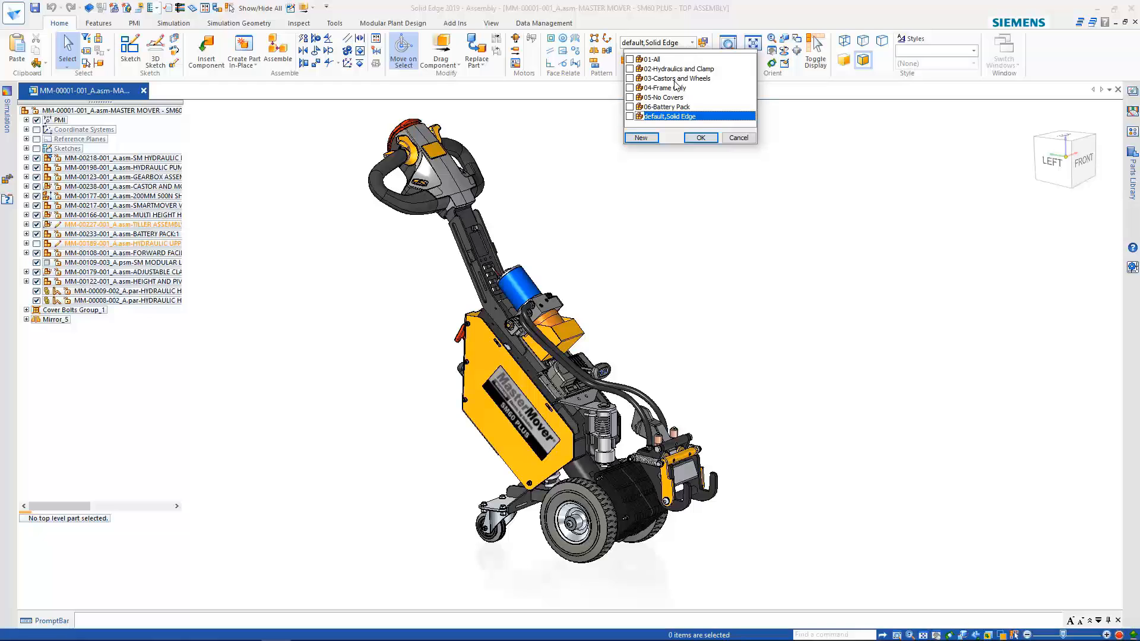
Apply the 01-All display configuration and hide the hydraulic upper cover to expose the front clamp area.
left_click(650, 59)
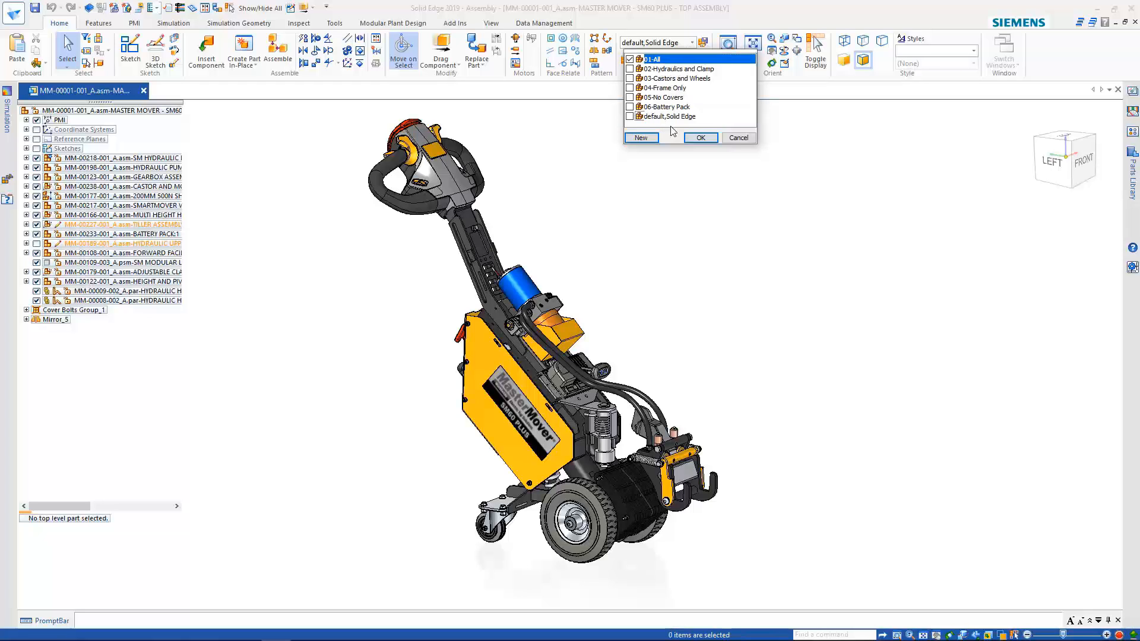
left_click(700, 137)
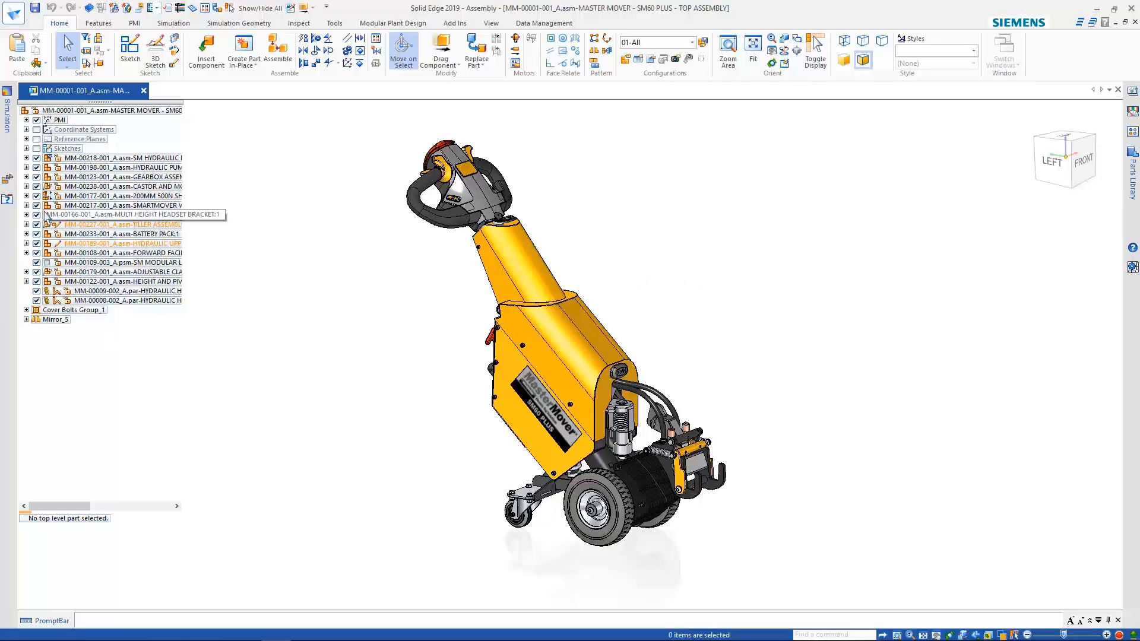
left_click(37, 244)
scroll(650, 442, "up", 3)
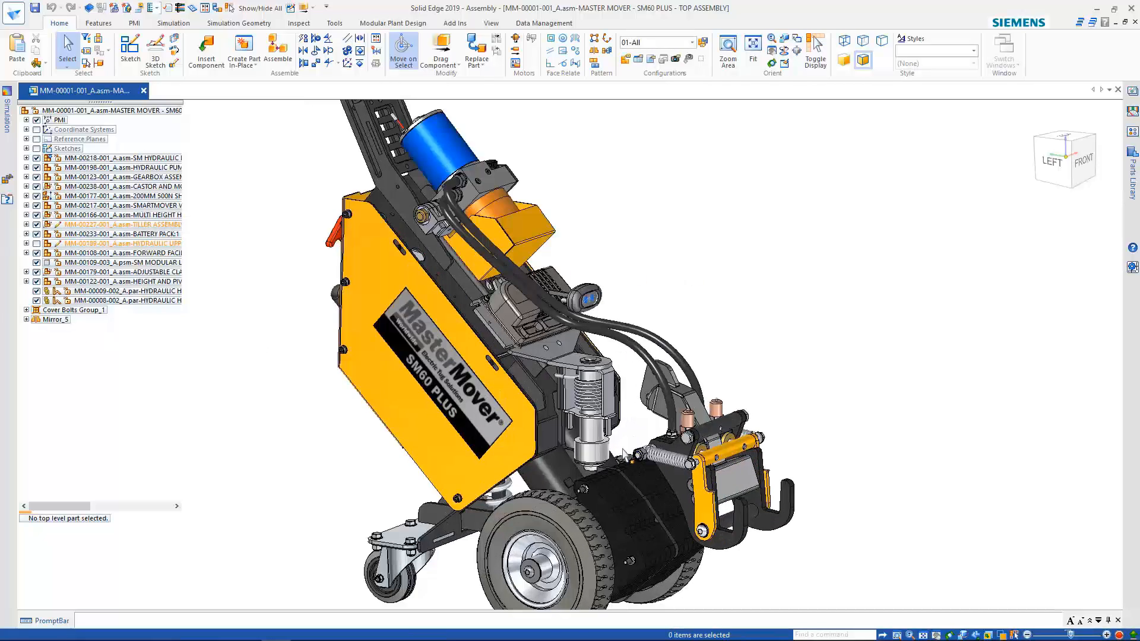
middle_click_drag(600, 447, 643, 440)
scroll(644, 415, "up", 2)
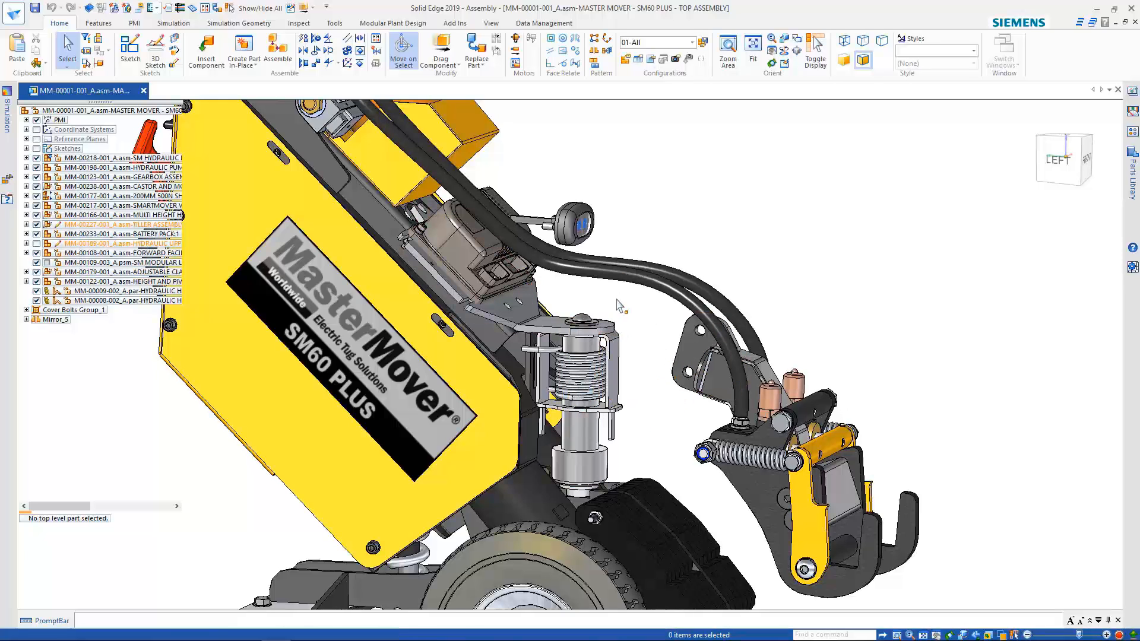
scroll(640, 233, "down", 2)
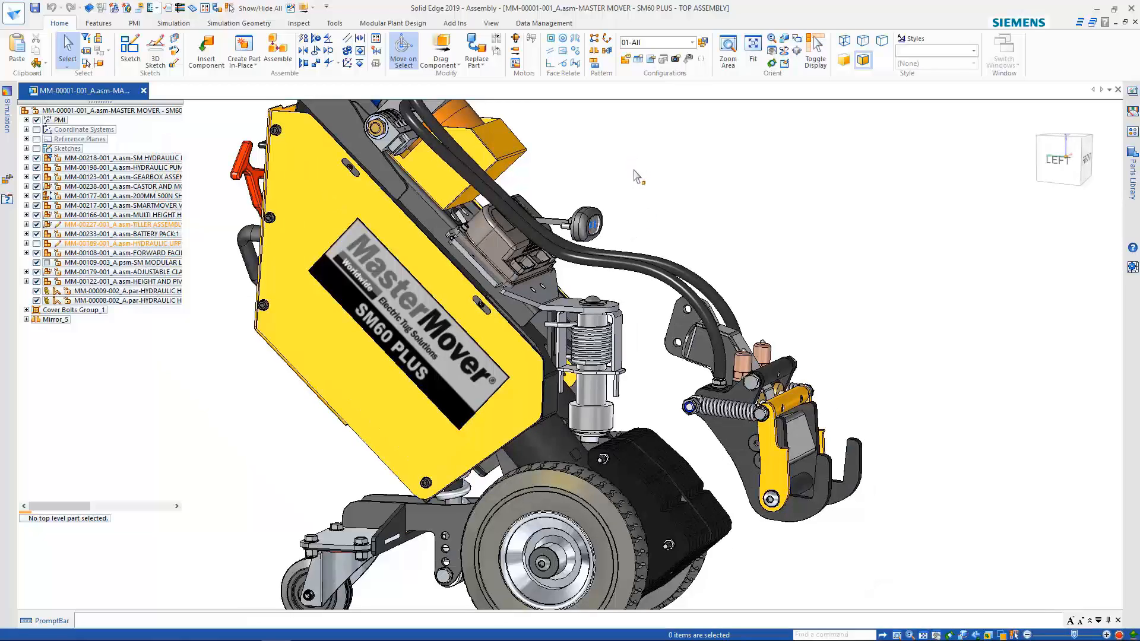
scroll(633, 175, "up", 1)
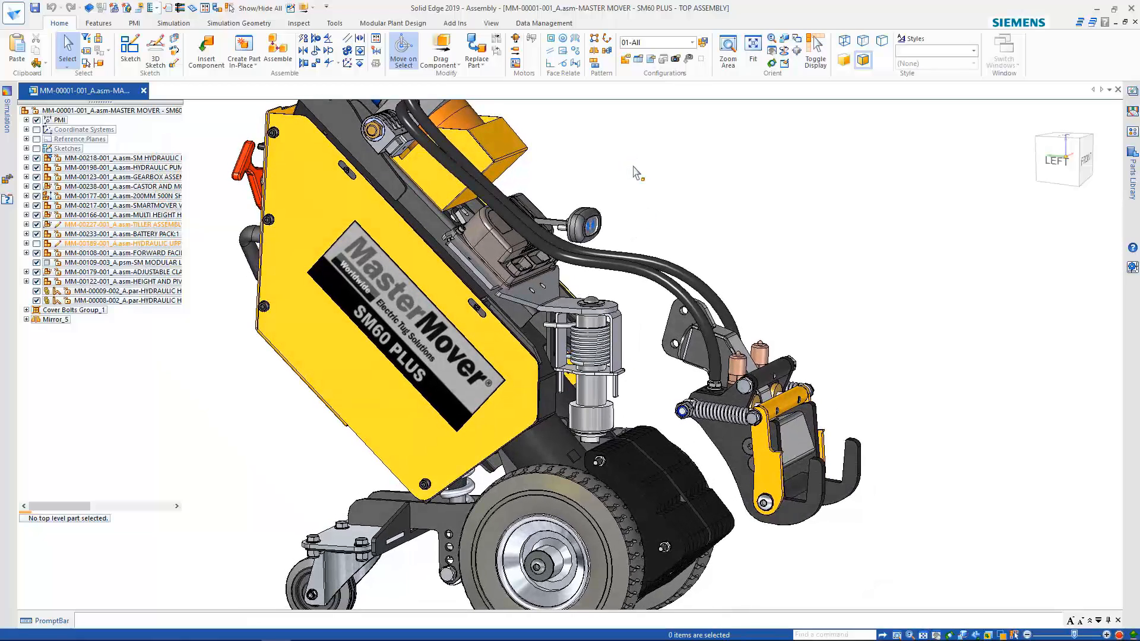
Create a new part from the ISO metric part template.
key("ctrl+n")
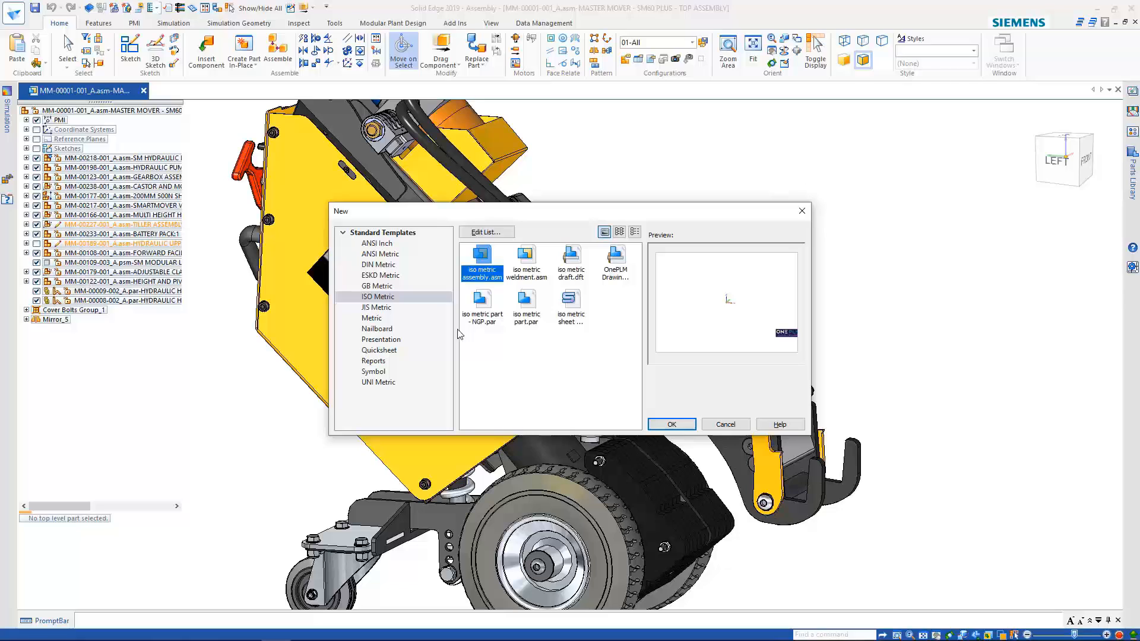
left_click(538, 306)
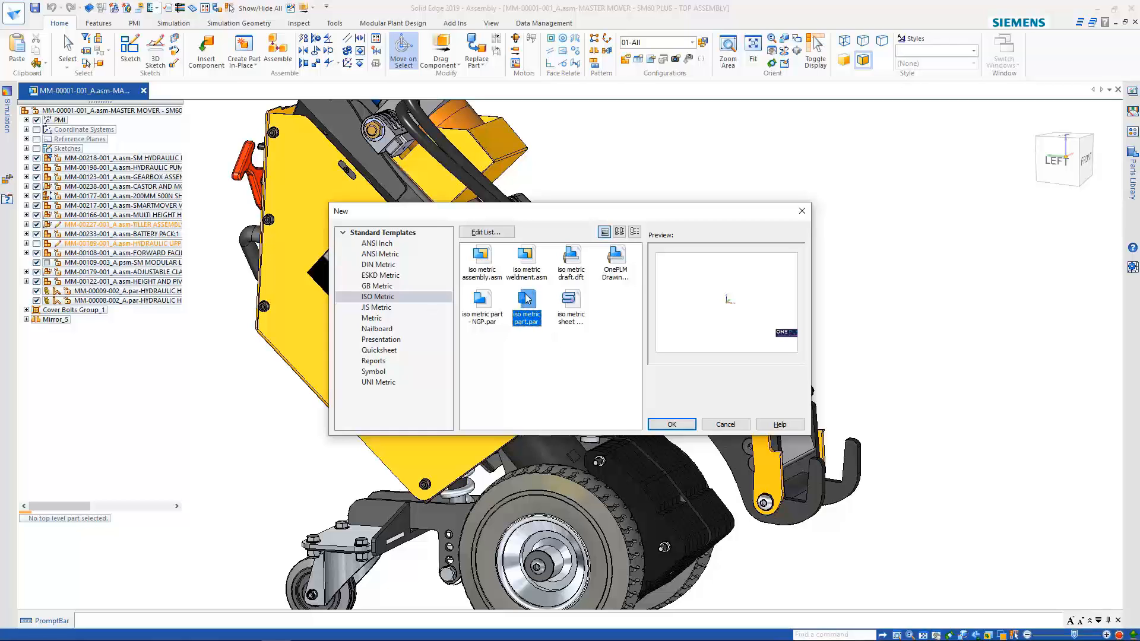
left_click(672, 425)
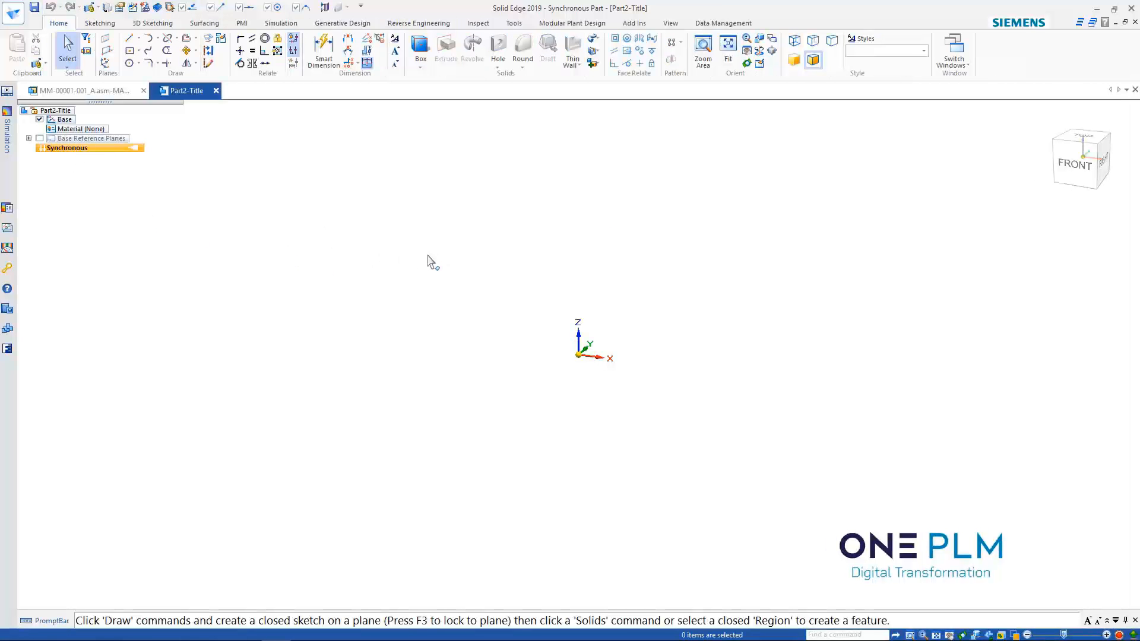
Lock sketching to the base XY plane and draw a 34 mm diameter circle centred on the origin.
left_click(129, 62)
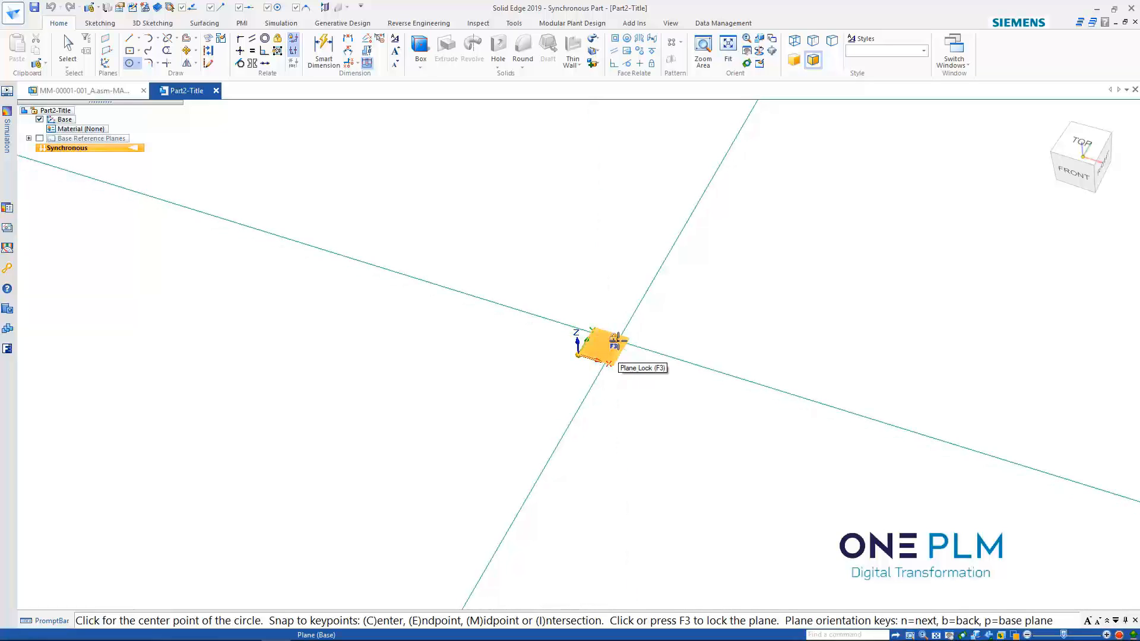
key("F3")
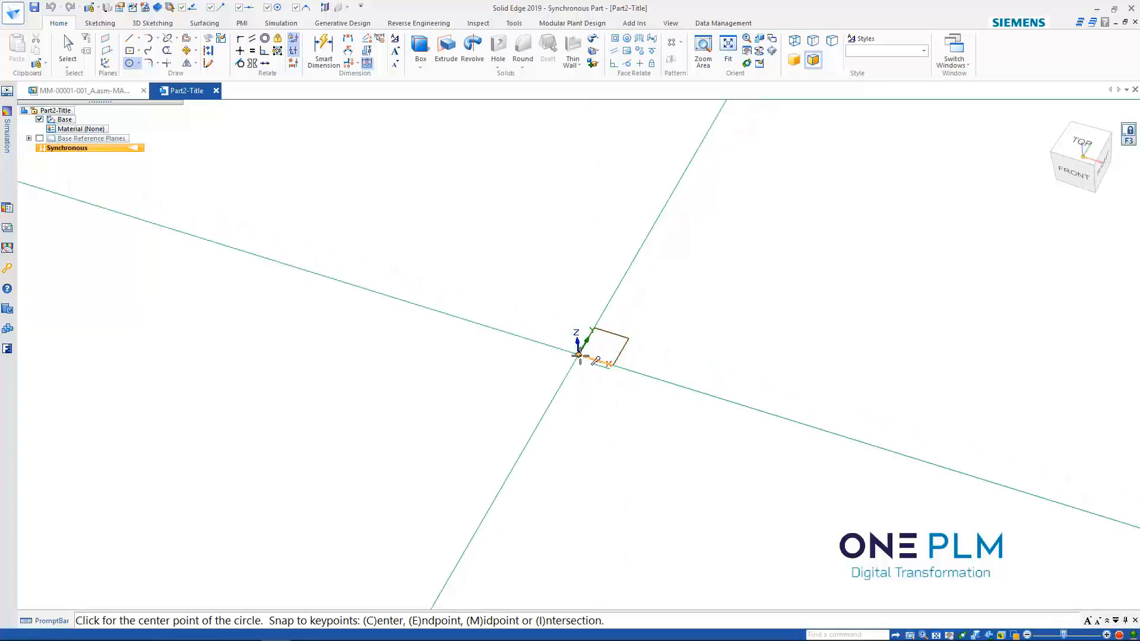
left_click(579, 356)
type("34")
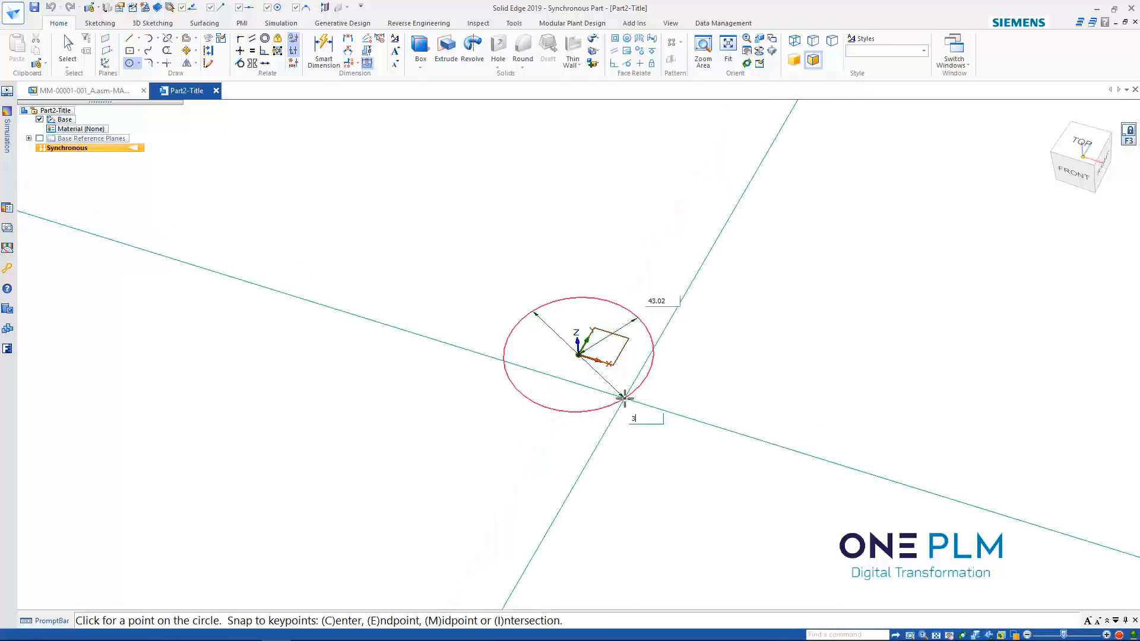
key("Return")
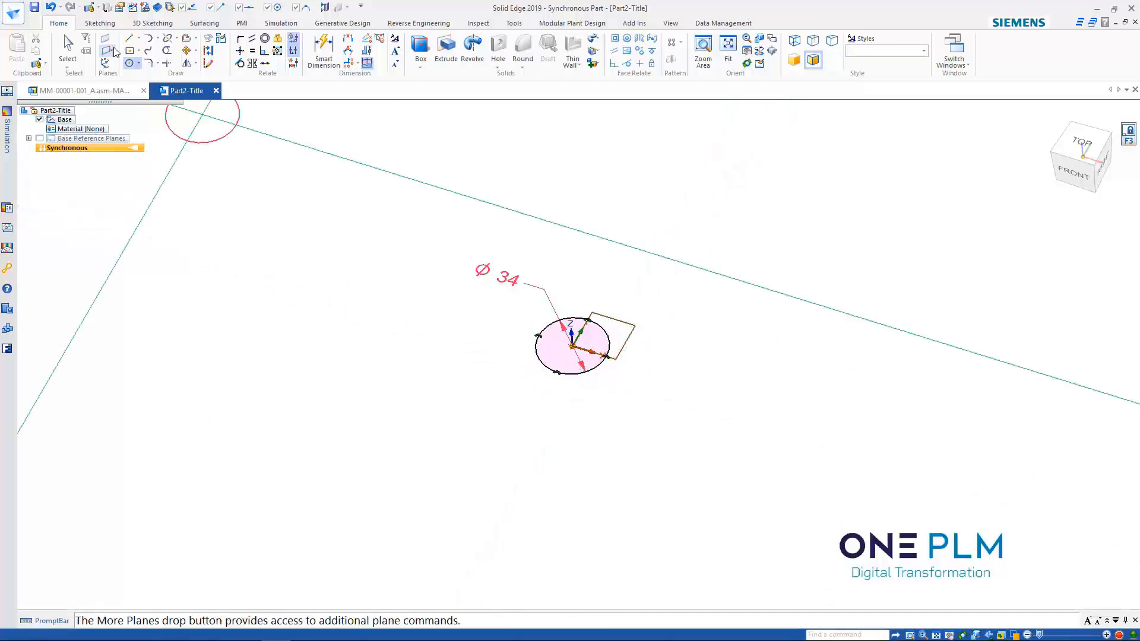
Draw a rectangle centred on the origin along the X axis, 25 mm wide and about 93 mm long.
left_click(128, 51)
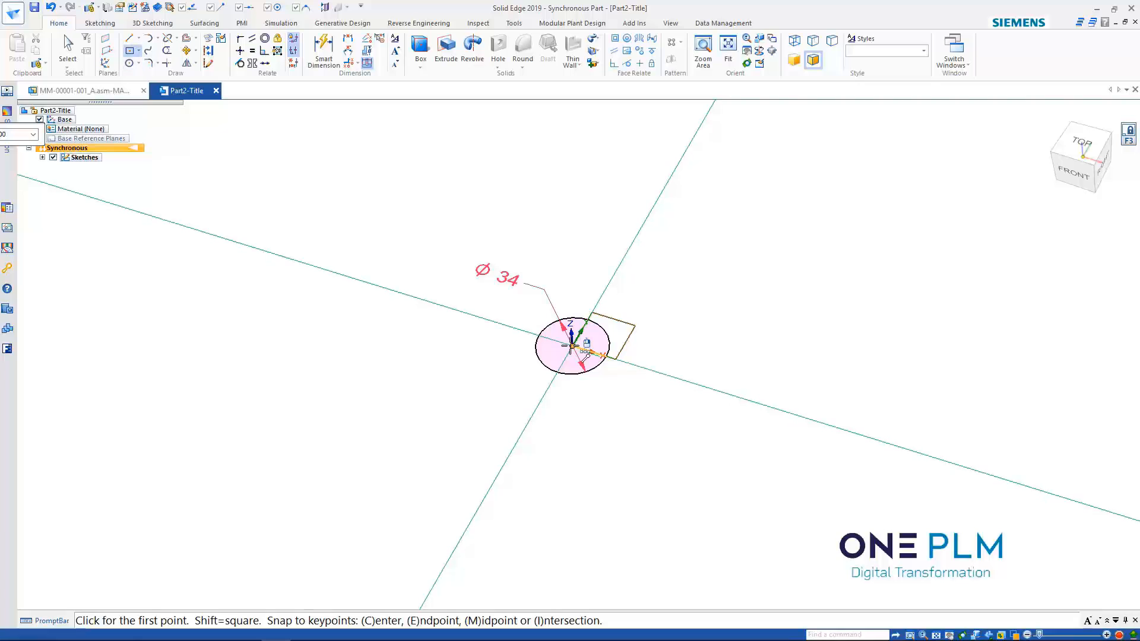
left_click(573, 345)
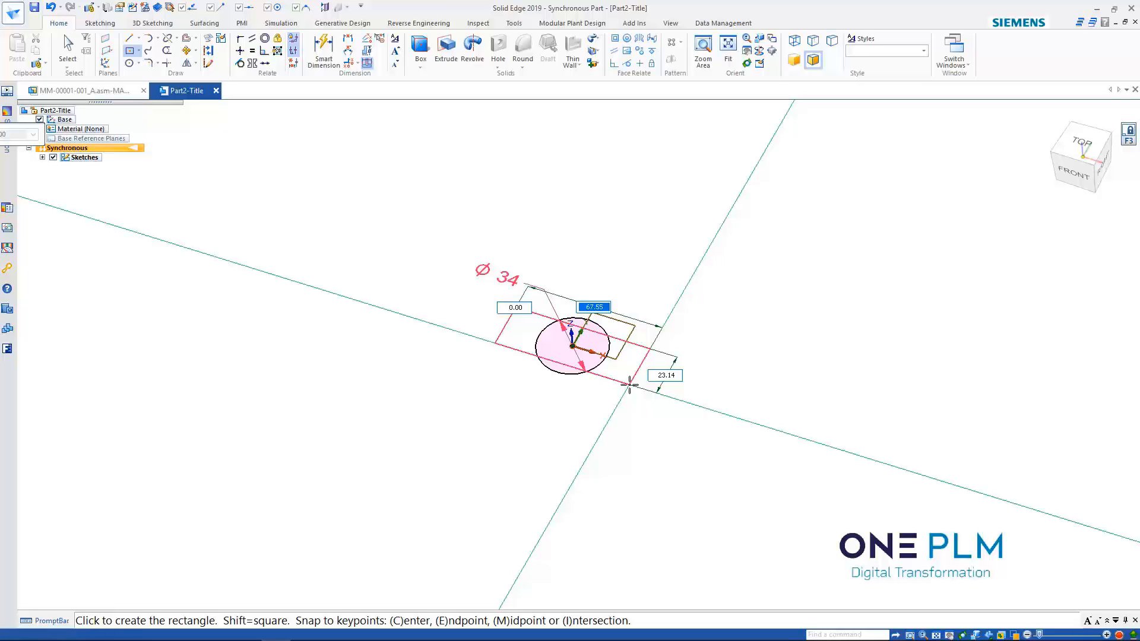
key("Tab")
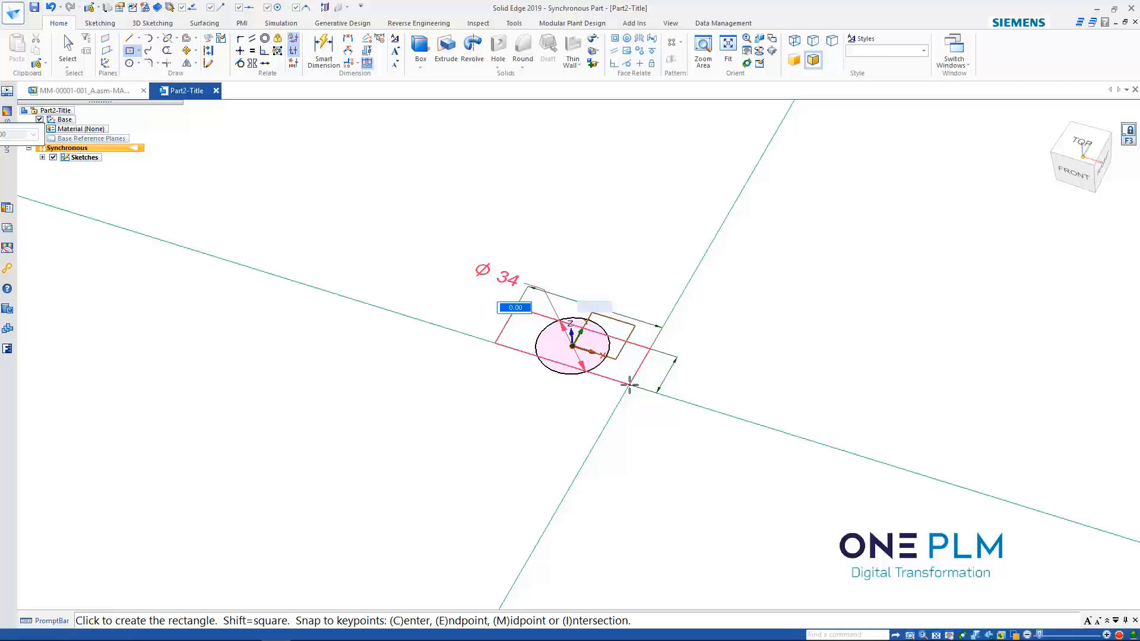
type("25")
key("Tab")
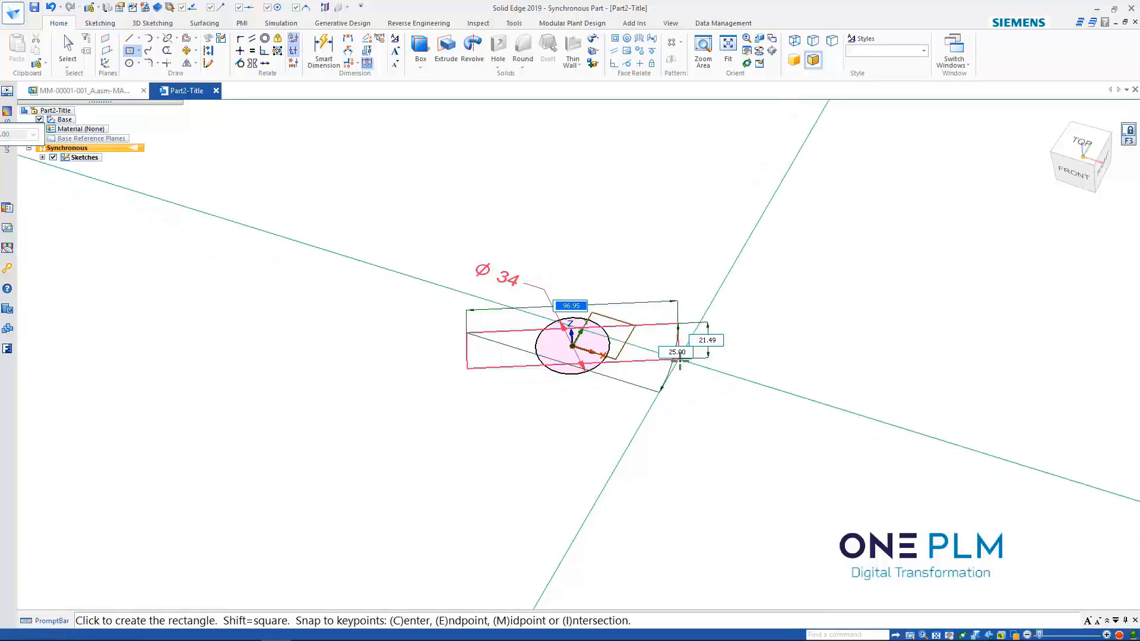
type("91")
key("Tab")
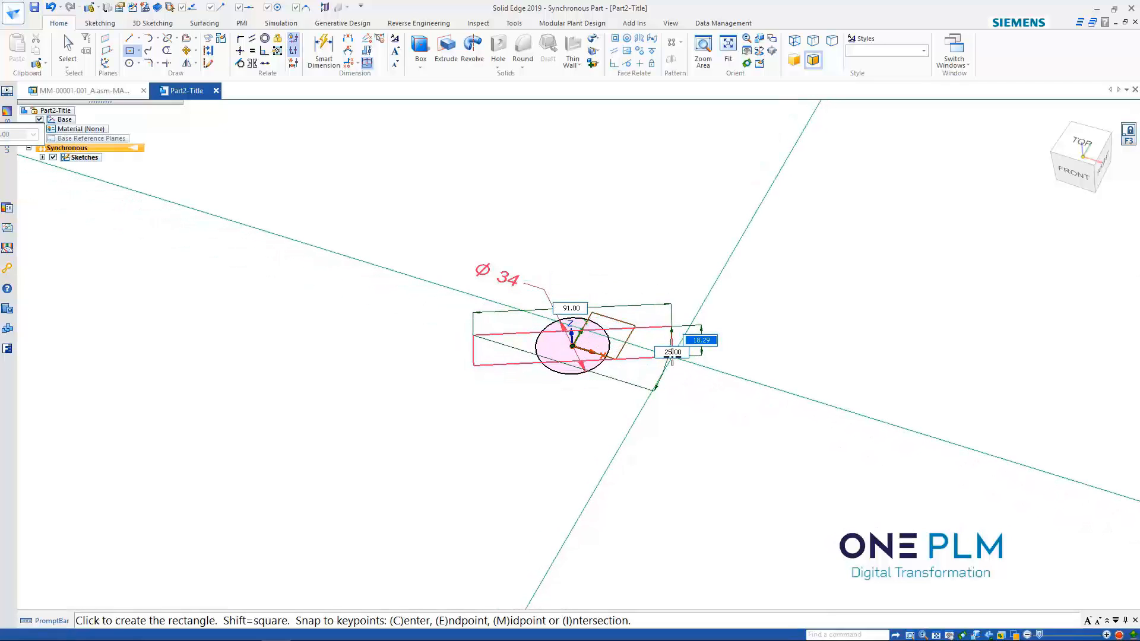
type("0")
key("Tab")
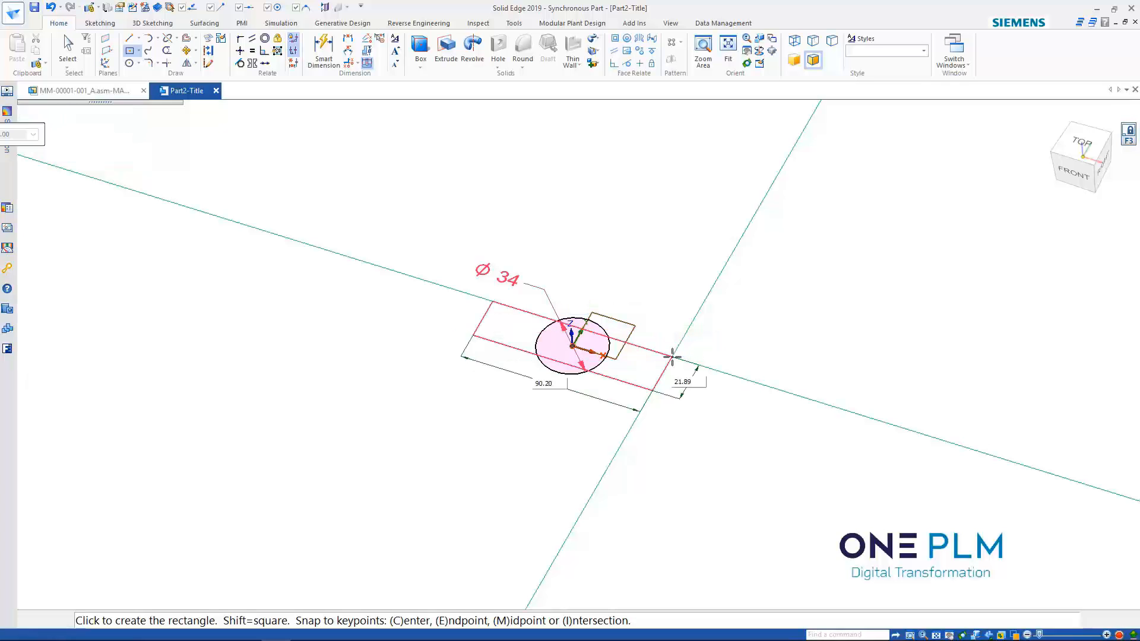
key("BackSpace")
key("Tab")
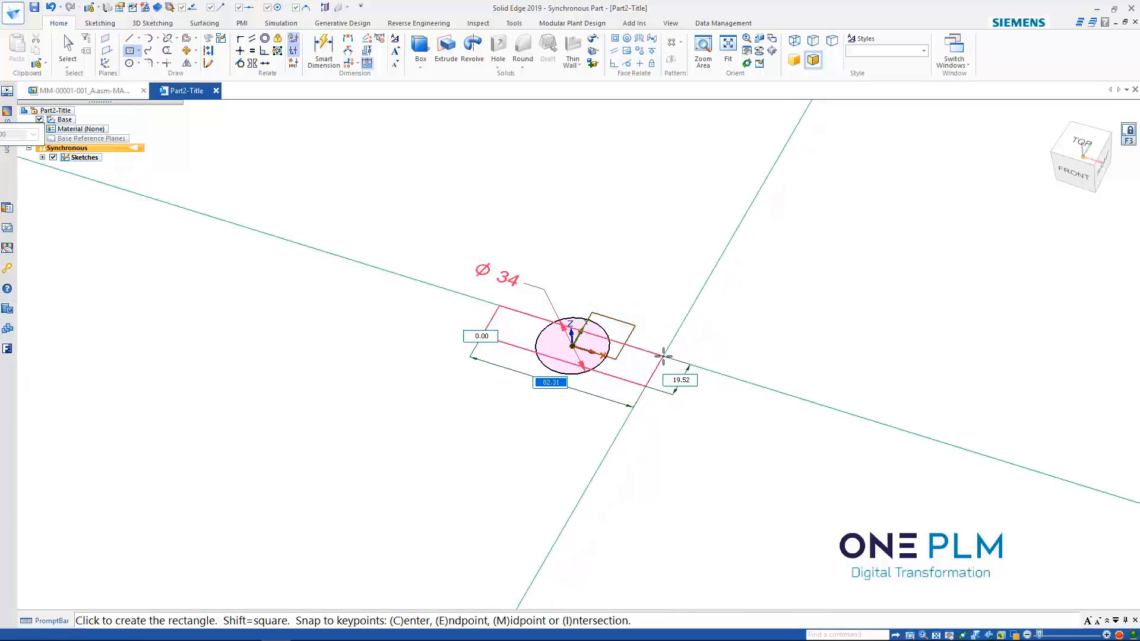
key("Tab")
type("25")
key("Tab")
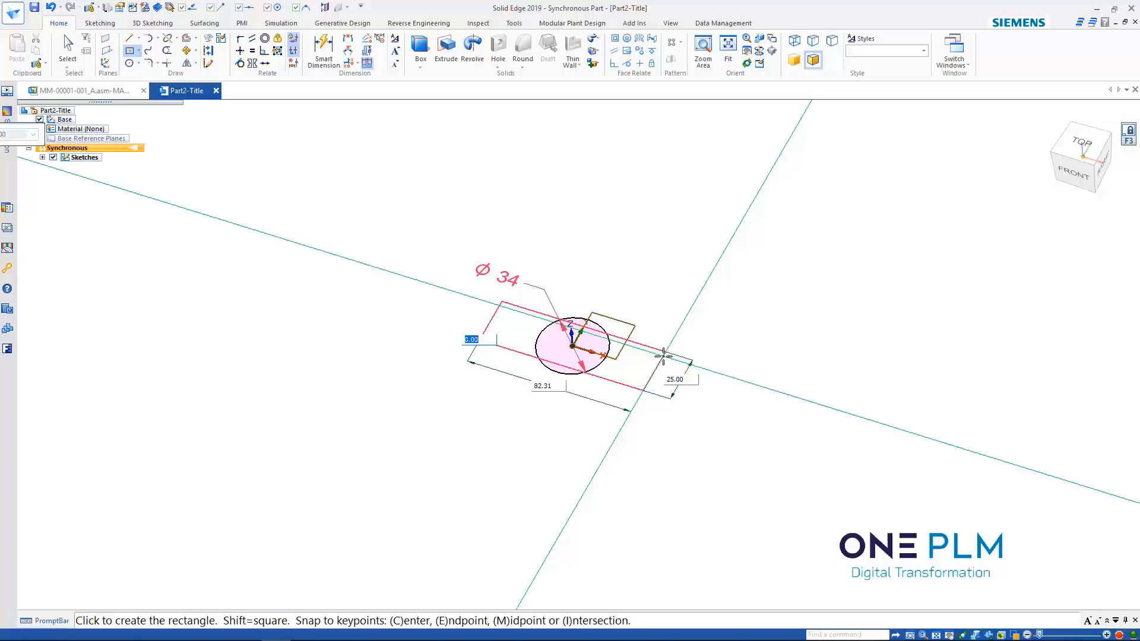
left_click(669, 368)
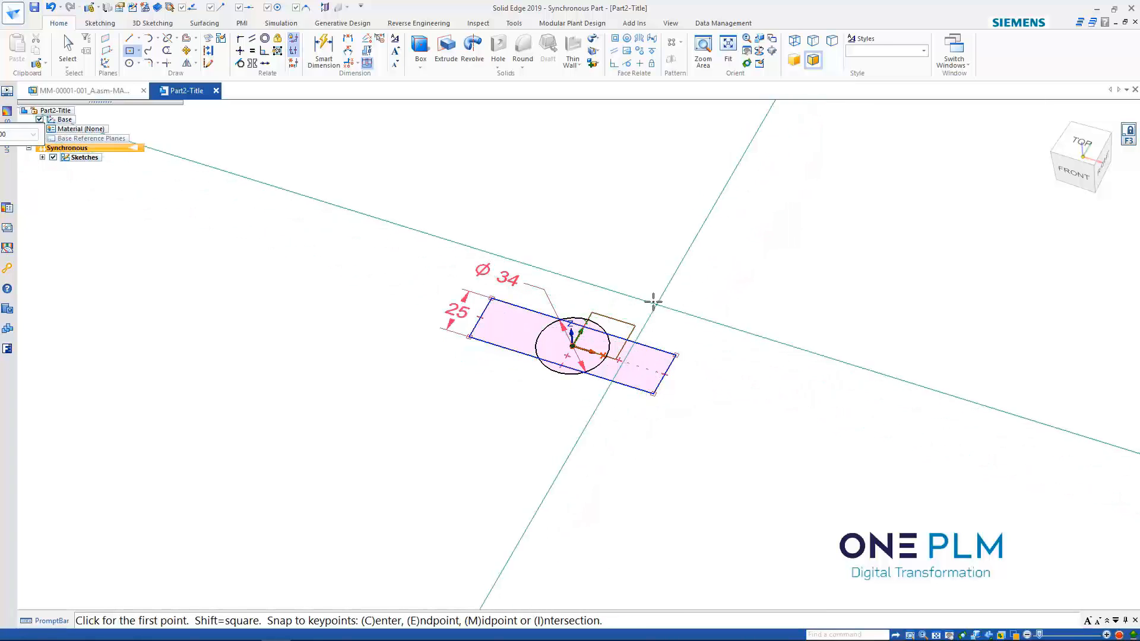
key("Escape")
Extrude all the circle and rectangle regions together 34 mm upward in one direction, without symmetry.
scroll(594, 350, "up", 4)
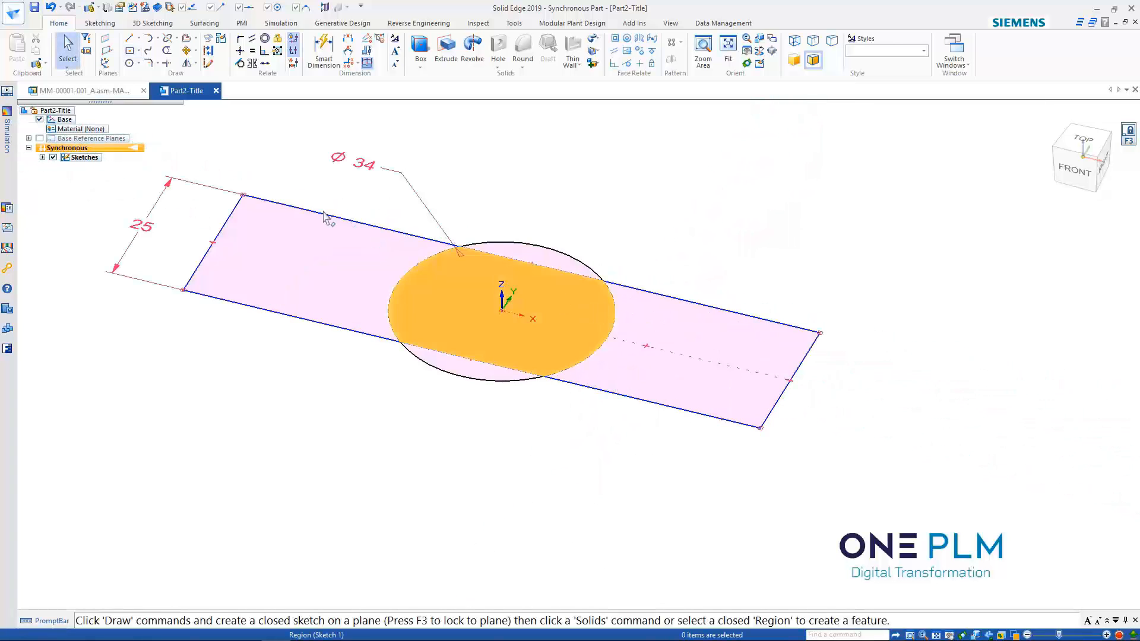
scroll(392, 291, "down", 2)
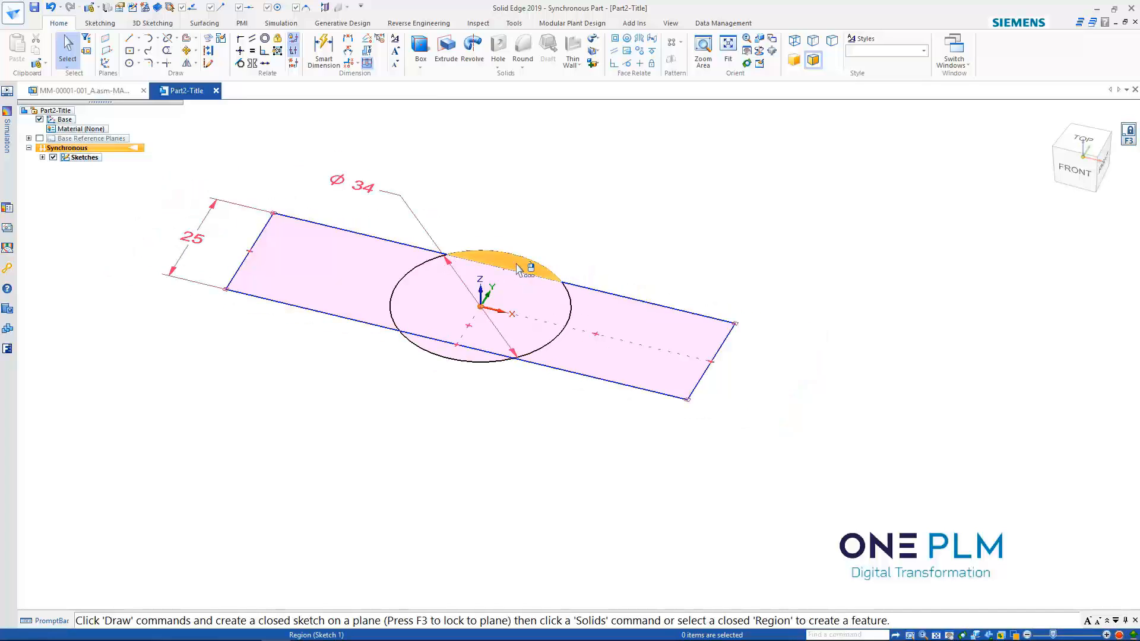
left_click_drag(169, 160, 772, 489)
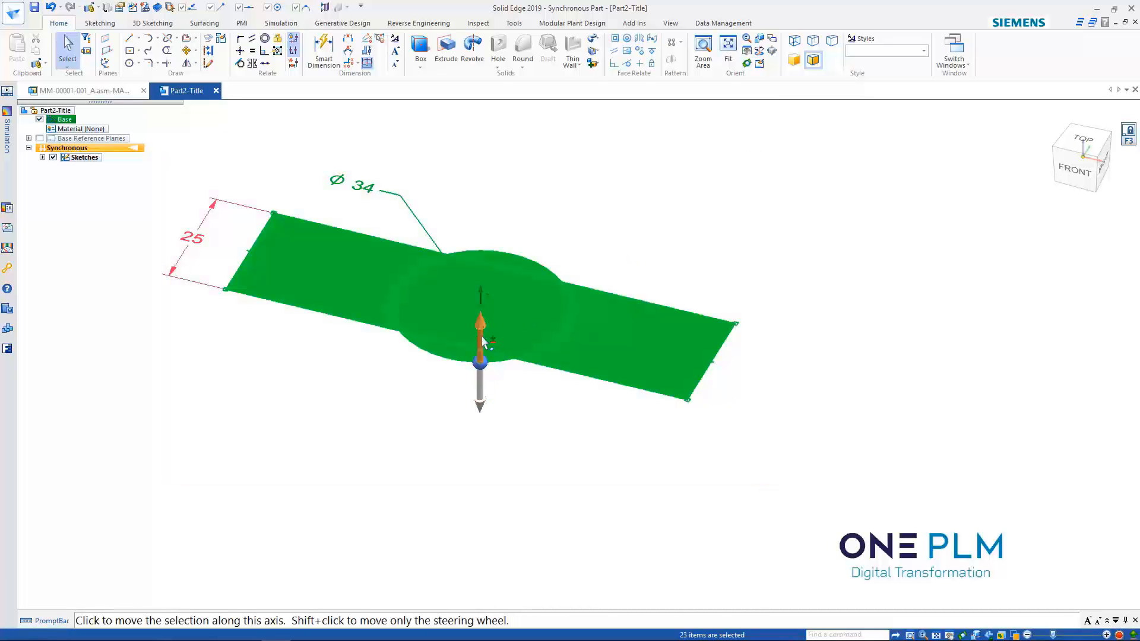
left_click(481, 325)
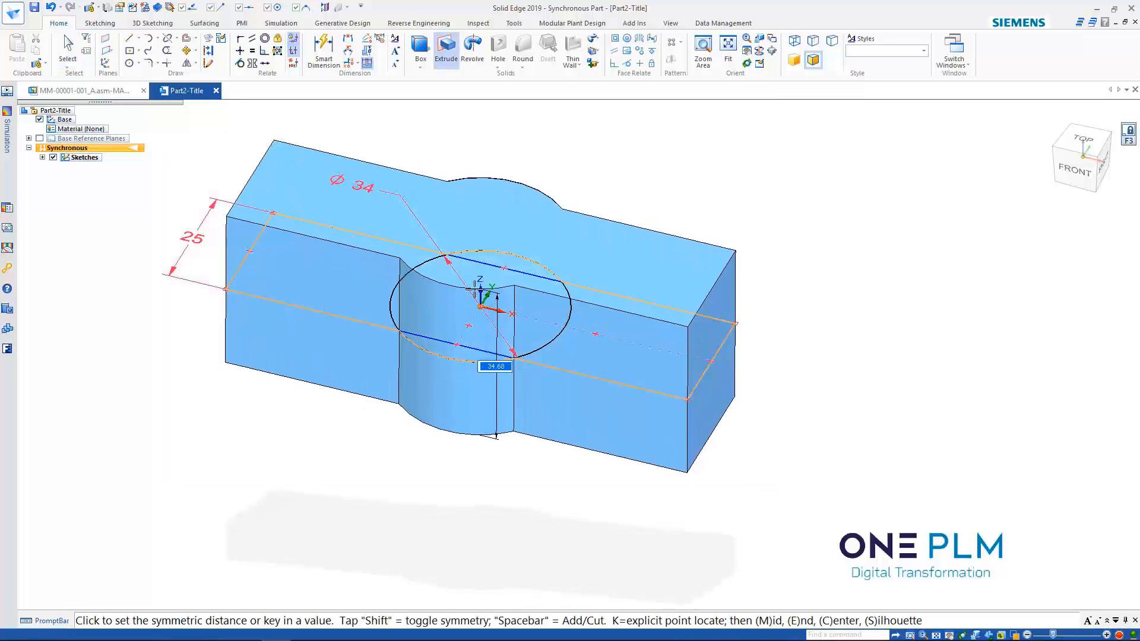
key("shift")
scroll(477, 296, "down", 4)
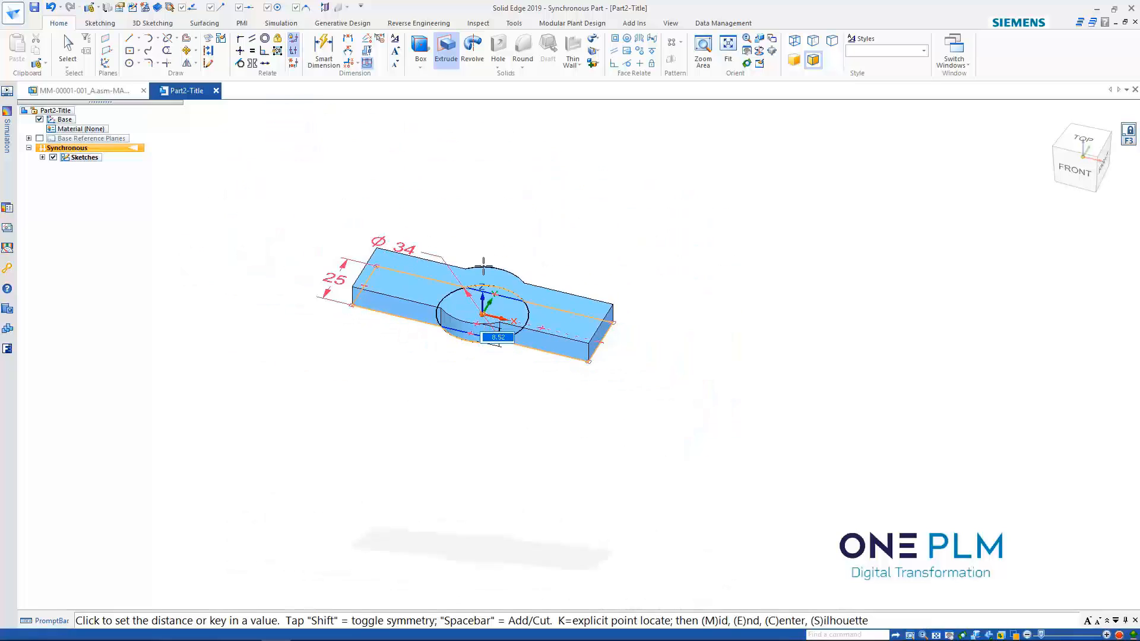
scroll(465, 274, "up", 3)
scroll(463, 288, "down", 2)
scroll(460, 267, "up", 1)
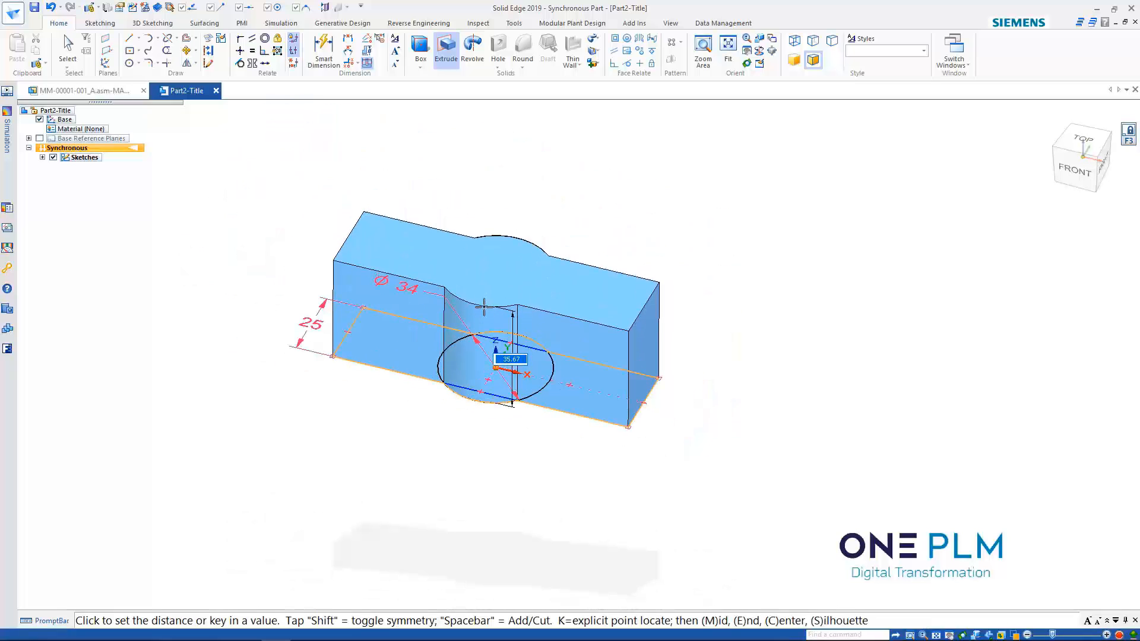
key("shift")
key("shift")
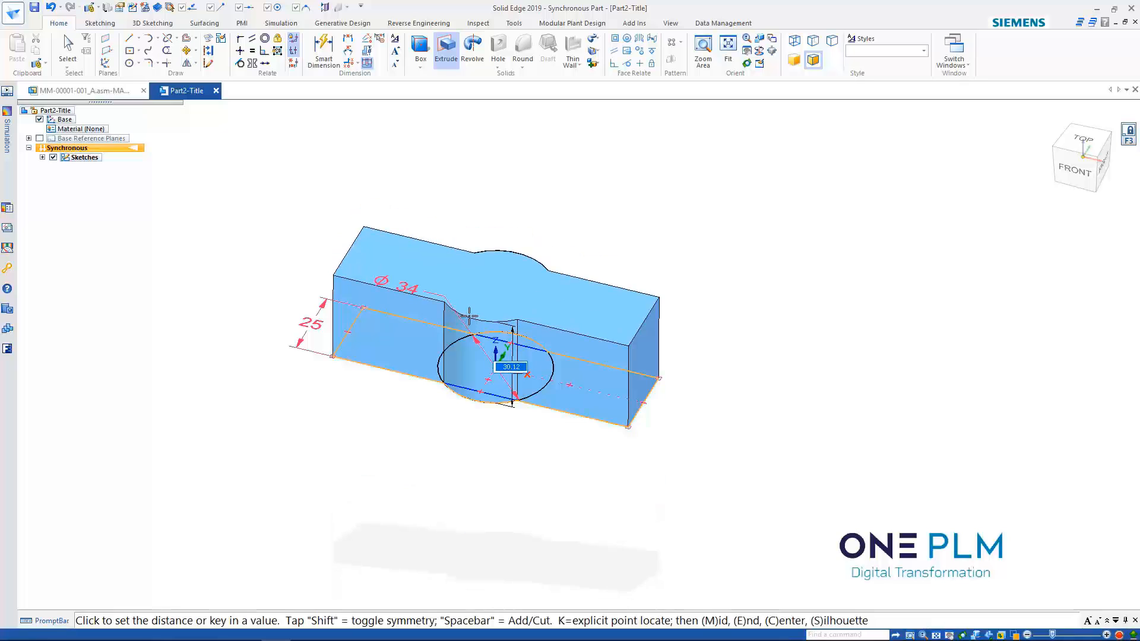
left_click(469, 315)
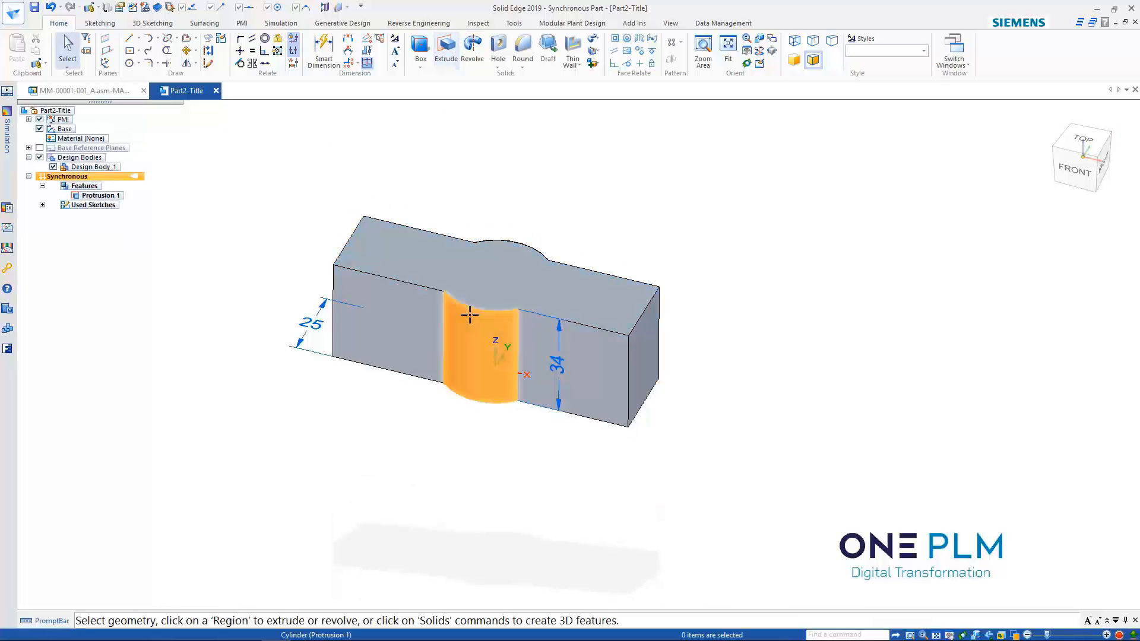
Dimension the block's overall length between its end faces and set it to 100 mm, adjusting both ends symmetrically.
scroll(530, 207, "up", 1)
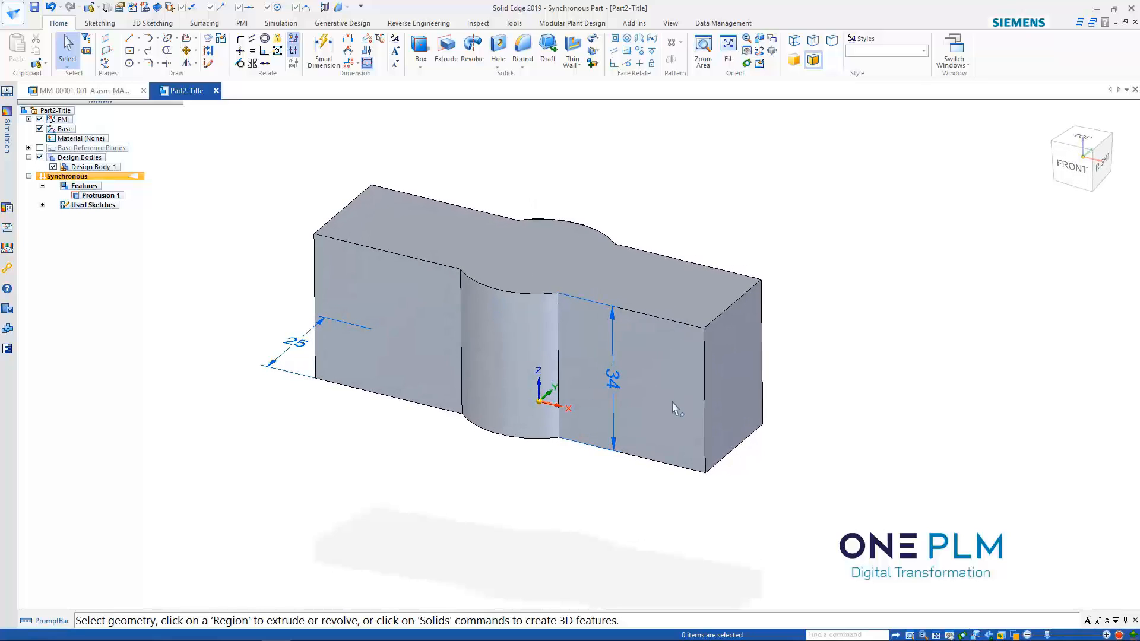
left_click(331, 59)
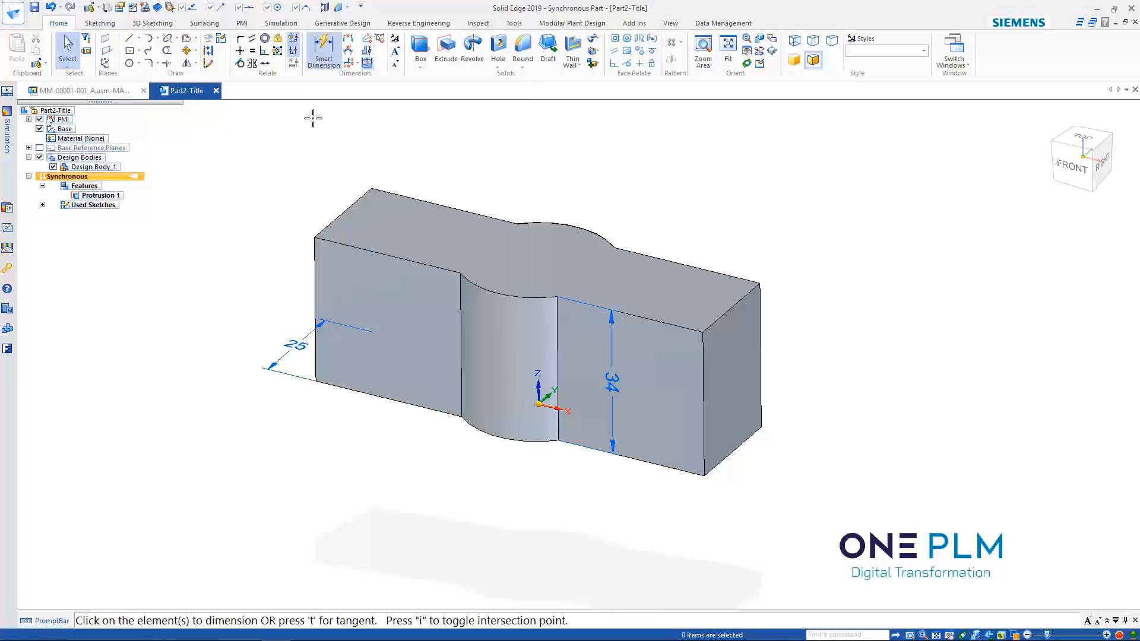
left_click(345, 243)
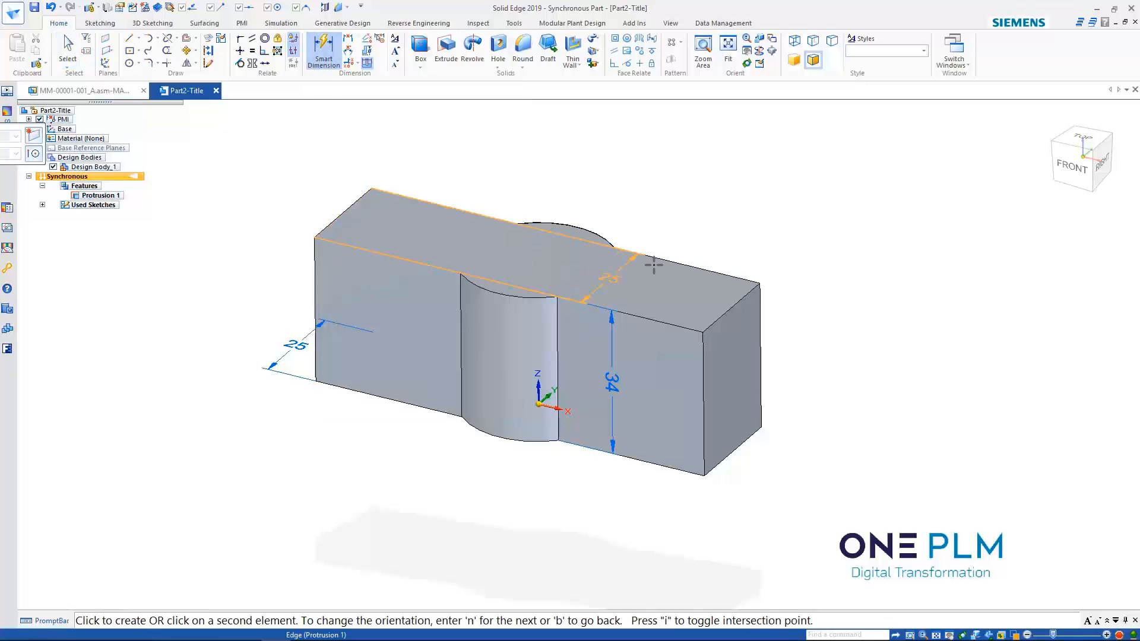
left_click(731, 310)
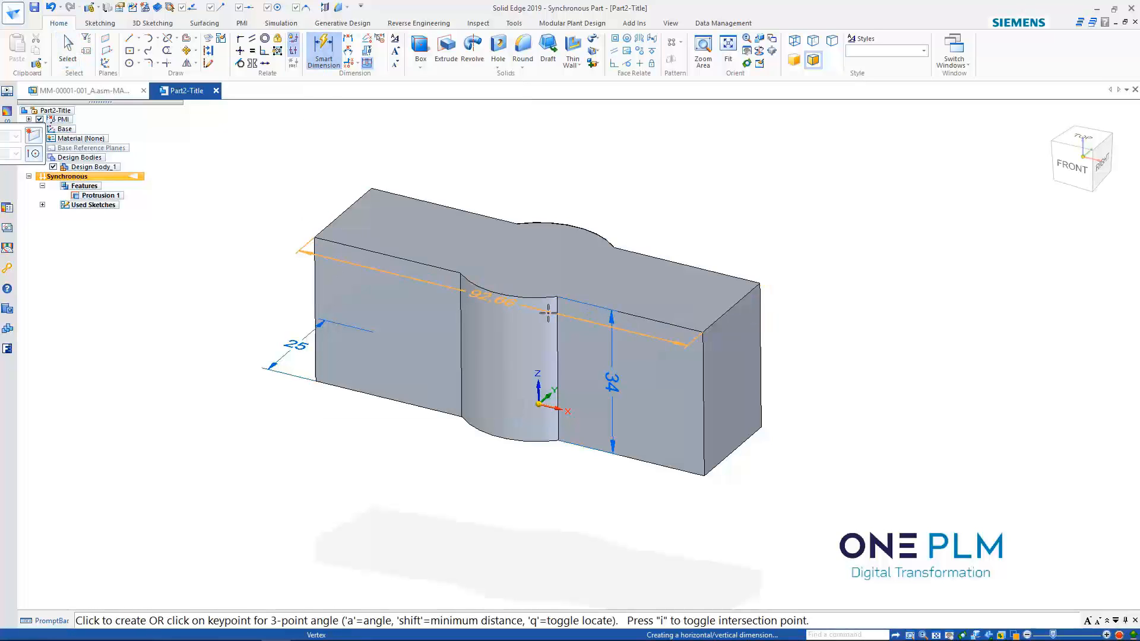
left_click(486, 372)
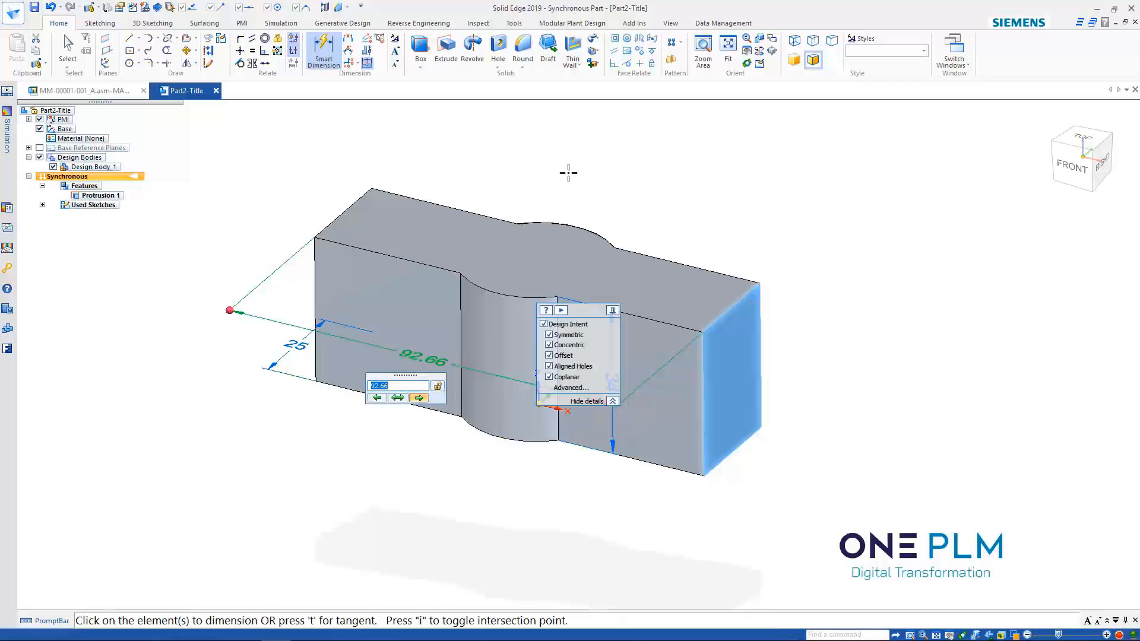
left_click(398, 398)
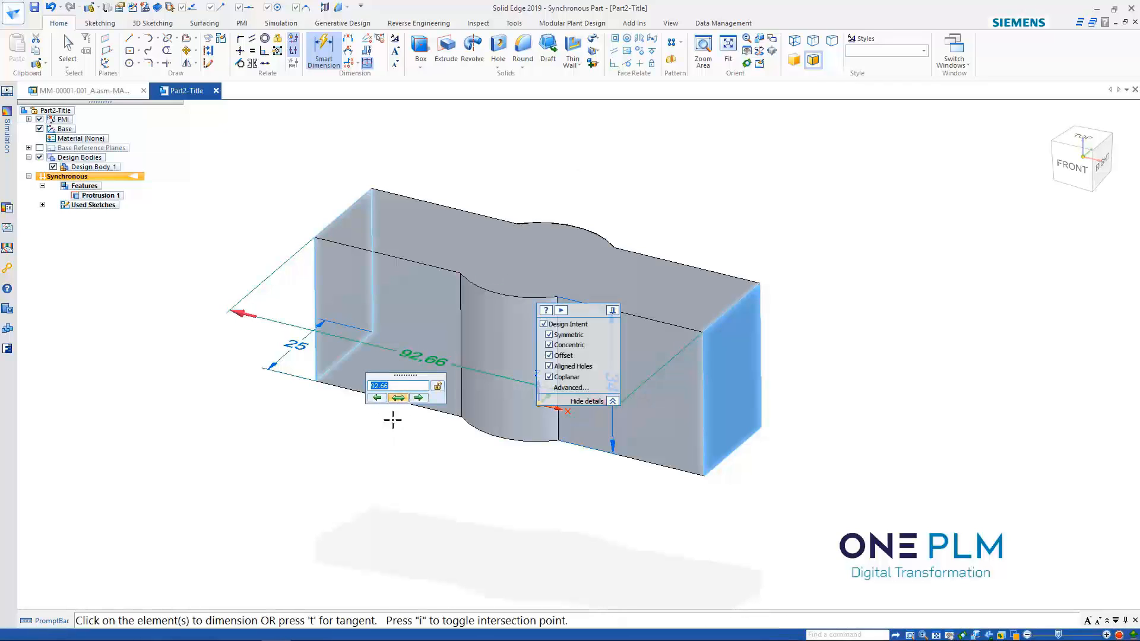
type("100")
key("Return")
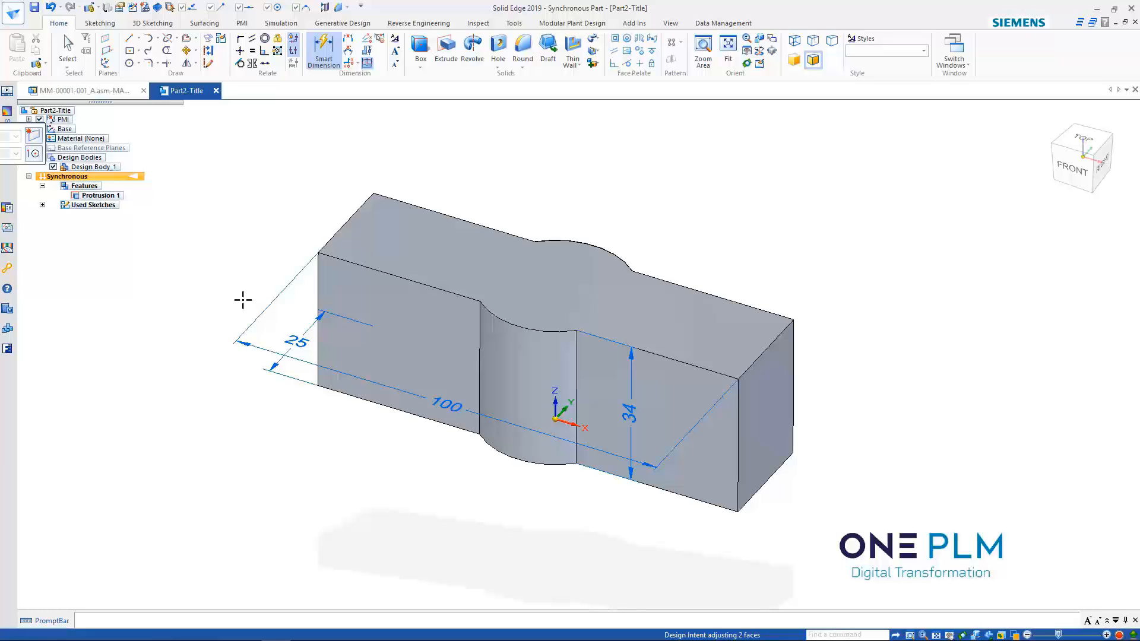
scroll(236, 230, "down", 2)
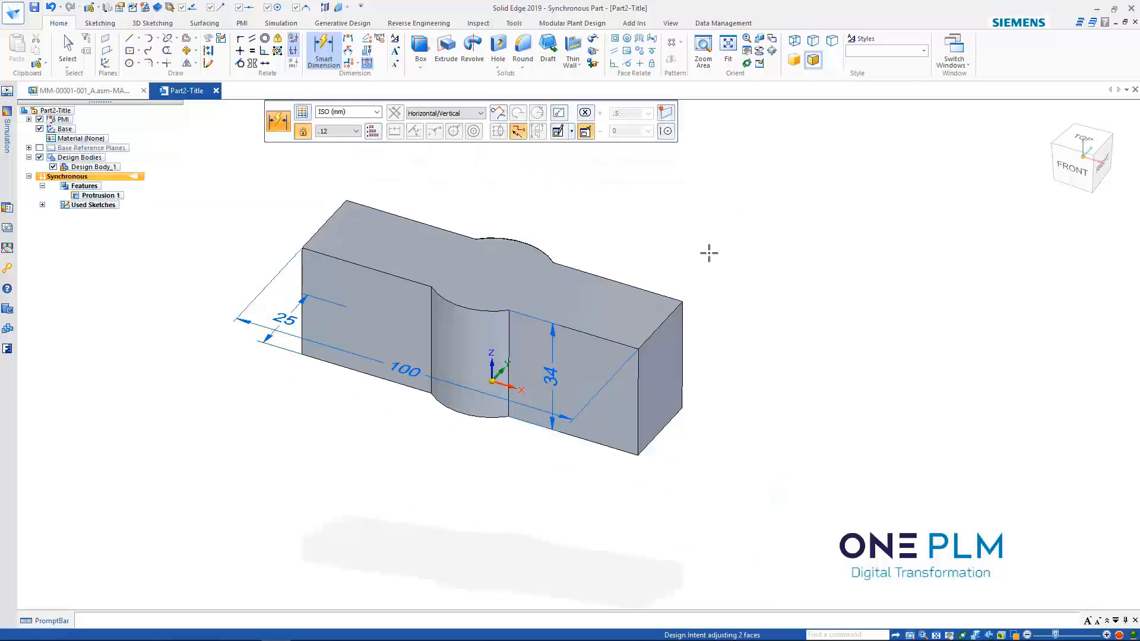
key("Escape")
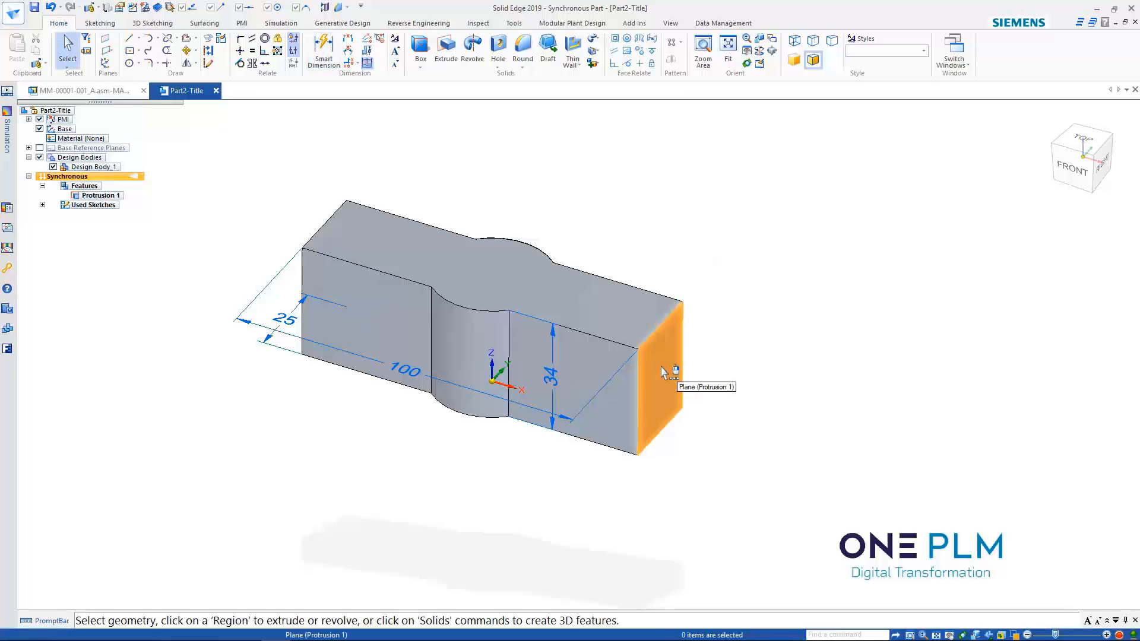
Set the block's overall length to 80 mm.
left_click(410, 380)
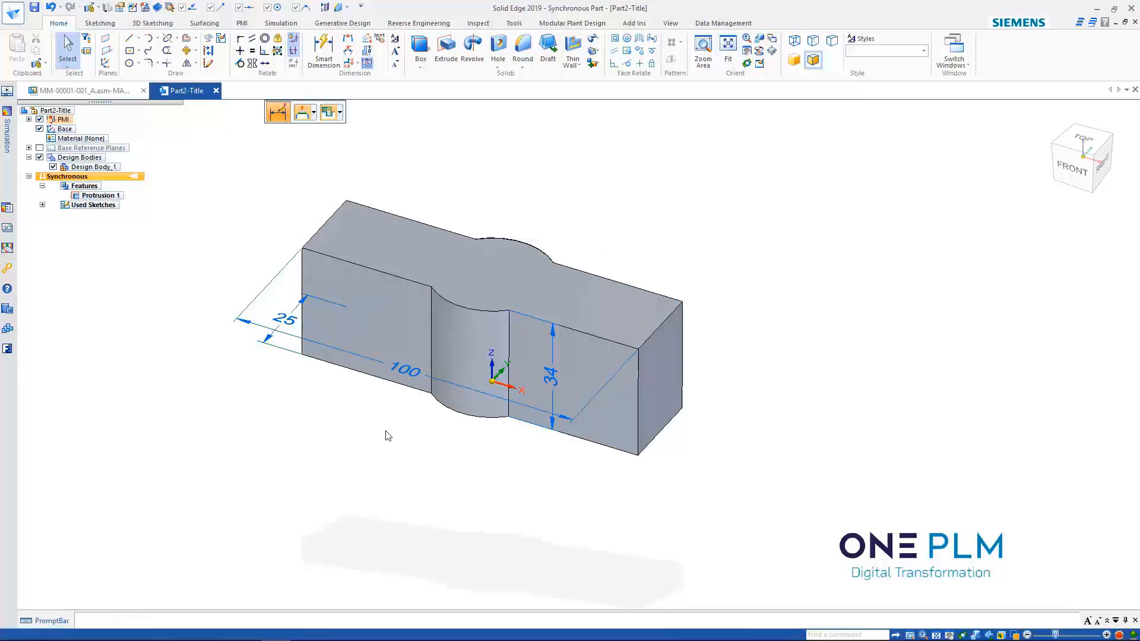
type("80")
key("Return")
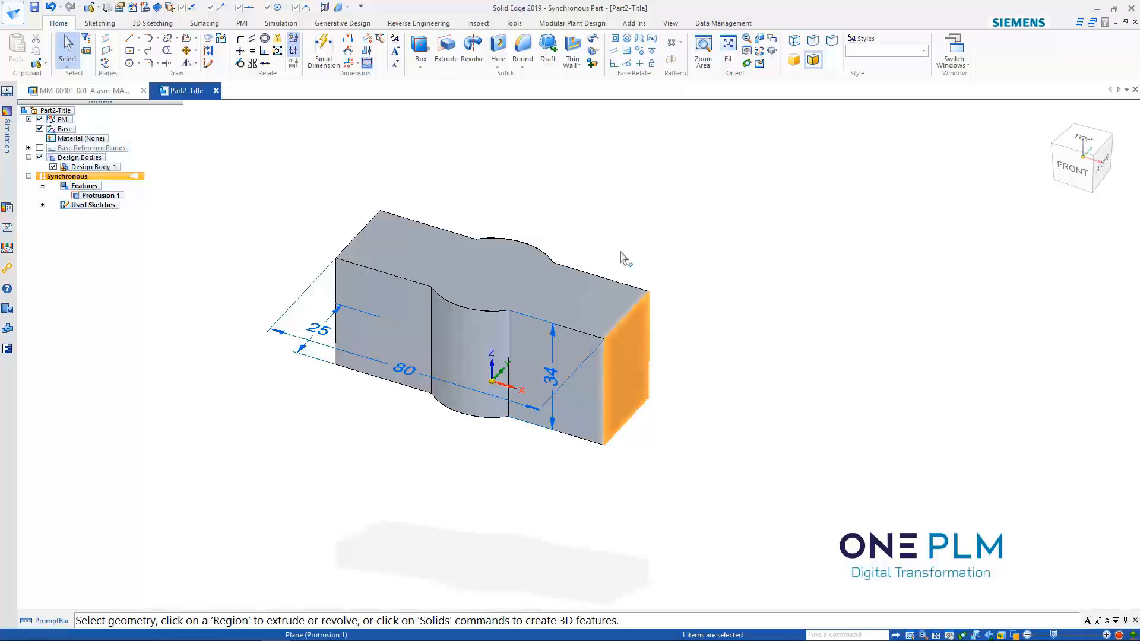
Move the end face on the positive X side outward by 50 mm with the Symmetric design intent turned off.
left_click(654, 364)
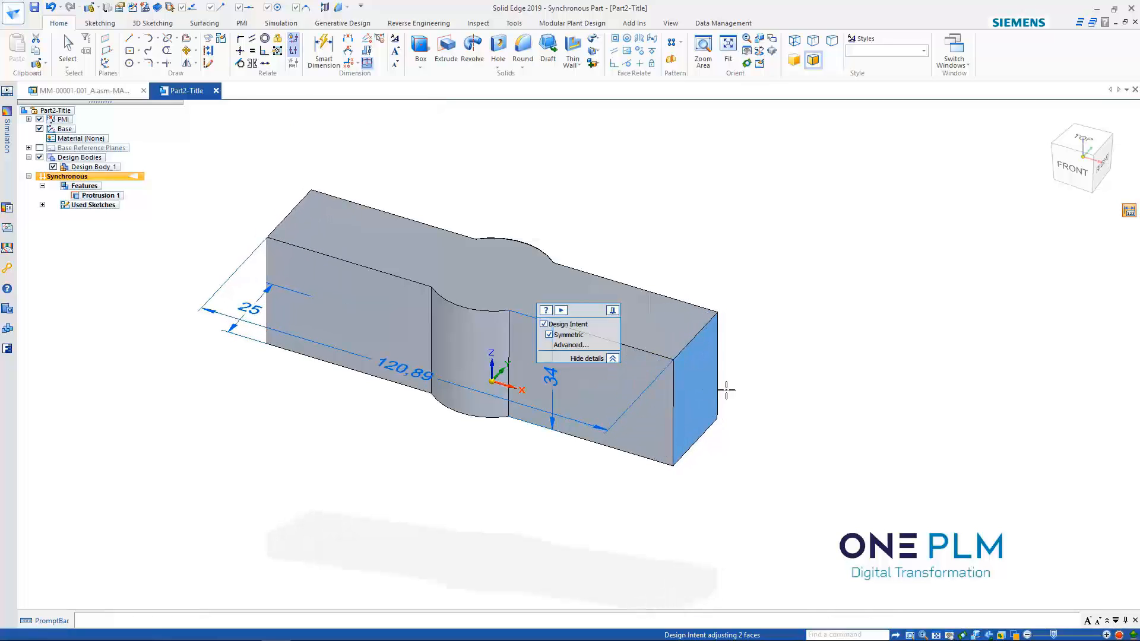
key("s")
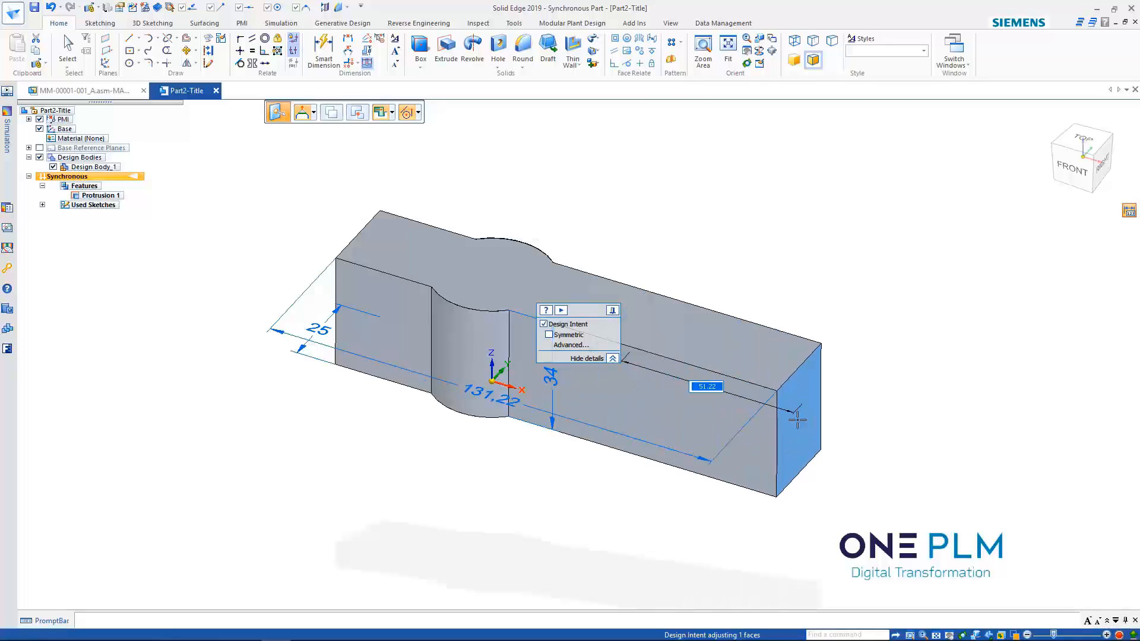
type("50")
key("Return")
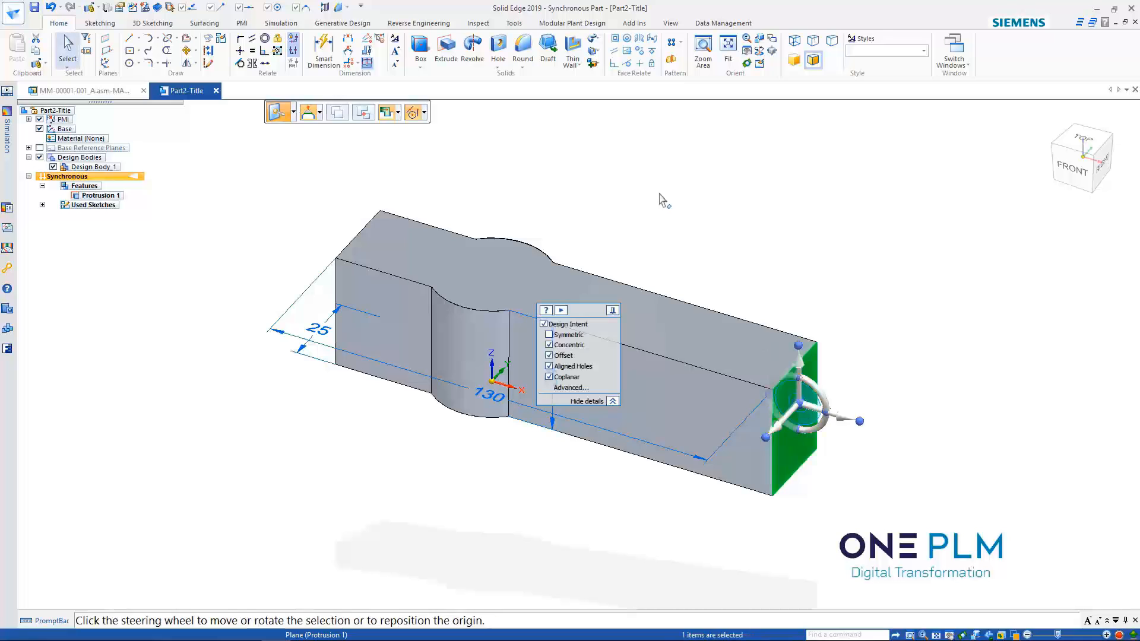
left_click(669, 195)
Sketch a straight line across the full width of the bar's top face, between the cylindrical boss and the extended end.
scroll(668, 190, "up", 1)
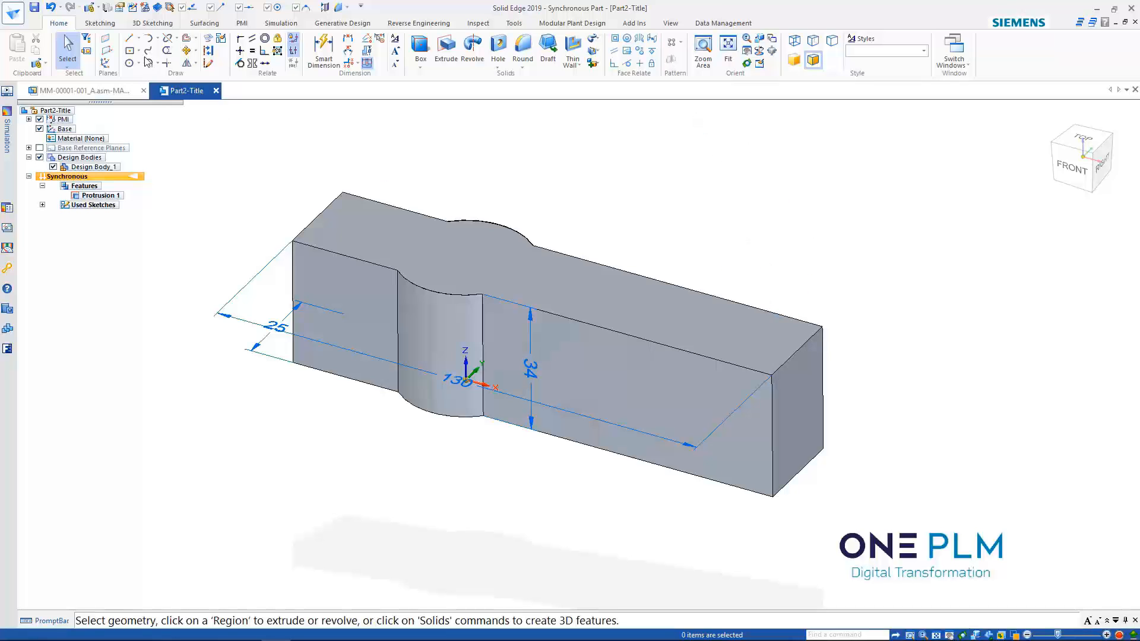
left_click(129, 38)
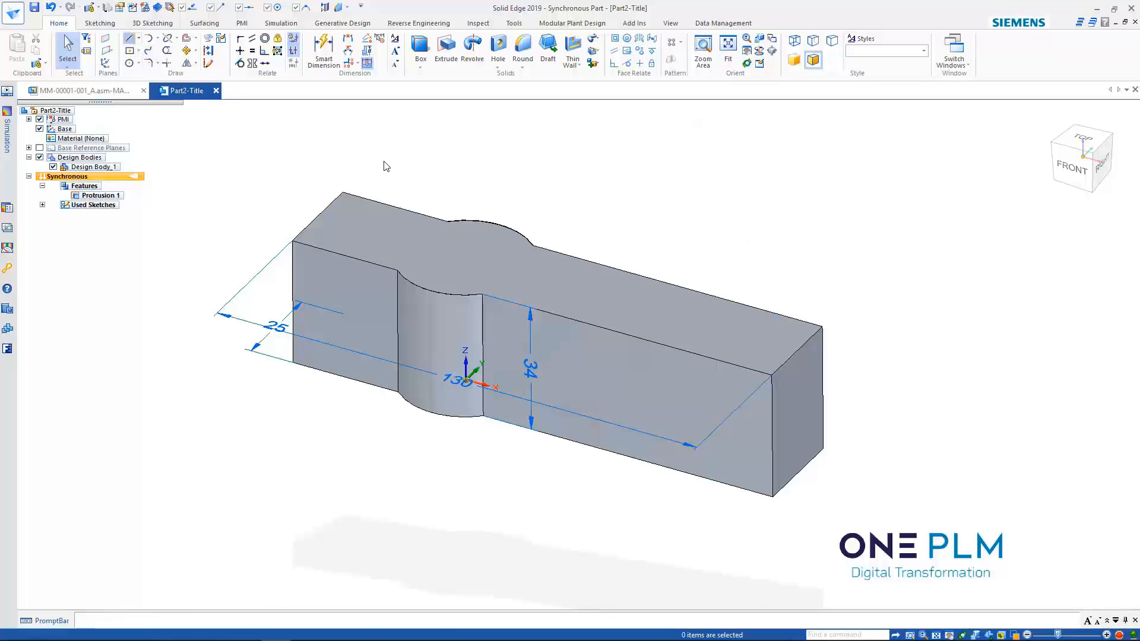
left_click(656, 302)
left_click(639, 350)
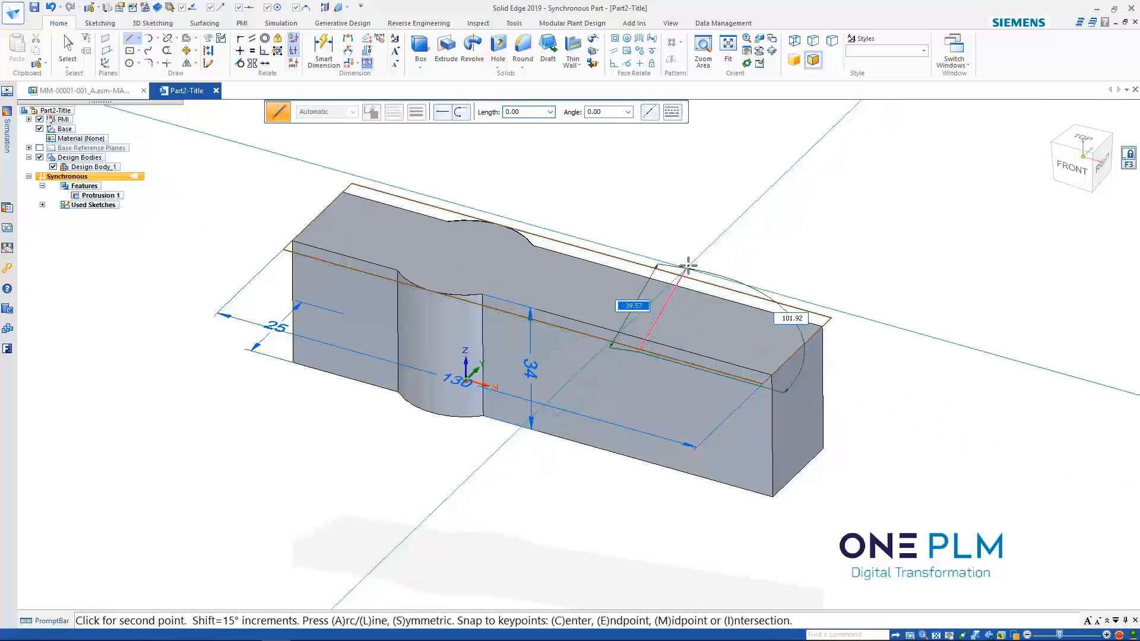
left_click(712, 280)
key("Escape")
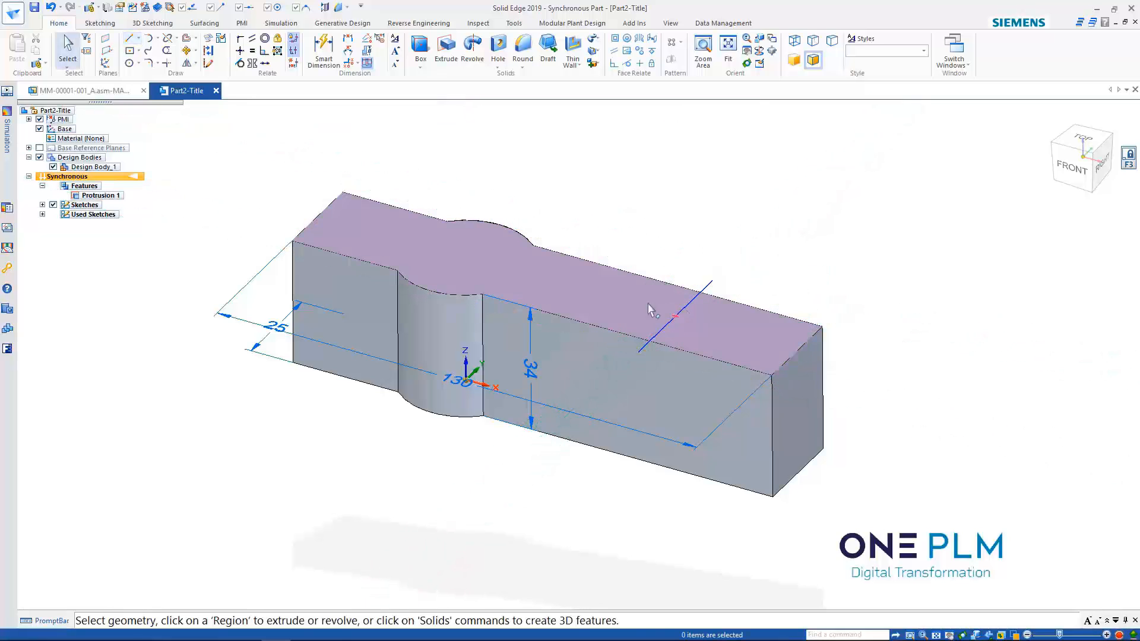
Extrude the top-face region at the extended end upward by 150-34 mm to form an upright arm.
left_click(748, 343)
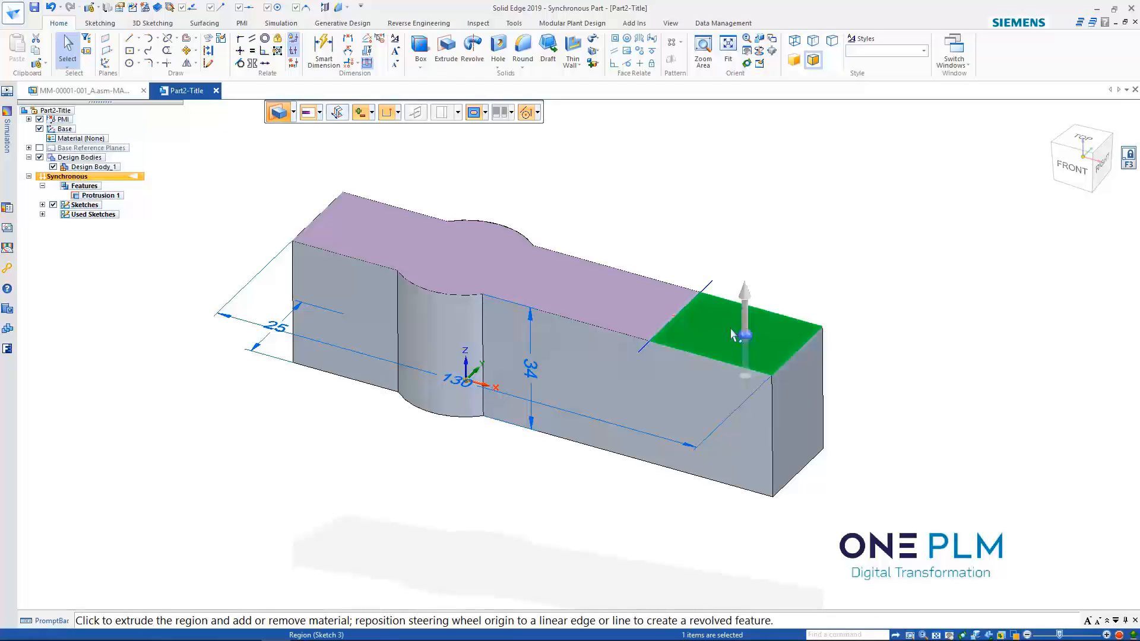
left_click(745, 300)
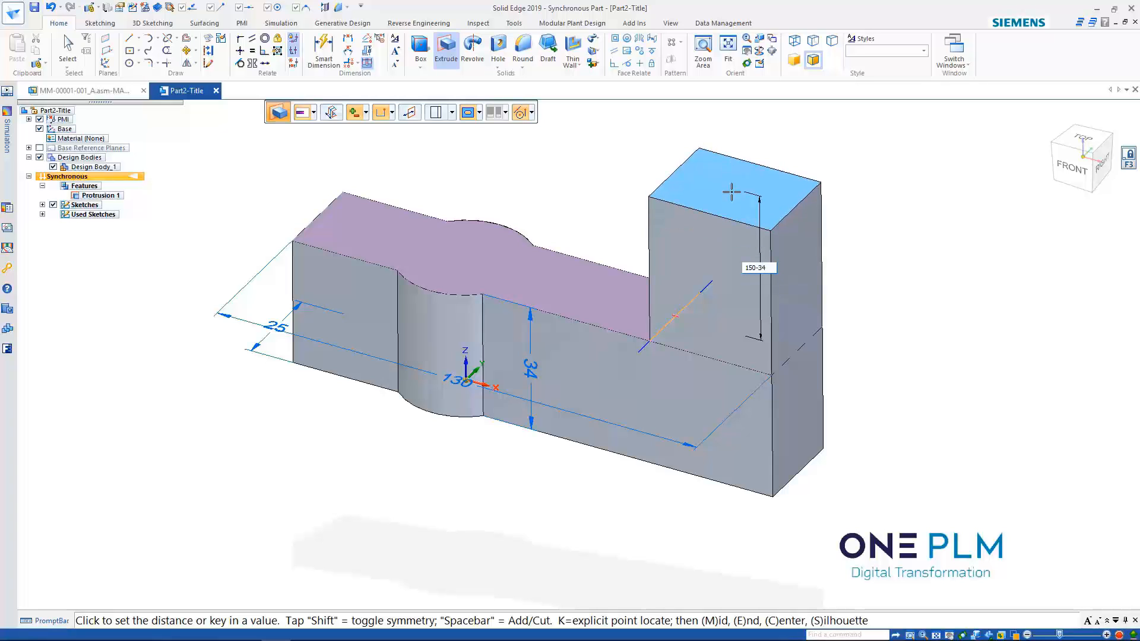
key("Return")
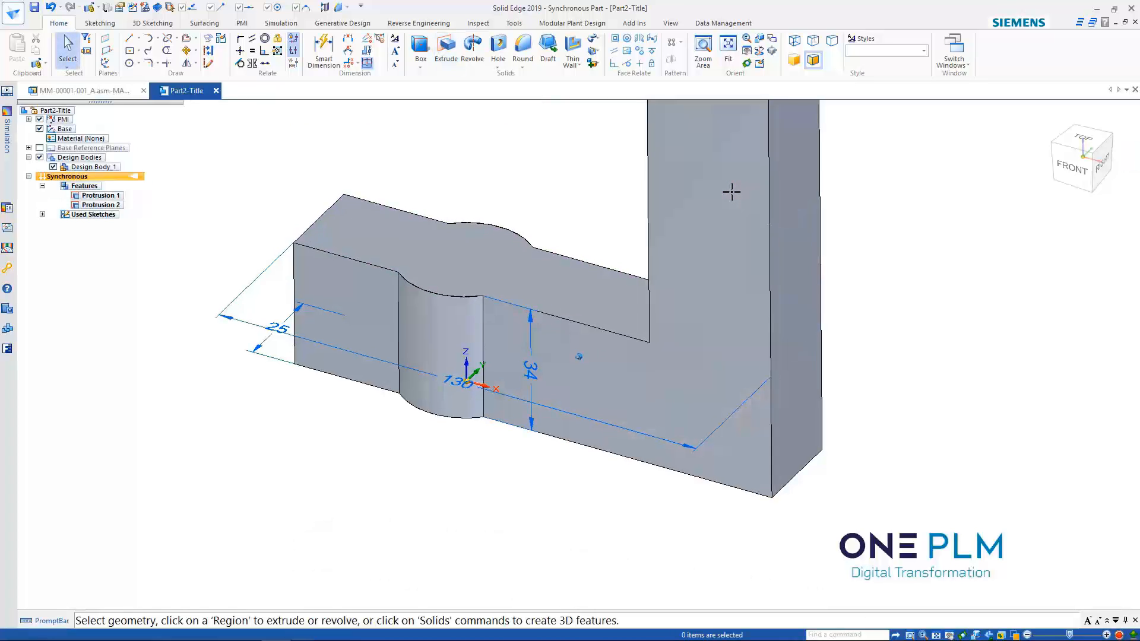
key("ctrl+shift+f")
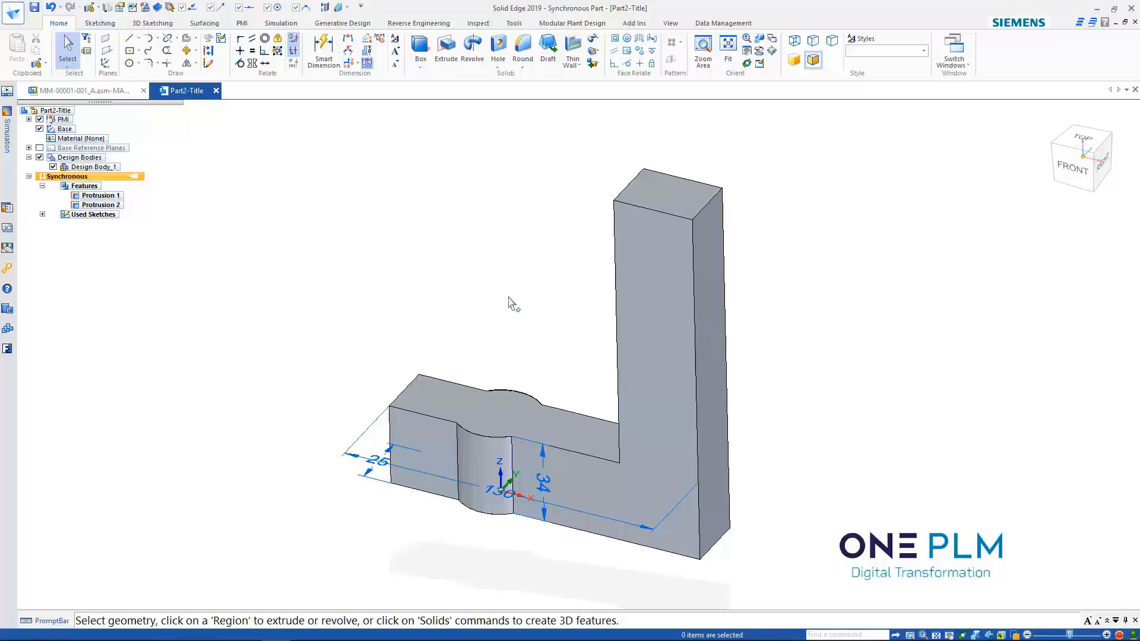
Set the radius of the cylindrical boss to 25 mm.
middle_click_drag(515, 283, 550, 303)
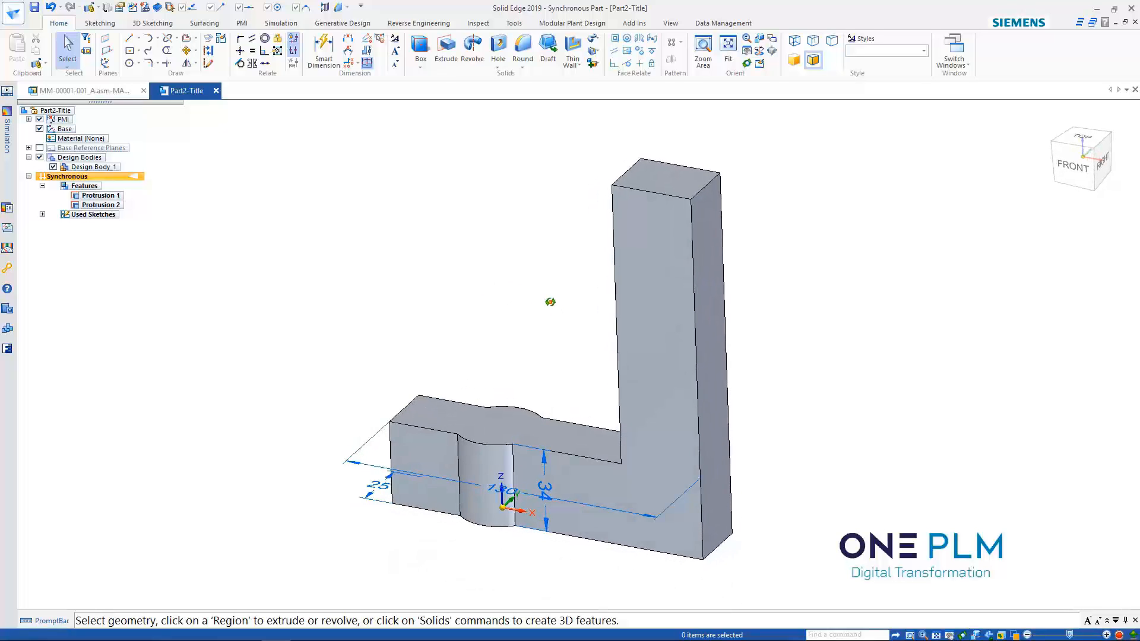
left_click(484, 481)
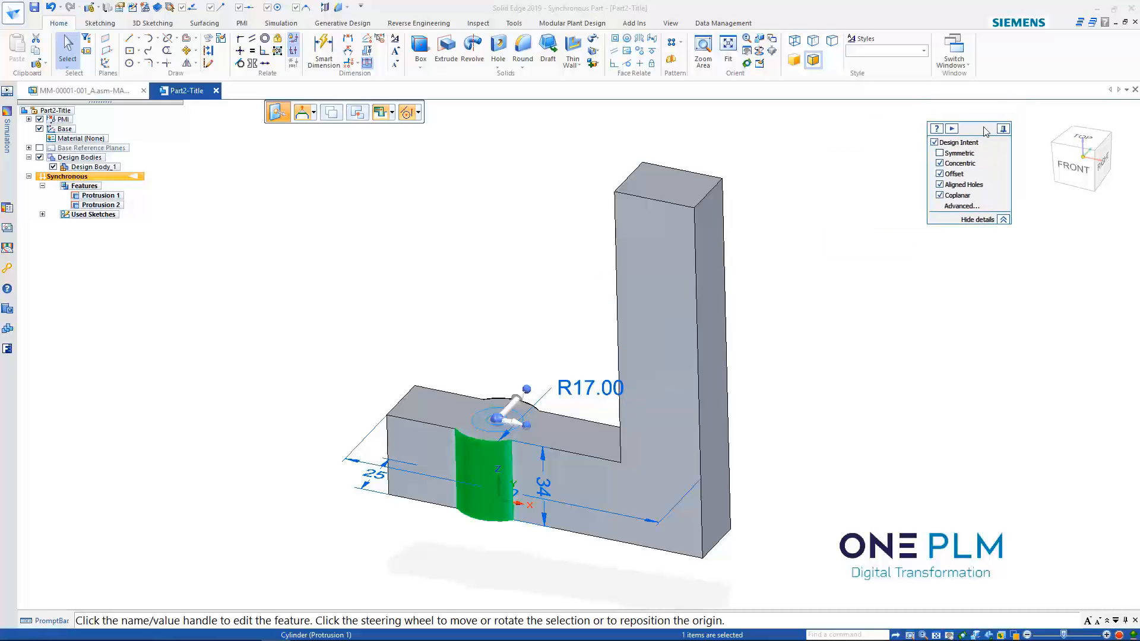
left_click(571, 393)
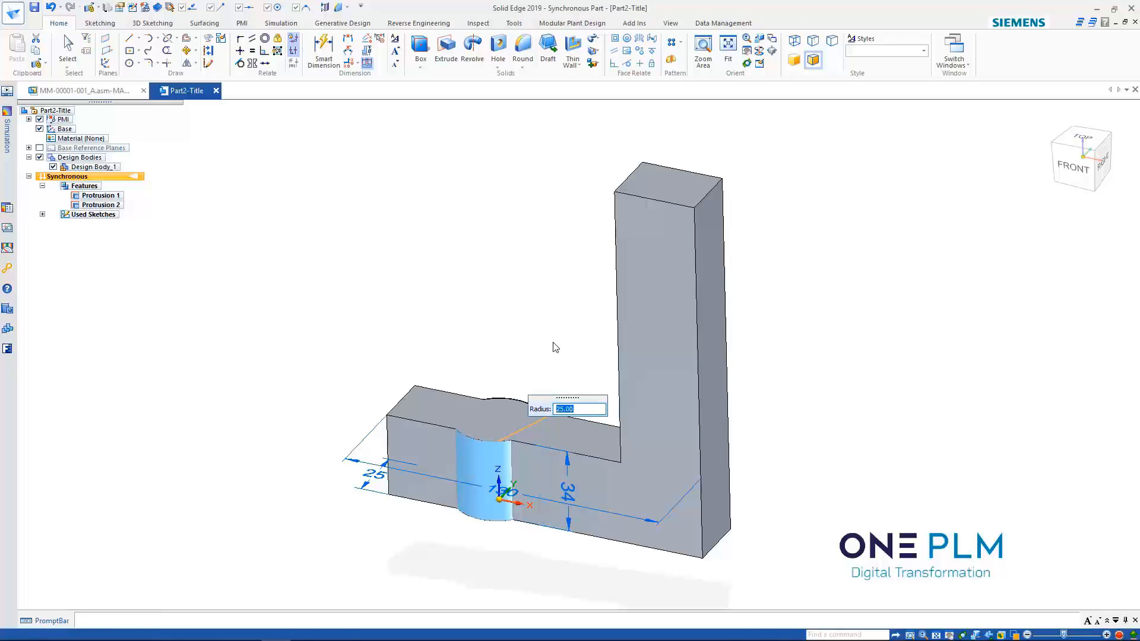
key("Return")
key("Escape")
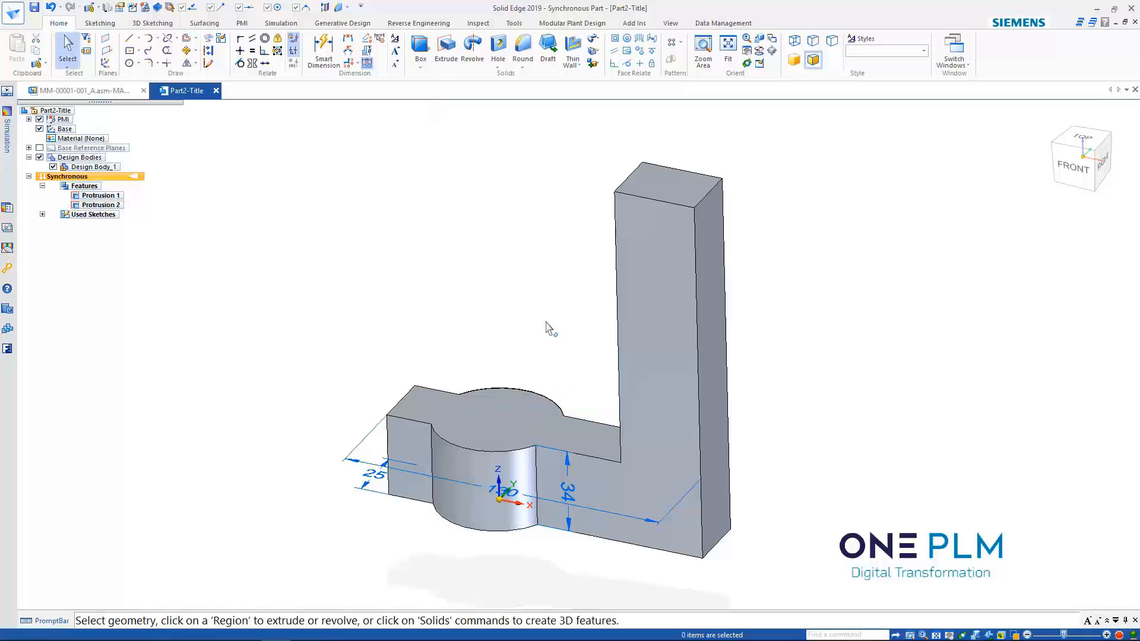
Lock the bar's 25 mm thickness dimension.
middle_click_drag(547, 323, 552, 334)
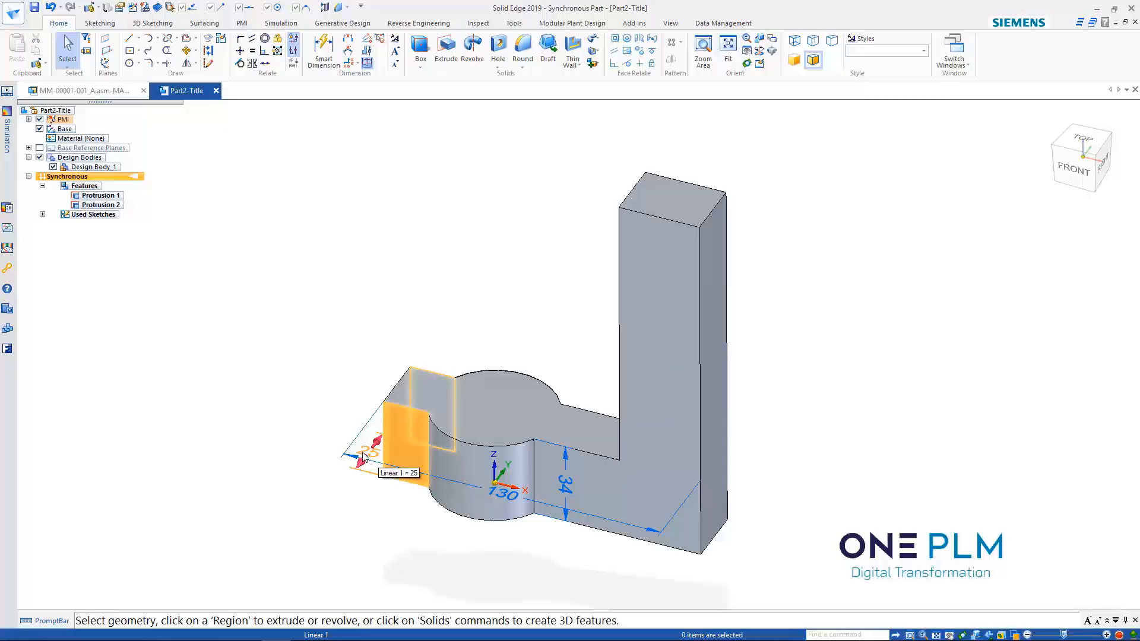
left_click(363, 455)
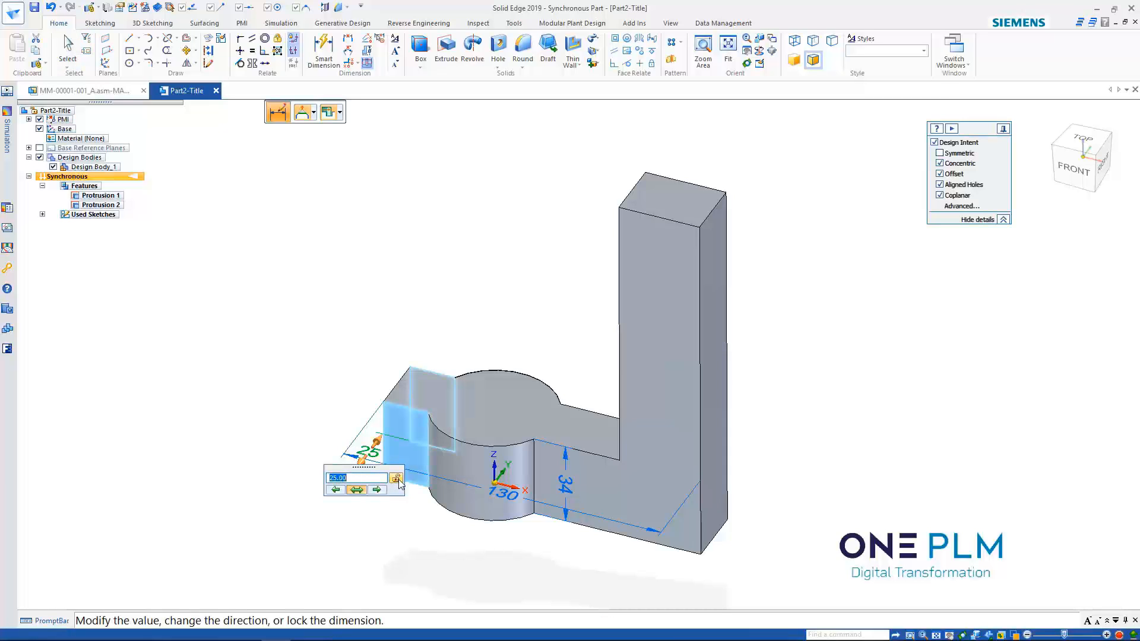
key("Escape")
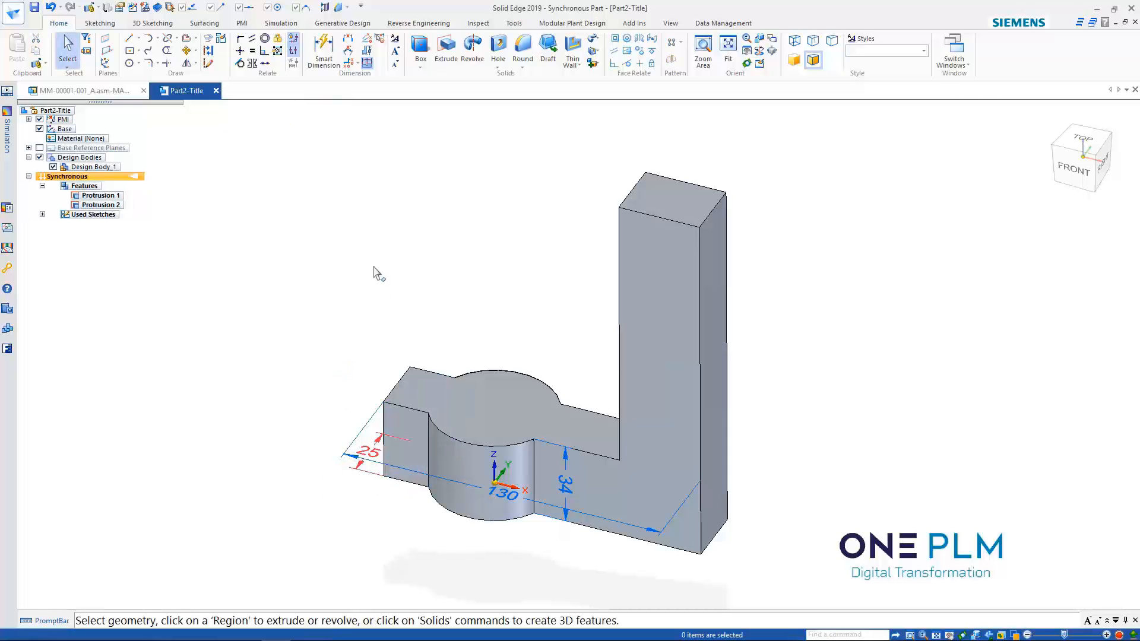
Round the front and back vertical edges where the boss meets the bar on the upright arm's side with a 40 mm radius.
scroll(380, 264, "down", 2)
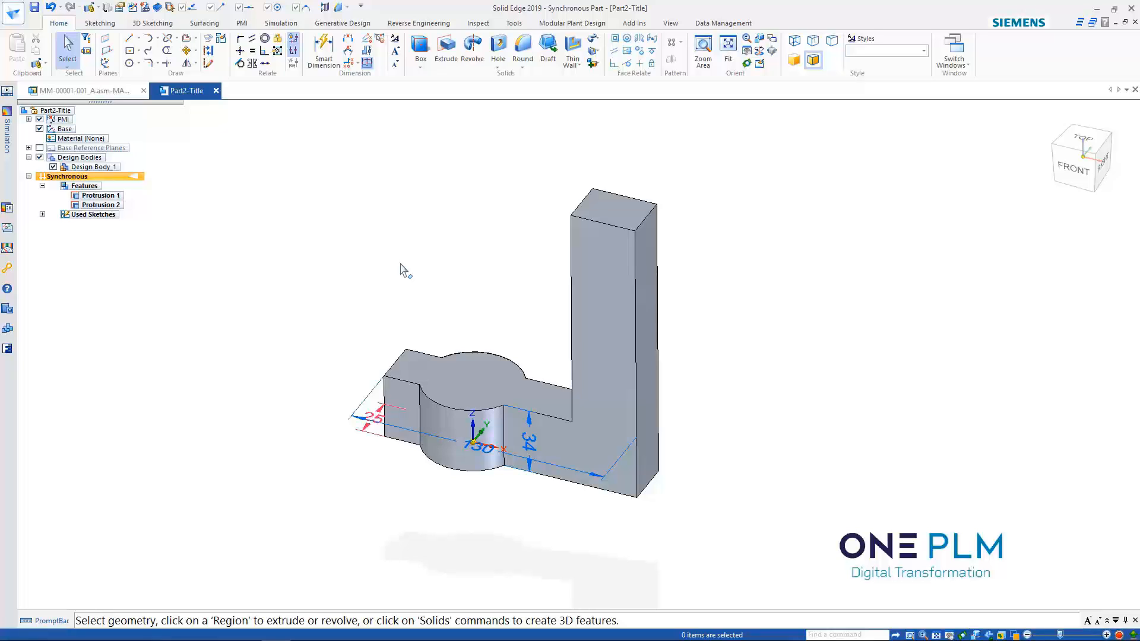
scroll(401, 270, "up", 2)
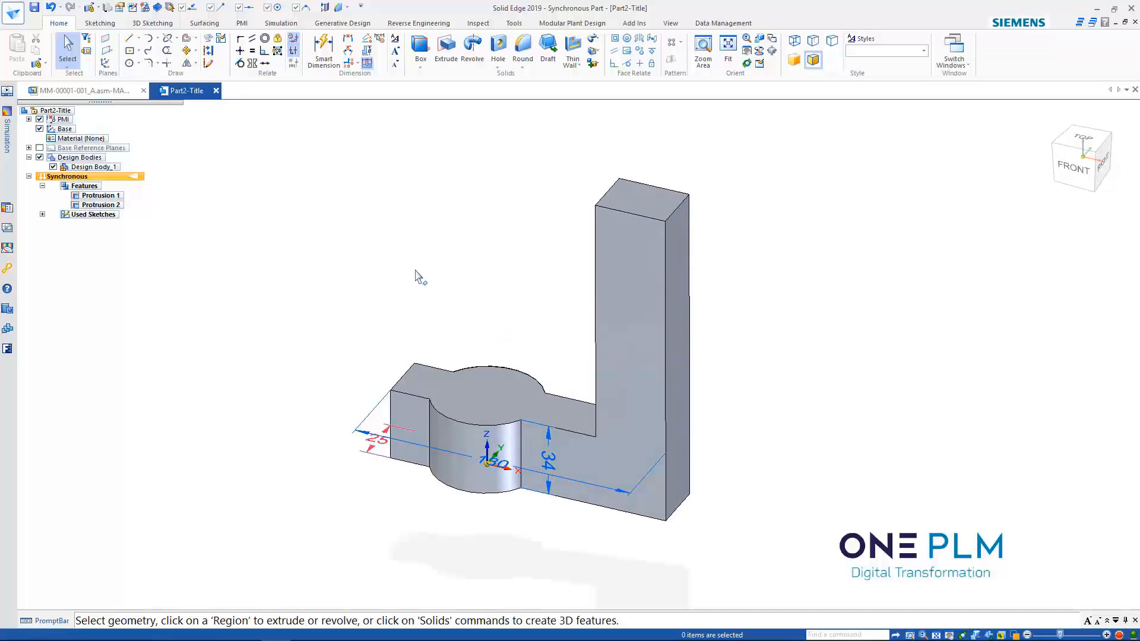
left_click(523, 51)
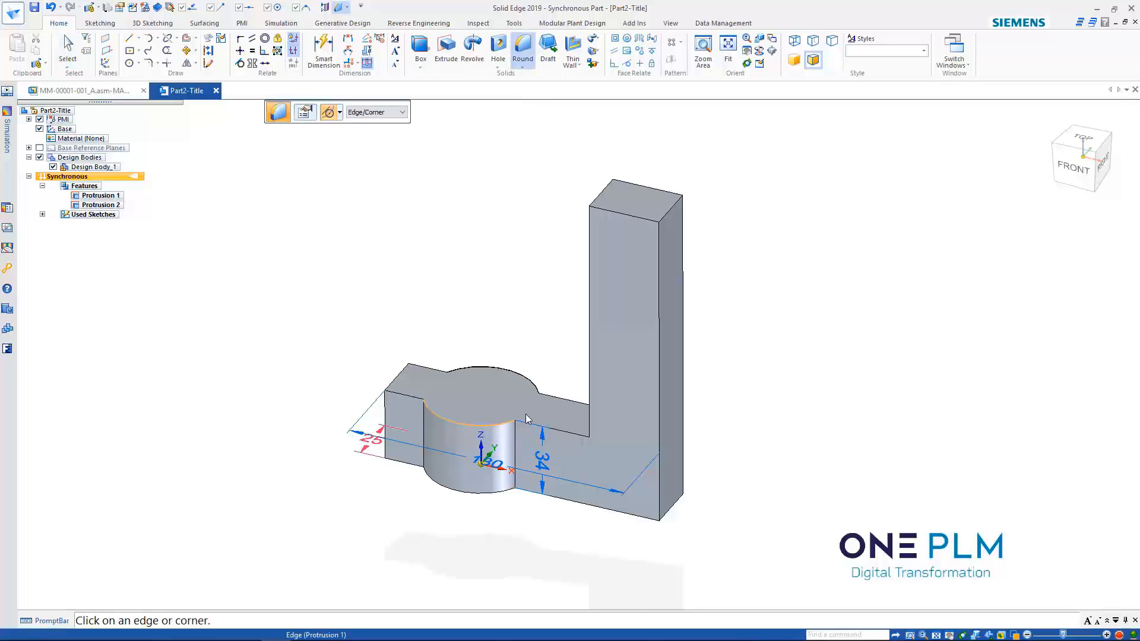
left_click(516, 429)
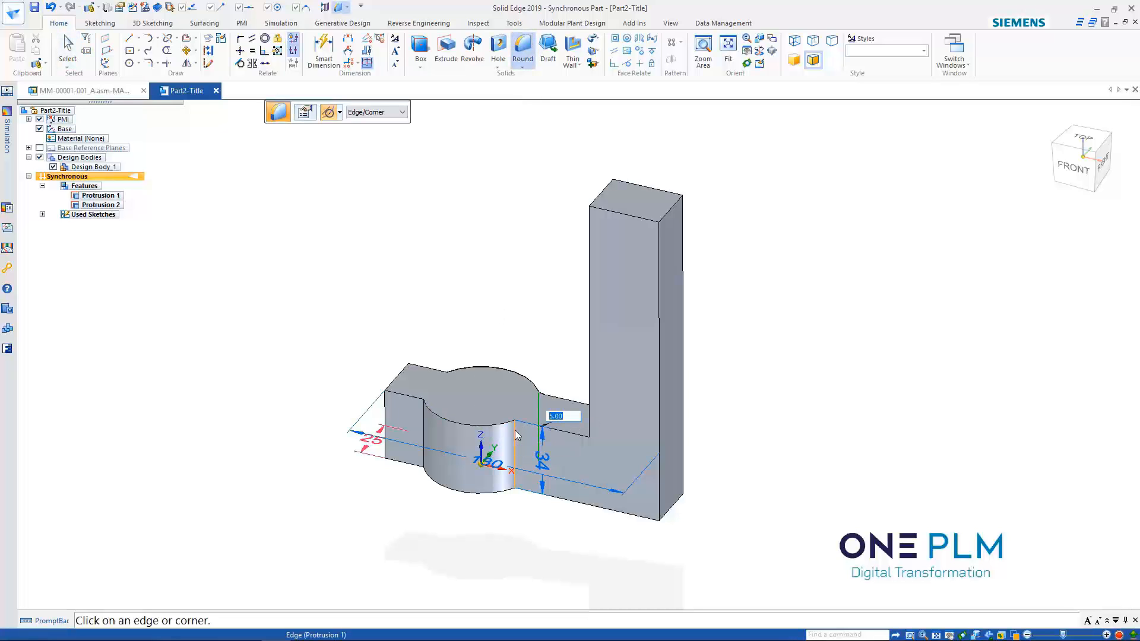
type("40")
key("Return")
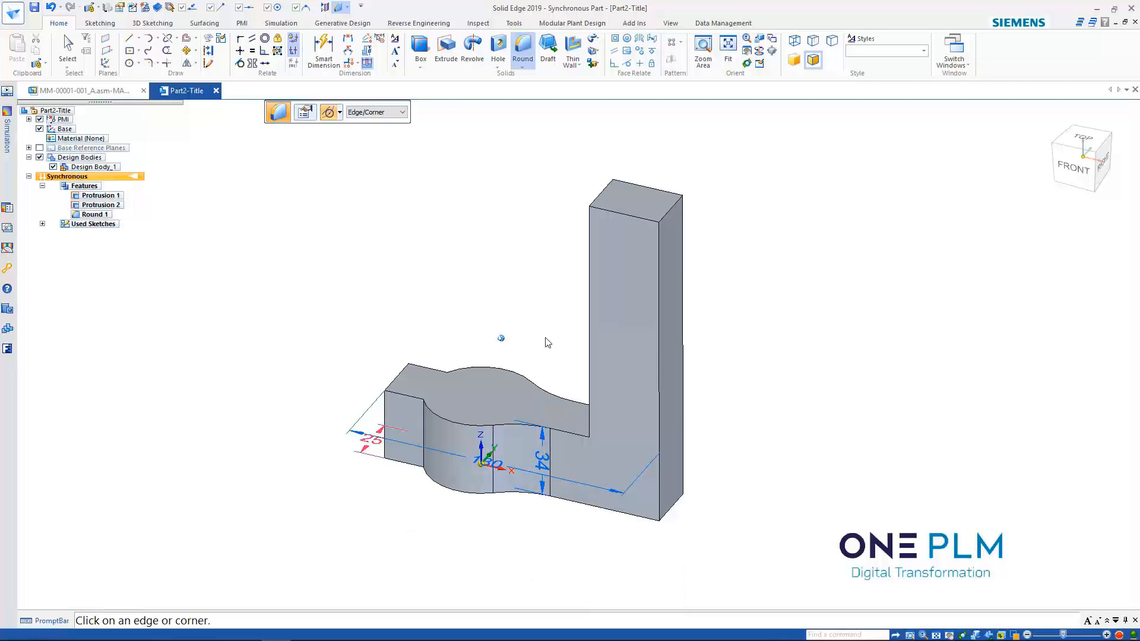
scroll(545, 338, "up", 1)
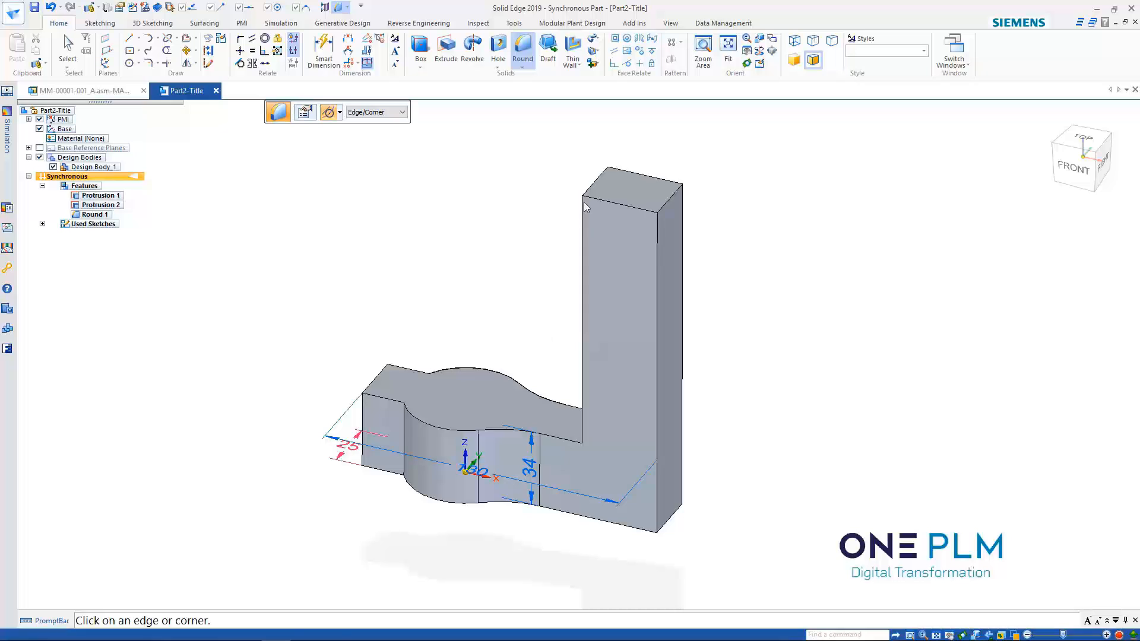
Round the outer end and corner edges of the L-shape with a 15 mm radius, and round its inner corner edge.
left_click(598, 188)
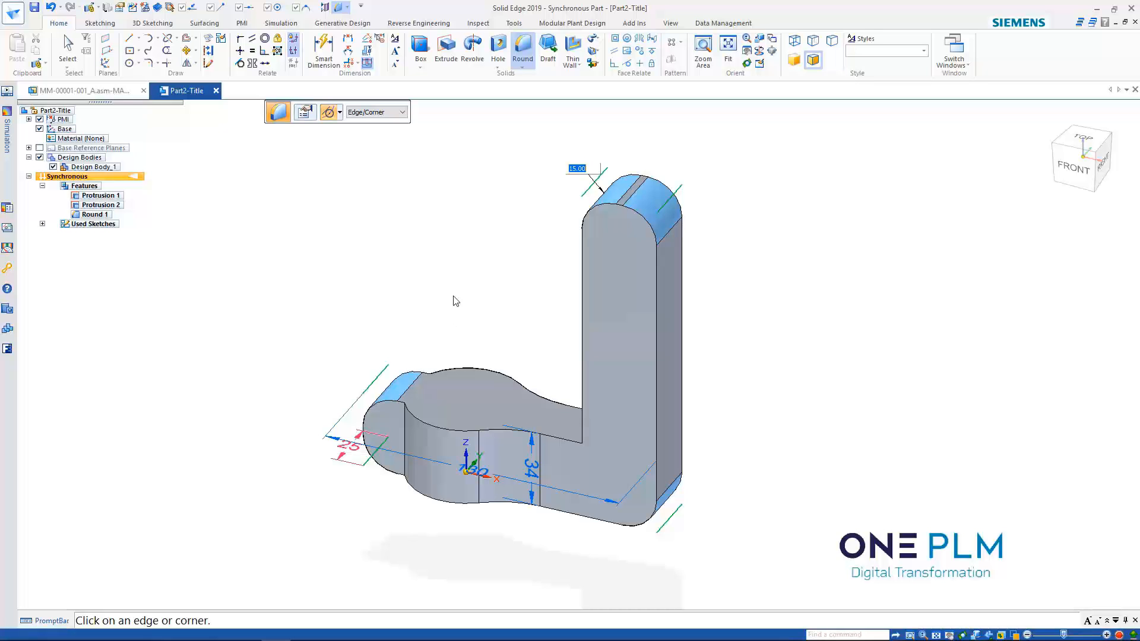
key("Return")
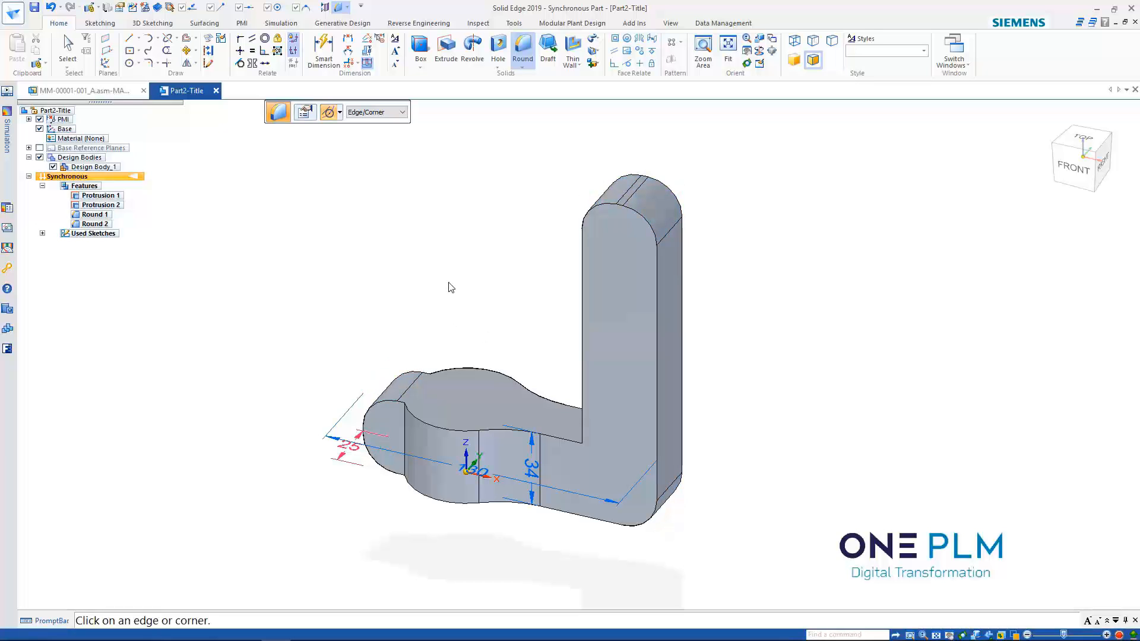
middle_click_drag(453, 285, 560, 429)
left_click(561, 429)
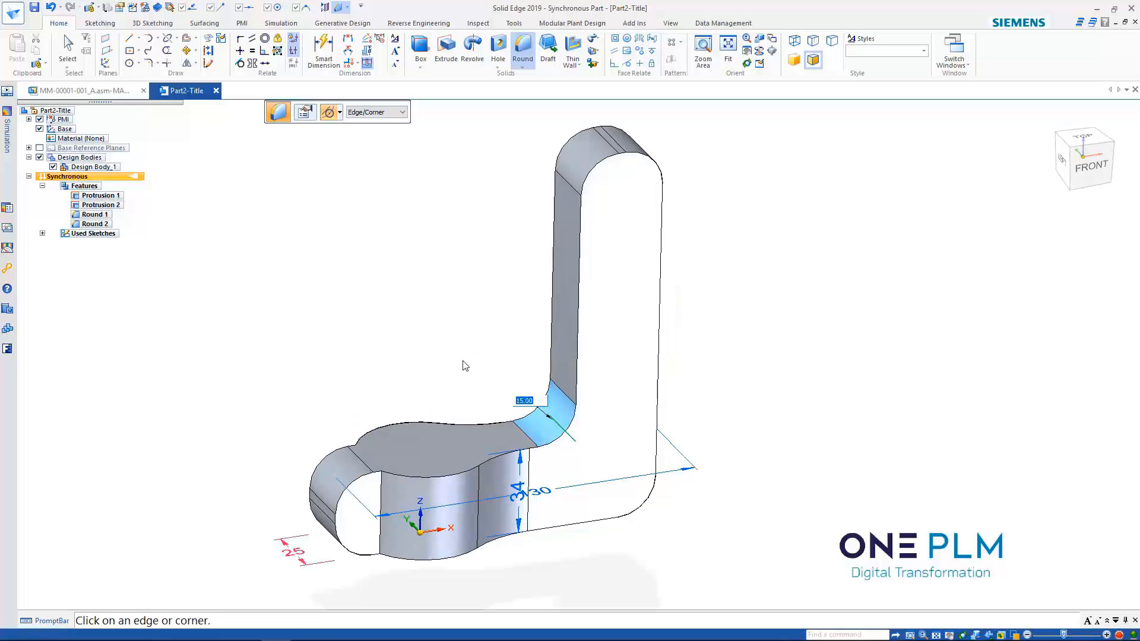
key("Return")
Round the remaining outer edges of the whole body using the All Rounds selection option.
middle_click_drag(464, 364, 440, 311)
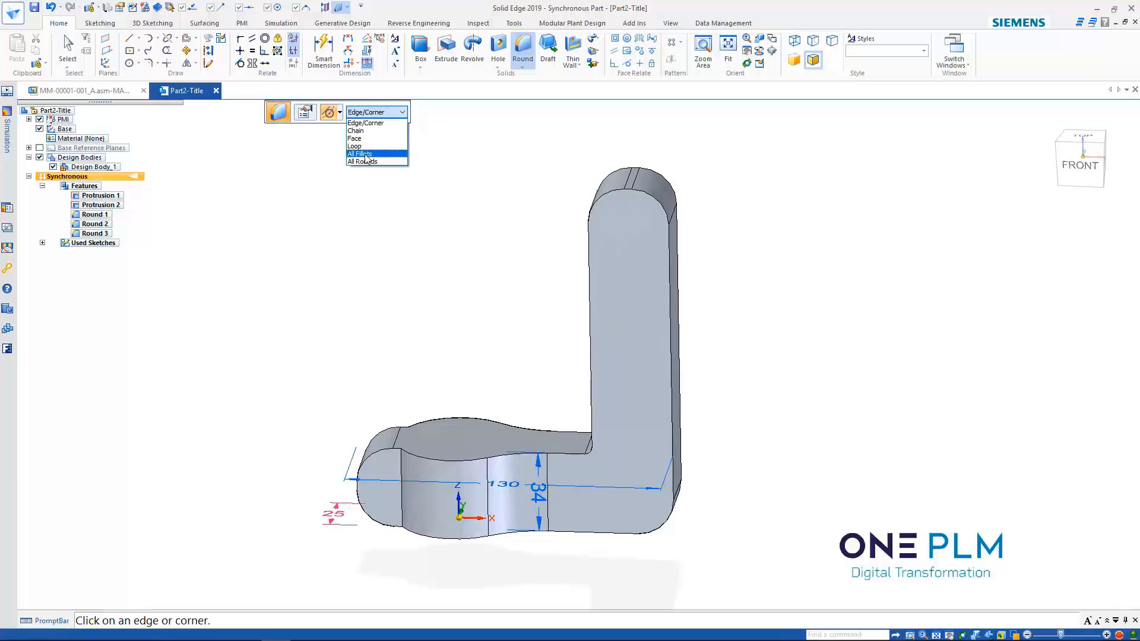
left_click(366, 161)
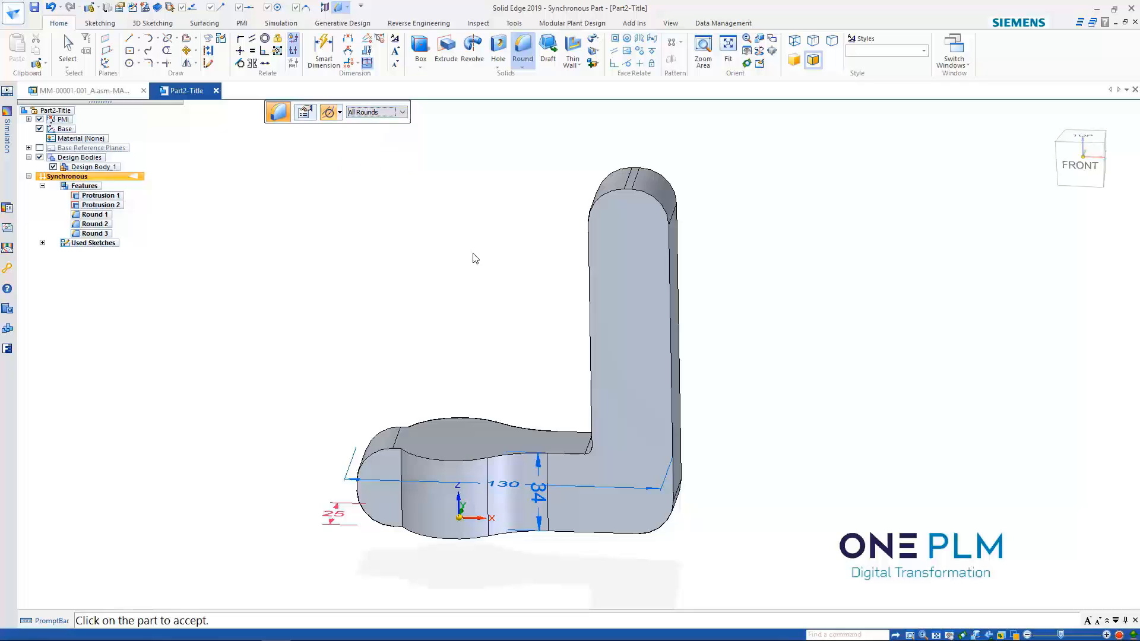
middle_click_drag(471, 254, 559, 267)
left_click(591, 258)
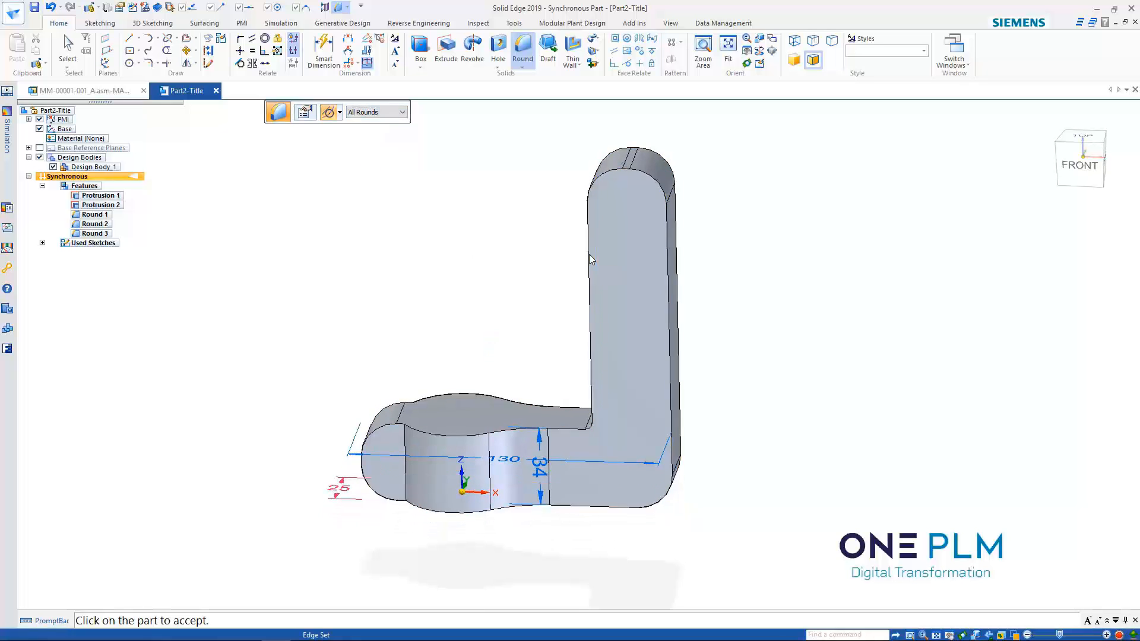
key("Return")
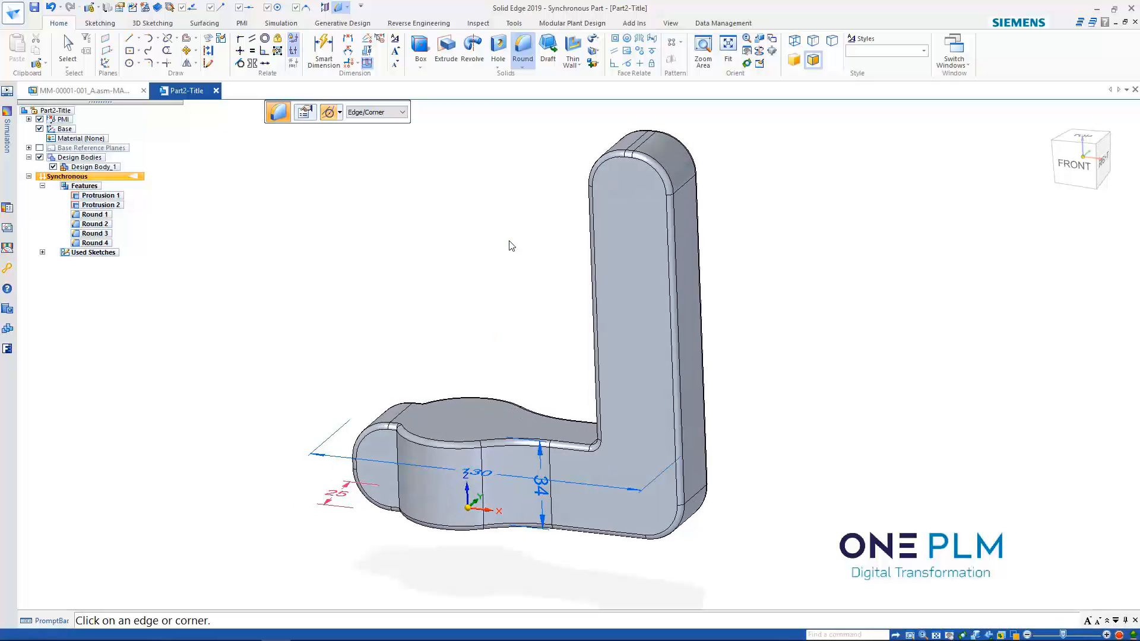
Sketch a long rectangle on the boss's top face, running from inside the boss past the bar's free end, and centre it on the bar's axis.
mouse_move(509, 241)
middle_mouse_down()
mouse_move(500, 251)
mouse_move(300, 213)
middle_mouse_up()
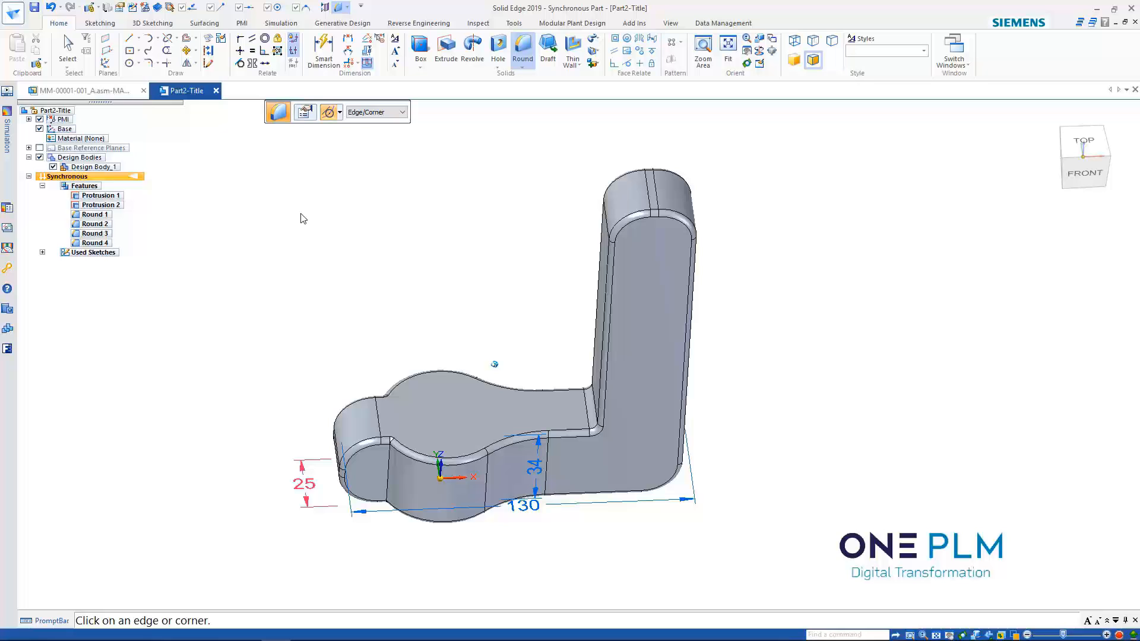
left_click(130, 51)
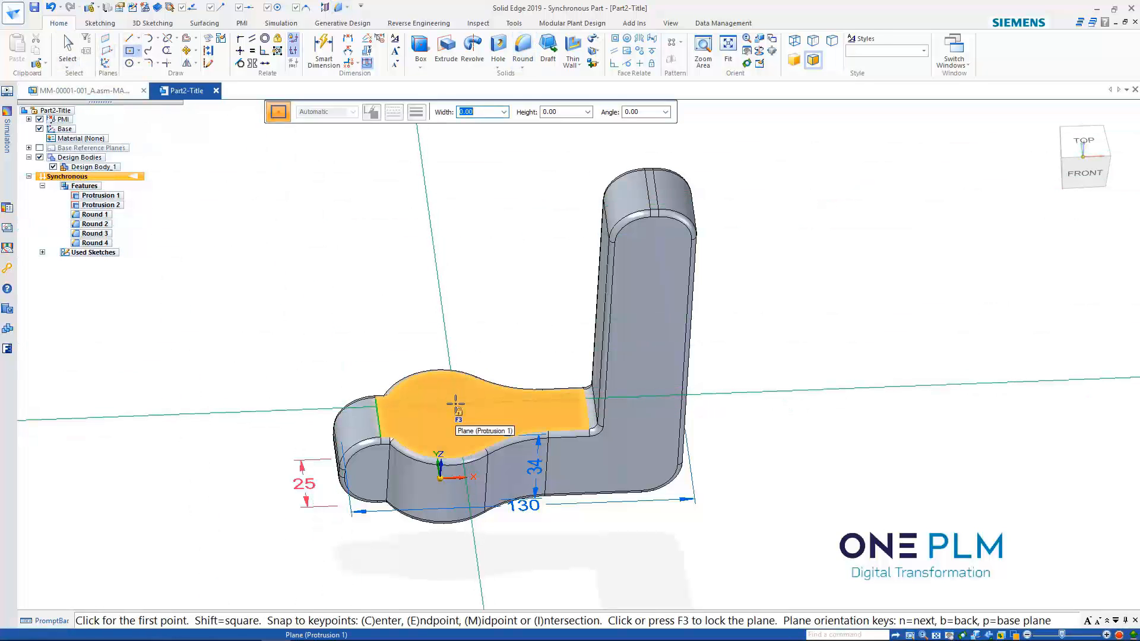
key("F3")
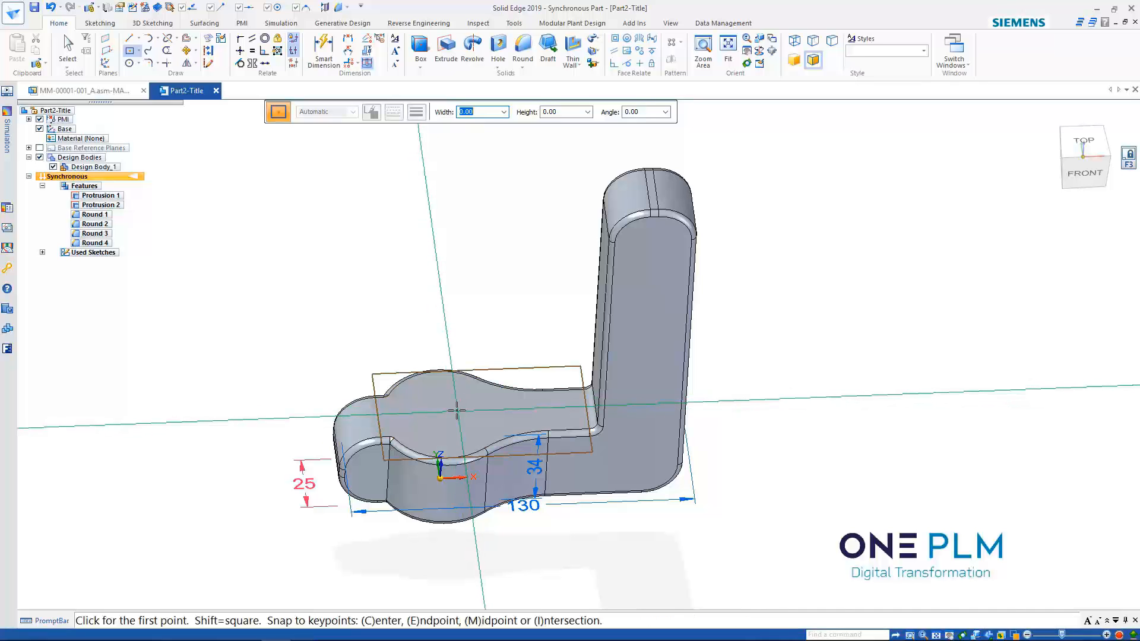
key("ctrl+h")
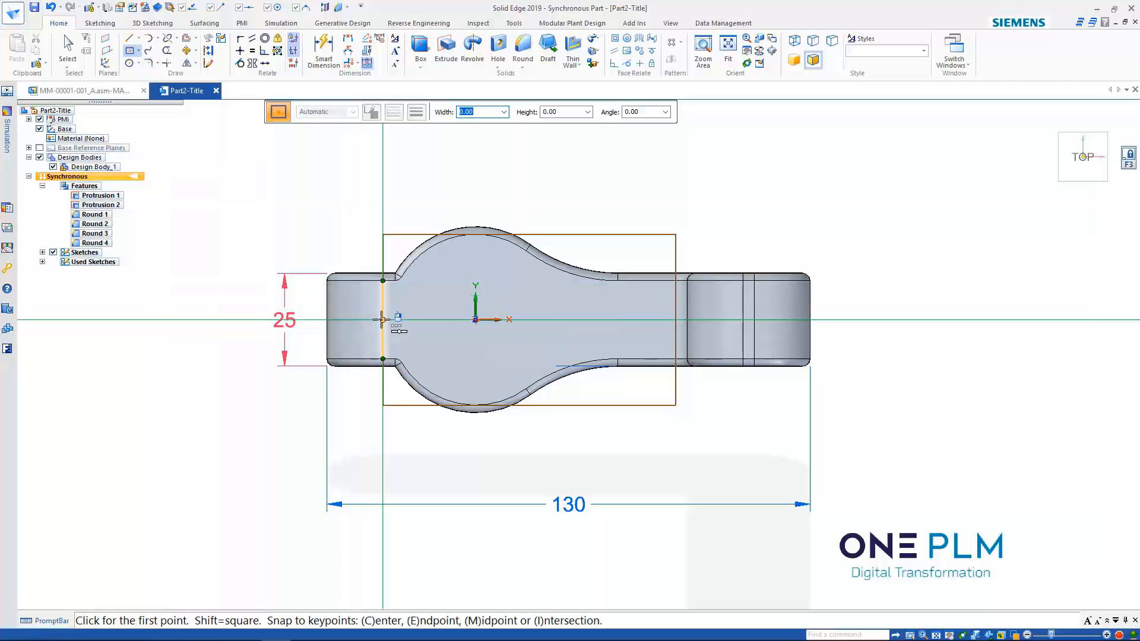
left_click(419, 321)
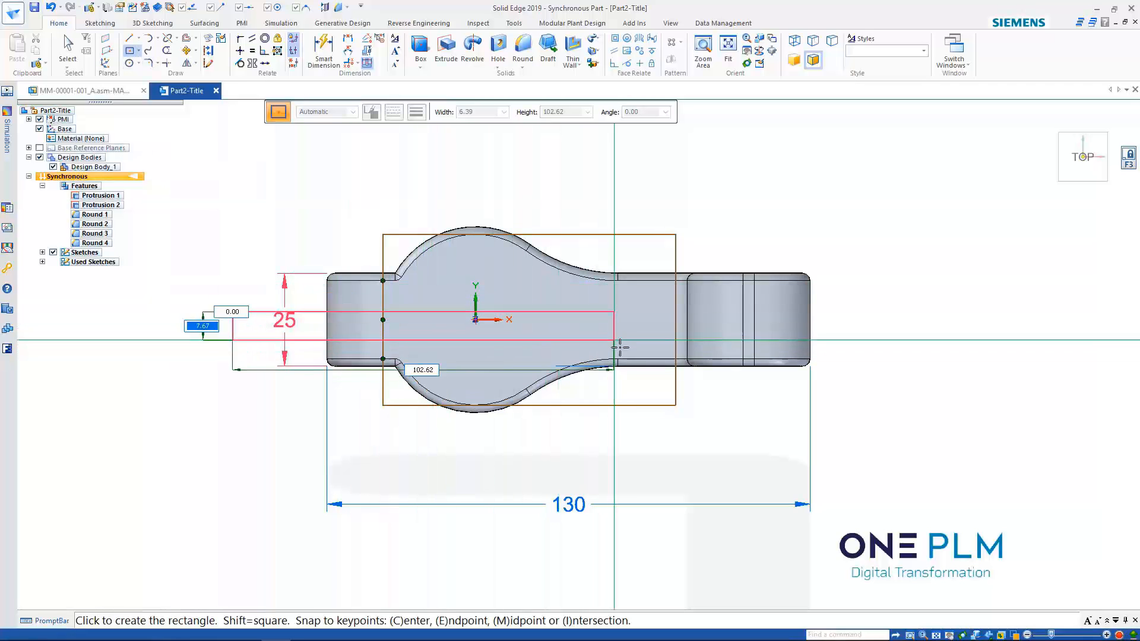
left_click(589, 349)
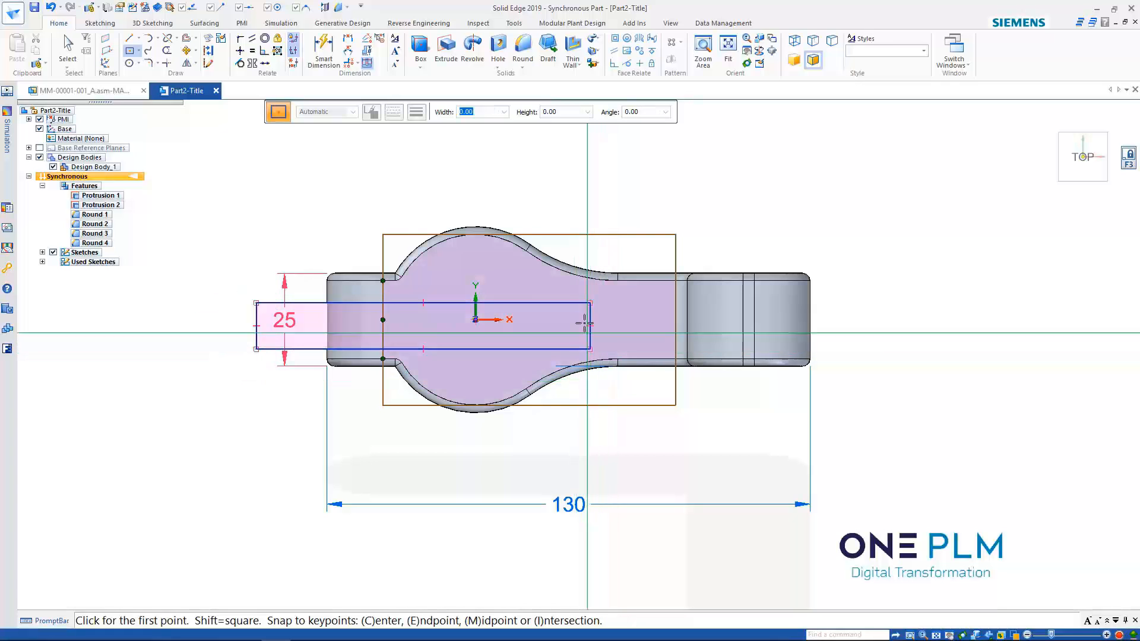
left_click(240, 51)
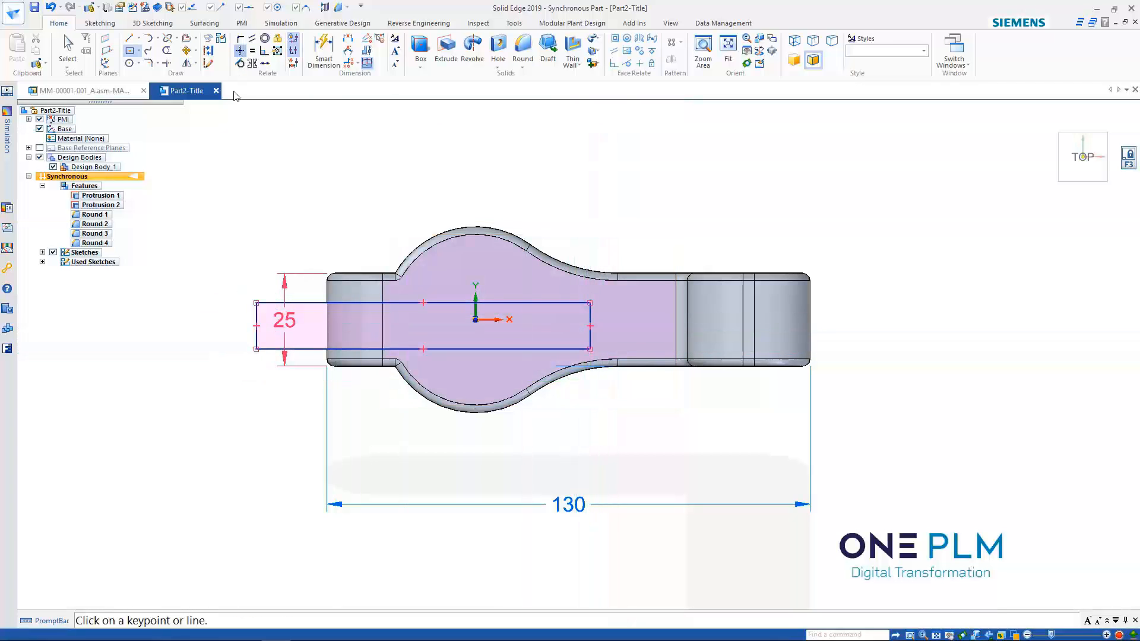
left_click(326, 320)
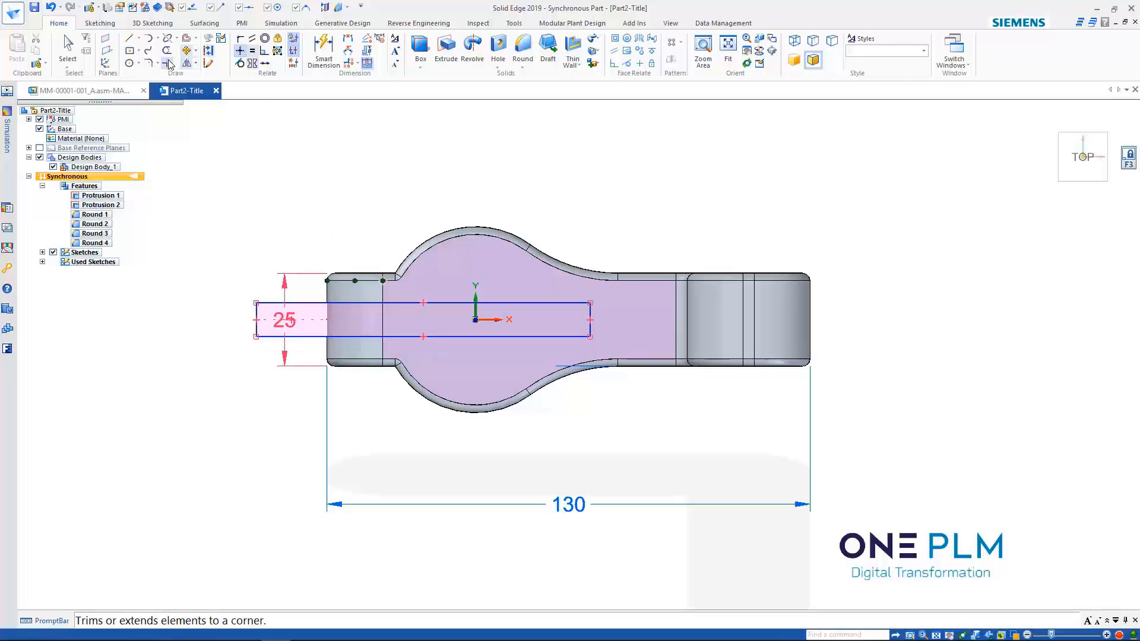
Draw a 34 mm diameter circle centred on the origin in the boss's top-face sketch.
left_click(129, 63)
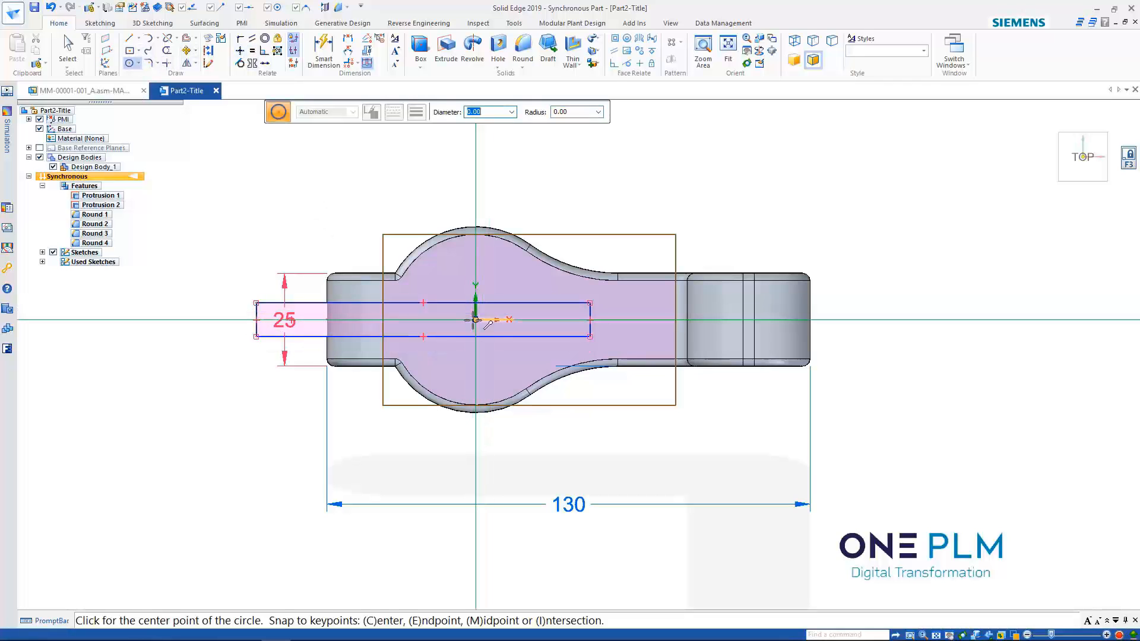
left_click_drag(475, 320, 475, 320)
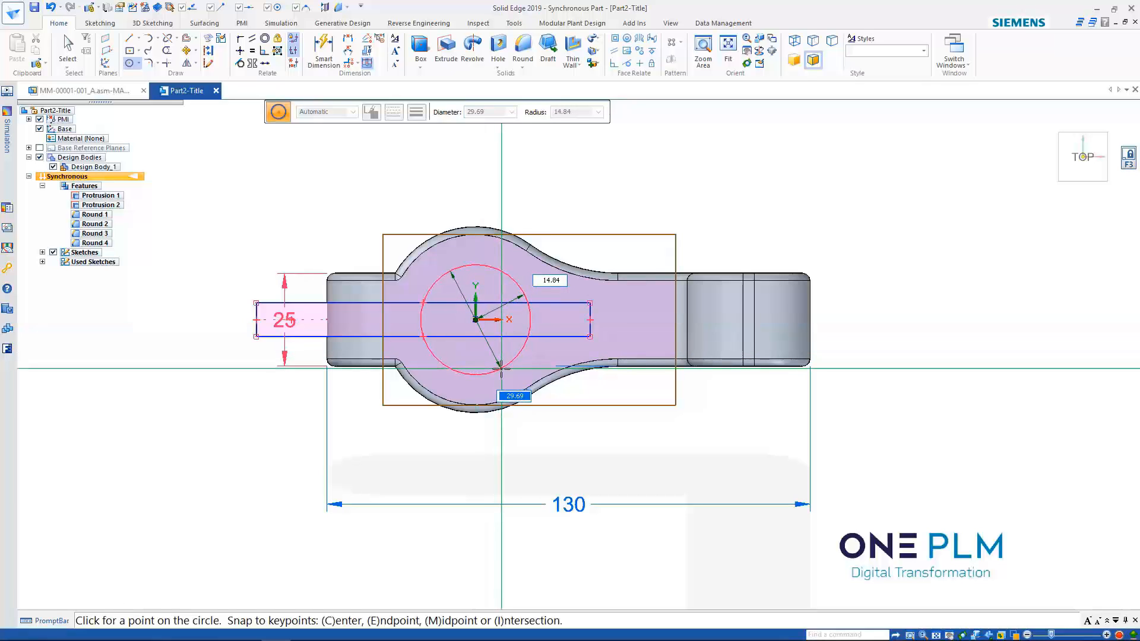
type("34")
key("Return")
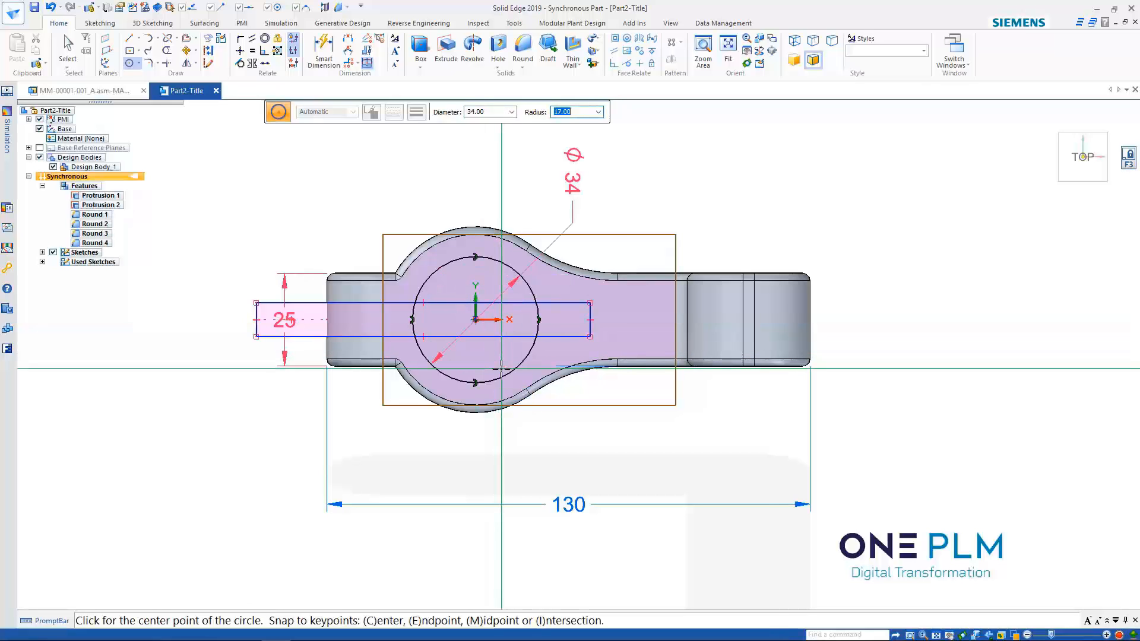
Sketch a second rectangle about 34 by 10 mm across the upright arm's outer side, centred on the bar's axis.
left_click(130, 53)
left_click_drag(811, 321, 809, 320)
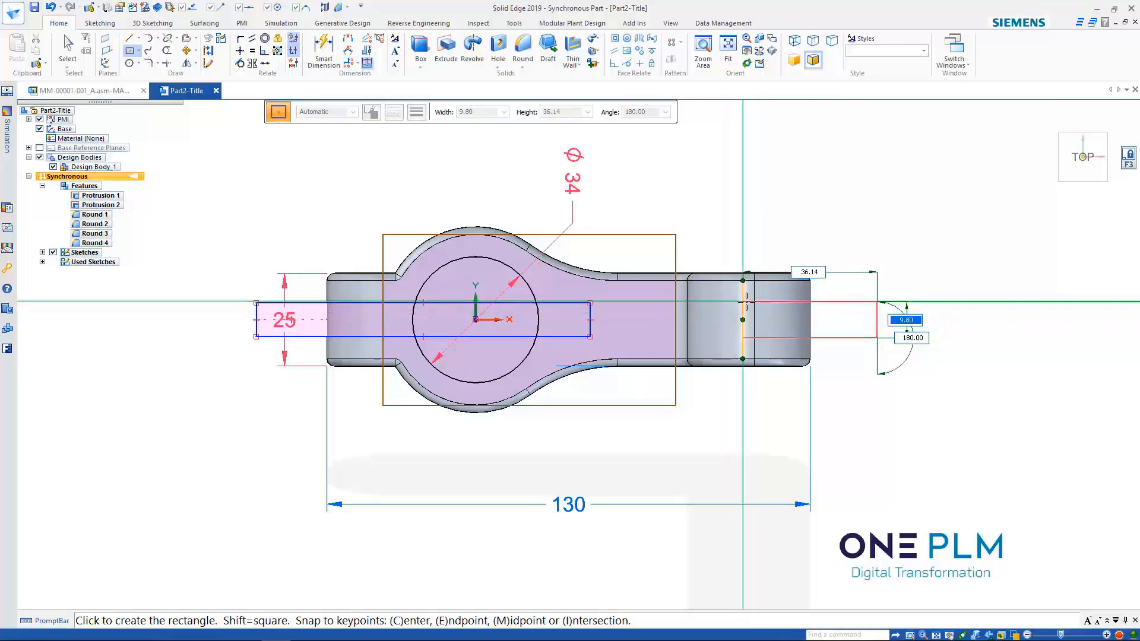
scroll(746, 300, "up", 3)
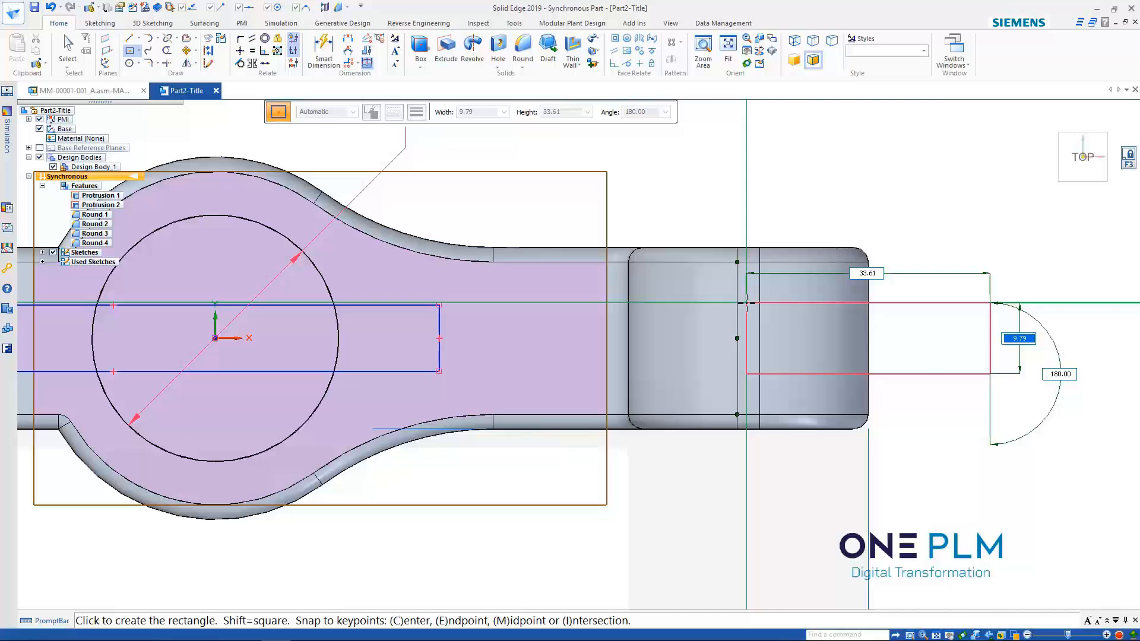
left_click(745, 301)
scroll(722, 247, "down", 5)
key("Escape")
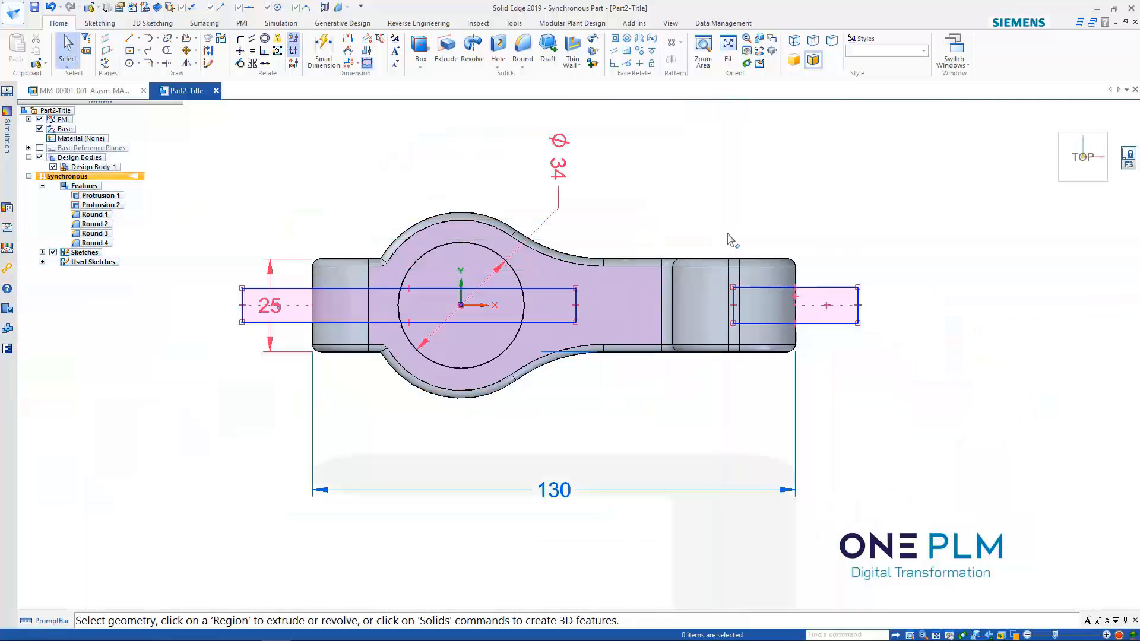
Cut the circle and both rectangle regions symmetrically through the full height of the part.
middle_click_drag(733, 241, 720, 194)
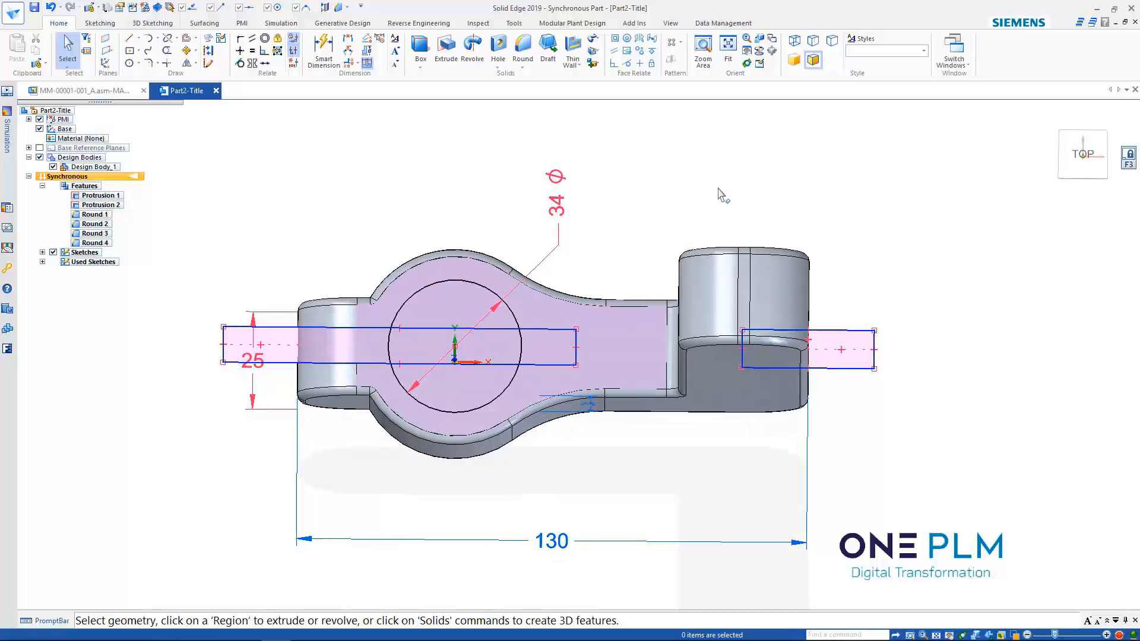
left_click(1076, 170)
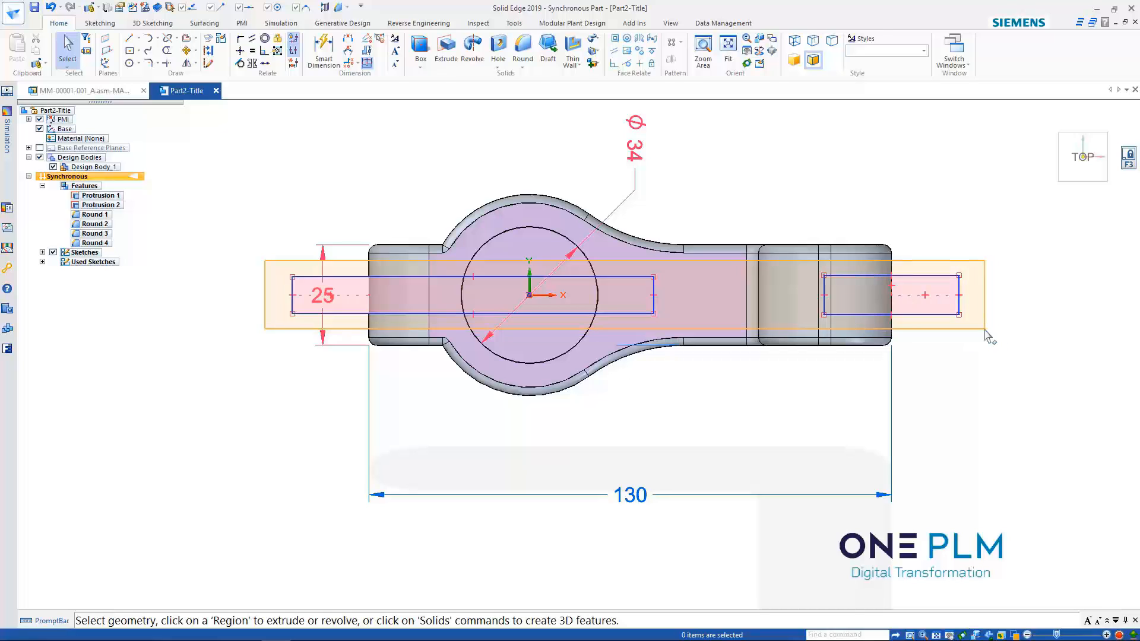
left_click(956, 309)
left_click(532, 252)
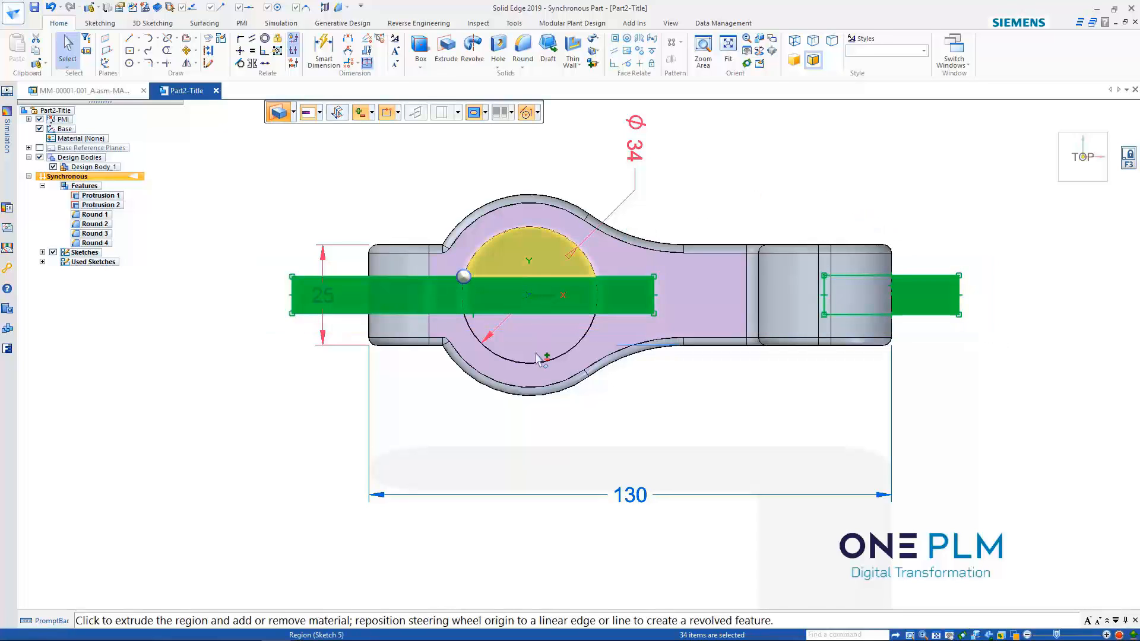
left_click(540, 356)
key("ctrl+i")
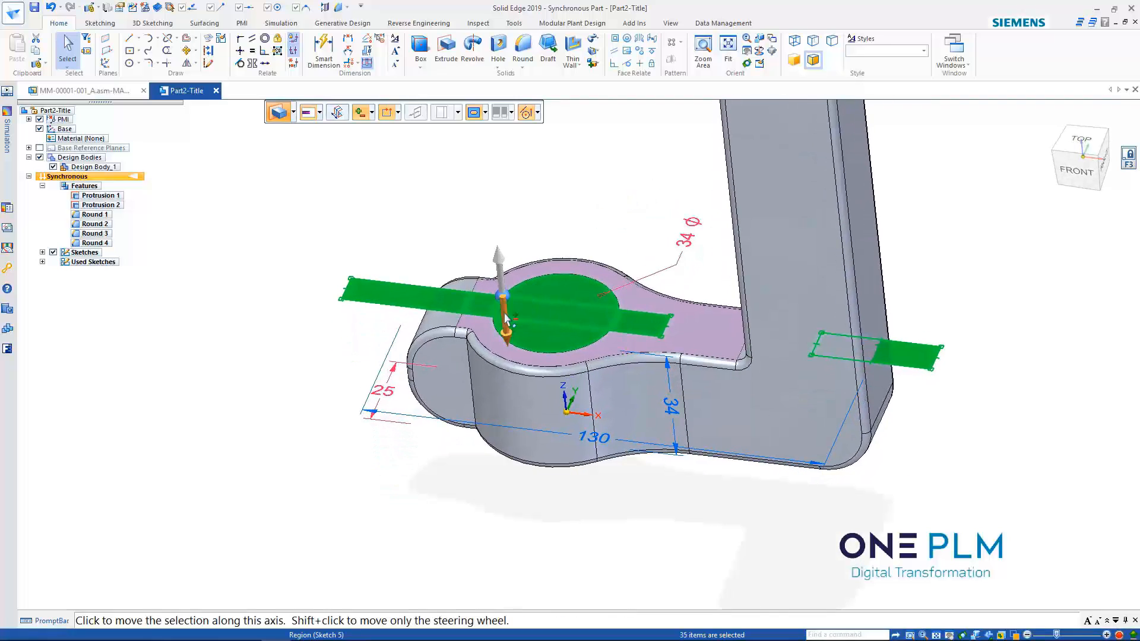
left_click(505, 318)
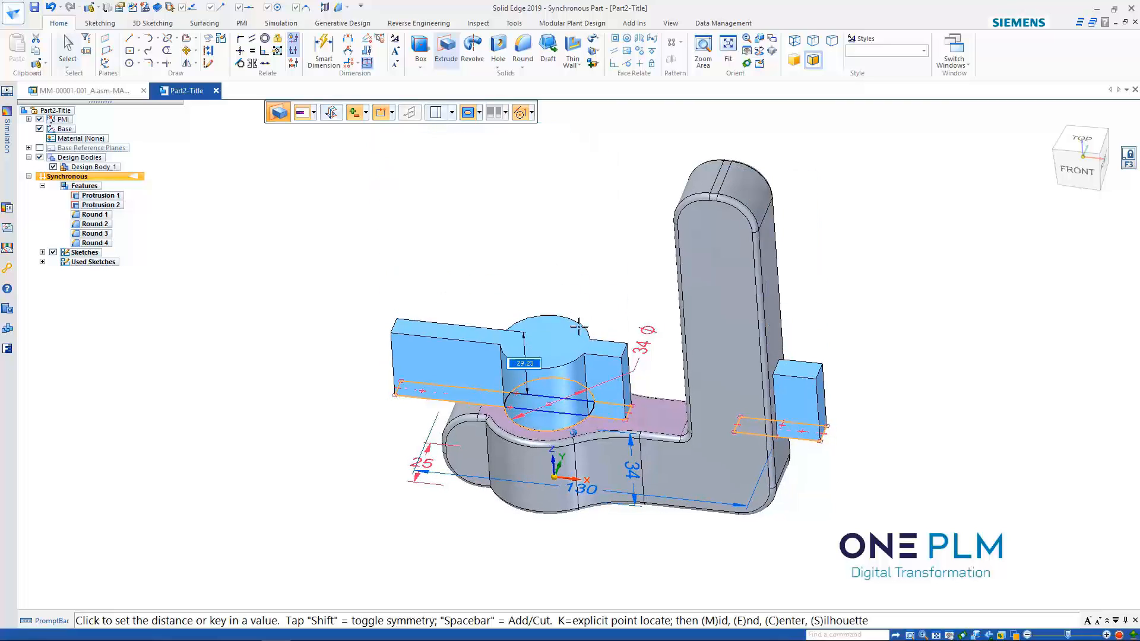
key("shift")
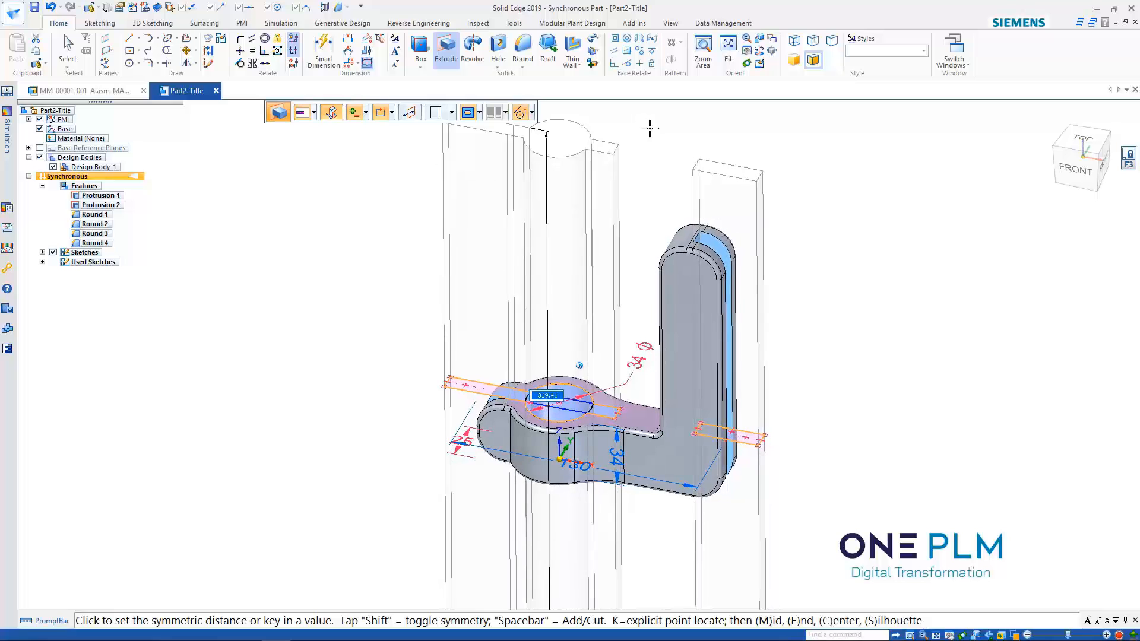
left_click(629, 161)
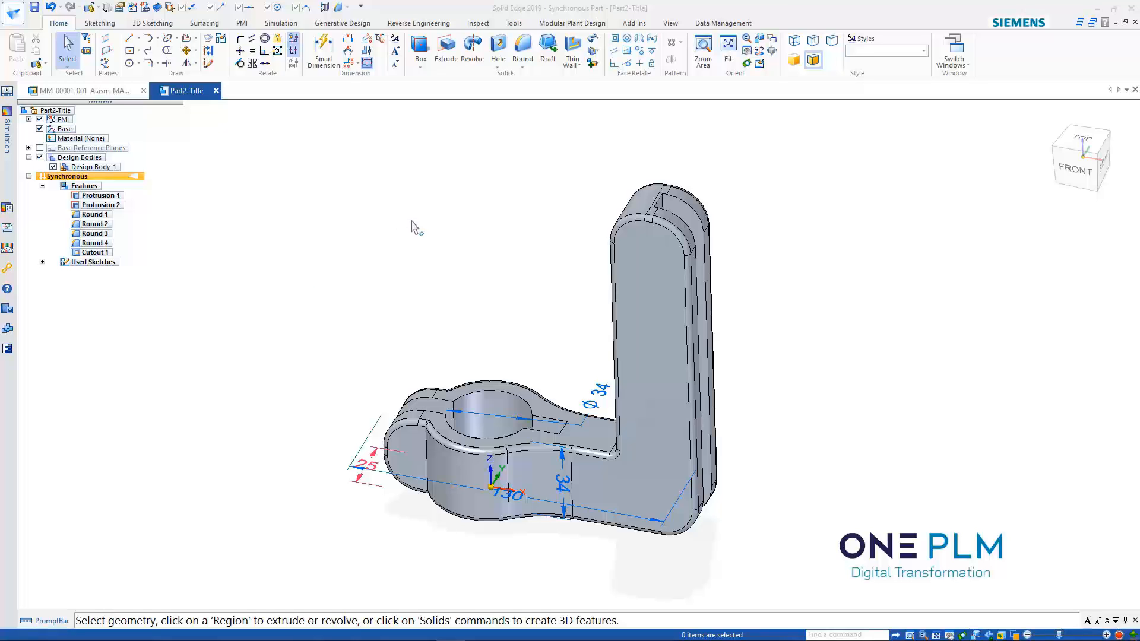
Dimension the upright arm's width and set it to 45 mm by moving its inner side face.
key("ctrl+f")
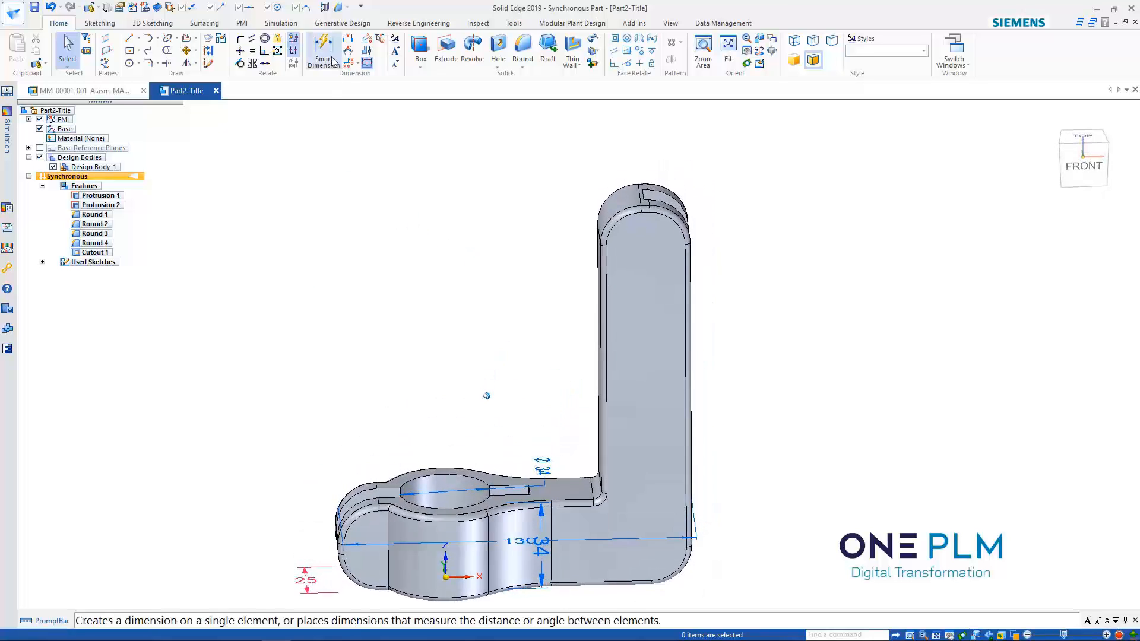
left_click(332, 59)
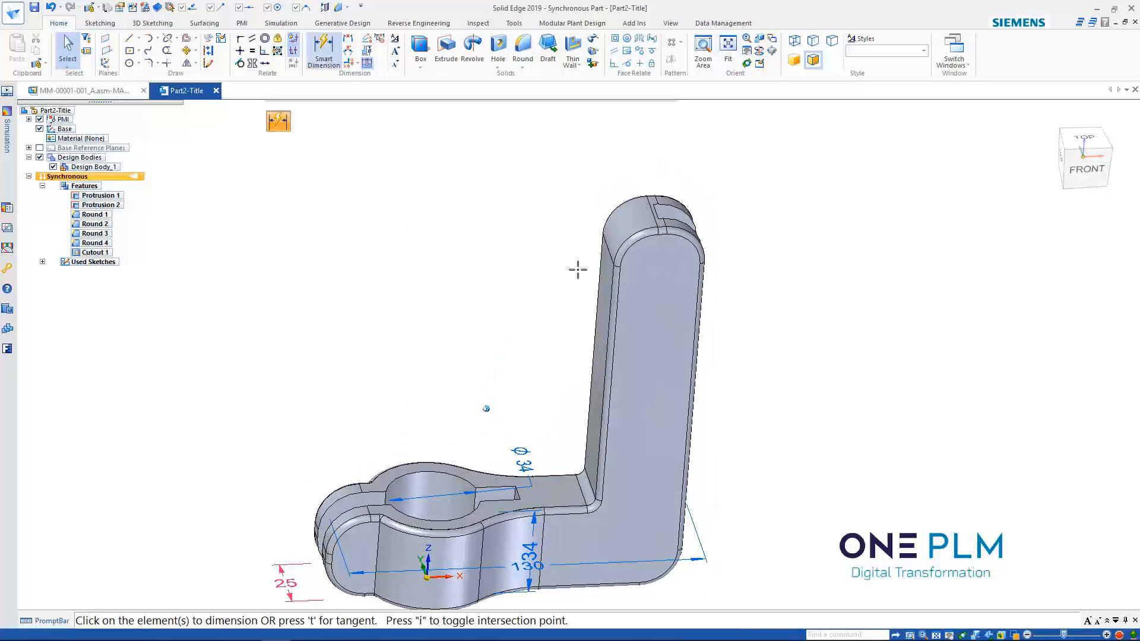
left_click(613, 279)
middle_click_drag(522, 240, 679, 279)
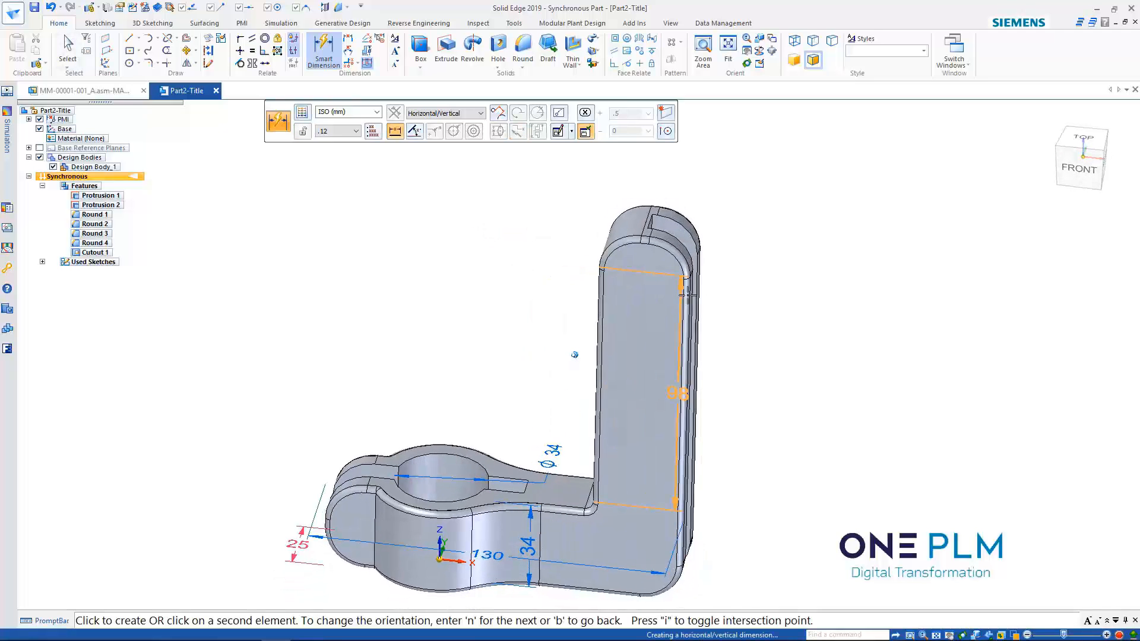
left_click(668, 230)
left_click(649, 184)
left_click(636, 178)
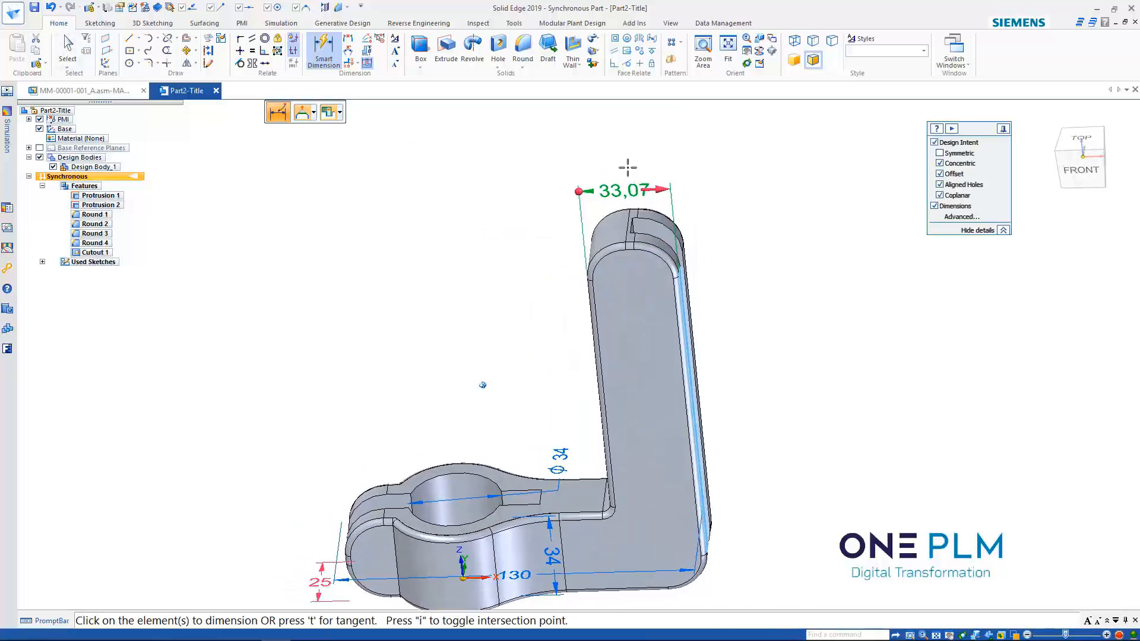
left_click(603, 225)
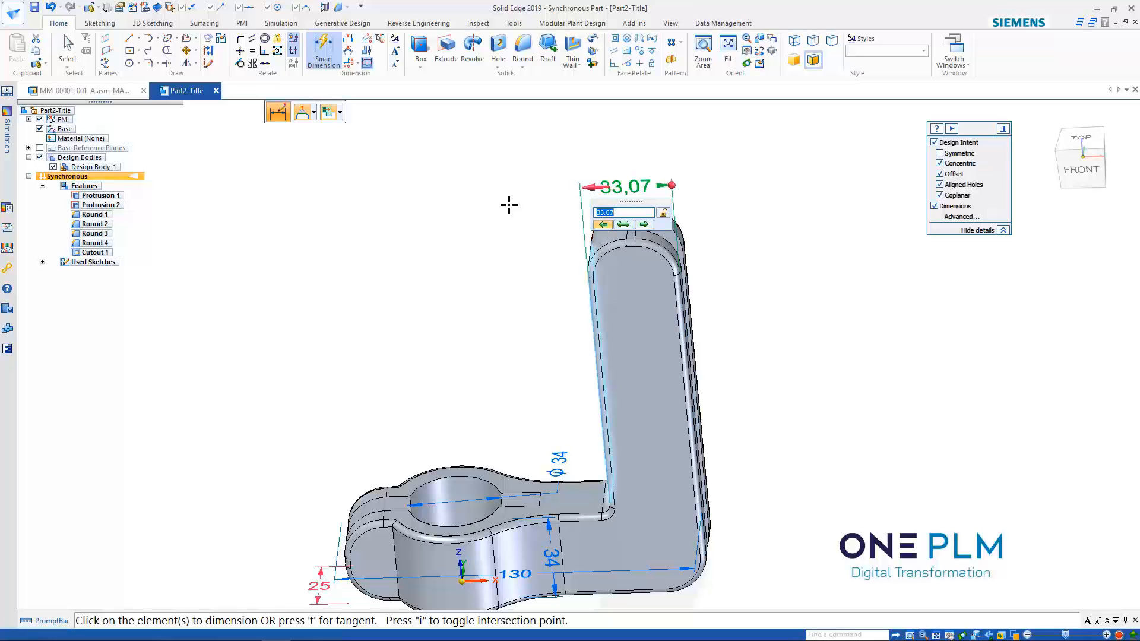
key("Return")
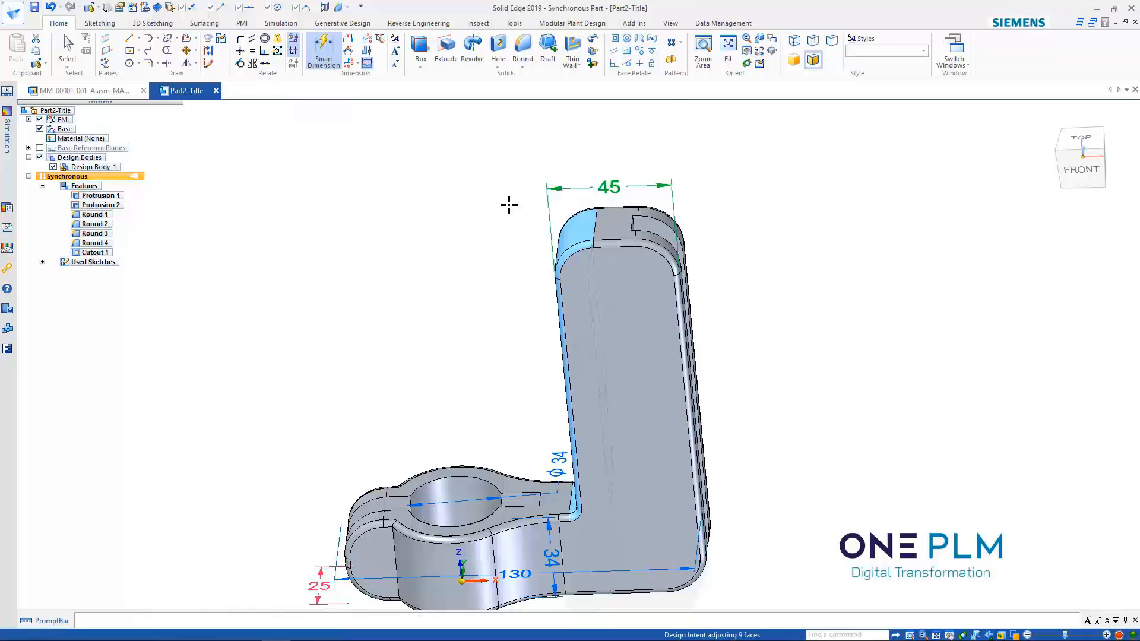
middle_click_drag(509, 204, 781, 326)
key("ctrl+f")
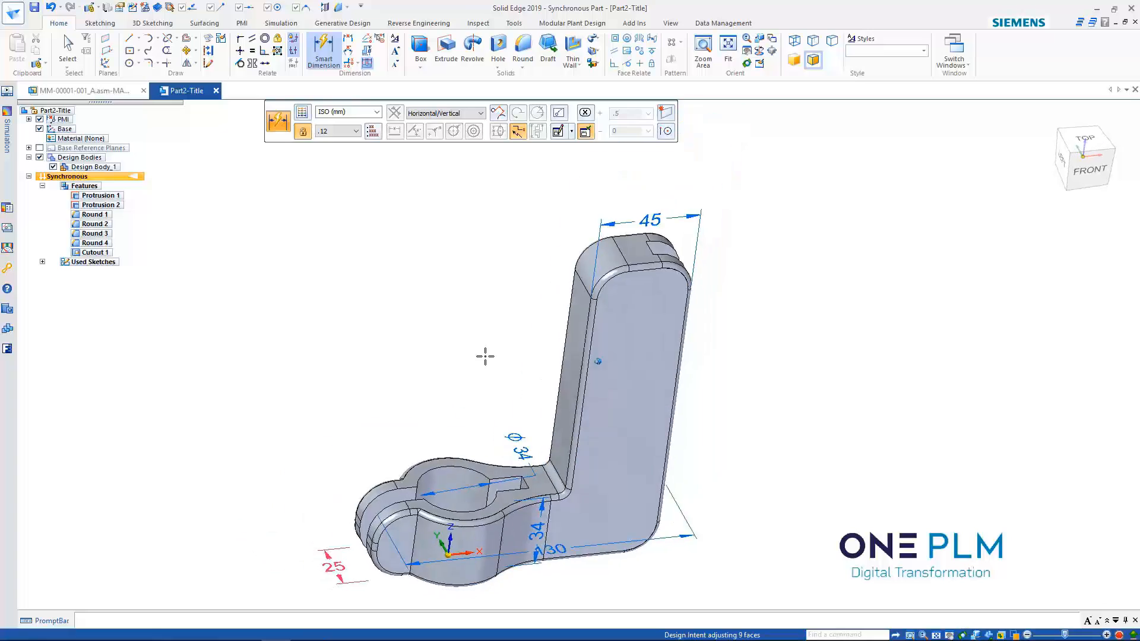
Make the upright arm slot's inner side face coplanar with the matching side face of the clamp boss's slit.
key("Escape")
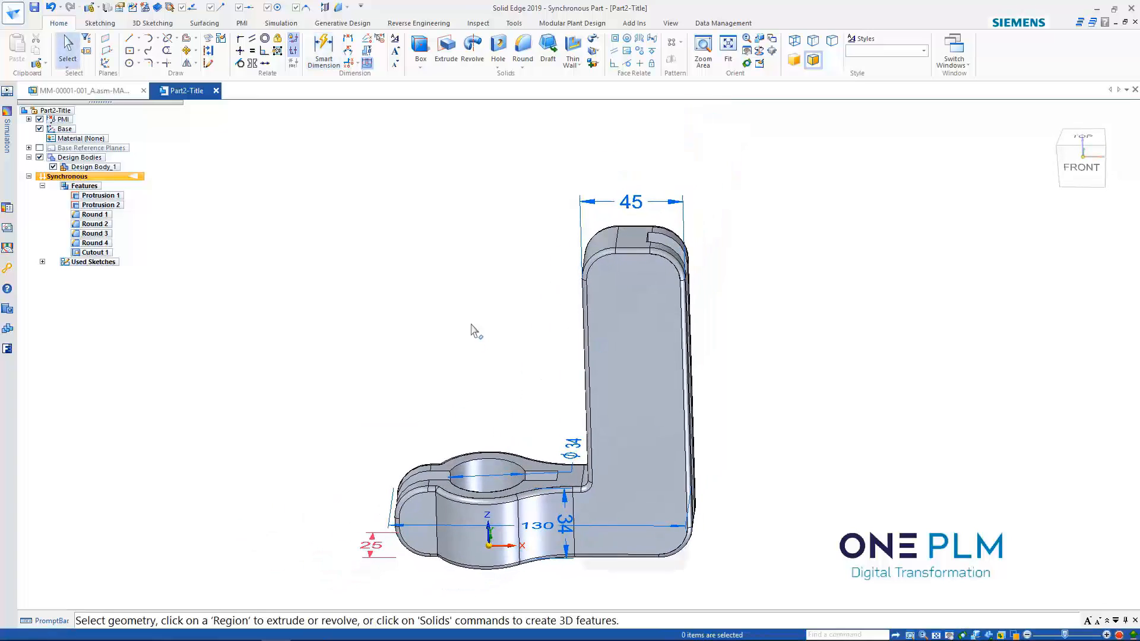
key("ctrl+t")
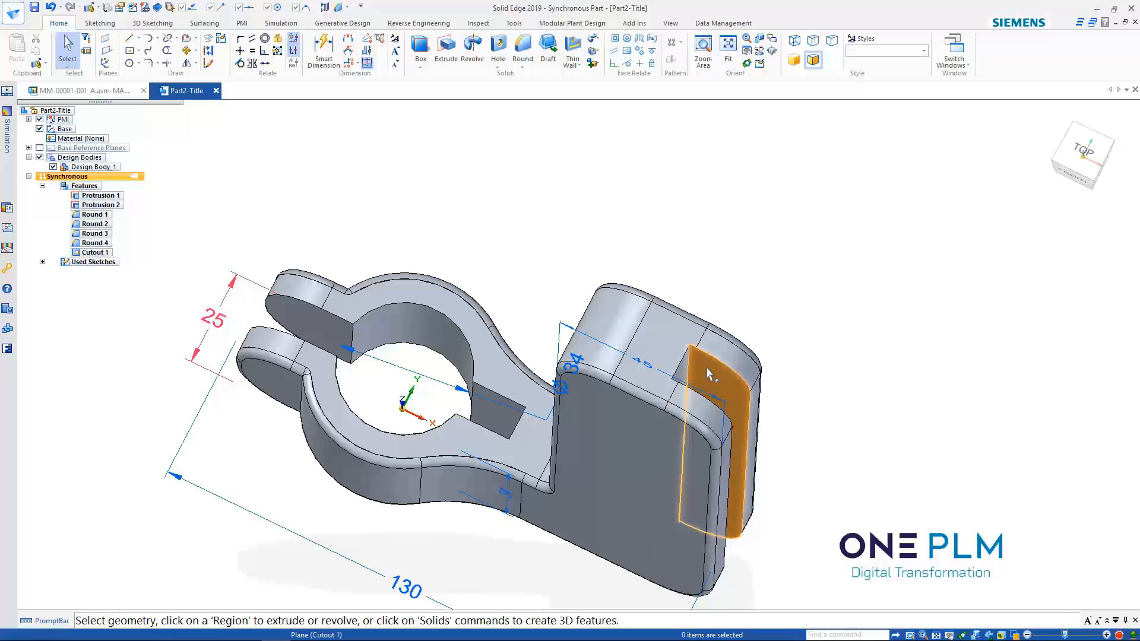
left_click(707, 371)
left_click(614, 39)
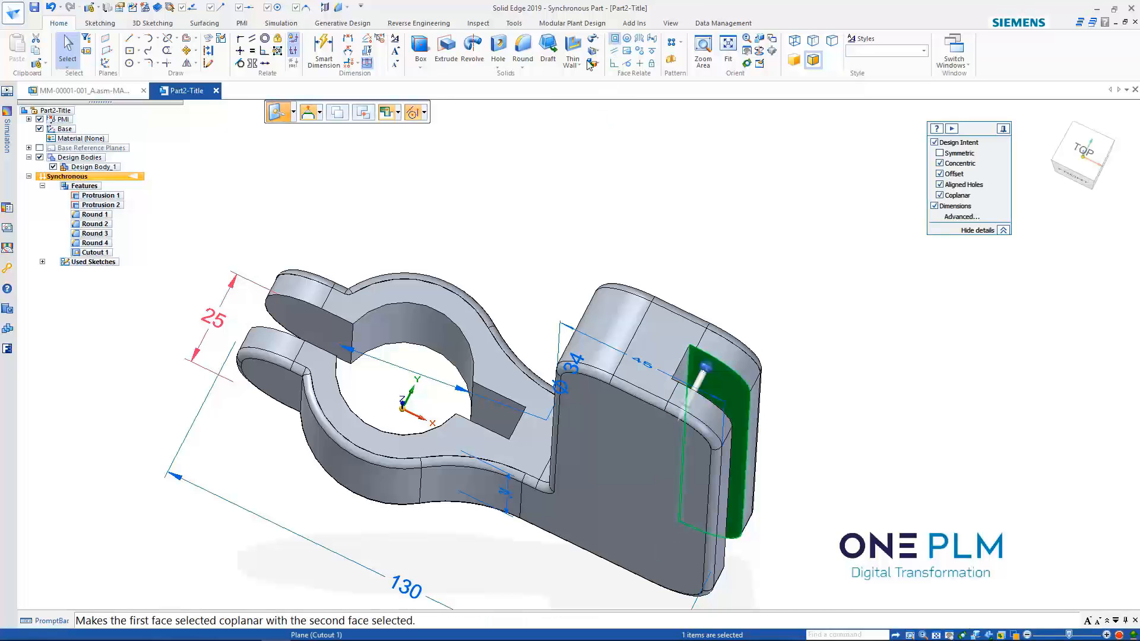
left_click(336, 305)
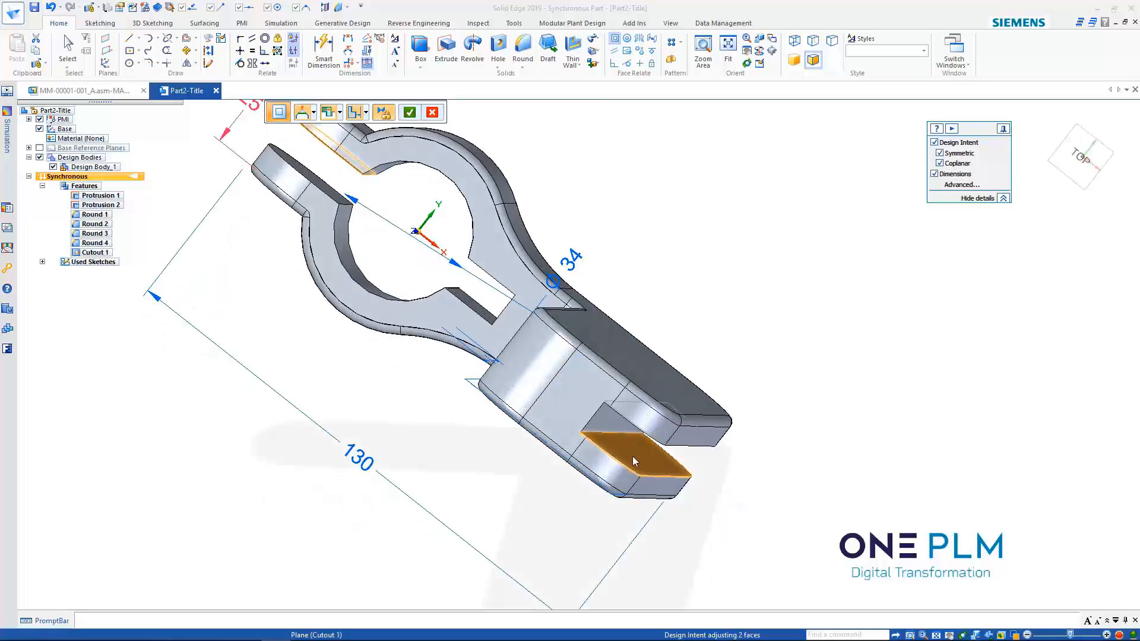
key("ctrl+i")
right_click(568, 191)
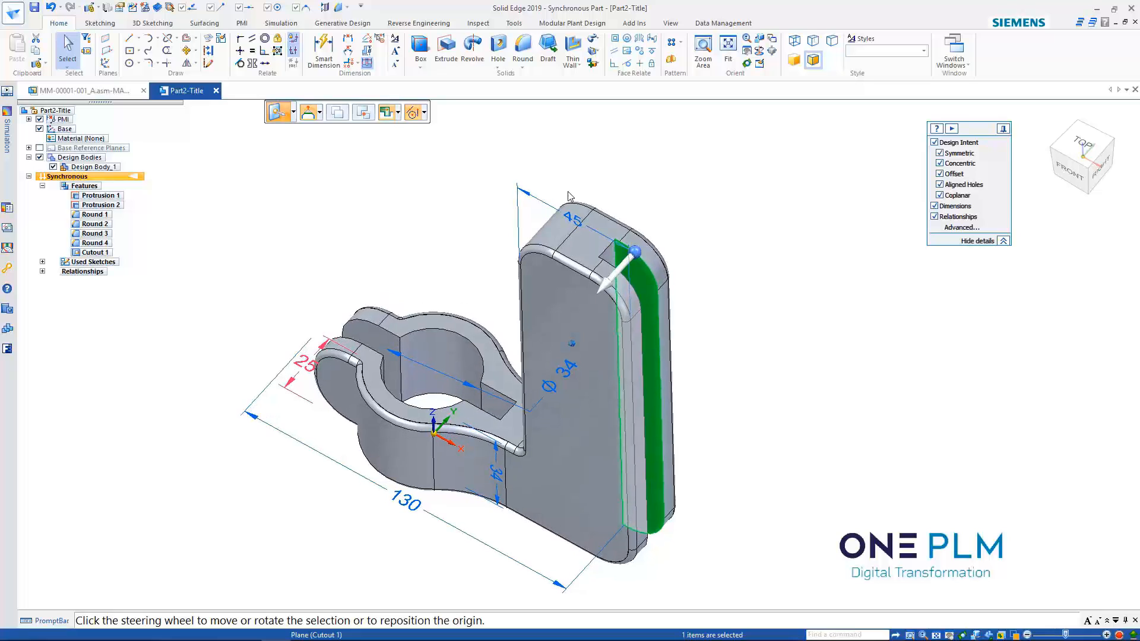
key("Escape")
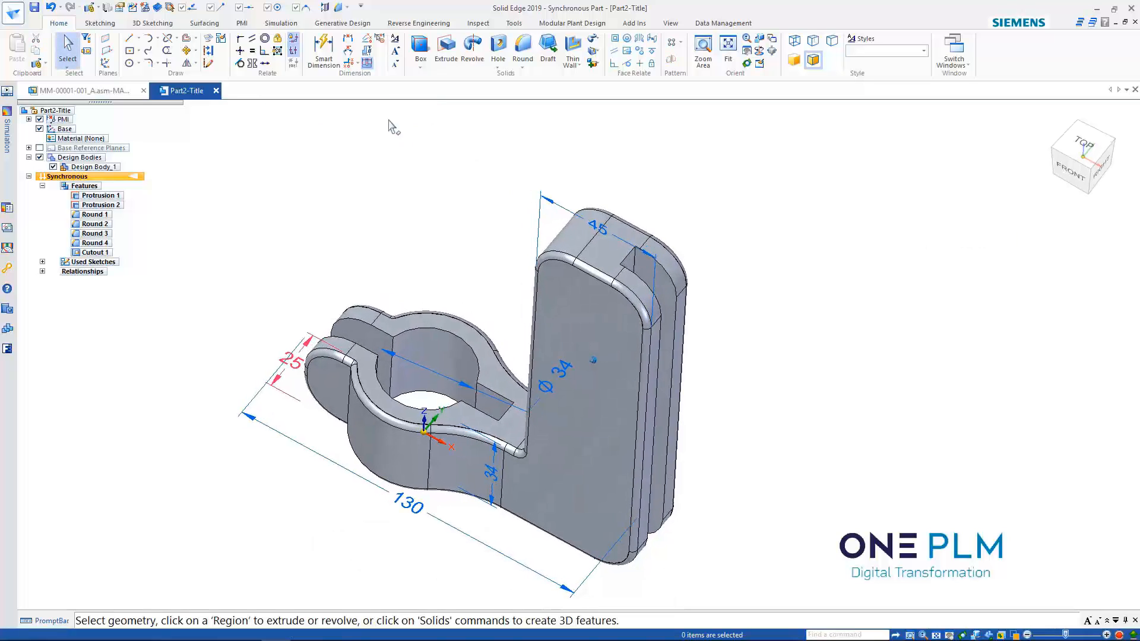
Dimension the gap between the clamp slit's two side faces and set it to 8 mm, moving both faces symmetrically.
left_click(324, 50)
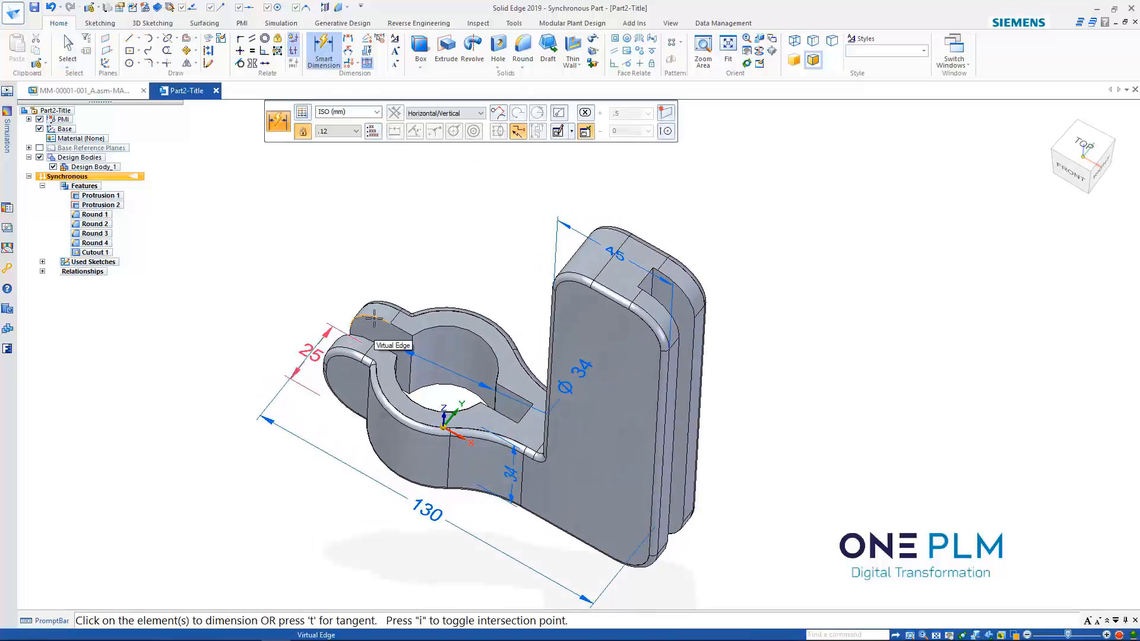
left_click(361, 336)
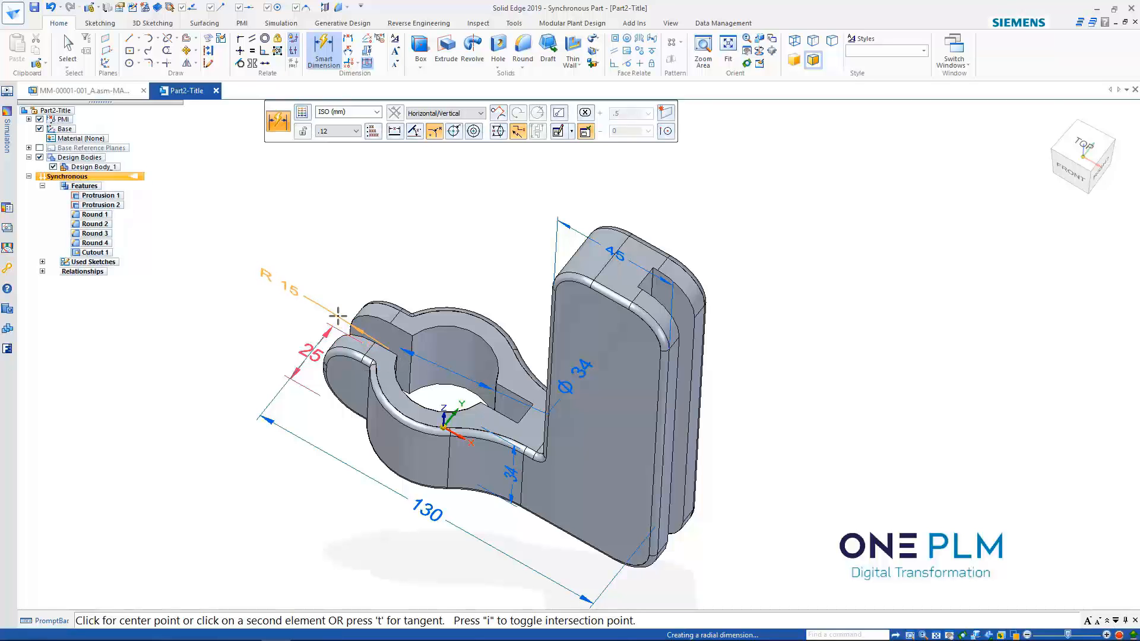
right_click(292, 280)
left_click(353, 336)
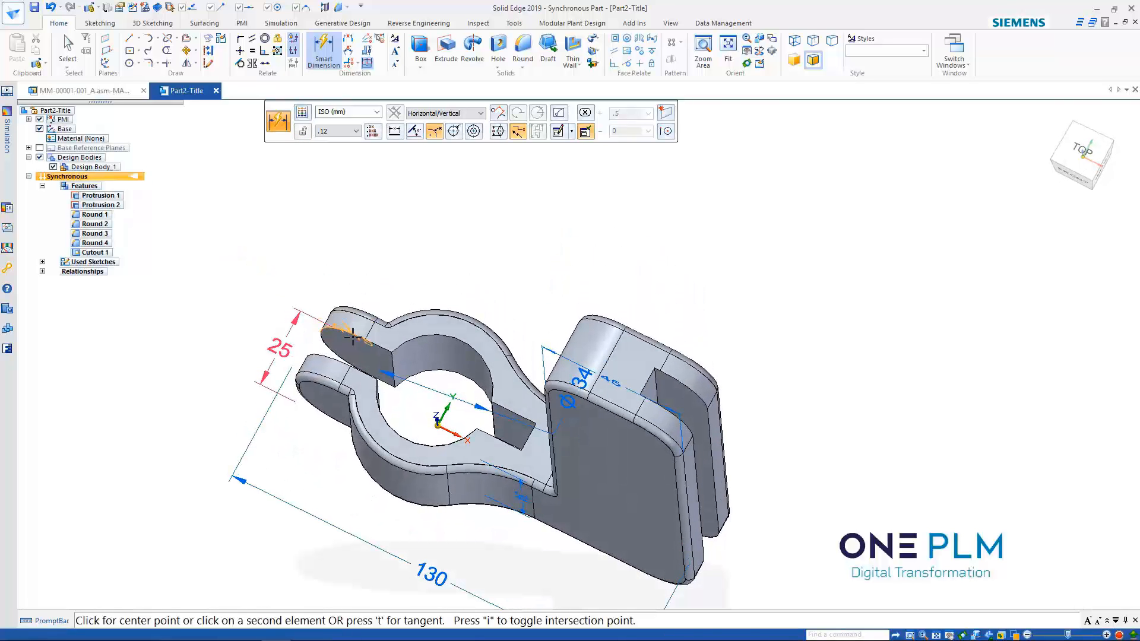
left_click(248, 313)
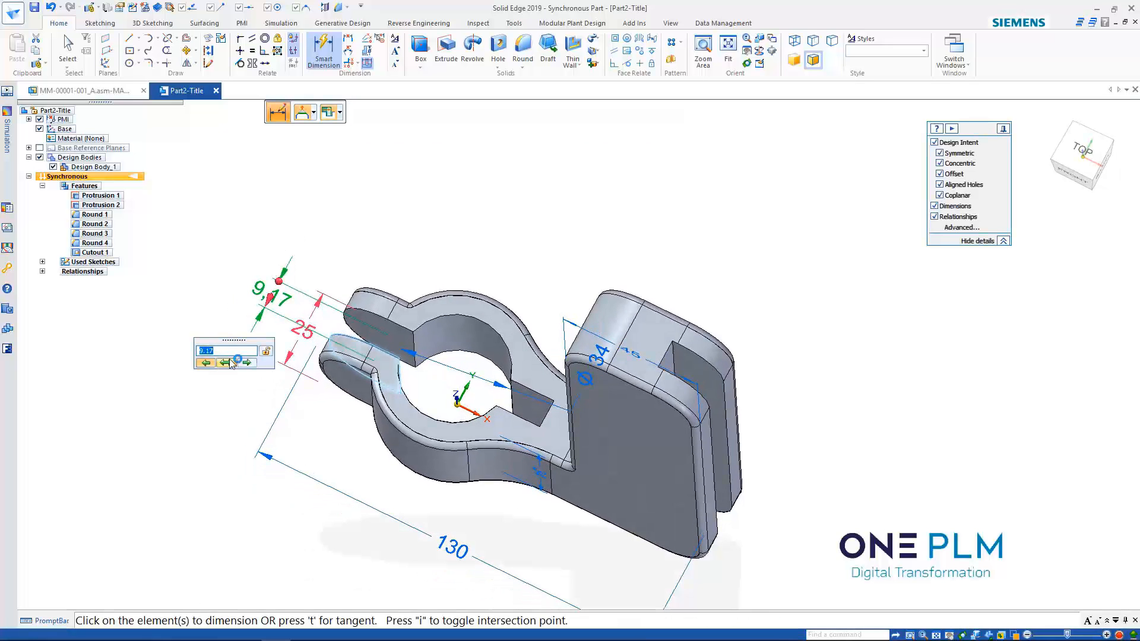
left_click(228, 363)
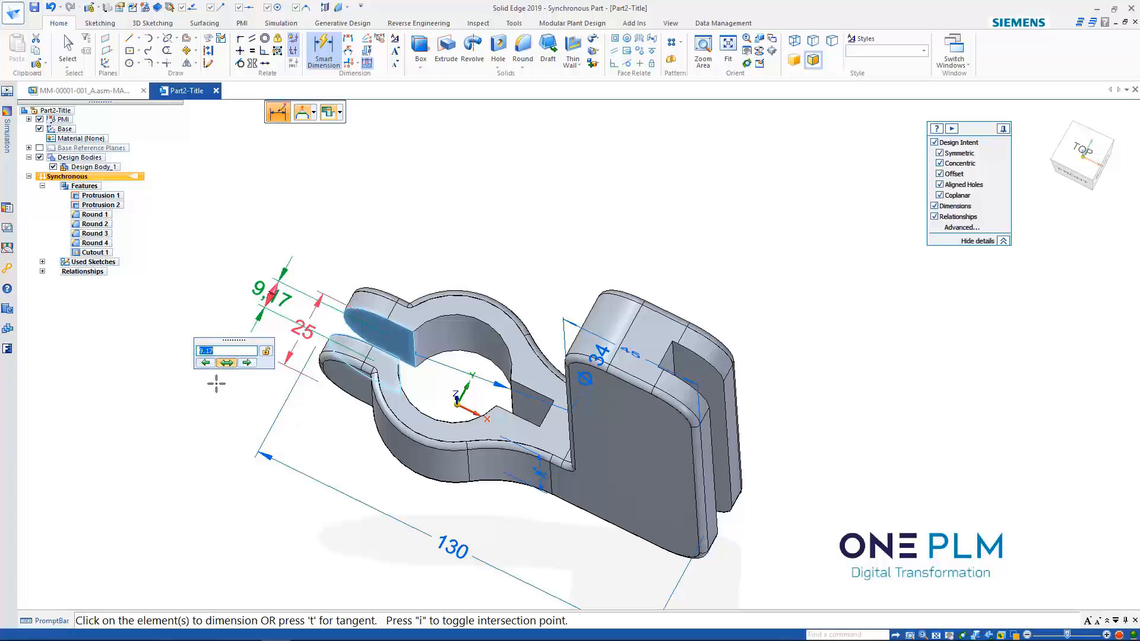
key("Return")
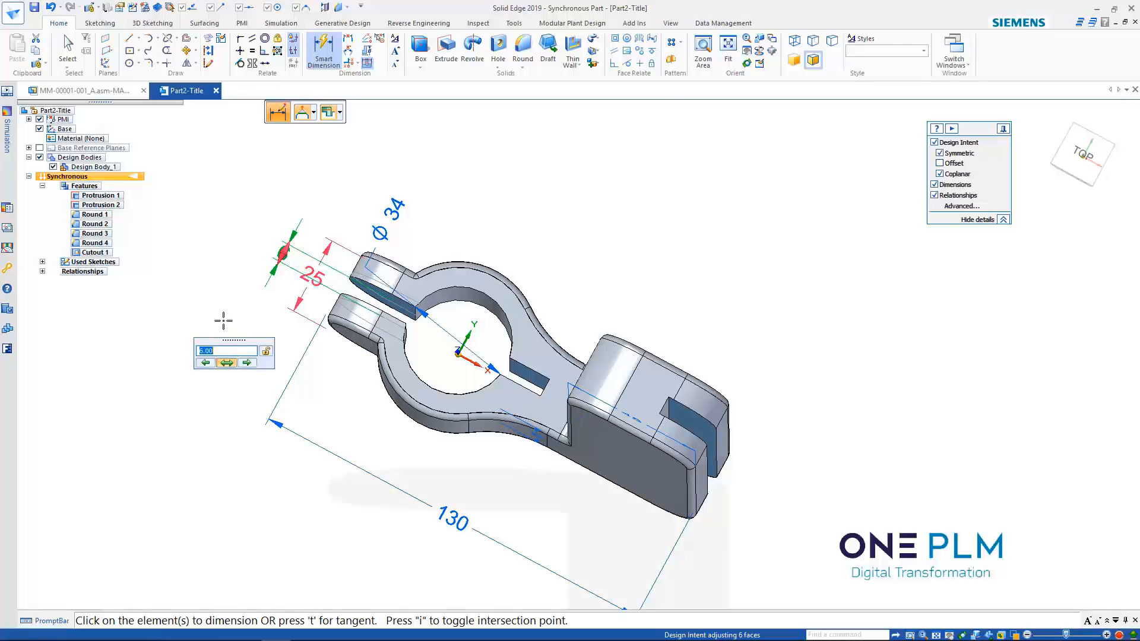
key("Return")
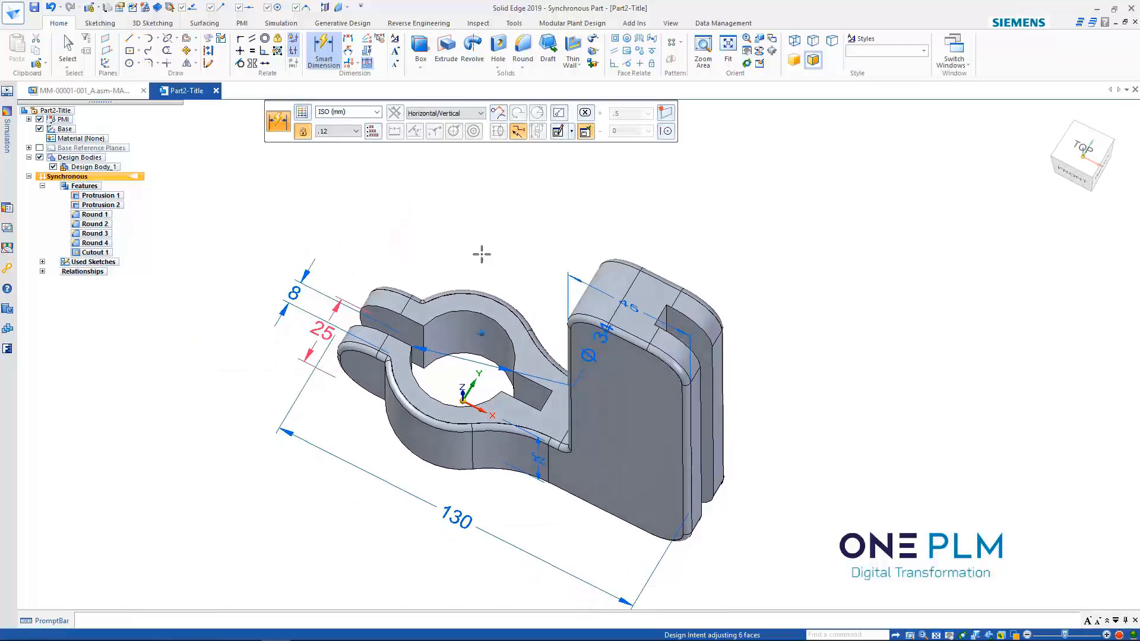
key("Escape")
Deepen the upright arm's slot by moving its end face inwards towards the boss.
scroll(638, 279, "up", 2)
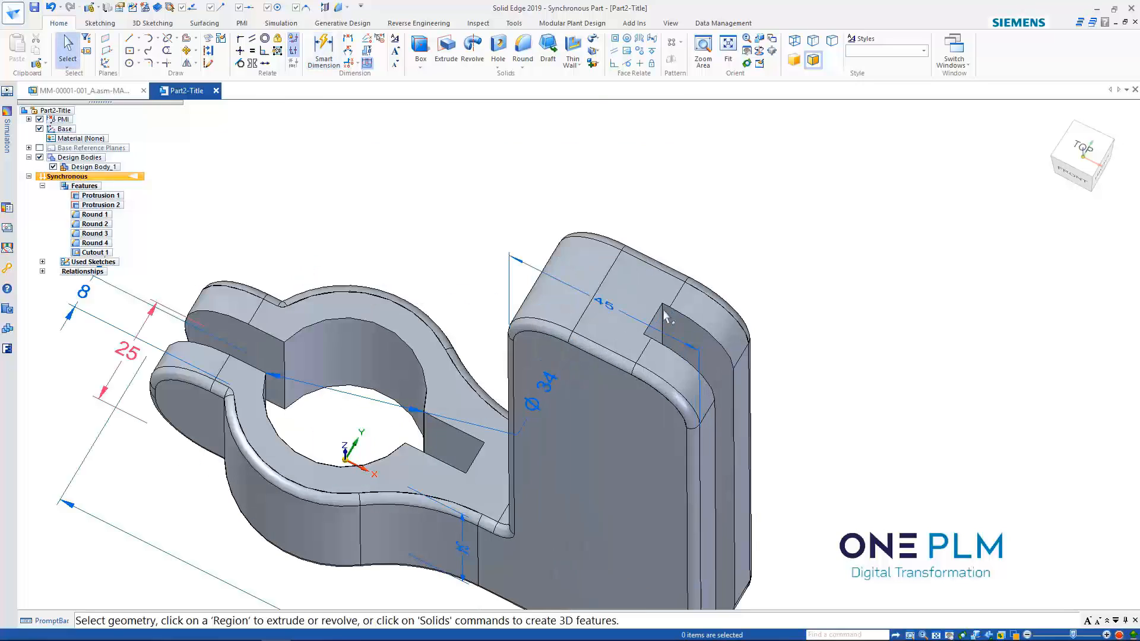
left_click(652, 325)
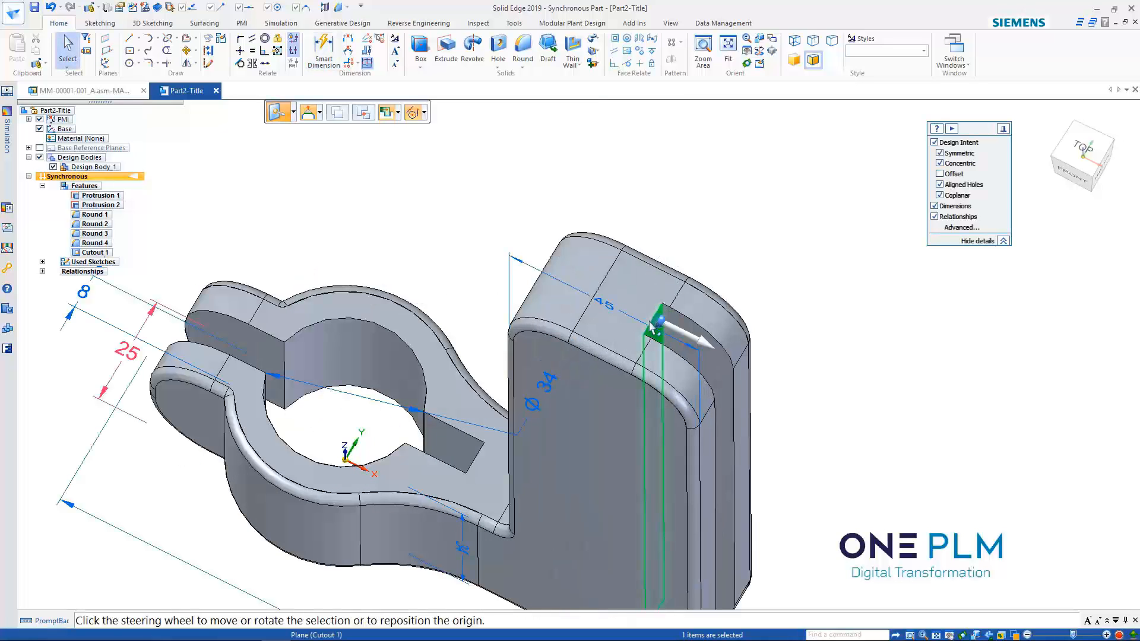
left_click(683, 335)
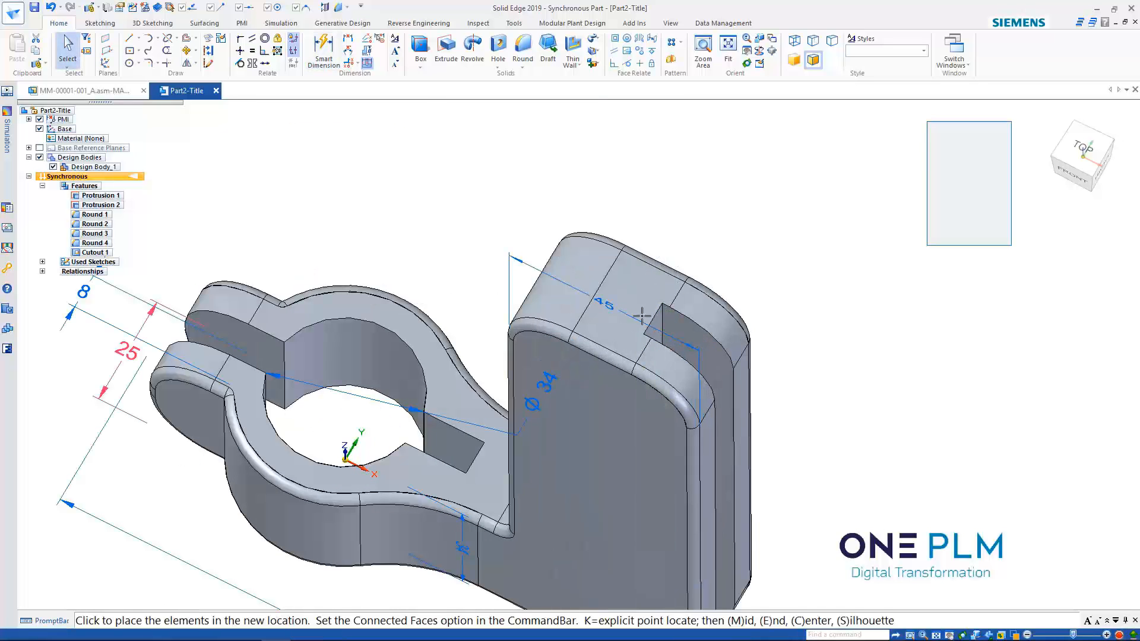
left_click(622, 275)
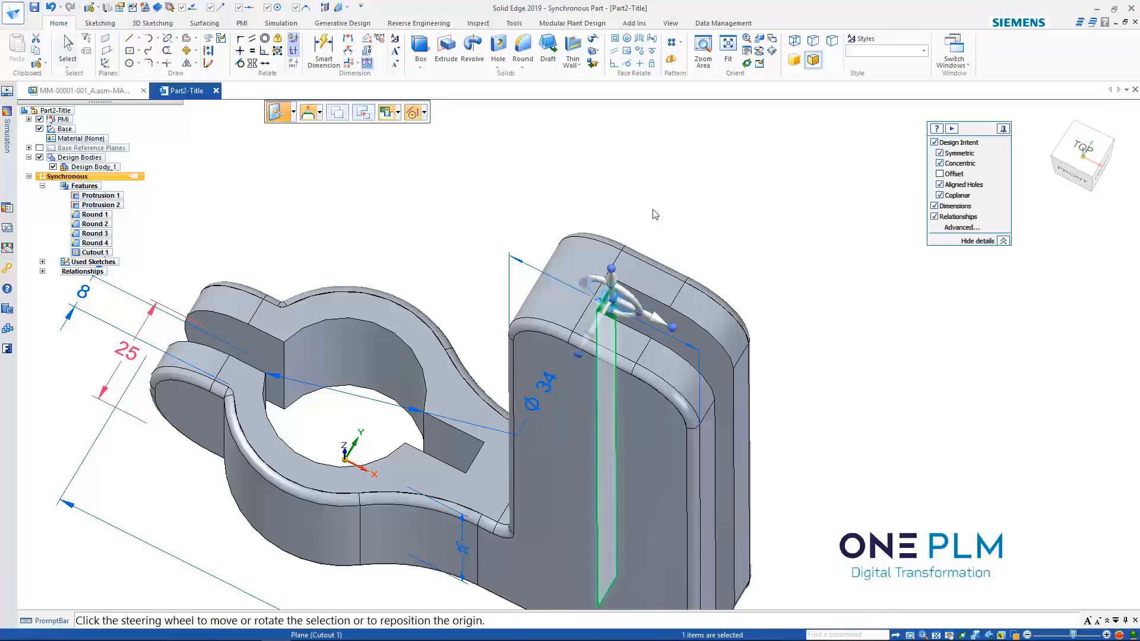
scroll(659, 193, "down", 2)
key("Escape")
middle_click_drag(670, 181, 631, 379)
scroll(625, 378, "down", 2)
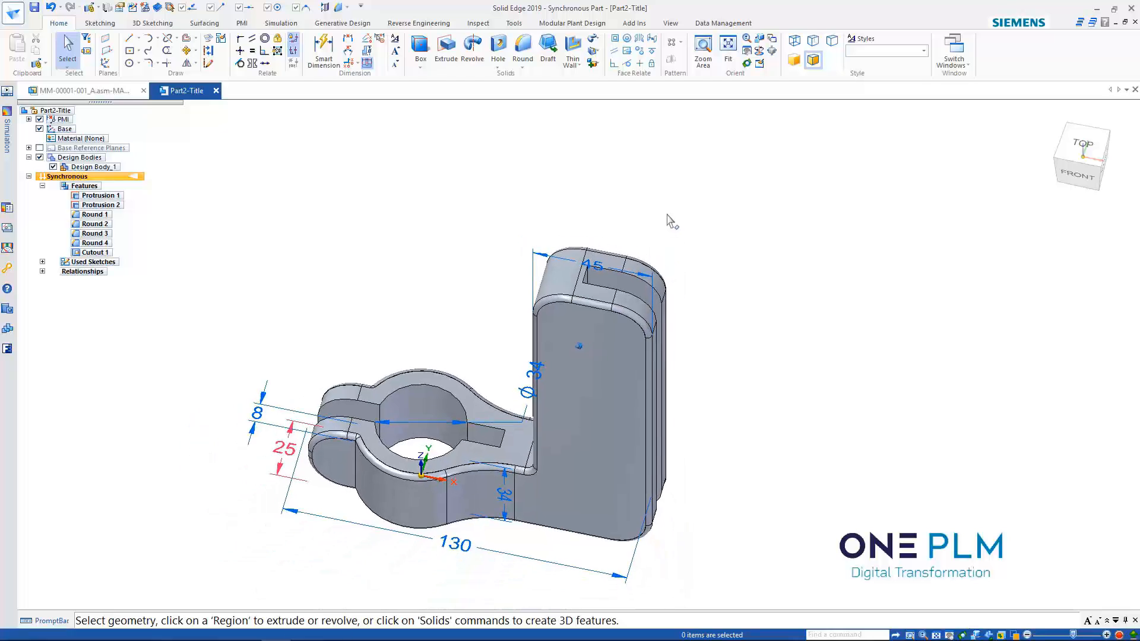
Move the upright arm slot's end face so it aligns with the vertex at the inner end of the arm's flat top.
scroll(662, 211, "up", 2)
scroll(609, 352, "up", 2)
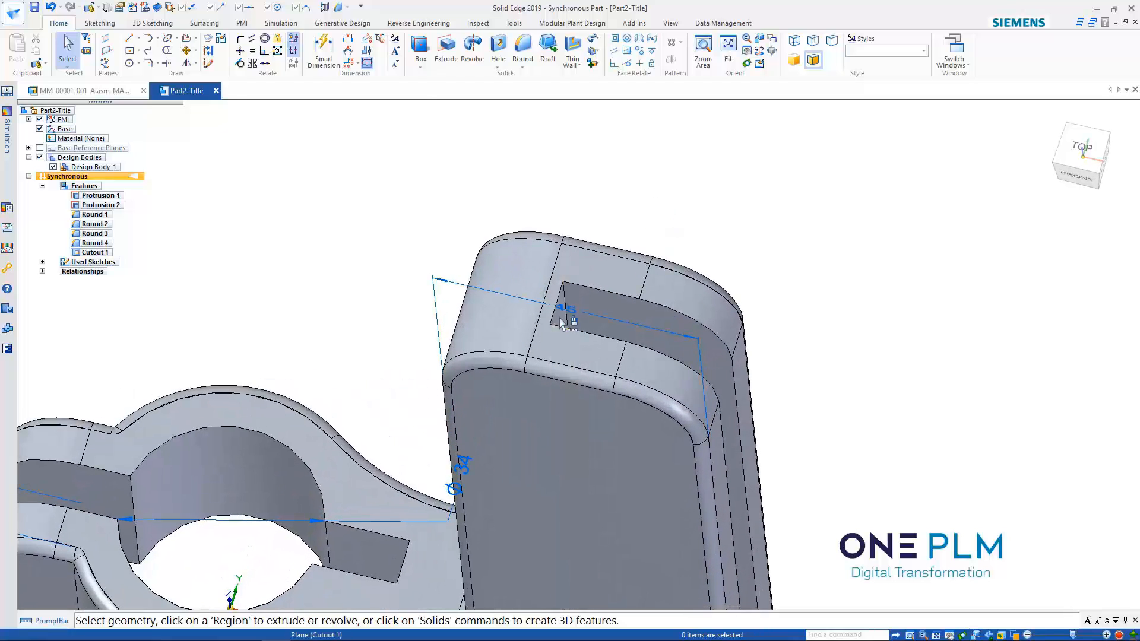
left_click(570, 320)
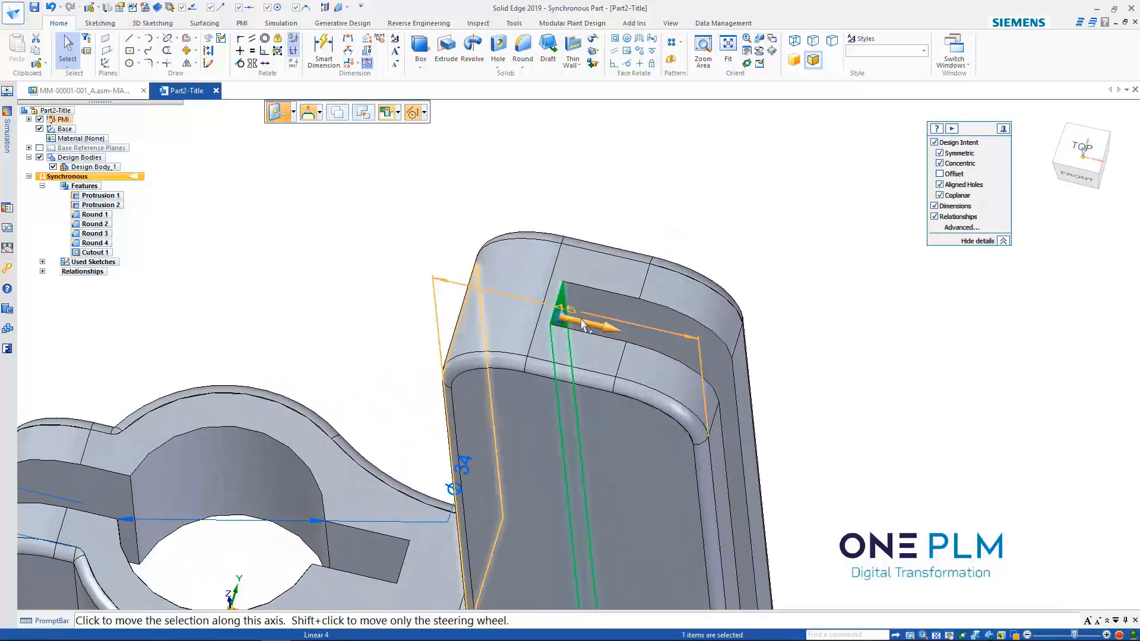
left_click(588, 324)
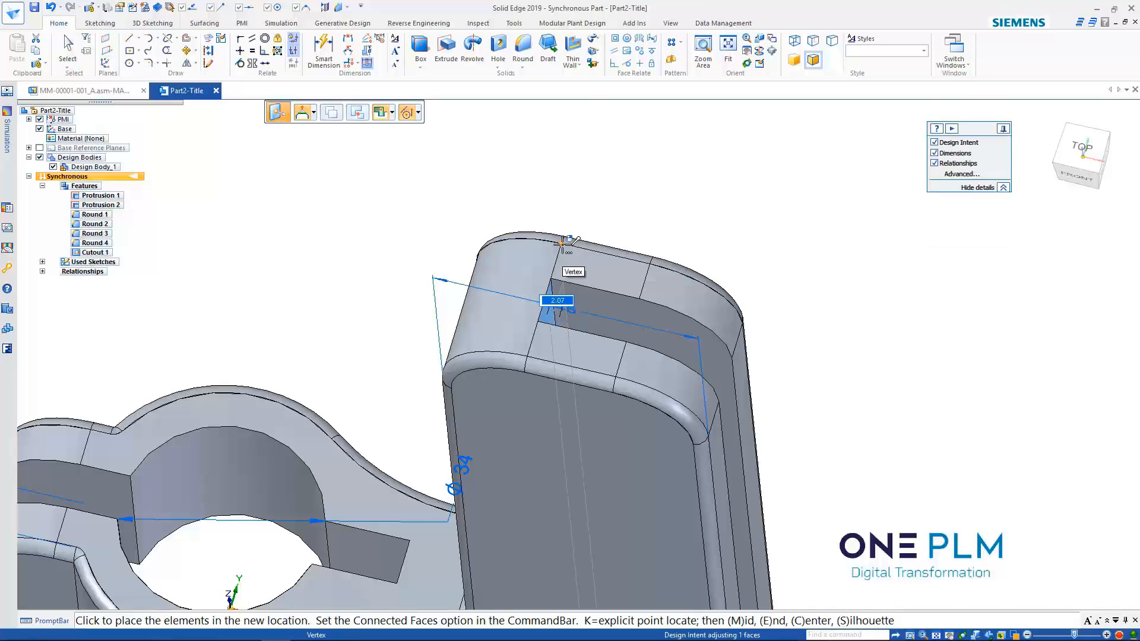
left_click(562, 244)
key("Escape")
scroll(624, 177, "down", 3)
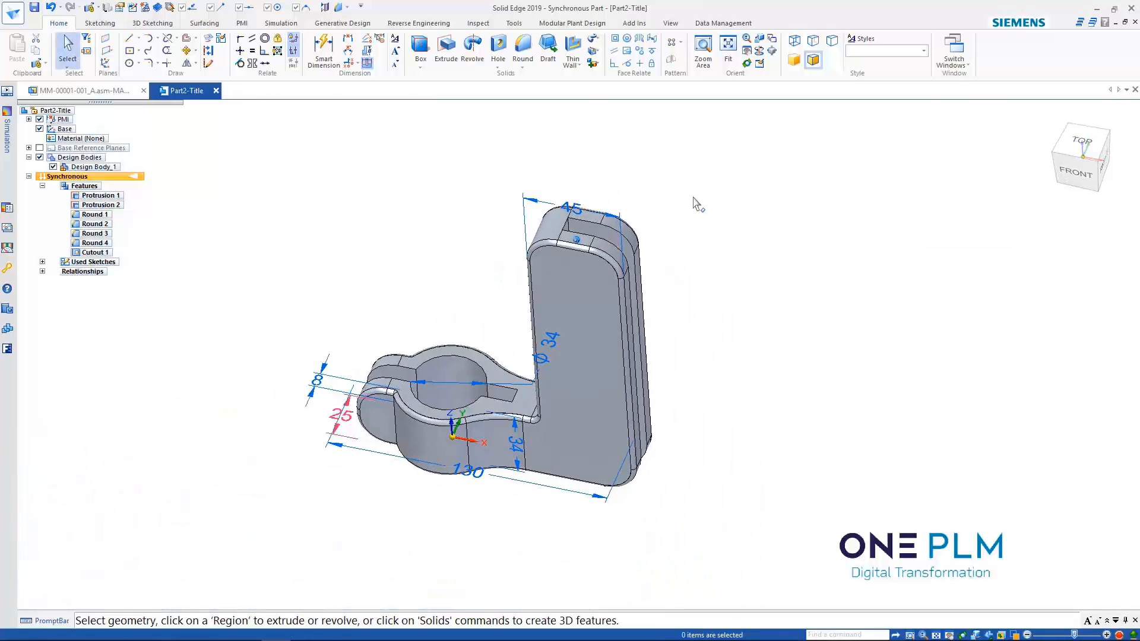
Place a hole on the upright arm's front face at its lower outer corner, concentric with the corner round.
middle_click_drag(693, 198, 747, 252)
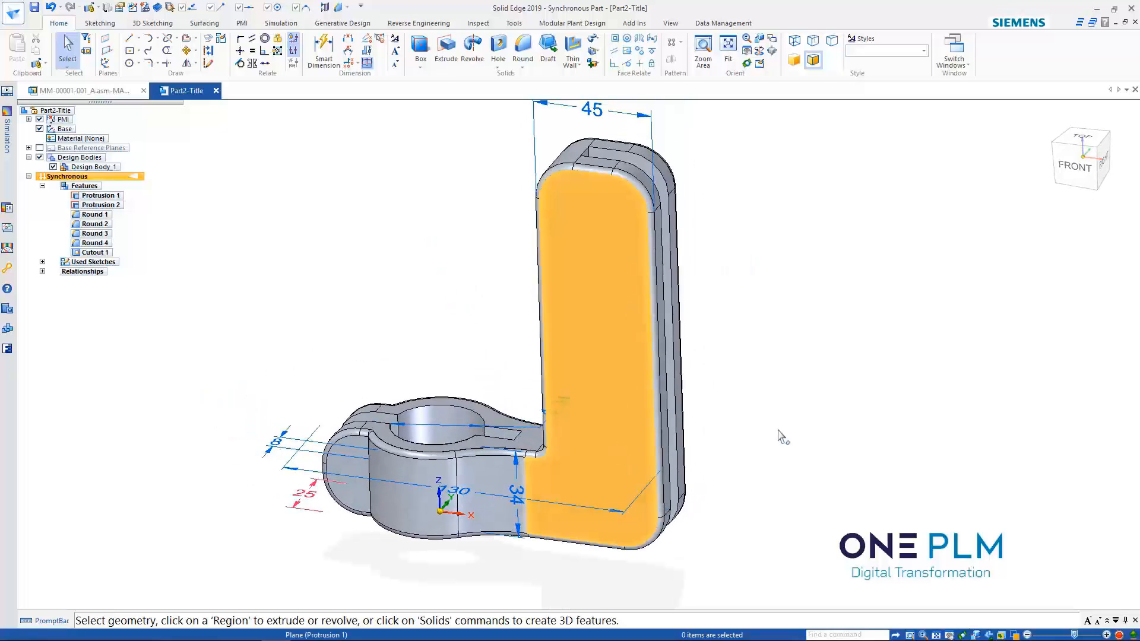
left_click(498, 48)
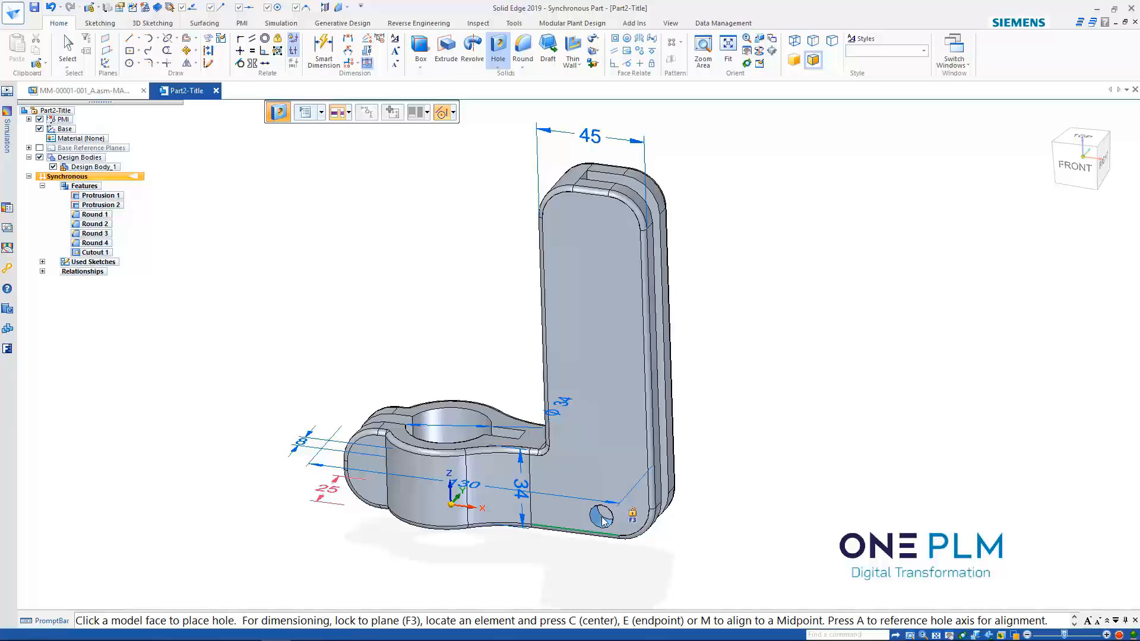
key("F3")
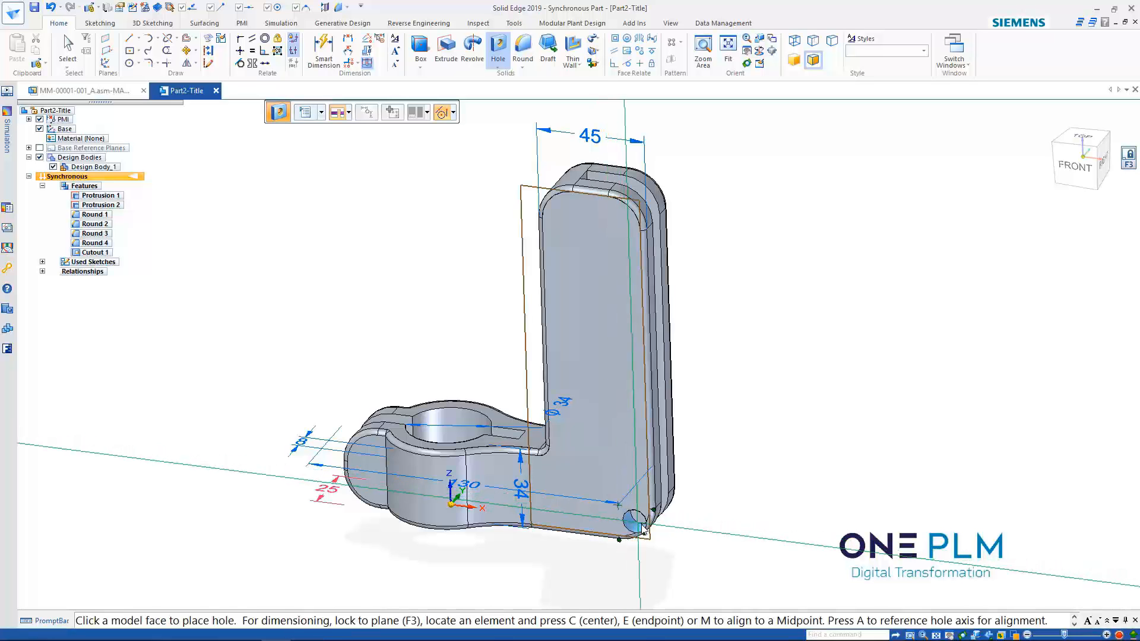
left_click(618, 507)
mouse_move(751, 387)
middle_mouse_down()
mouse_move(647, 409)
mouse_move(742, 392)
middle_mouse_up()
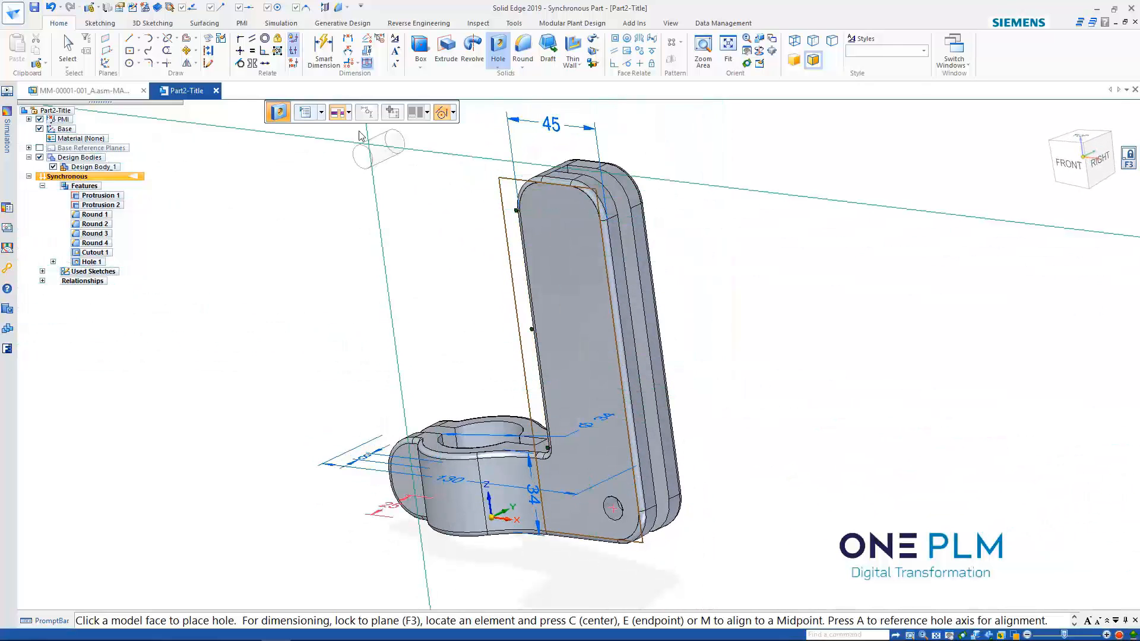
key("Escape")
Set the diameter of the arm's lower corner hole to 10.5 mm.
left_click(613, 508)
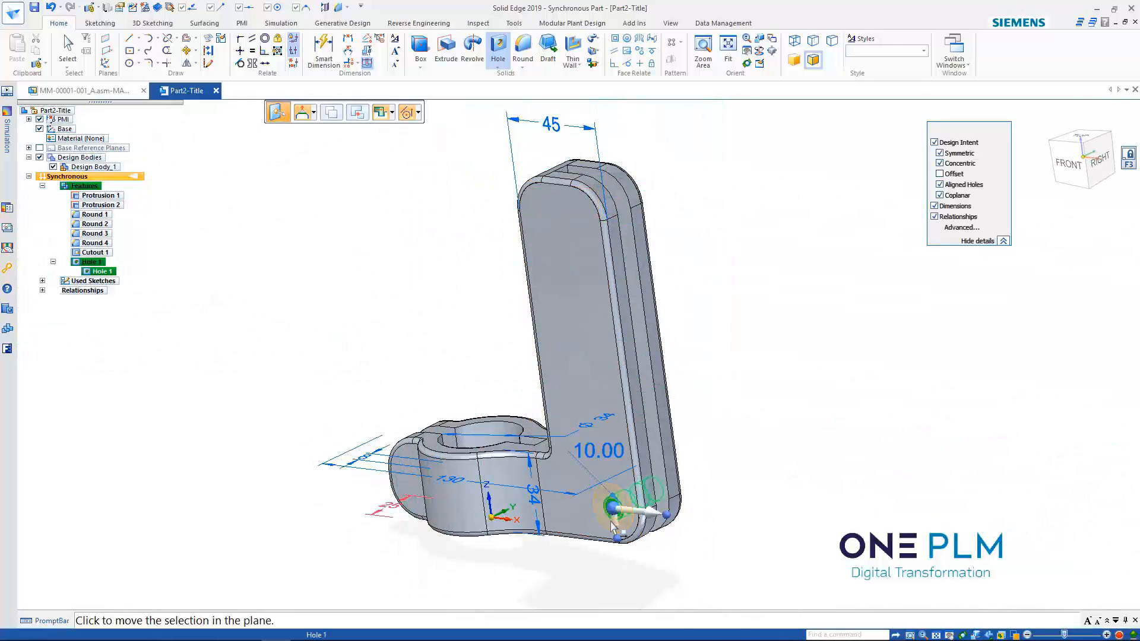
left_click(609, 457)
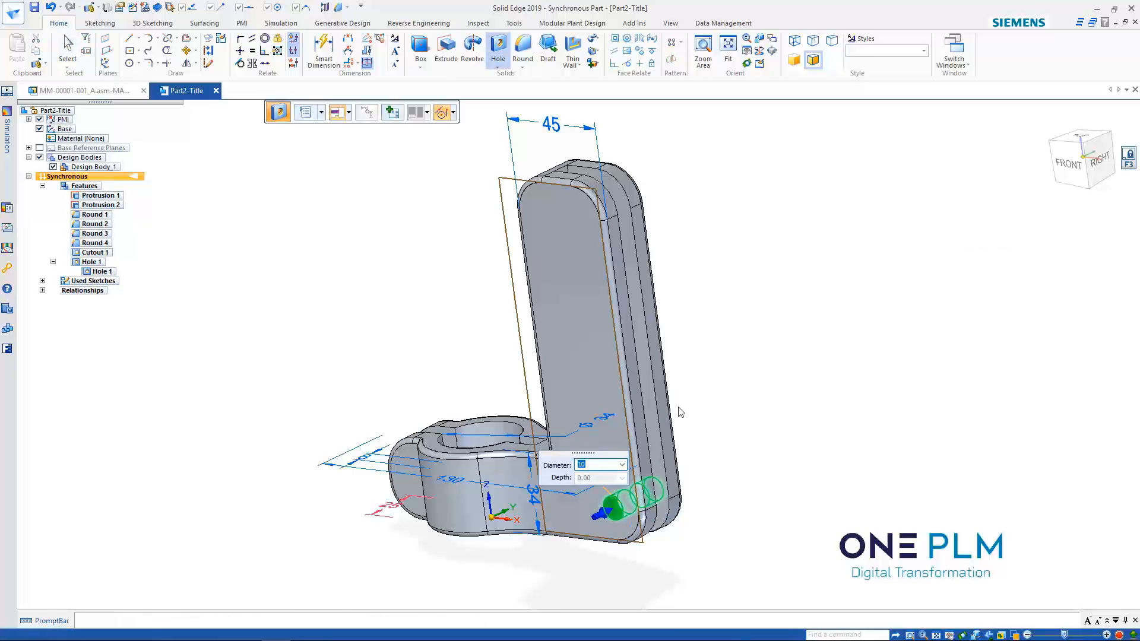
type("10.5")
key("Return")
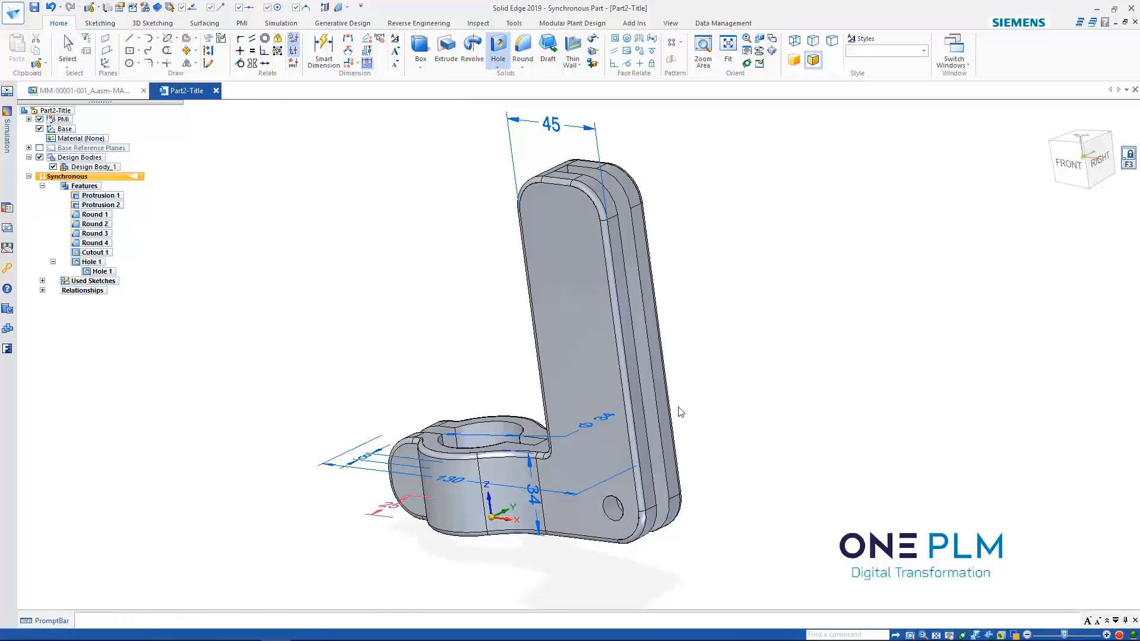
key("Escape")
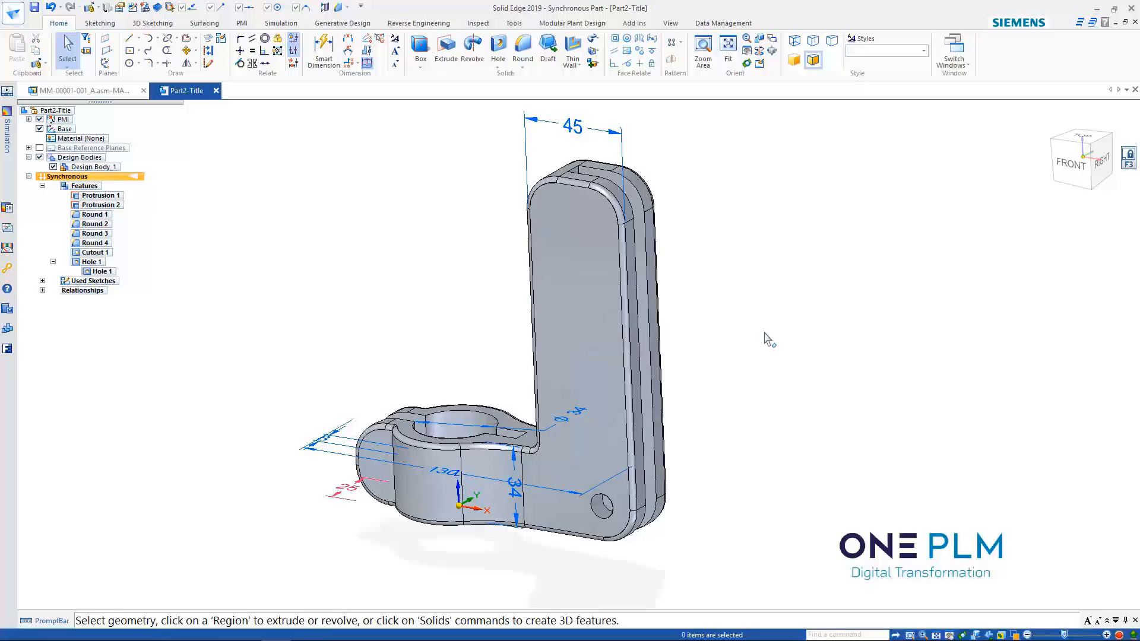
Place a rectangular pattern of the lower corner hole on the upright arm's front face, running up the arm.
left_click(599, 506)
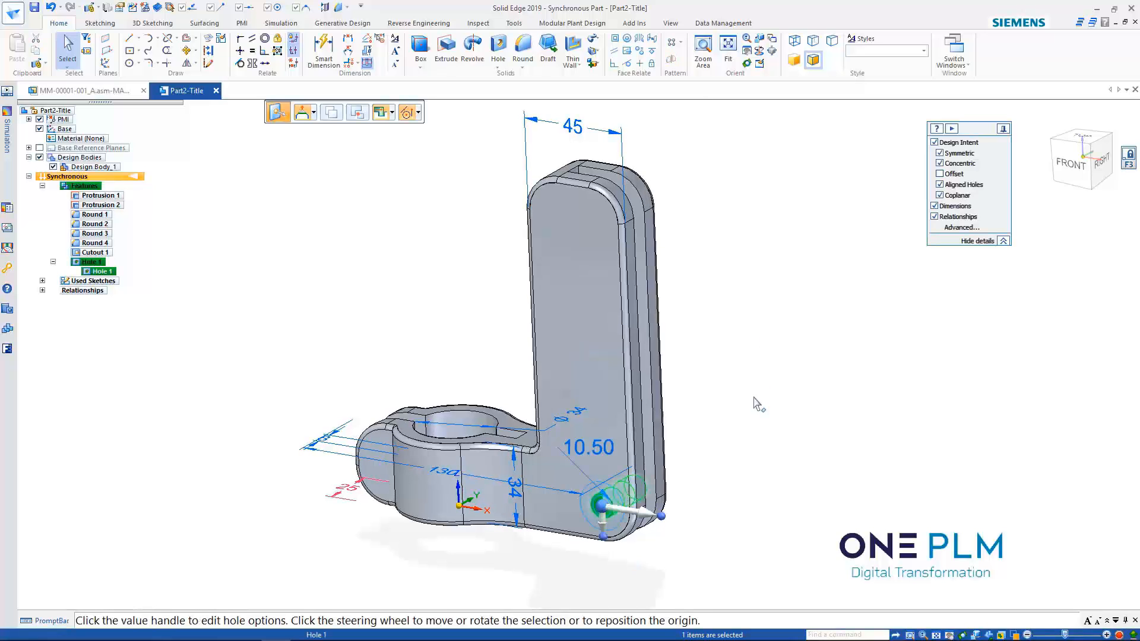
left_click(671, 42)
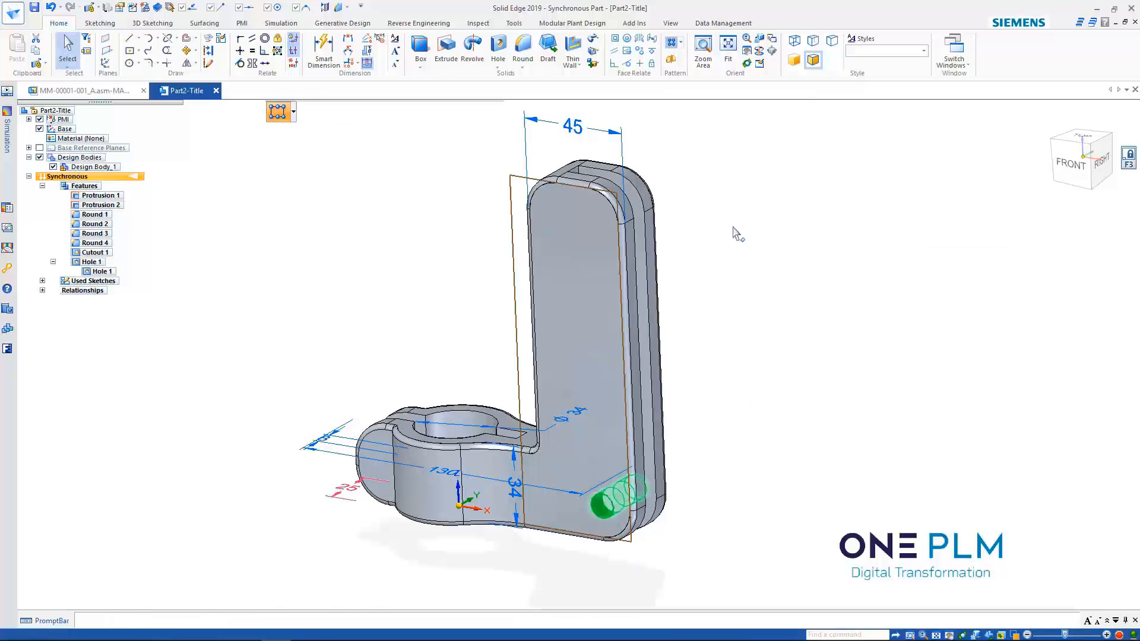
left_click(558, 220)
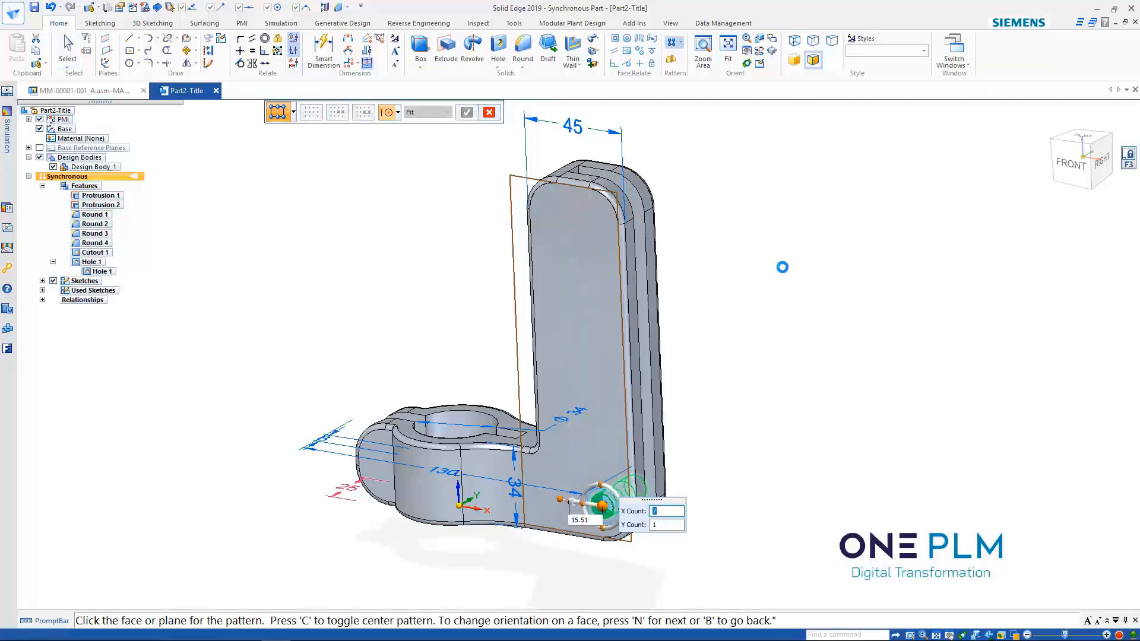
left_click(601, 484)
middle_click_drag(689, 330, 706, 338)
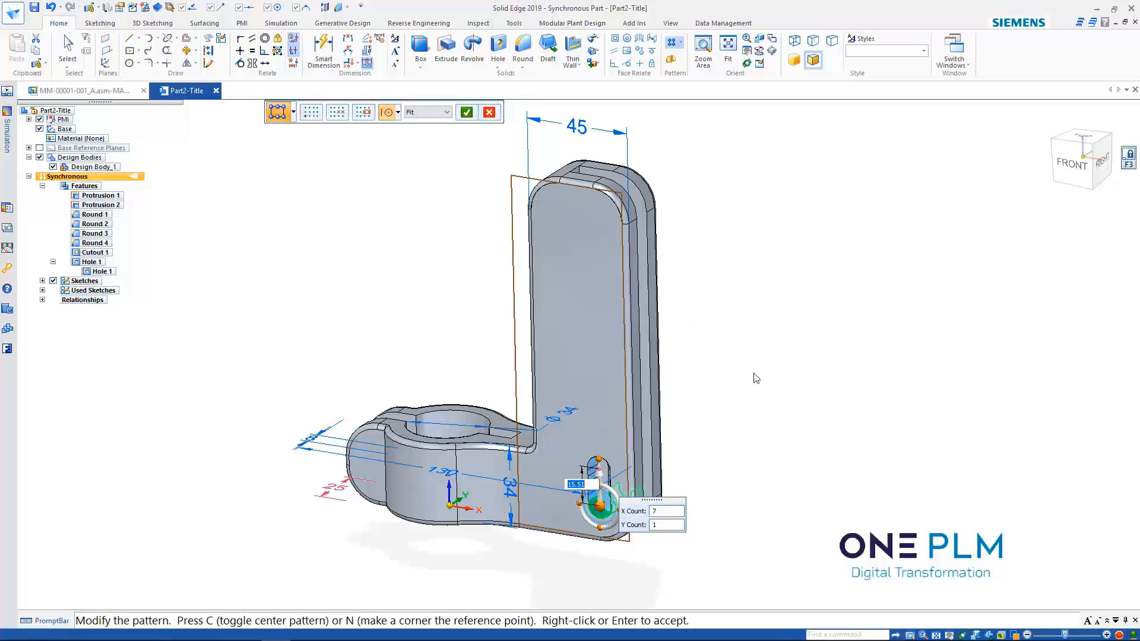
Set the hole pattern to fixed spacing of 20 mm with counts of 7 by 1 and accept it.
type("20")
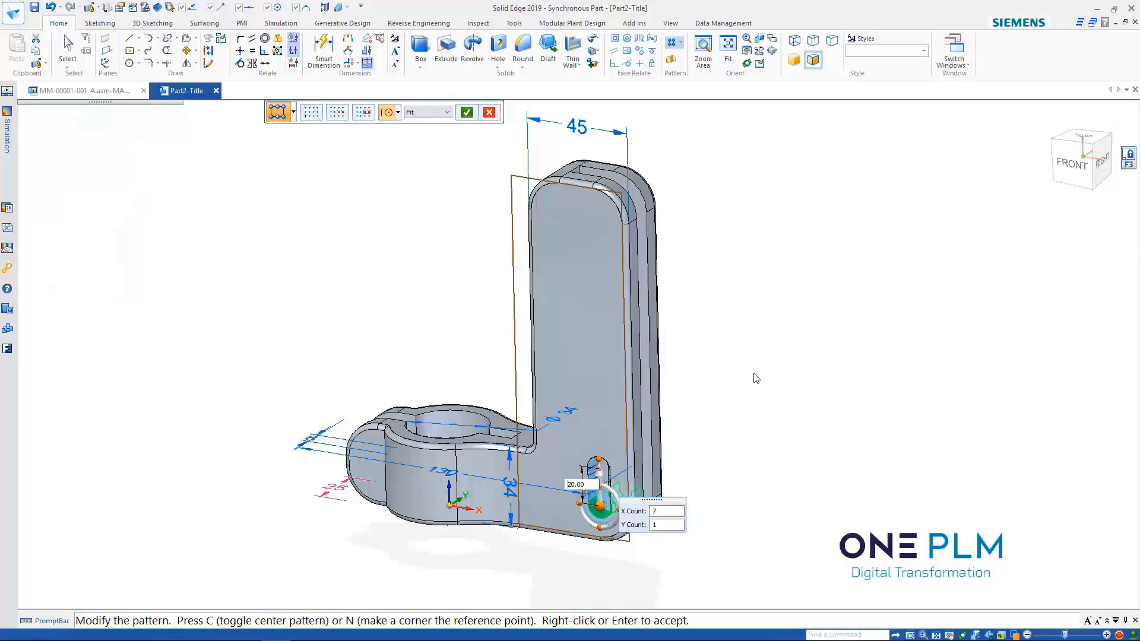
key("Tab")
left_click(416, 121)
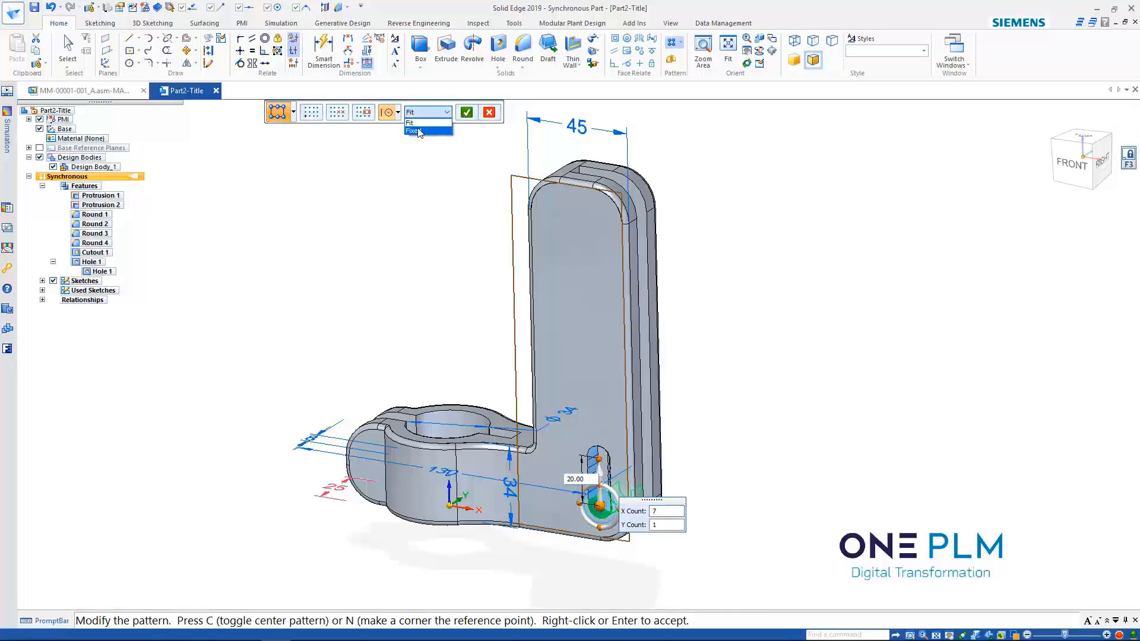
key("Tab")
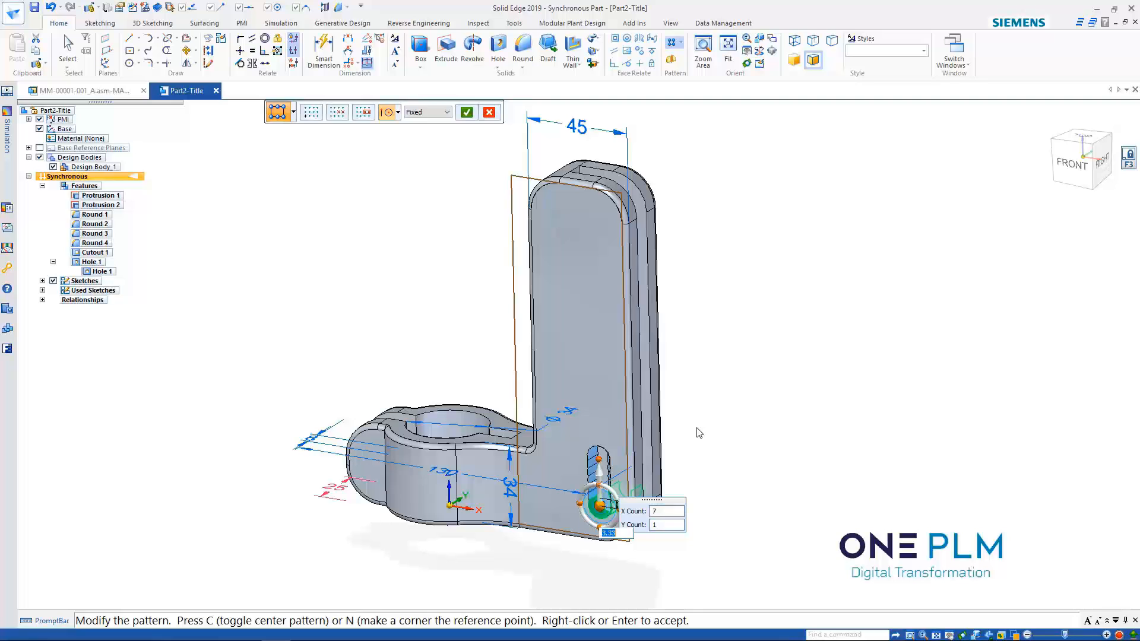
type("20")
key("Tab")
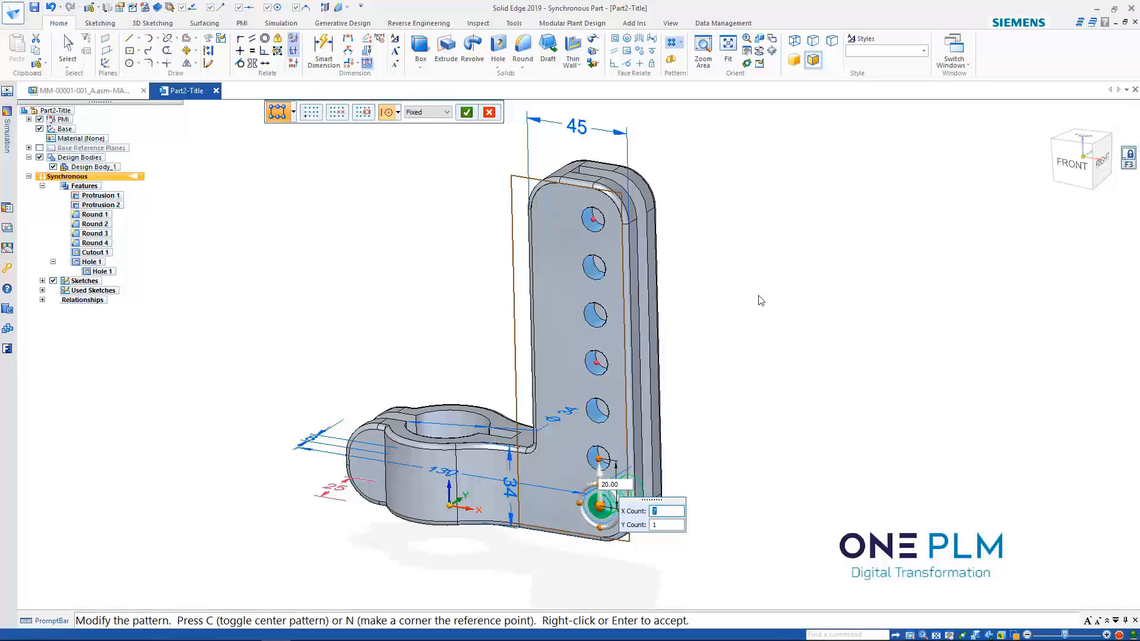
left_click(466, 113)
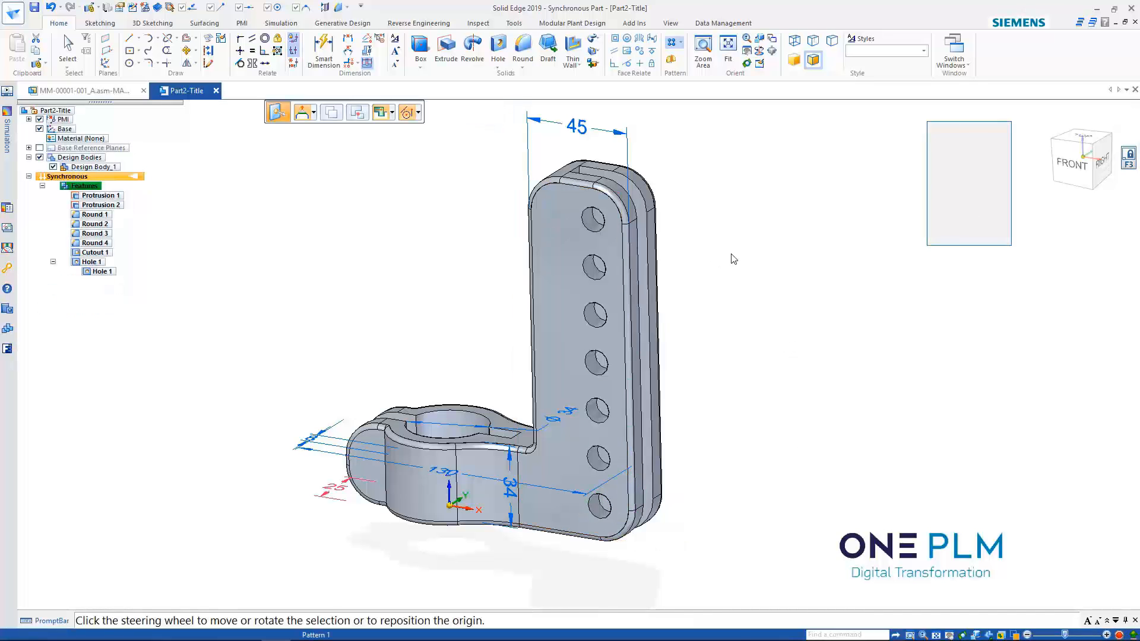
middle_click_drag(733, 258, 752, 267)
key("Escape")
Select the upright arm's faces together with its holes and position the steering wheel at the centre of the lowest hole.
key("ctrl+j")
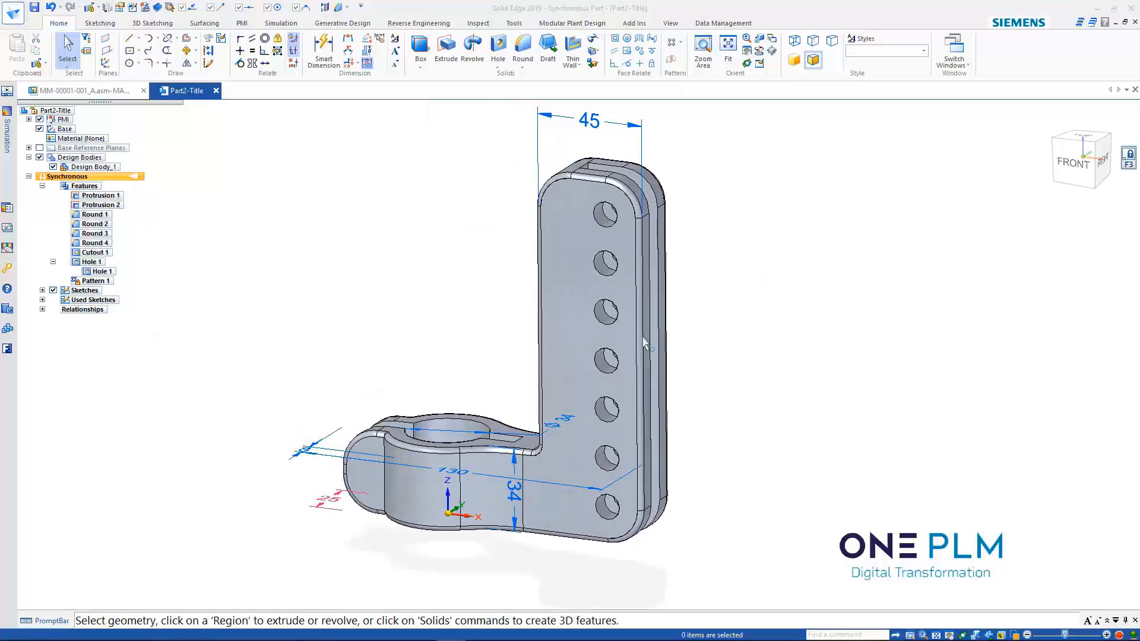
middle_click_drag(752, 319, 555, 355)
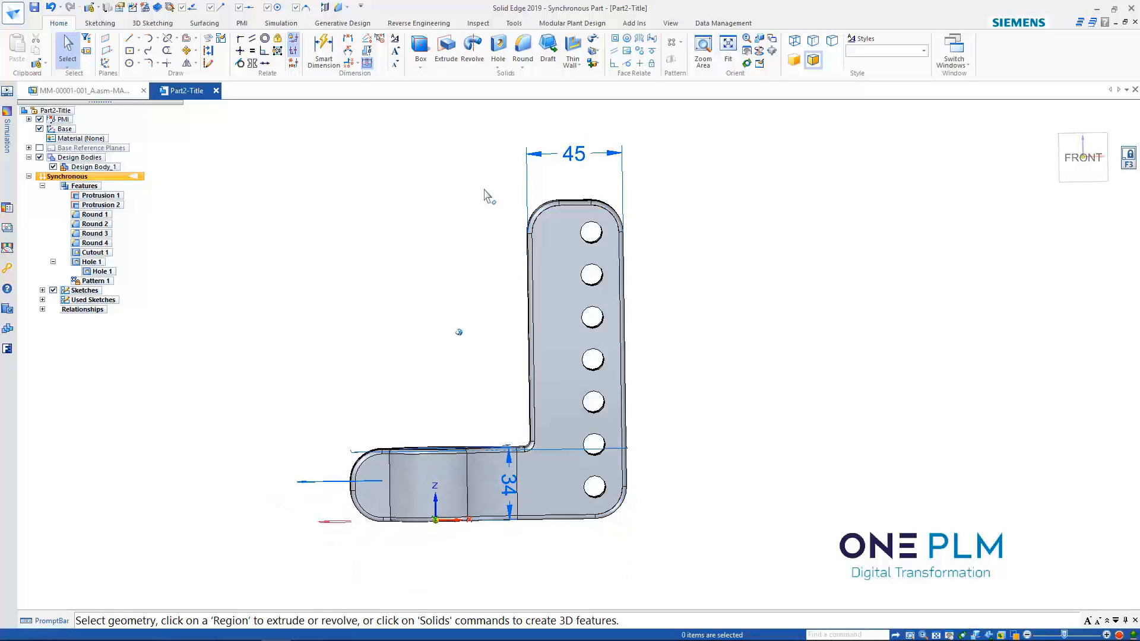
middle_click_drag(665, 310, 591, 277)
left_click(1066, 165)
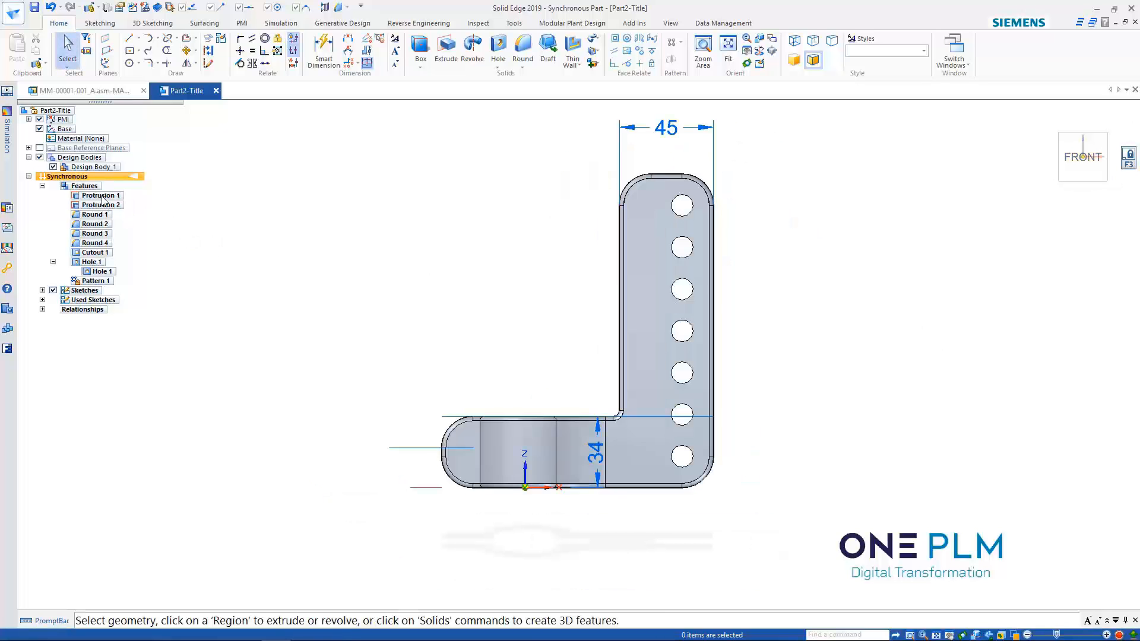
left_click_drag(613, 151, 725, 378)
left_click_drag(735, 423, 764, 503)
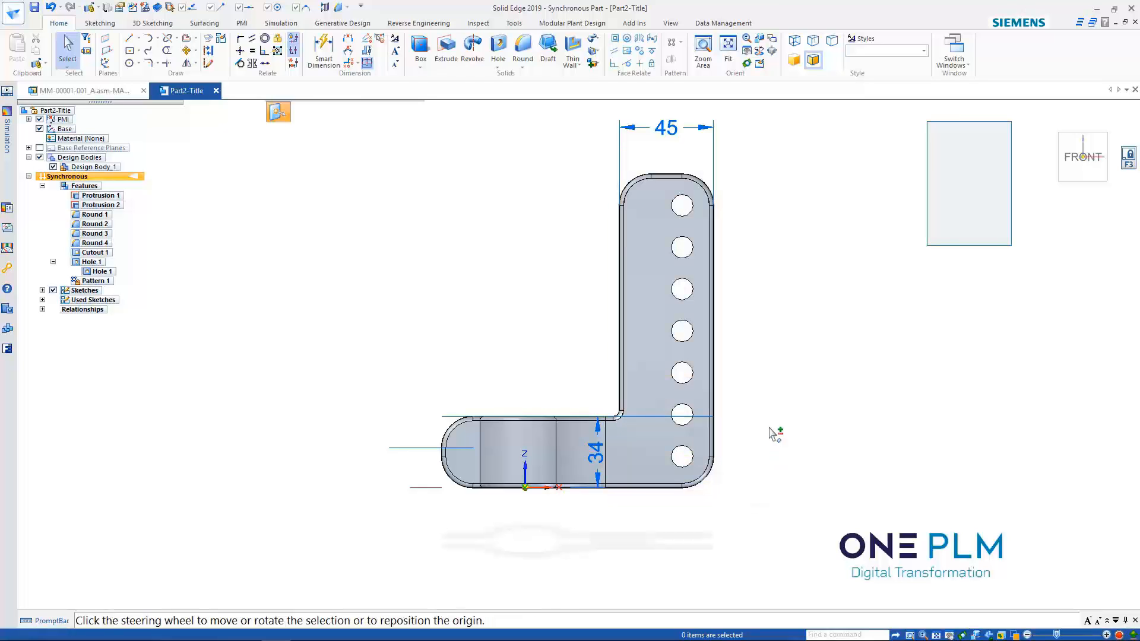
key("ctrl+i")
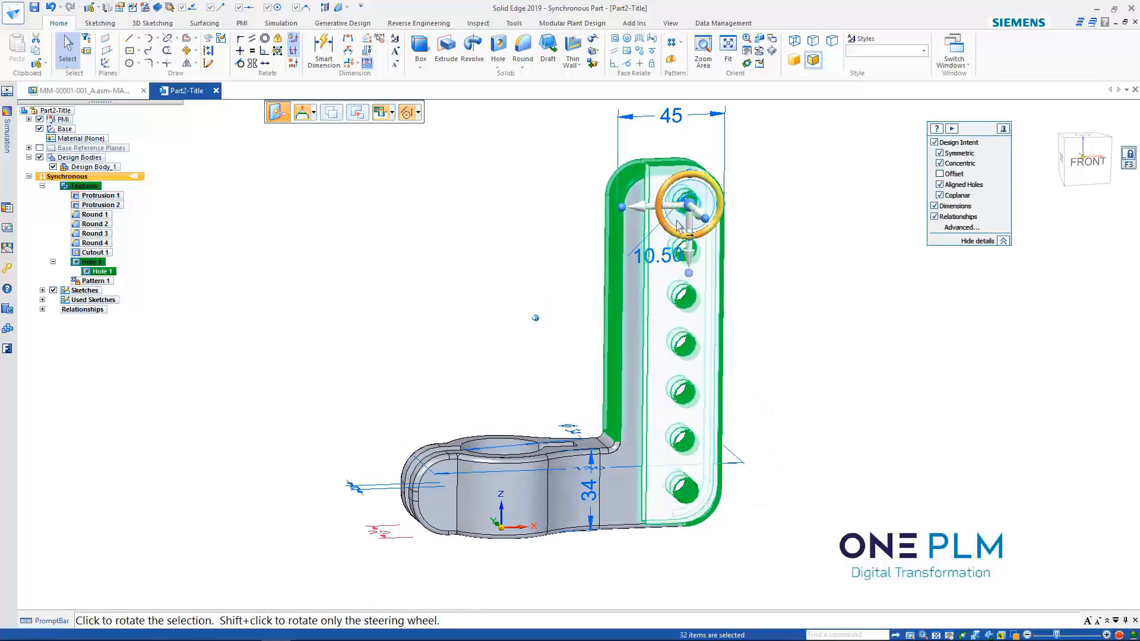
left_click(687, 272)
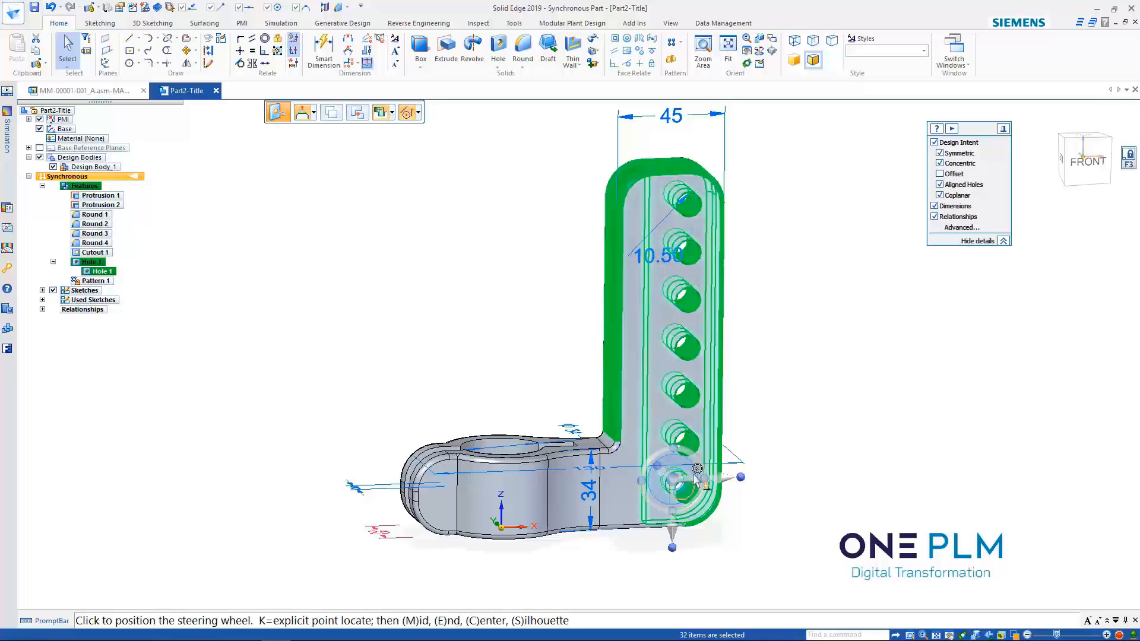
left_click(690, 484)
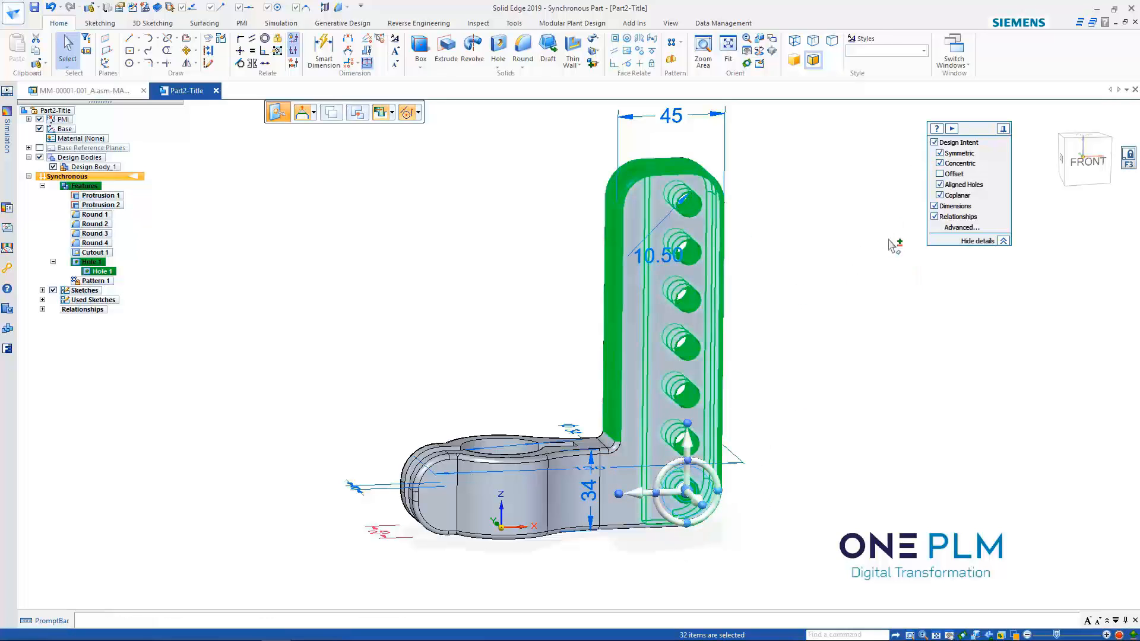
Rotate the upright arm 5 degrees towards the boss about the lowest hole, with the Offset design intent enabled.
left_click(940, 173)
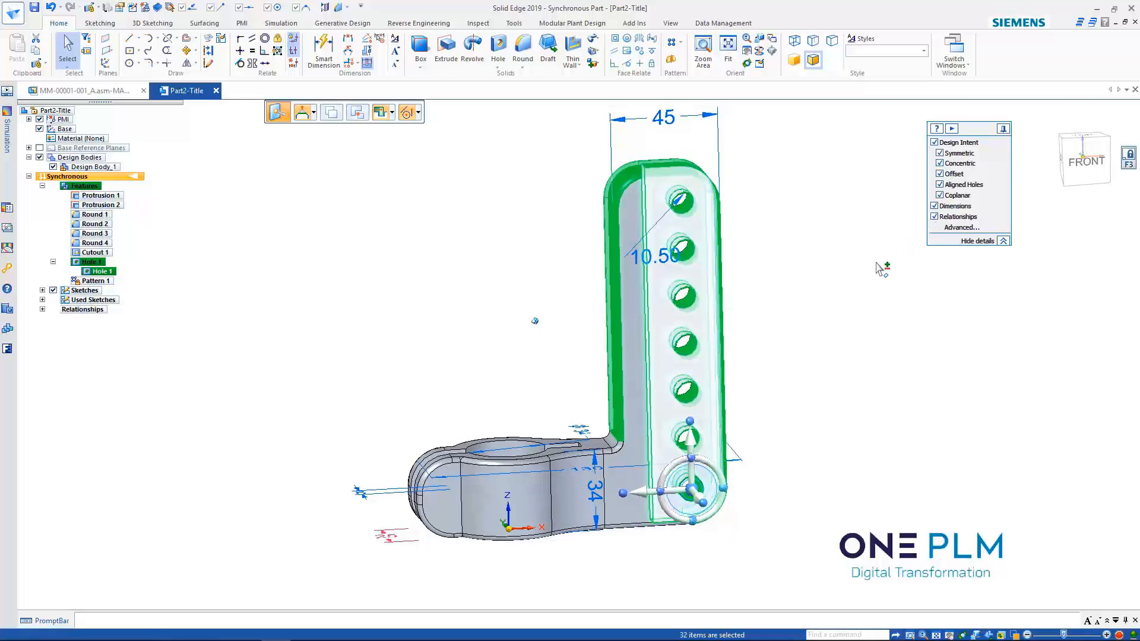
left_click(663, 478)
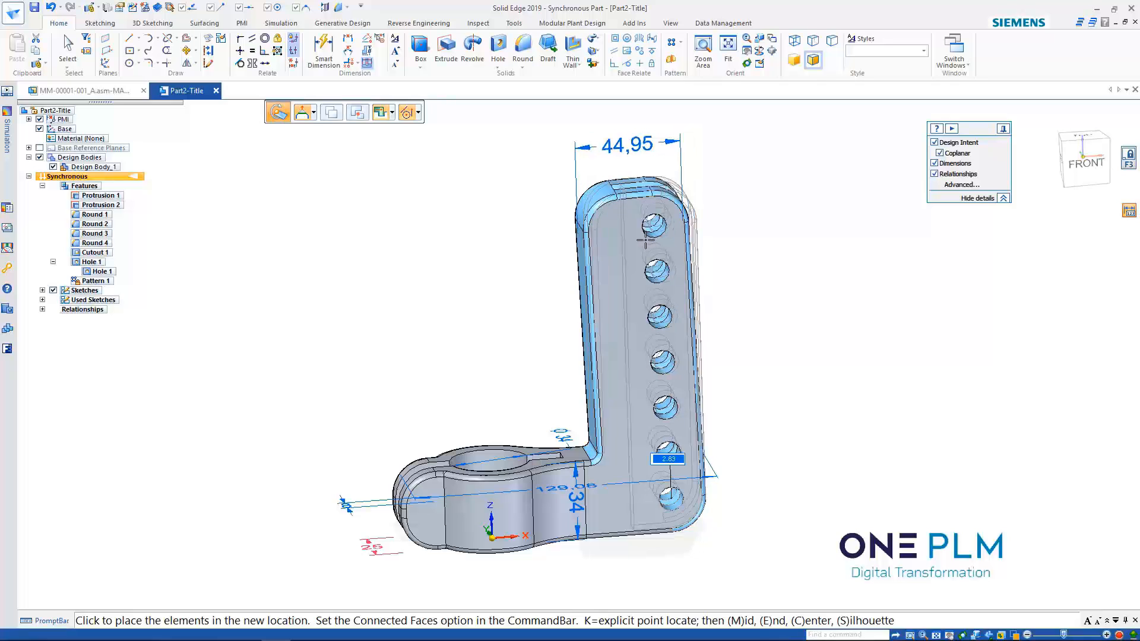
type("5")
key("Return")
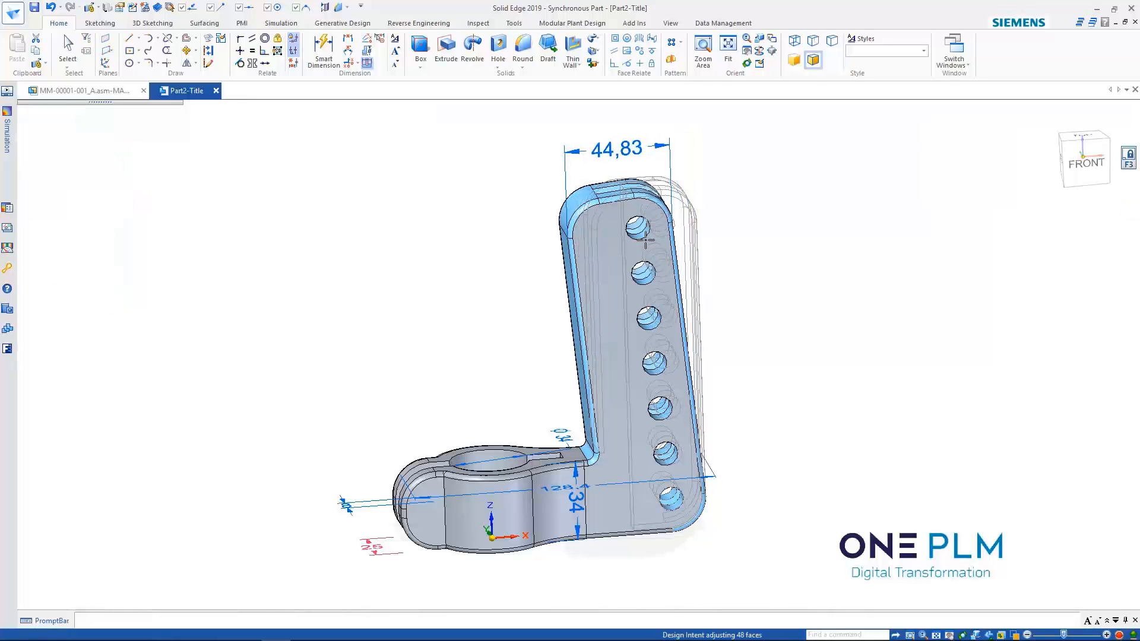
key("ctrl+f")
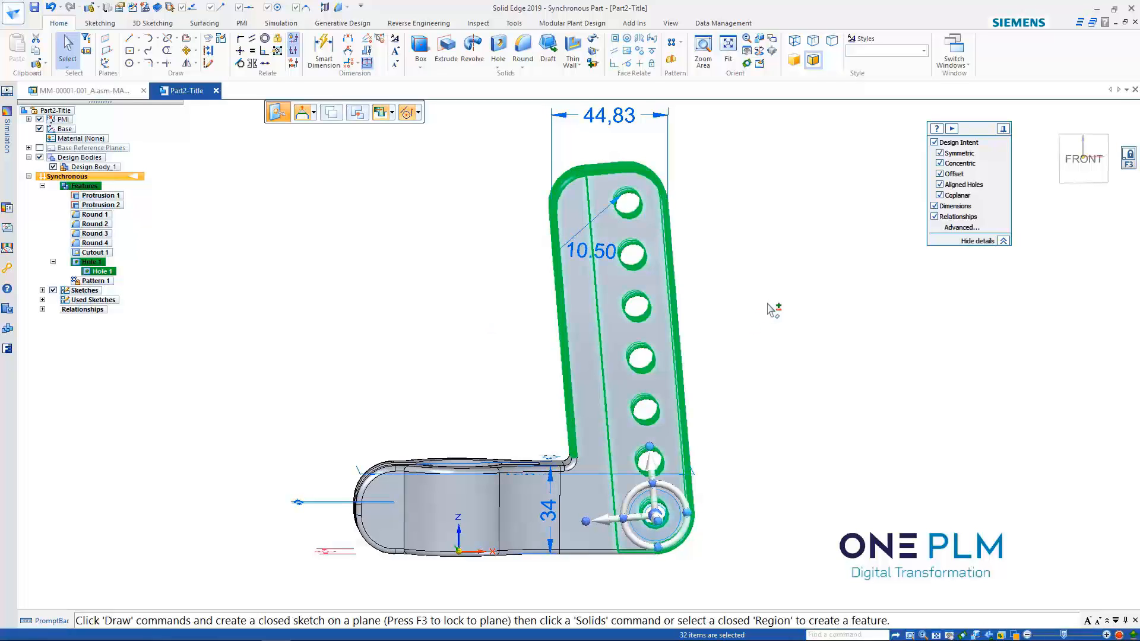
key("Escape")
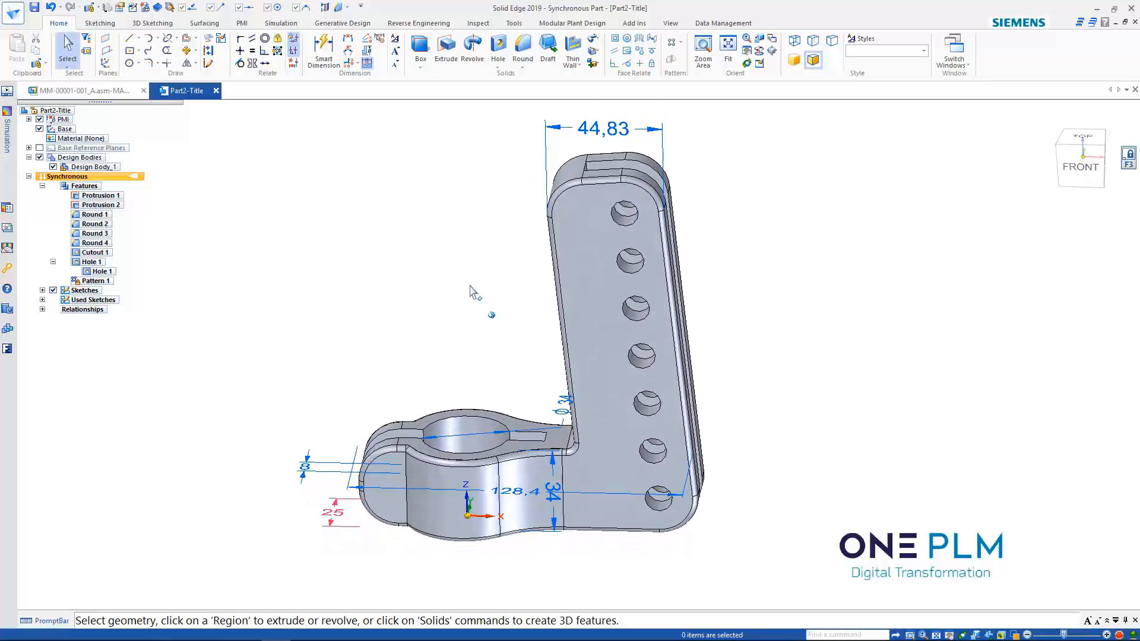
Hide all PMI dimensions on the clamp arm.
left_click(39, 120)
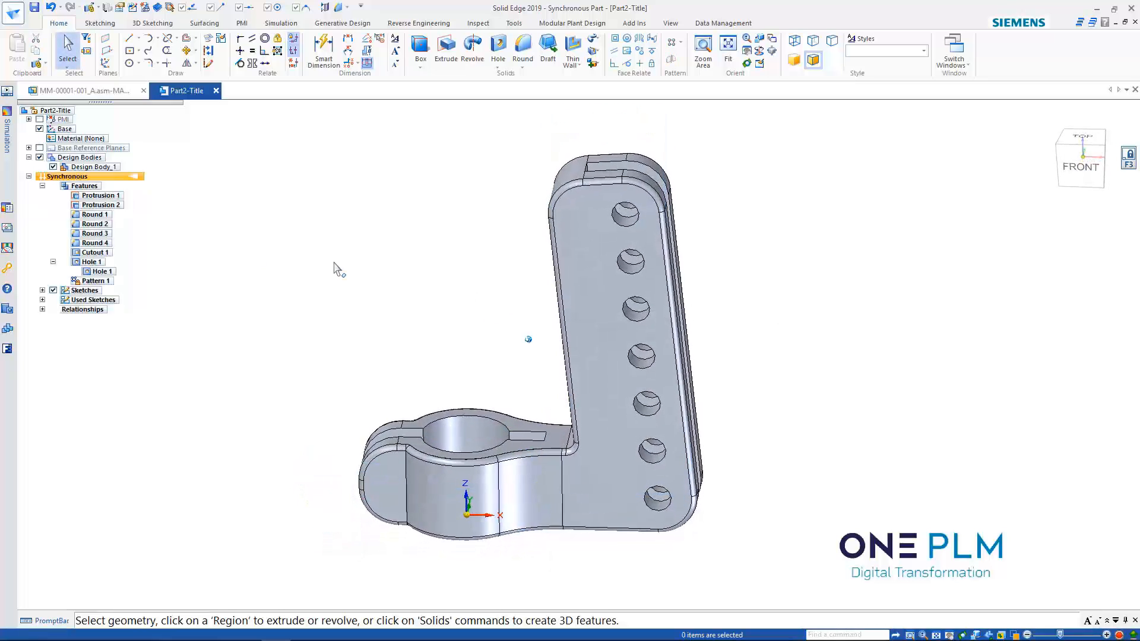
left_click(596, 251)
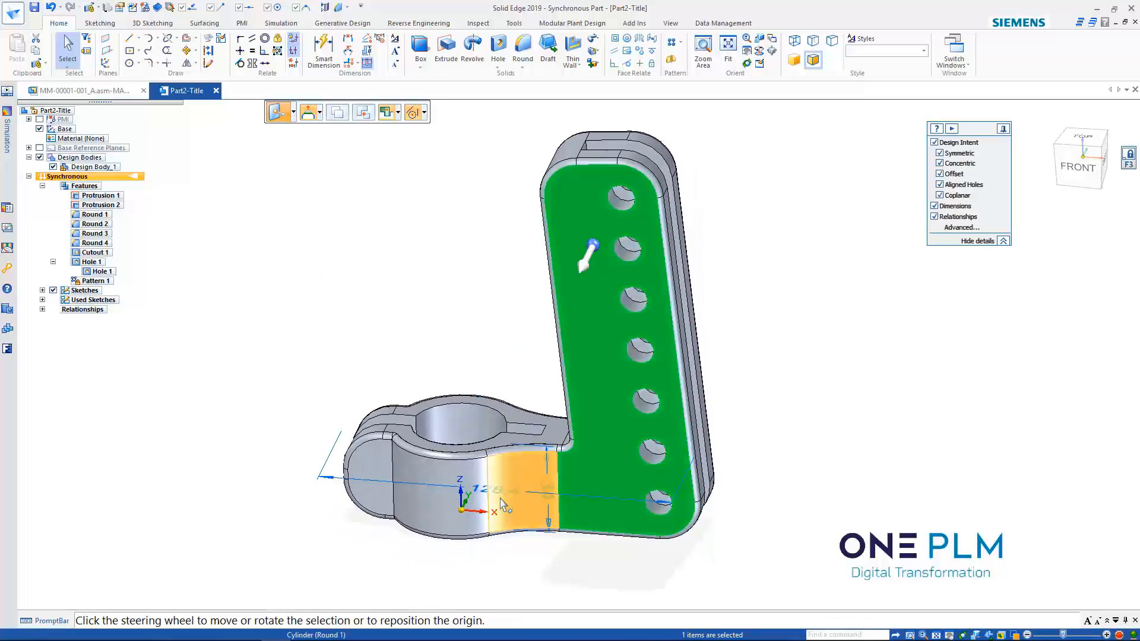
key("Escape")
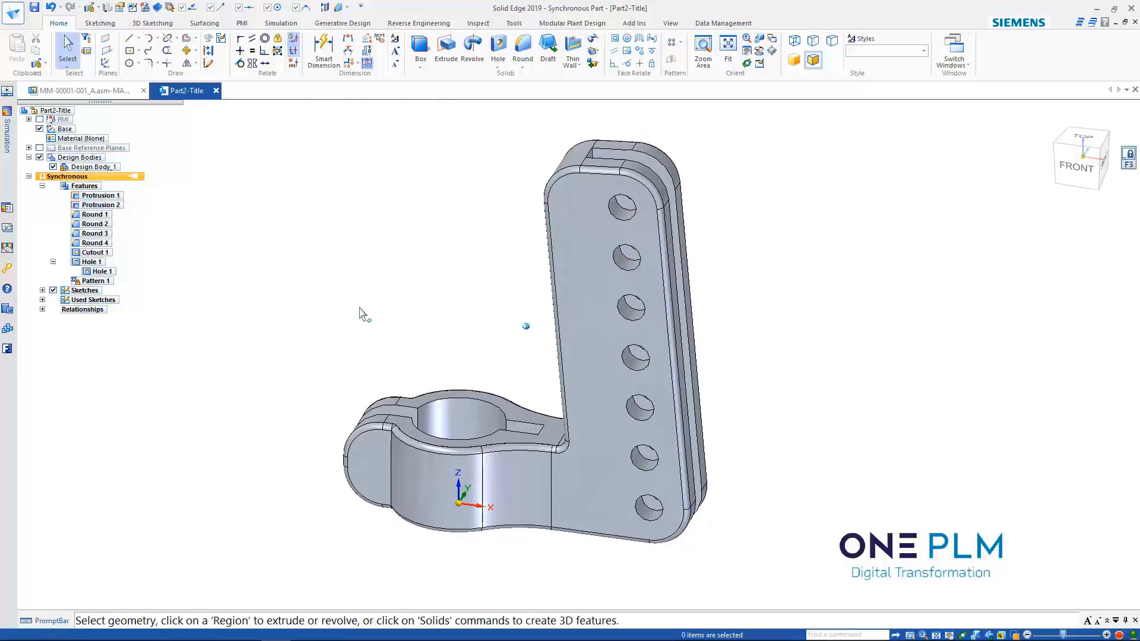
Add a radial dimension to the bore of the clamp boss.
left_click(323, 51)
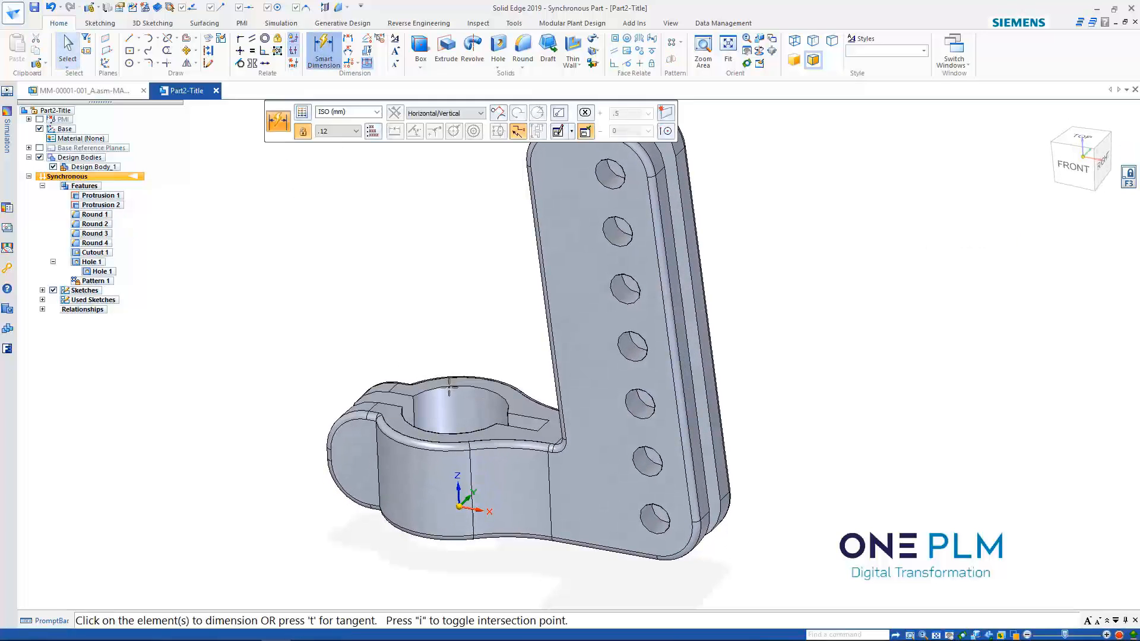
left_click(447, 389)
left_click(416, 324)
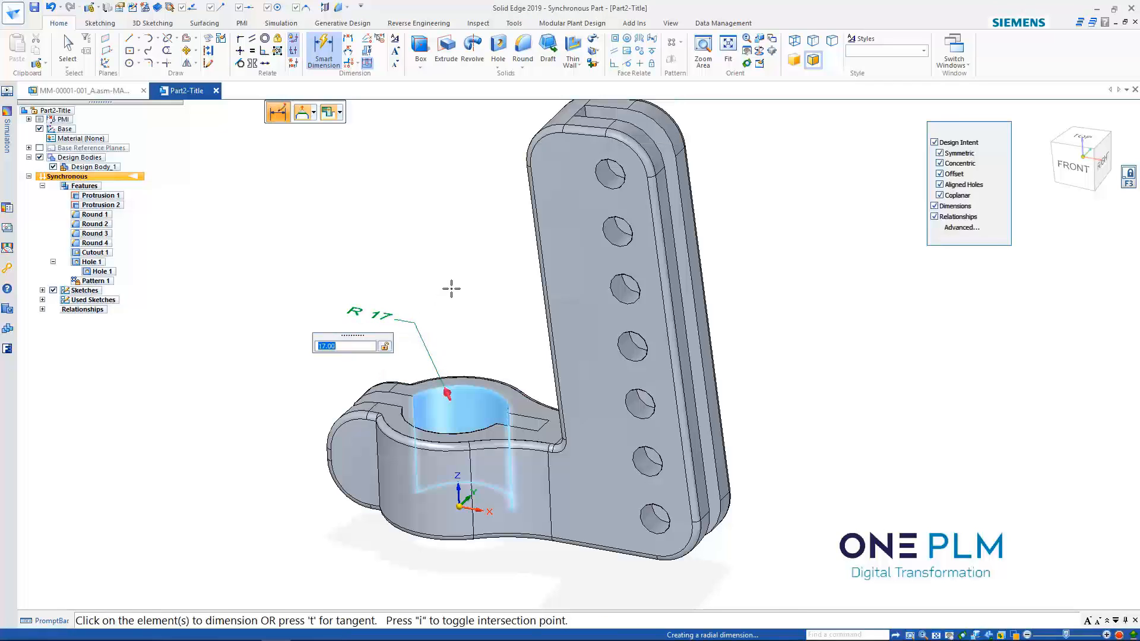
key("Escape")
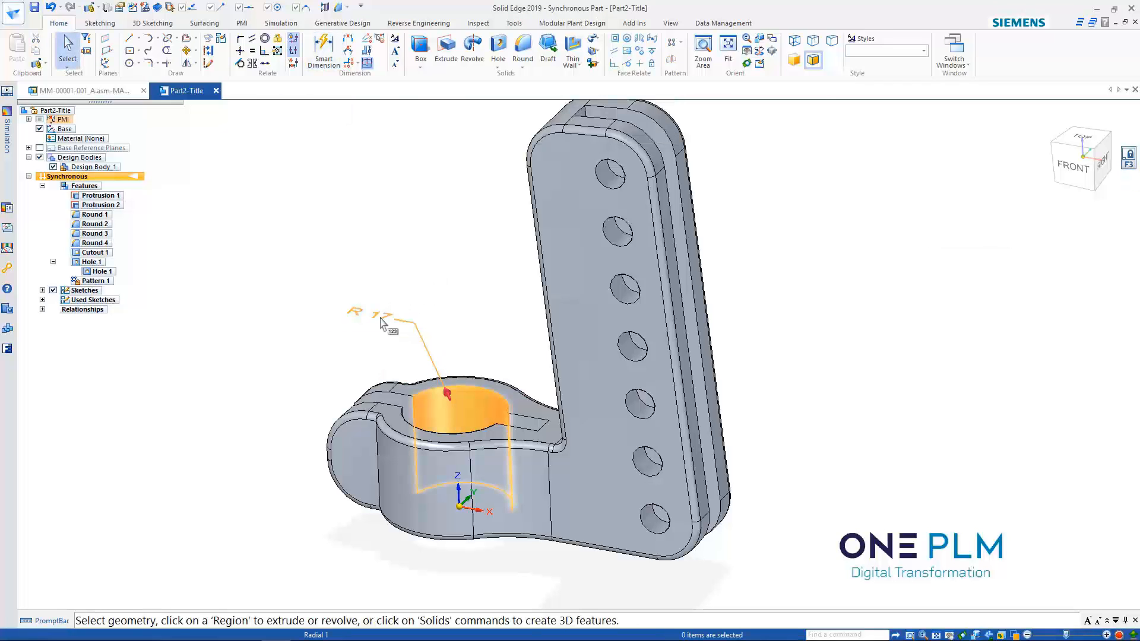
Convert the bore's radial dimension to a diameter and give it a unit tolerance of +0.25/0.
left_click(381, 321)
right_click(382, 319)
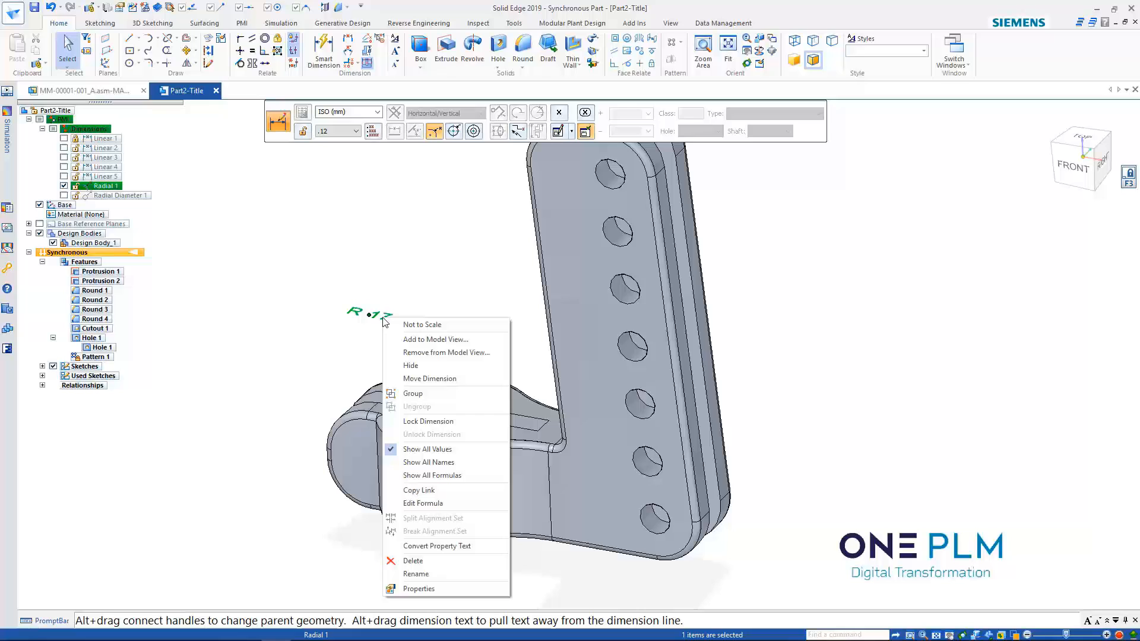
left_click(454, 132)
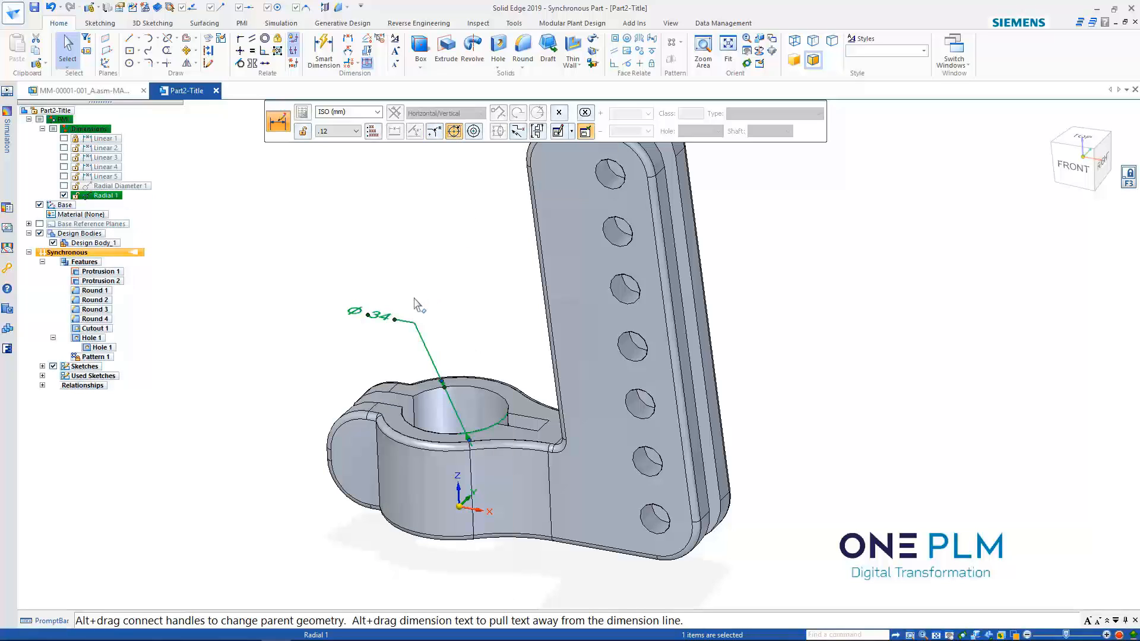
left_click(557, 115)
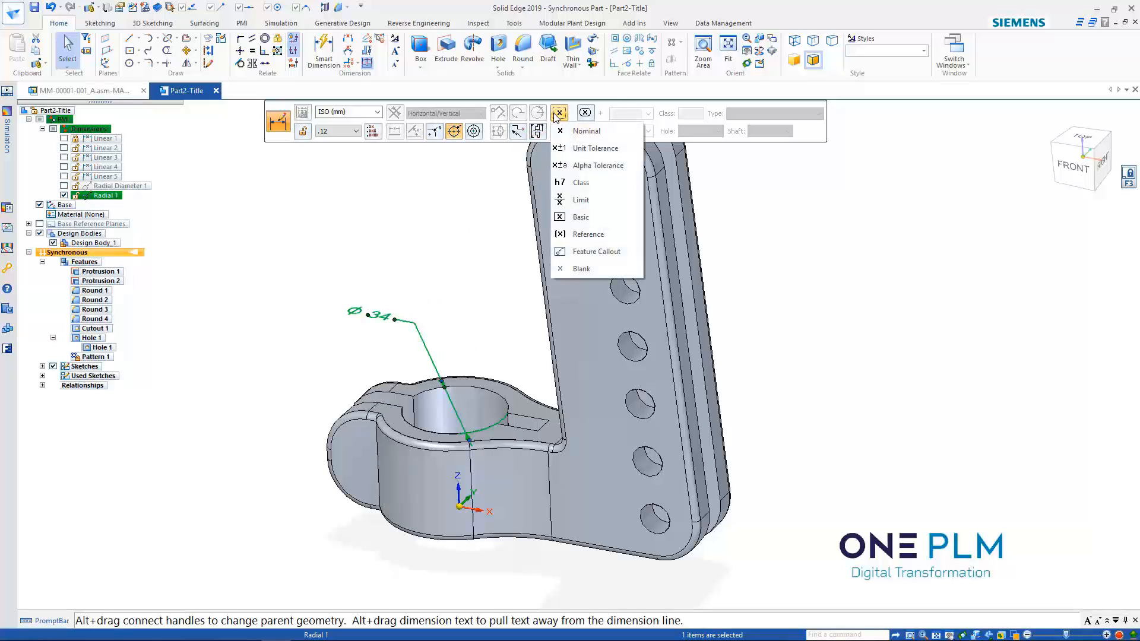
left_click(581, 149)
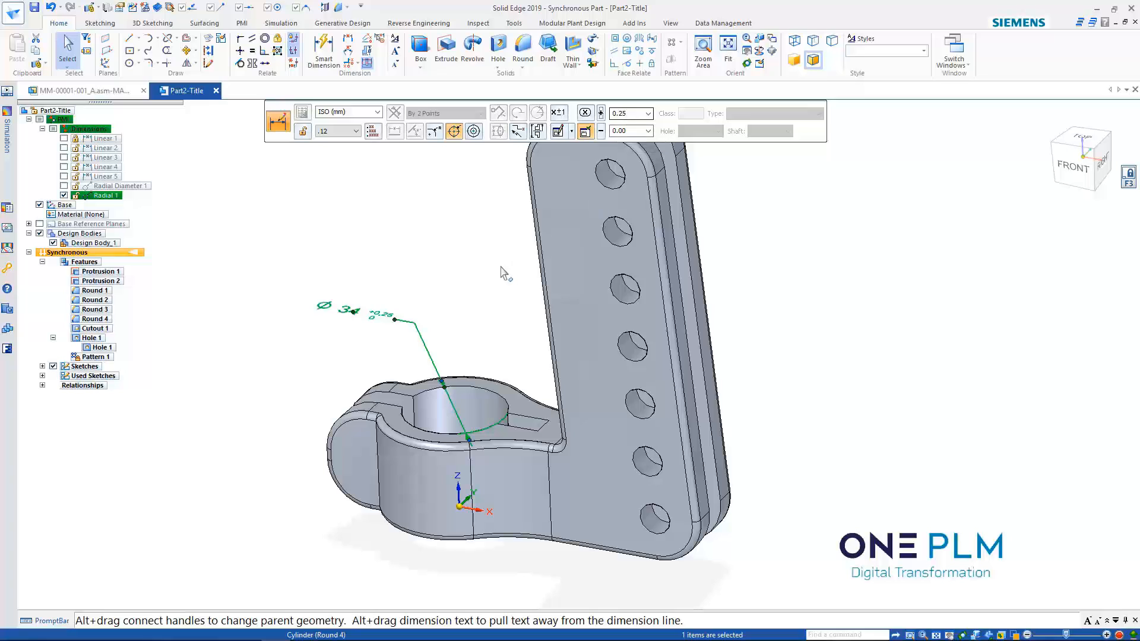
left_click(429, 278)
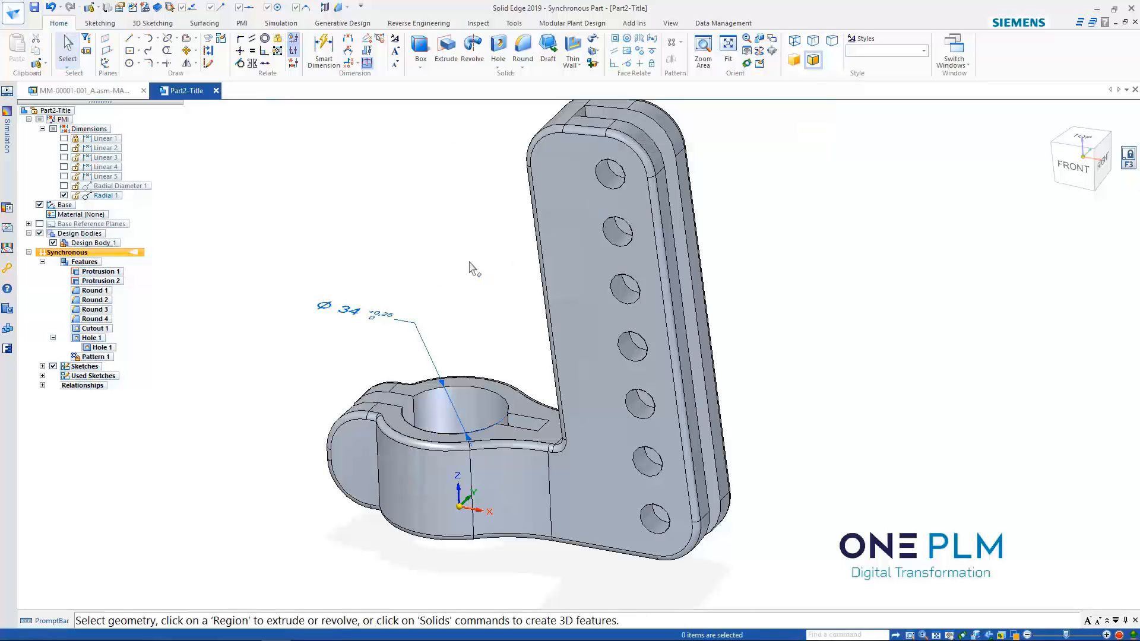
Open the part's material table and examine the Aluminium Alloys group under Metals in the Materials library.
key("ctrl+shift+a")
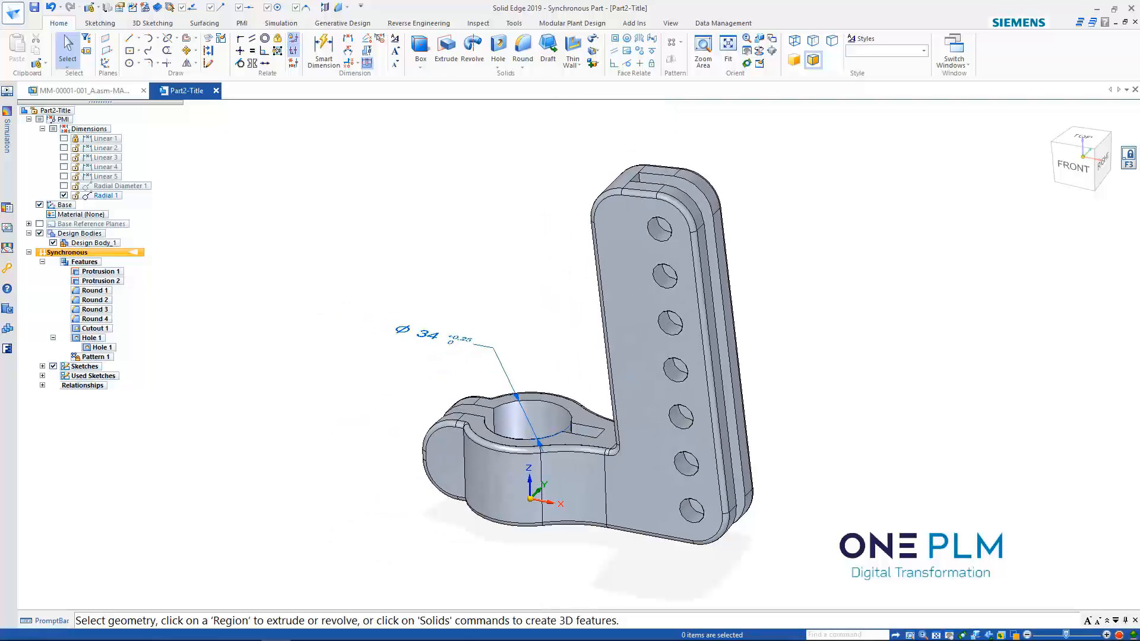
left_click(43, 129)
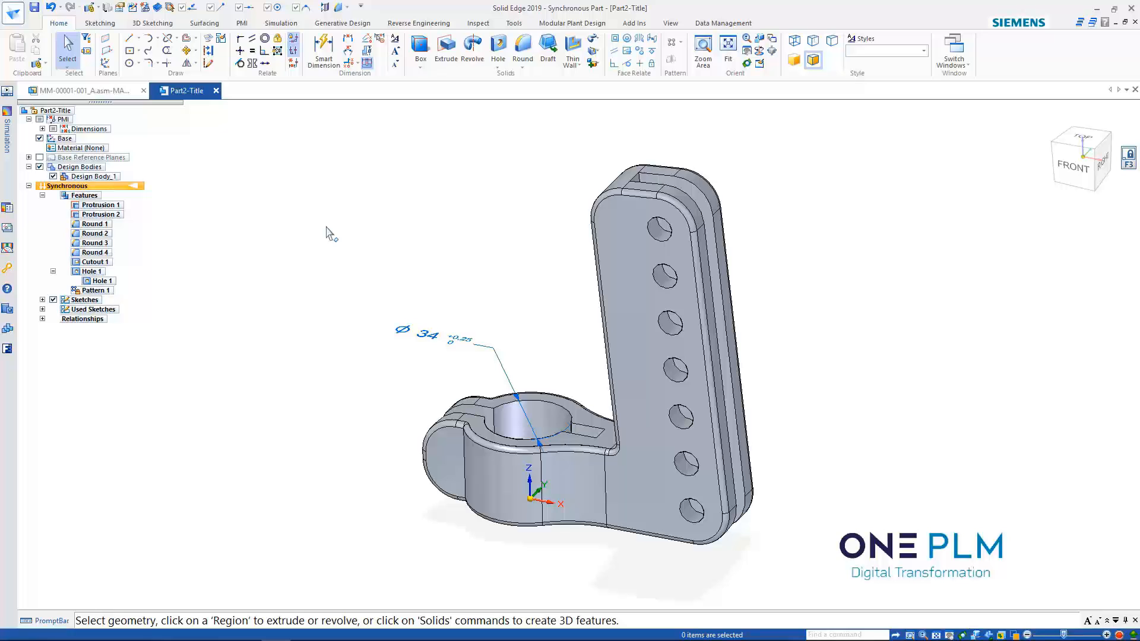
double_click(83, 151)
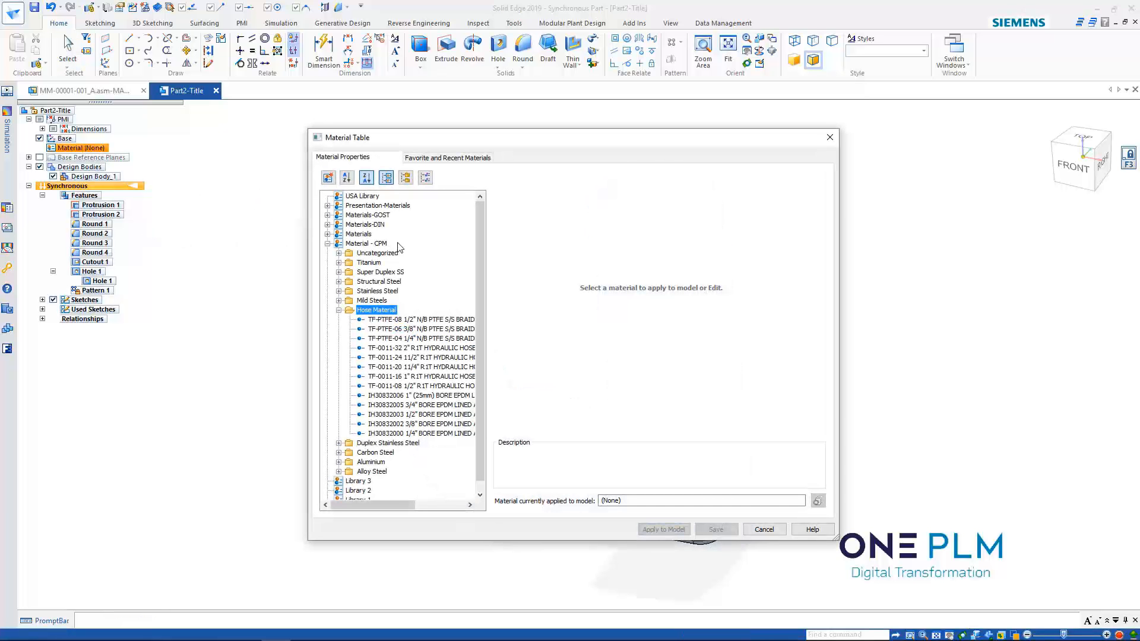
left_click(327, 244)
left_click(327, 234)
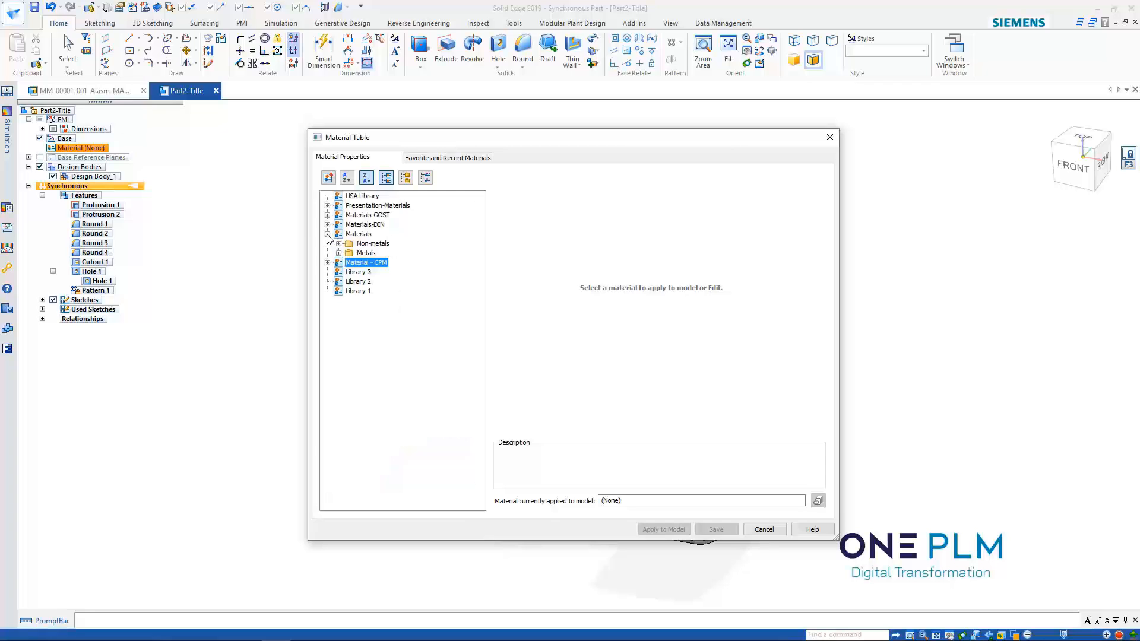
left_click(338, 253)
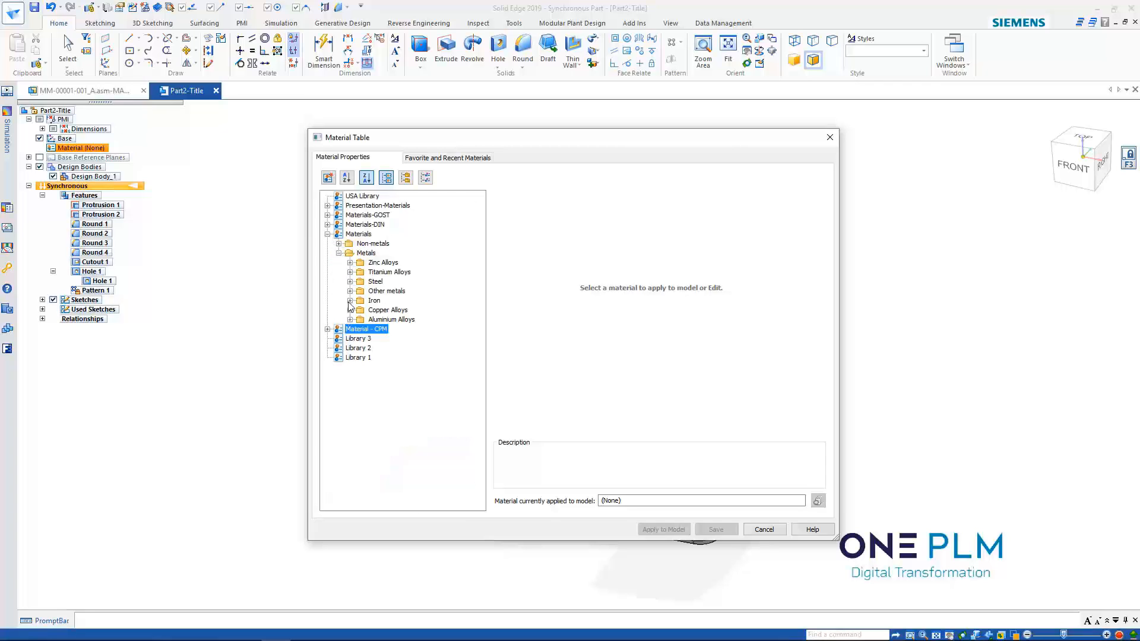
left_click(350, 320)
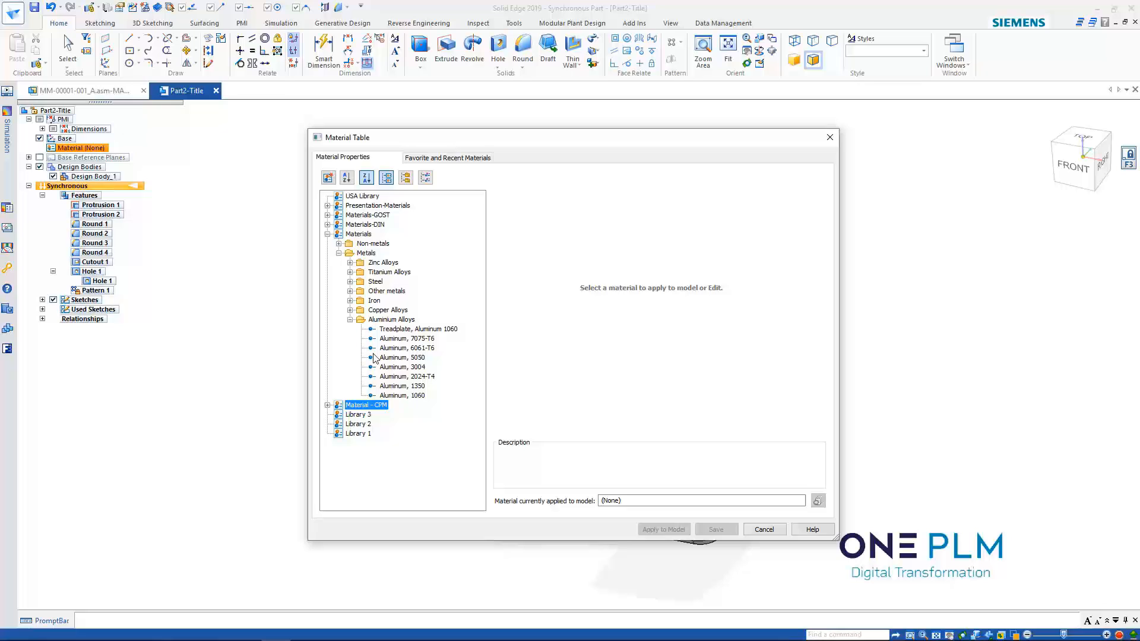
left_click(350, 320)
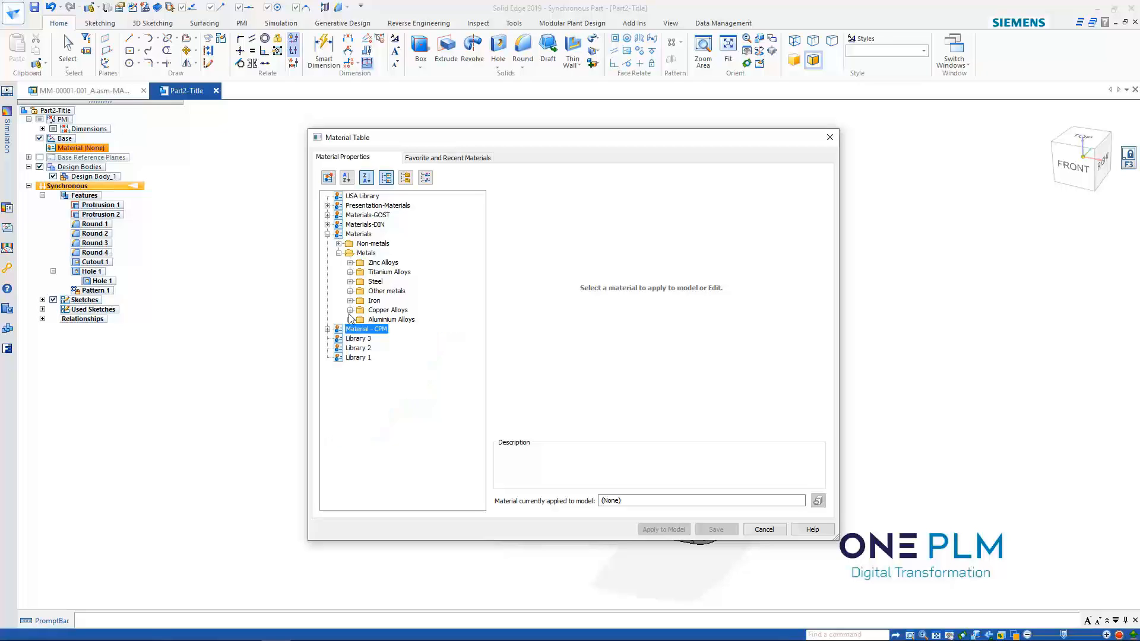
Apply the material Aluminum, Cast from the Aluminium Alloys of the Presentation-Materials library to the clamp arm.
left_click(327, 206)
left_click(339, 225)
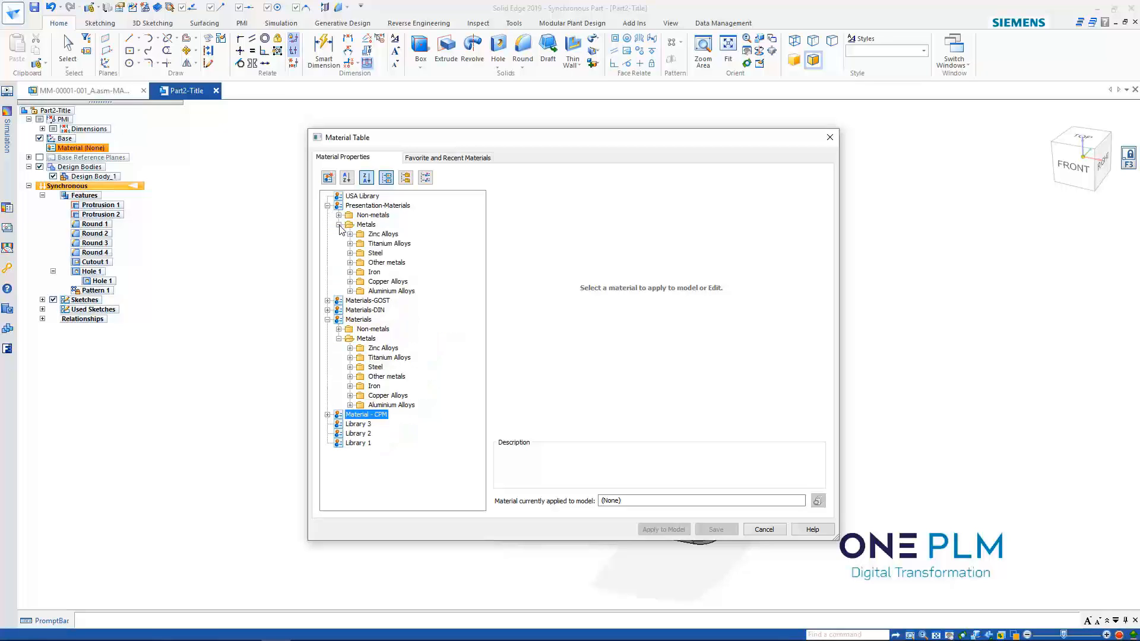
left_click(350, 291)
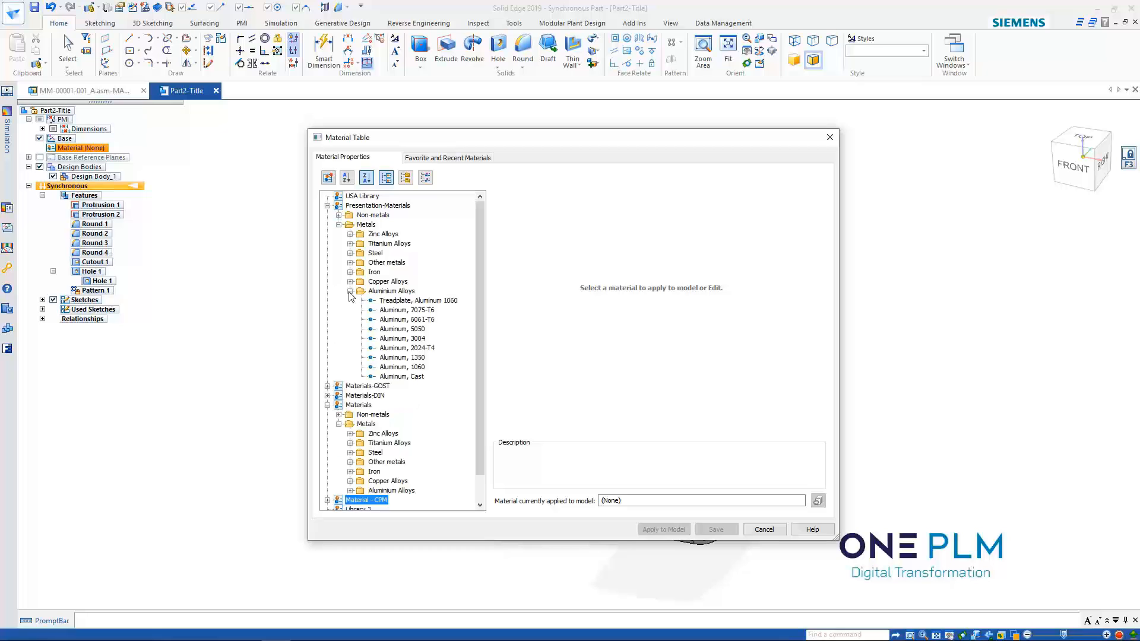
left_click(393, 377)
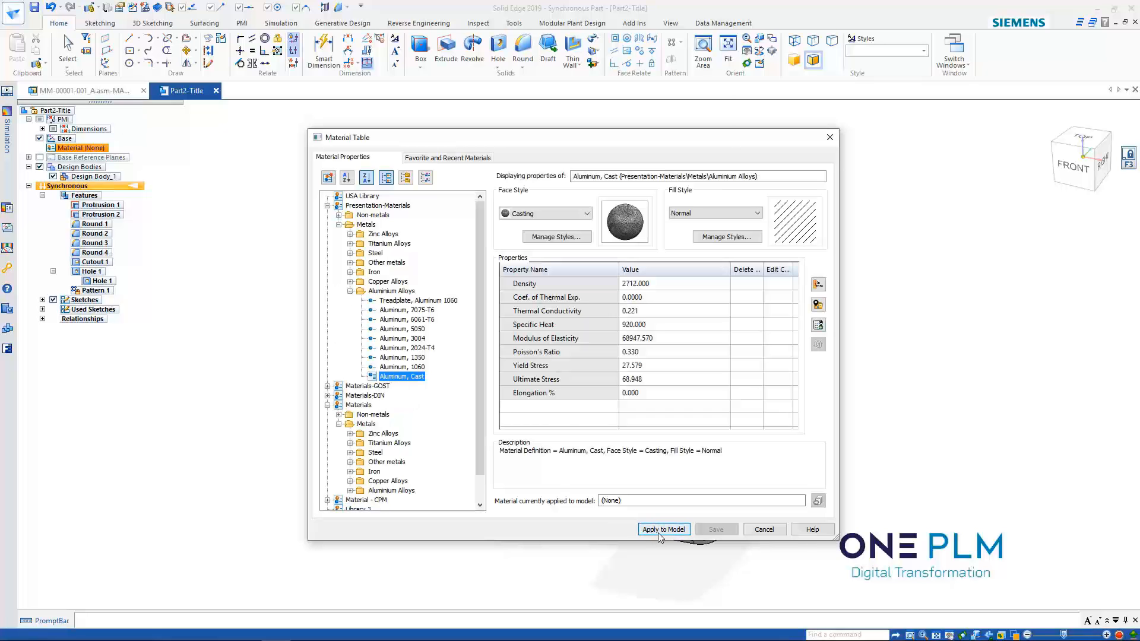
left_click(659, 532)
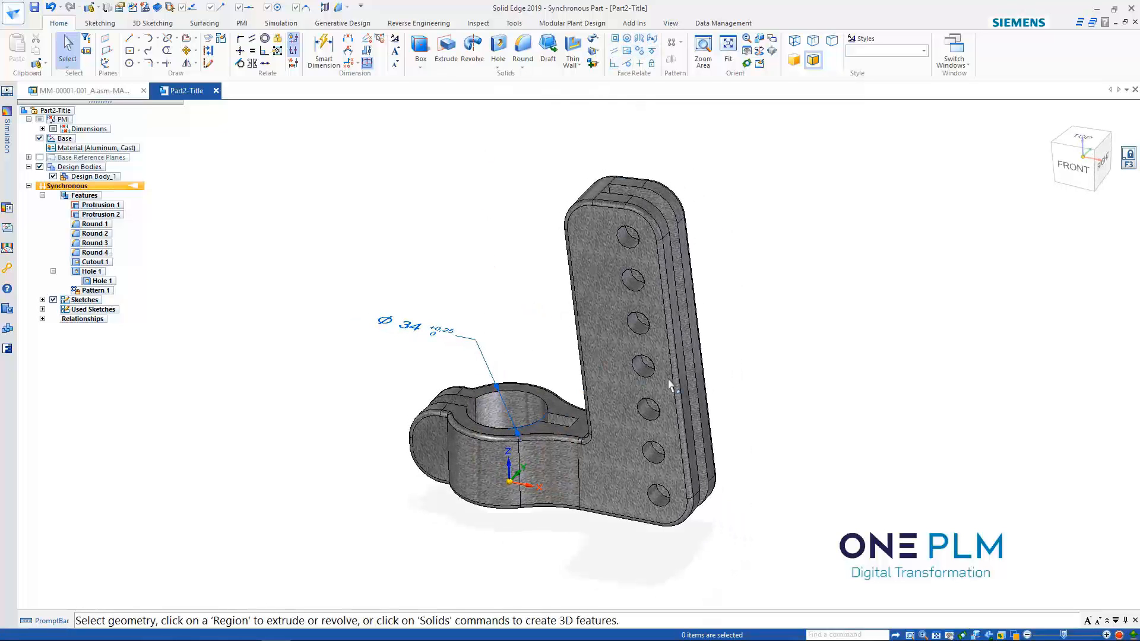
Paint the bore-and-slot cutout and the arm's hole pattern with the Silver style using Part Painter, selecting by feature.
left_click(671, 23)
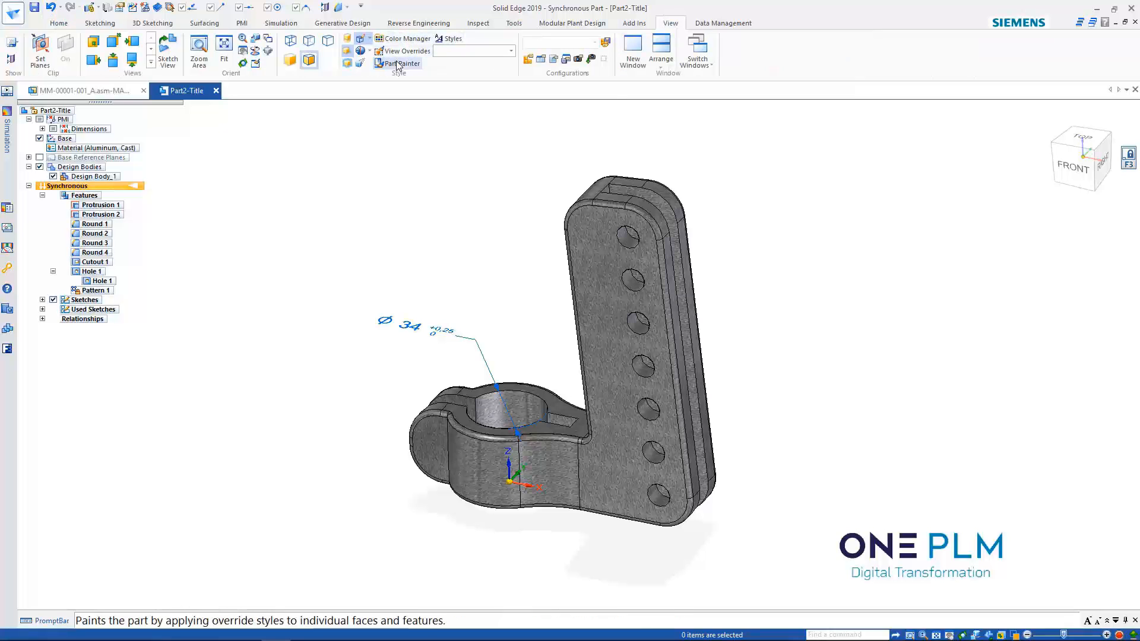
left_click(397, 65)
left_click(386, 112)
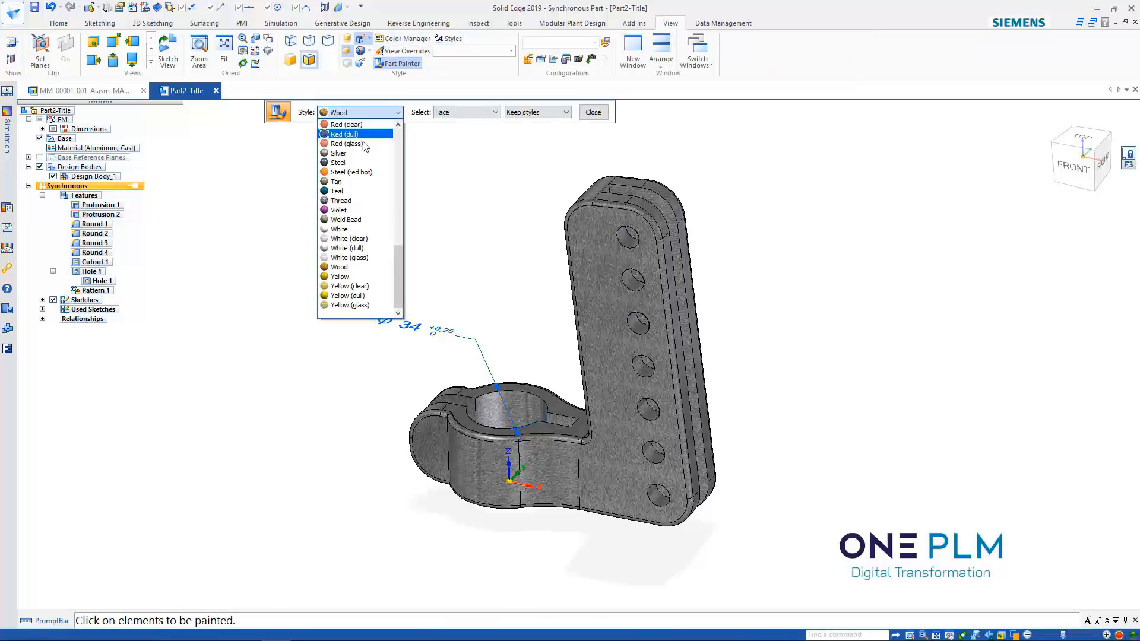
left_click_drag(398, 268, 399, 254)
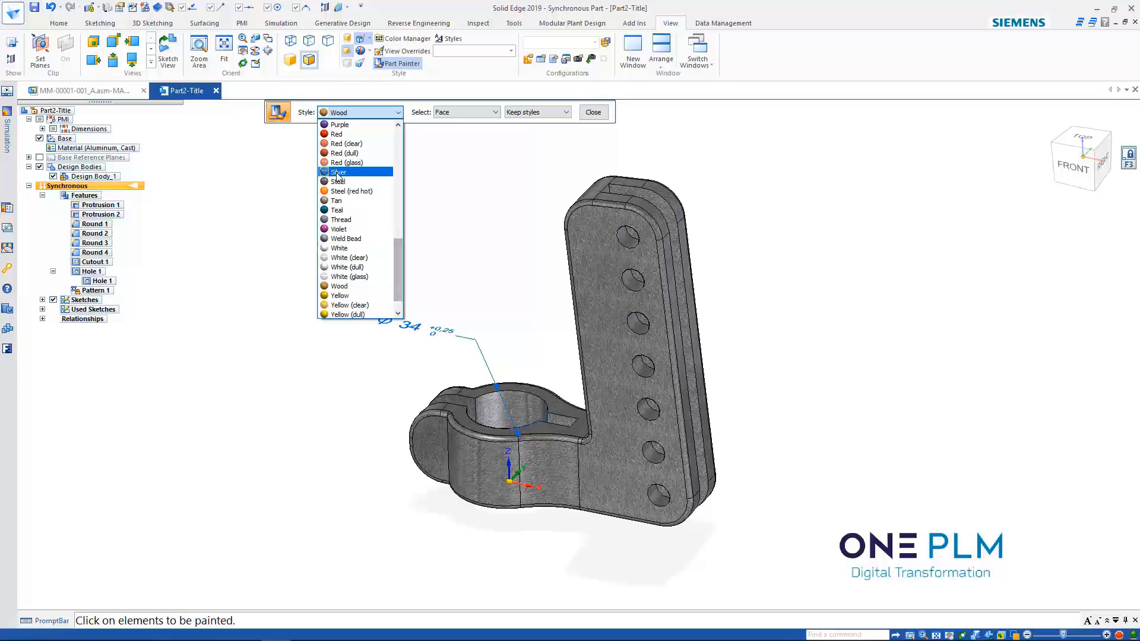
left_click(337, 173)
left_click(482, 112)
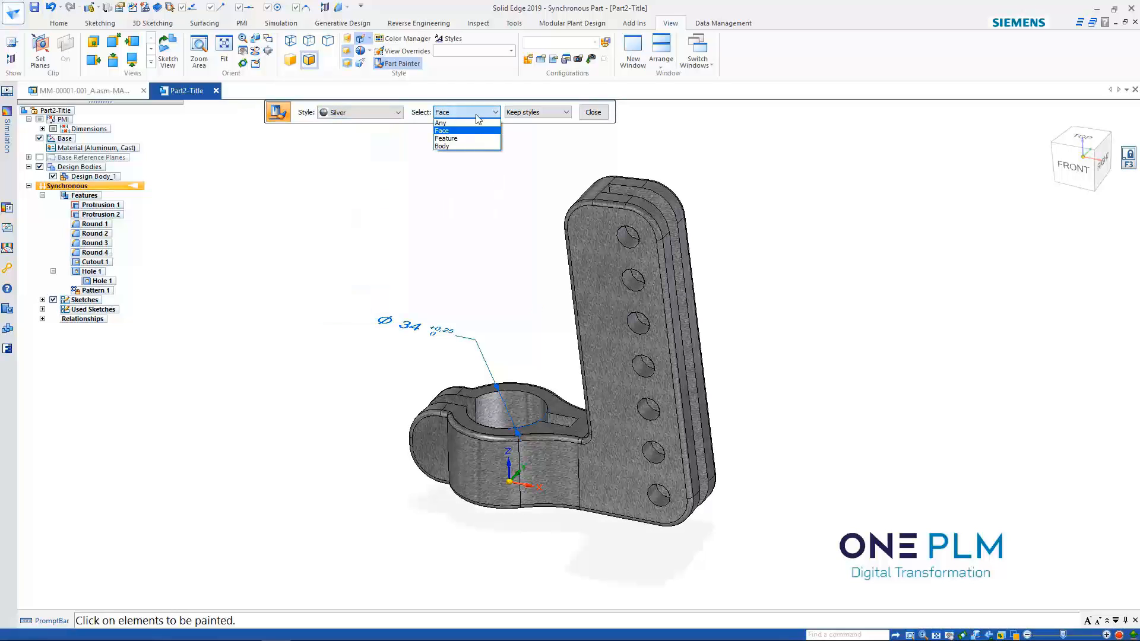
left_click(443, 139)
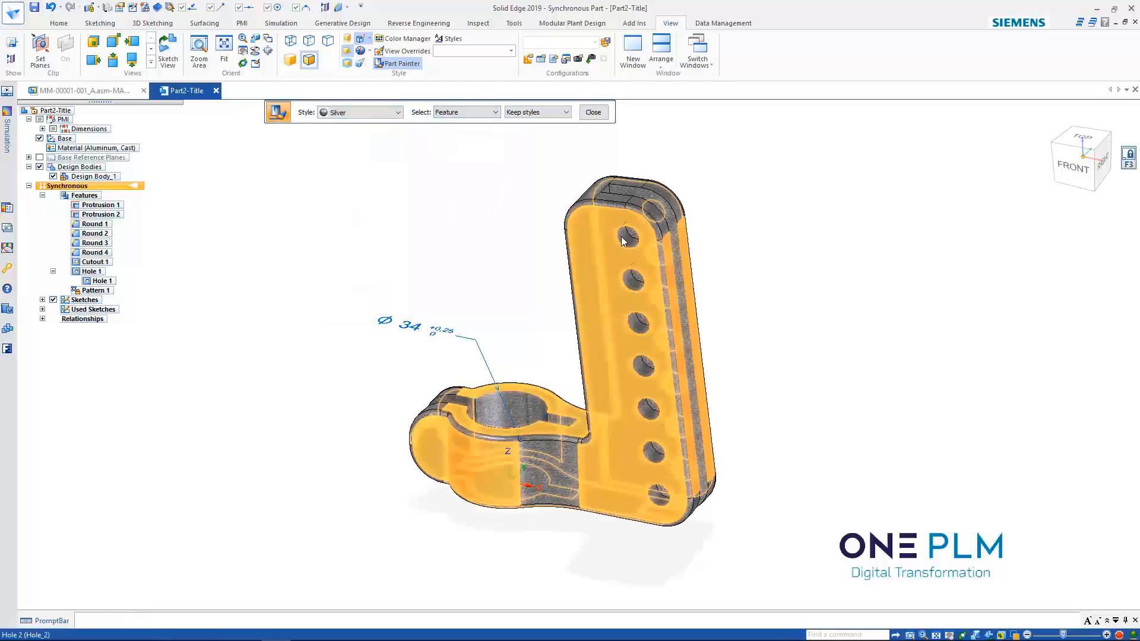
left_click(511, 408)
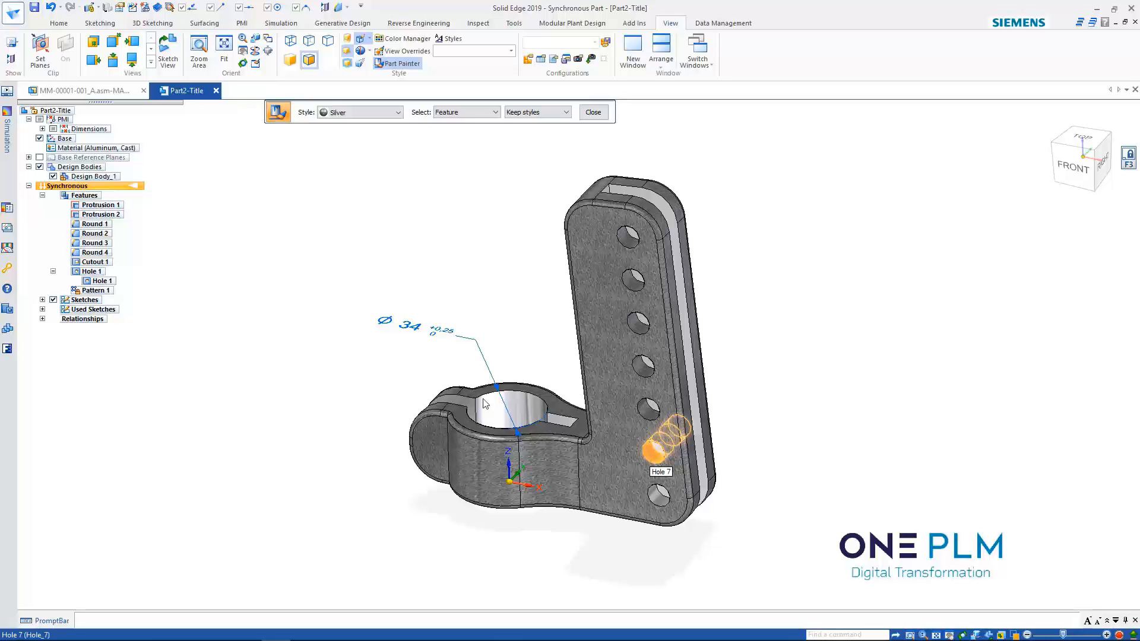
left_click(95, 291)
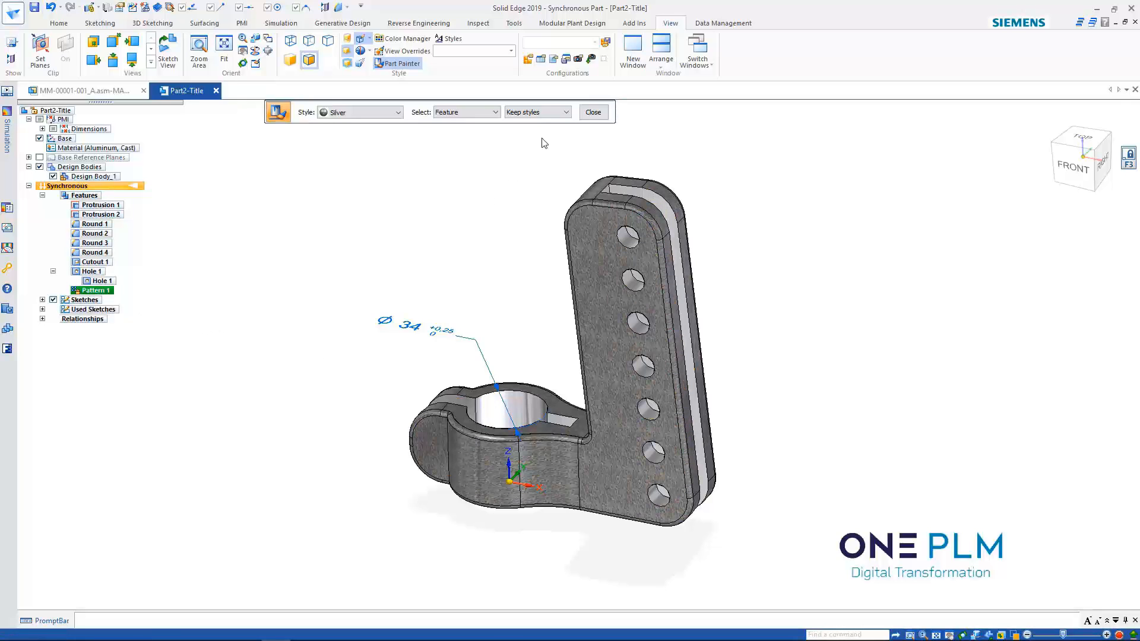
left_click(593, 113)
key("ctrl+t")
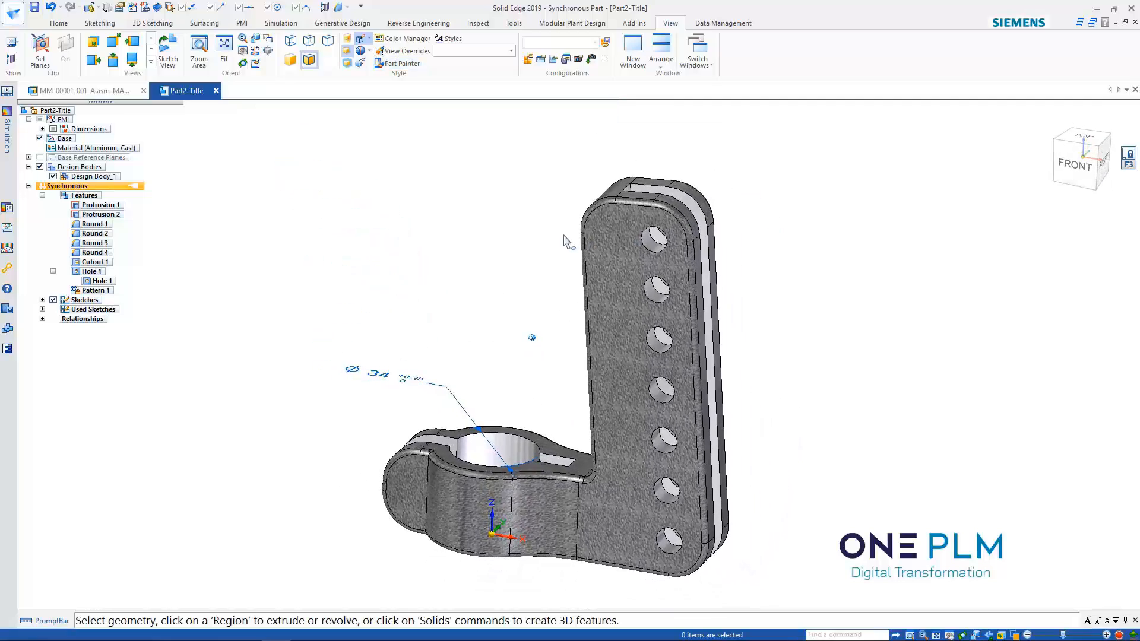
Update the physical properties of the clamp arm and check its mass.
left_click(477, 24)
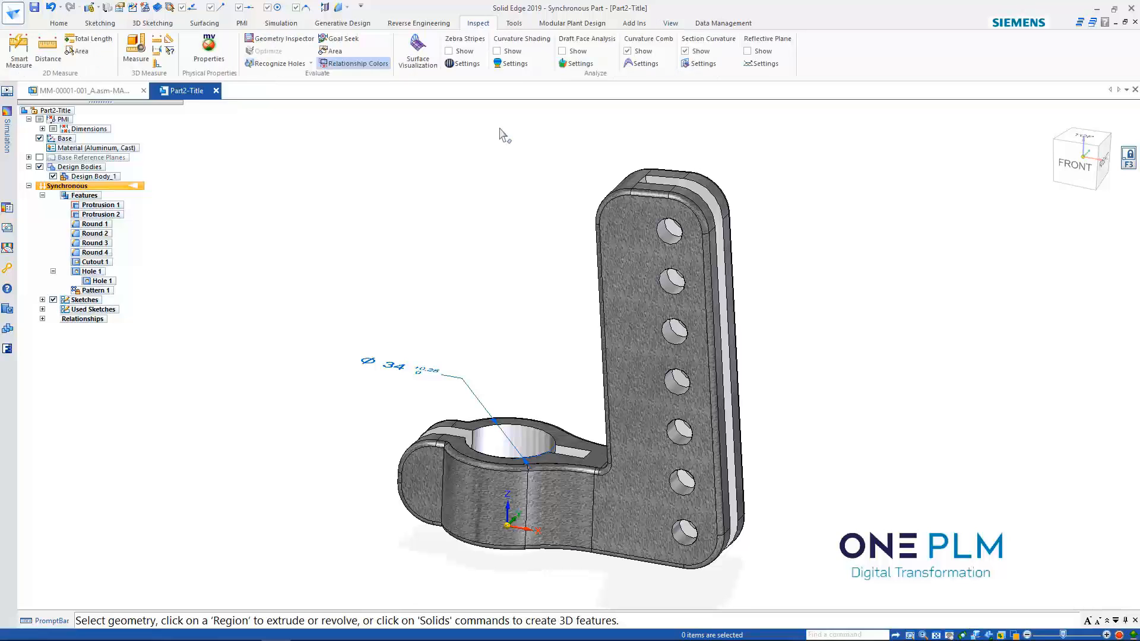
left_click(208, 49)
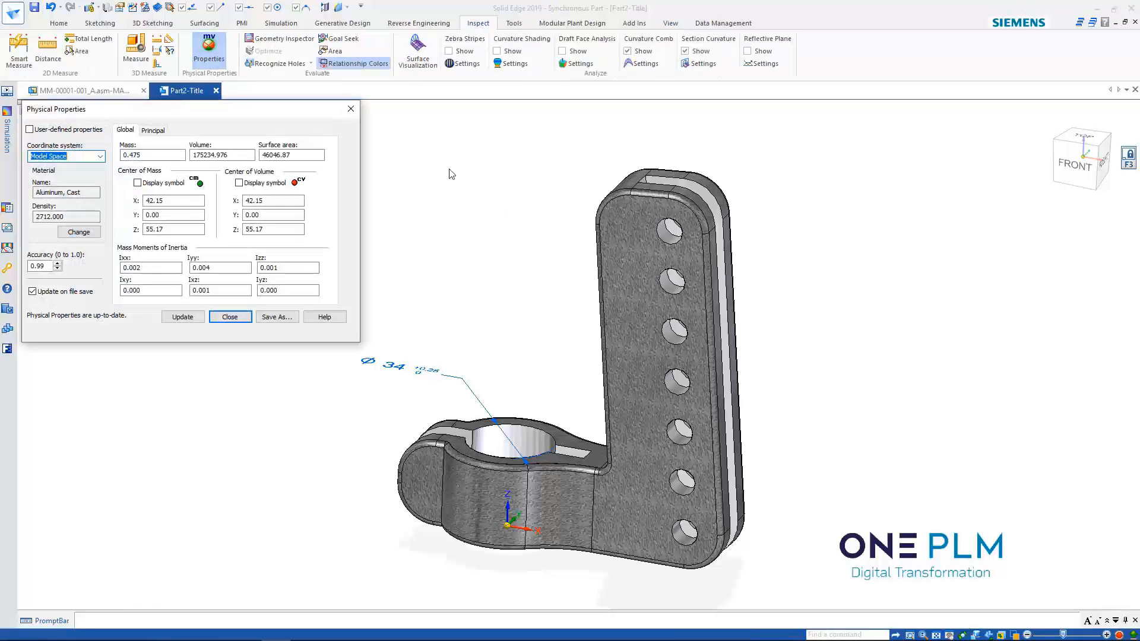
left_click(185, 318)
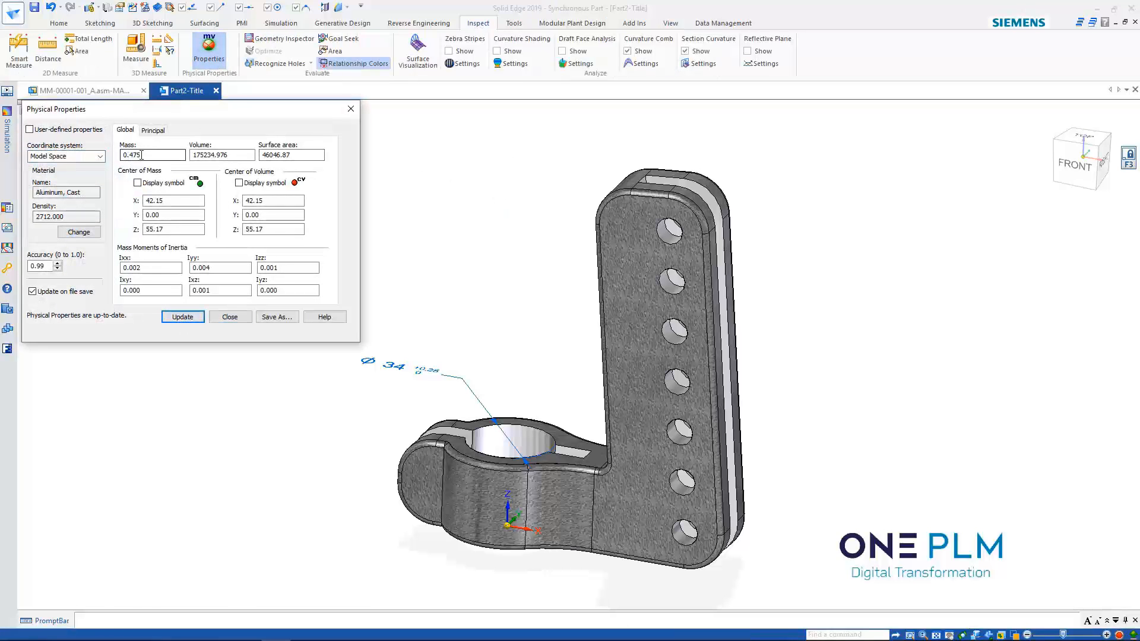
left_click(230, 317)
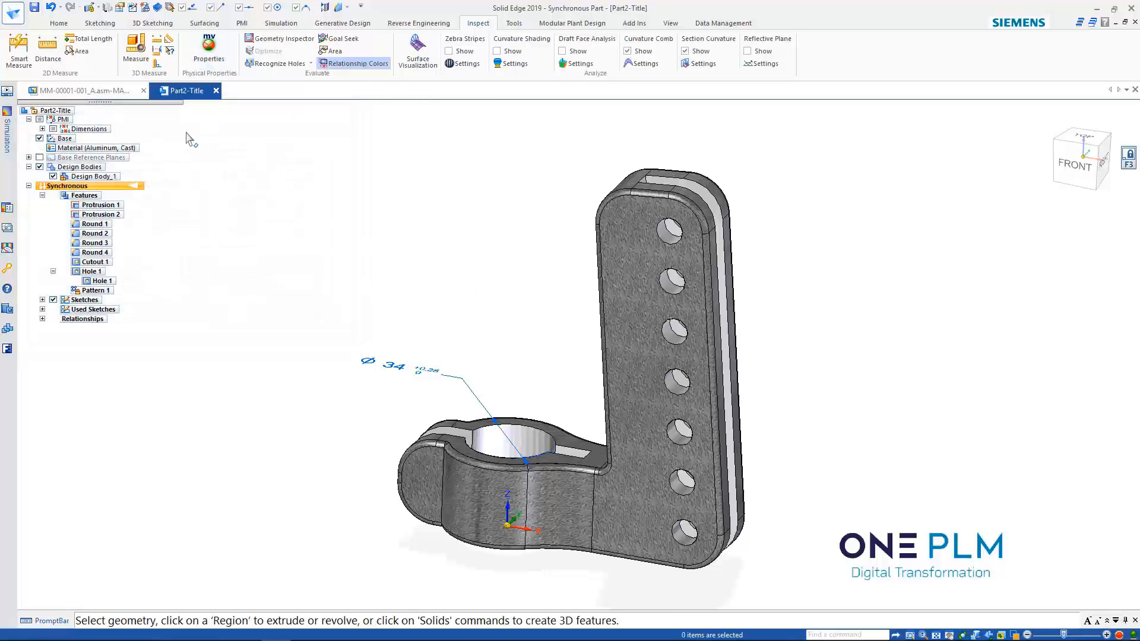
Add a callout that references the active document's Mass property, attached to the inner edge of the upright arm.
mouse_move(411, 245)
middle_mouse_down()
mouse_move(410, 262)
mouse_move(606, 305)
mouse_move(583, 299)
middle_mouse_up()
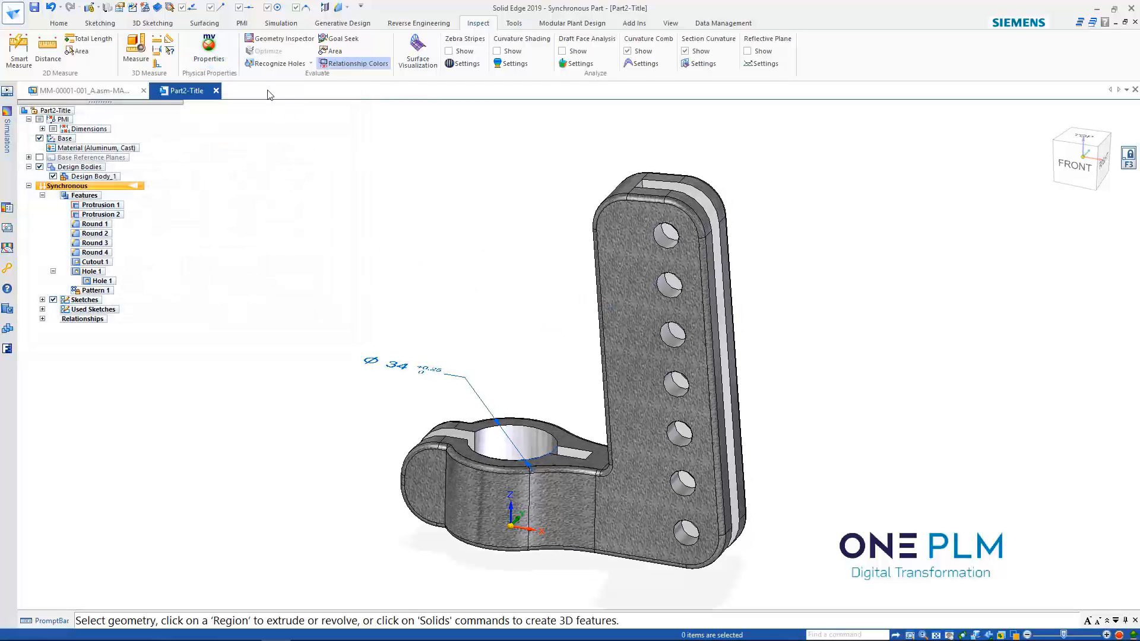
left_click(241, 24)
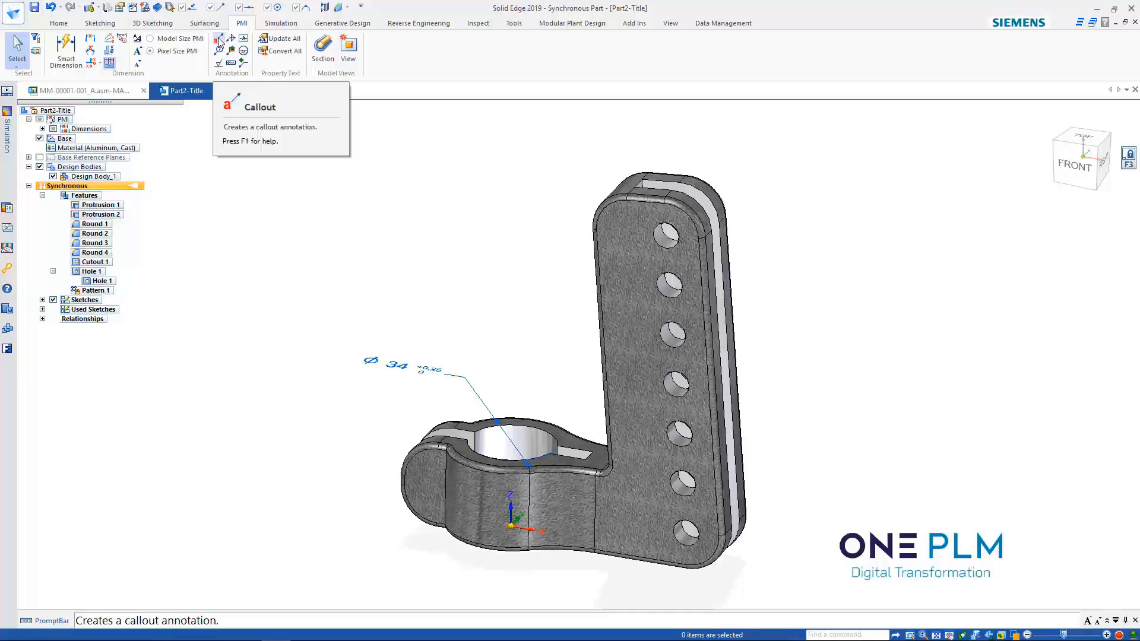
left_click(218, 41)
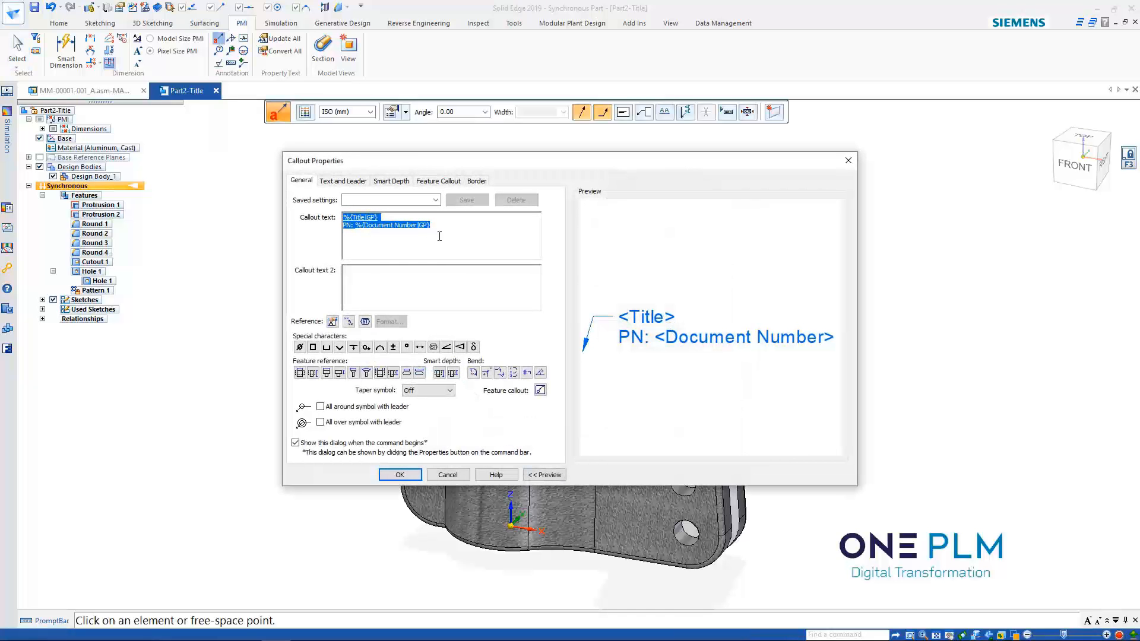
left_click(333, 321)
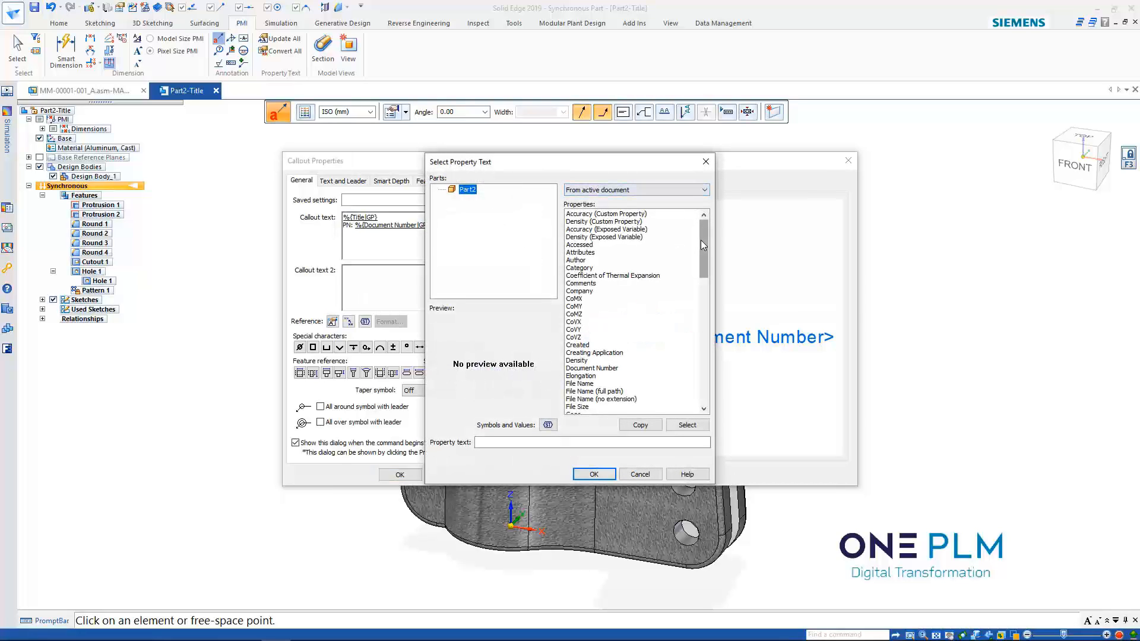
left_click_drag(701, 240, 700, 291)
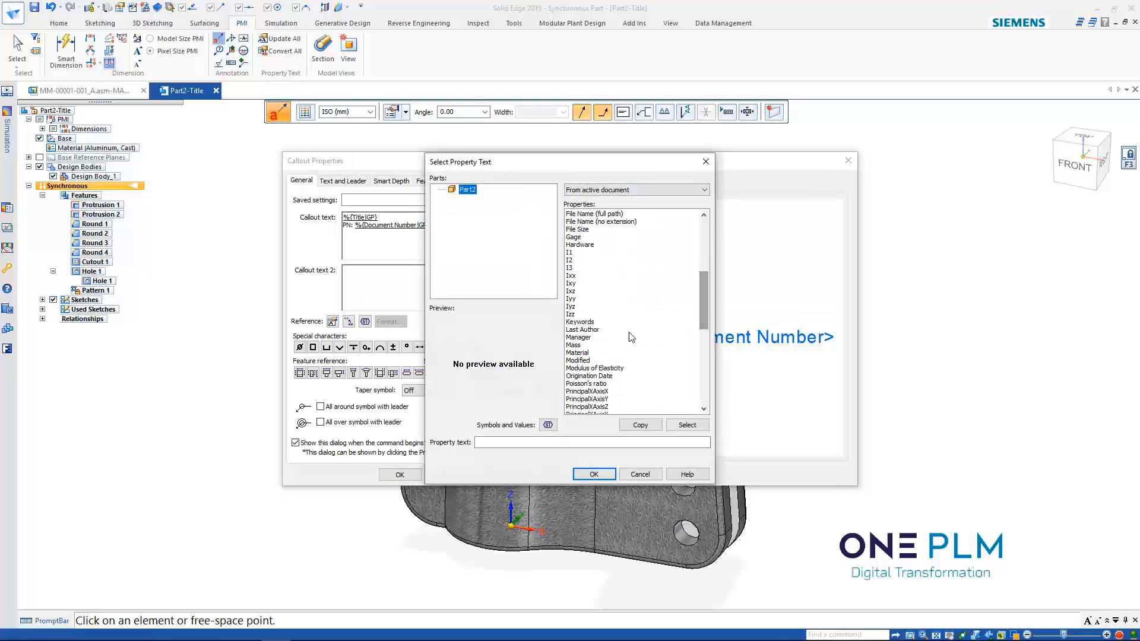
left_click(574, 345)
left_click(687, 425)
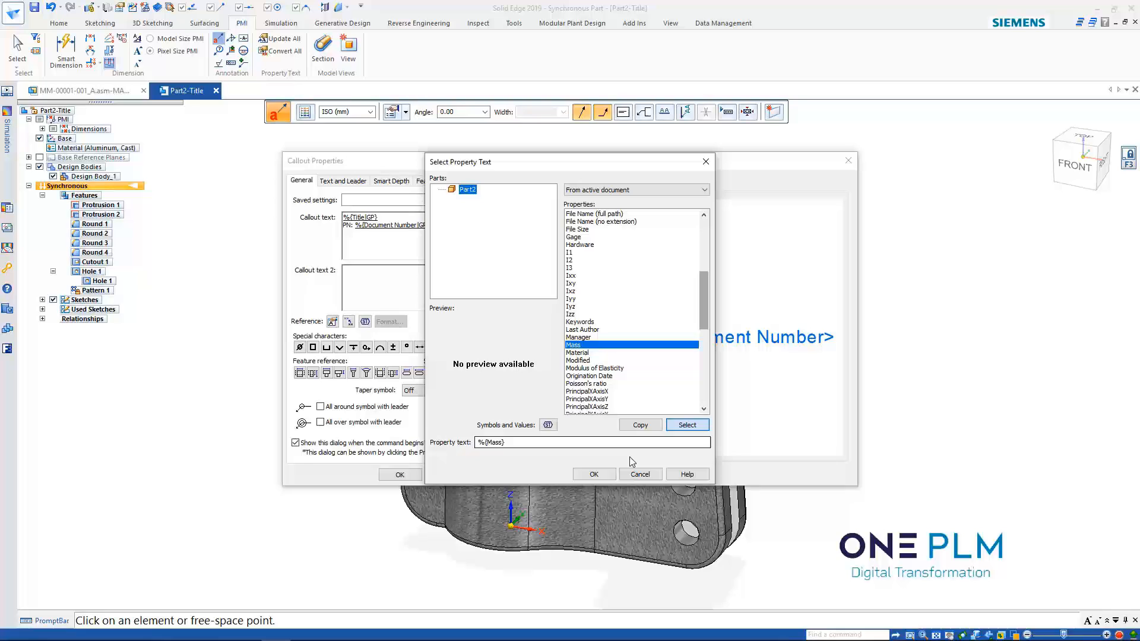
left_click(593, 475)
left_click(399, 475)
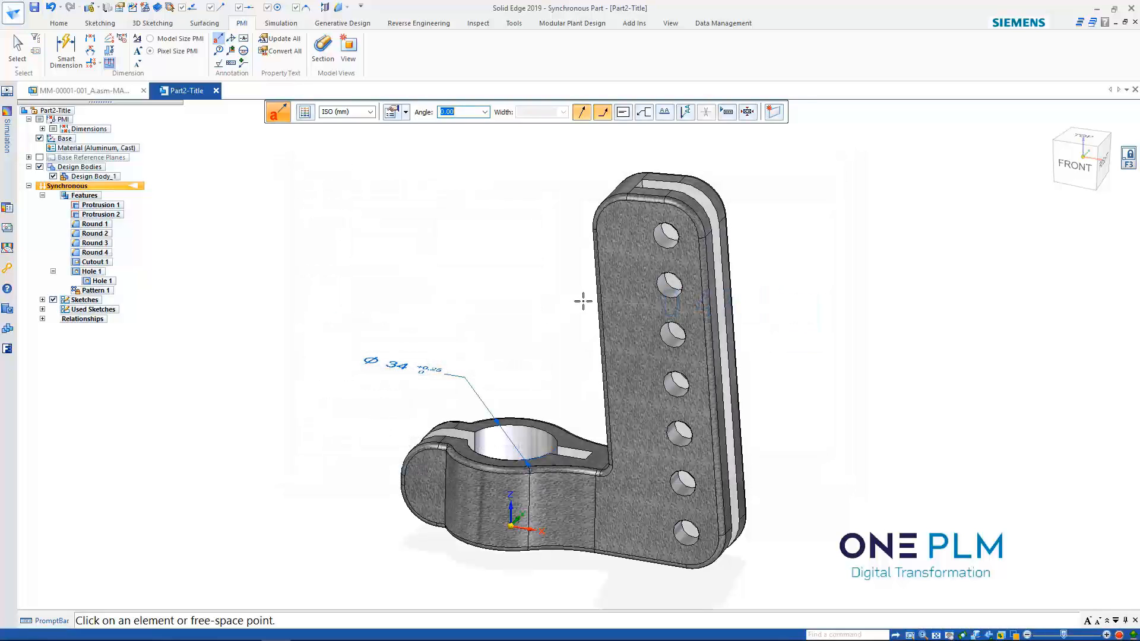
left_click(488, 197)
key("Escape")
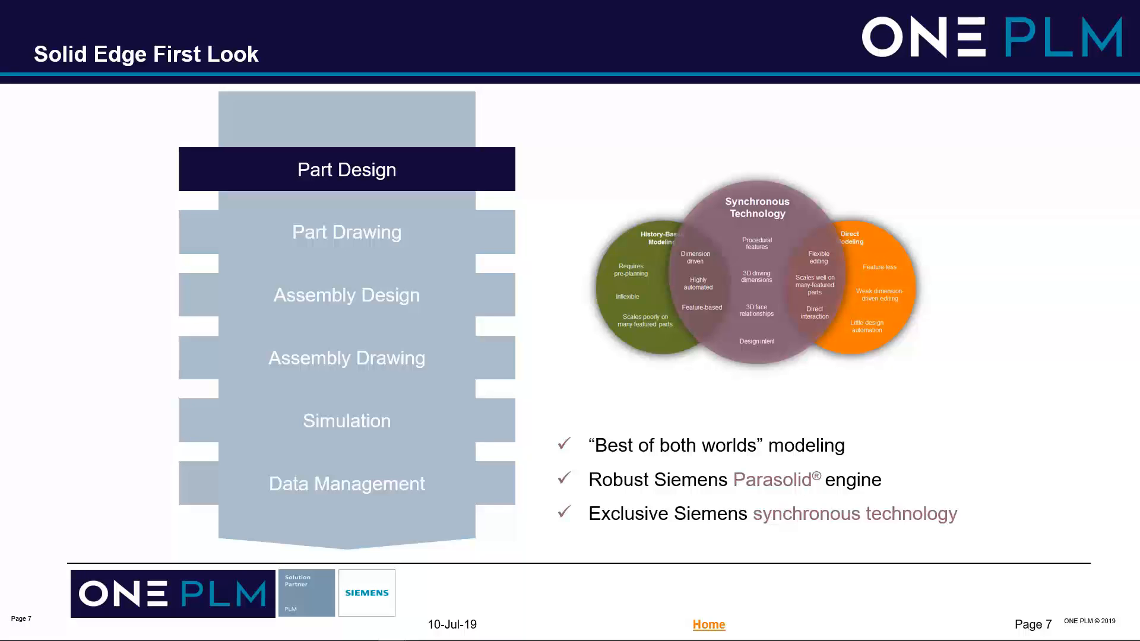
key("Right")
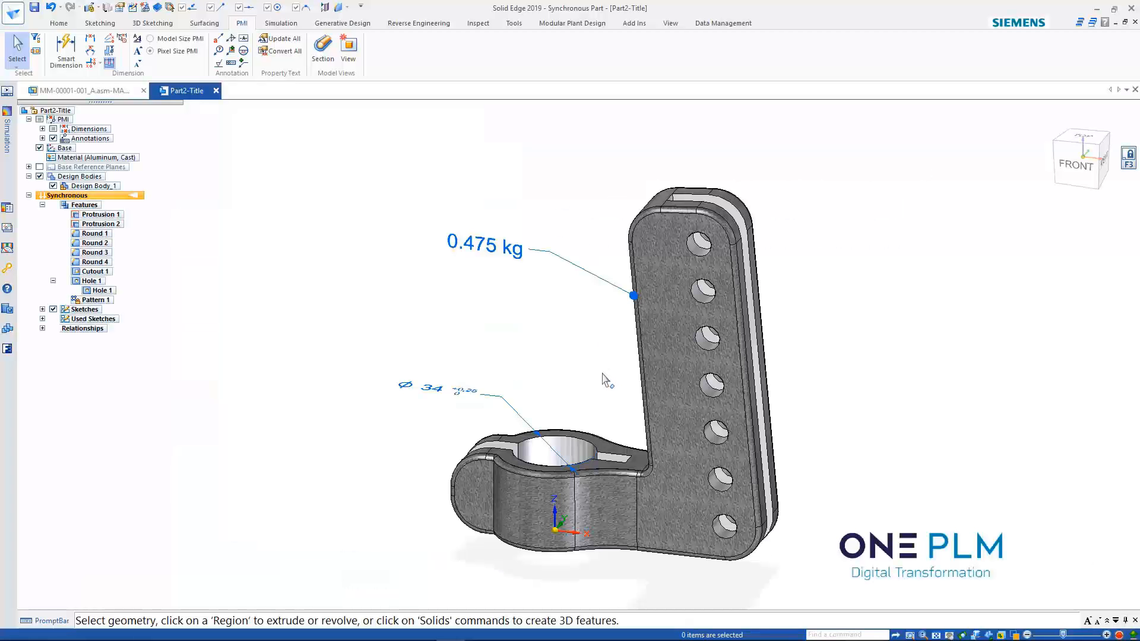
Open the part's file properties, review the general information and accept the dialog.
middle_click_drag(603, 374, 606, 364)
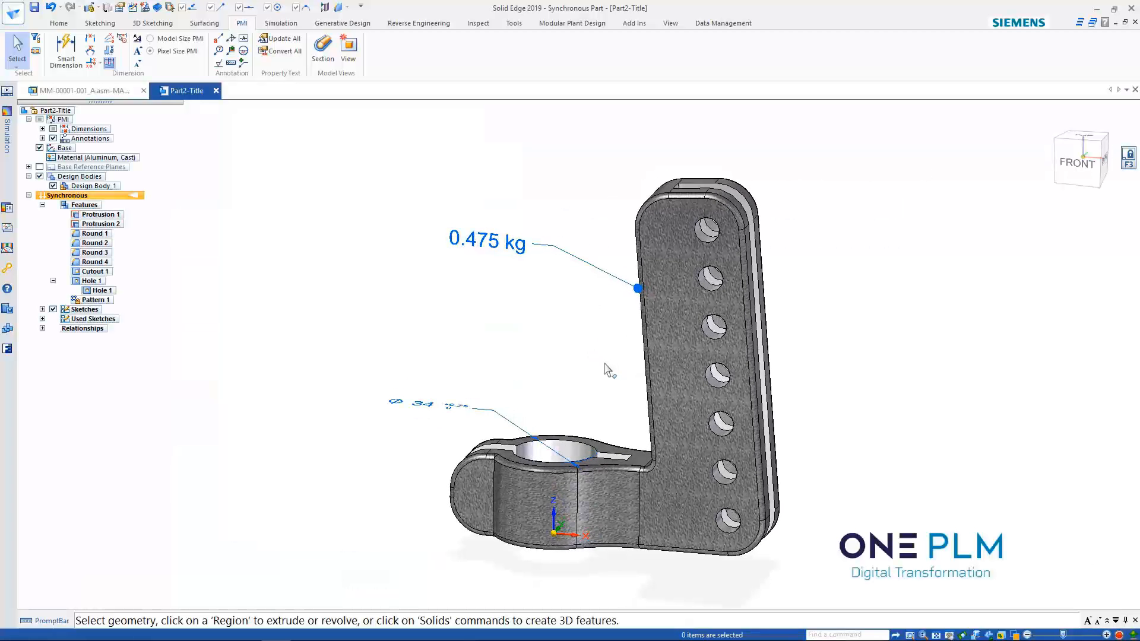
left_click(145, 7)
left_click(557, 356)
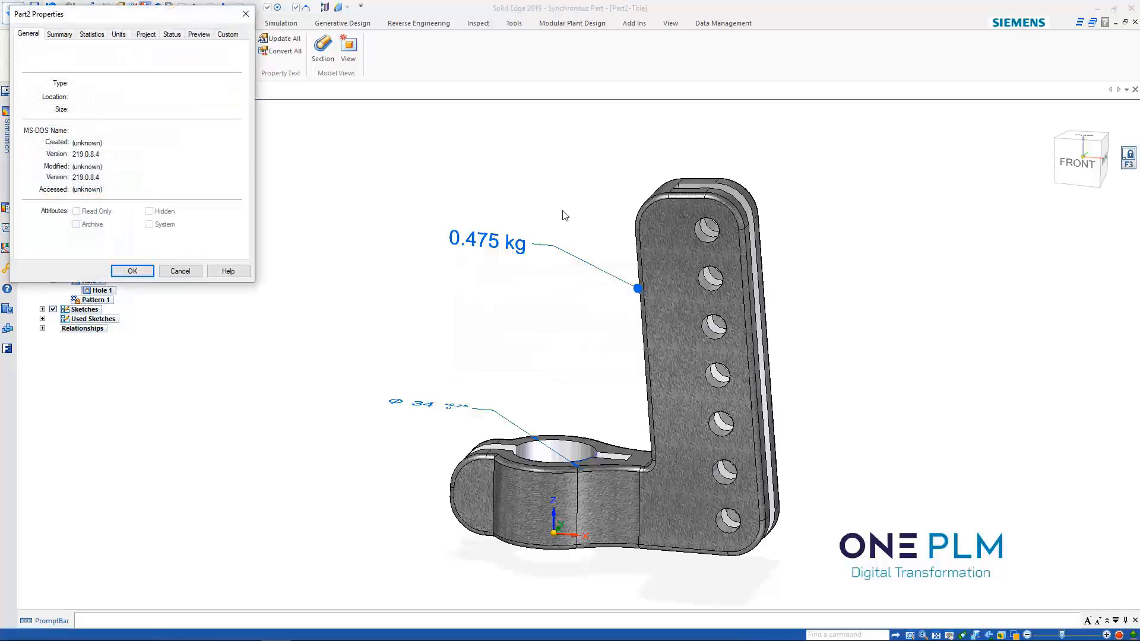
left_click(132, 272)
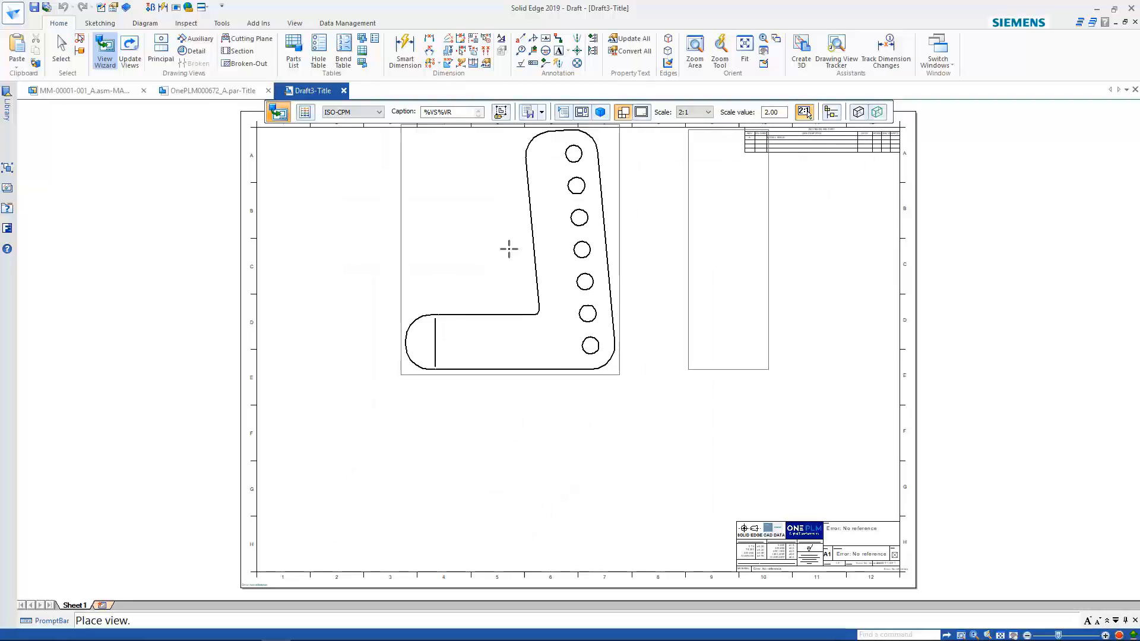
Enable hidden edges for orthographic views and place the clamp arm's front, top, side and isometric views at 1:1 scale.
left_click(563, 112)
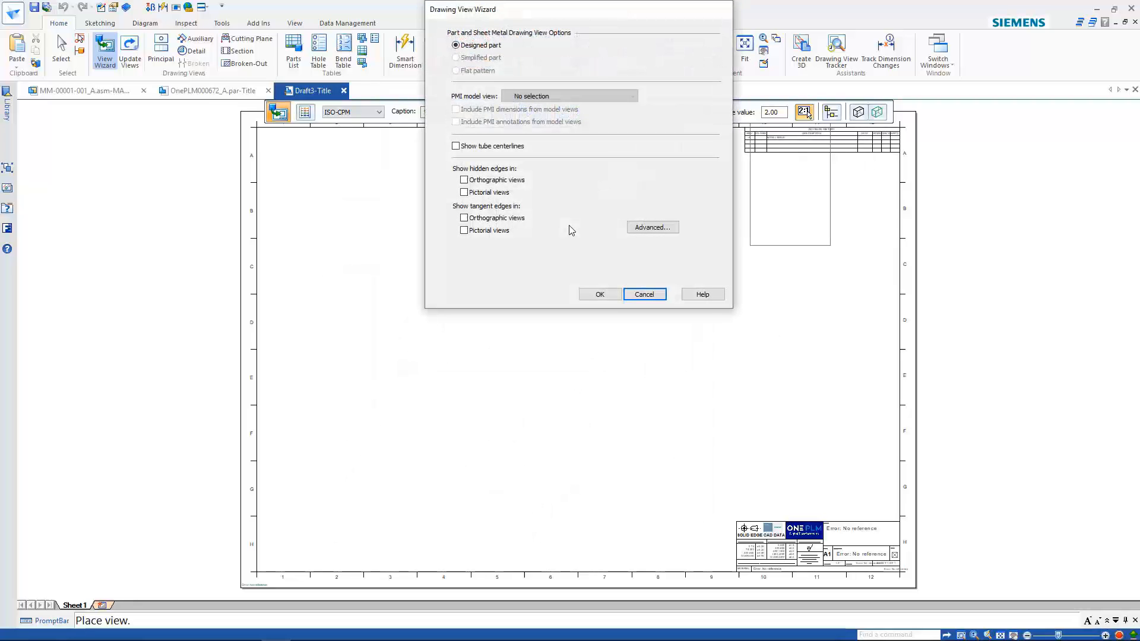
left_click(464, 180)
left_click(598, 294)
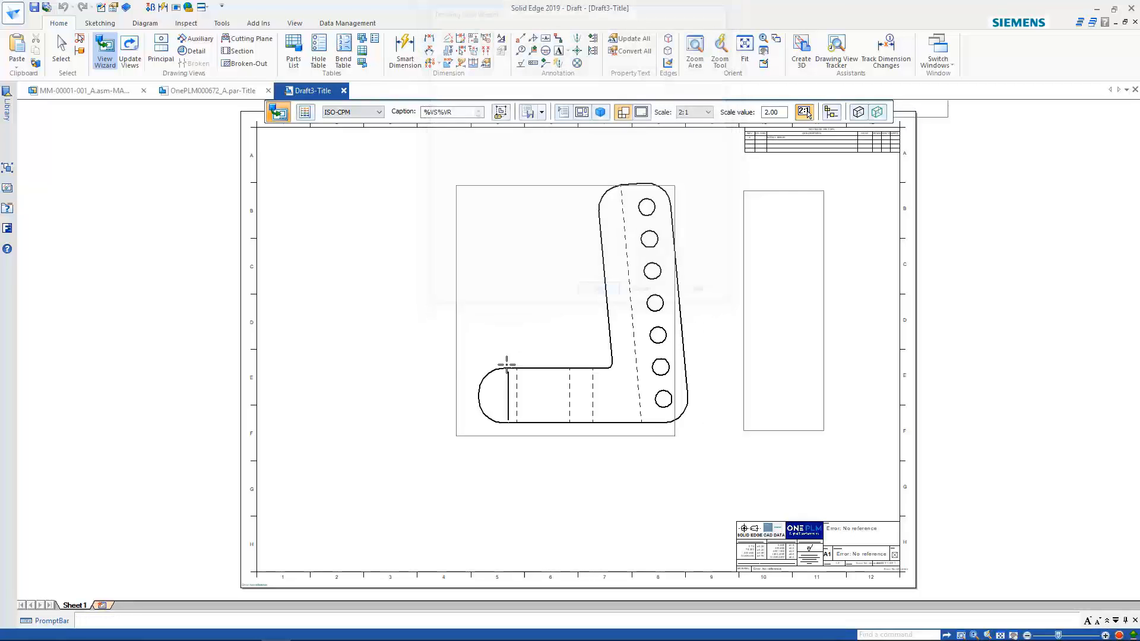
left_click(429, 425)
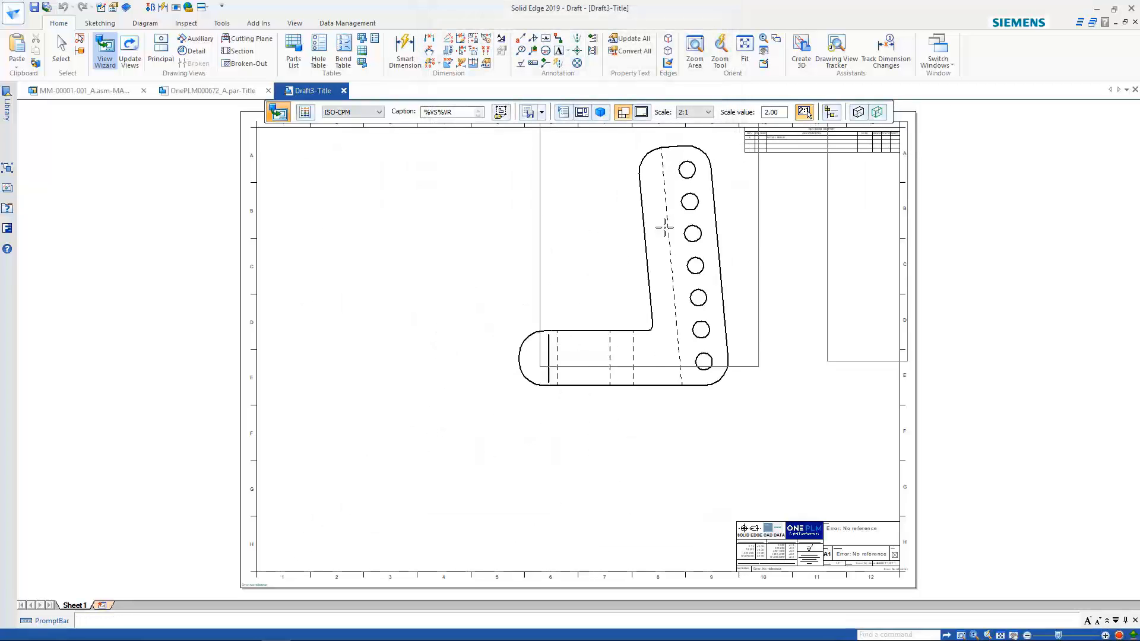
left_click(623, 116)
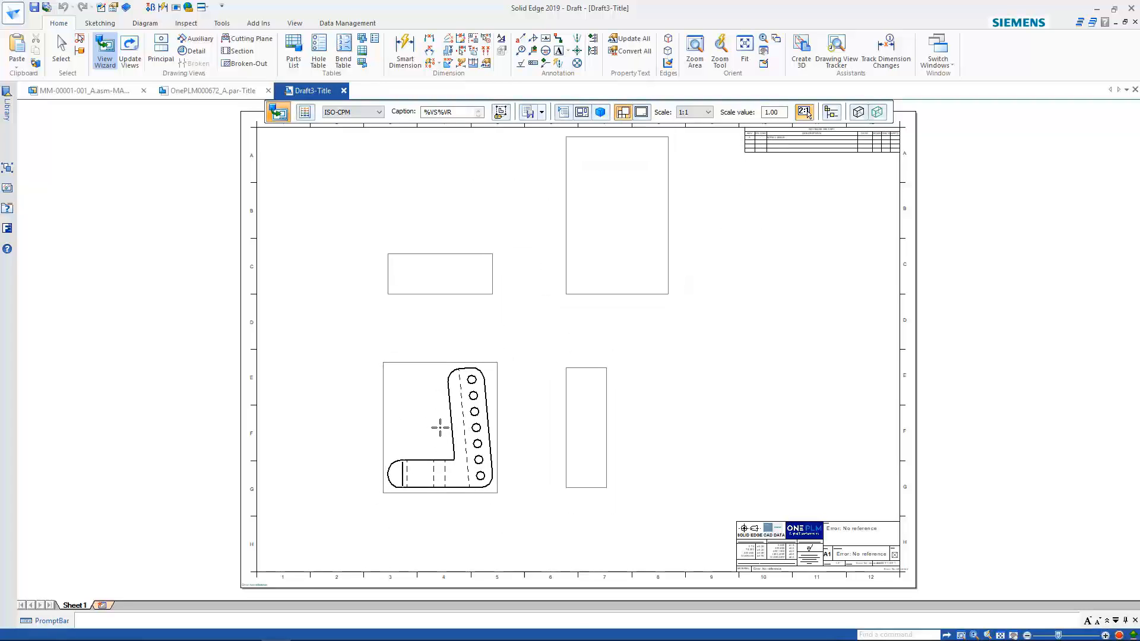
left_click(440, 427)
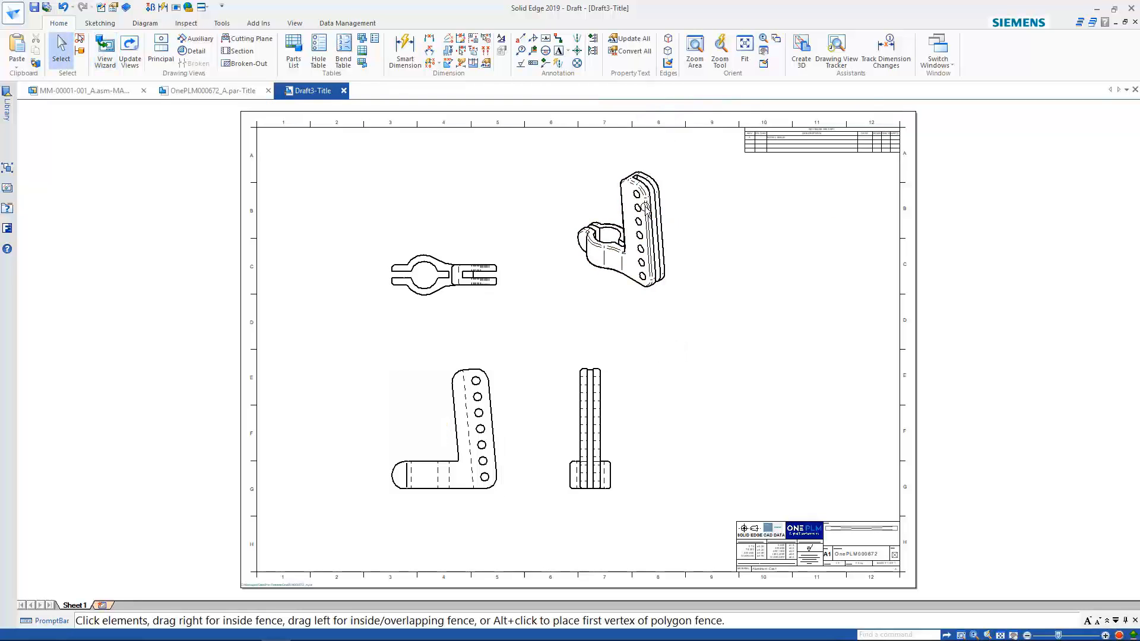
Move the isometric view to the sheet's upper-right area, apply shading with edges and update the view.
left_click_drag(646, 208, 783, 235)
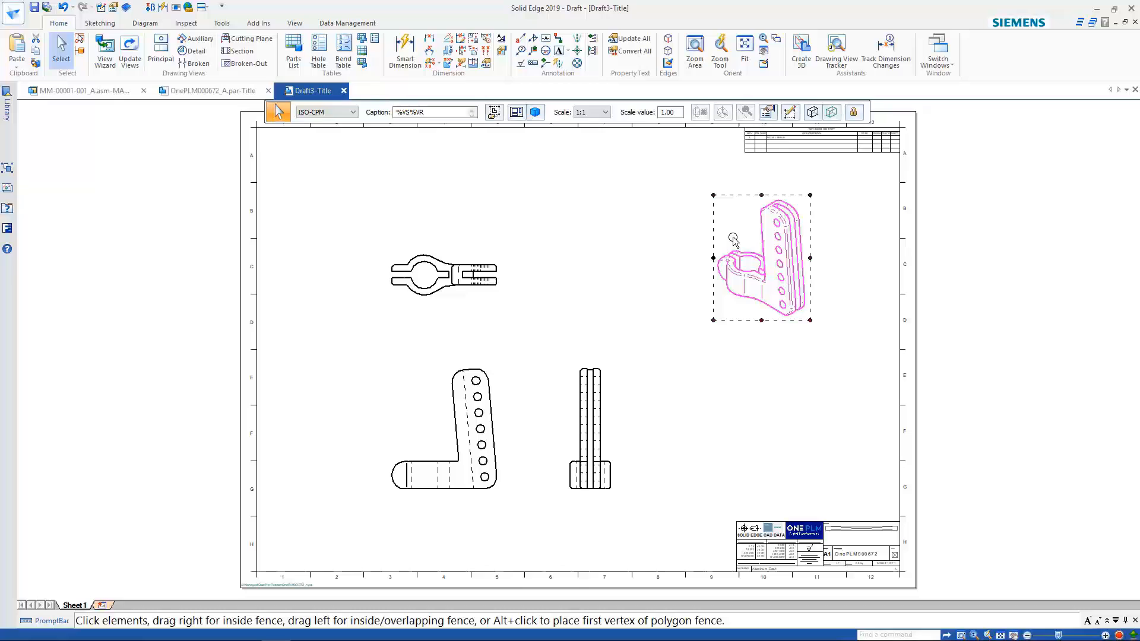
left_click(814, 112)
left_click(853, 178)
left_click(861, 277)
left_click(763, 232)
right_click(763, 233)
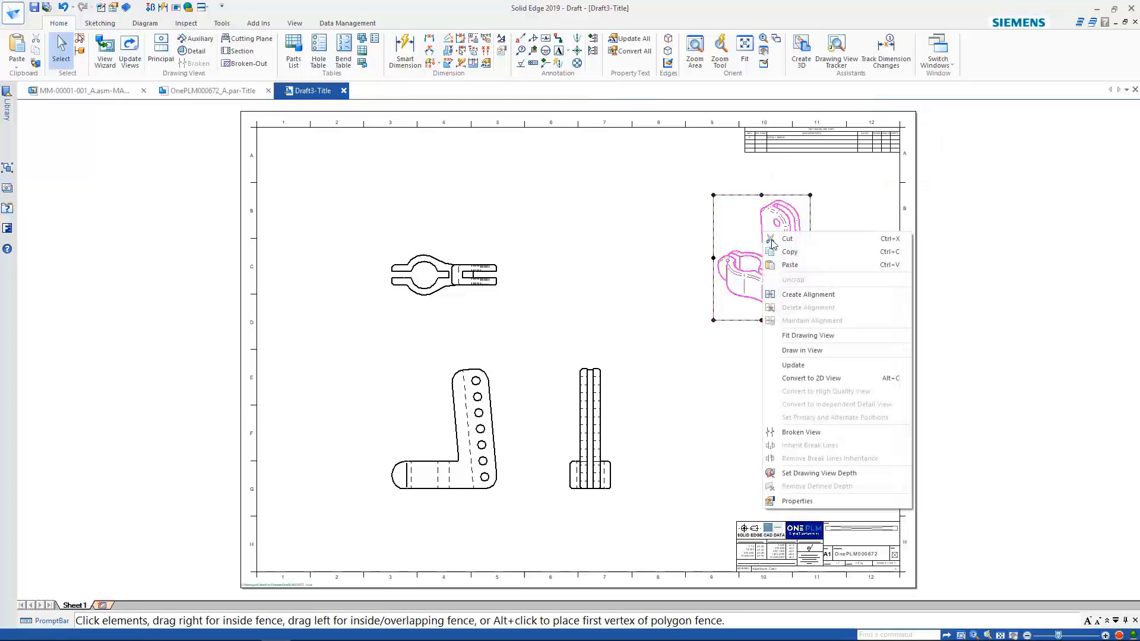
left_click(793, 365)
left_click(783, 236)
scroll(784, 236, "up", 1)
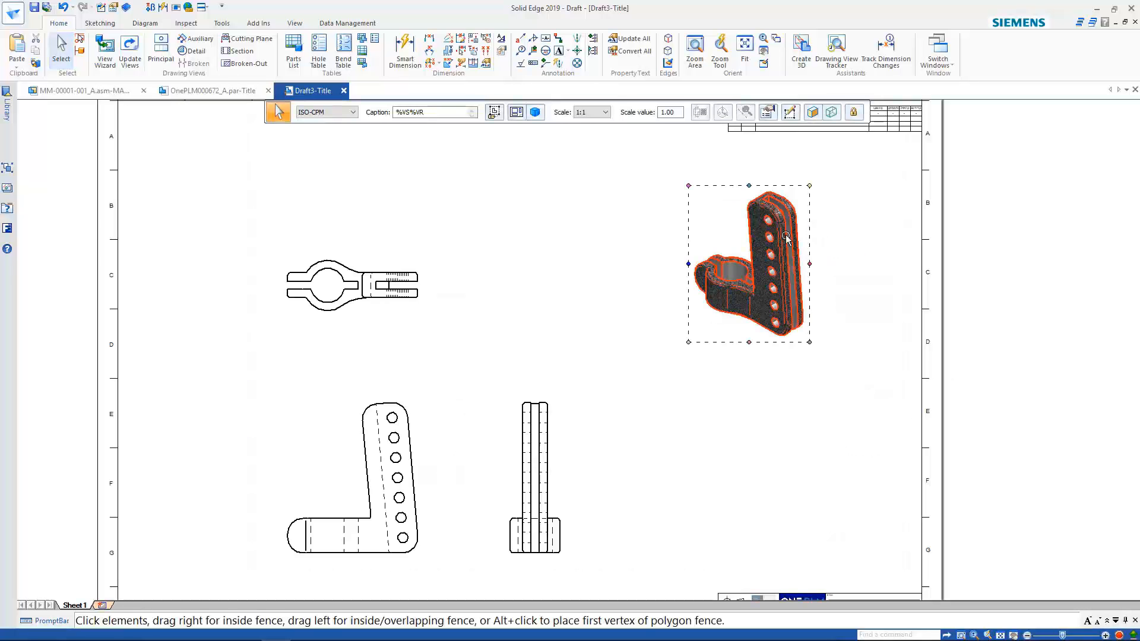
Set the isometric view's scale to 2:1 and reposition it beneath the revision table.
left_click(605, 113)
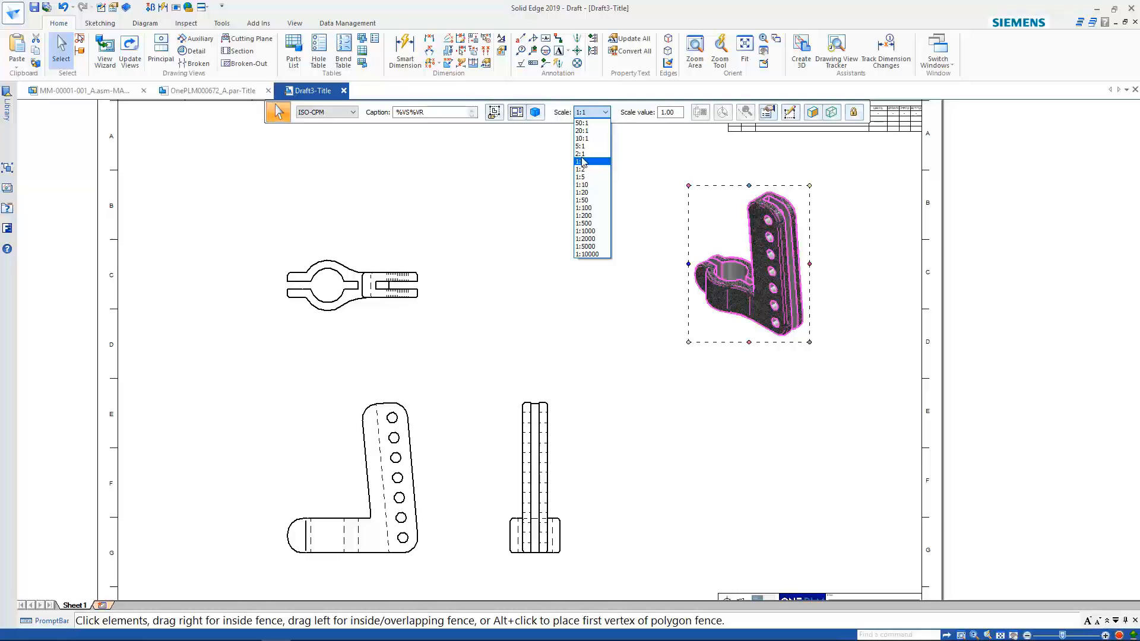
left_click(581, 154)
left_click_drag(726, 313, 763, 348)
left_click(611, 322)
scroll(611, 323, "down", 2)
middle_click_drag(575, 321, 659, 273)
Try the front view at 1:2 and 2:1 scale, and undo both scale changes.
left_click(564, 351)
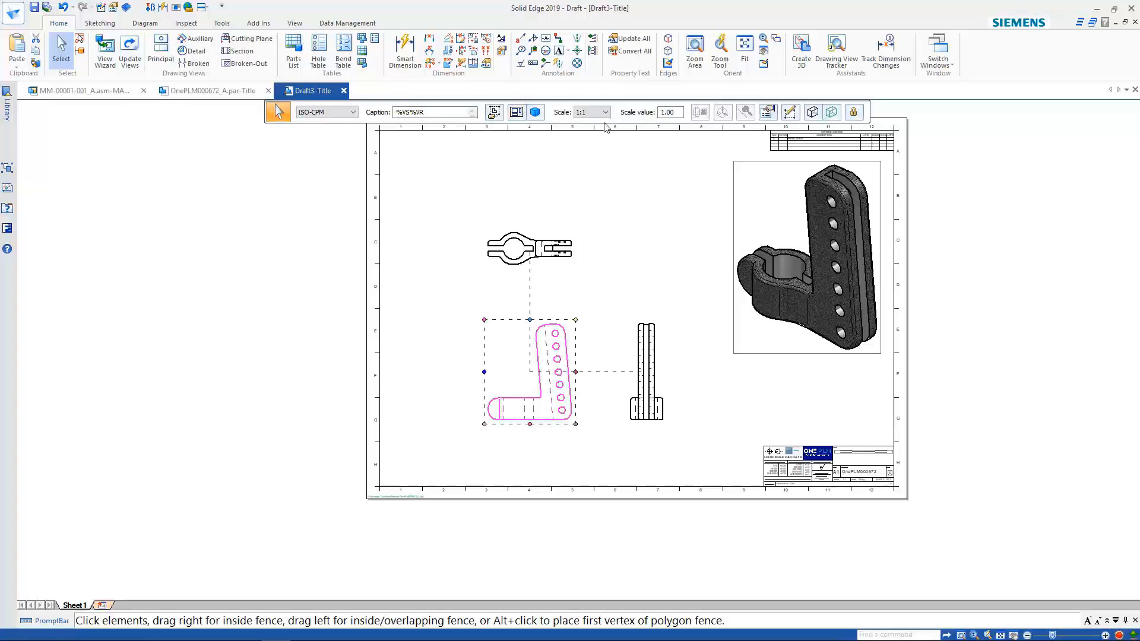
left_click(605, 113)
left_click(582, 170)
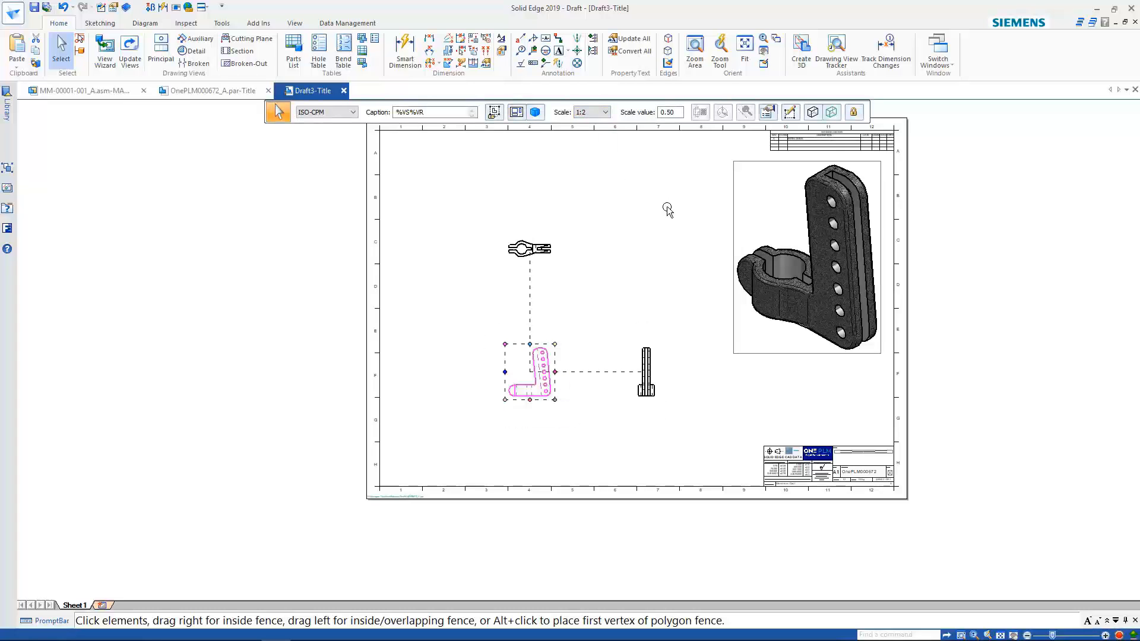
left_click(605, 112)
left_click(588, 147)
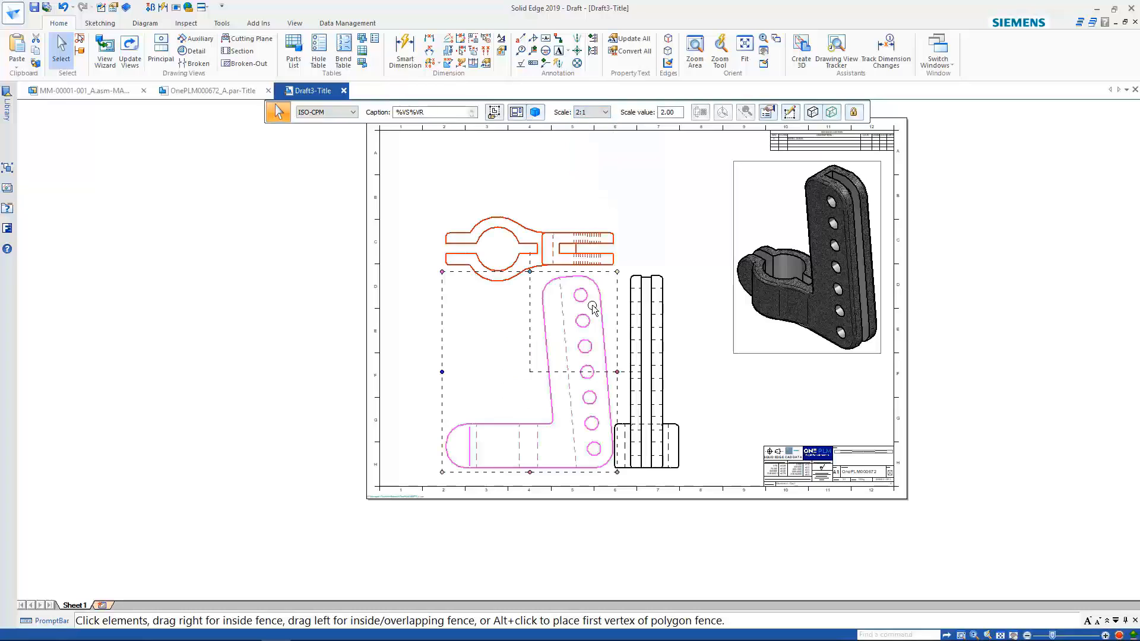
key("ctrl+z")
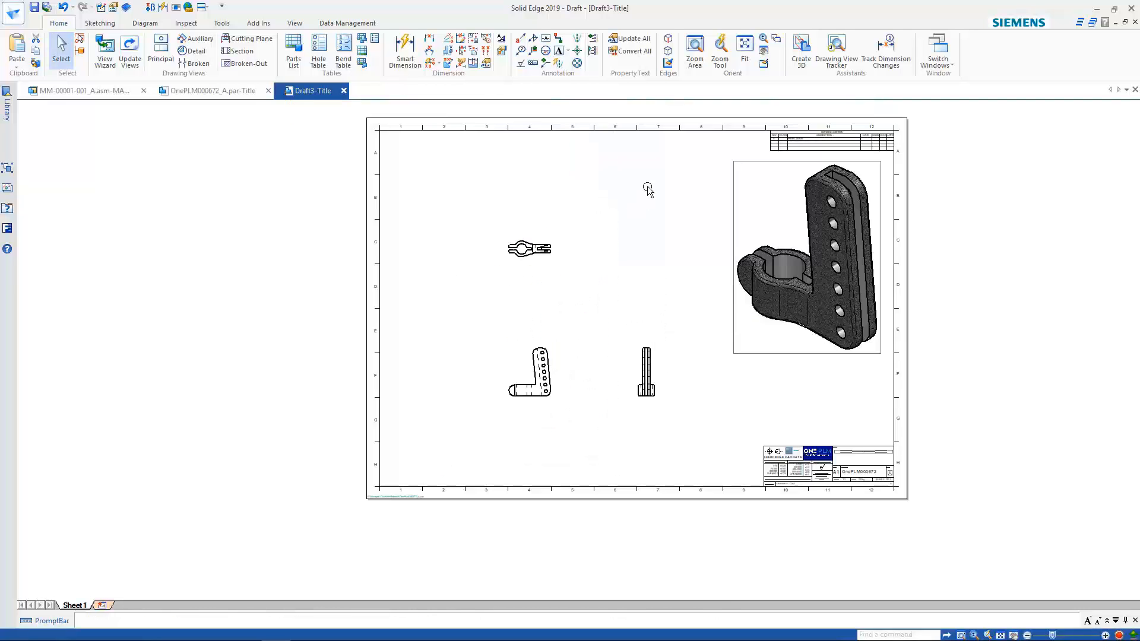
key("ctrl+z")
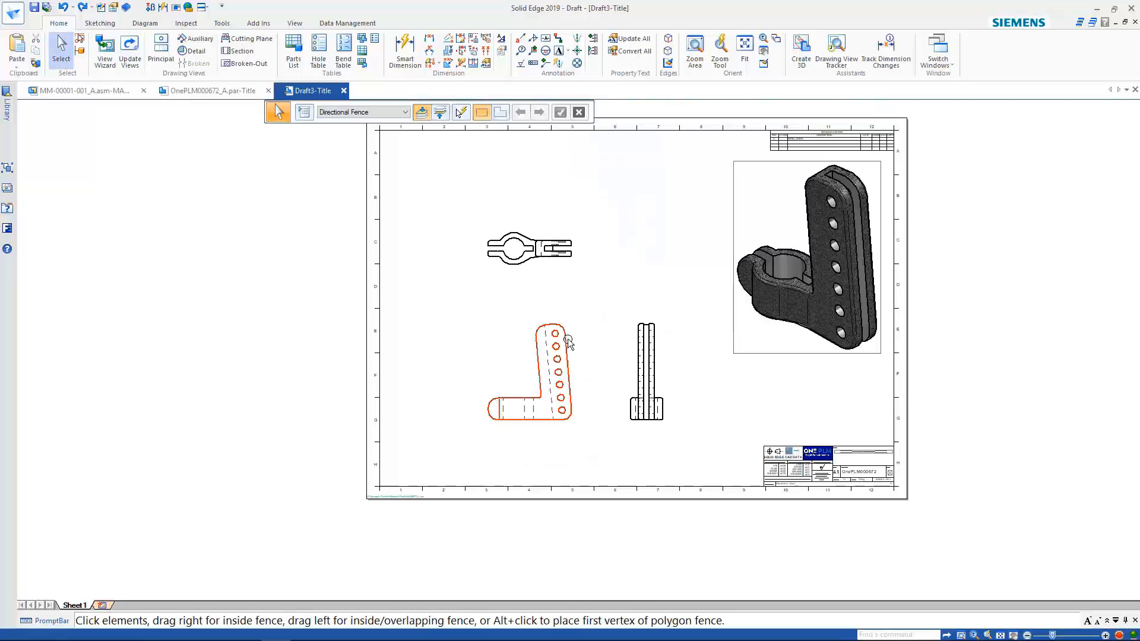
Shift the front view slightly towards the side view, and delete the side view from the sheet.
left_click_drag(566, 338, 577, 326)
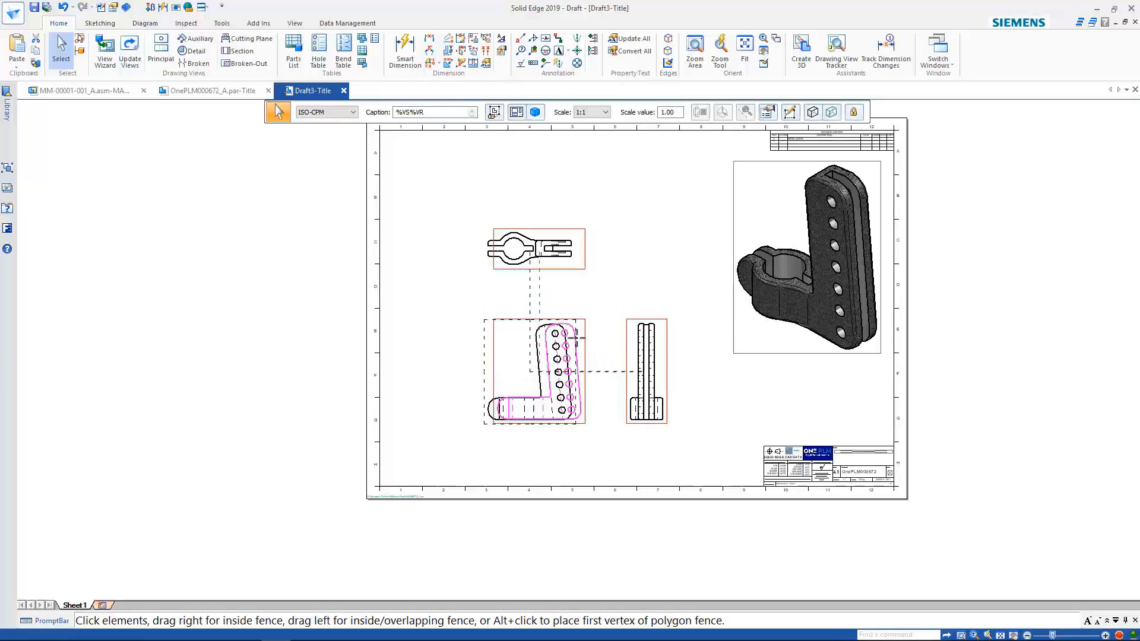
left_click(641, 295)
scroll(623, 293, "up", 2)
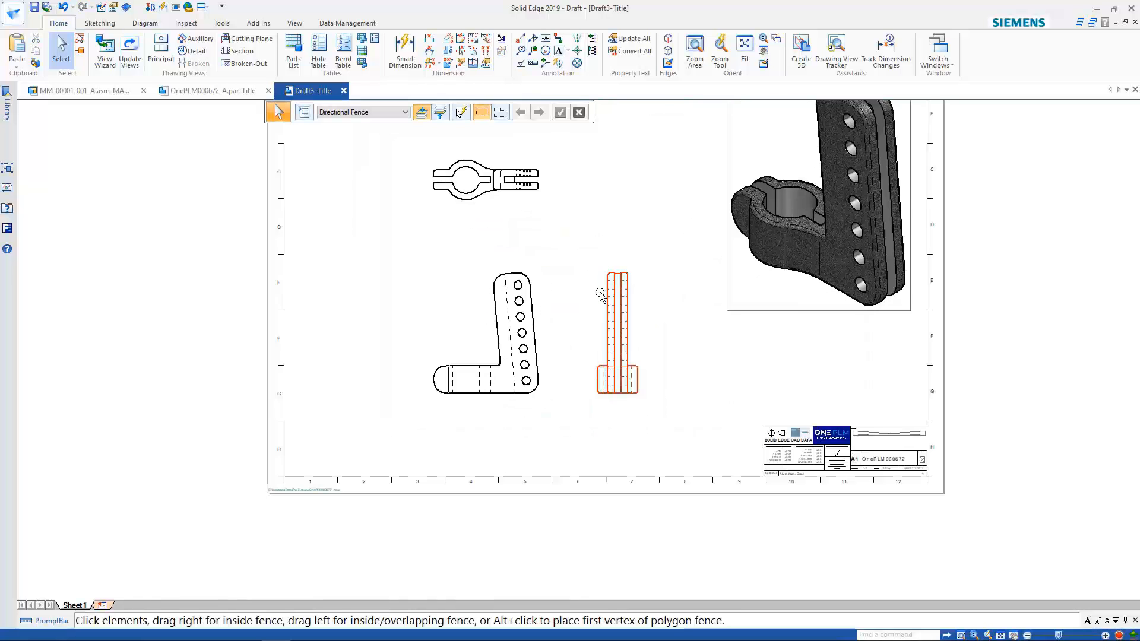
key("Delete")
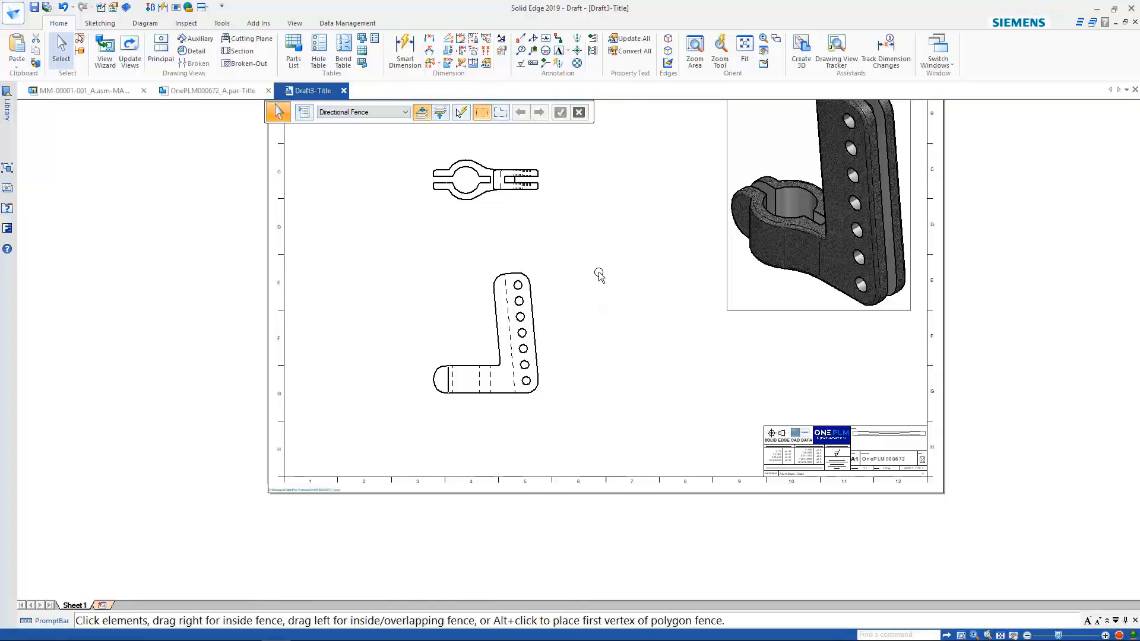
Retrieve the model dimensions into the top view and the front view.
middle_click_drag(596, 260, 616, 298)
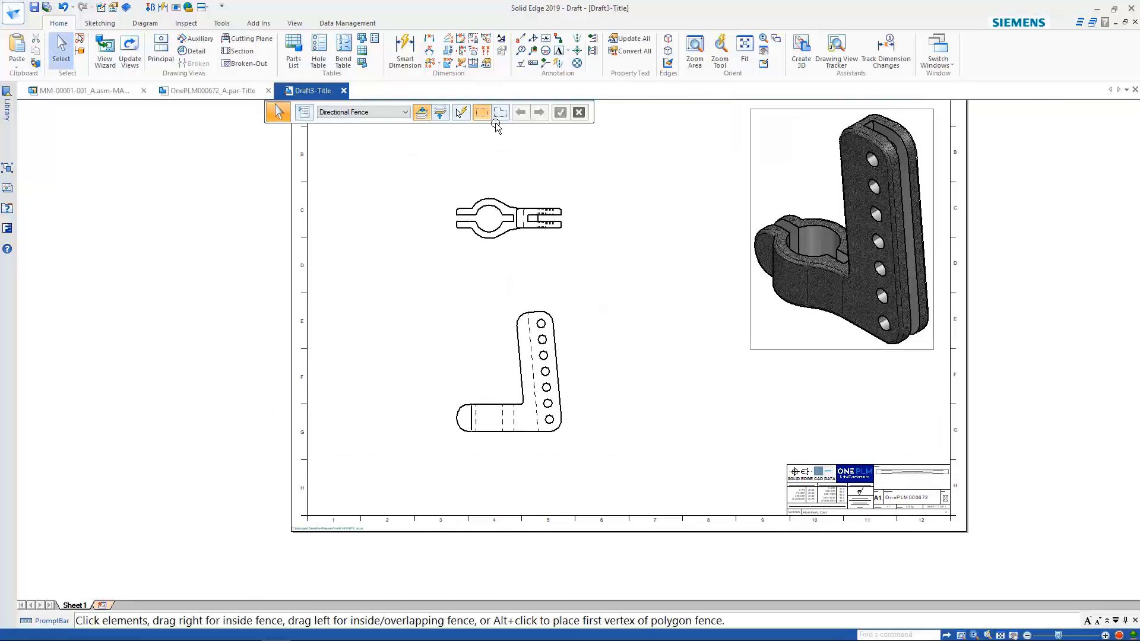
left_click(463, 67)
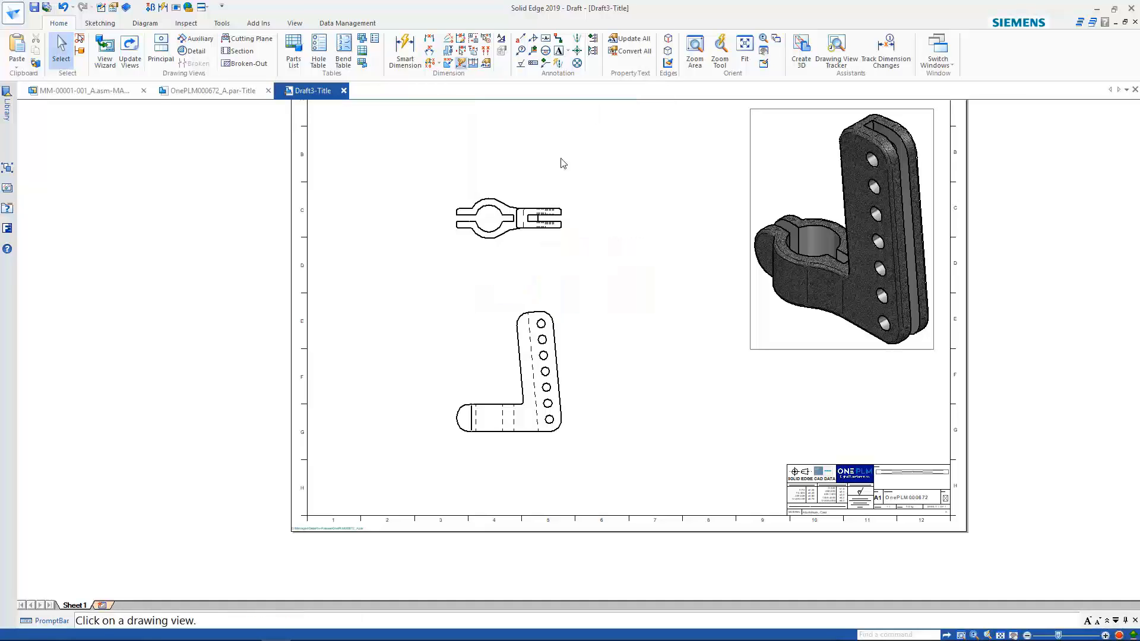
left_click(518, 204)
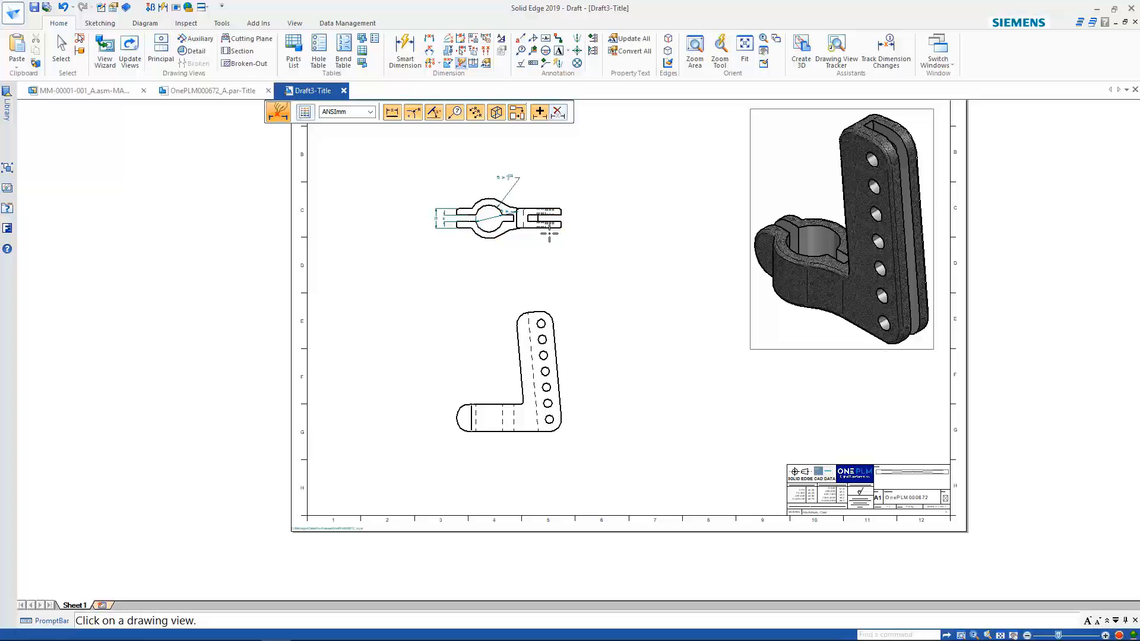
left_click(552, 346)
scroll(590, 341, "up", 4)
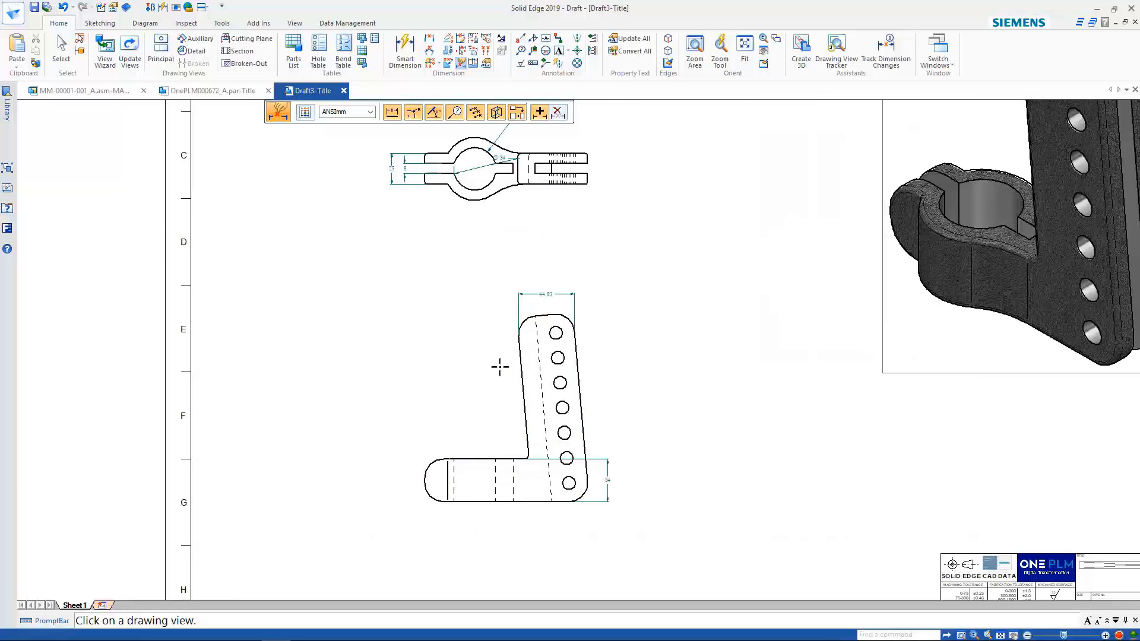
scroll(500, 366, "up", 1)
key("Escape")
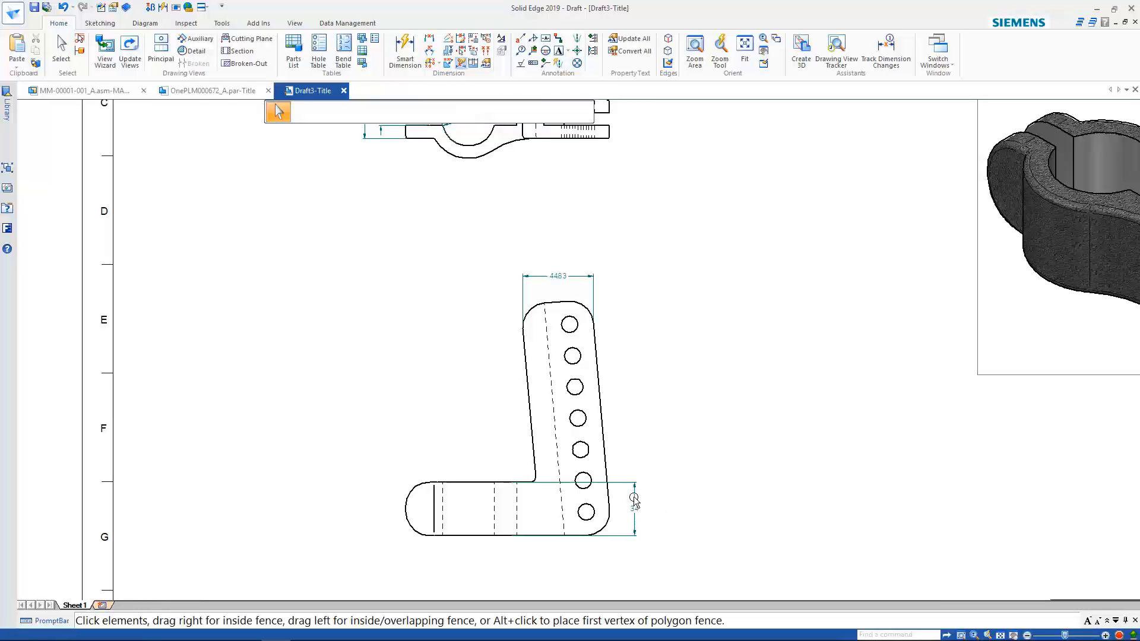
Move the horizontal arm's height dimension in the front view to the arm's rounded end.
left_click_drag(636, 505, 355, 500)
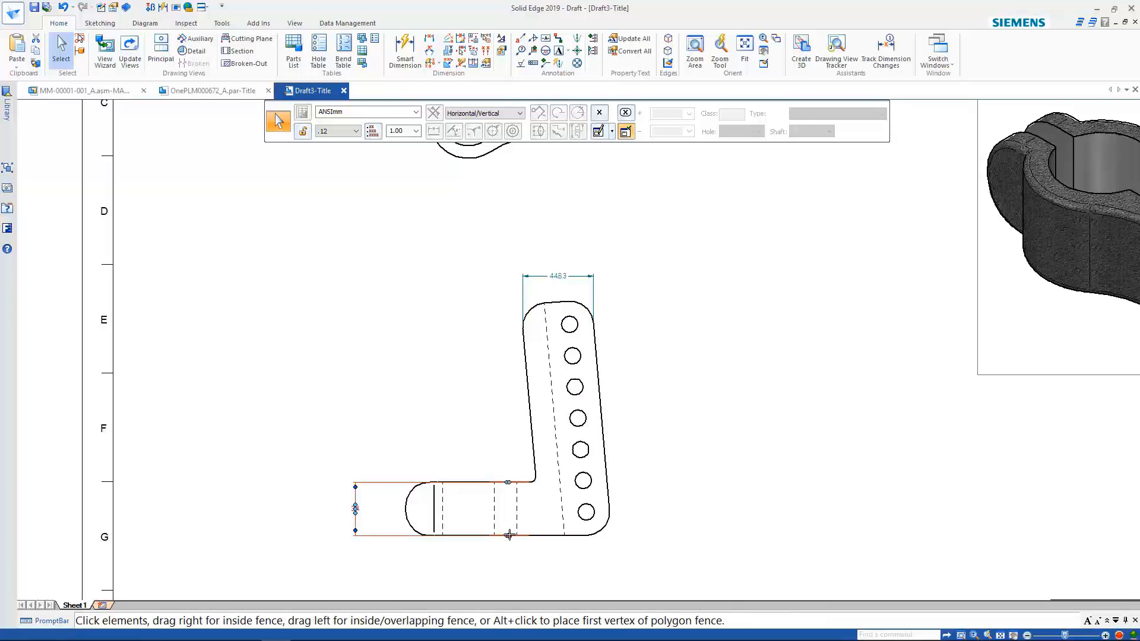
left_click(442, 432)
scroll(442, 427, "down", 1)
middle_click_drag(439, 419, 451, 464)
scroll(445, 409, "down", 1)
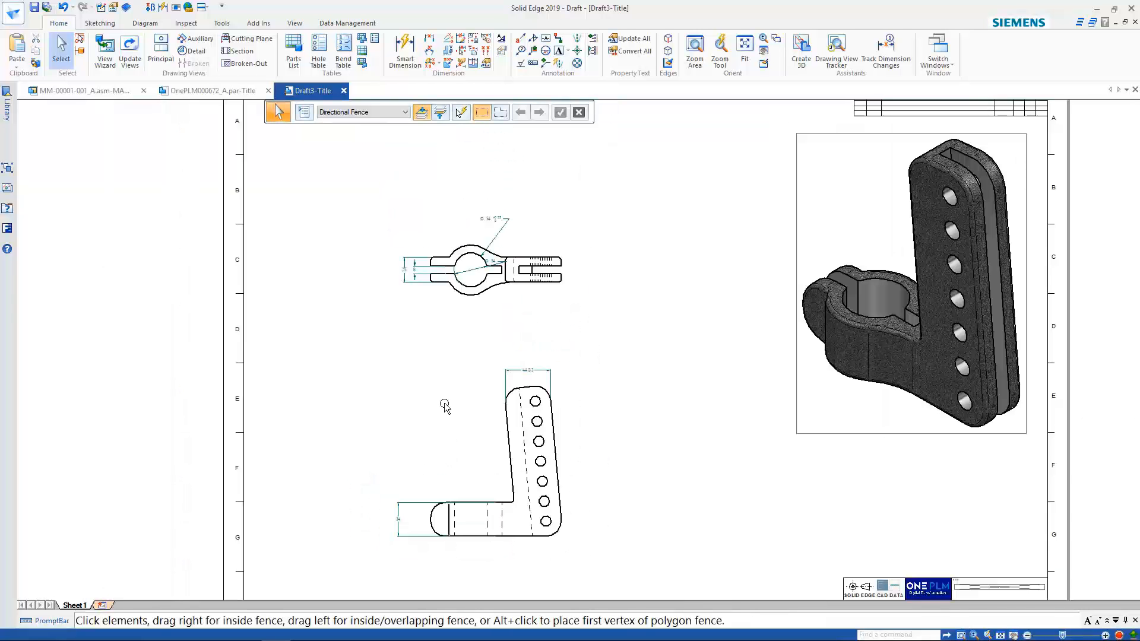
Reposition the toleranced bore diameter dimension in the top view and delete the duplicate untoleranced diameter dimension.
scroll(446, 229, "up", 1)
scroll(447, 232, "up", 2)
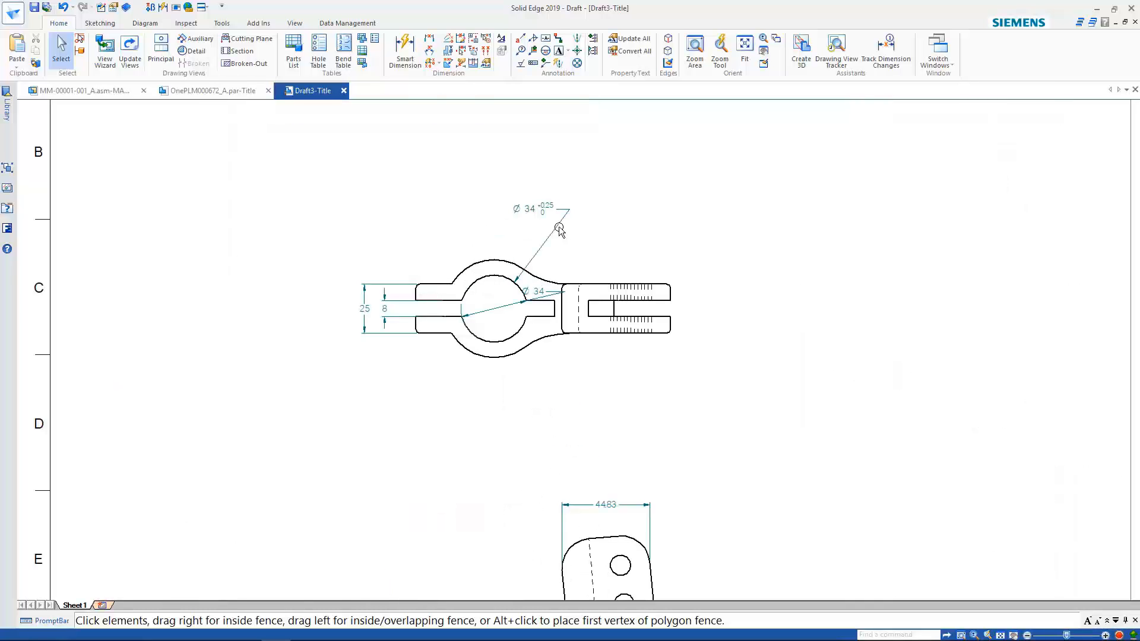
left_click(555, 226)
left_click_drag(580, 212, 612, 213)
left_click(513, 305)
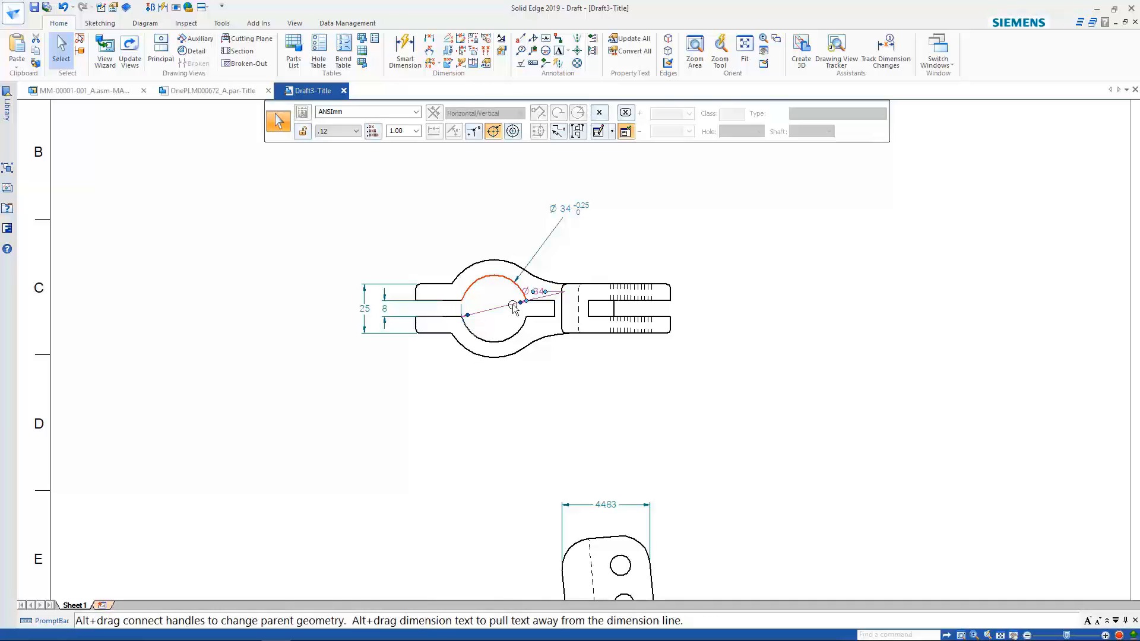
key("Delete")
Dimension the clamp arm's overall horizontal length below the front view, from the rounded end to the opposite outer corner arc.
mouse_move(571, 246)
middle_mouse_down()
mouse_move(514, 224)
mouse_move(503, 188)
middle_mouse_up()
scroll(590, 298, "down", 2)
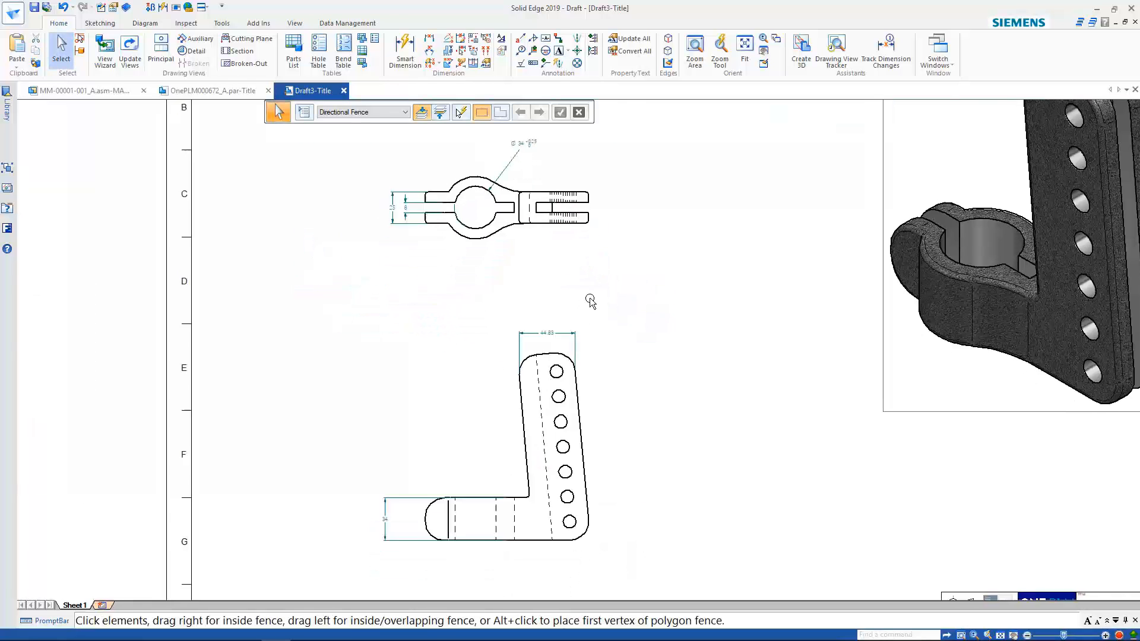
left_click(405, 50)
scroll(442, 539, "up", 2)
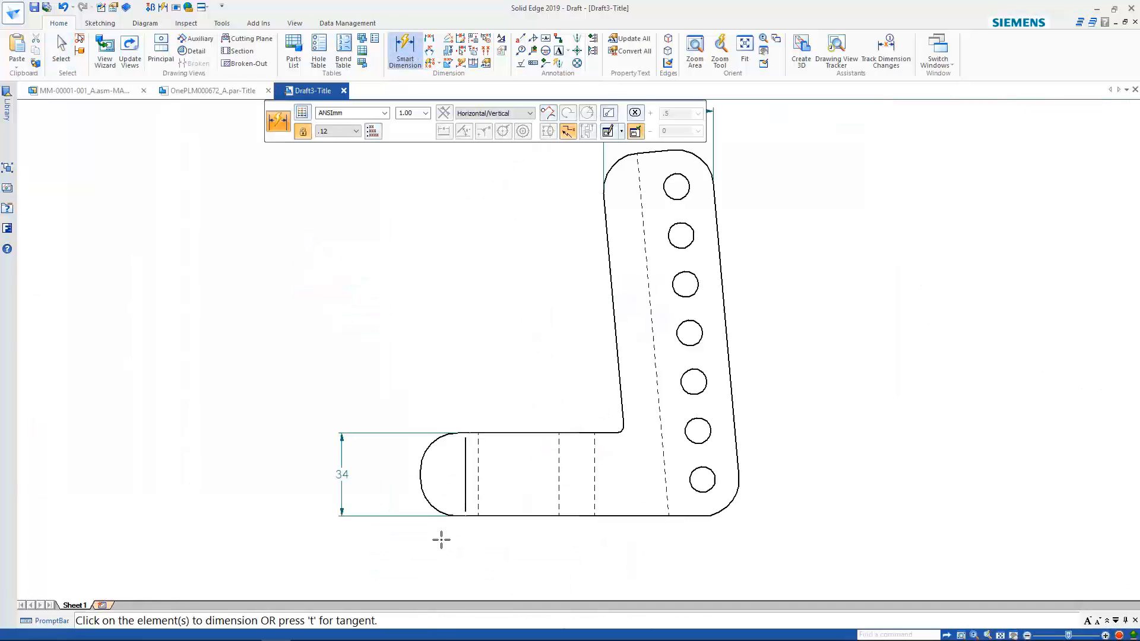
left_click(420, 480)
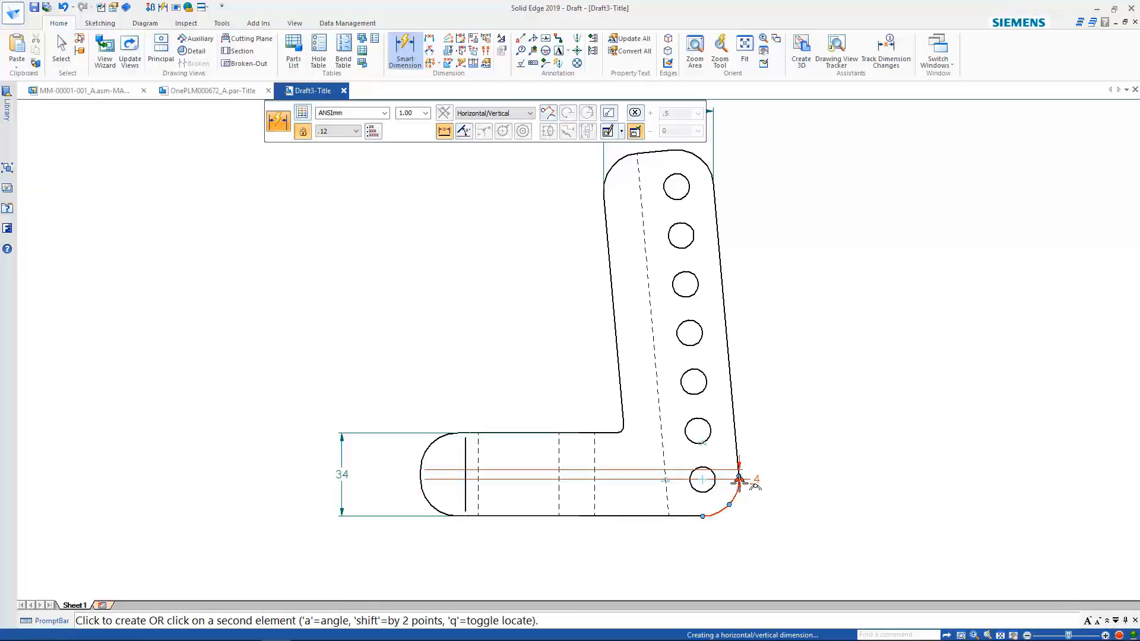
left_click(739, 480)
left_click(659, 540)
scroll(653, 516, "down", 2)
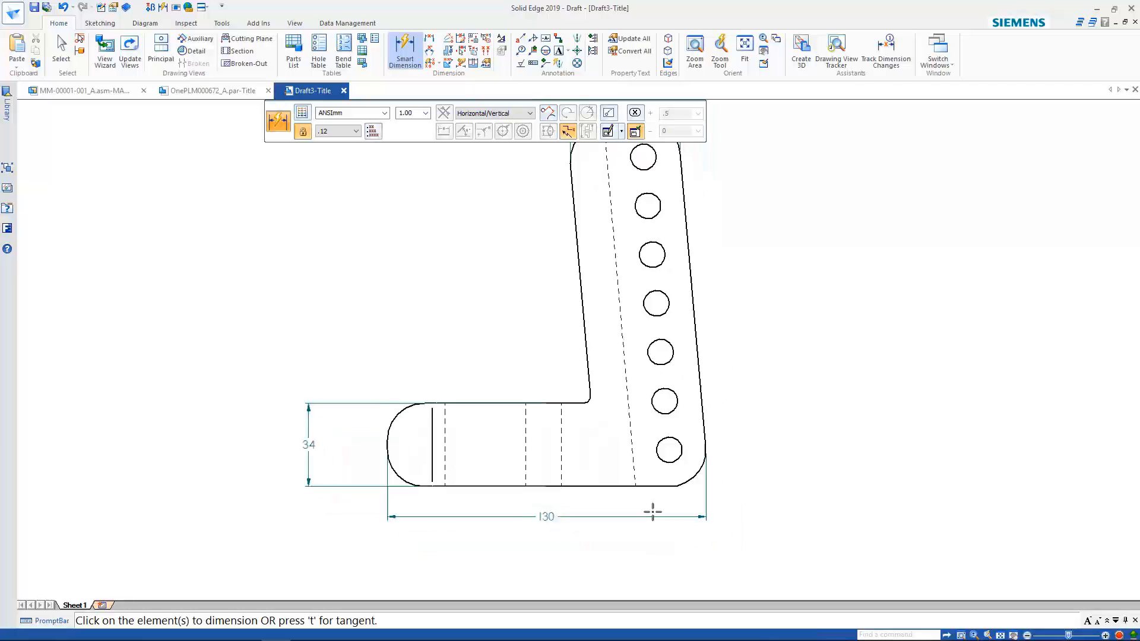
Add a diameter callout to the lowest hole of the upright arm in the front view, placed outside the lower corner.
scroll(654, 520, "down", 2)
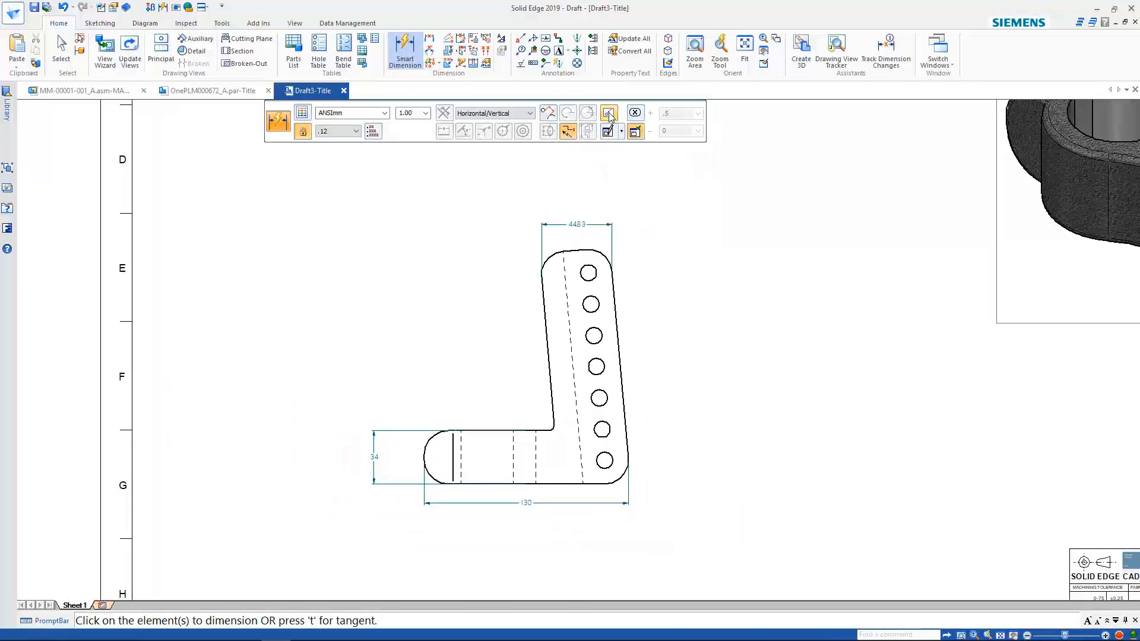
left_click(613, 462)
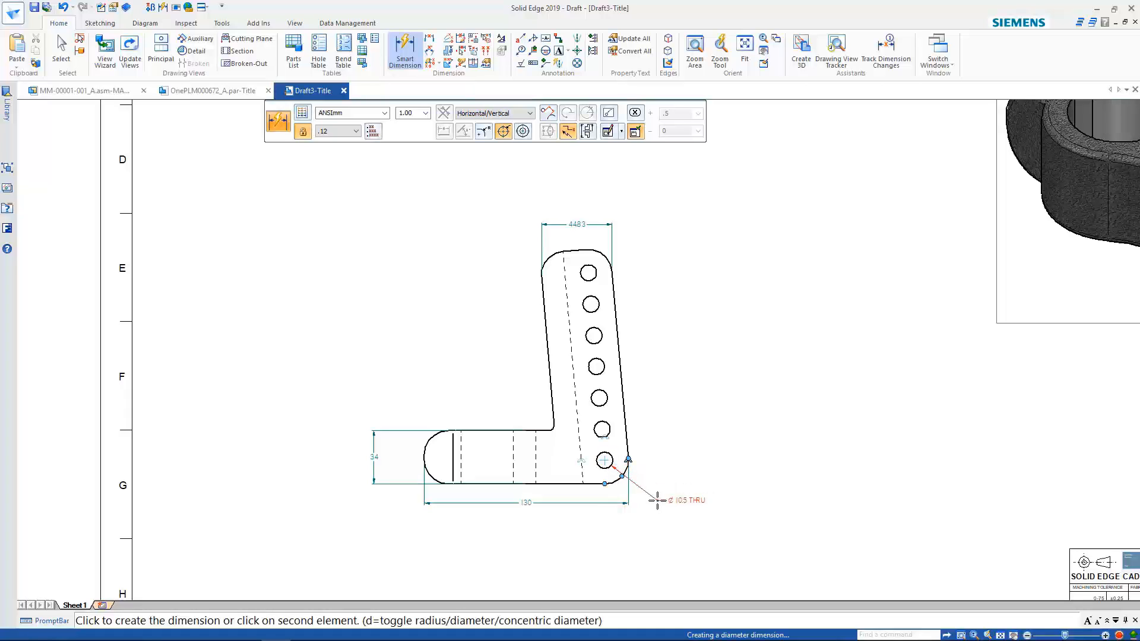
left_click(654, 500)
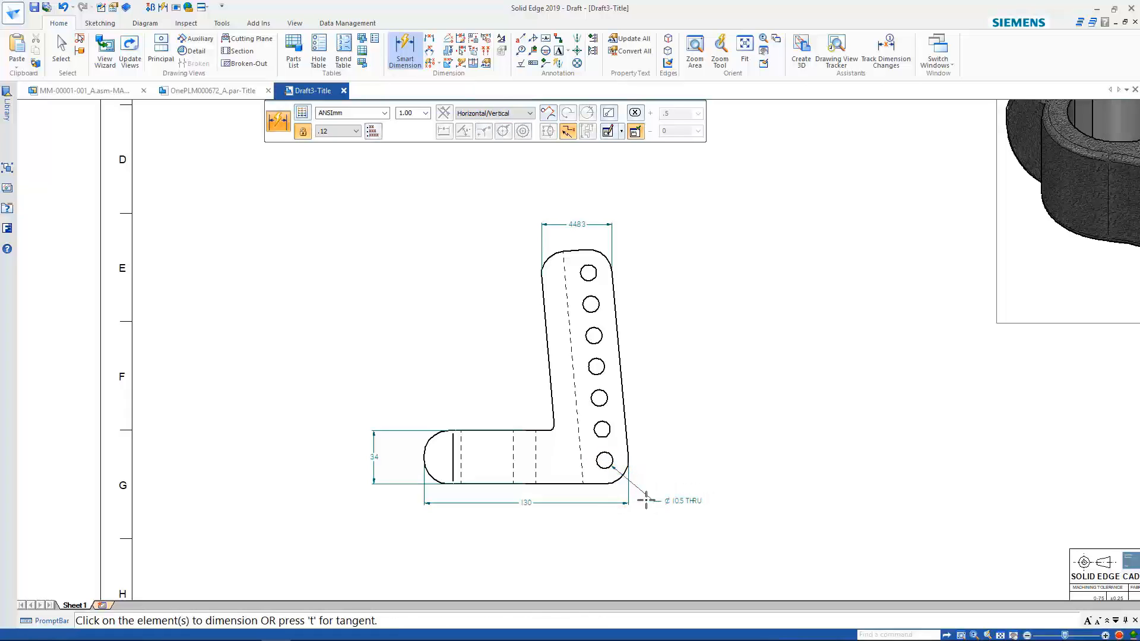
key("Escape")
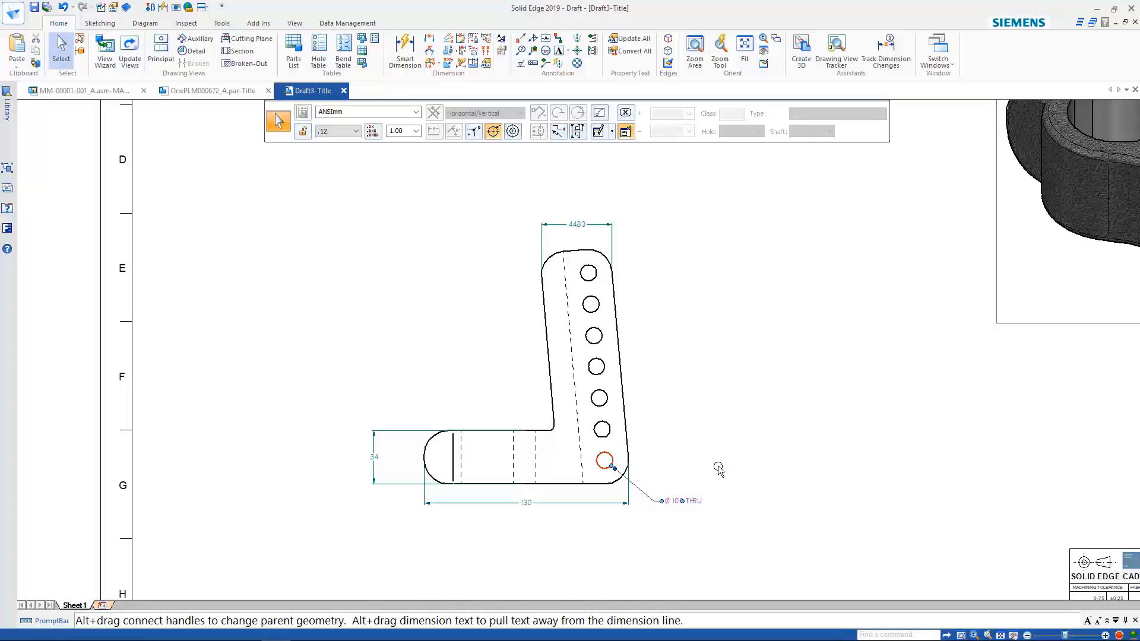
Add the suffix "x %QA" to the hole diameter callout, using the Quantity - All hole value.
left_click(598, 131)
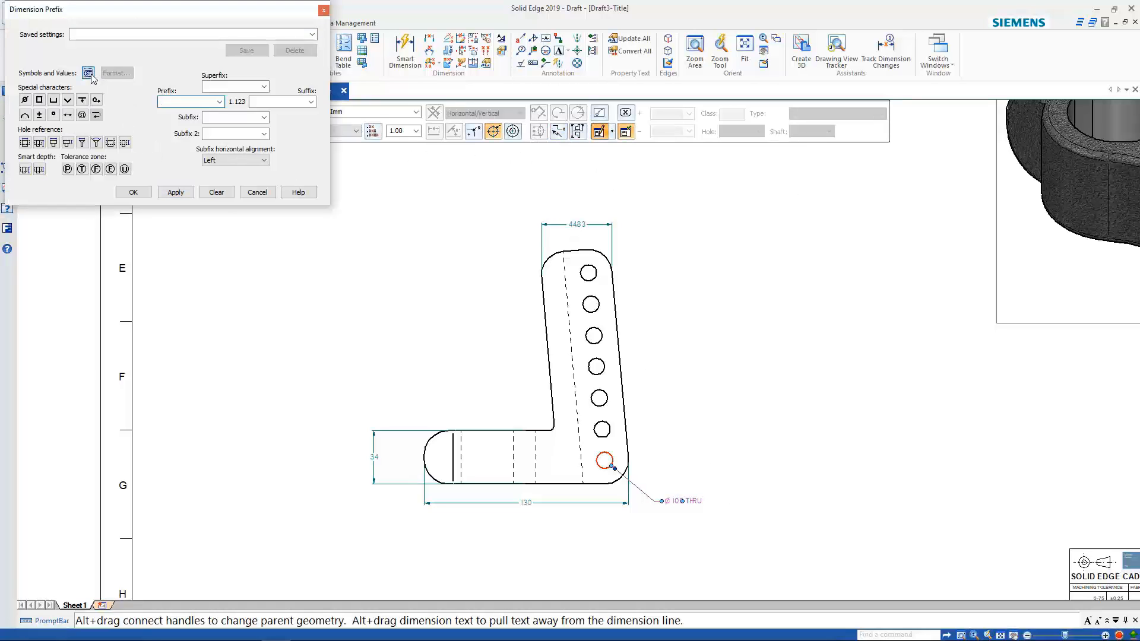
left_click(88, 73)
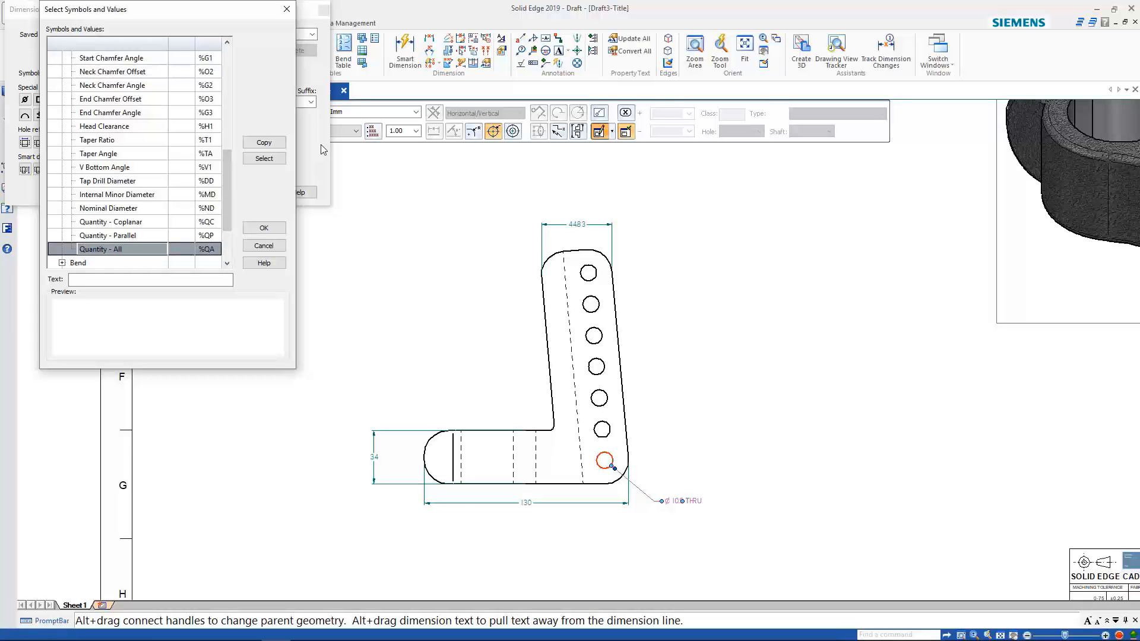
left_click(264, 159)
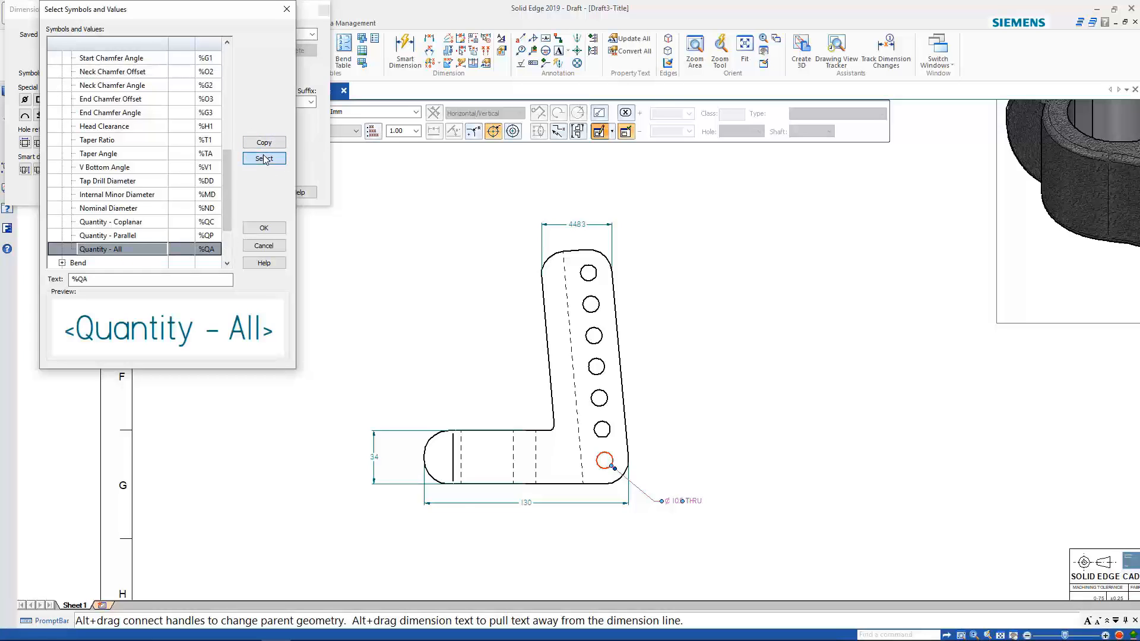
left_click(264, 228)
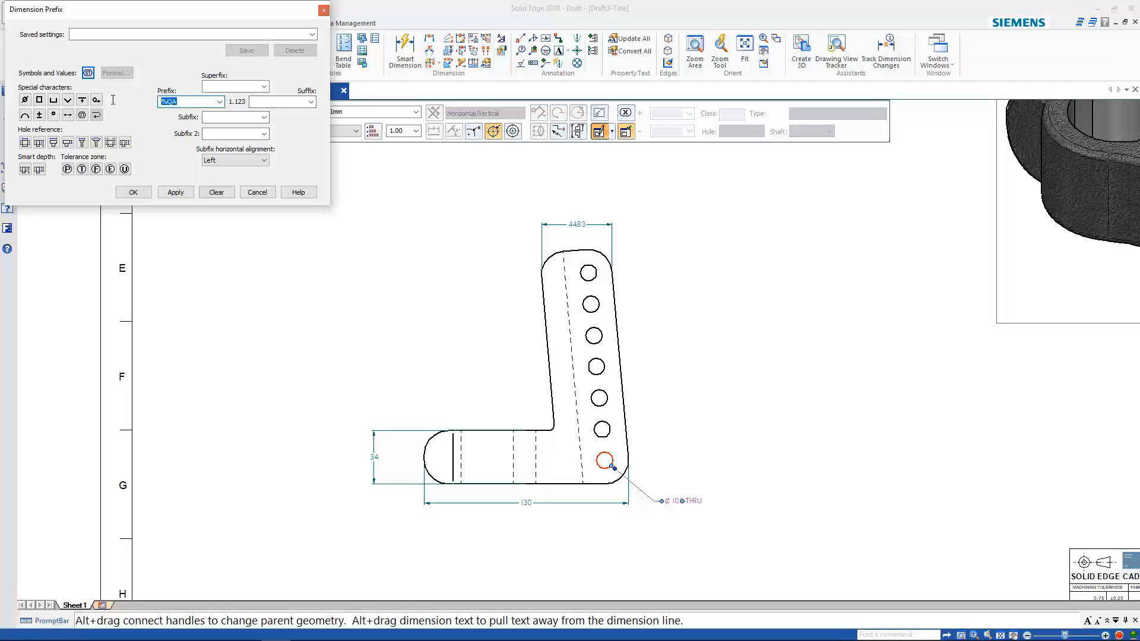
left_click(261, 103)
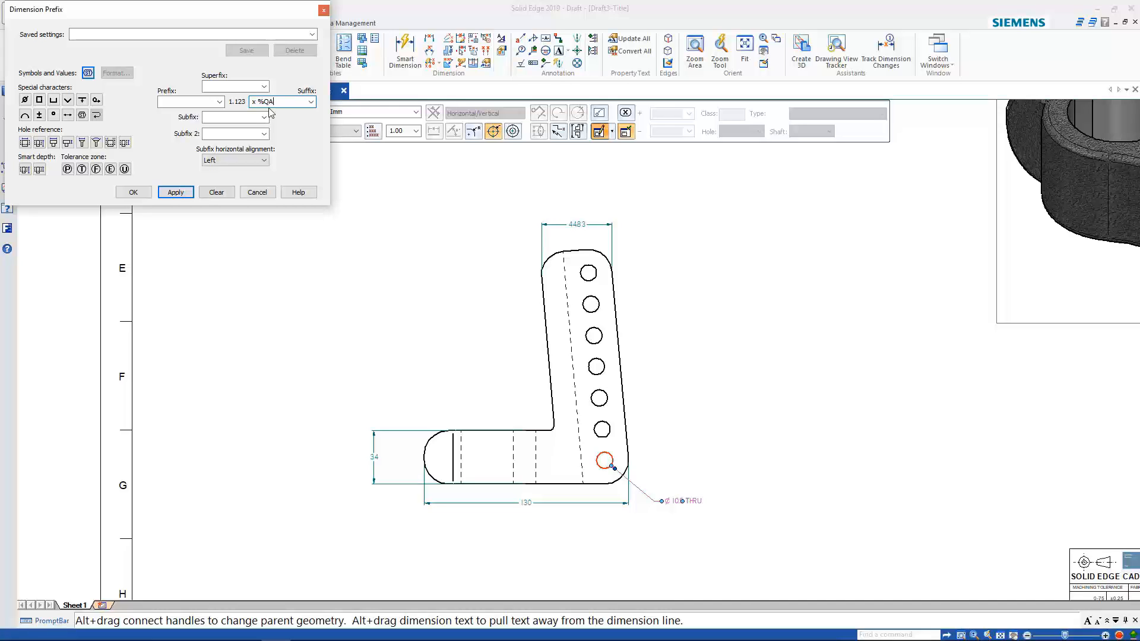
left_click(172, 191)
left_click(133, 192)
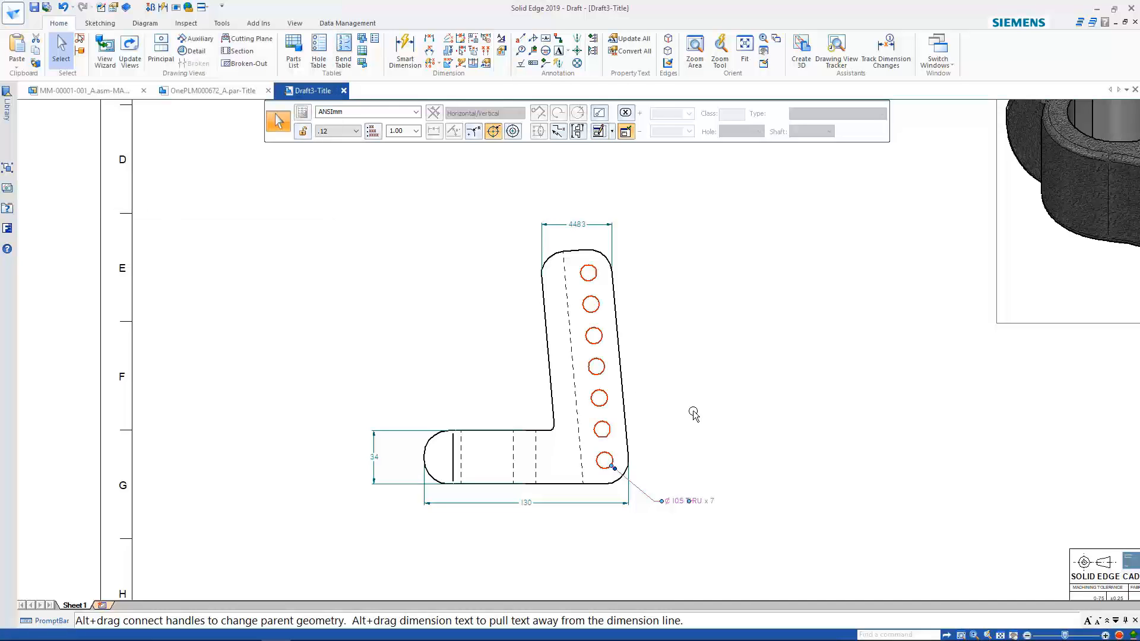
Dimension the centre-to-centre distance between the uppermost and lowest holes with Automatic orientation, parallel to the upright arm.
scroll(692, 504, "up", 2)
scroll(682, 493, "down", 3)
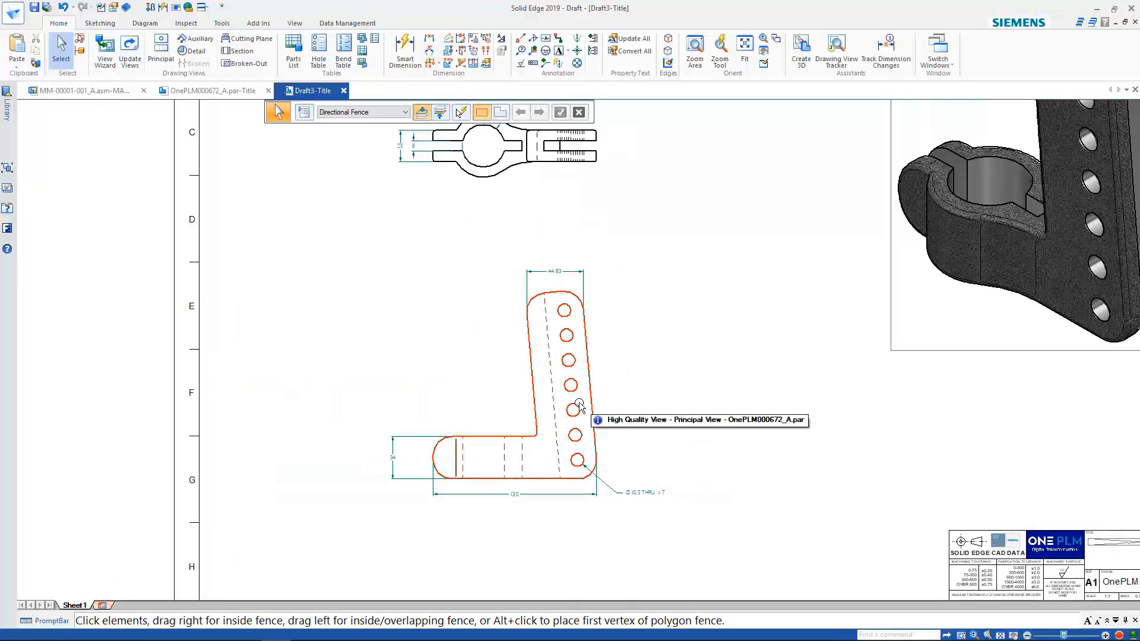
left_click(405, 48)
left_click(529, 113)
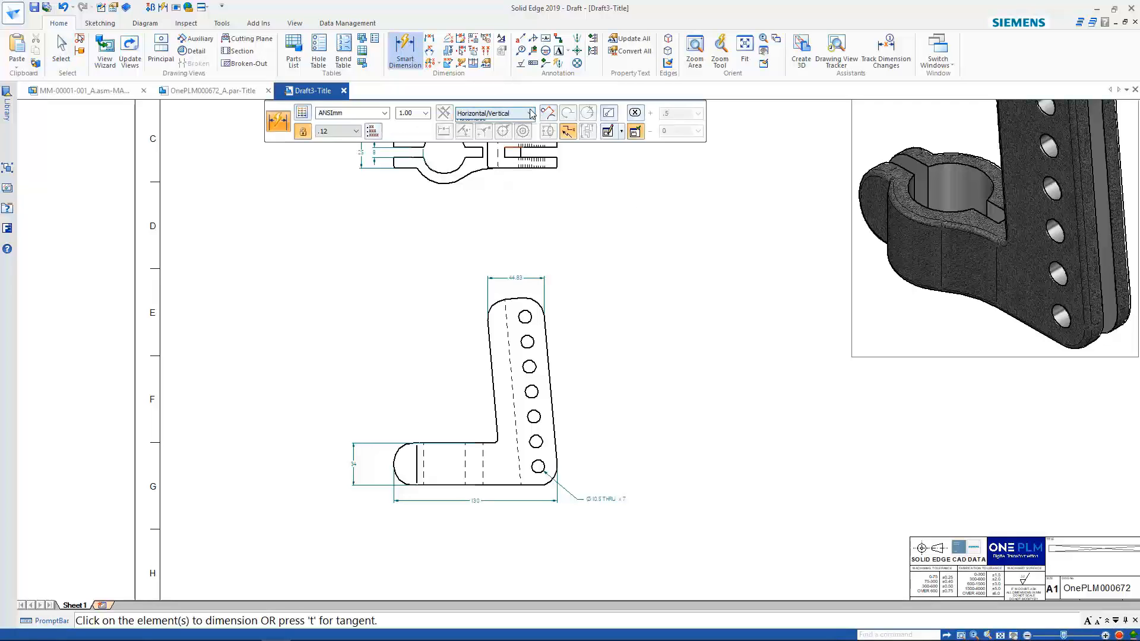
left_click(497, 147)
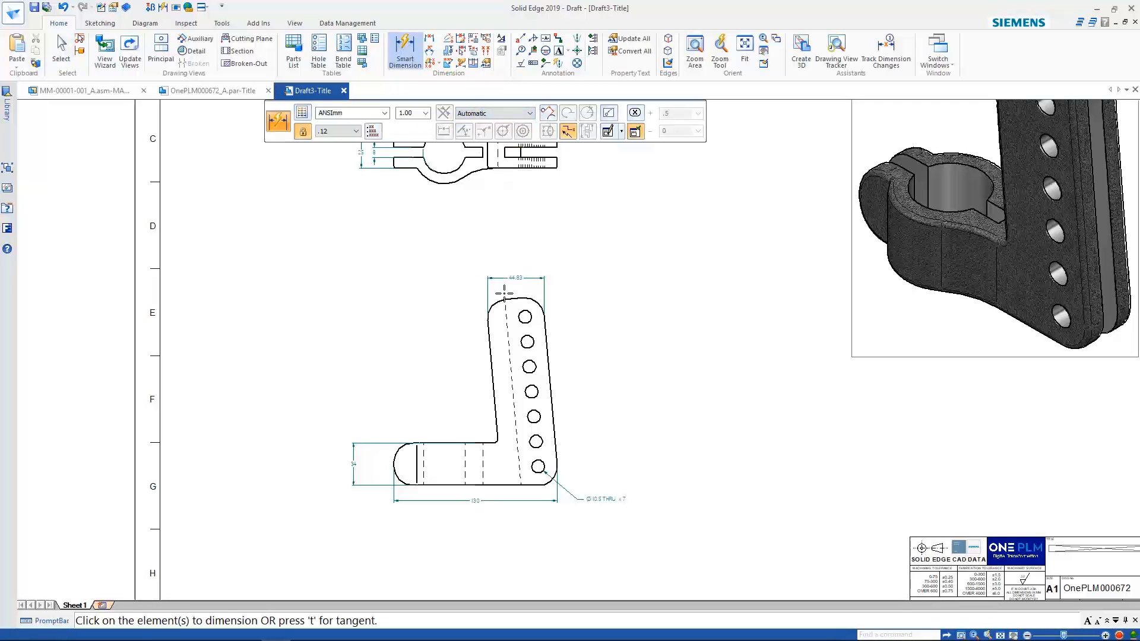
left_click(524, 316)
left_click(541, 468)
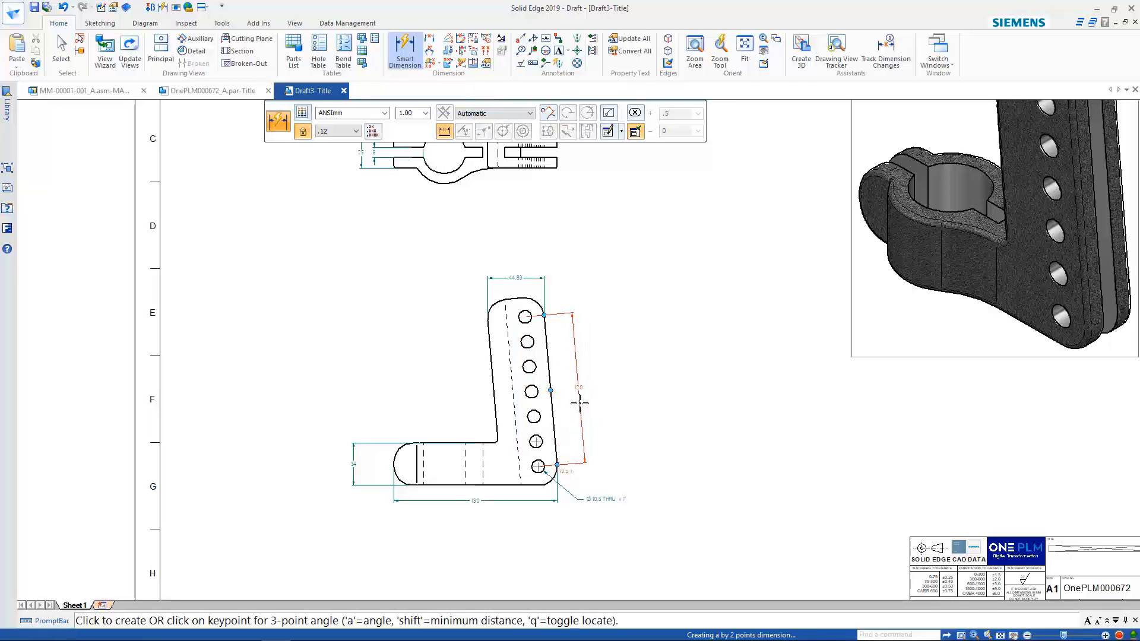
left_click(580, 404)
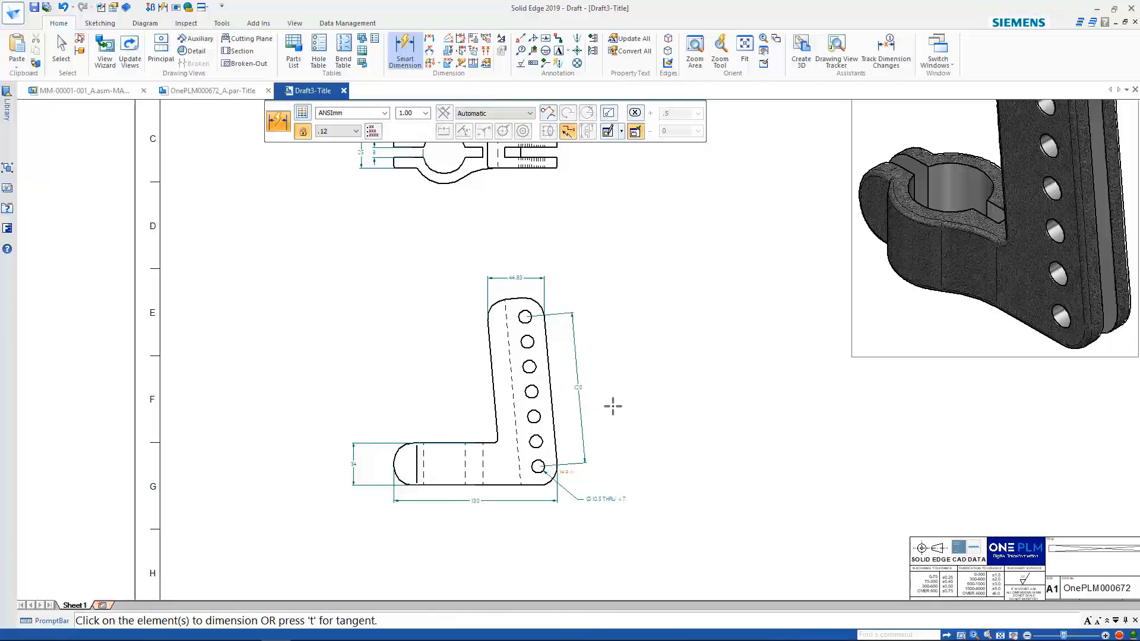
middle_click_drag(612, 407, 600, 387)
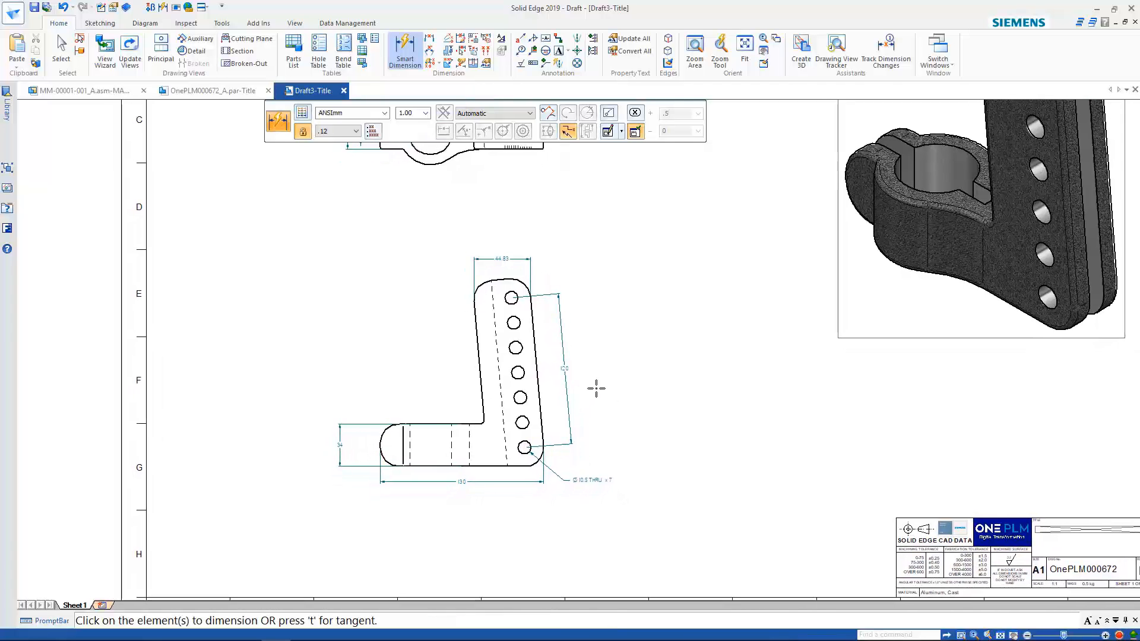
Add an angular dimension between the horizontal arm's upper edge and the upright arm's inner edge in the front view.
left_click(403, 47)
scroll(420, 376, "up", 2)
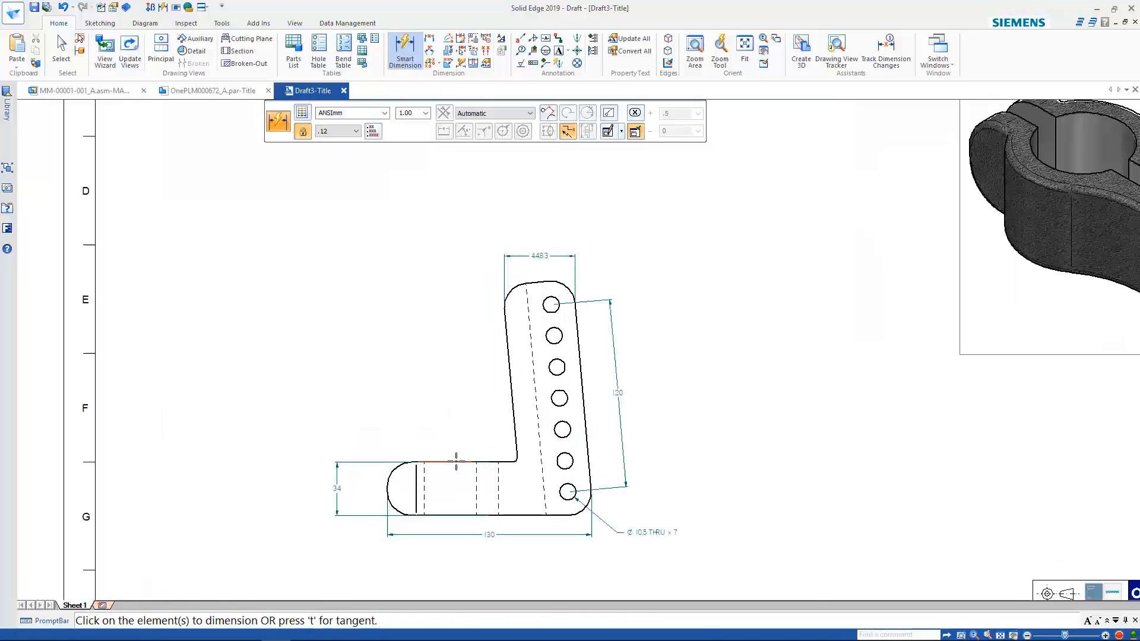
left_click(456, 461)
key("a")
left_click(513, 406)
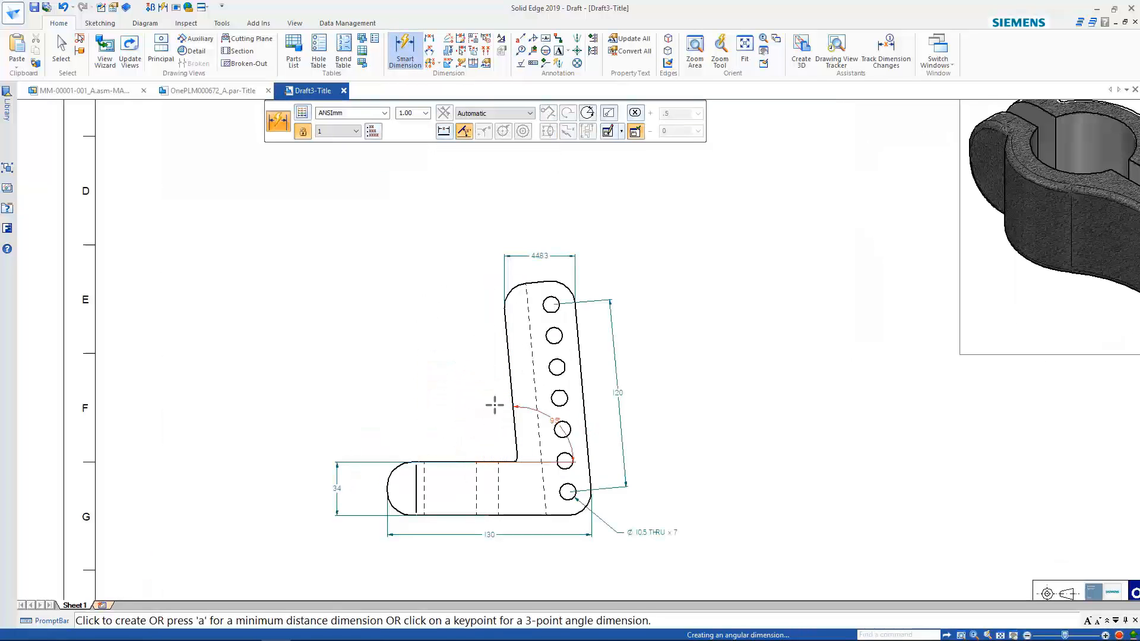
left_click(460, 408)
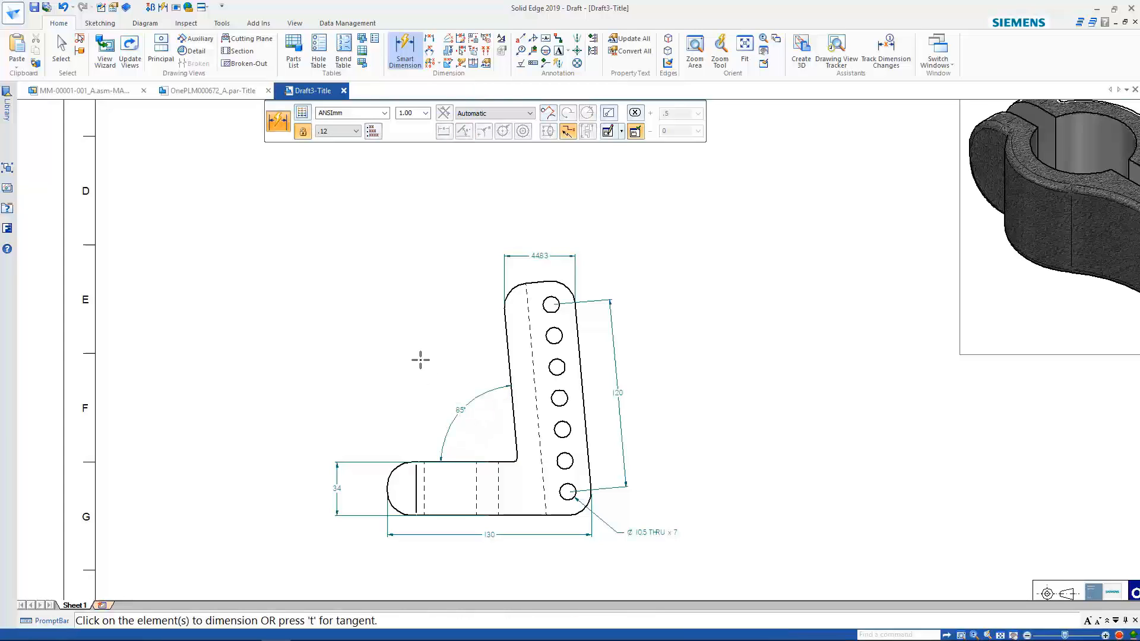
middle_click_drag(420, 360, 479, 341)
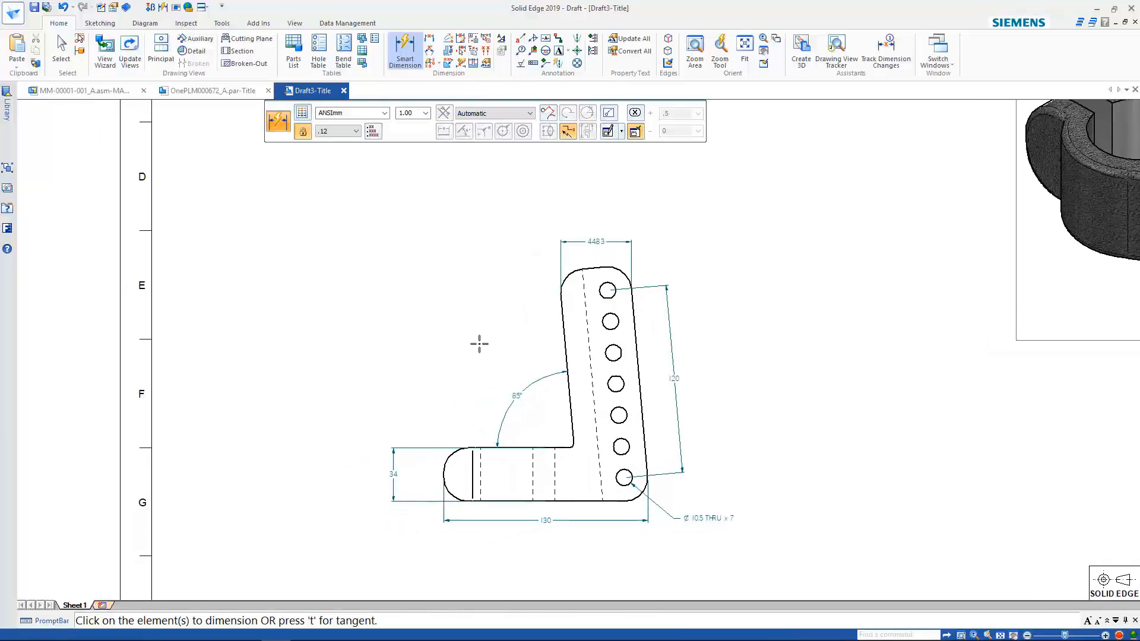
Dimension the radius of the arc at the horizontal arm's rounded end in the front view.
left_click(448, 458)
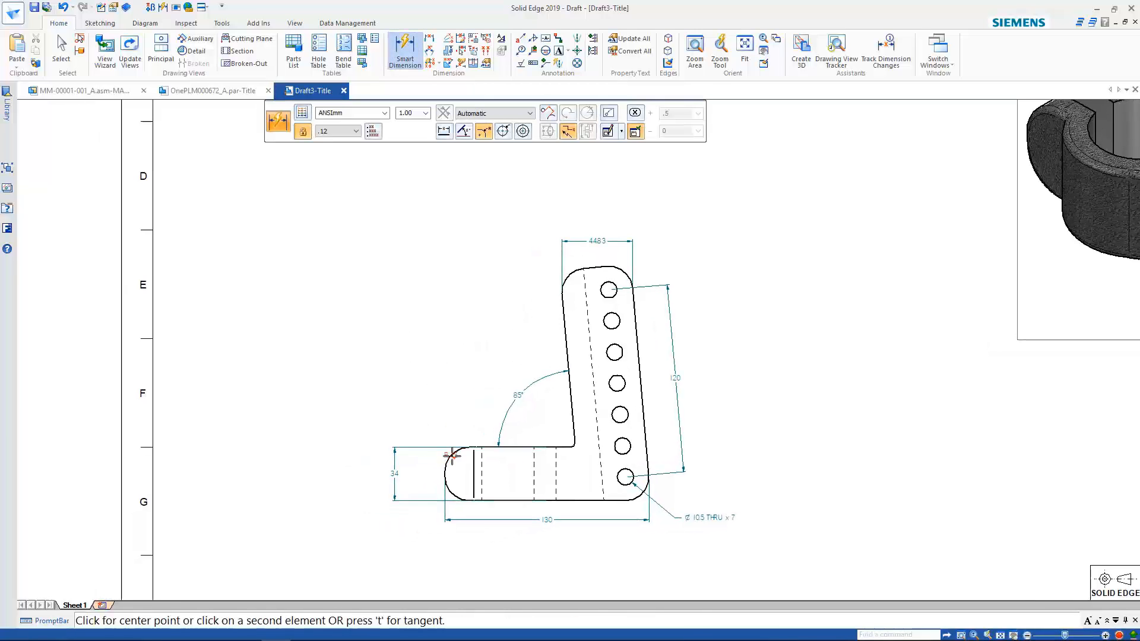
left_click(432, 428)
mouse_move(463, 369)
middle_mouse_down()
mouse_move(478, 345)
mouse_move(468, 331)
mouse_move(450, 360)
middle_mouse_up()
Dimension the horizontal distance from the clamp's split end to the bore centre below the top view.
scroll(464, 363, "down", 3)
middle_click_drag(479, 248, 497, 378)
scroll(488, 348, "up", 5)
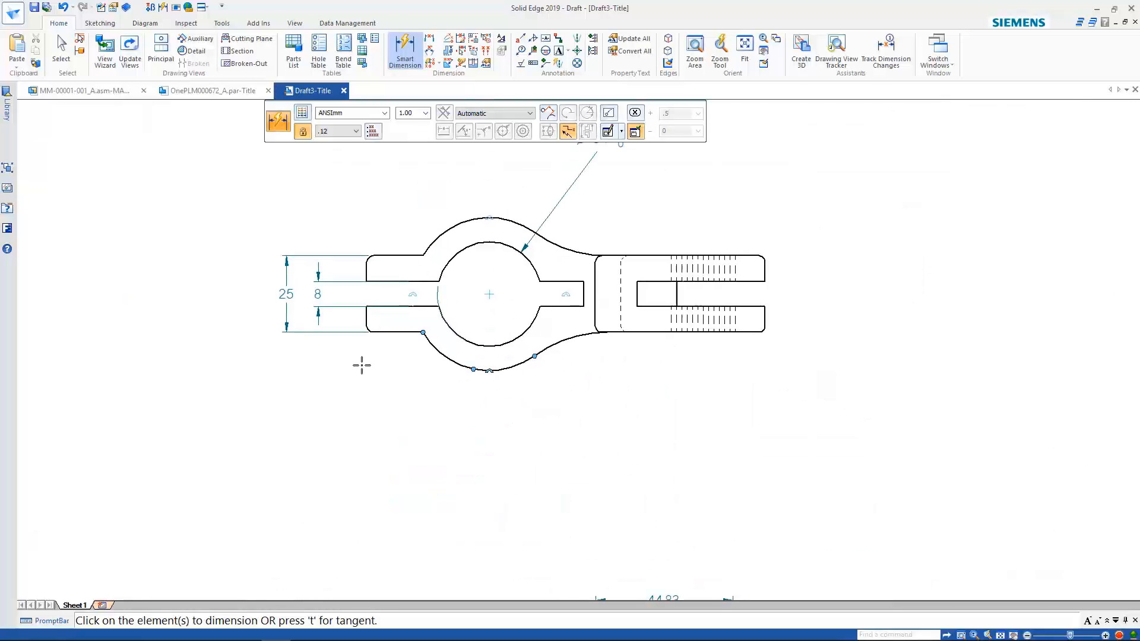
left_click(366, 319)
left_click(445, 319)
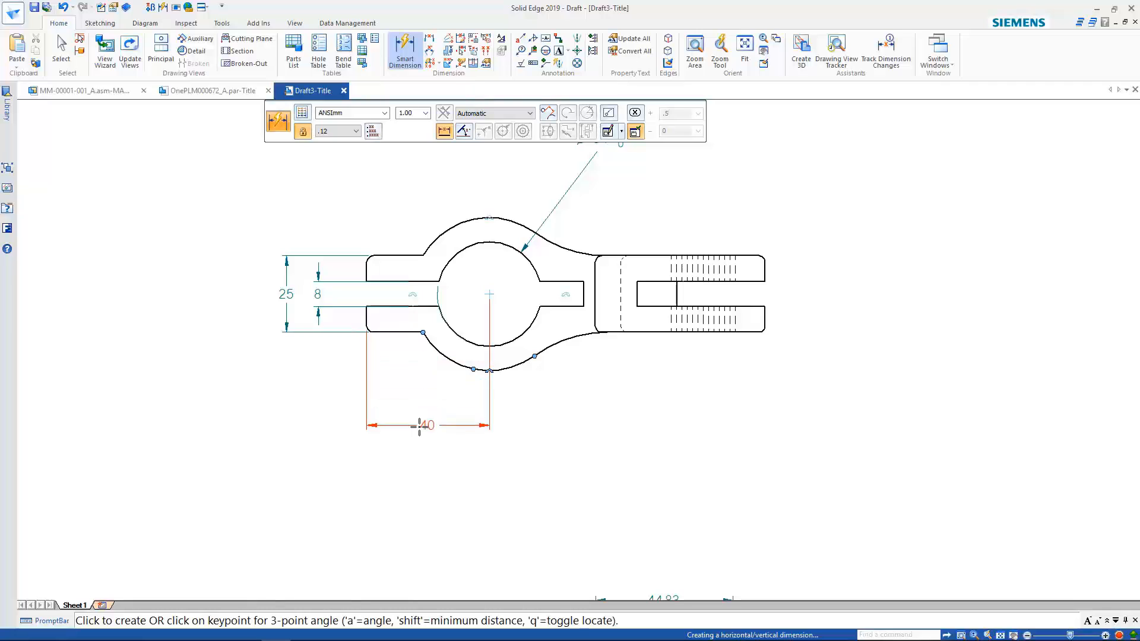
left_click(420, 425)
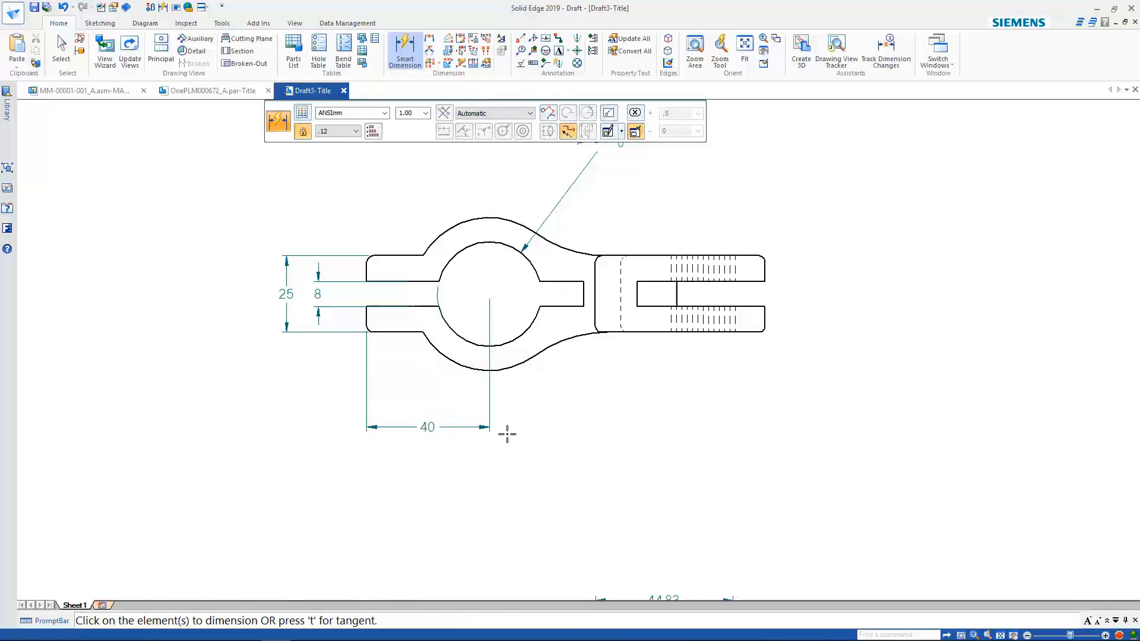
Add a Distance Between dimension from the bore centre to the closed end of the clamp slot, in line with the existing horizontal dimension.
left_click(585, 297)
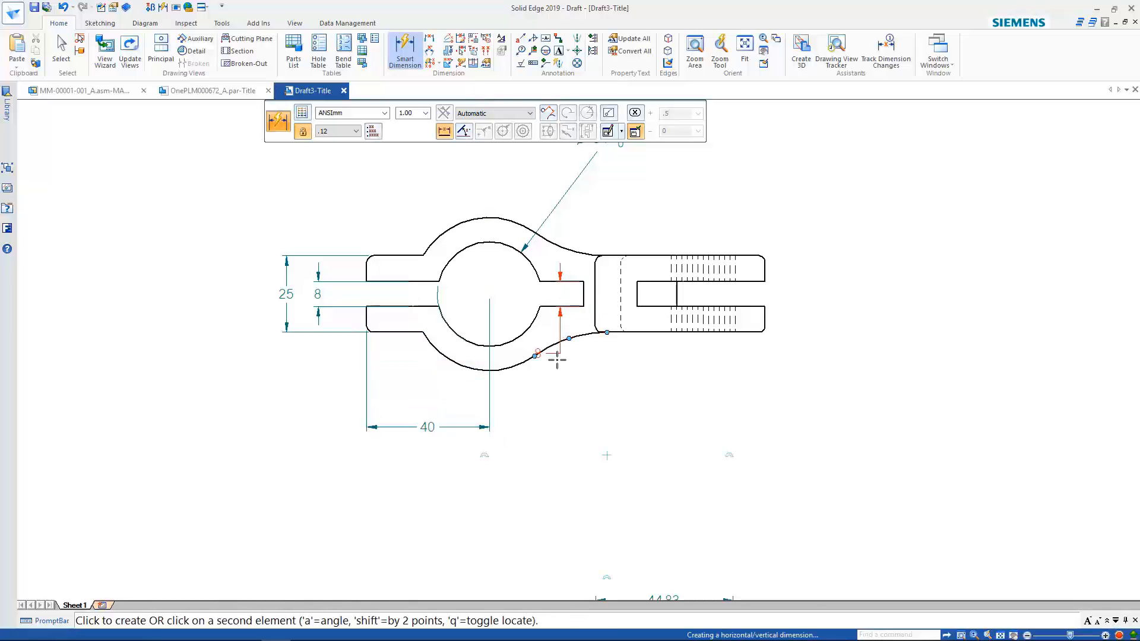
right_click(555, 410)
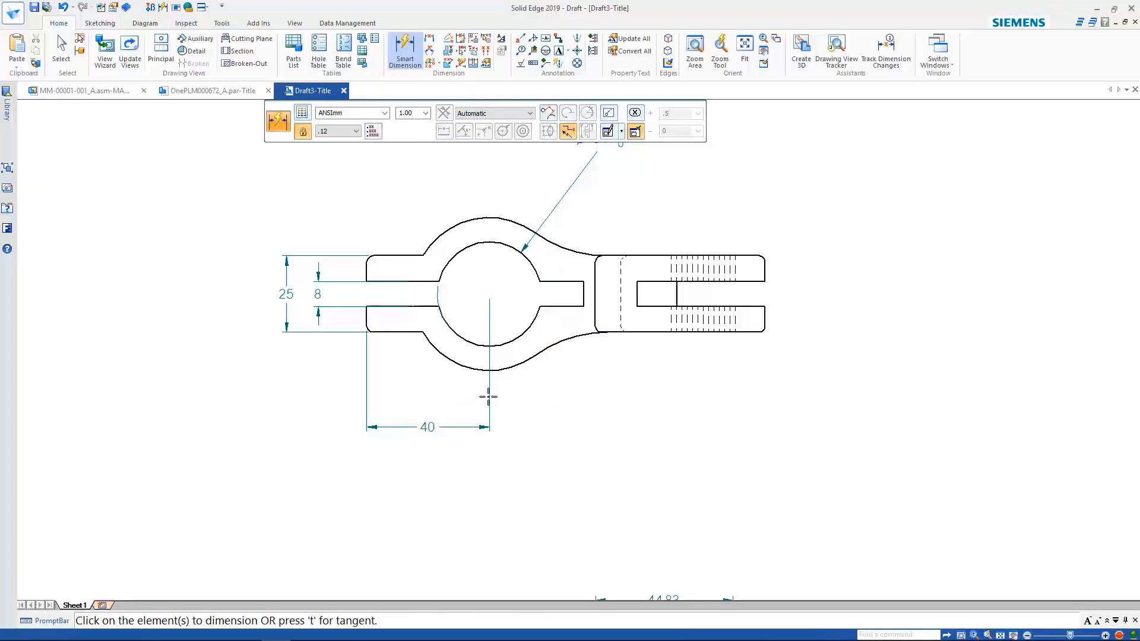
left_click(430, 38)
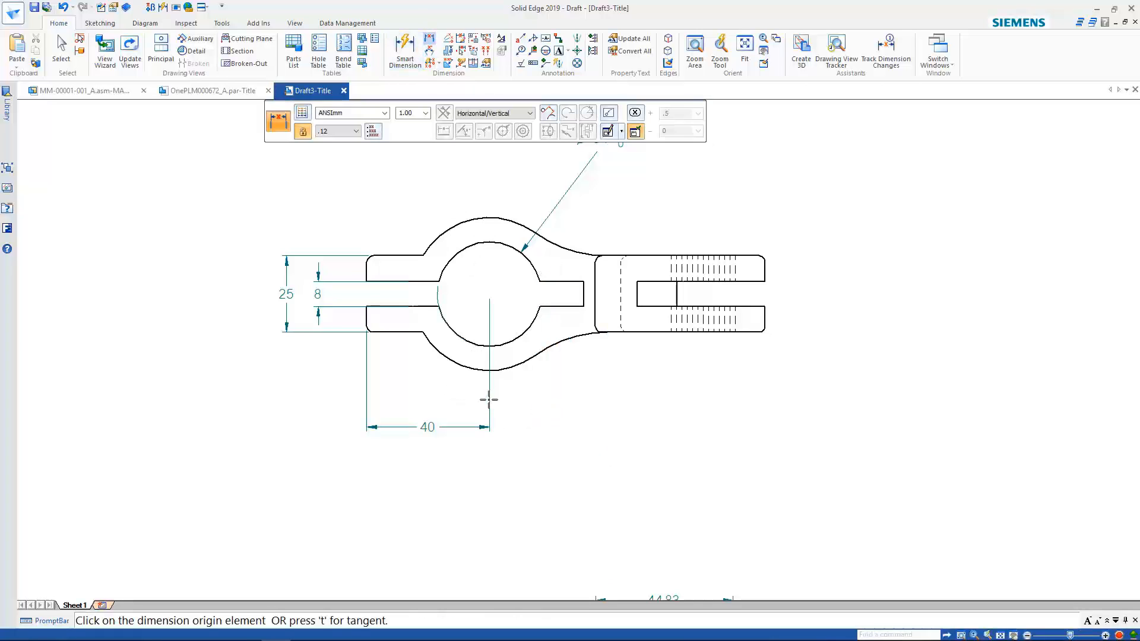
left_click(585, 292)
left_click(584, 292)
left_click(553, 397)
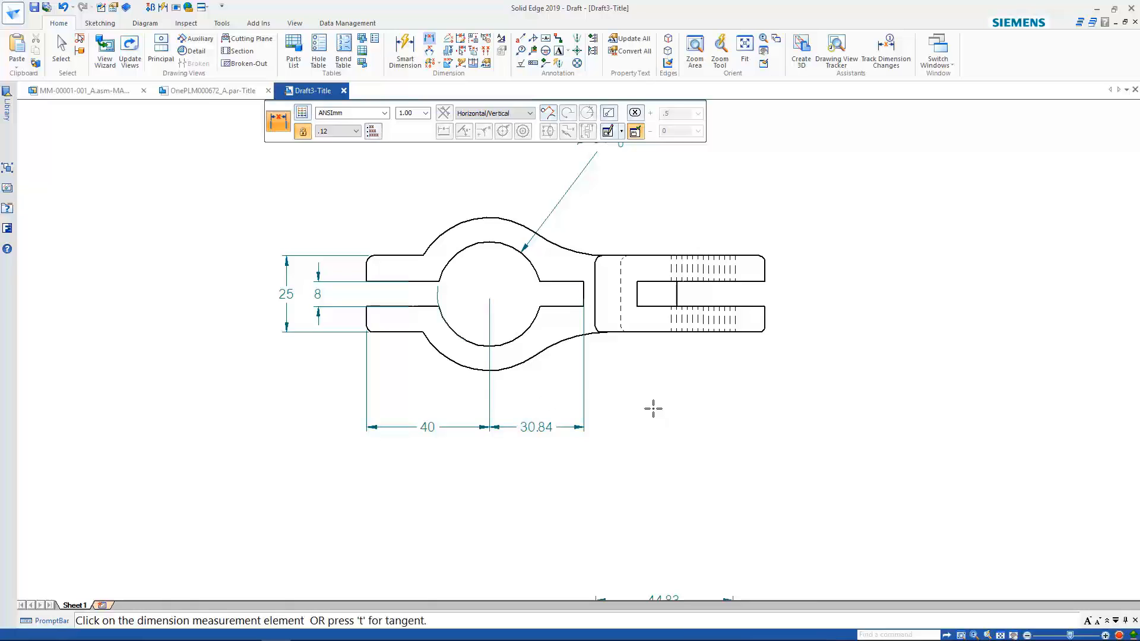
key("Escape")
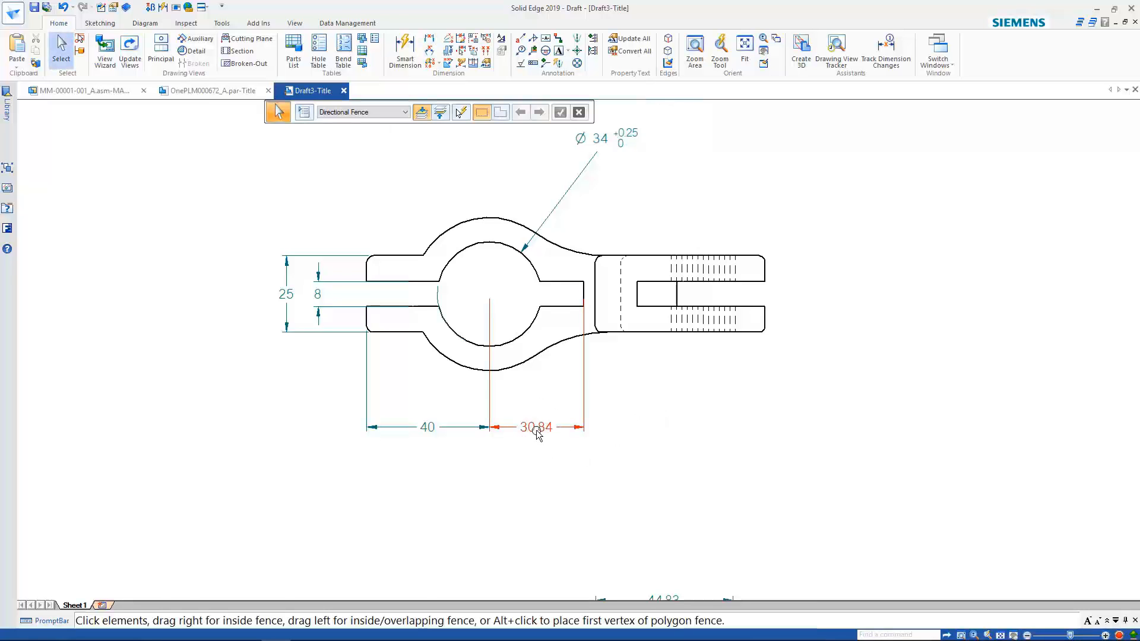
Create a circular 2:1 detail view of the top view's lower fork-tip corner and place it to the left, between the top and front views.
scroll(618, 390, "down", 2)
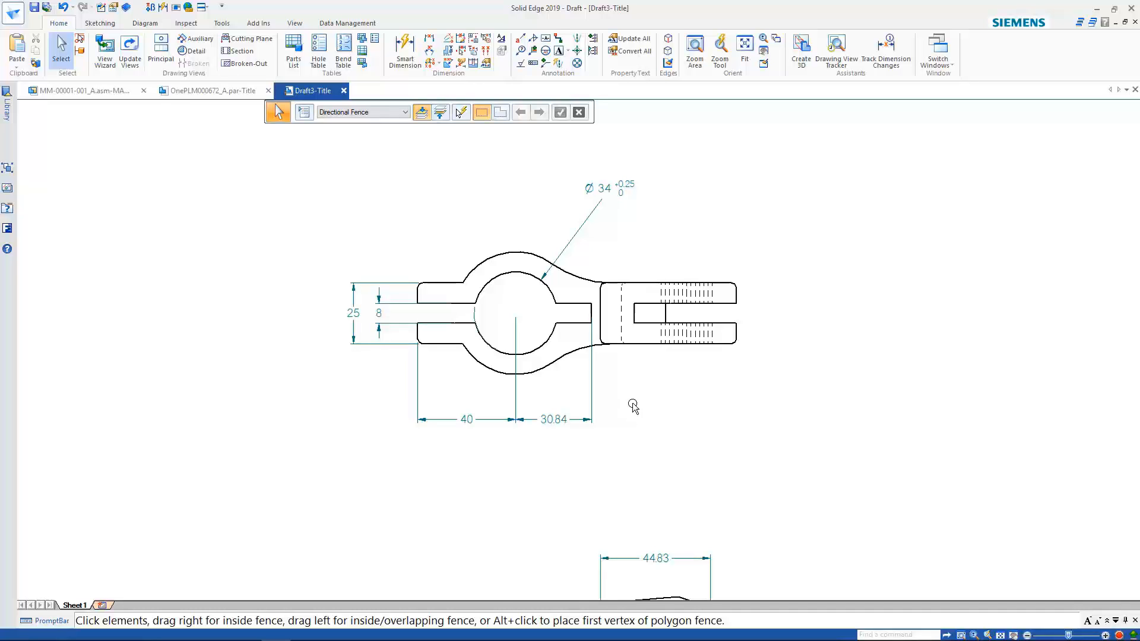
mouse_move(633, 404)
middle_mouse_down()
mouse_move(525, 357)
mouse_move(536, 362)
middle_mouse_up()
scroll(644, 343, "down", 2)
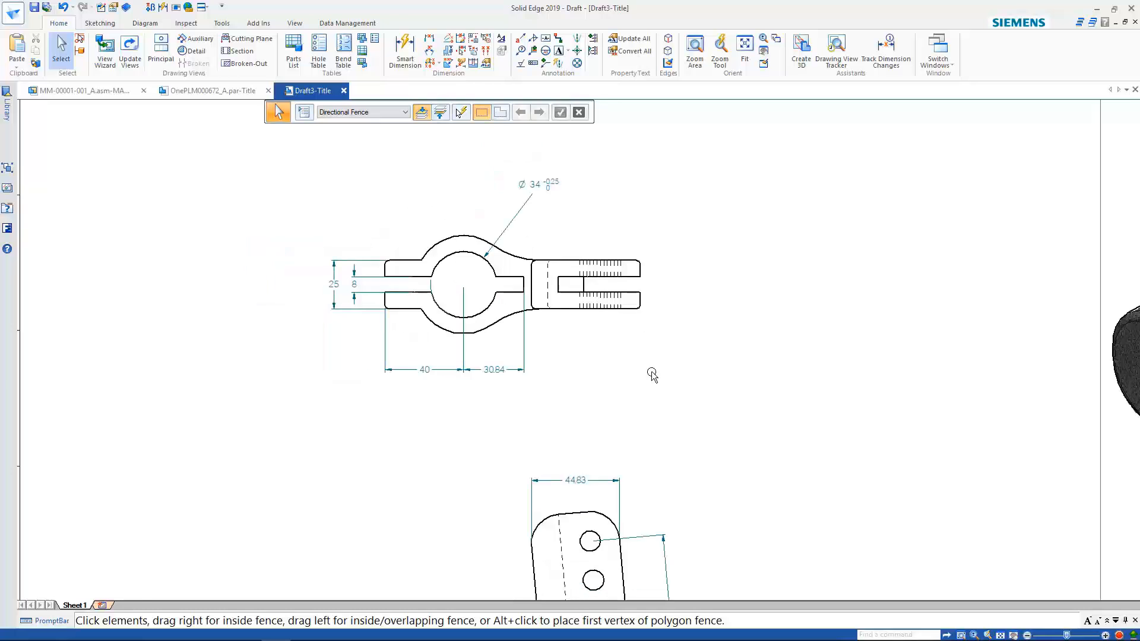
left_click(195, 51)
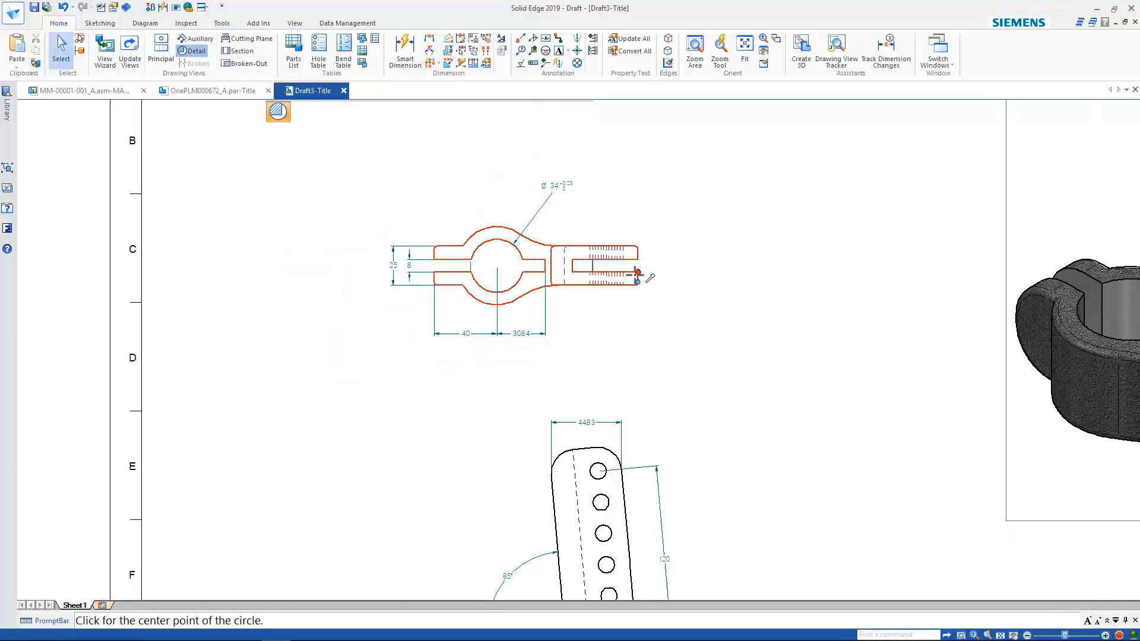
scroll(639, 274, "up", 2)
left_click(632, 279)
left_click(649, 305)
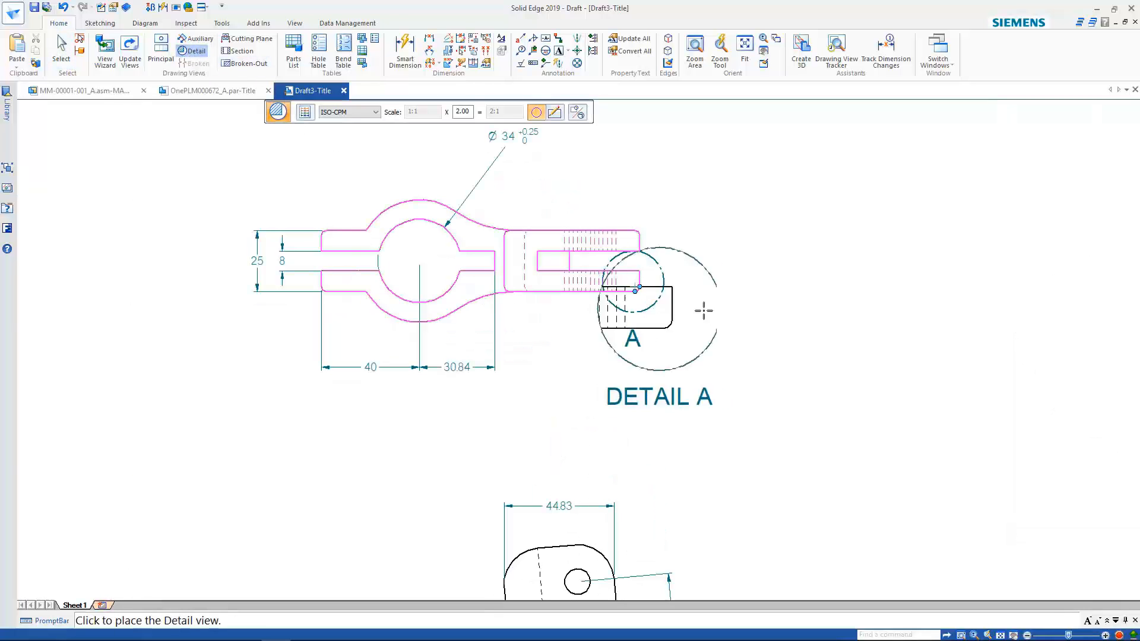
scroll(575, 372, "down", 1)
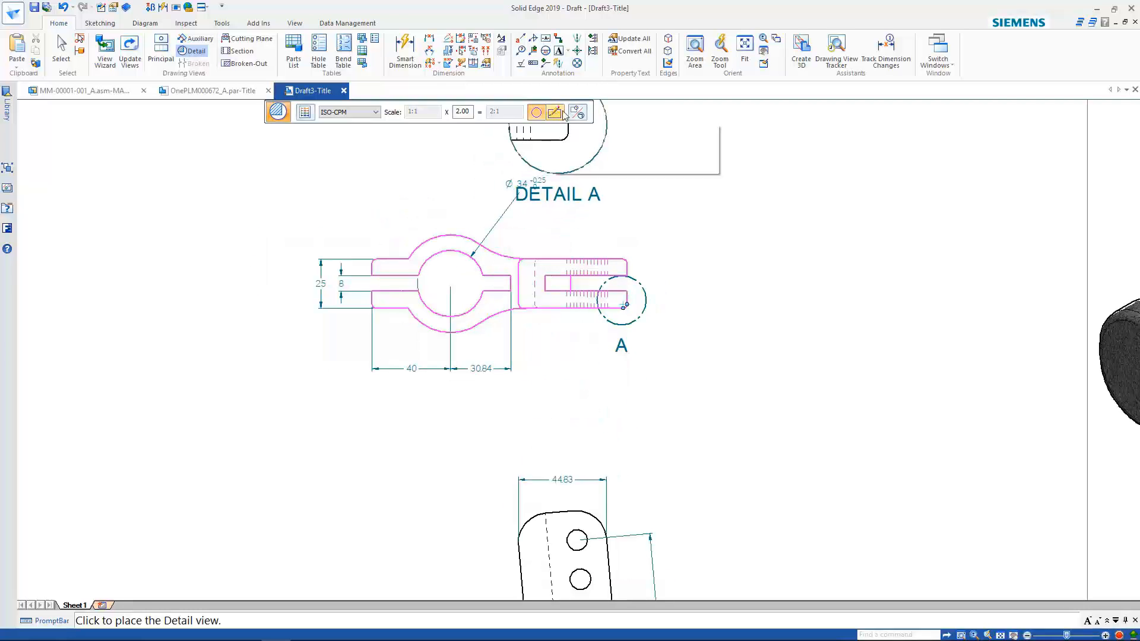
scroll(611, 330, "down", 3)
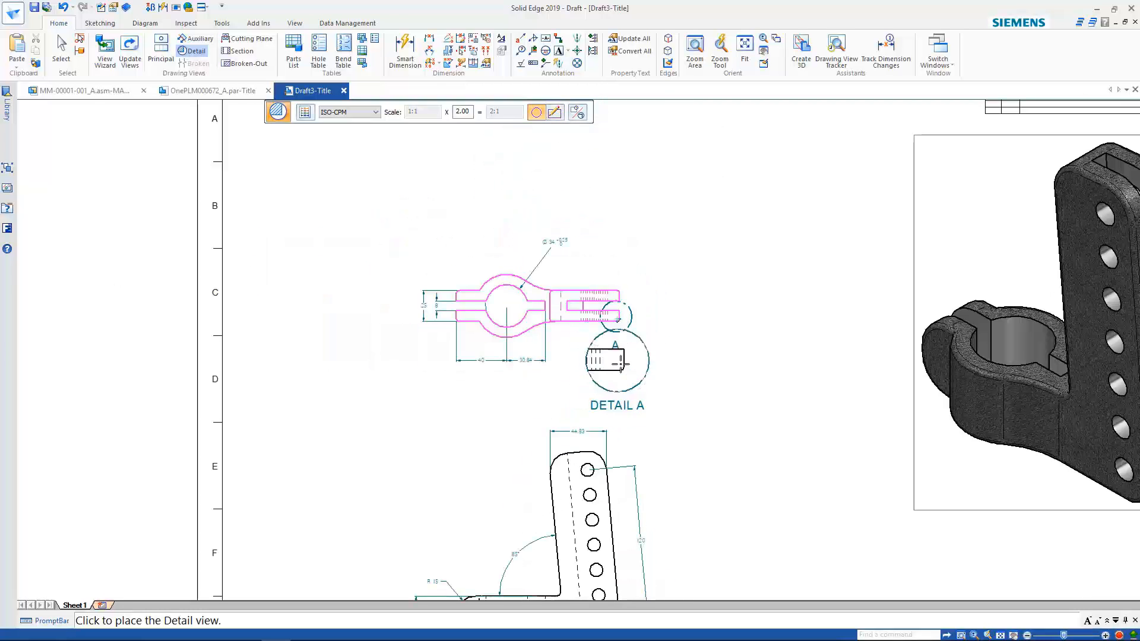
left_click(347, 362)
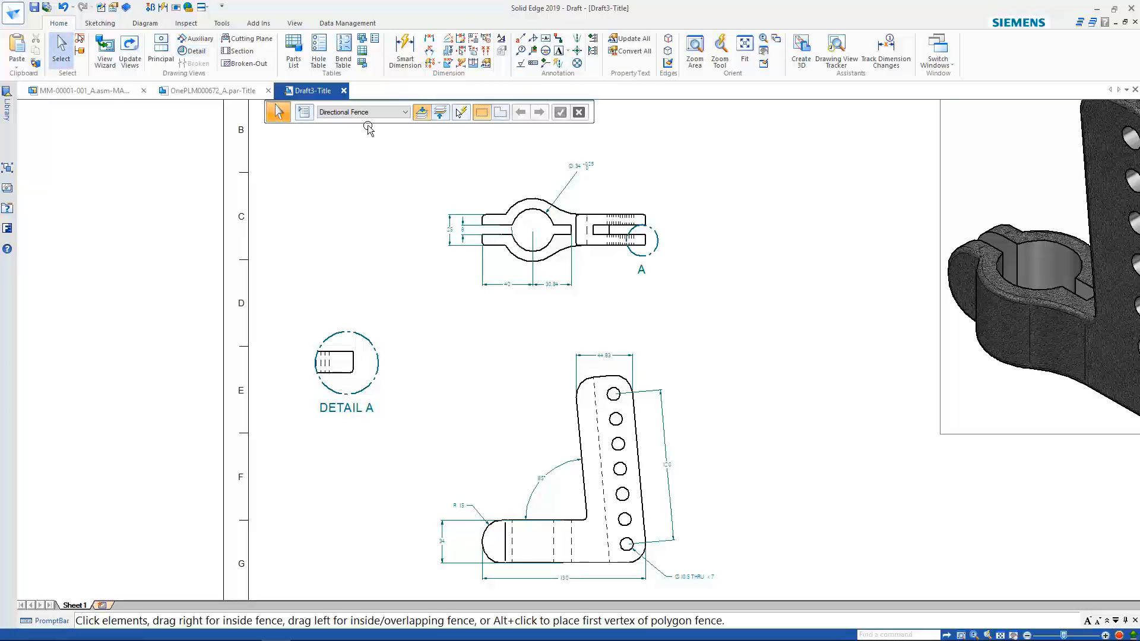
Dimension the radius of the rounded corner in Detail A.
left_click(406, 55)
scroll(346, 374, "up", 3)
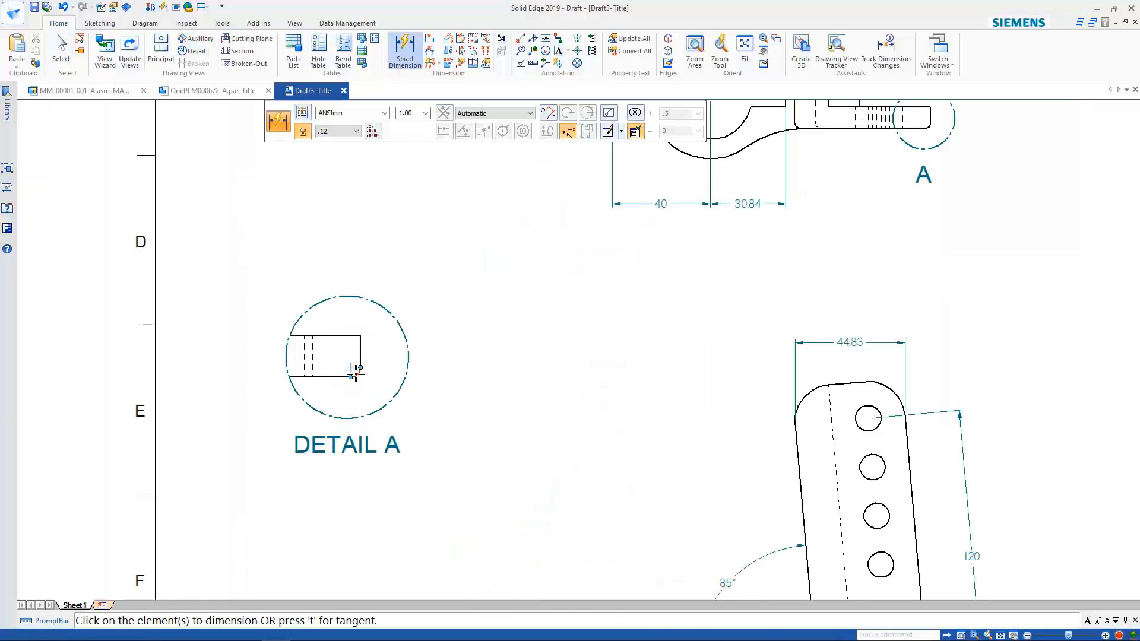
left_click(355, 371)
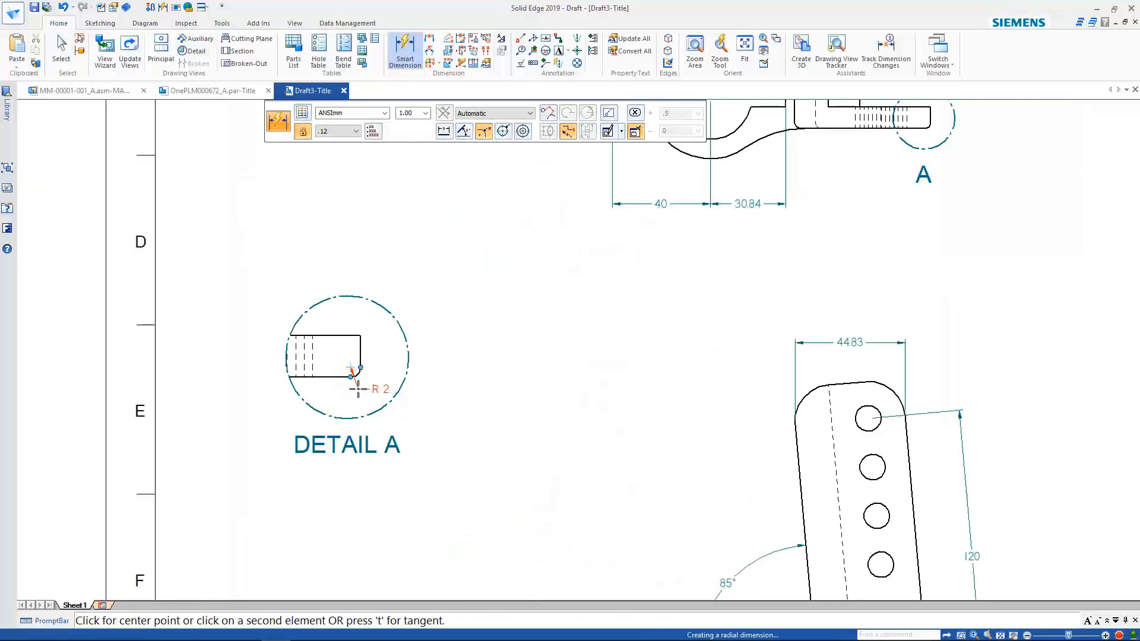
left_click(358, 389)
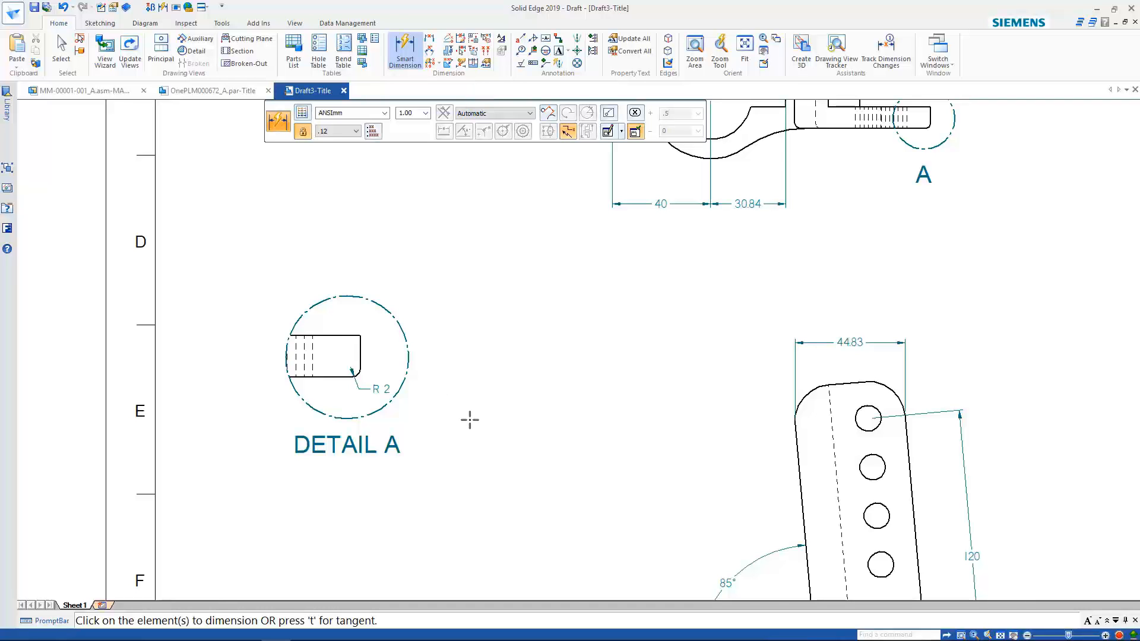
scroll(467, 410, "down", 5)
scroll(460, 392, "up", 5)
key("Escape")
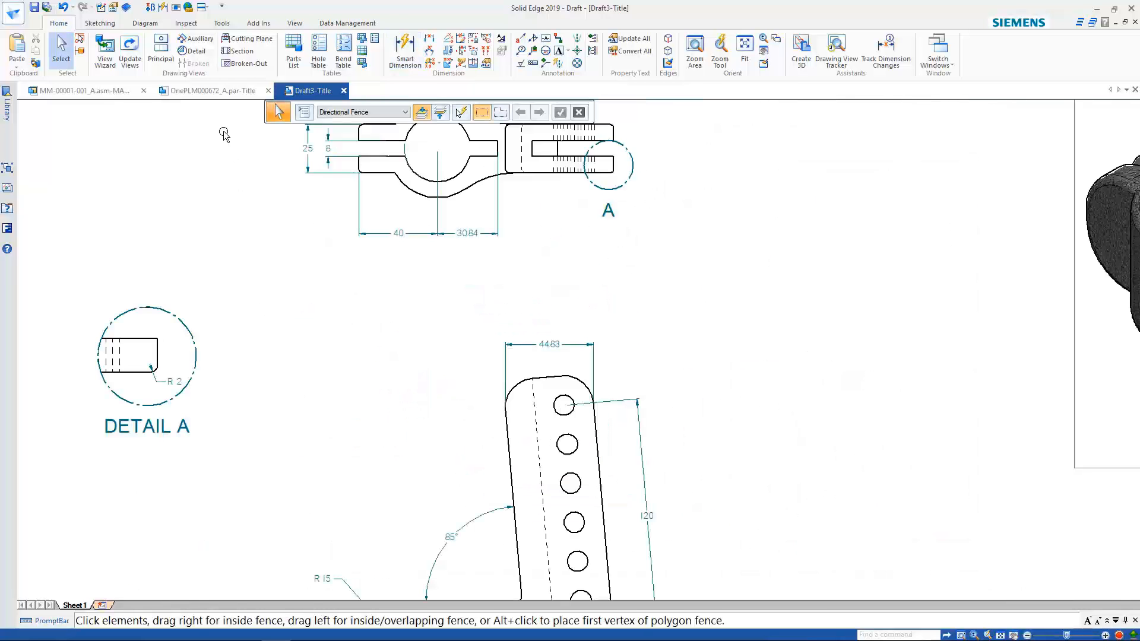
Create an auxiliary view folded about the upright arm's sloped upper edge and place it between the front and top views.
left_click(196, 38)
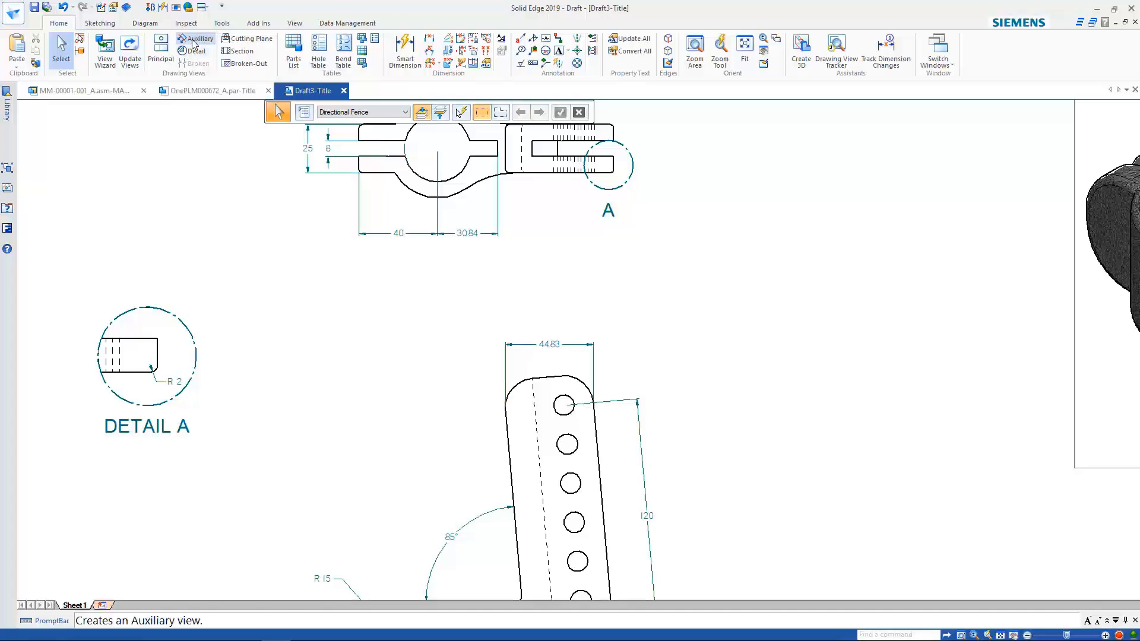
scroll(537, 386, "up", 2)
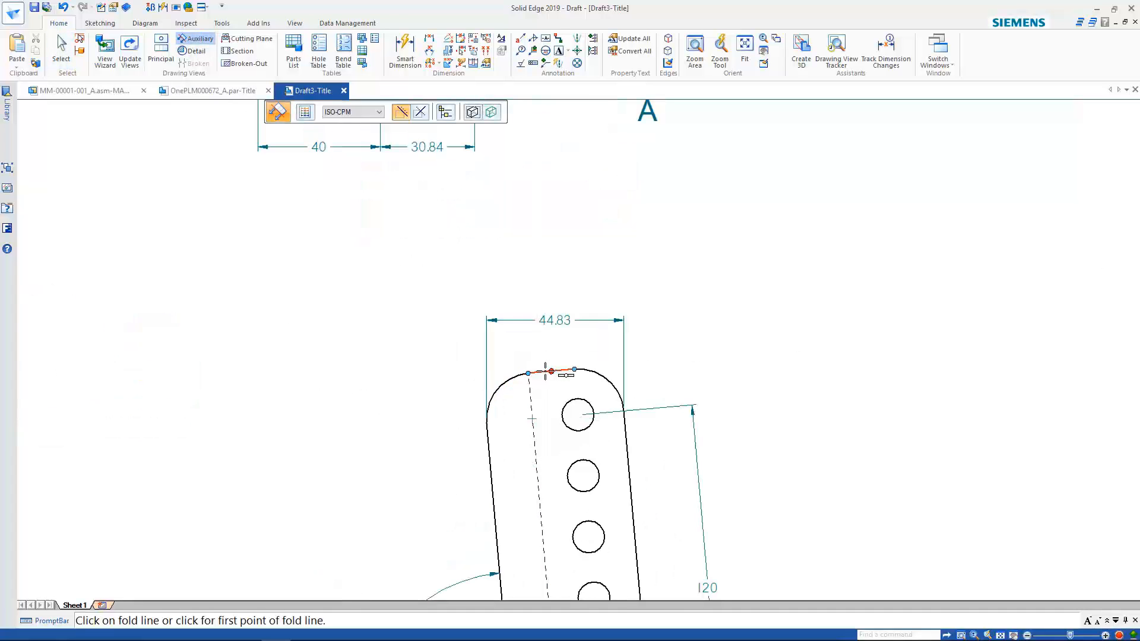
left_click(540, 371)
scroll(452, 338, "down", 3)
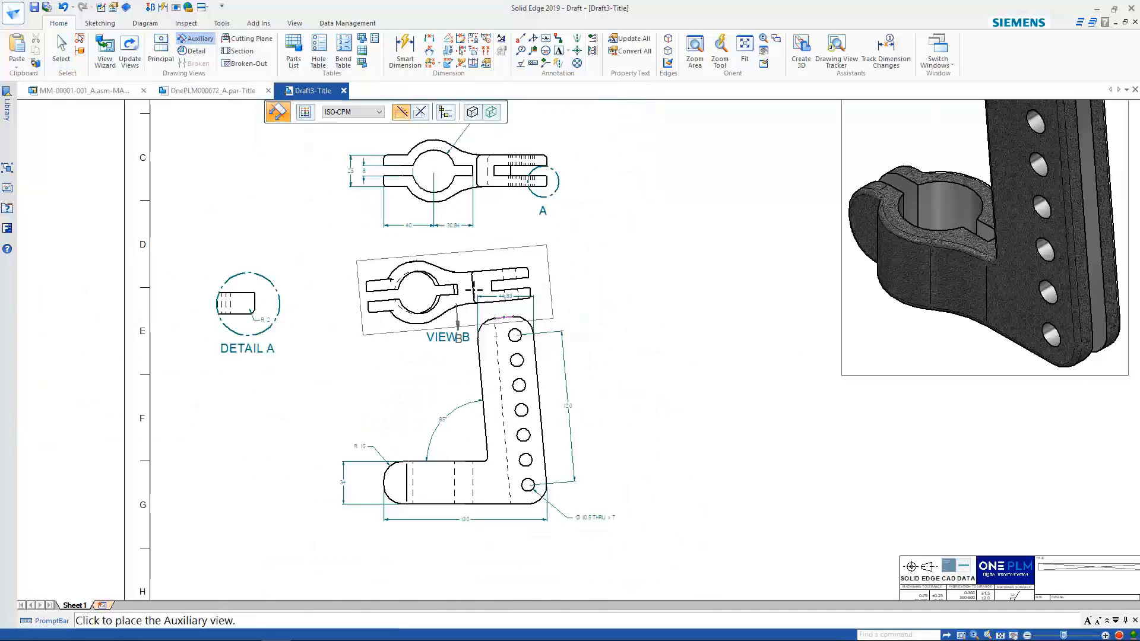
left_click(457, 318)
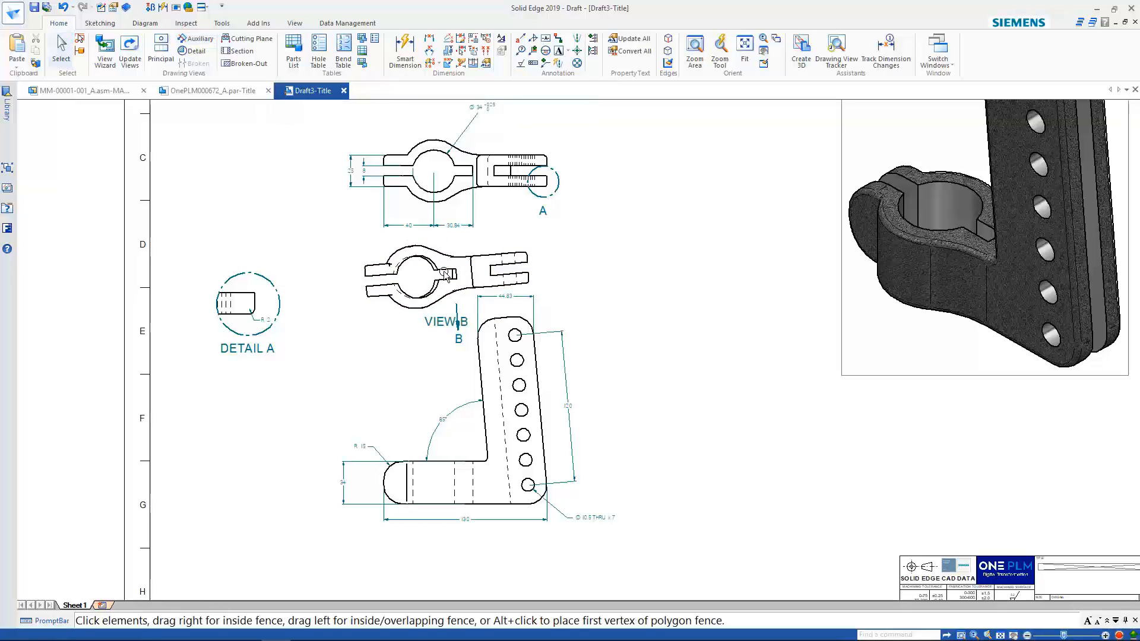
Delete the alignment between auxiliary View B and the front view.
left_click(445, 273)
right_click(446, 273)
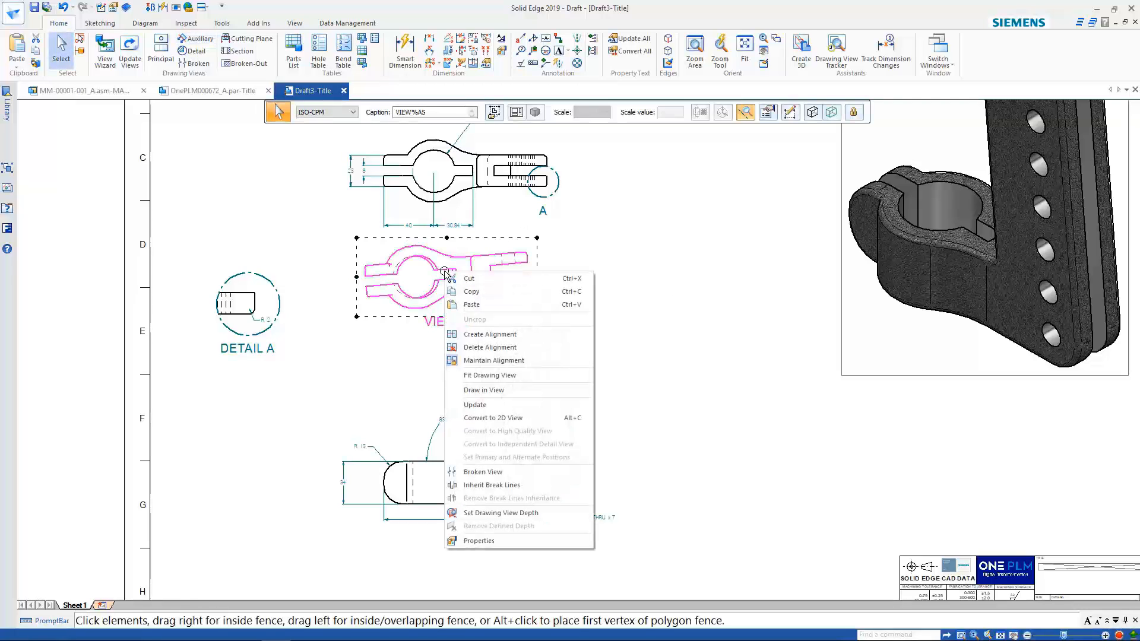
left_click(475, 347)
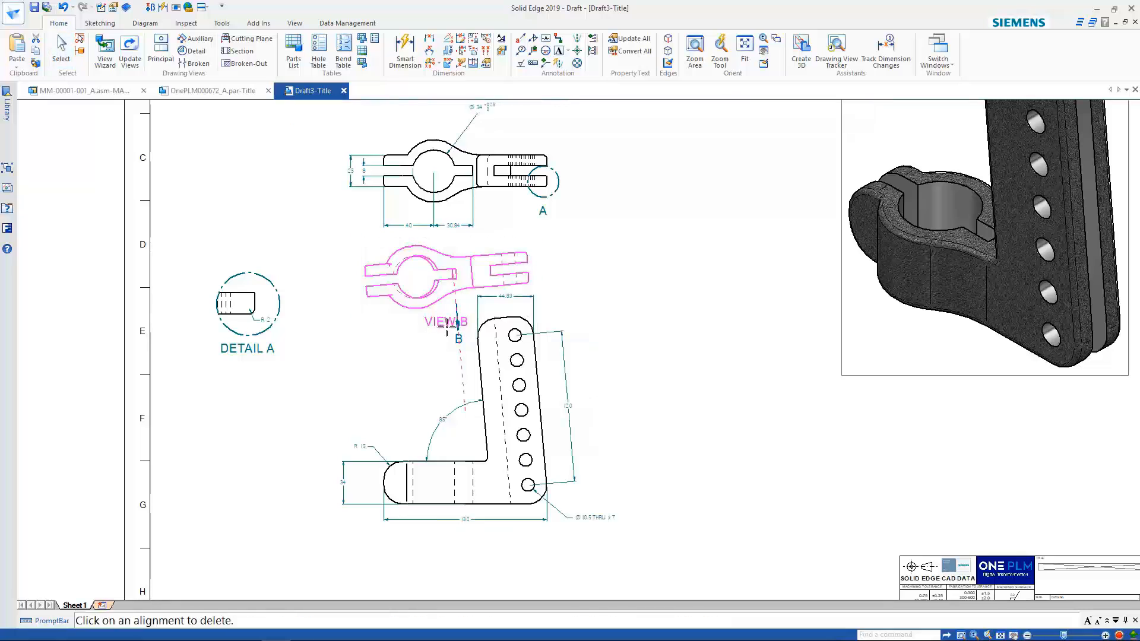
left_click(459, 348)
Move auxiliary View B to the right of the top view and crop it to the forked end.
left_click(444, 288)
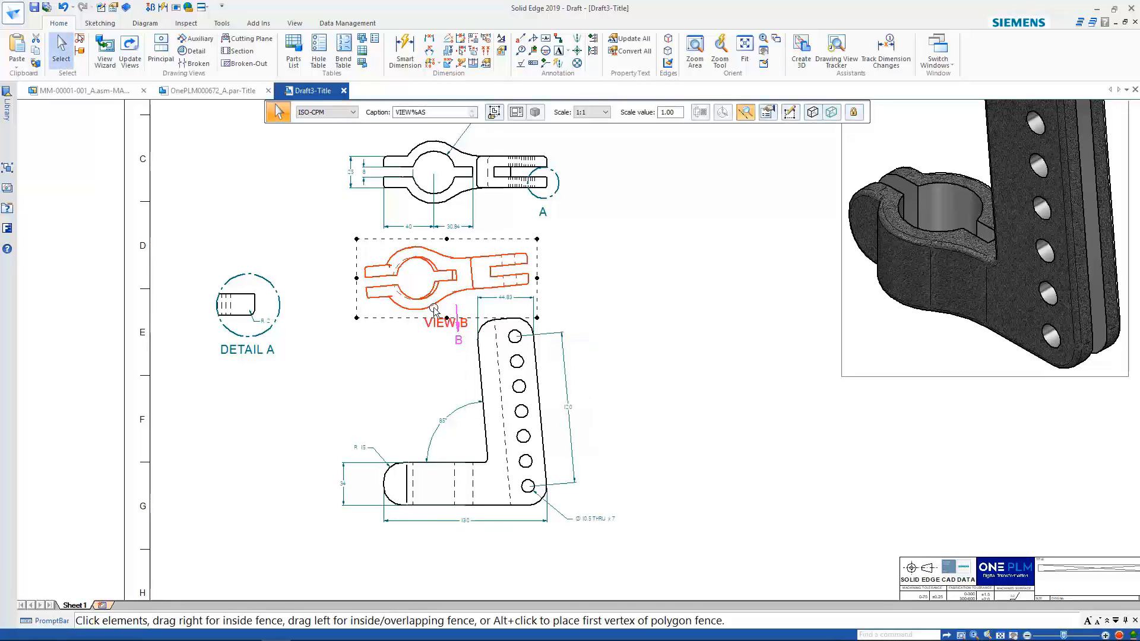
middle_click_drag(443, 288, 401, 371)
mouse_move(402, 368)
left_mouse_down()
mouse_move(616, 226)
mouse_move(643, 164)
left_mouse_up()
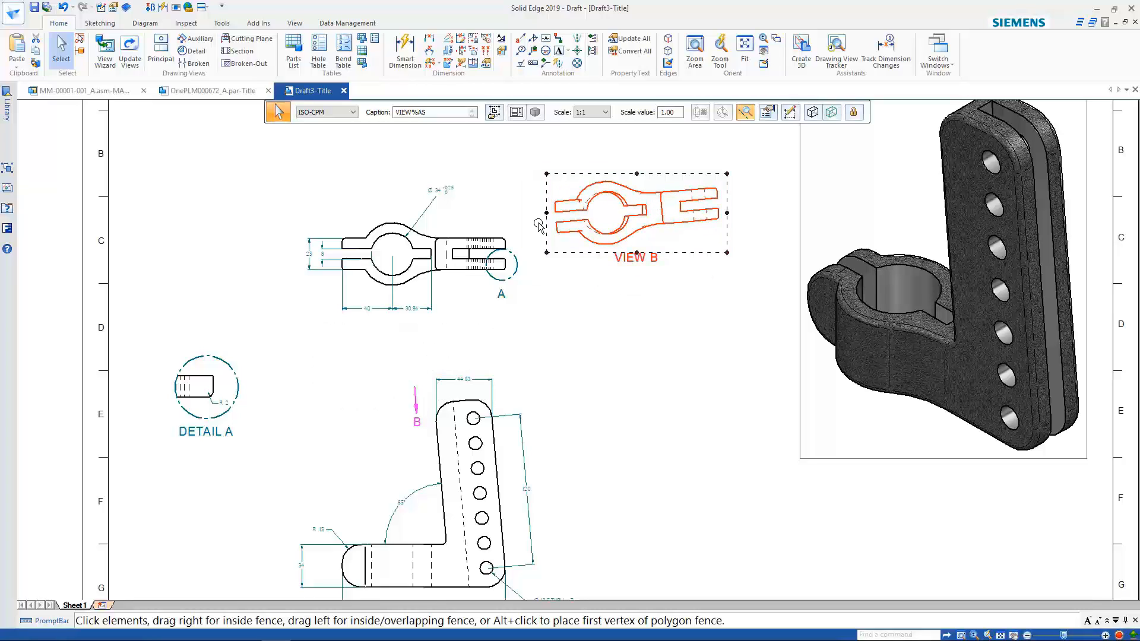
left_click_drag(546, 213, 649, 214)
left_click(620, 332)
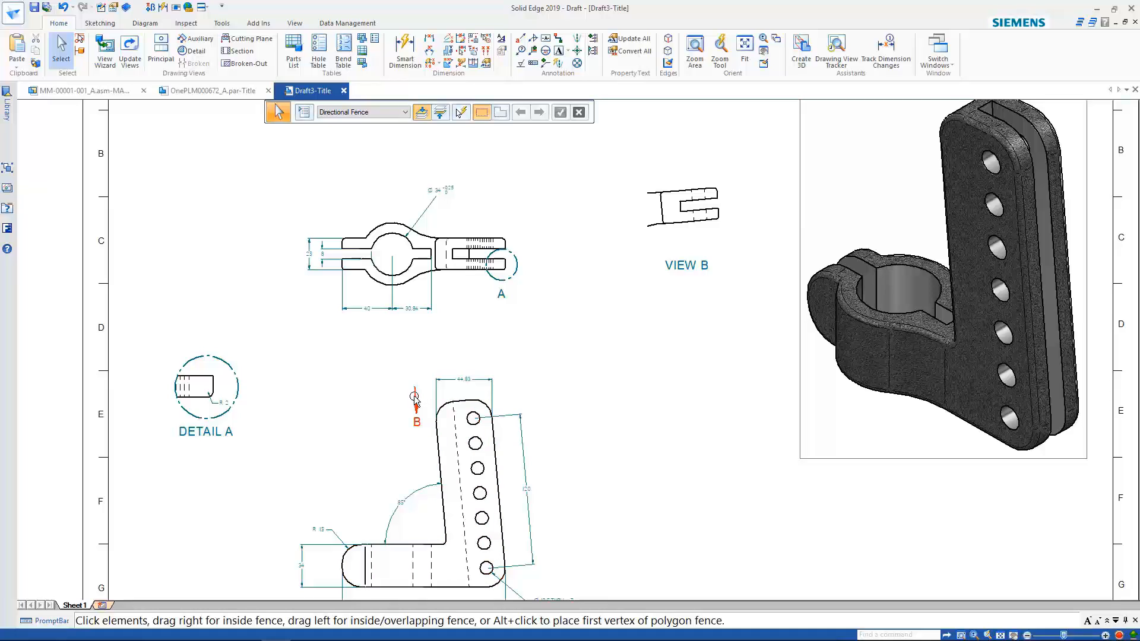
Set the view direction lines of viewing plane B to Double.
left_click(414, 398)
left_click(511, 113)
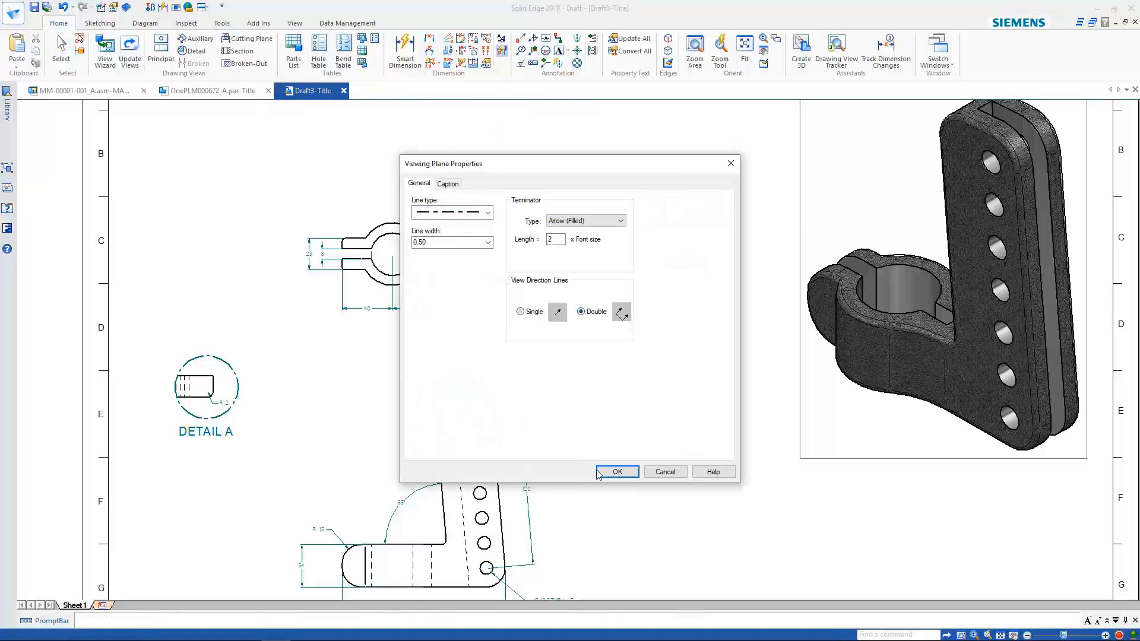
left_click(616, 471)
Shorten viewing plane line B to about the upright arm's width and move it above the arm's width dimension.
scroll(399, 411, "up", 1)
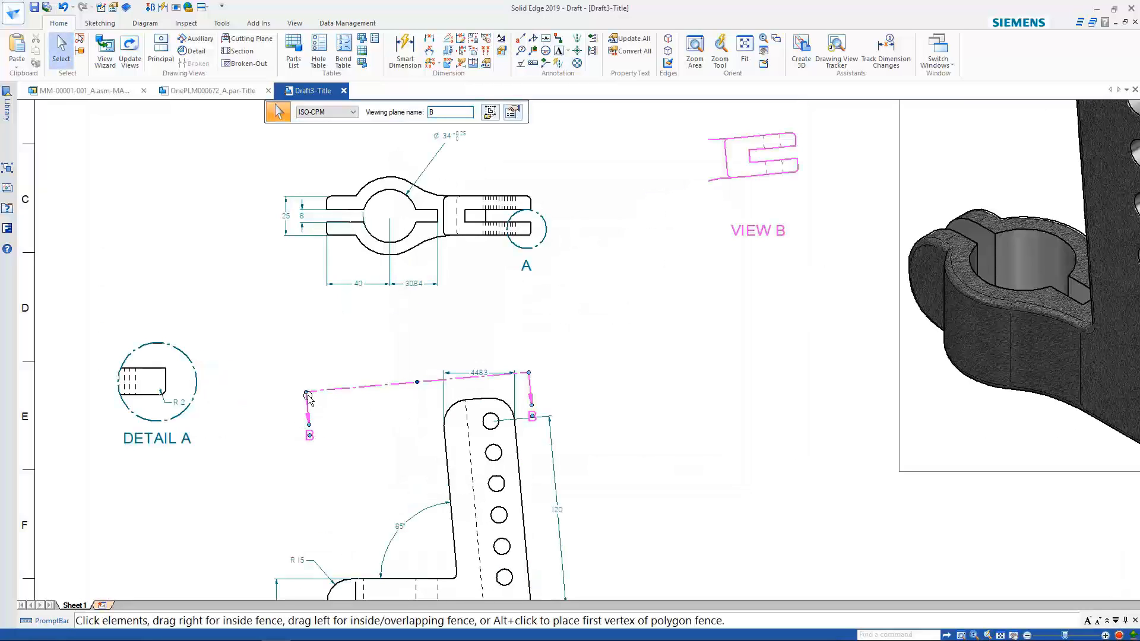
left_click_drag(307, 394, 425, 382)
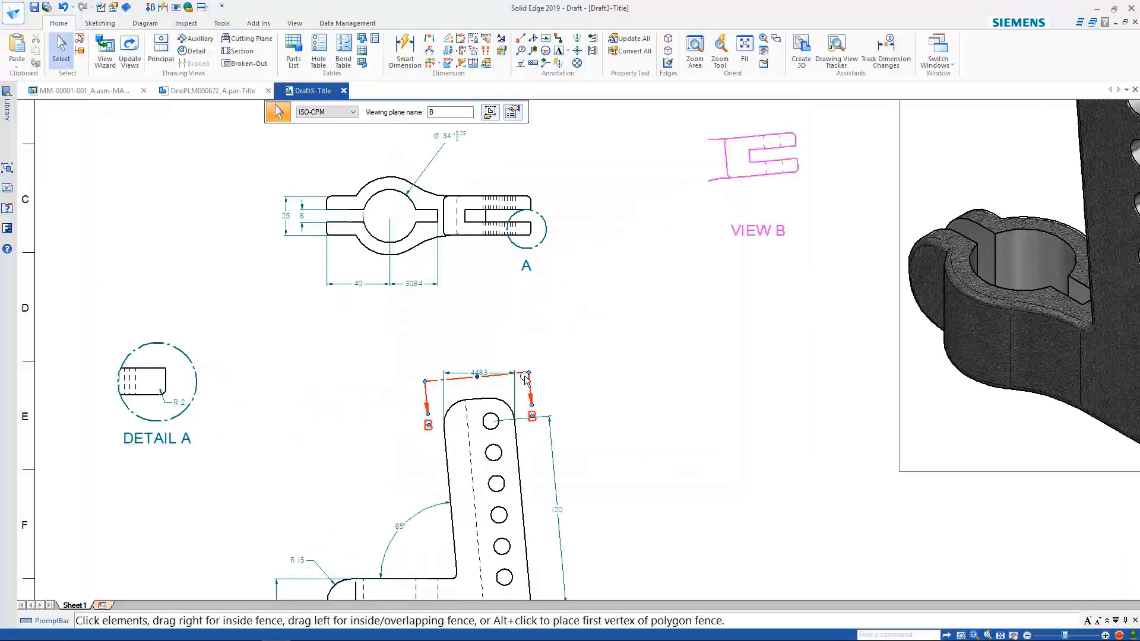
left_click_drag(522, 376, 518, 332)
left_click(606, 341)
middle_click_drag(567, 381, 463, 480)
Turn on the drawing view border for View B in its view properties.
left_click(649, 238)
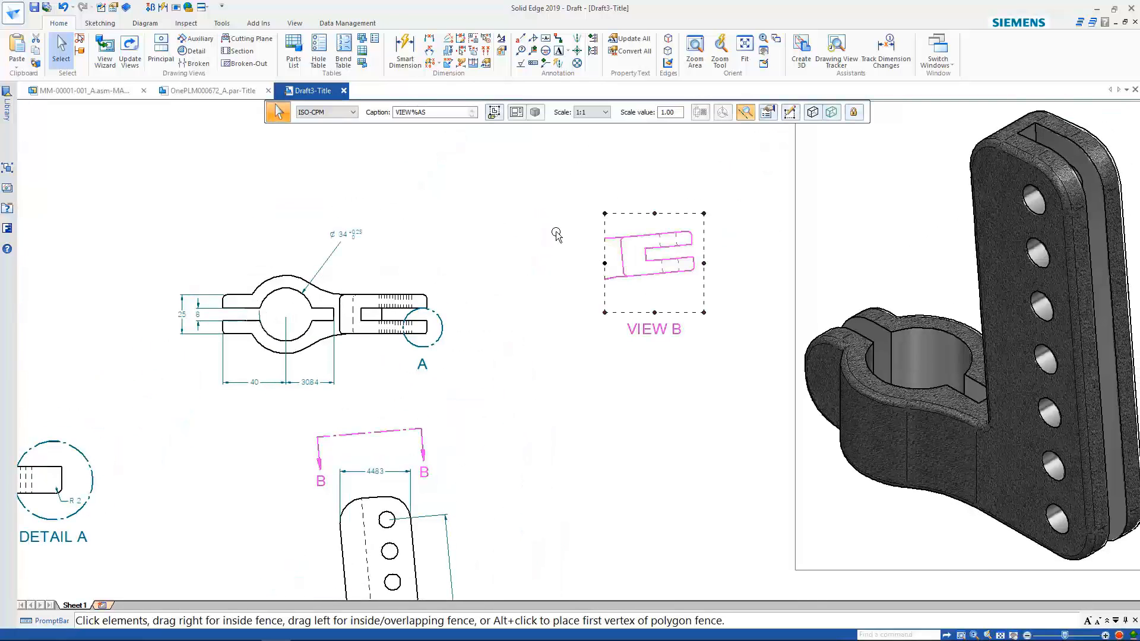
middle_click_drag(632, 226, 612, 240)
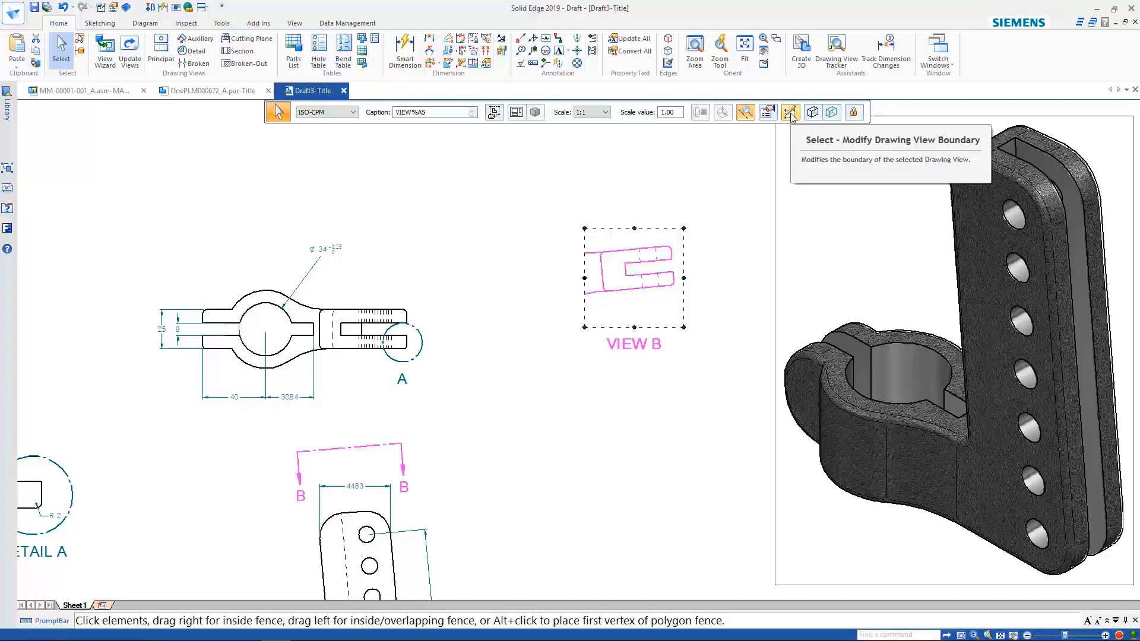
left_click(670, 150)
left_click(634, 250)
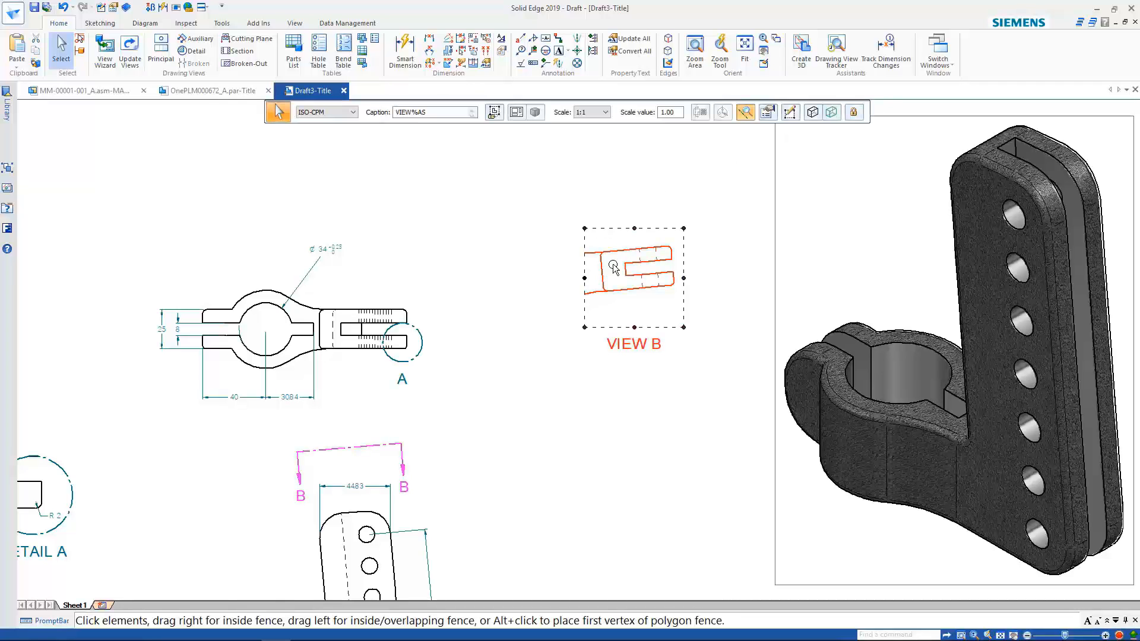
left_click(767, 112)
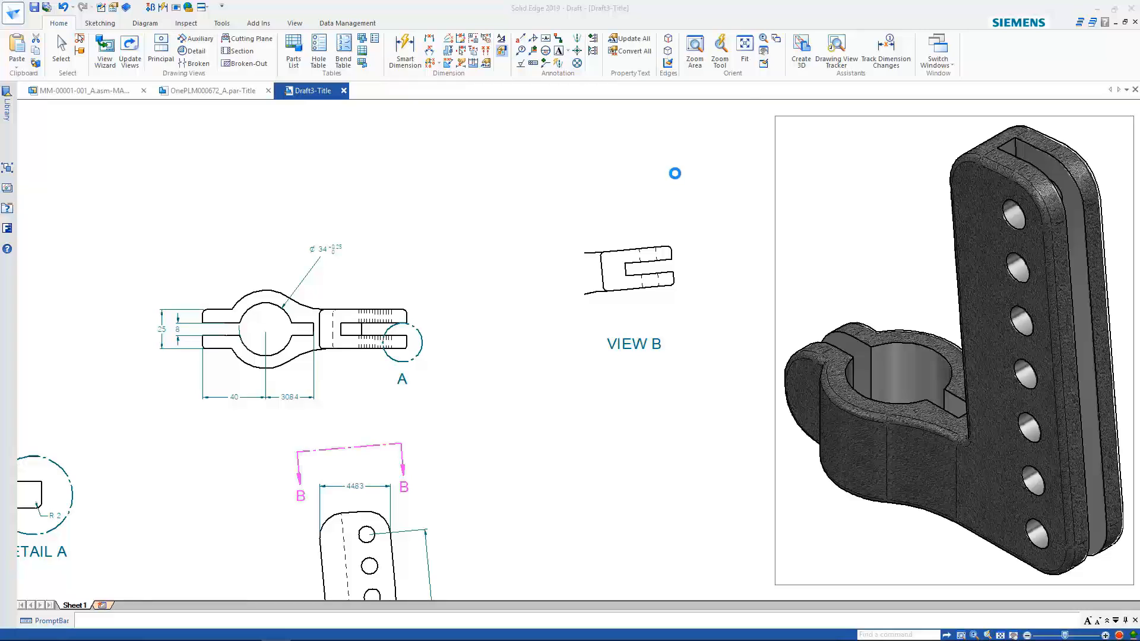
left_click(408, 130)
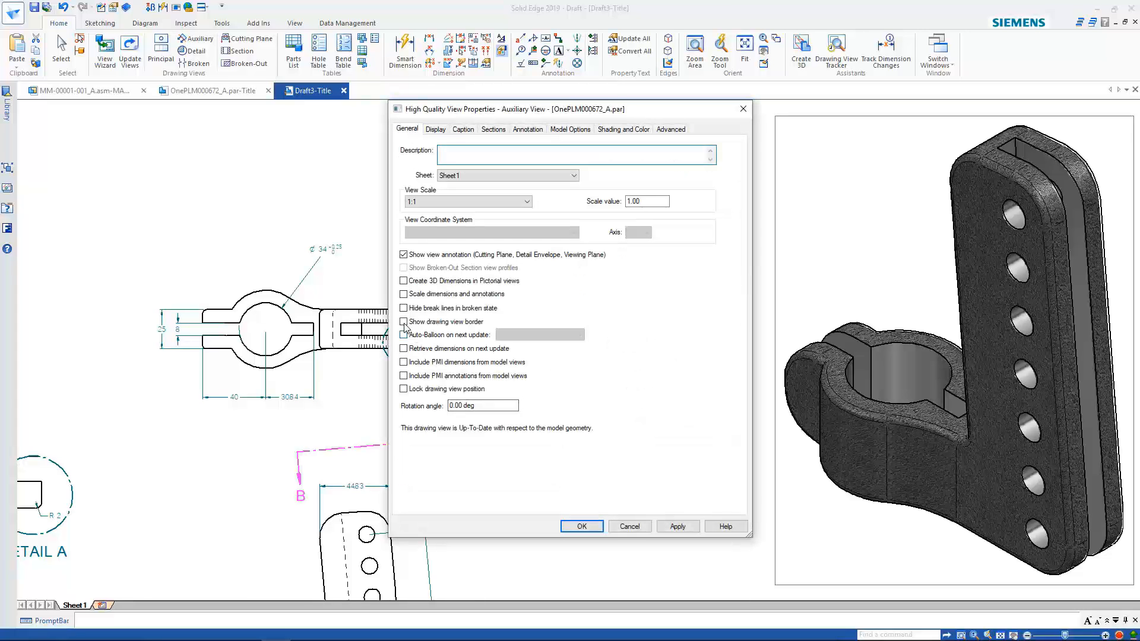
left_click(404, 323)
left_click(681, 528)
left_click(584, 529)
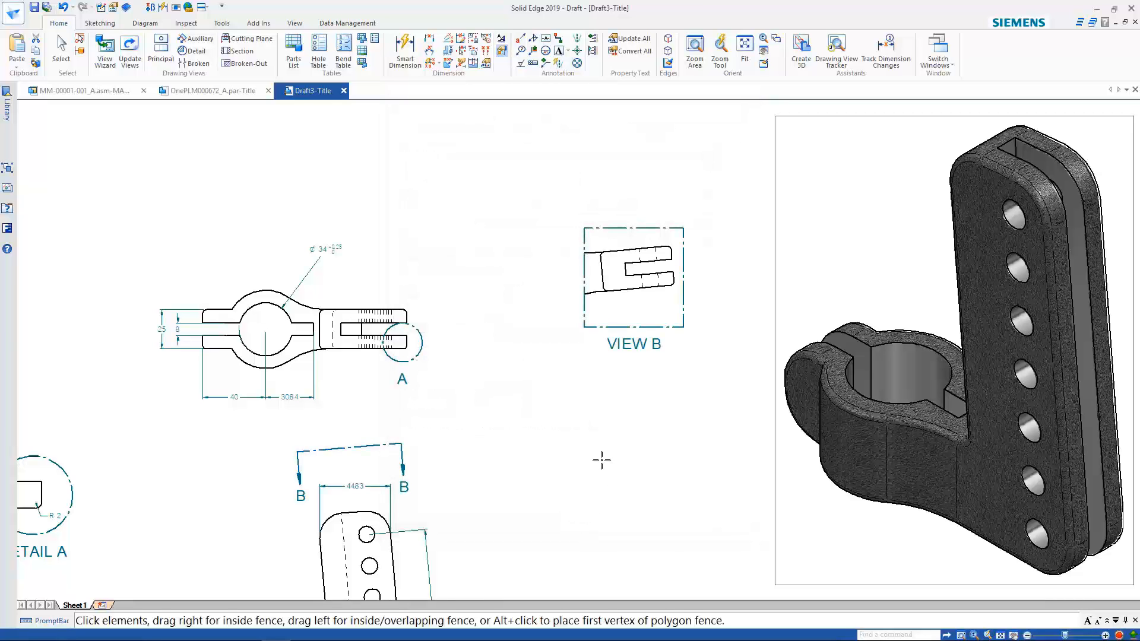
Dimension the fork slot's width perpendicular to its sloped edges in View B, placing the dimension outside the view border.
mouse_move(616, 386)
middle_mouse_down()
mouse_move(612, 350)
mouse_move(565, 453)
middle_mouse_up()
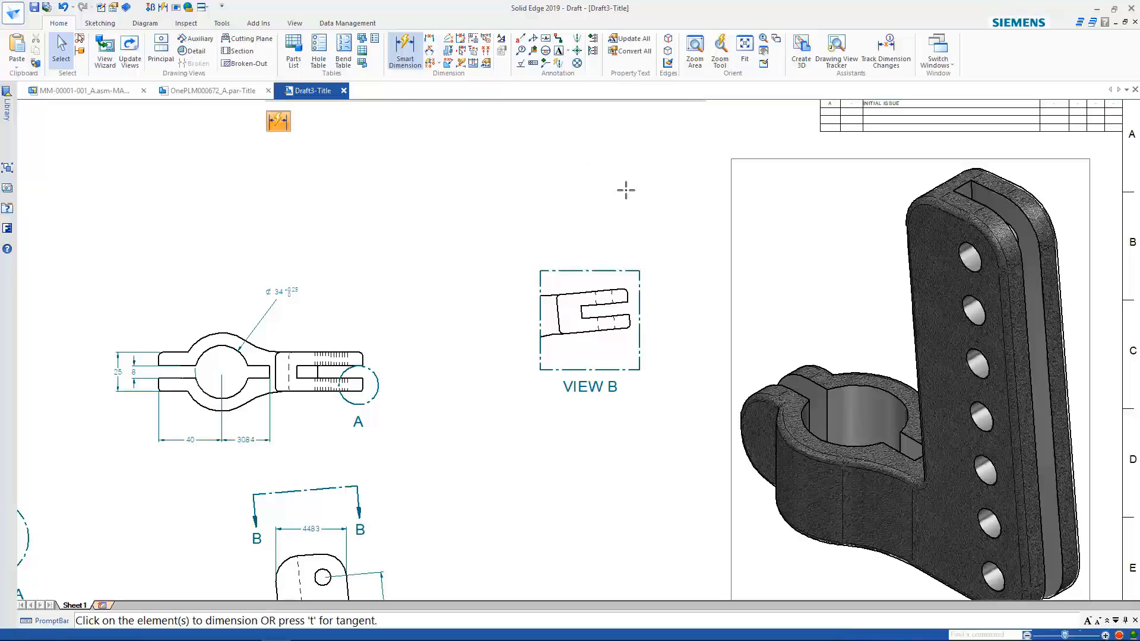
scroll(633, 215, "up", 1)
scroll(618, 324, "up", 2)
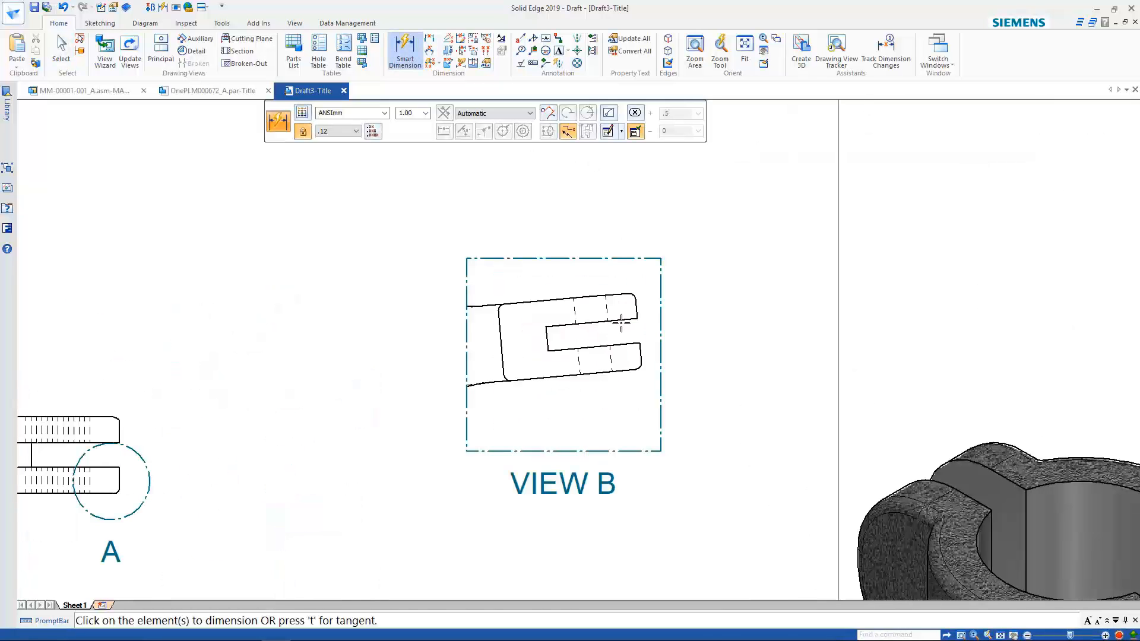
left_click(623, 320)
left_click(617, 344)
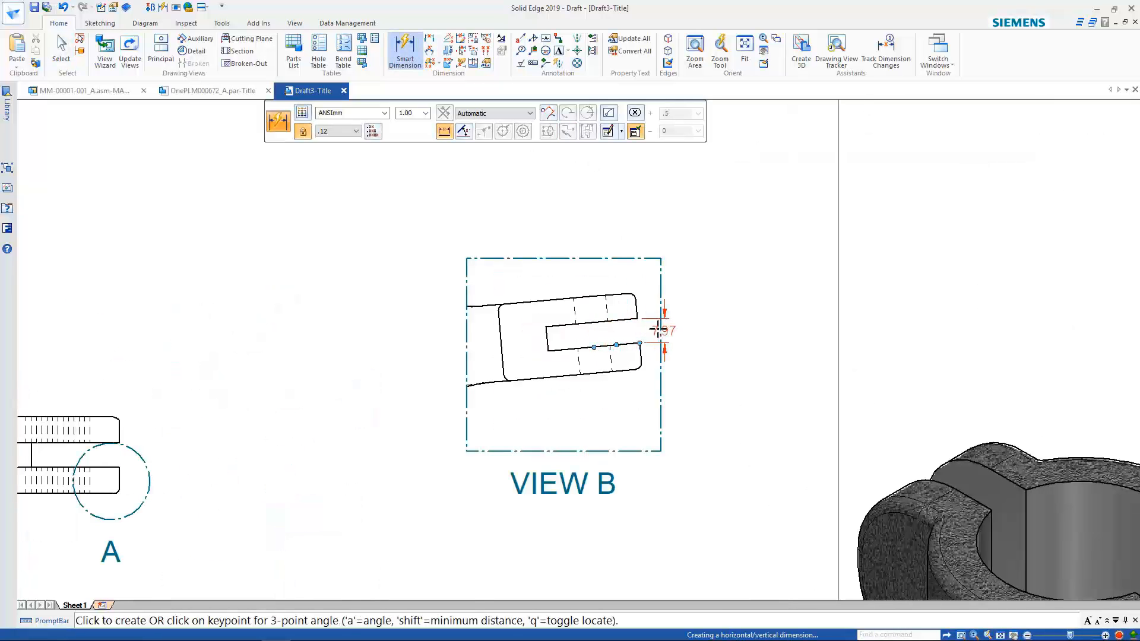
left_click(704, 326)
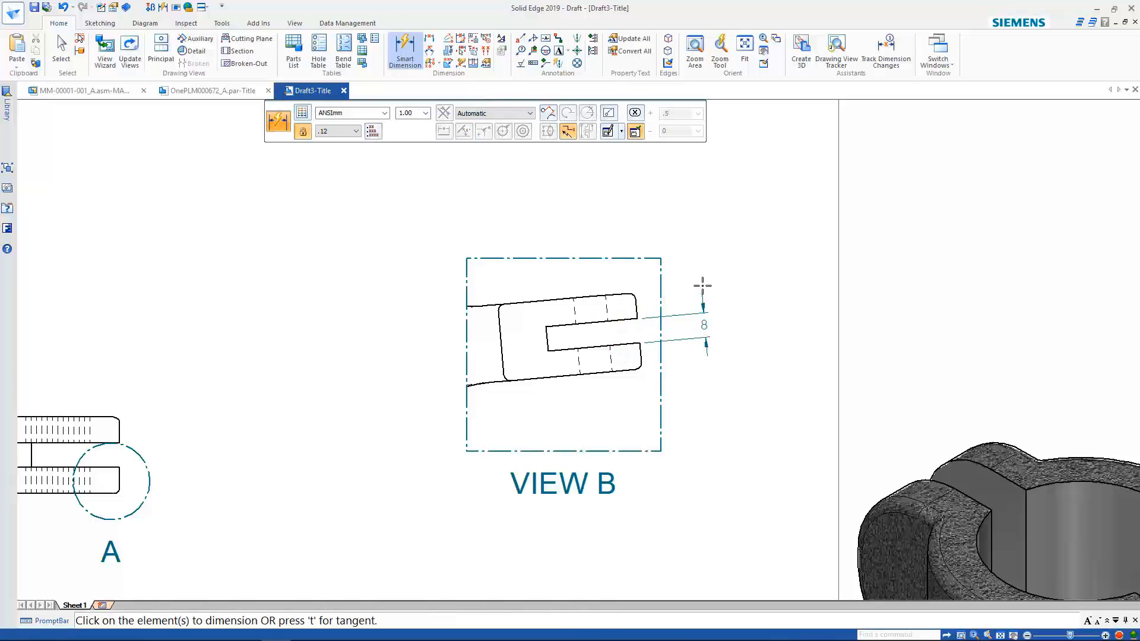
scroll(665, 357, "down", 7)
key("Escape")
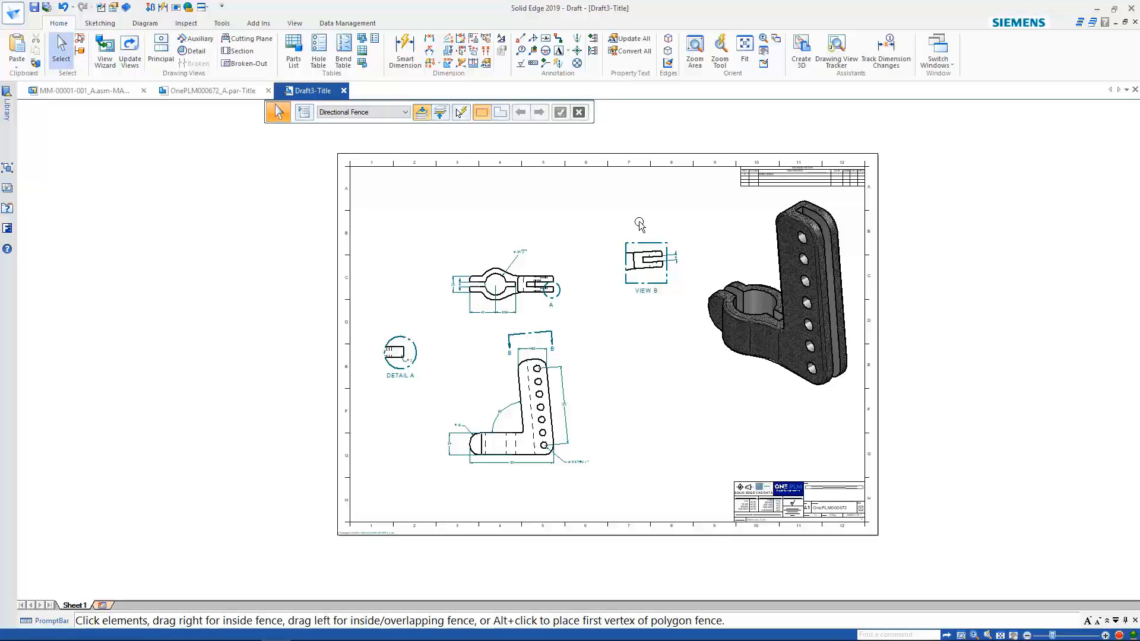
middle_click_drag(628, 362, 595, 377)
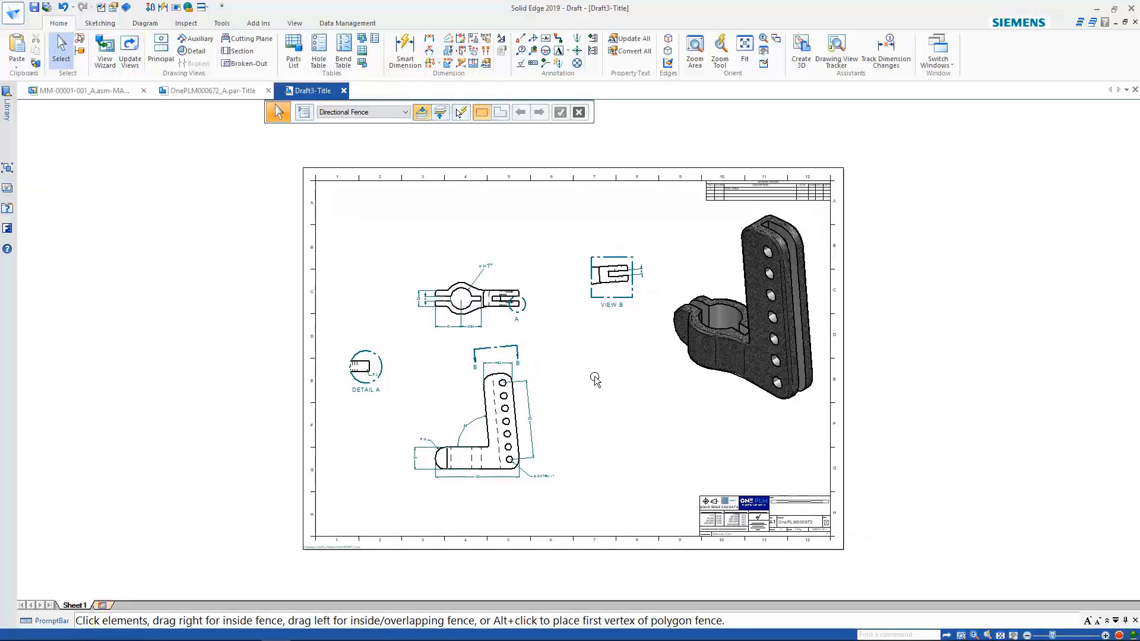
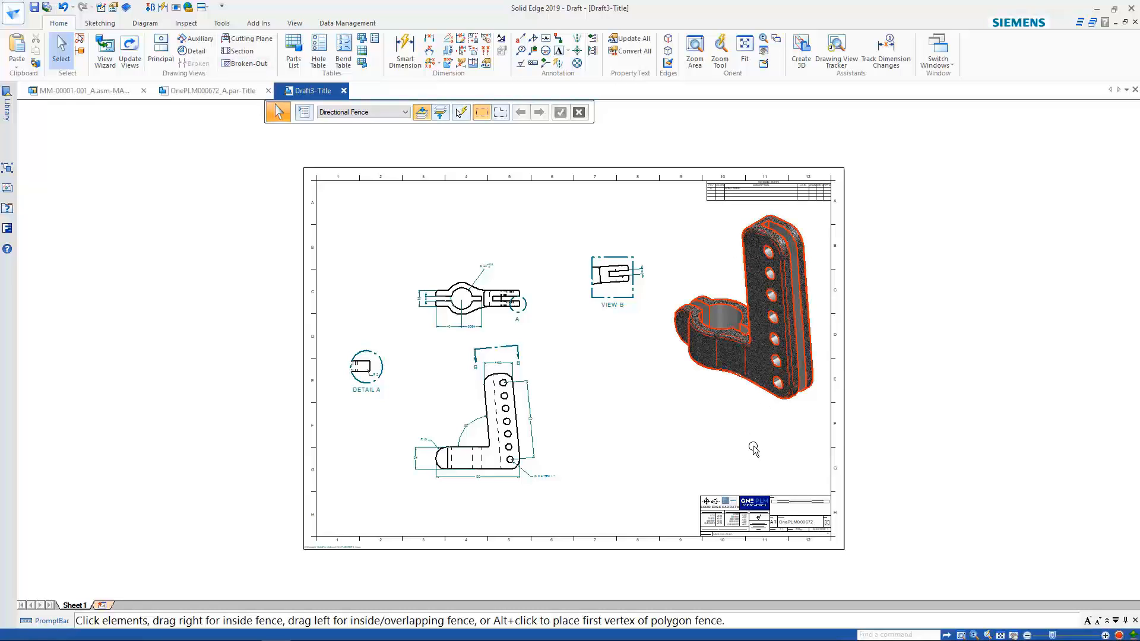
Draw a closed broken-out section profile in the front view around the upright arm's upper end, enclosing its top two holes.
middle_click_drag(754, 450, 690, 476)
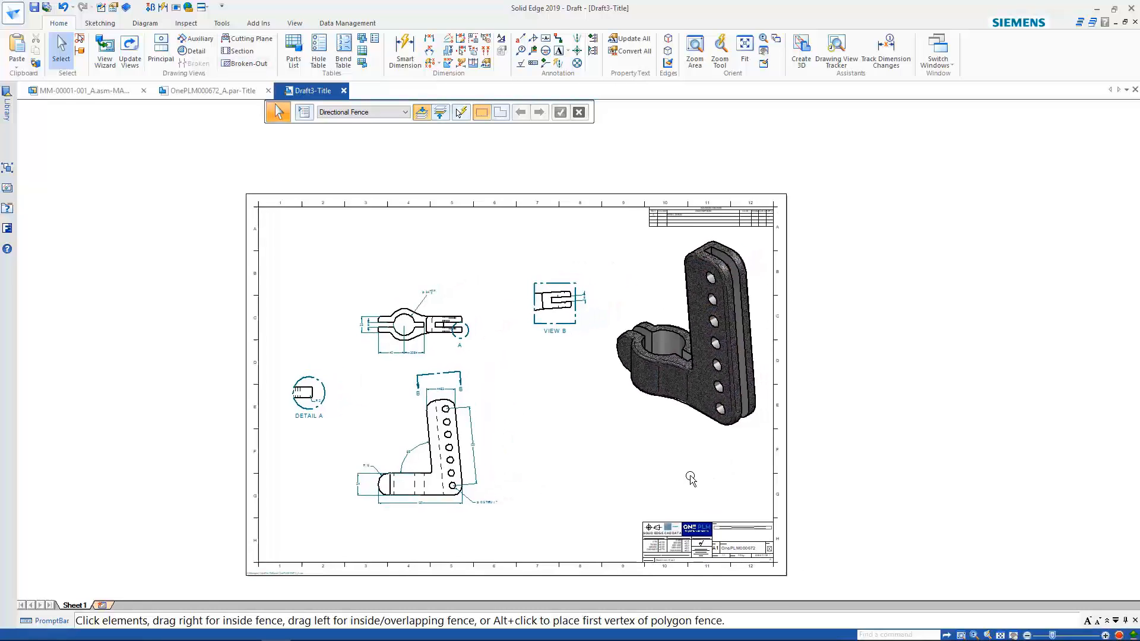
left_click(237, 63)
scroll(462, 507, "up", 4)
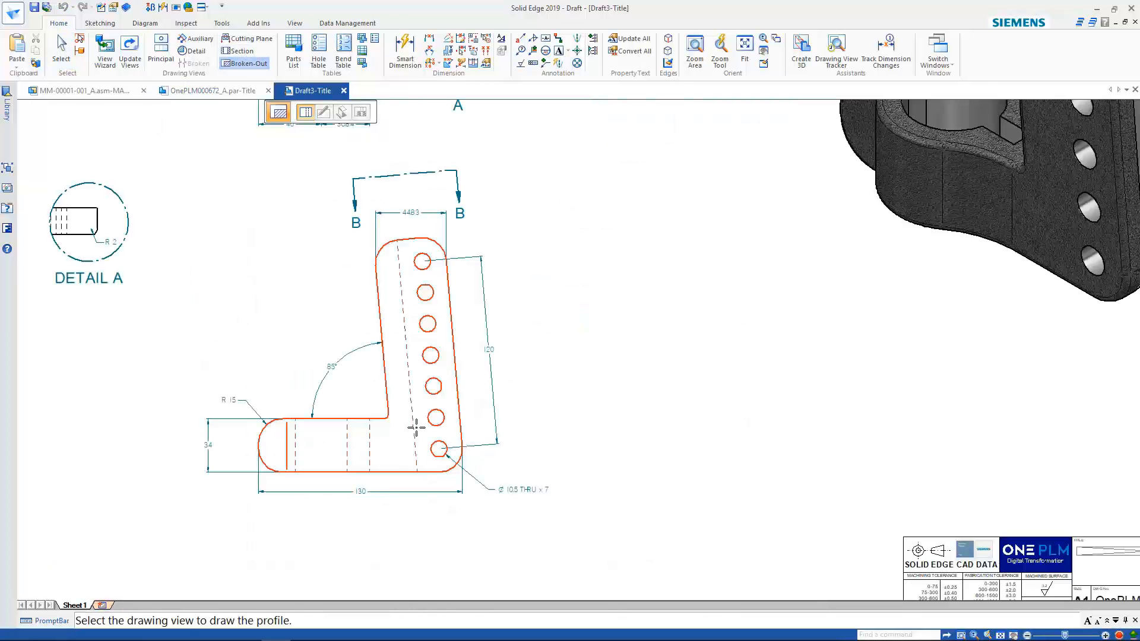
left_click(390, 407)
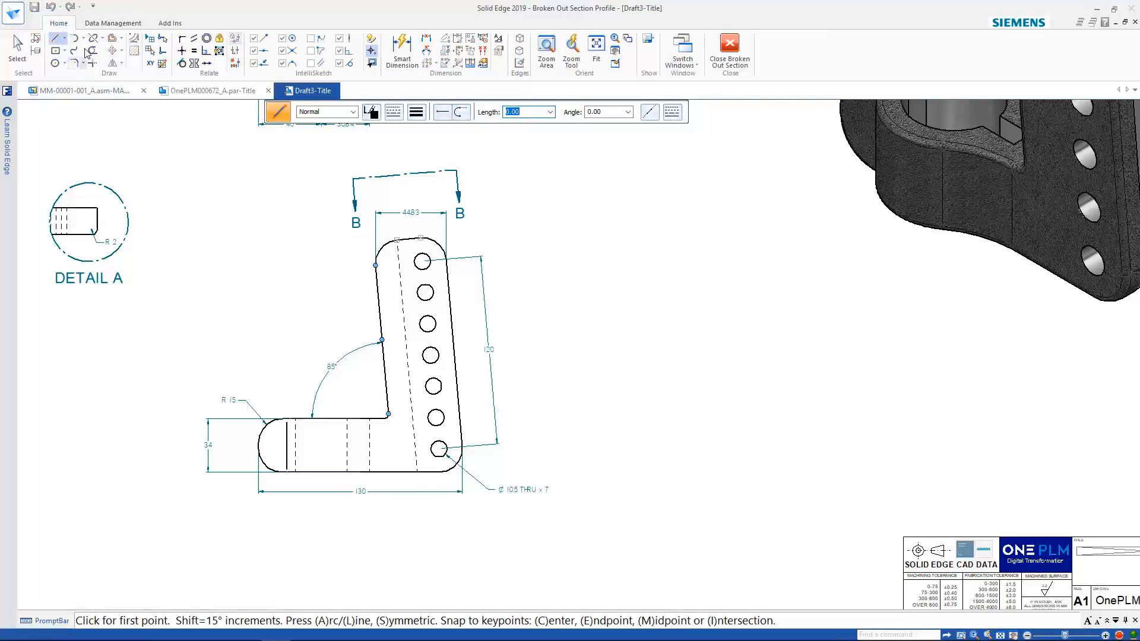
left_click(74, 50)
middle_click_drag(308, 267, 370, 404)
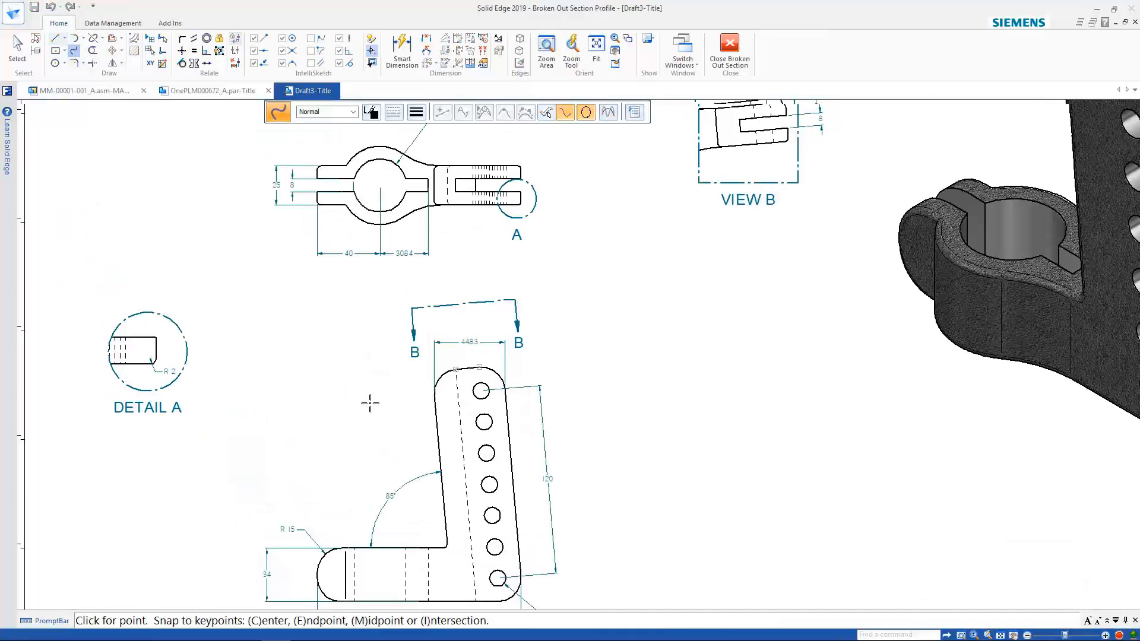
scroll(475, 454, "up", 3)
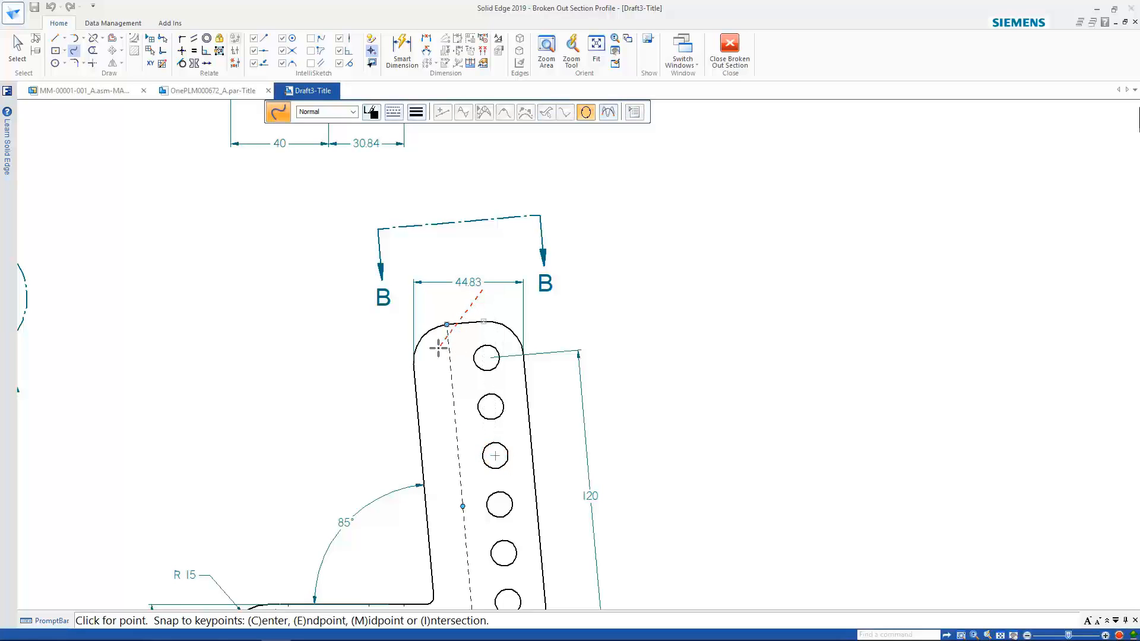
left_click(458, 440)
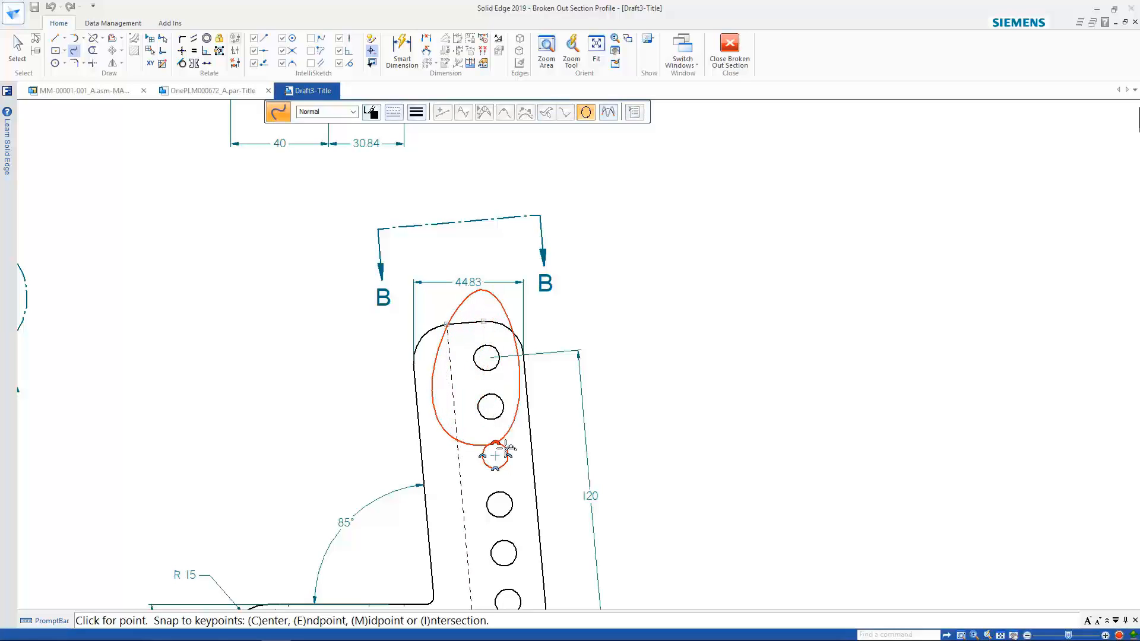
left_click(532, 446)
right_click(558, 419)
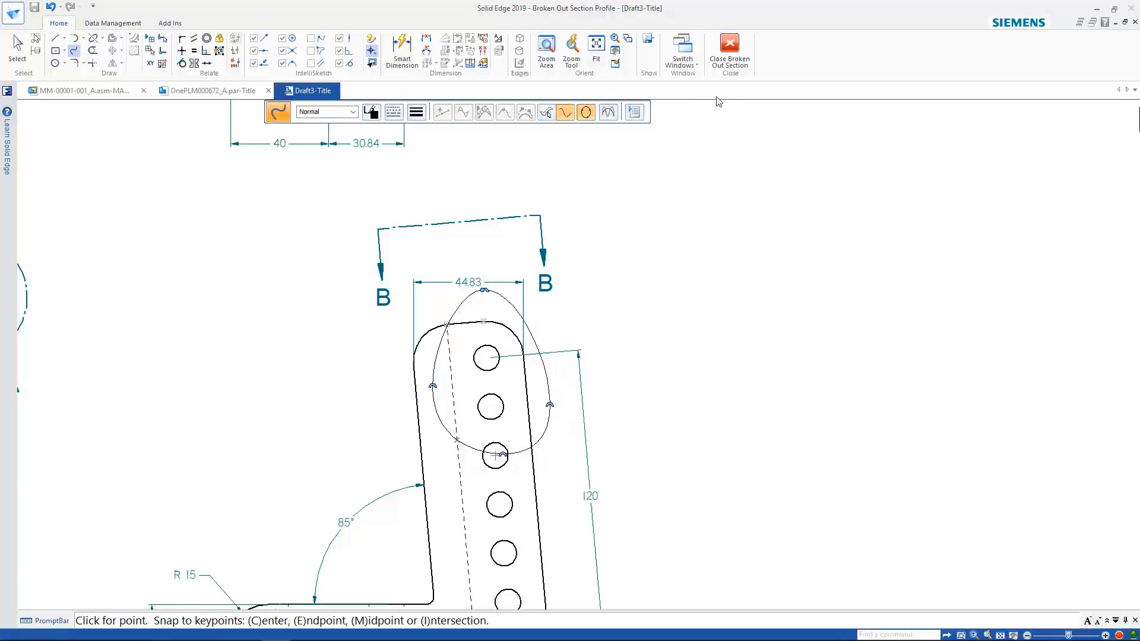
left_click(729, 47)
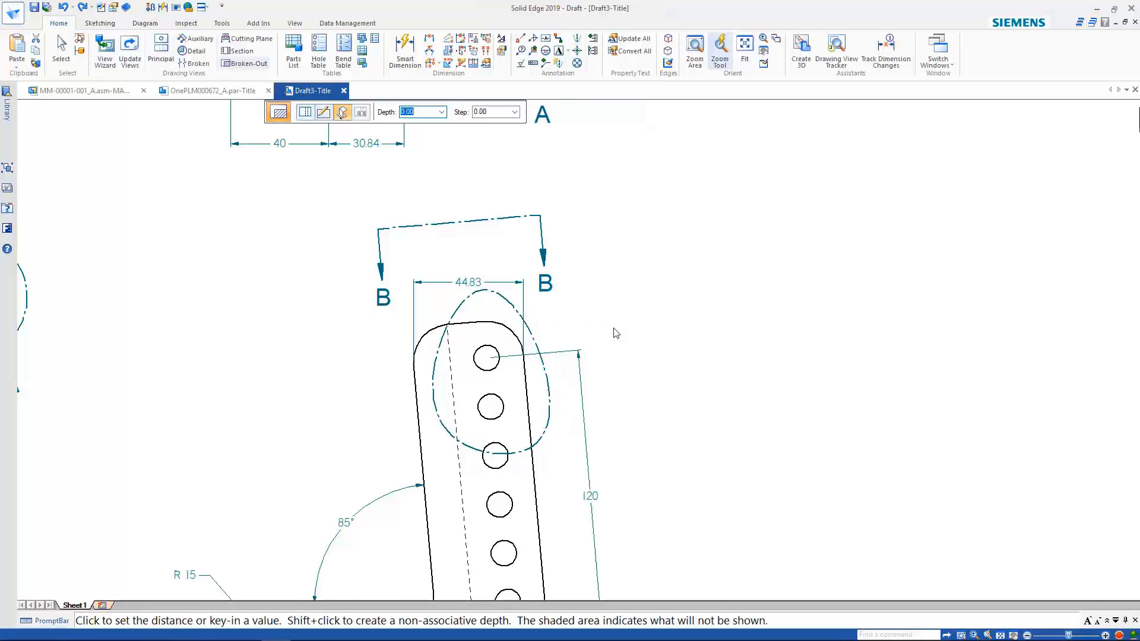
Set the cut depth to the fork slot's near edge in the top view and apply the cutout to the shaded isometric view.
scroll(616, 333, "down", 4)
scroll(534, 219, "up", 5)
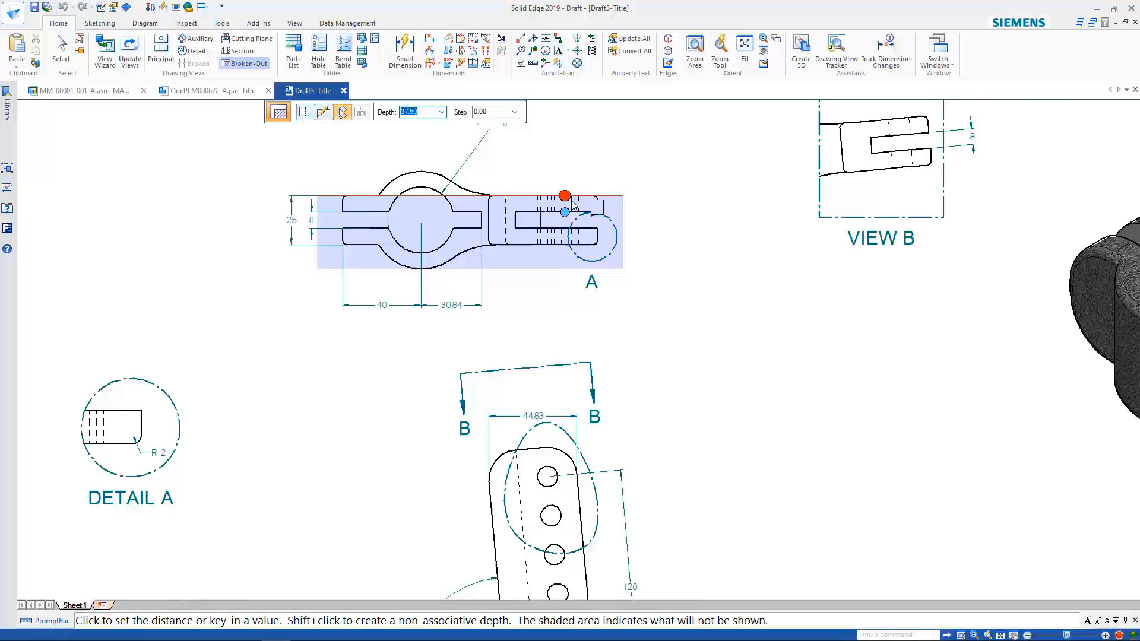
left_click(531, 228)
scroll(472, 272, "down", 6)
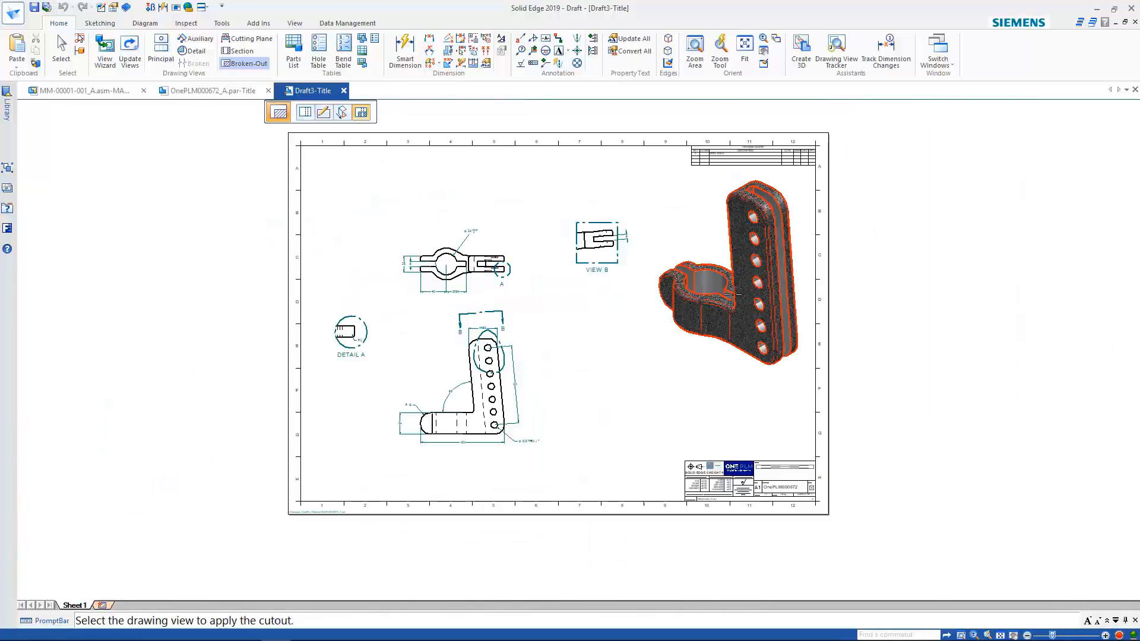
left_click(701, 343)
key("Escape")
scroll(673, 350, "up", 4)
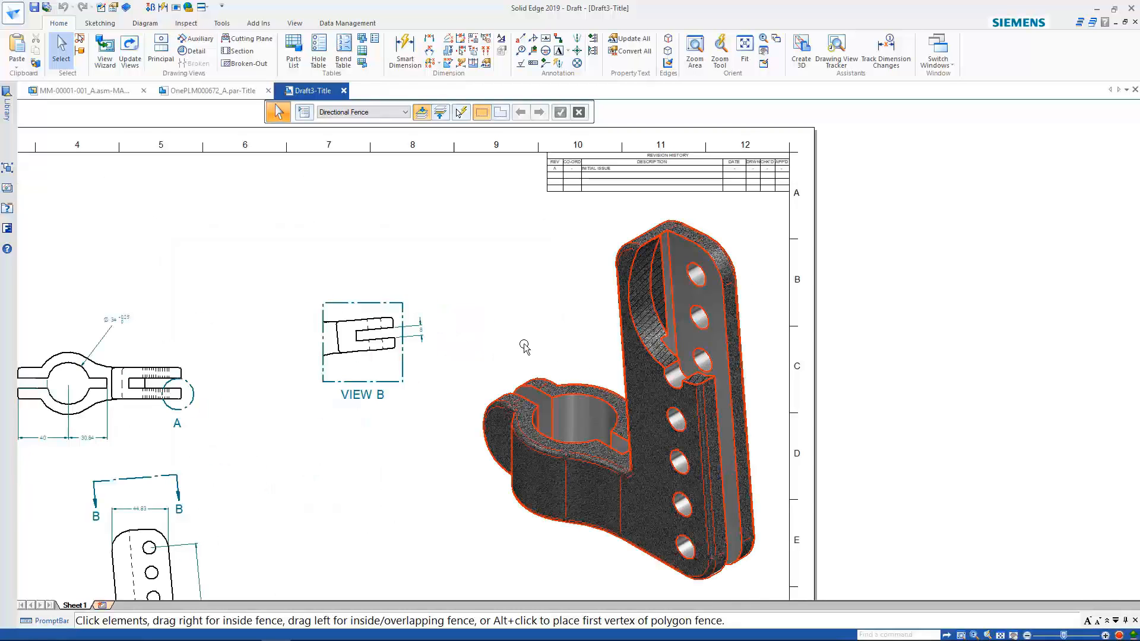
scroll(521, 338, "down", 5)
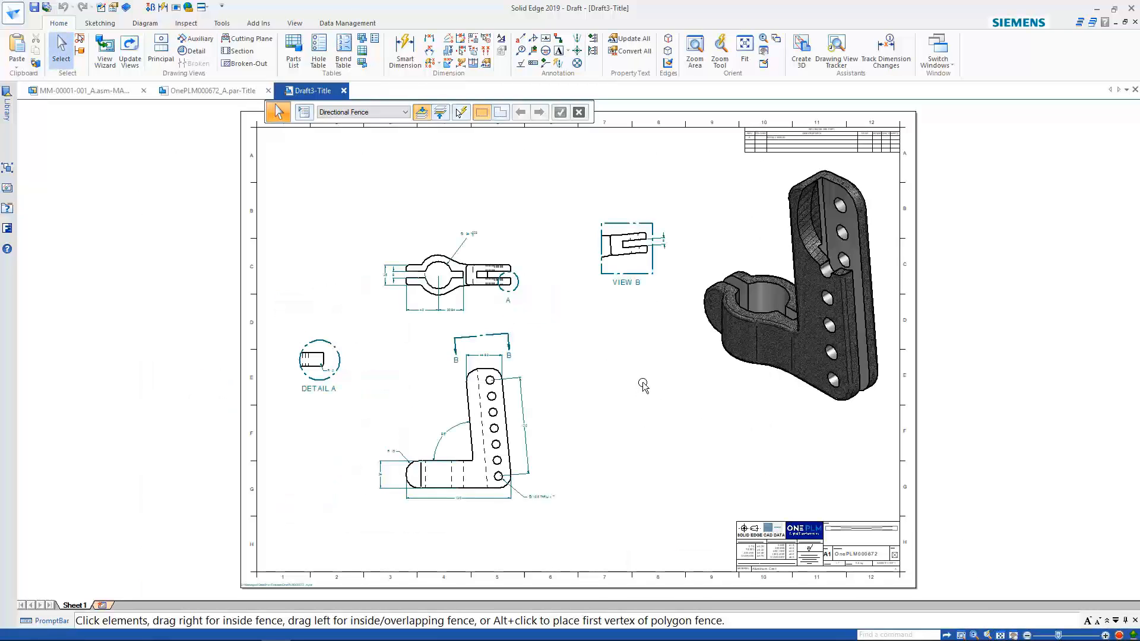
scroll(831, 575, "up", 4)
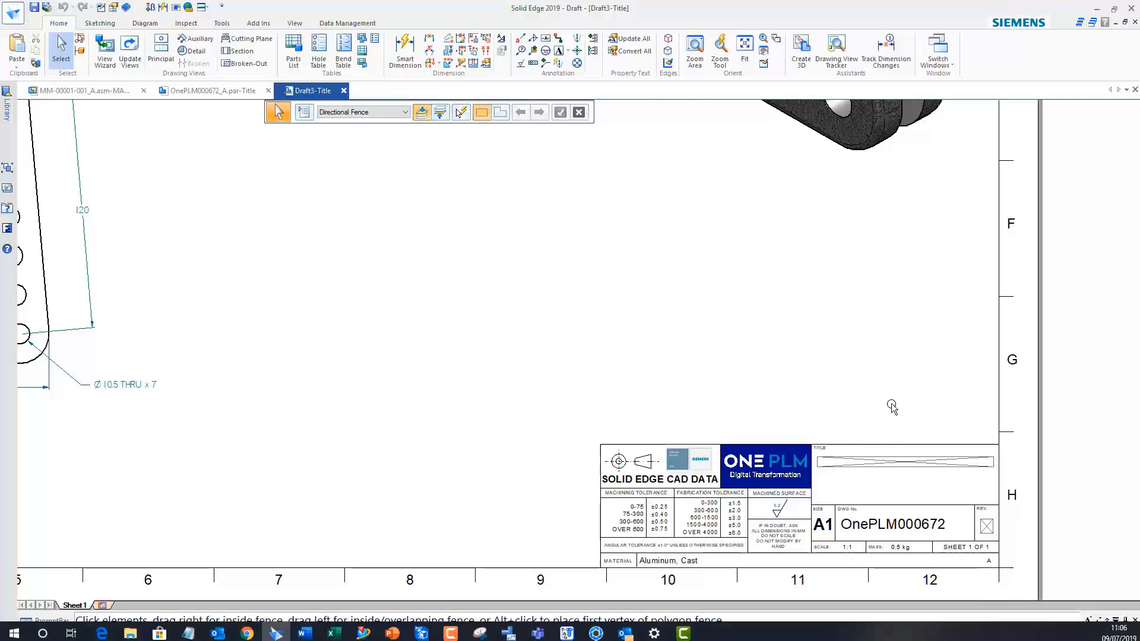
left_click(1000, 635)
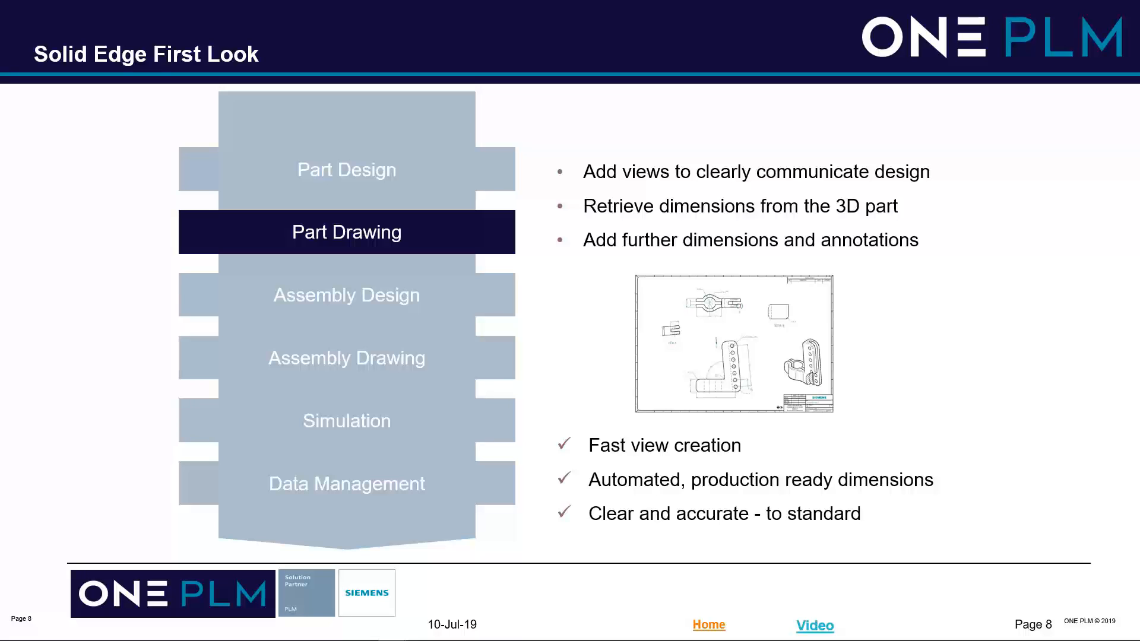
key("Right")
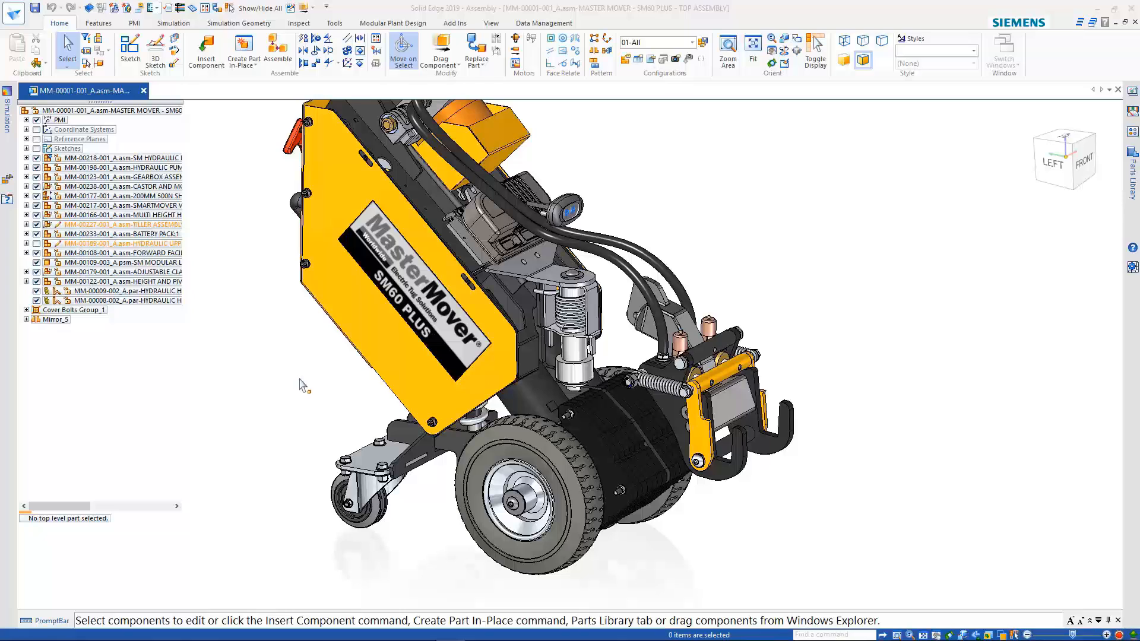
Insert the clamp arm OnePLM000672_A.par from the Pre-Release folder into the SM60 Plus top assembly, beside the coupling.
mouse_move(314, 385)
middle_mouse_down()
mouse_move(311, 364)
mouse_move(315, 379)
middle_mouse_up()
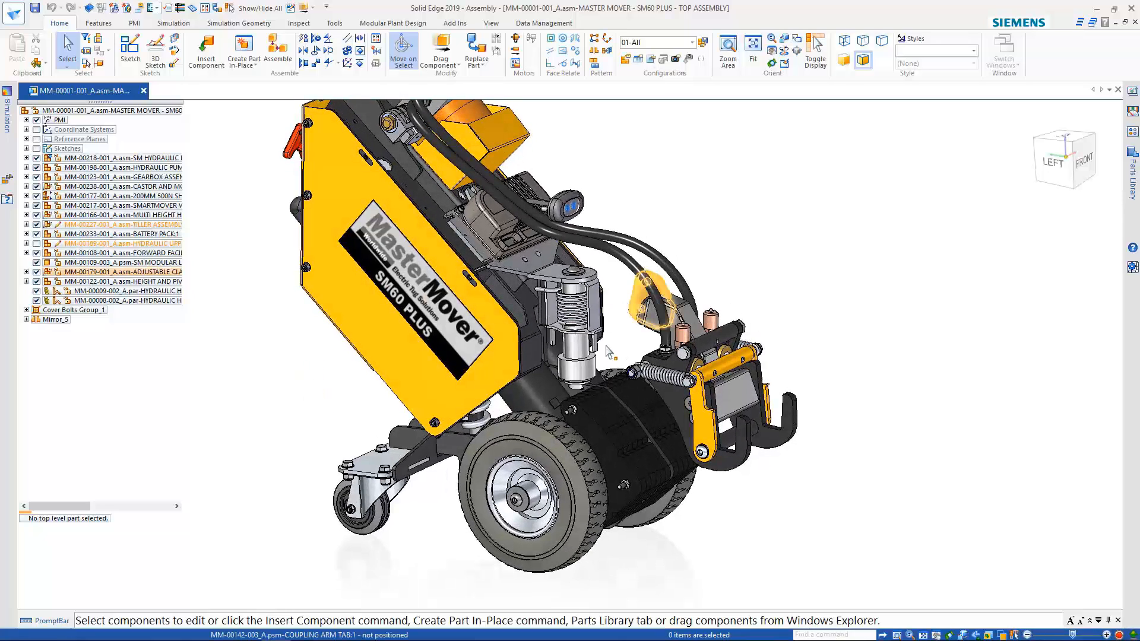
scroll(608, 350, "up", 2)
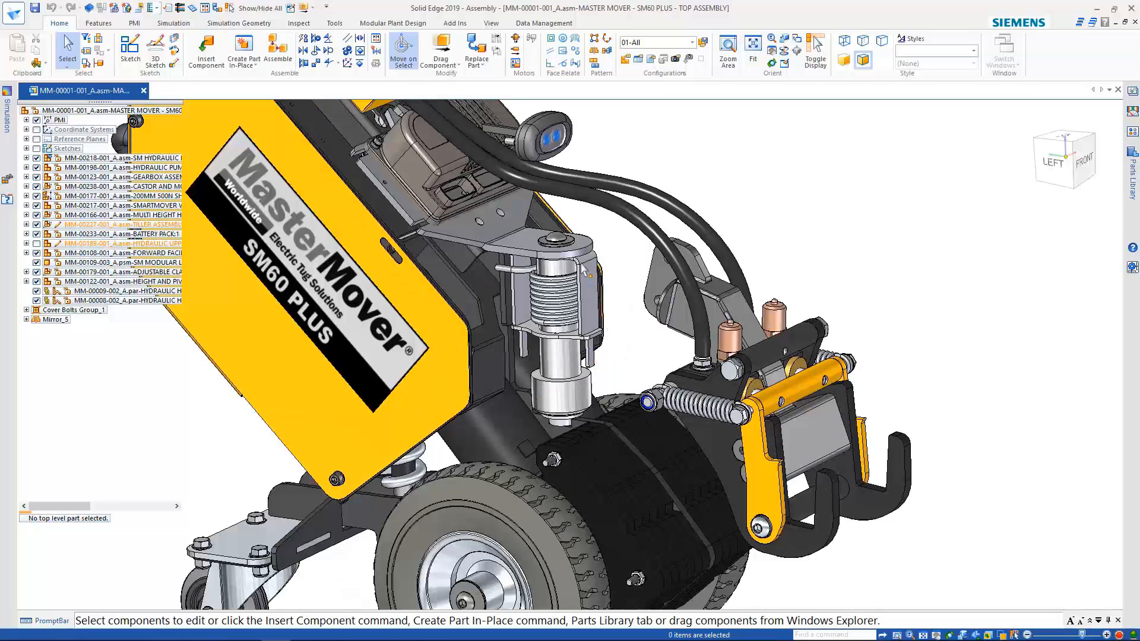
middle_click_drag(639, 319, 720, 172)
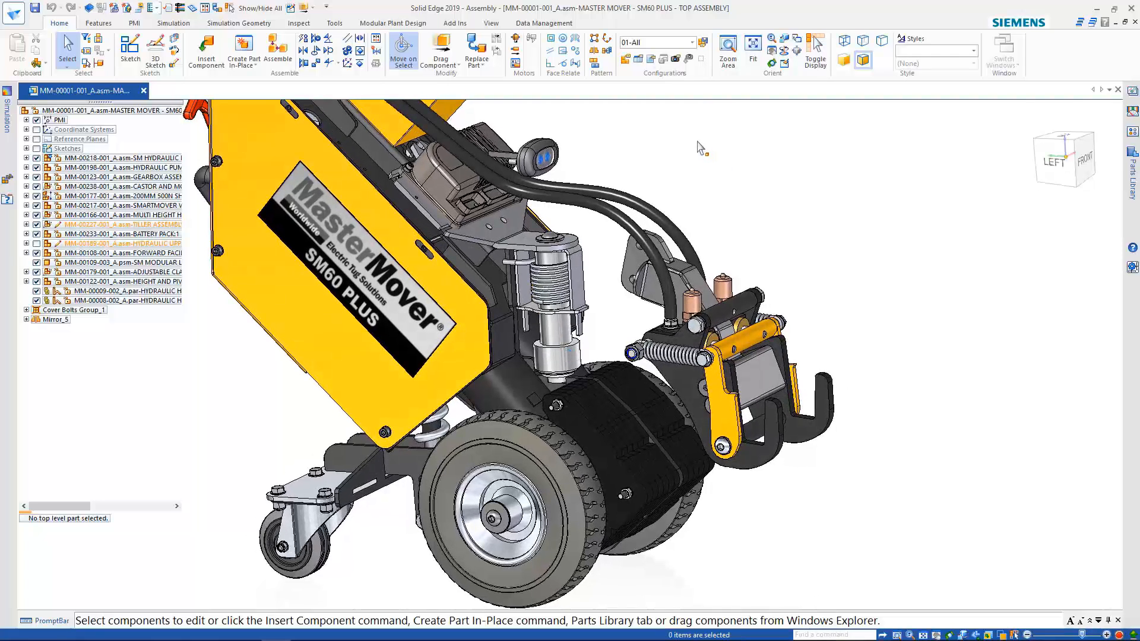
left_click(206, 48)
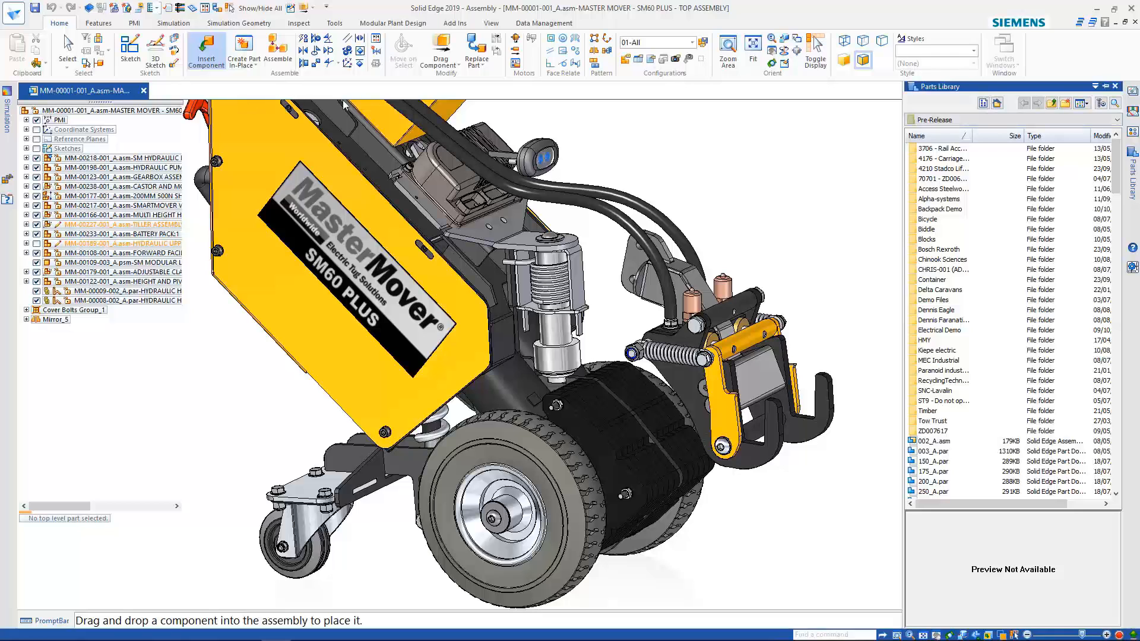
left_click_drag(1116, 166, 1099, 440)
left_click(949, 432)
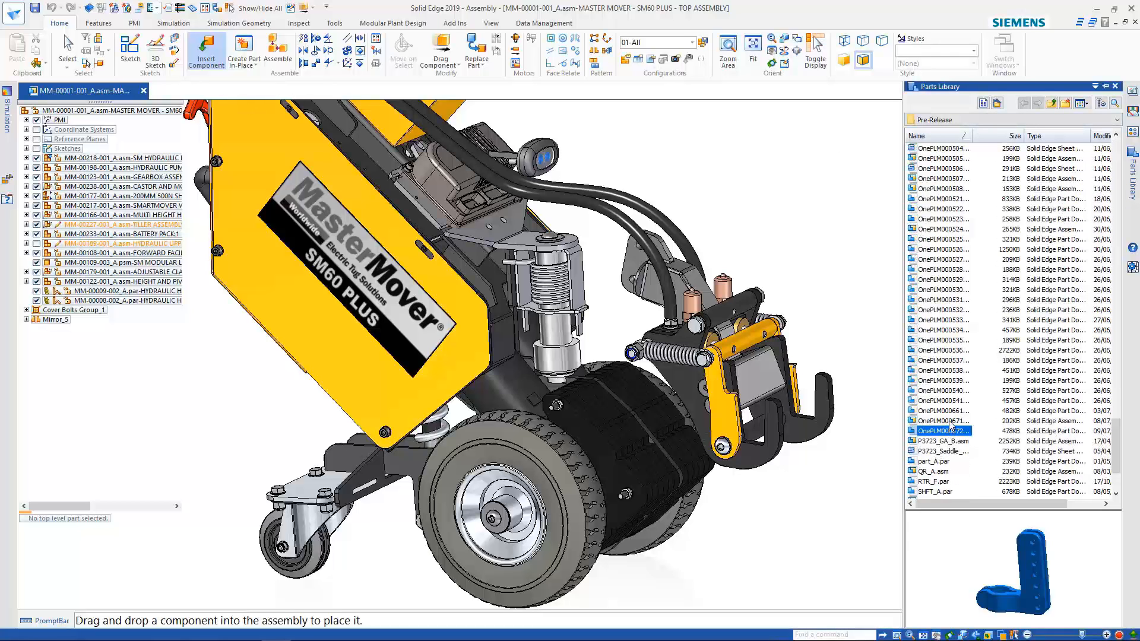
left_click(949, 421)
left_click(956, 433)
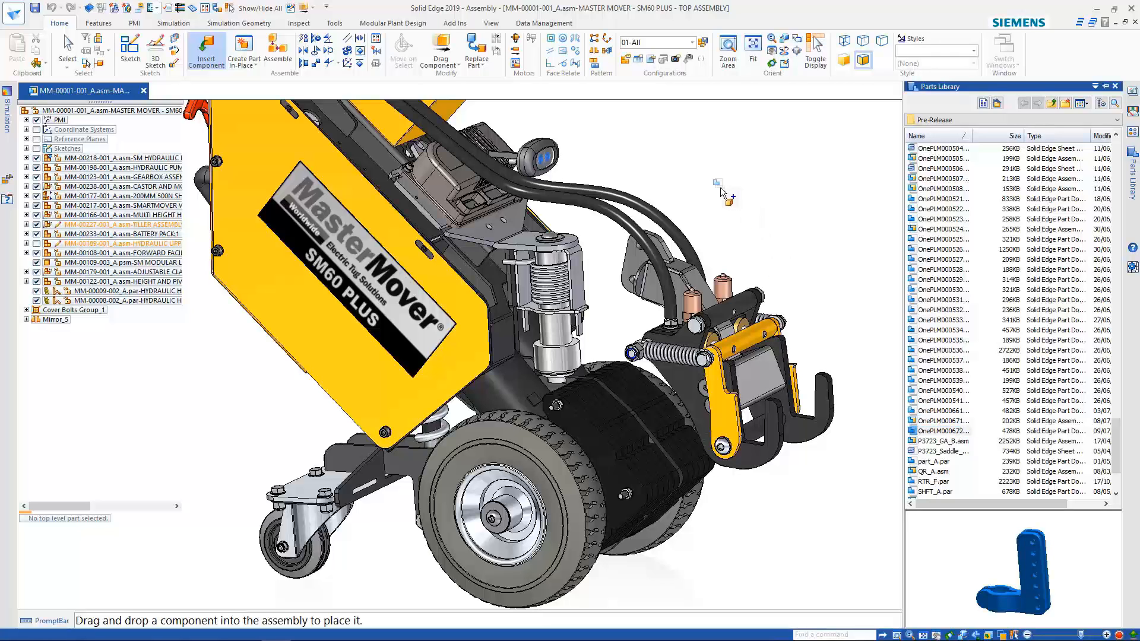
left_click_drag(714, 191, 715, 193)
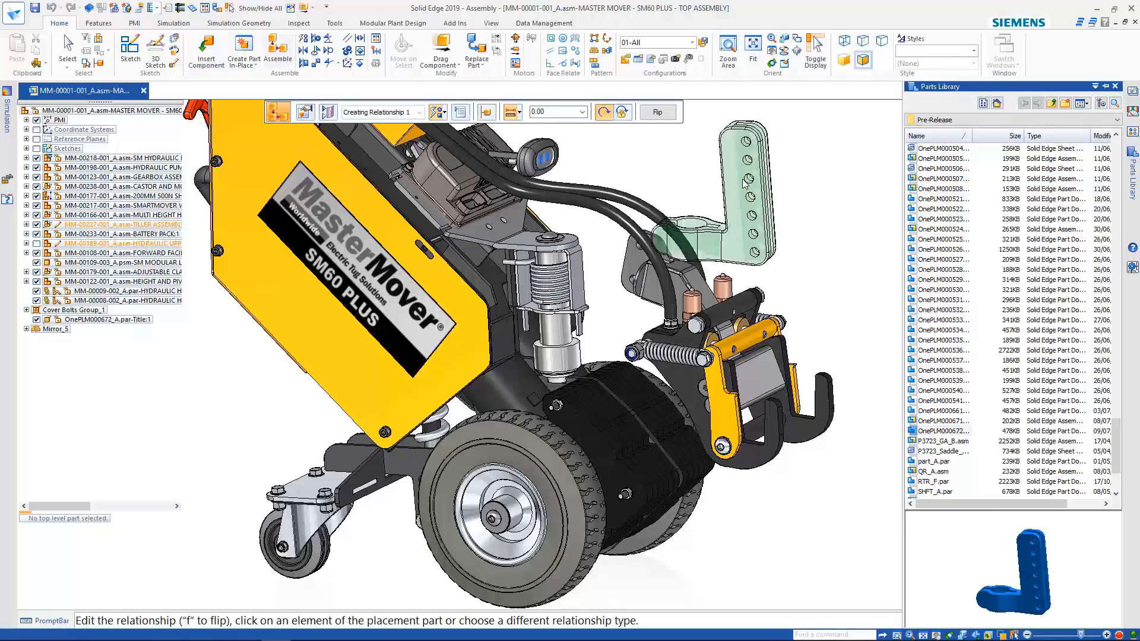
Axially align the clamp arm's round bore with the vertical pivot tube below the spring.
scroll(615, 248, "up", 6)
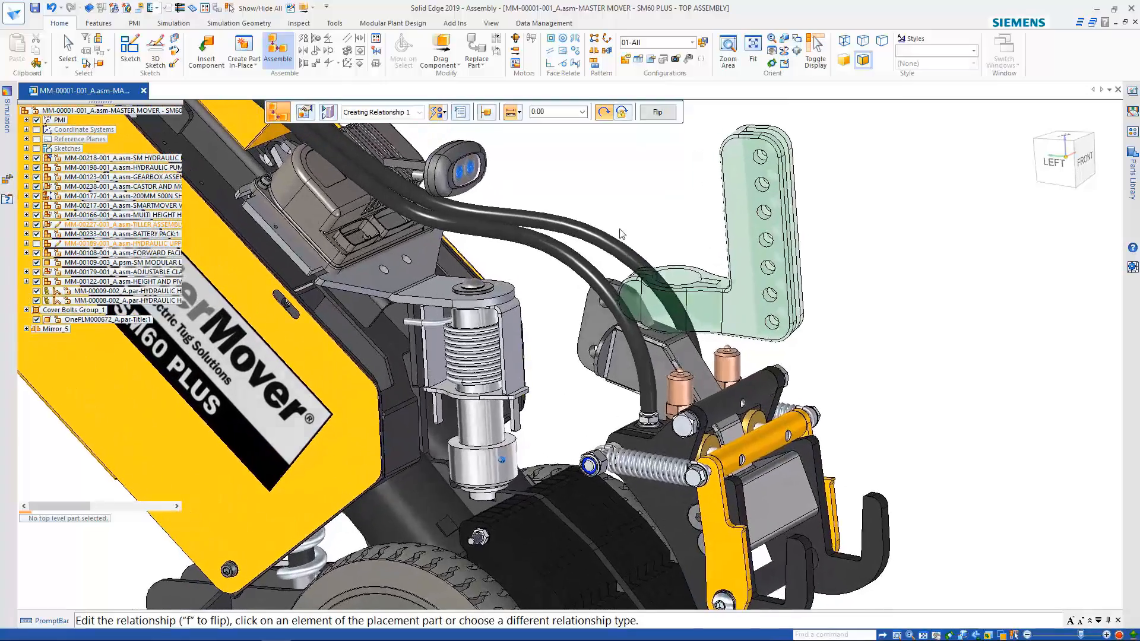
middle_click_drag(620, 234, 644, 250)
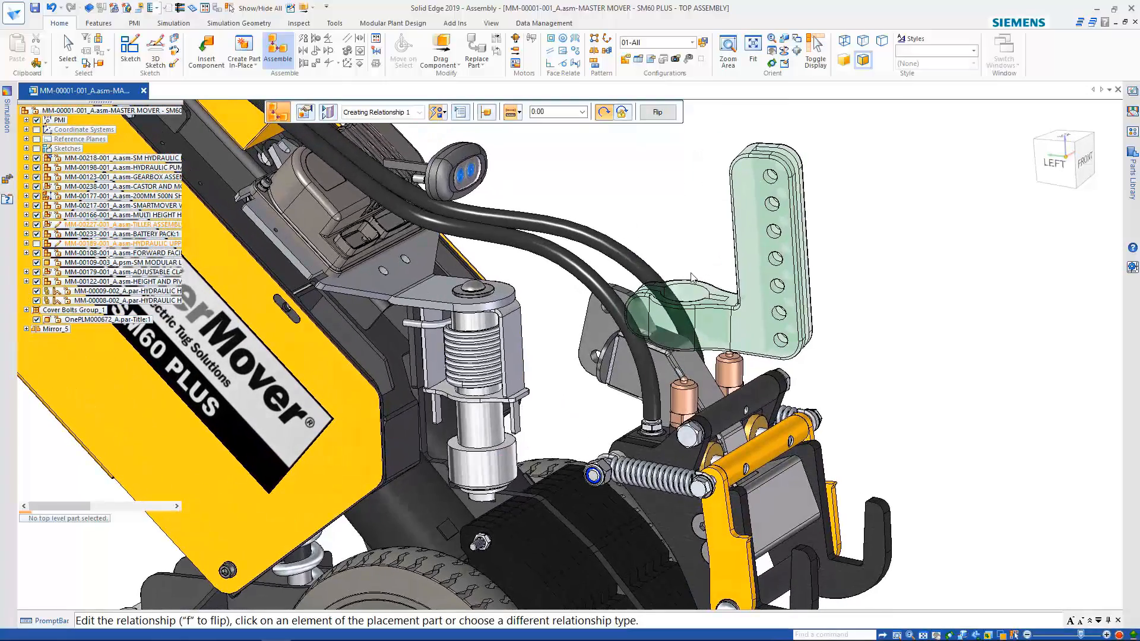
left_click(681, 301)
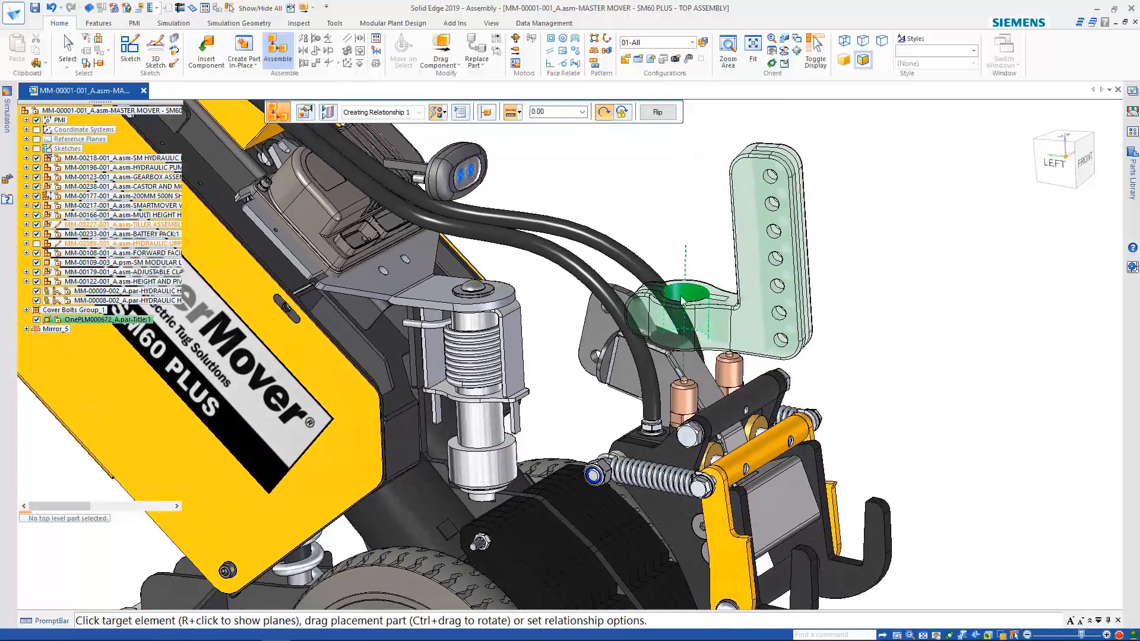
left_click(487, 435)
Relate the inner face of the clamp arm's fork slot to the flat face of the coupling arm tab.
middle_click_drag(624, 197, 491, 295)
scroll(656, 176, "up", 2)
scroll(488, 298, "up", 3)
left_click(497, 366)
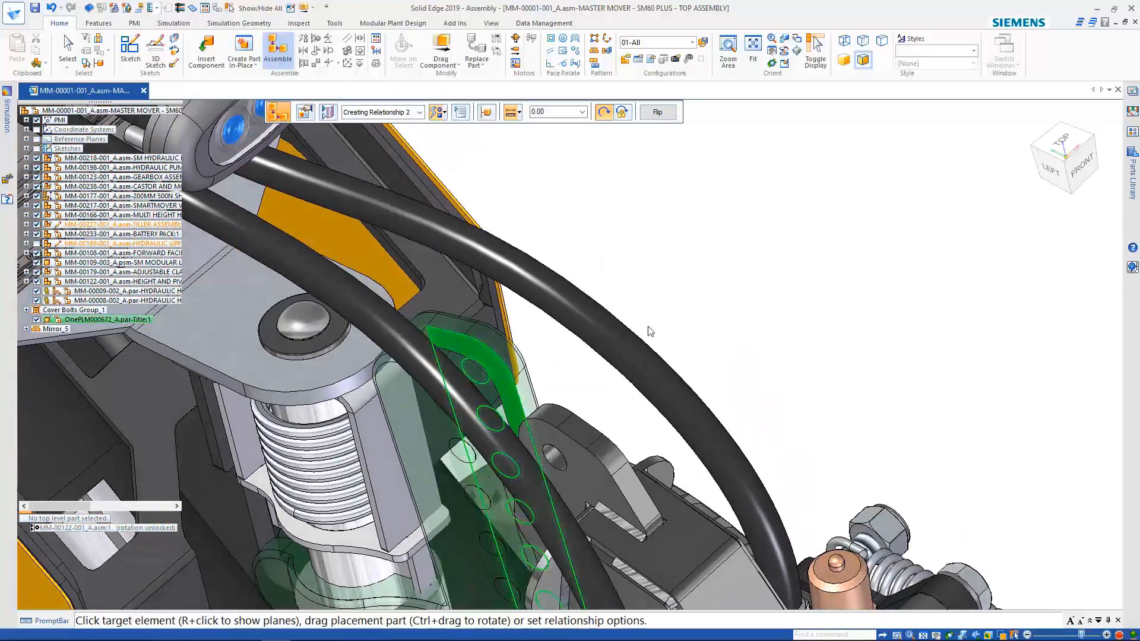
middle_click_drag(649, 331, 600, 338)
left_click(499, 429)
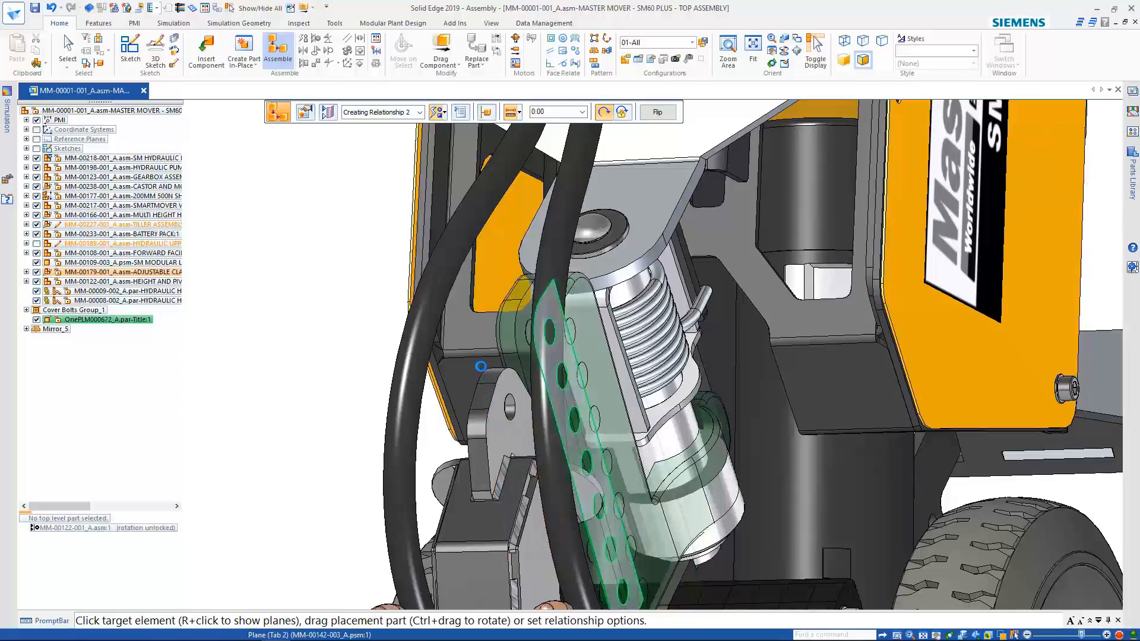
Axially align the clamp arm's uppermost hole with the upper hole in the coupling arm tab.
middle_click_drag(434, 284, 326, 257)
scroll(408, 390, "up", 3)
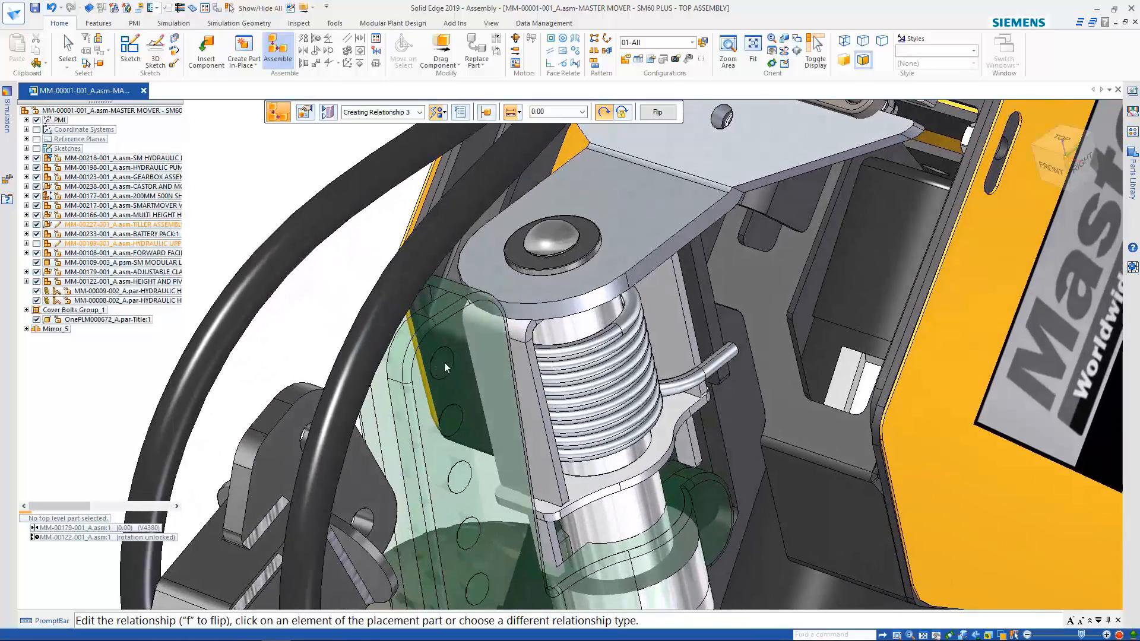
left_click(446, 363)
middle_click_drag(446, 363, 363, 456)
left_click(364, 456)
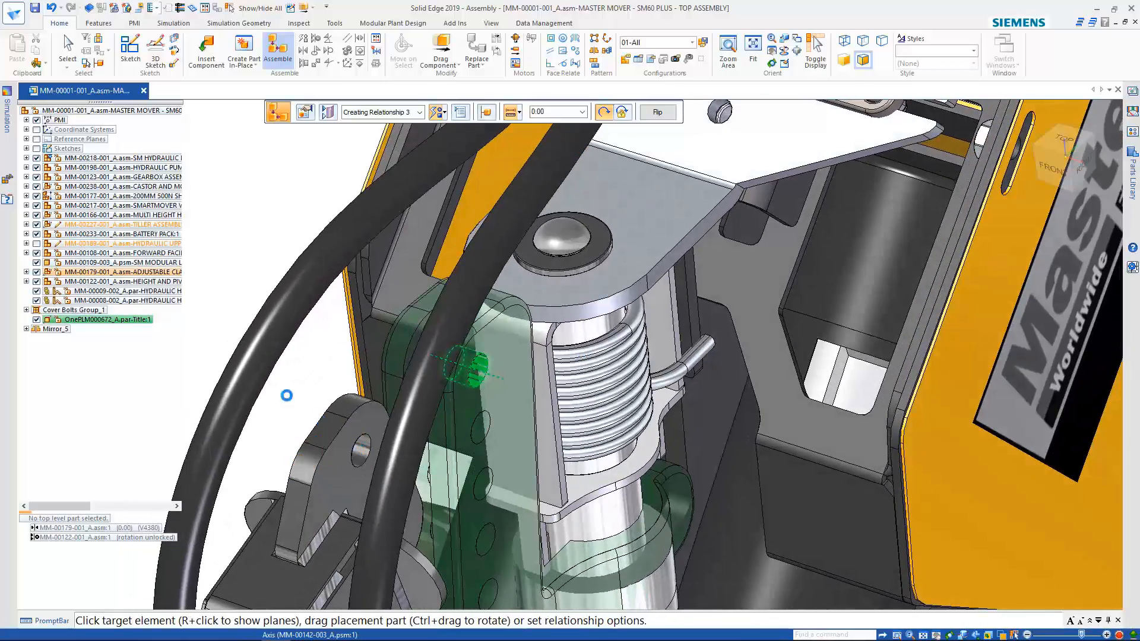
Axially align the clamp arm's third hole from the top with the coupling arm tab's other hole and finish placing the arm.
middle_click_drag(289, 344, 415, 493)
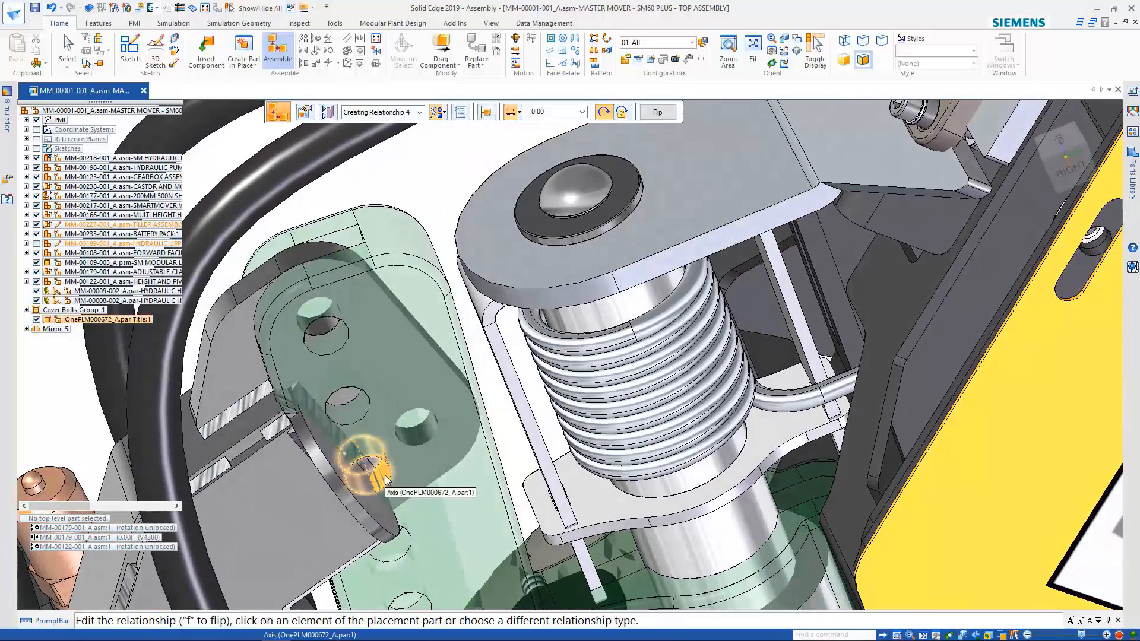
left_click(365, 466)
left_click(429, 426)
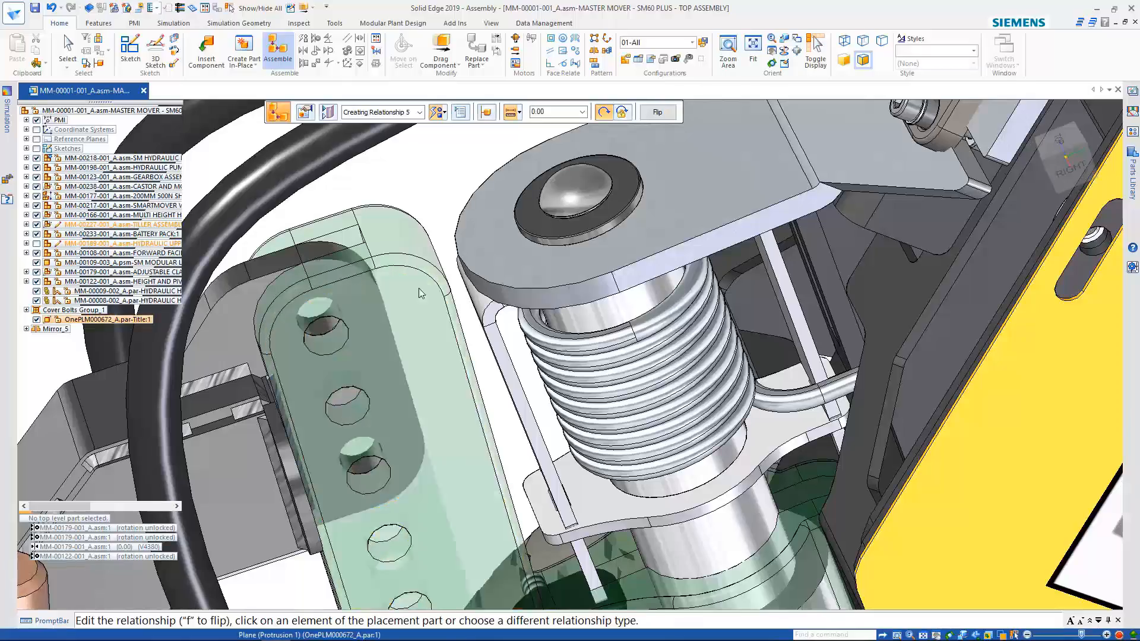
scroll(419, 287, "down", 5)
middle_click_drag(357, 197, 384, 241)
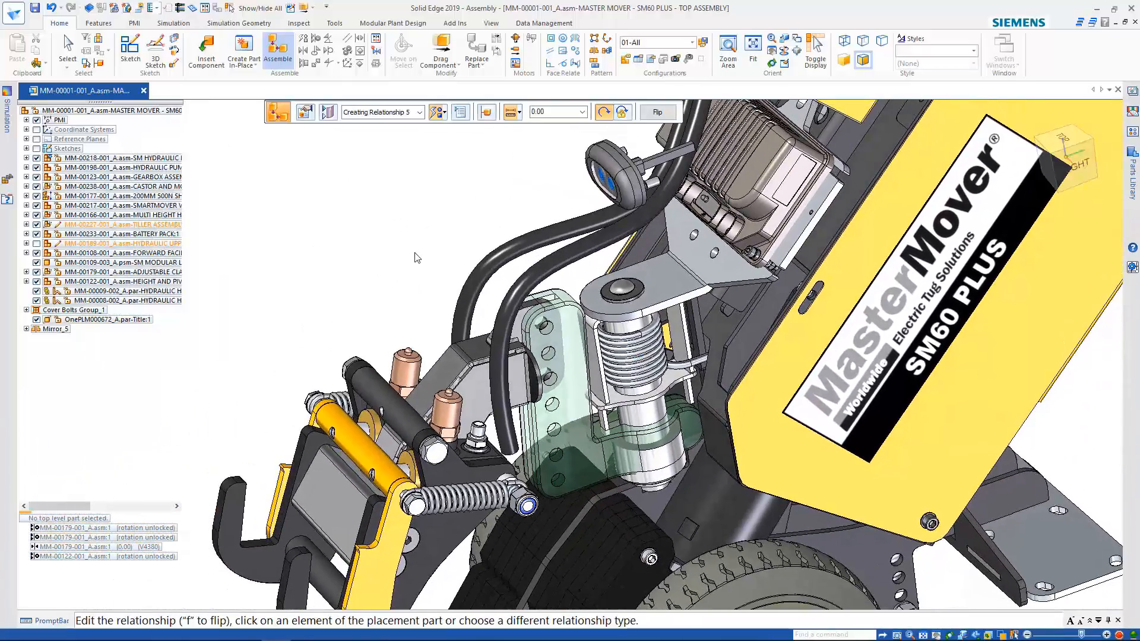
scroll(420, 260, "up", 8)
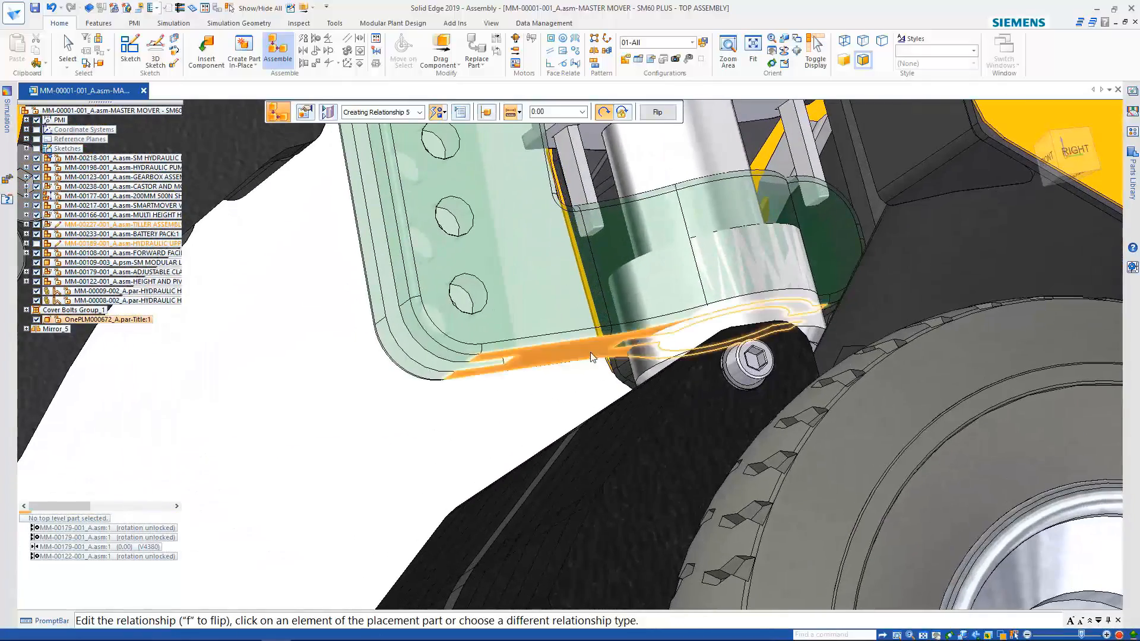
left_click(591, 355)
middle_click_drag(593, 340, 644, 307)
key("Escape")
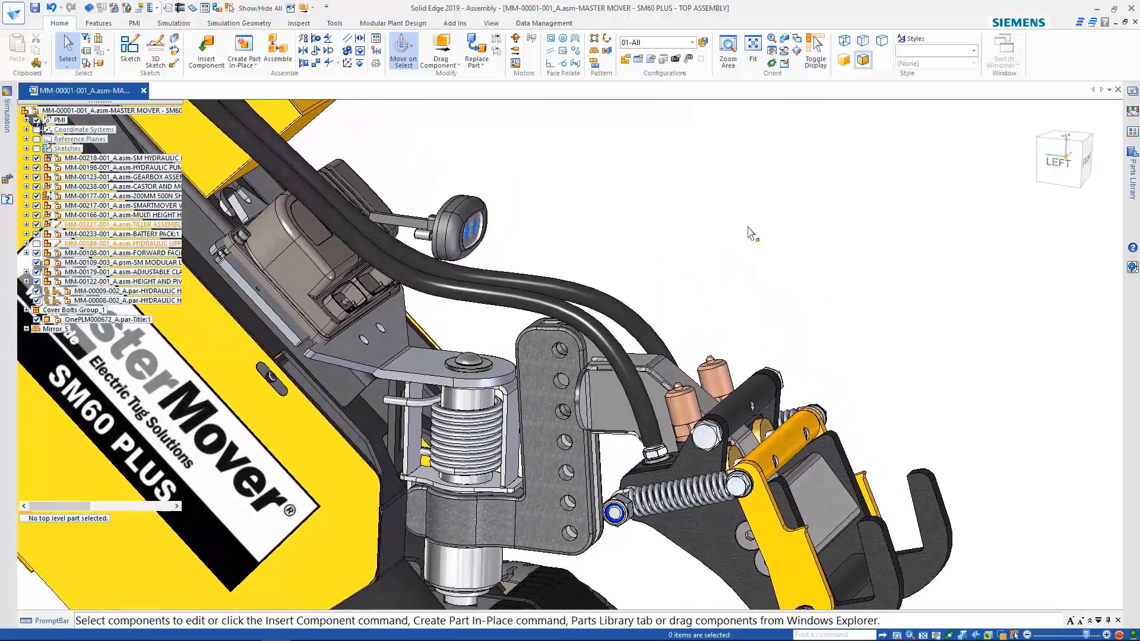
Start a Fastener System using single-hole selection and choose the clamp arm's uppermost and third holes as the top fastener locations.
left_click(243, 63)
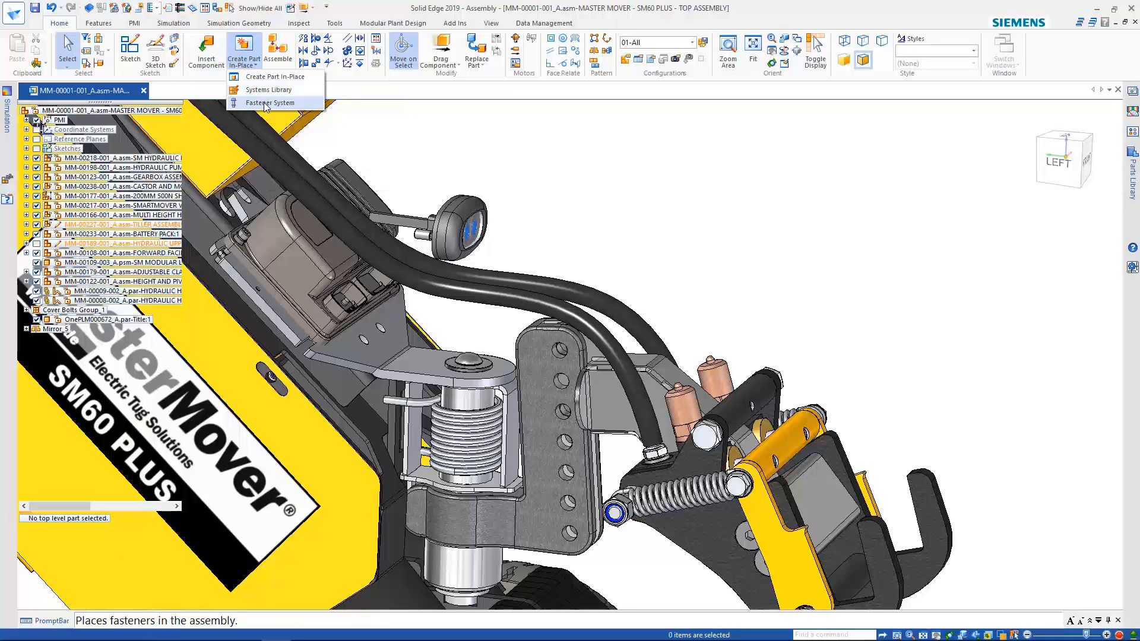
left_click(267, 103)
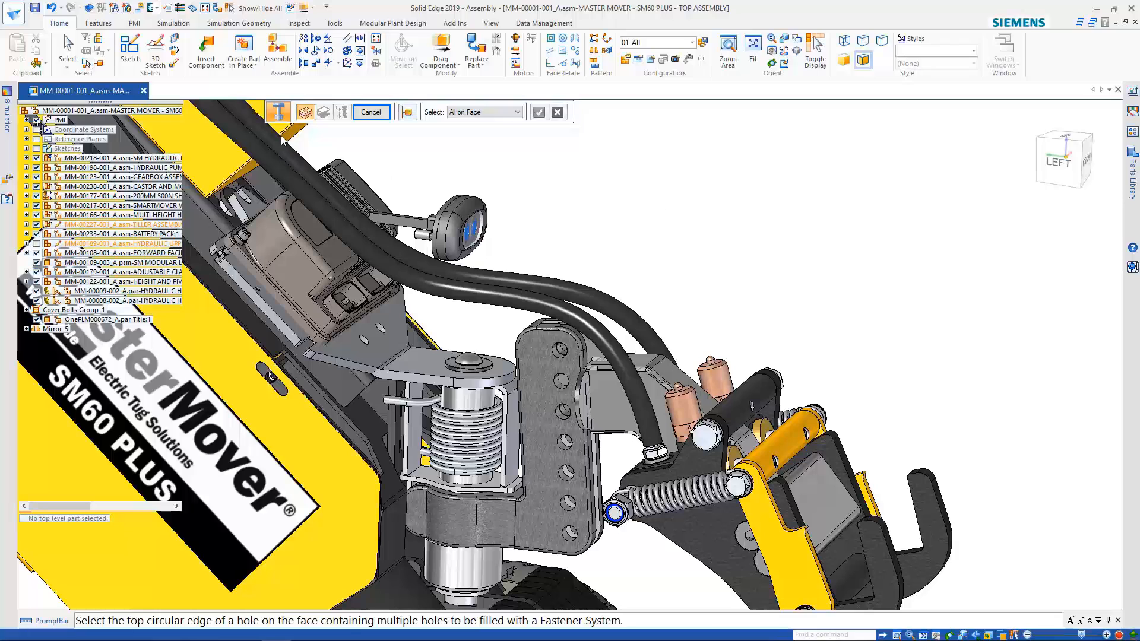
scroll(542, 352, "up", 3)
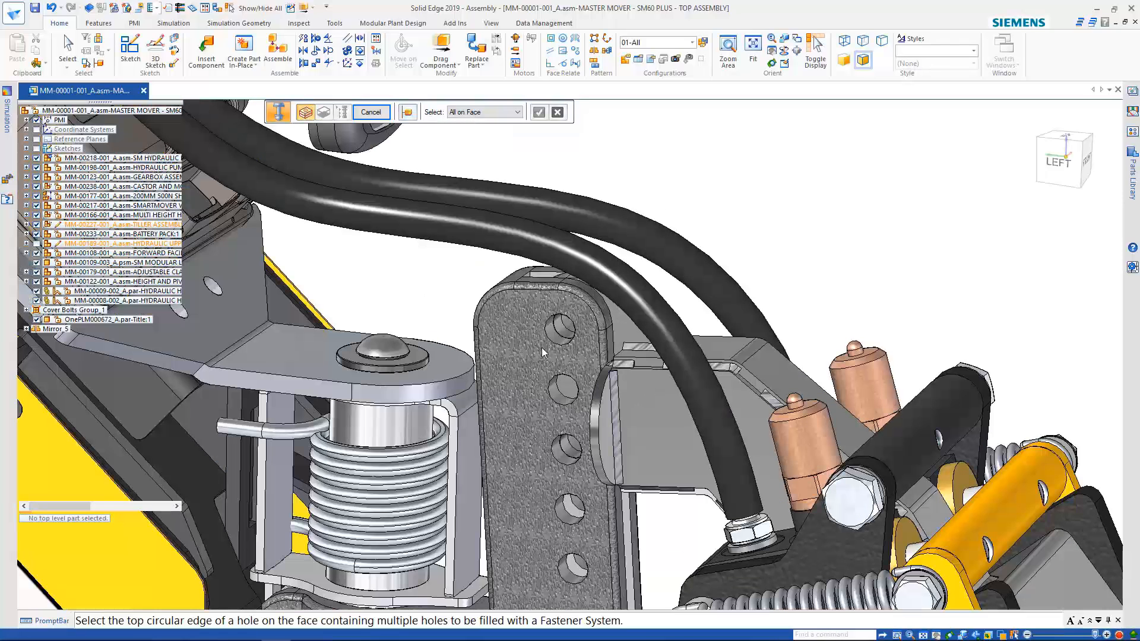
left_click(553, 342)
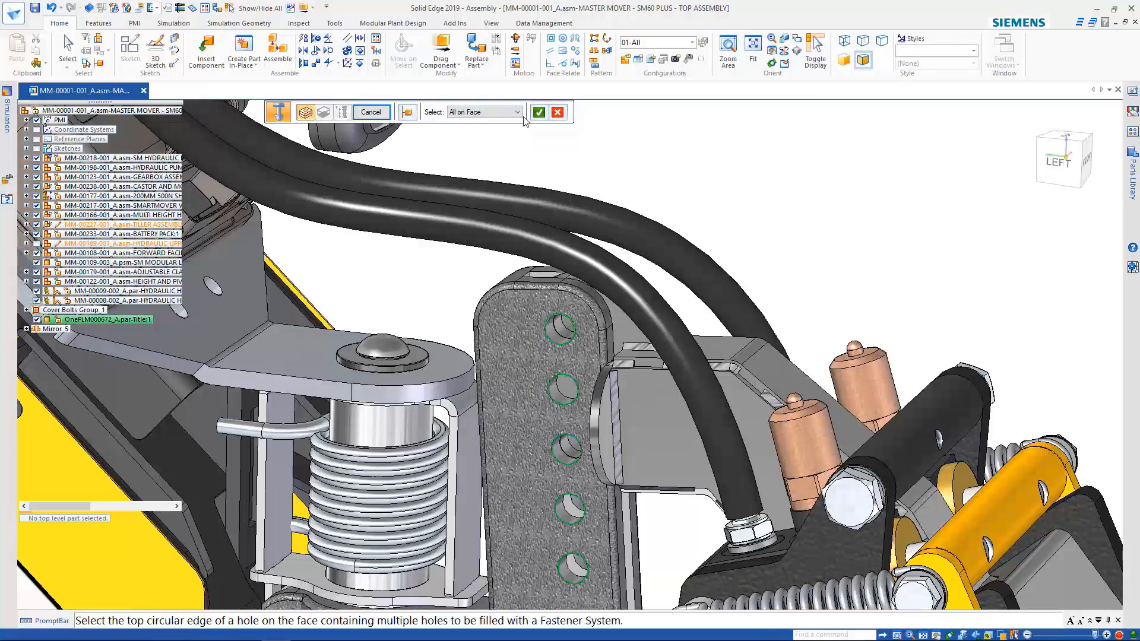
left_click(557, 112)
left_click(517, 112)
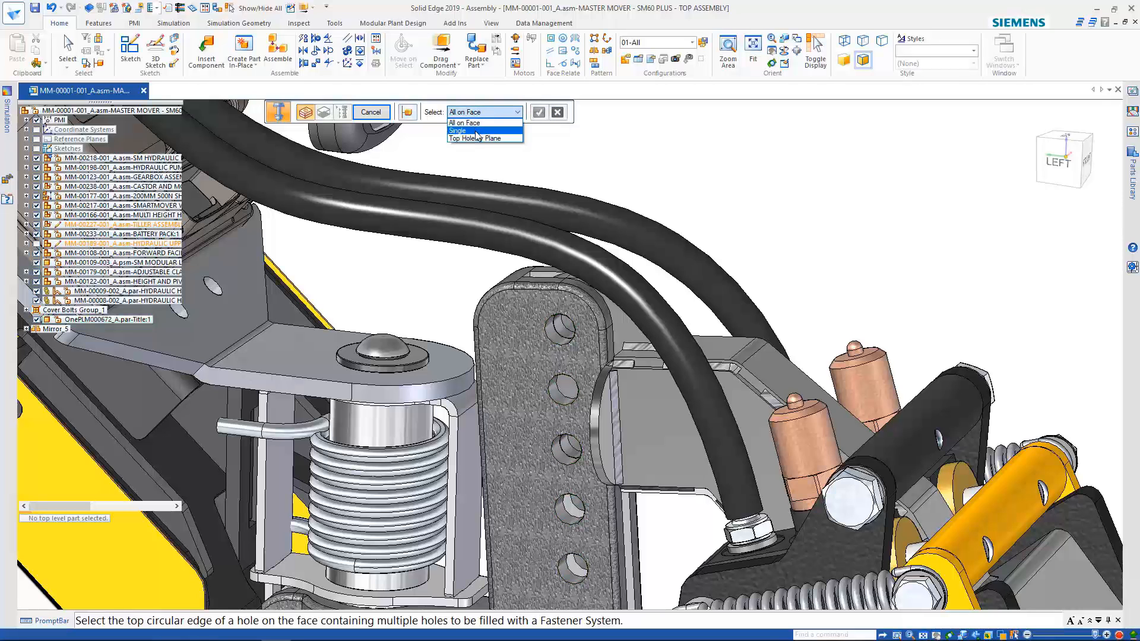
left_click(478, 128)
left_click(553, 336)
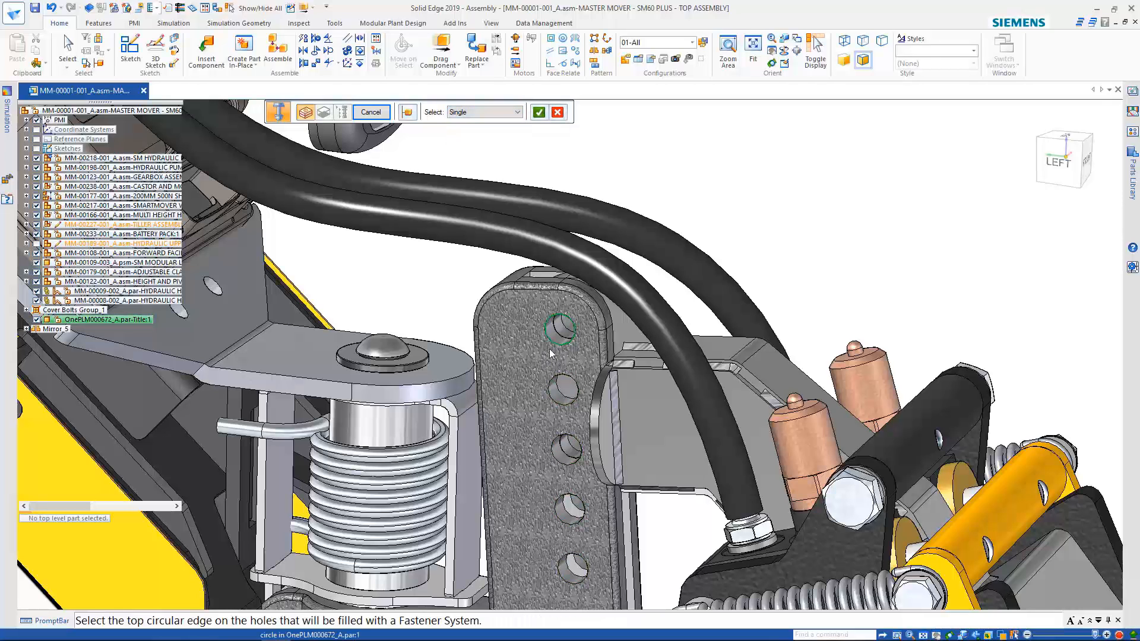
left_click(553, 448)
right_click(622, 176)
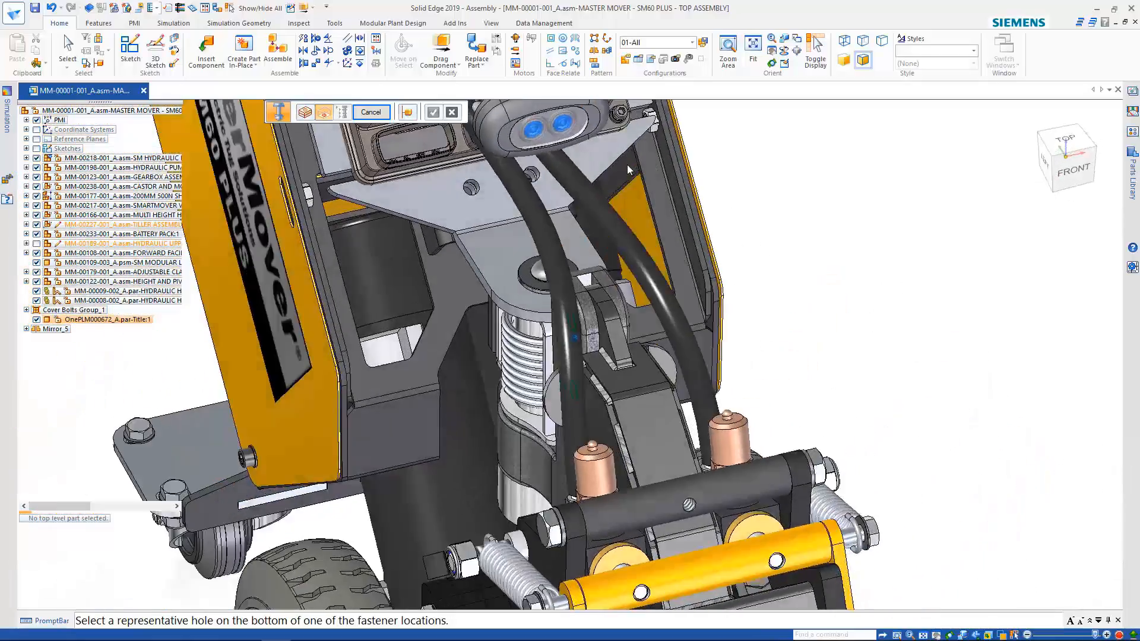
Select the uppermost hole on the clamp arm's opposite face as the representative bottom fastener location.
middle_click_drag(627, 165, 511, 178)
scroll(537, 368, "up", 3)
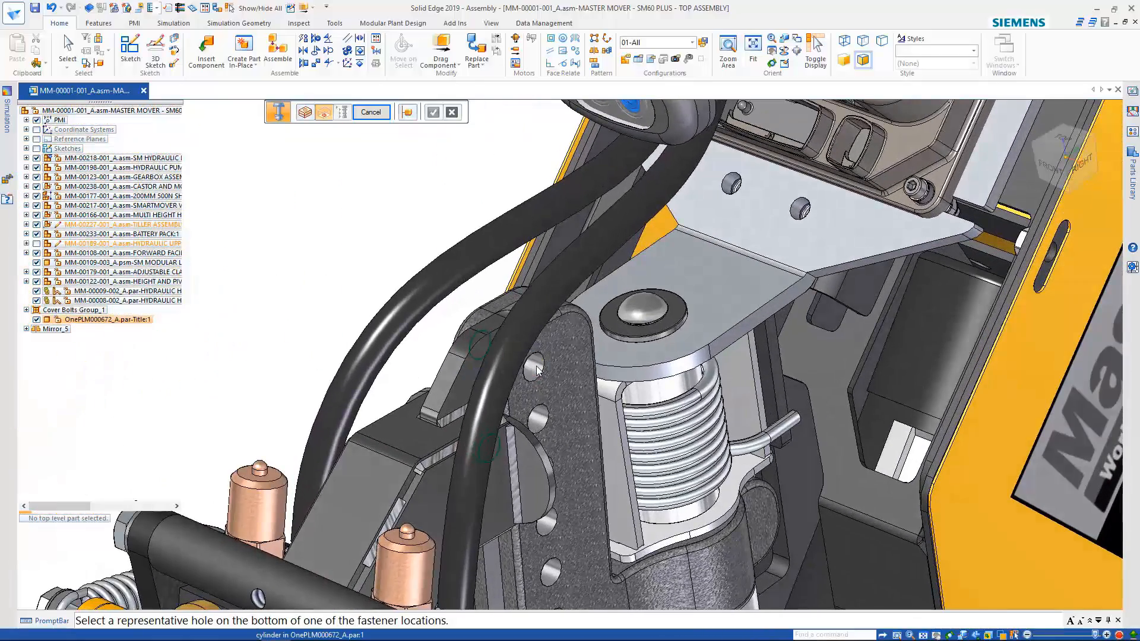
left_click(537, 369)
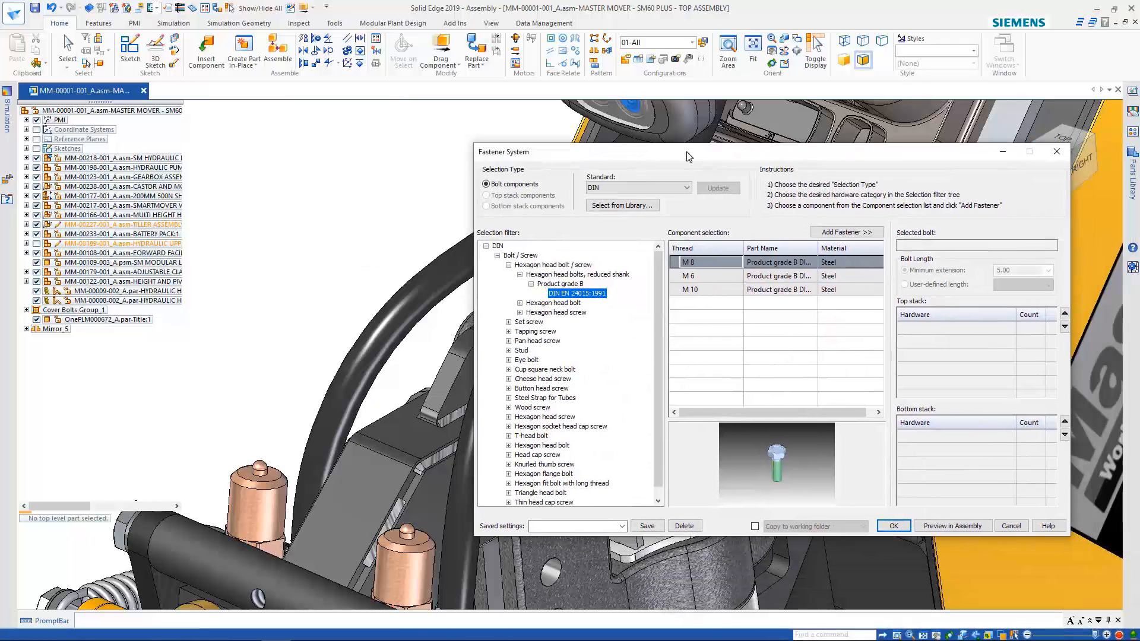
Add the ISO 7380 M10 steel button head socket screw as the fastener system's bolt.
left_click(692, 291)
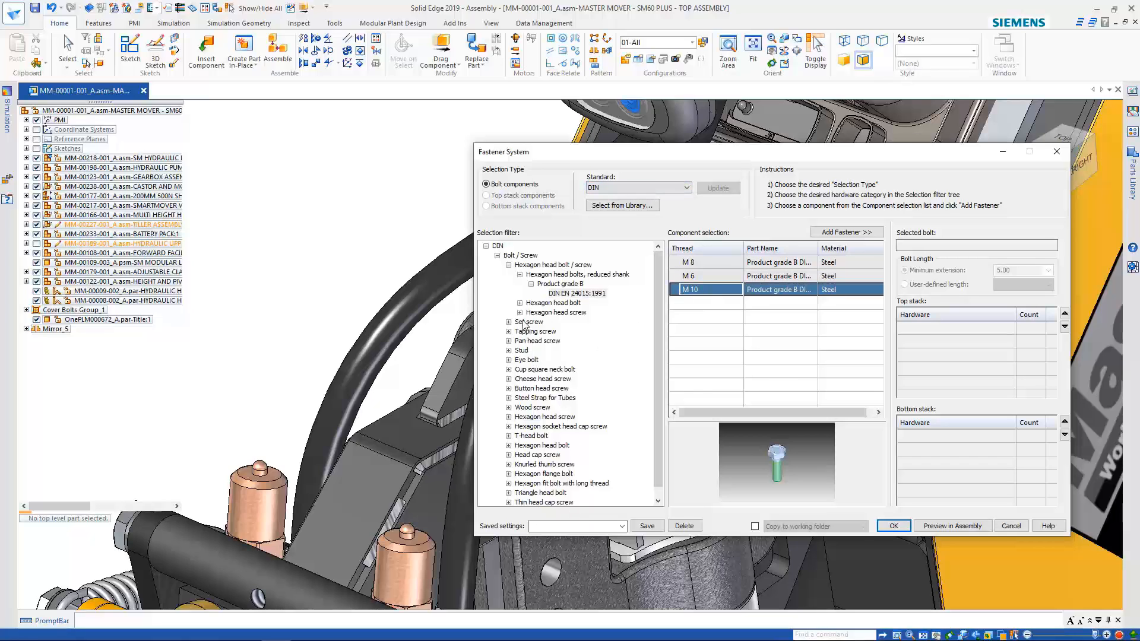
left_click(508, 389)
left_click(520, 398)
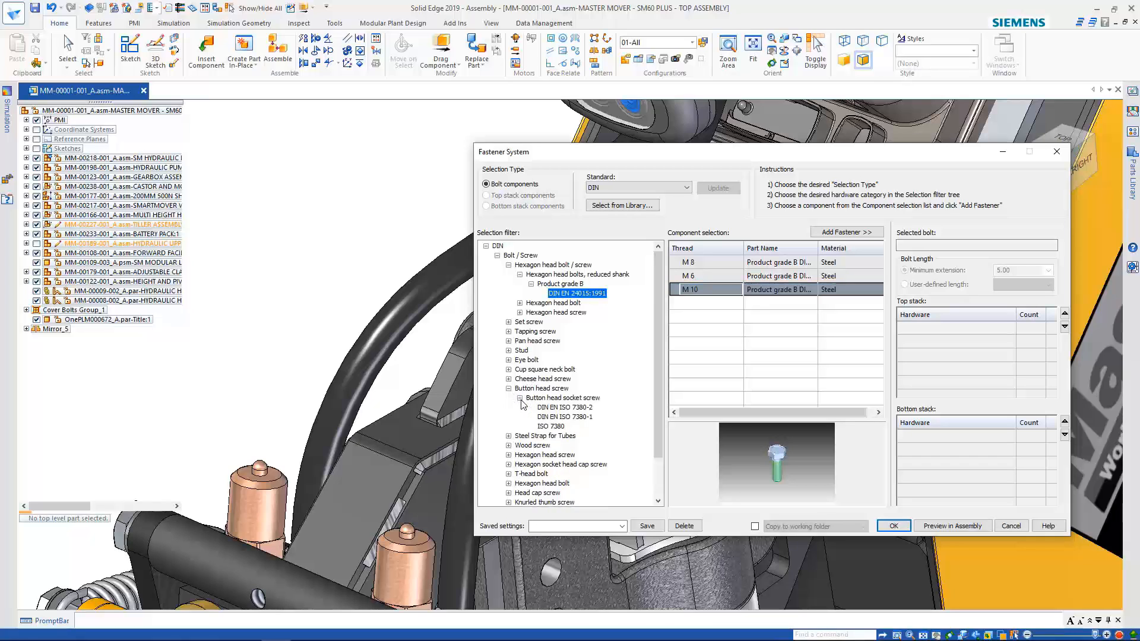
left_click(551, 427)
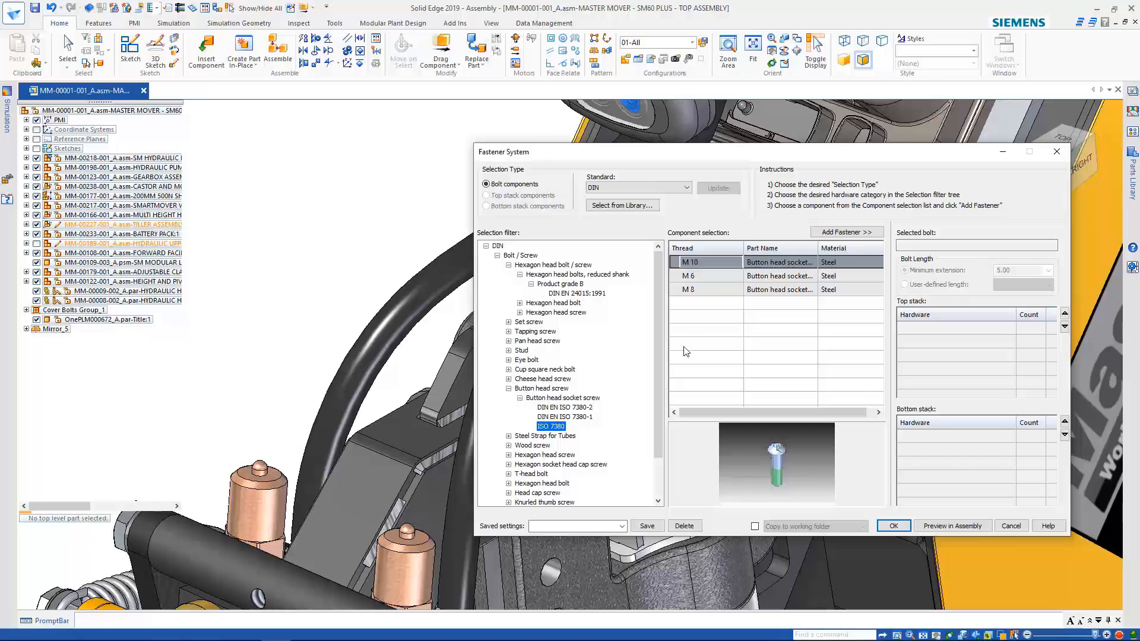
left_click(850, 234)
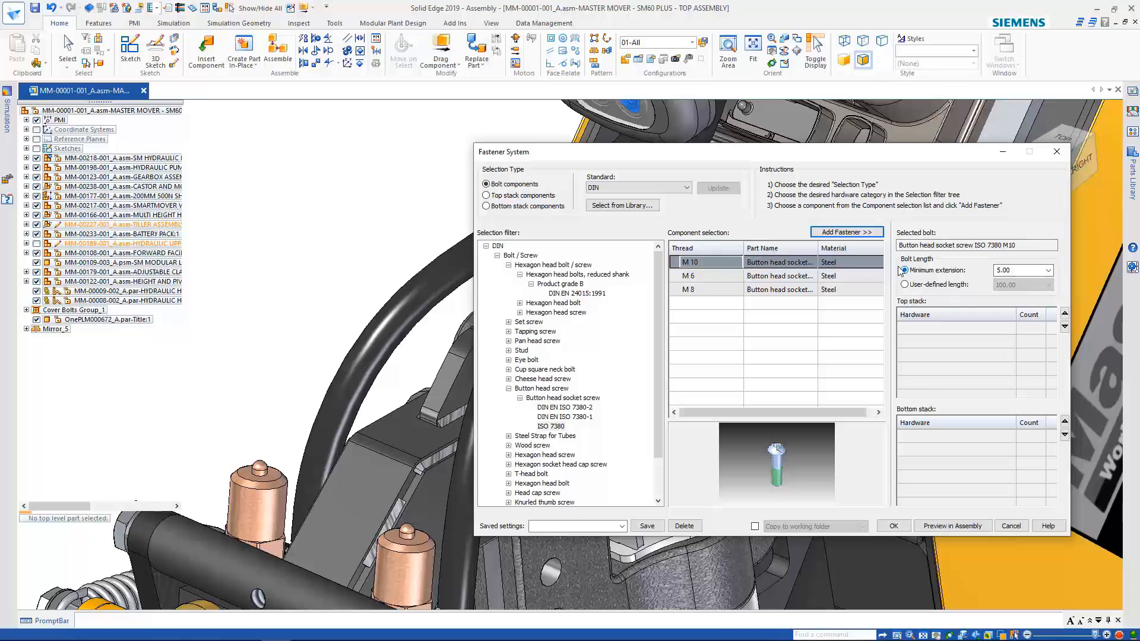
Add a steel DIN 125-1A washer with nominal size 10.5 to the top stack.
left_click(523, 197)
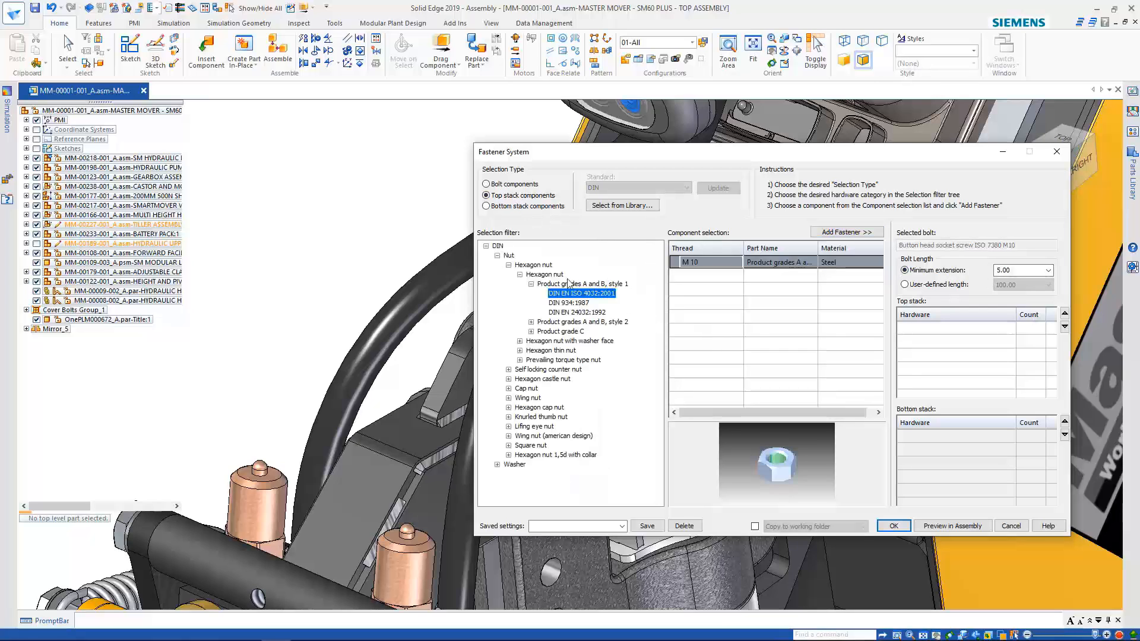
left_click(497, 256)
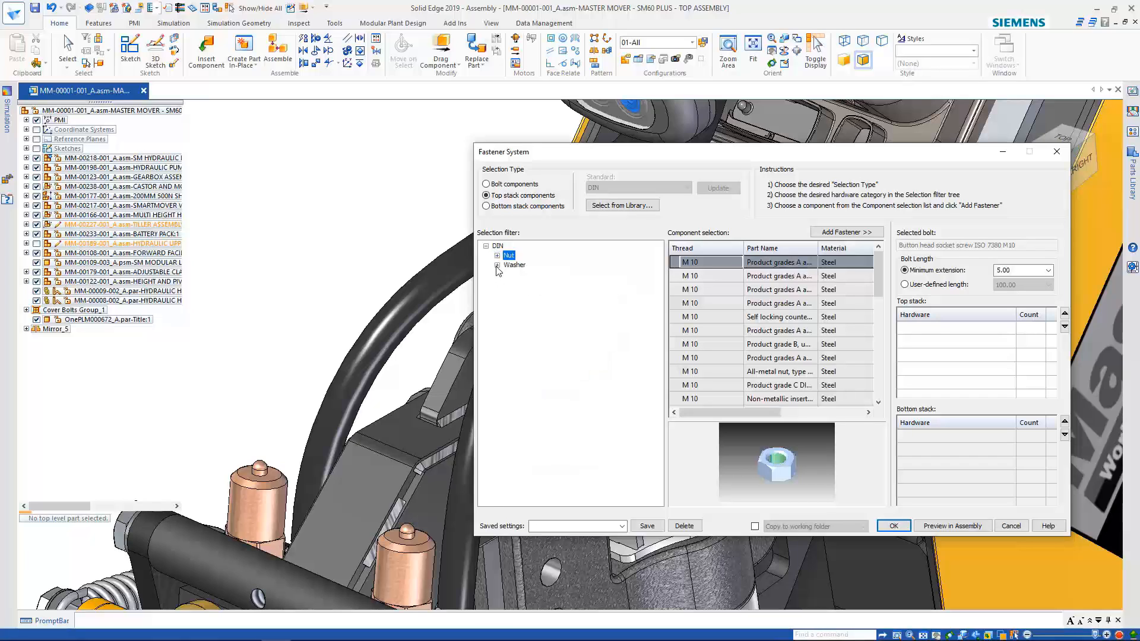
left_click(497, 265)
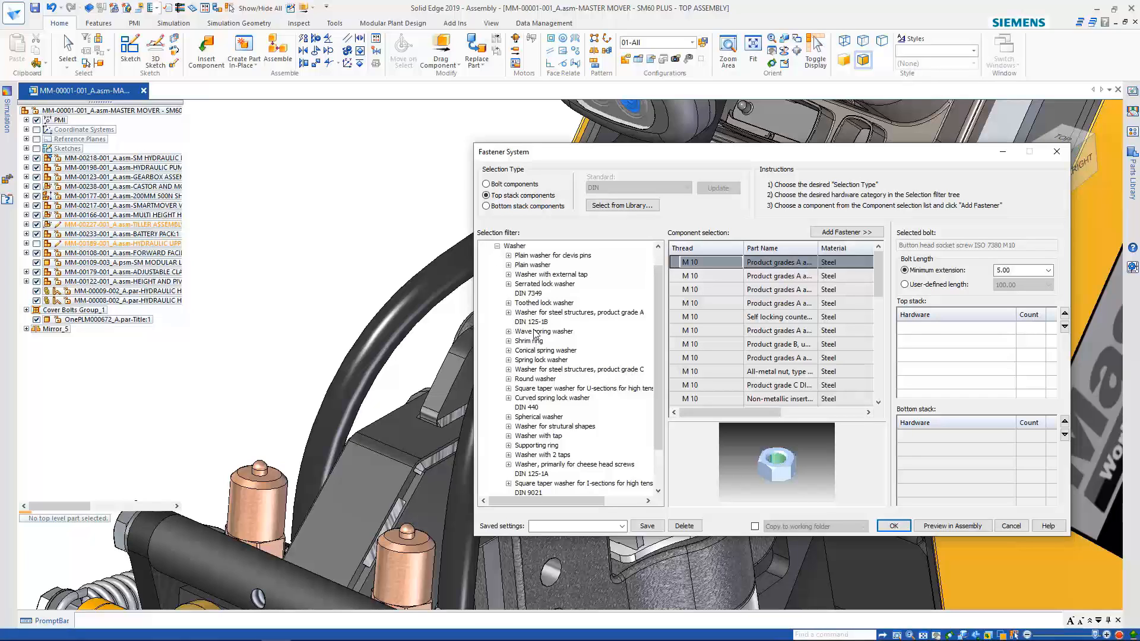
left_click(531, 473)
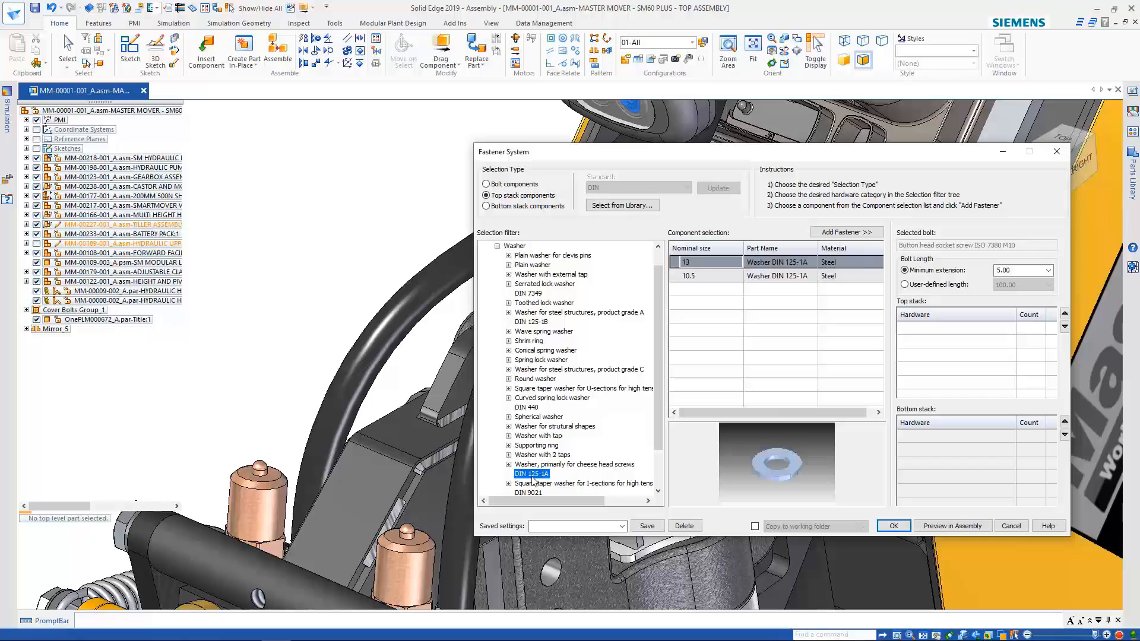
left_click(689, 276)
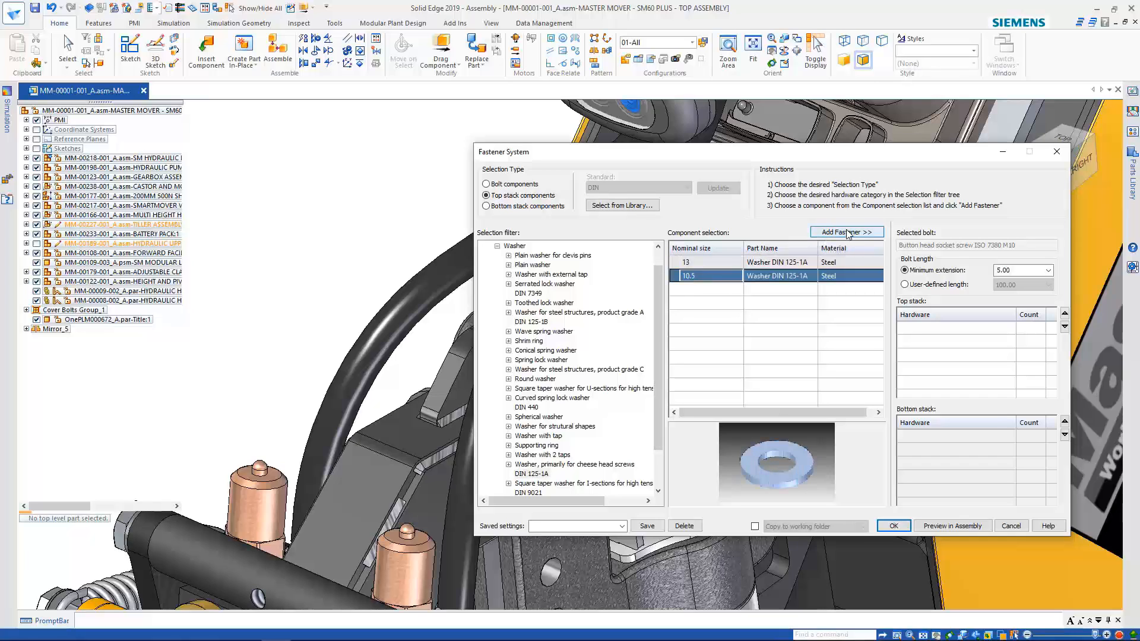
left_click(847, 232)
Add a steel DIN 125-1A washer with nominal size 10.5 to the bottom stack.
left_click(500, 206)
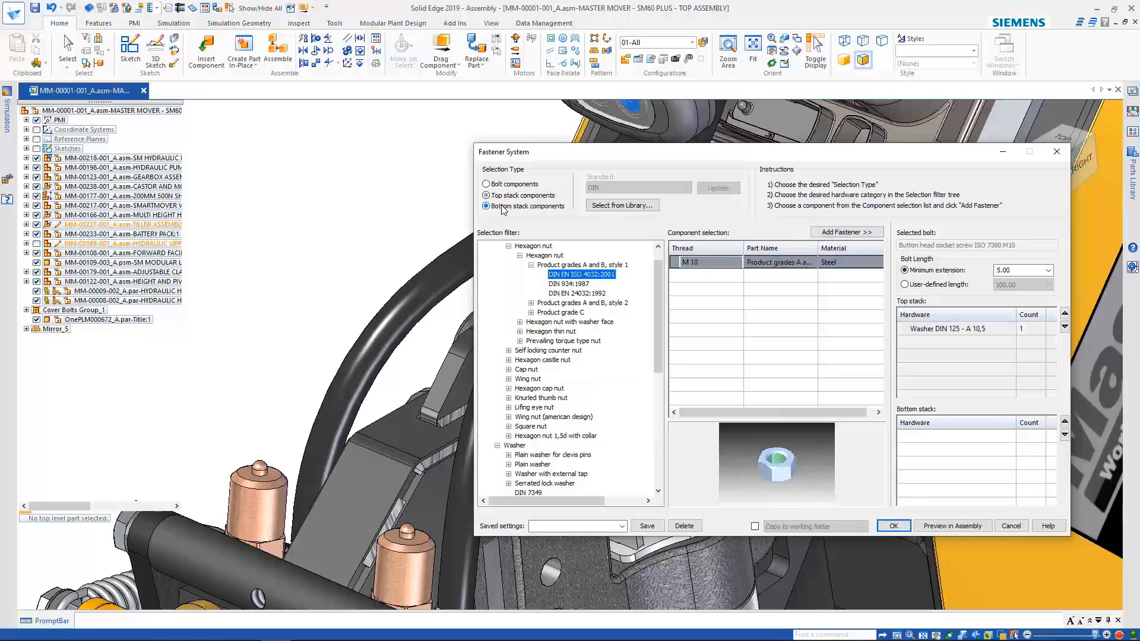
scroll(537, 437, "down", 3)
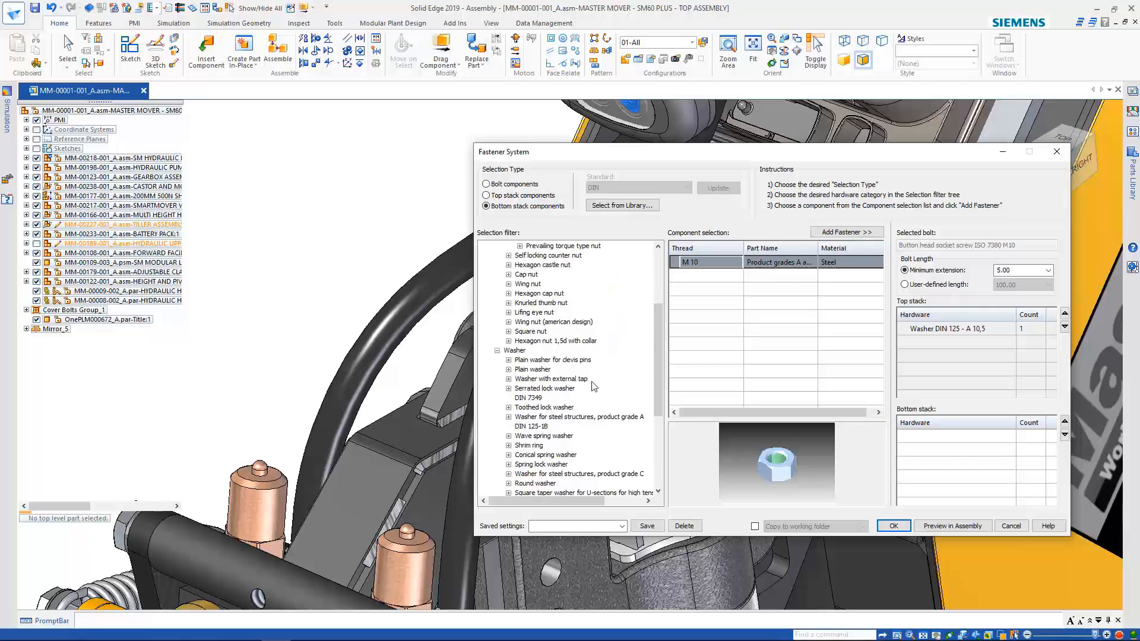
scroll(558, 458, "down", 3)
left_click(532, 484)
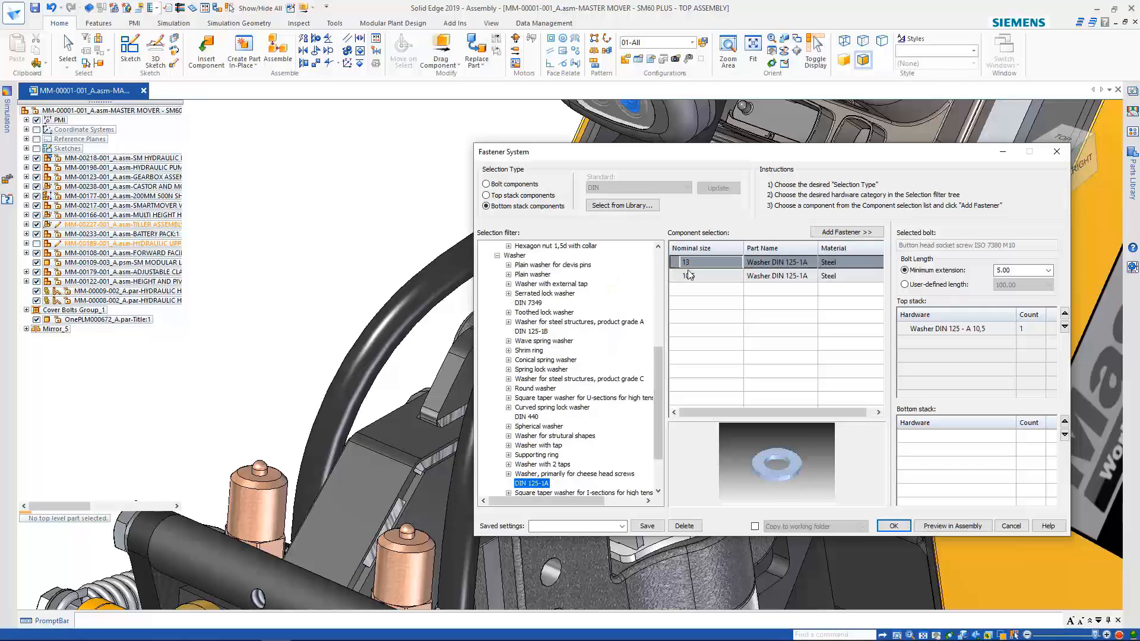
left_click(790, 276)
left_click(851, 234)
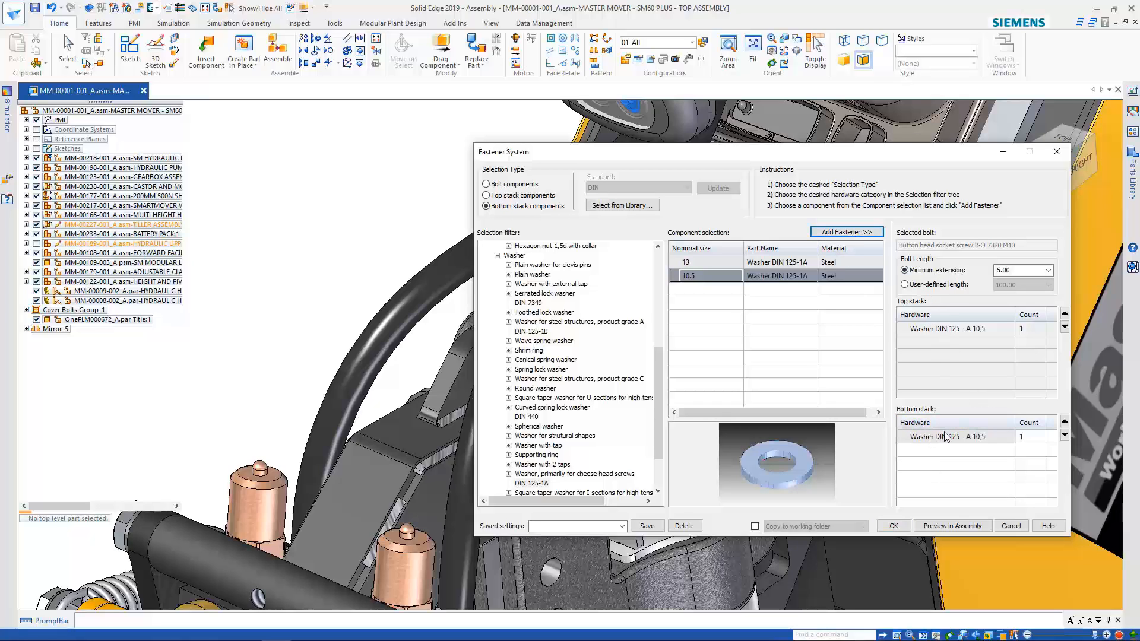
Add the M10 DIN 982 prevailing torque nut with non-metallic insert, style 1, to the bottom stack.
left_click_drag(660, 383, 652, 287)
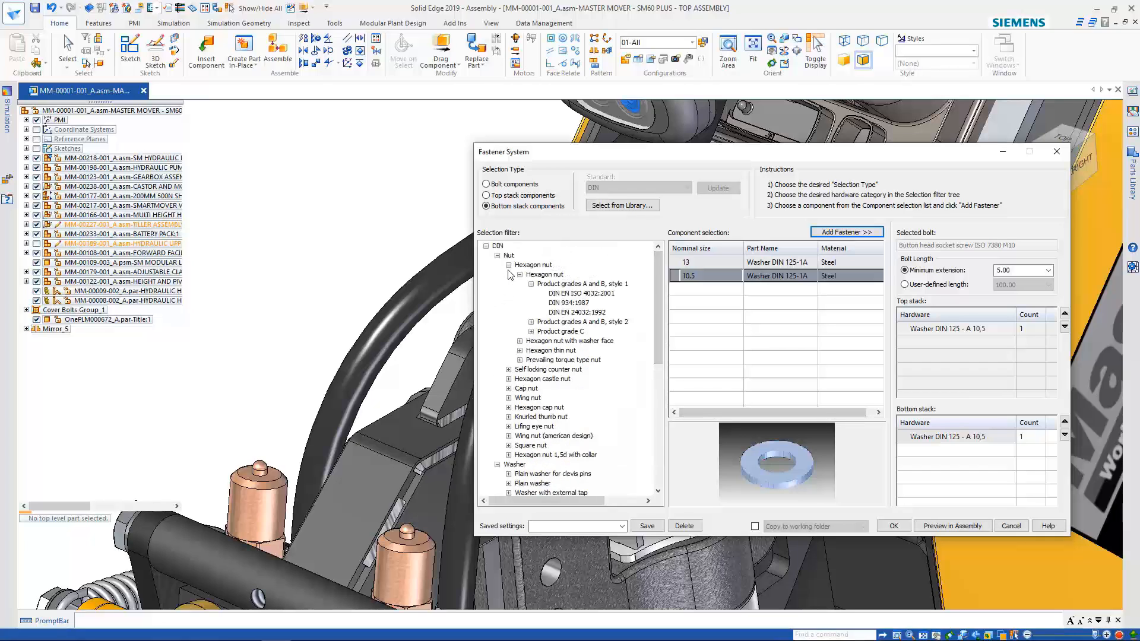
left_click(519, 360)
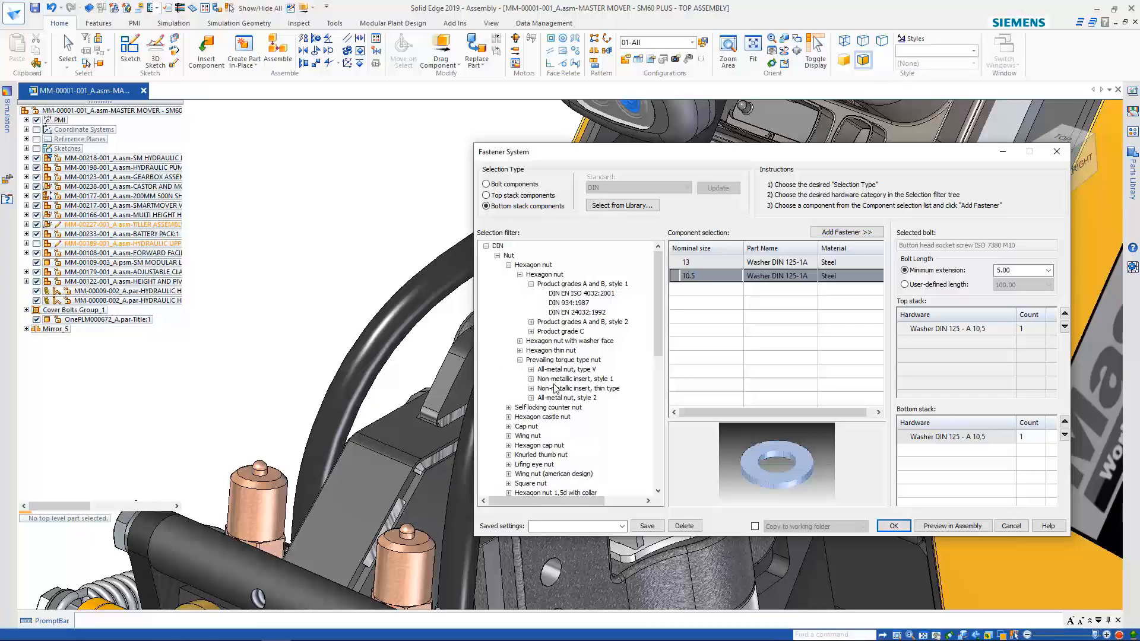
left_click(531, 380)
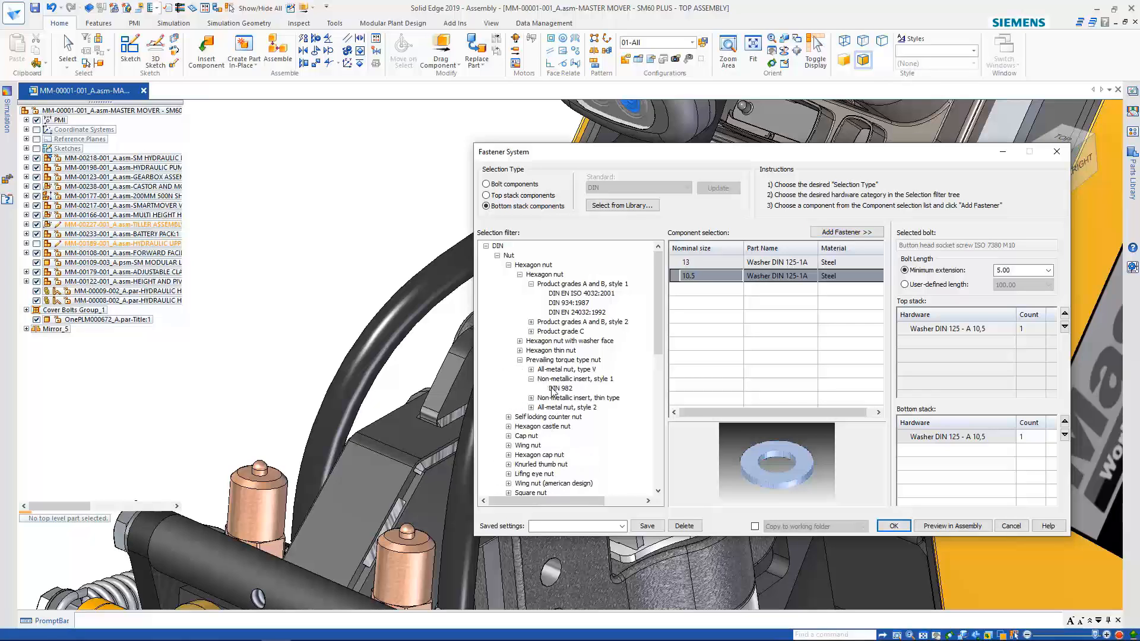
left_click(558, 389)
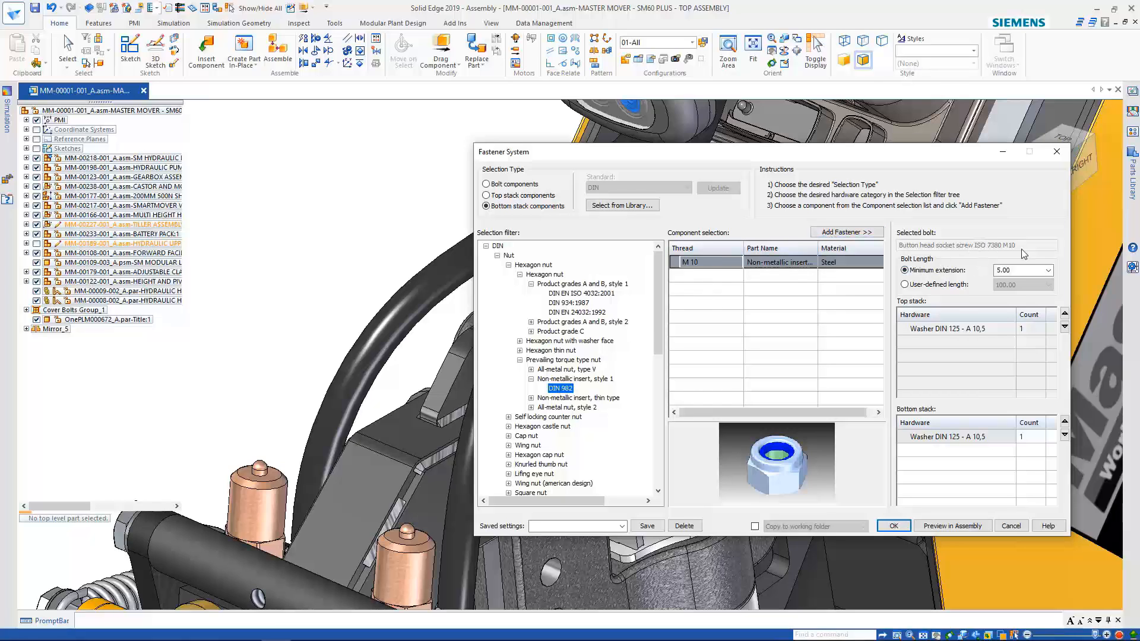
left_click(831, 234)
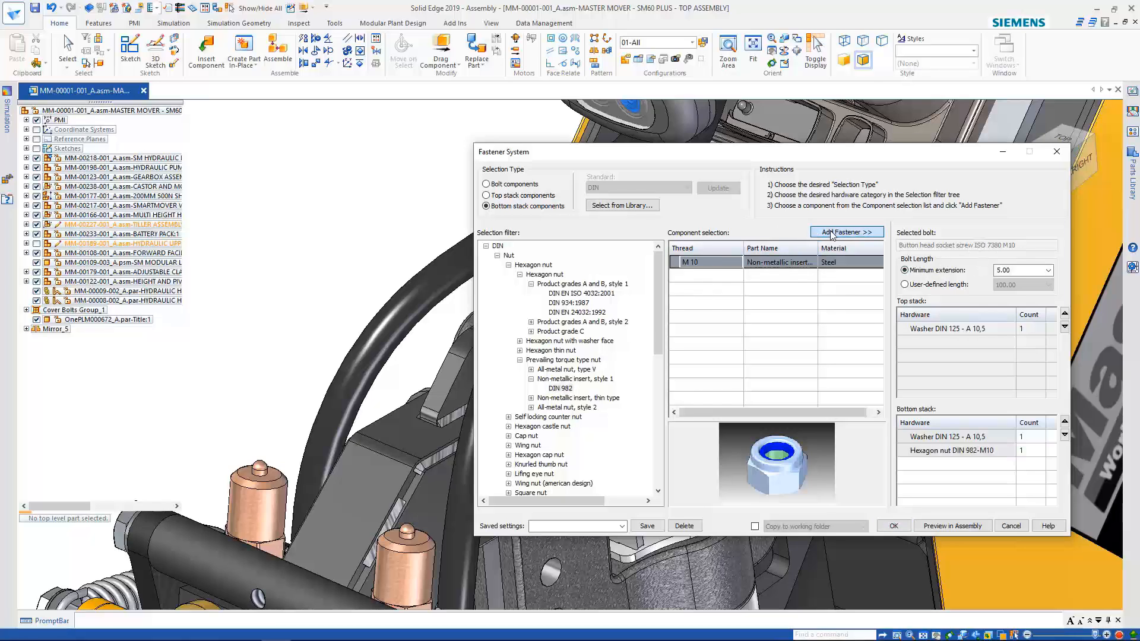
Place the configured bolt, washers and nut in both clamp arm holes and finish the fastener system.
left_click(891, 526)
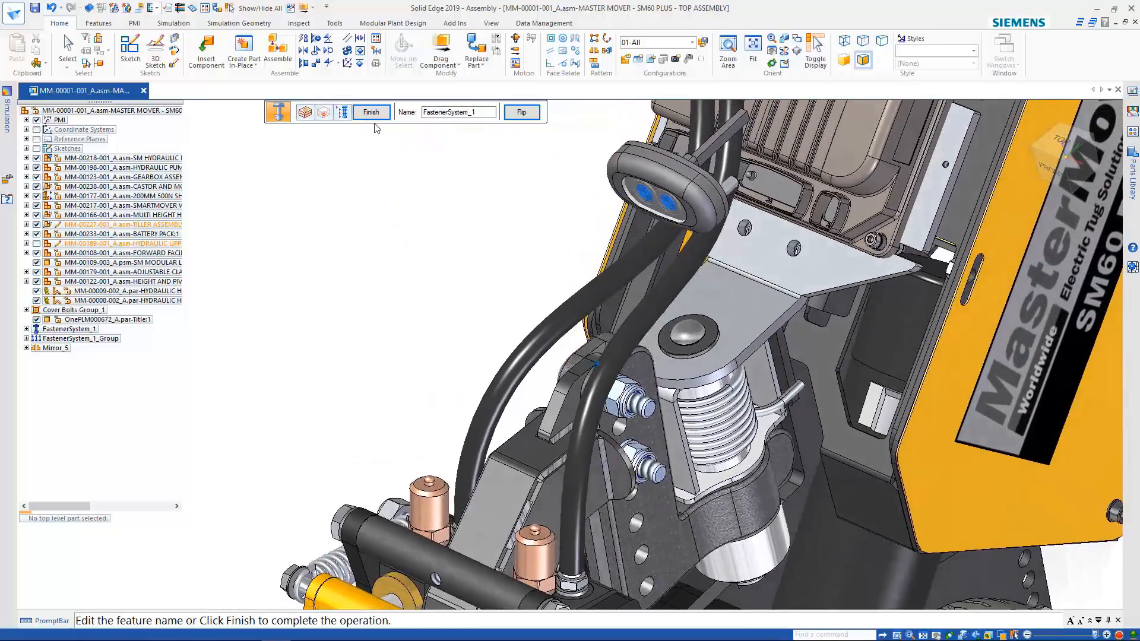
left_click(370, 111)
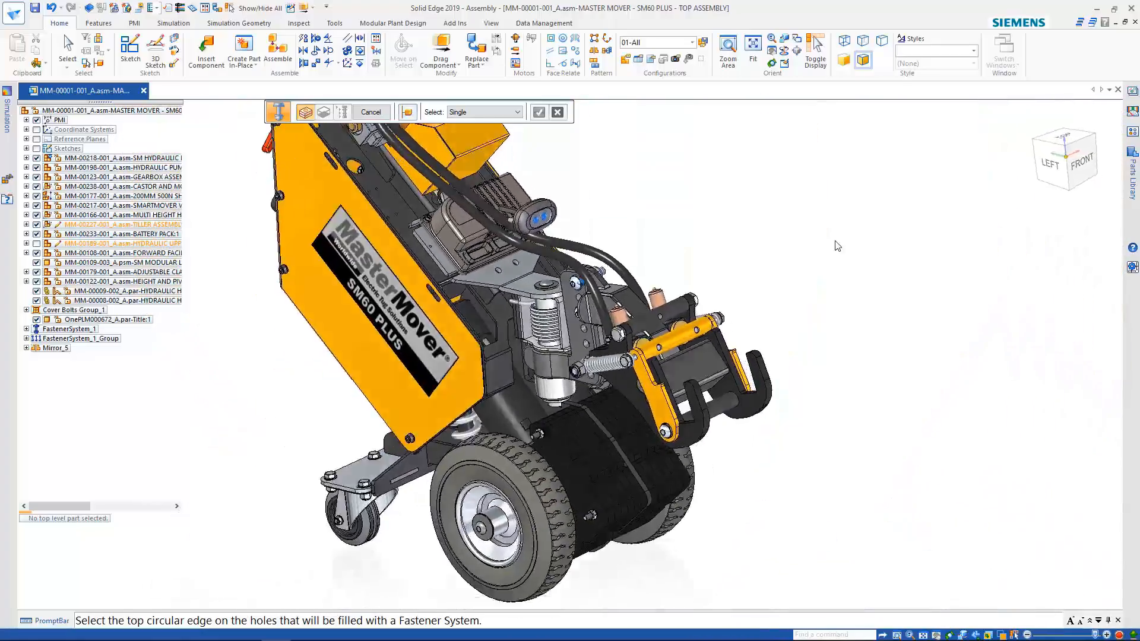
key("Escape")
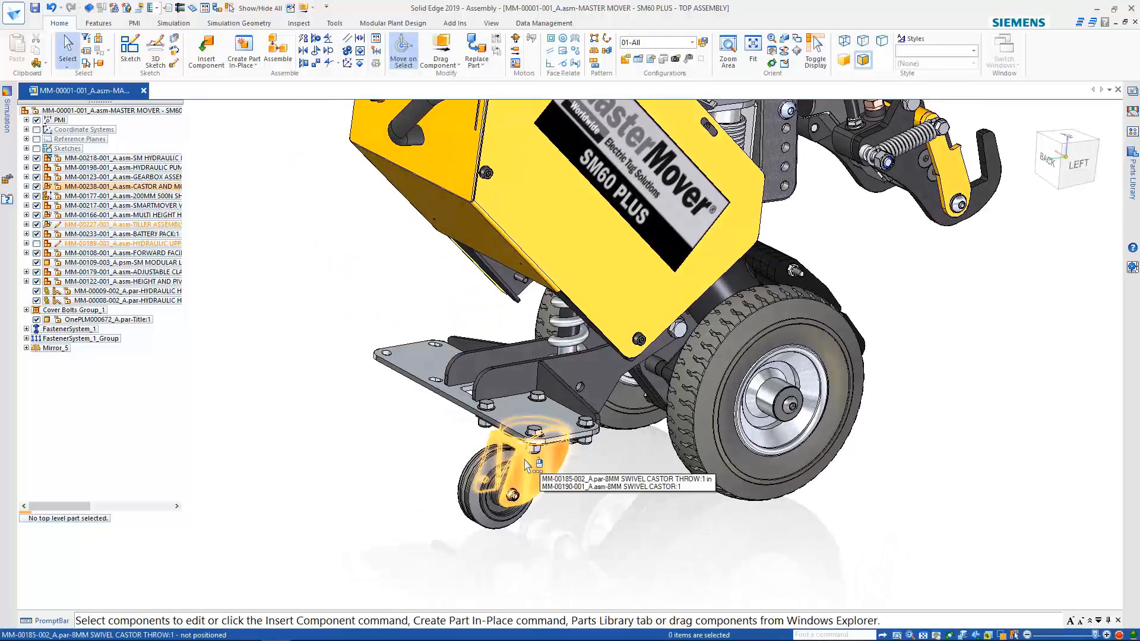
Open the MM-00238-001_A castor and mount subassembly in its own window.
left_click(145, 187)
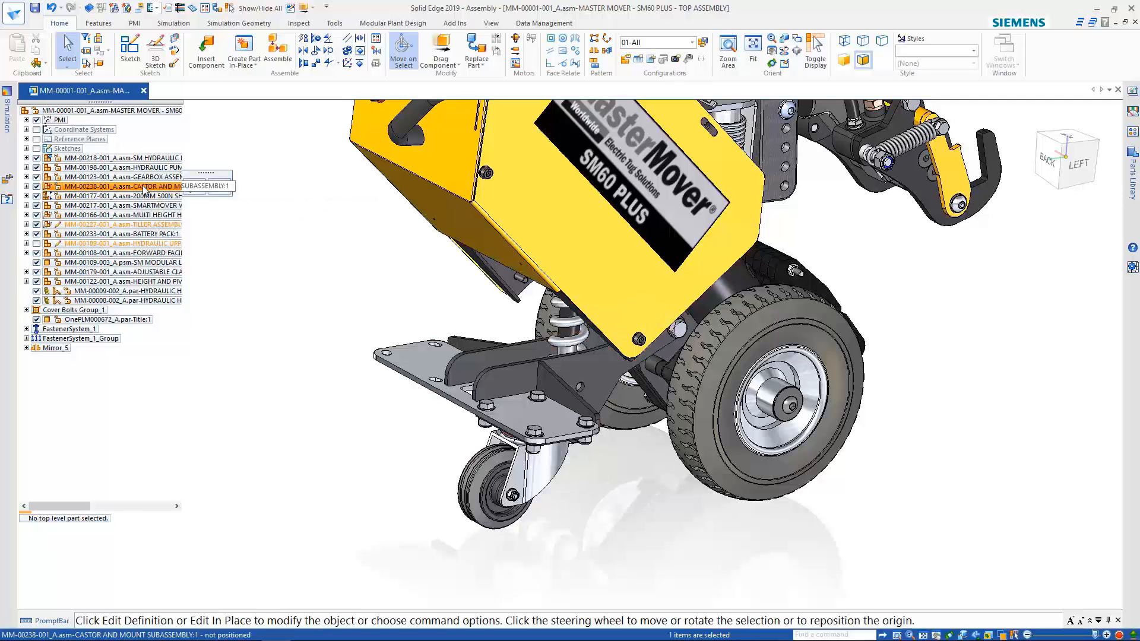
right_click(145, 189)
left_click(223, 380)
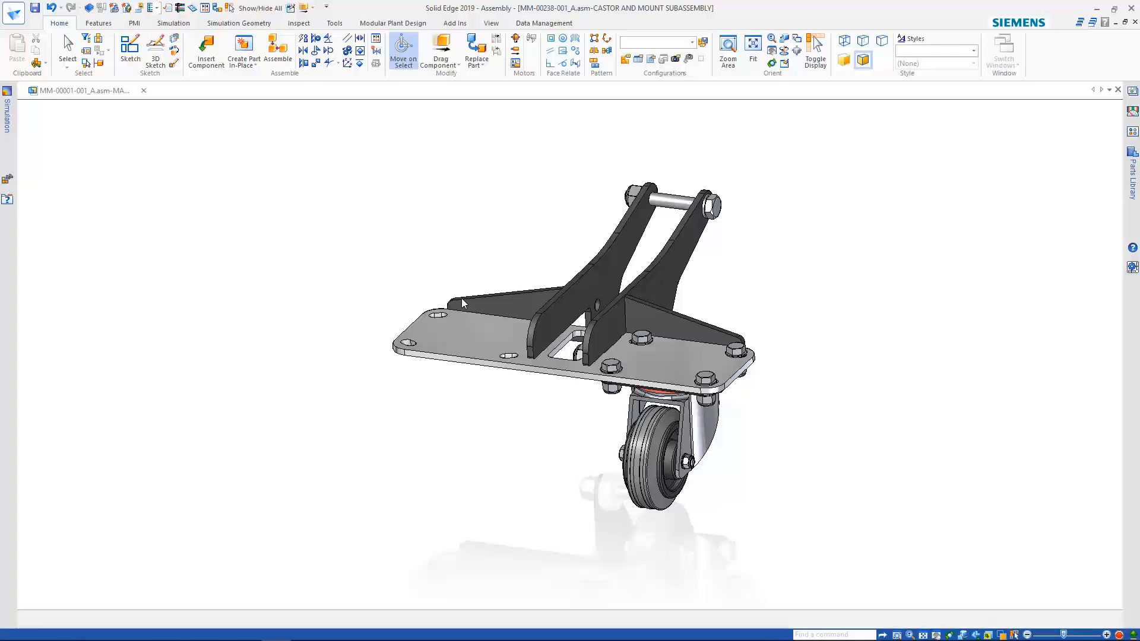
Select the swivel castor with its mounting fasteners, set the steering wheel at the inner front bolt and enable copying.
middle_click_drag(912, 303, 699, 400)
scroll(659, 440, "down", 2)
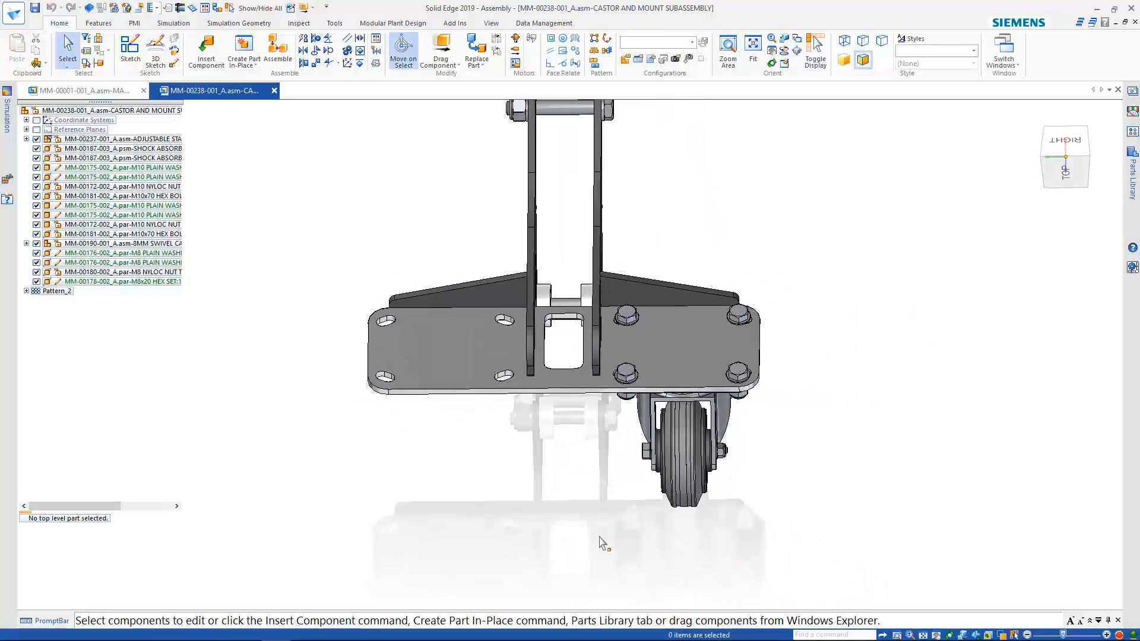
left_click_drag(606, 533, 810, 284)
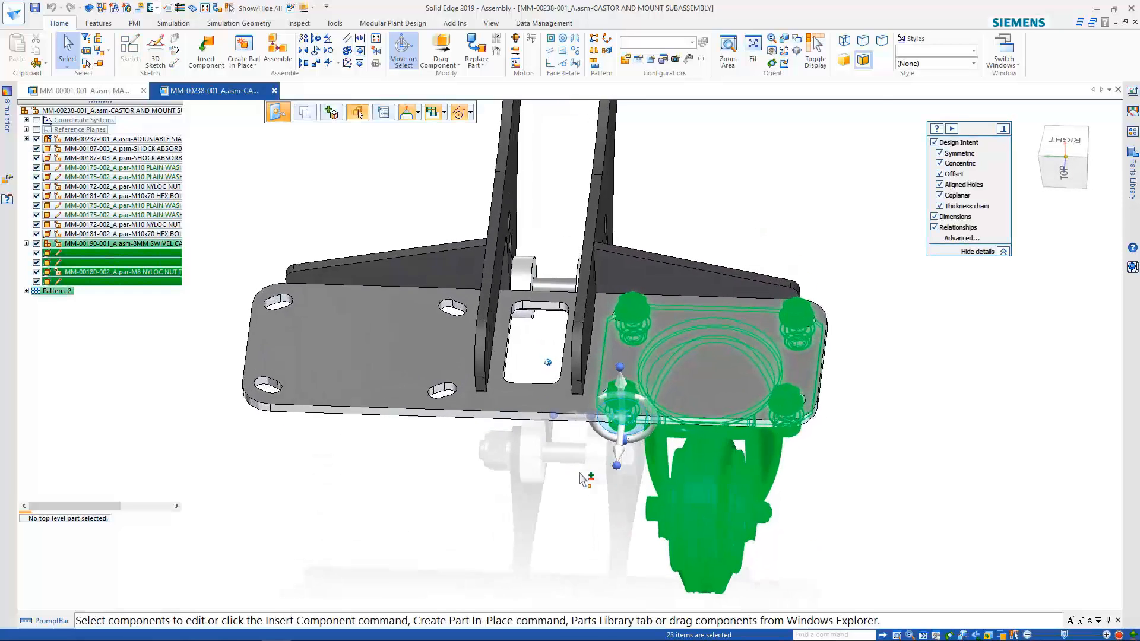
left_click(620, 466)
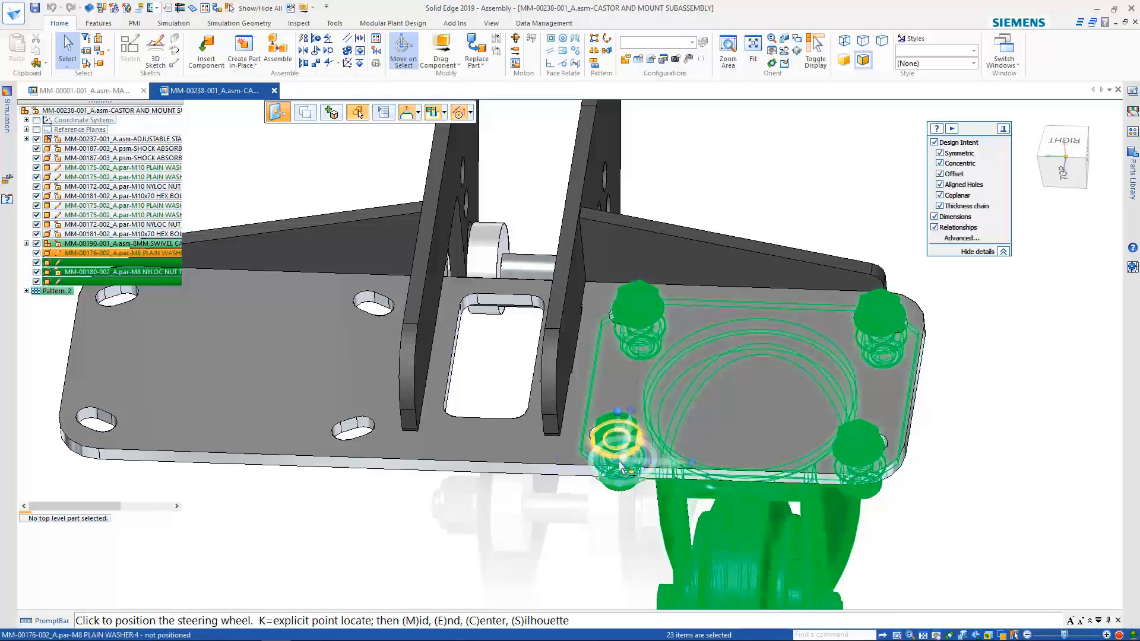
left_click(613, 466)
middle_click_drag(597, 515, 586, 449)
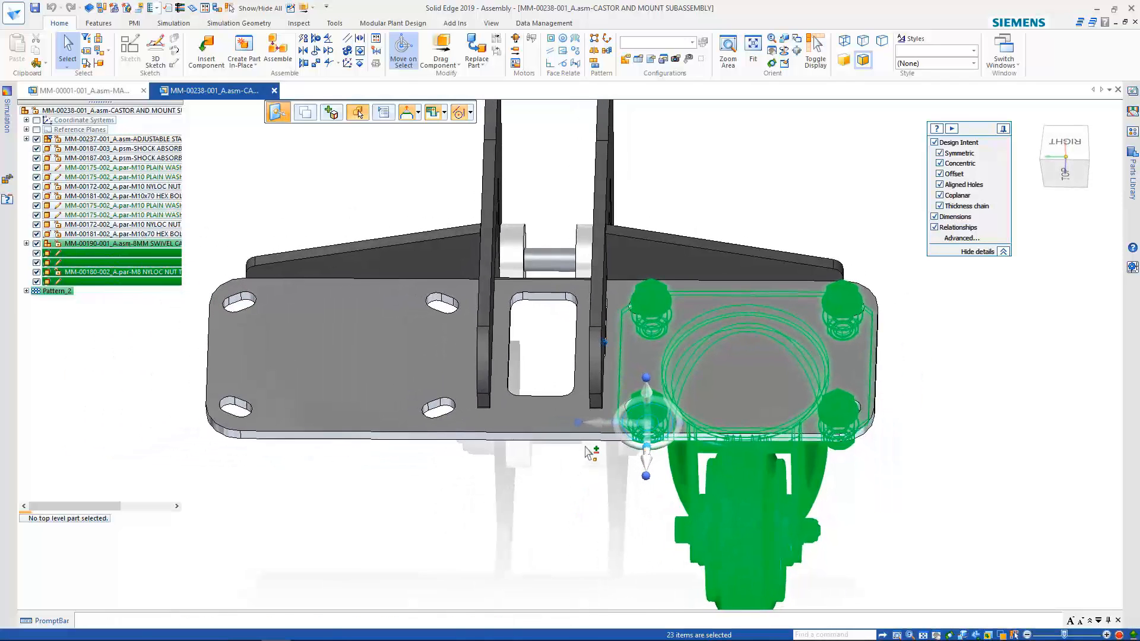
left_click(306, 113)
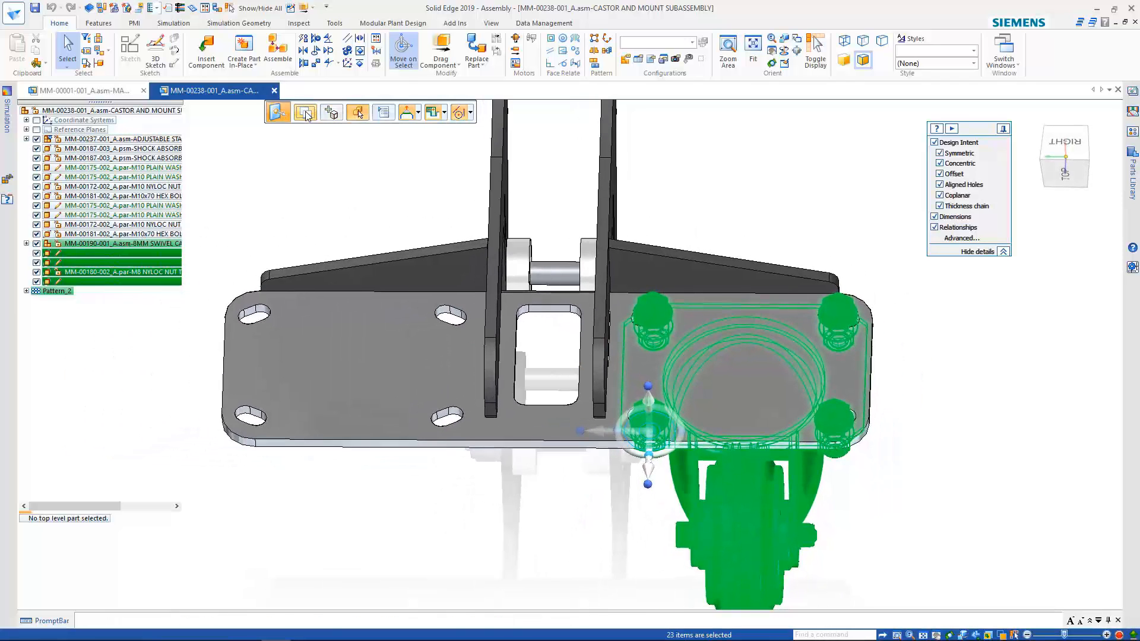
Copy the selected swivel castor and its fasteners onto the empty slots at the other end of the mounting plate.
left_click(608, 434)
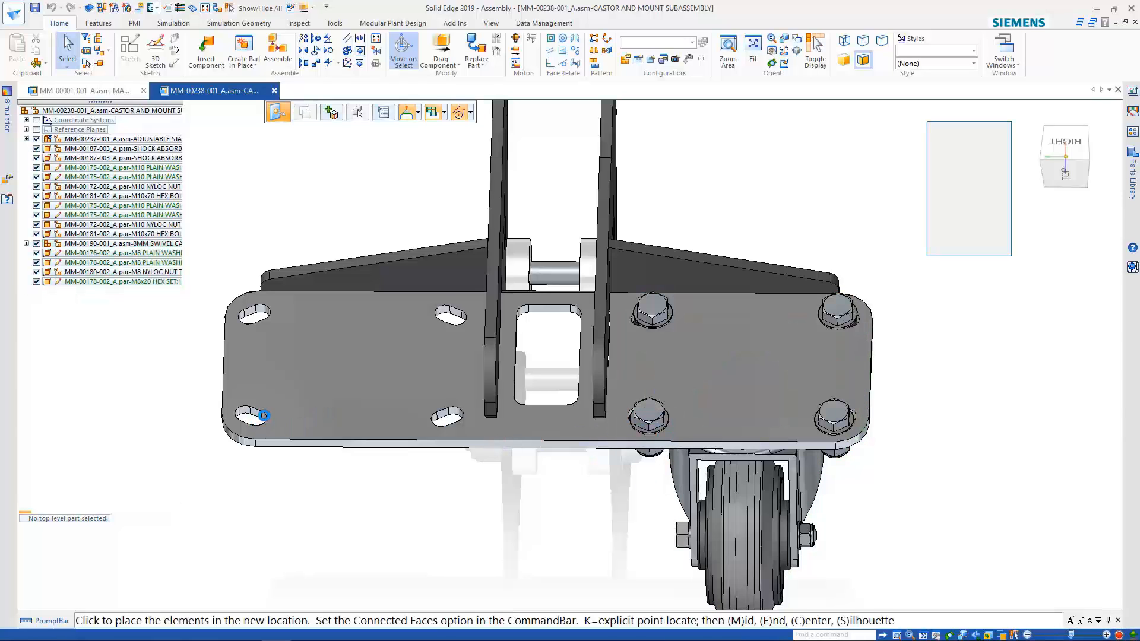
left_click(264, 416)
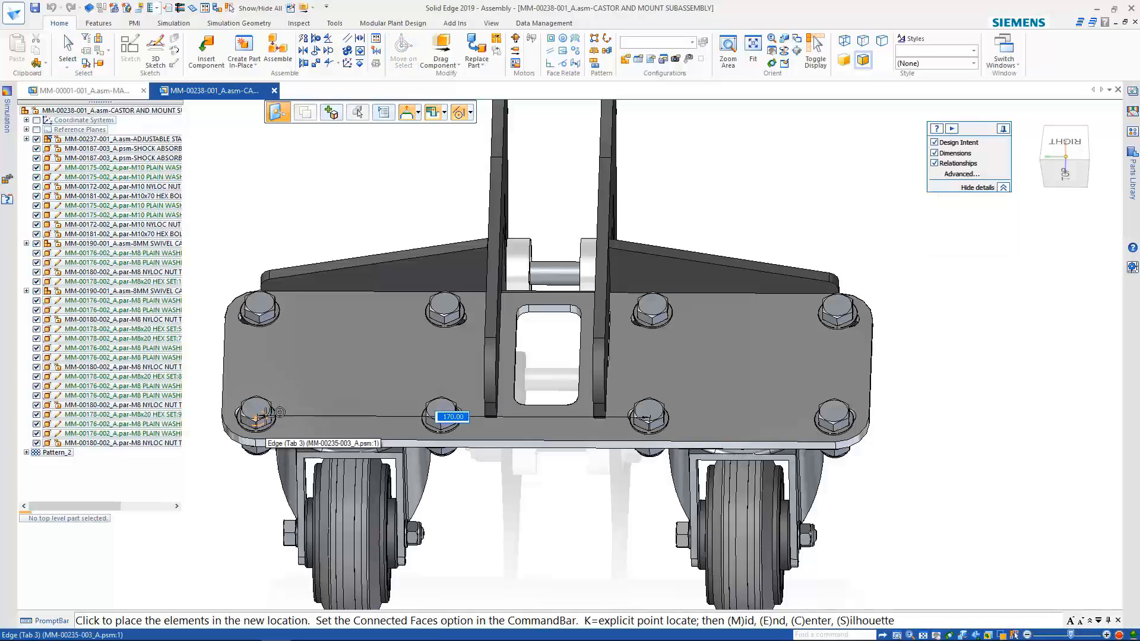
left_click(280, 412)
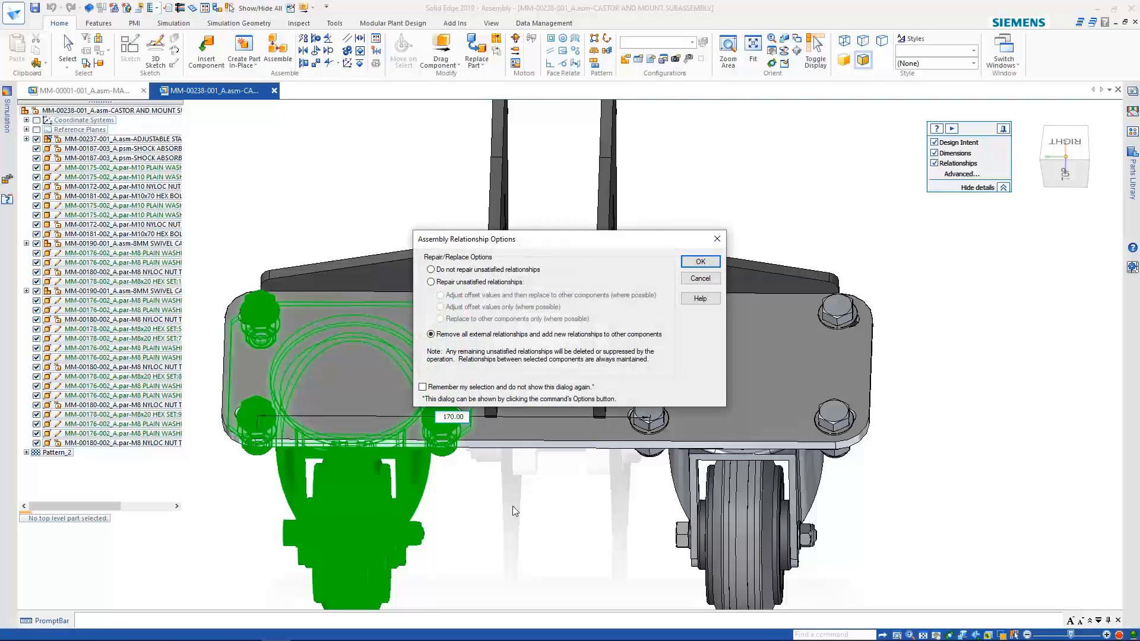
Remove the copied castor set's external relationships and find new relationships to the adjustable stabilising arm with the castor plate.
scroll(513, 506, "down", 1)
scroll(536, 541, "down", 1)
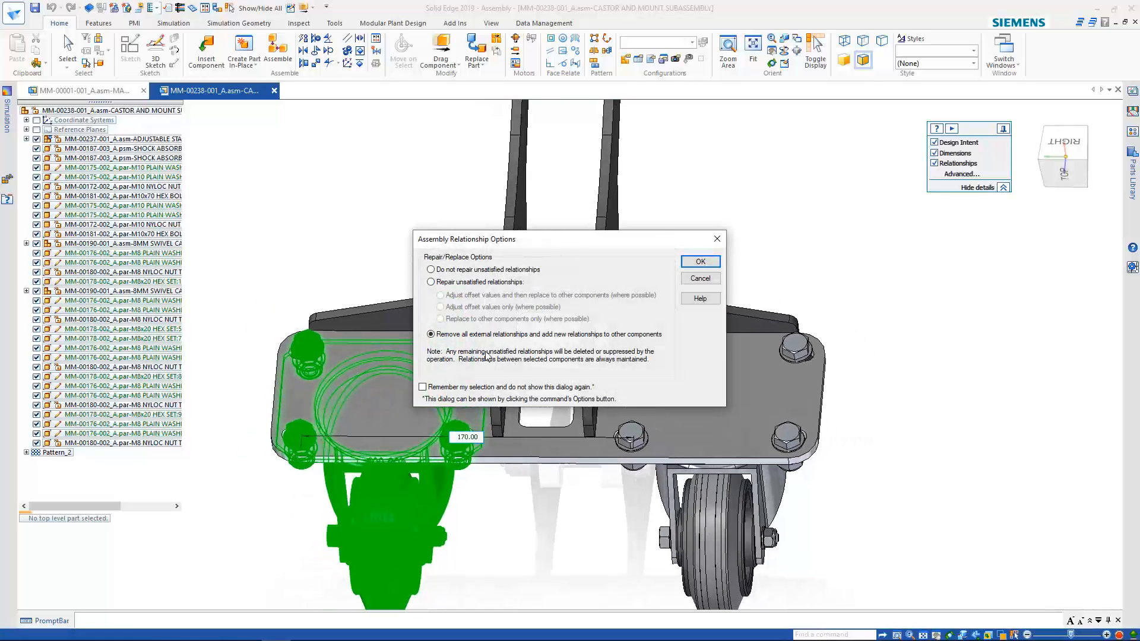
scroll(593, 412, "down", 1)
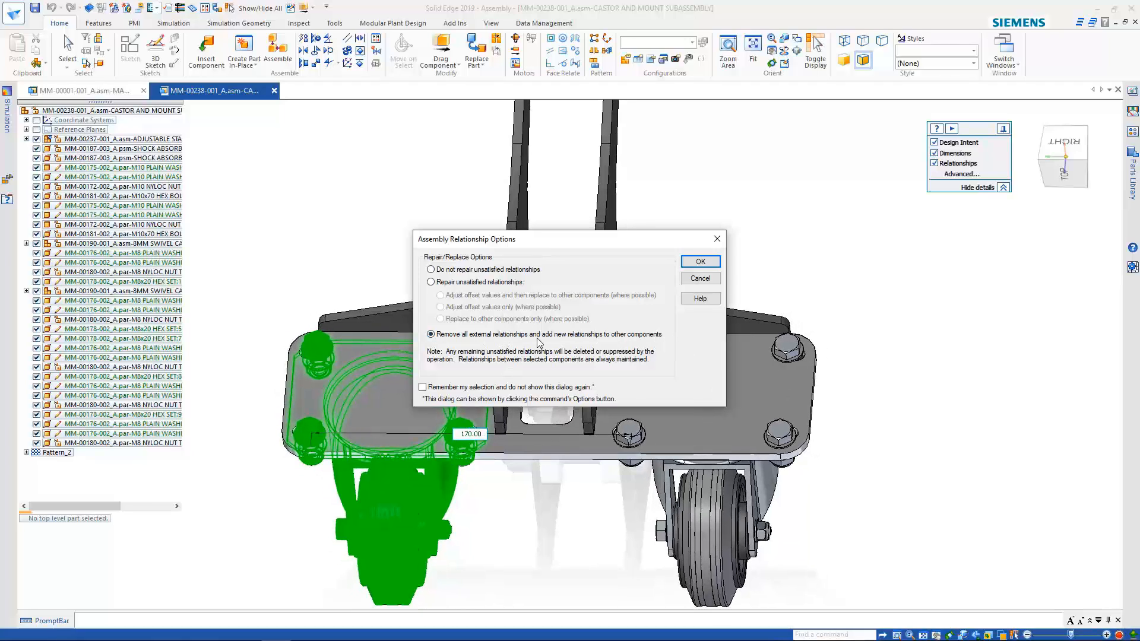
left_click(706, 264)
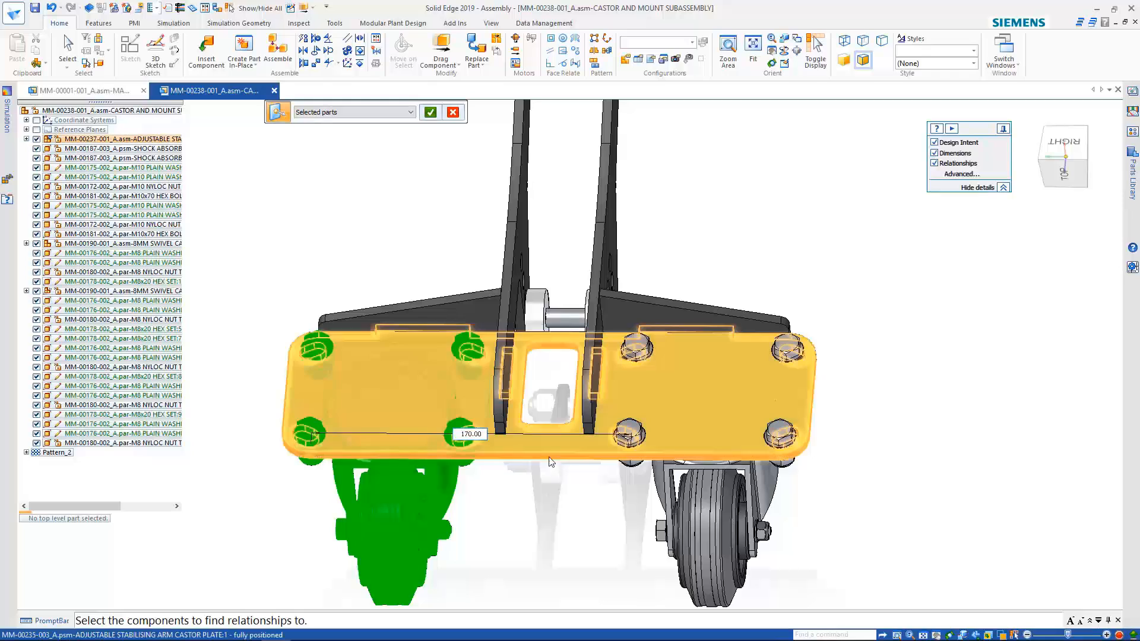
left_click(552, 457)
key("ctrl+i")
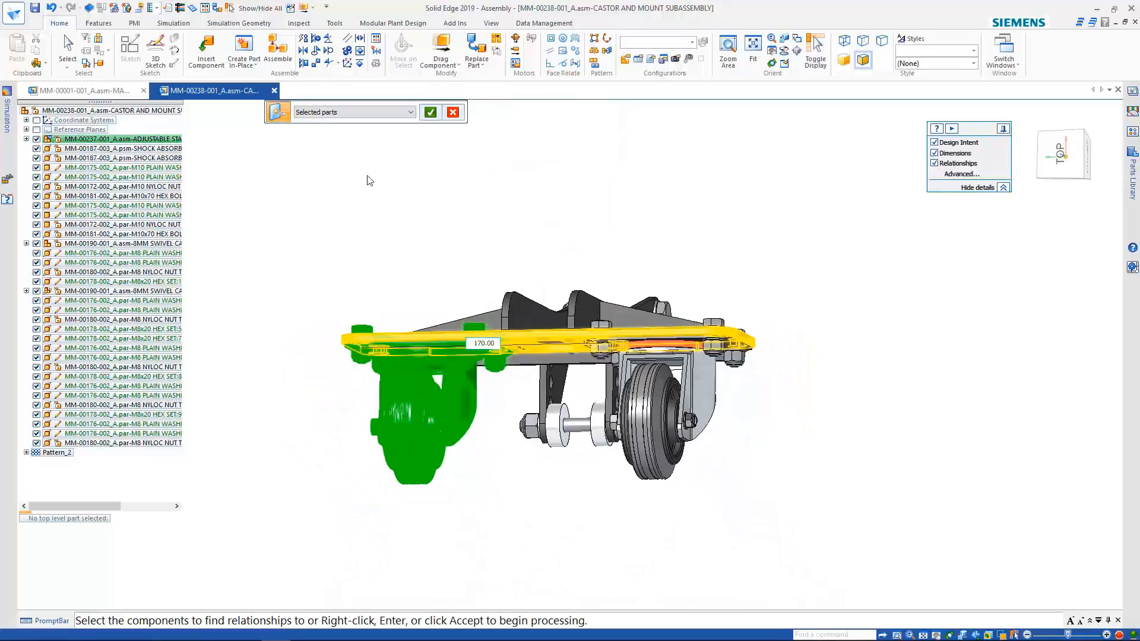
right_click(386, 201)
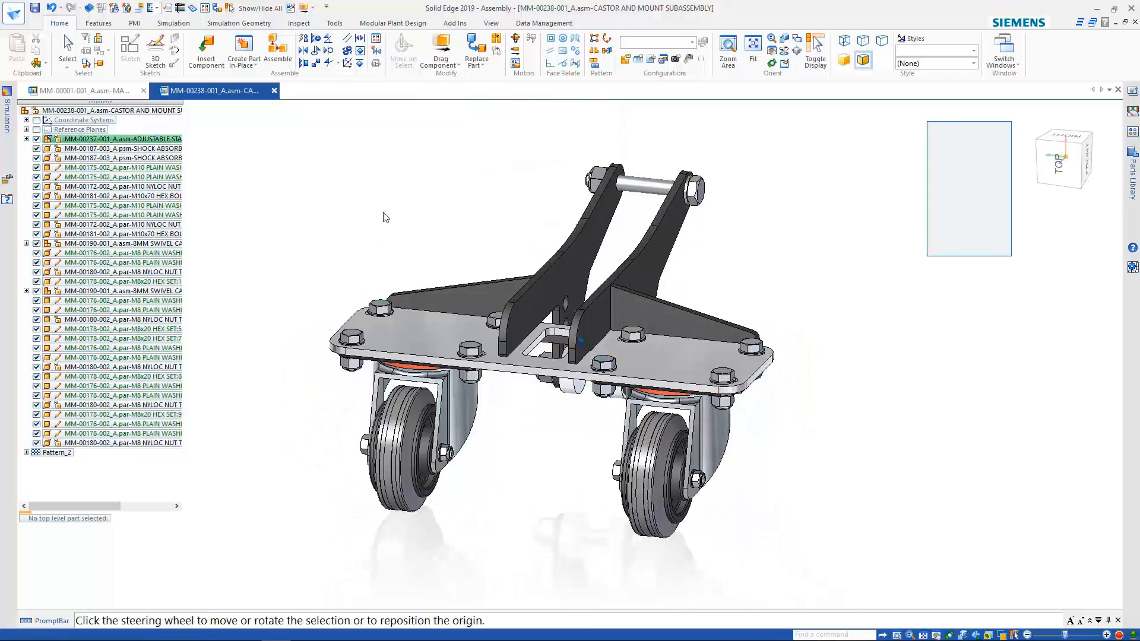
Inspect the copied swivel castor's relationships to the stabilising arm and washers.
left_click(134, 292)
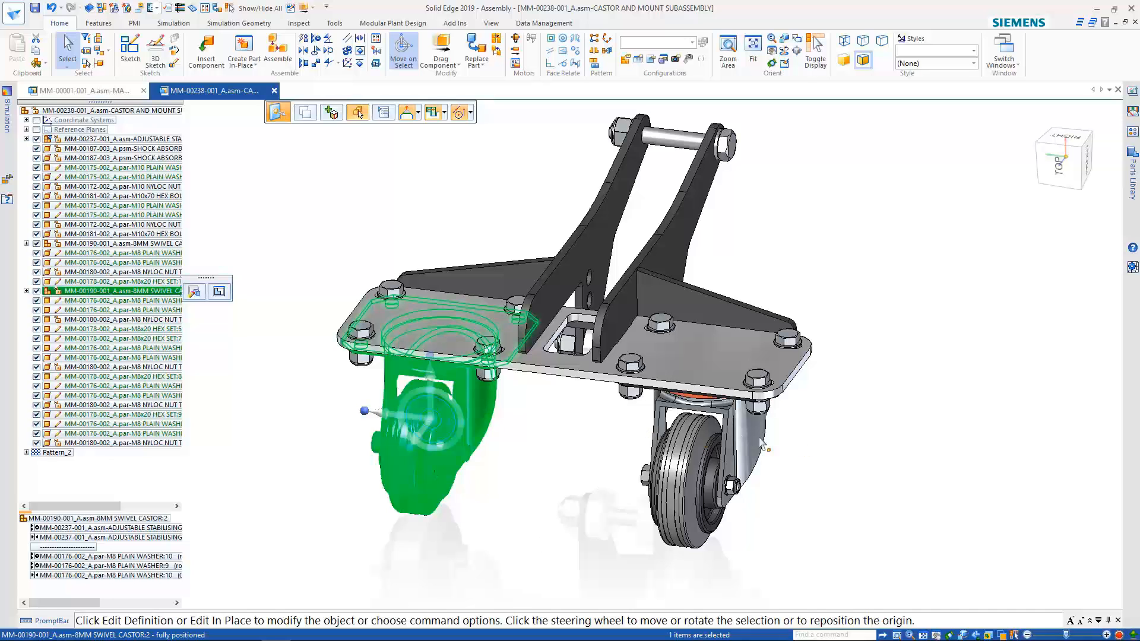
left_click(449, 209)
middle_click_drag(446, 204, 423, 230)
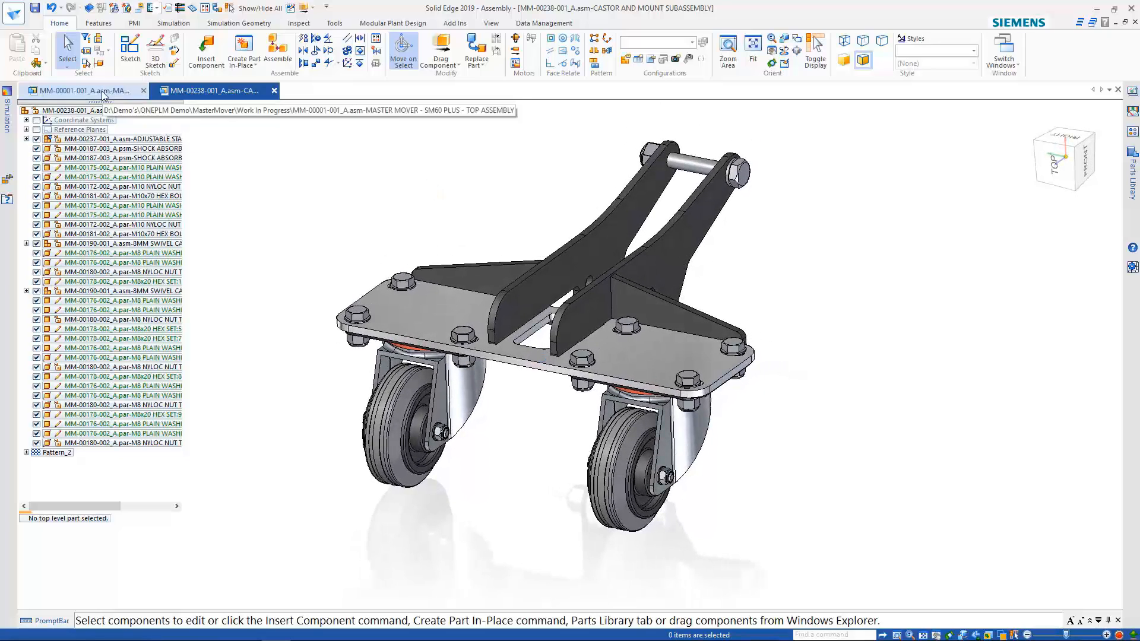
Save the castor and mount subassembly and open the adjustable clamp assembly from the Master Mover top assembly.
left_click(35, 9)
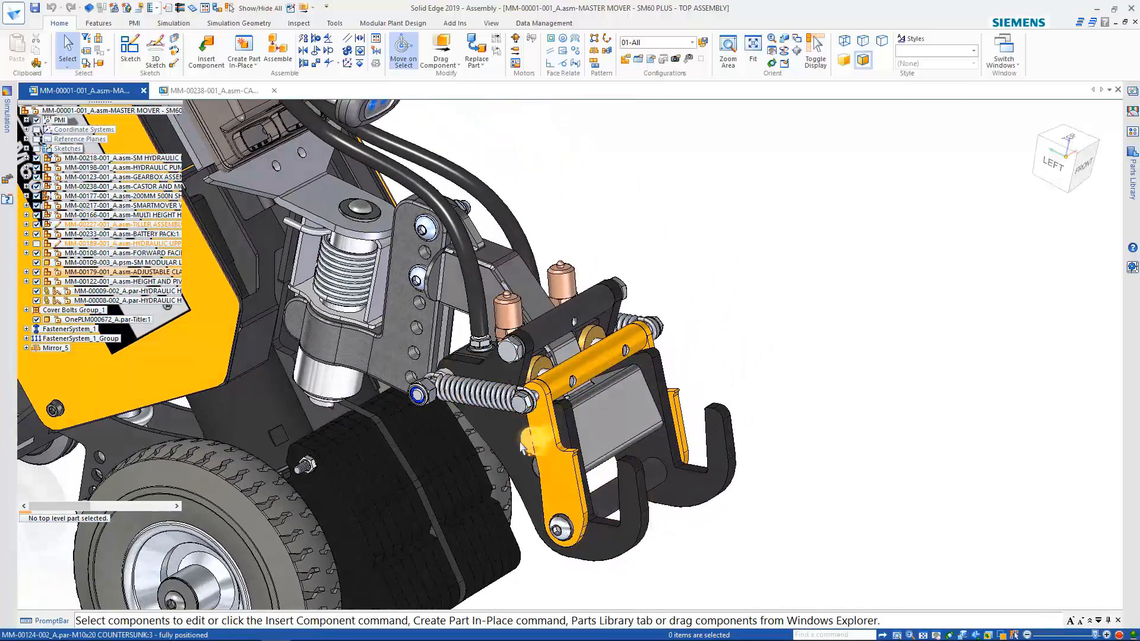
right_click(123, 274)
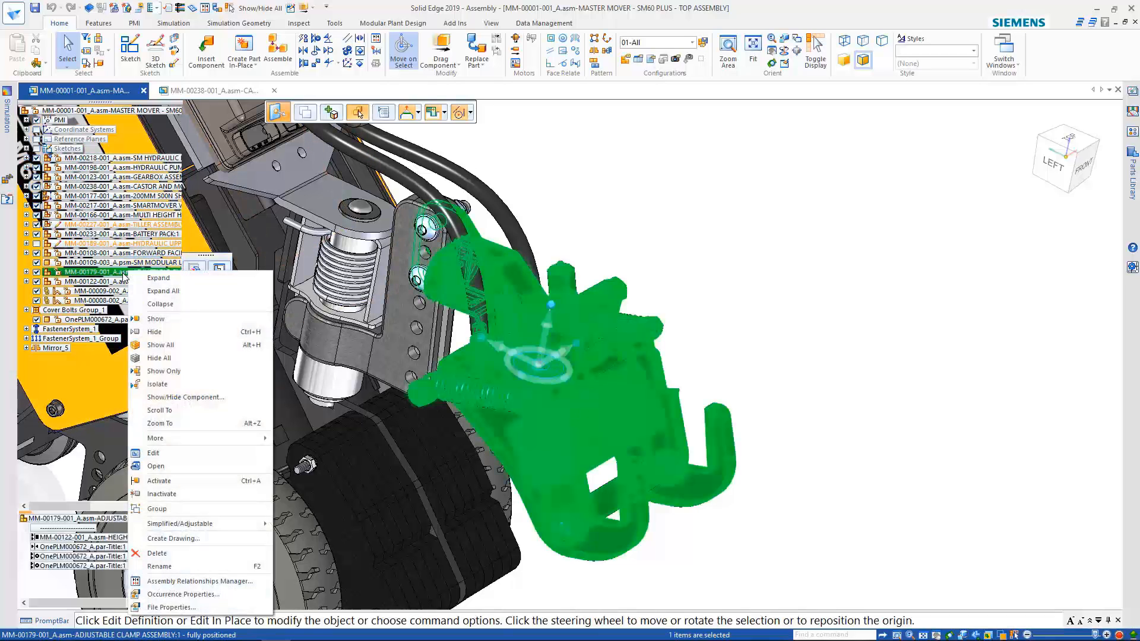
left_click(193, 467)
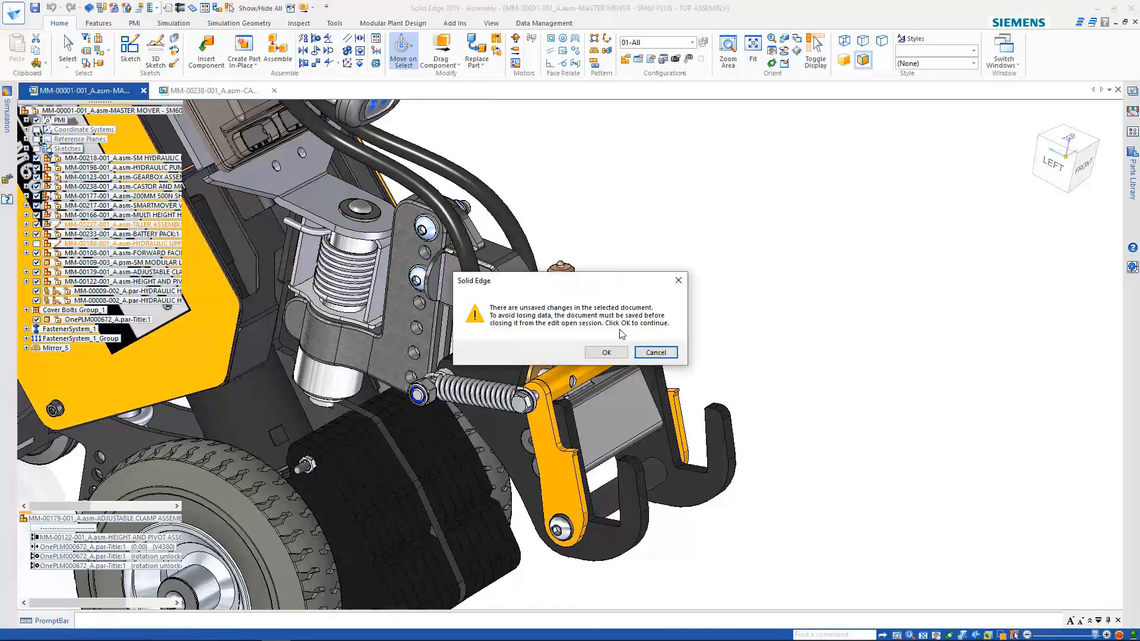
left_click(606, 352)
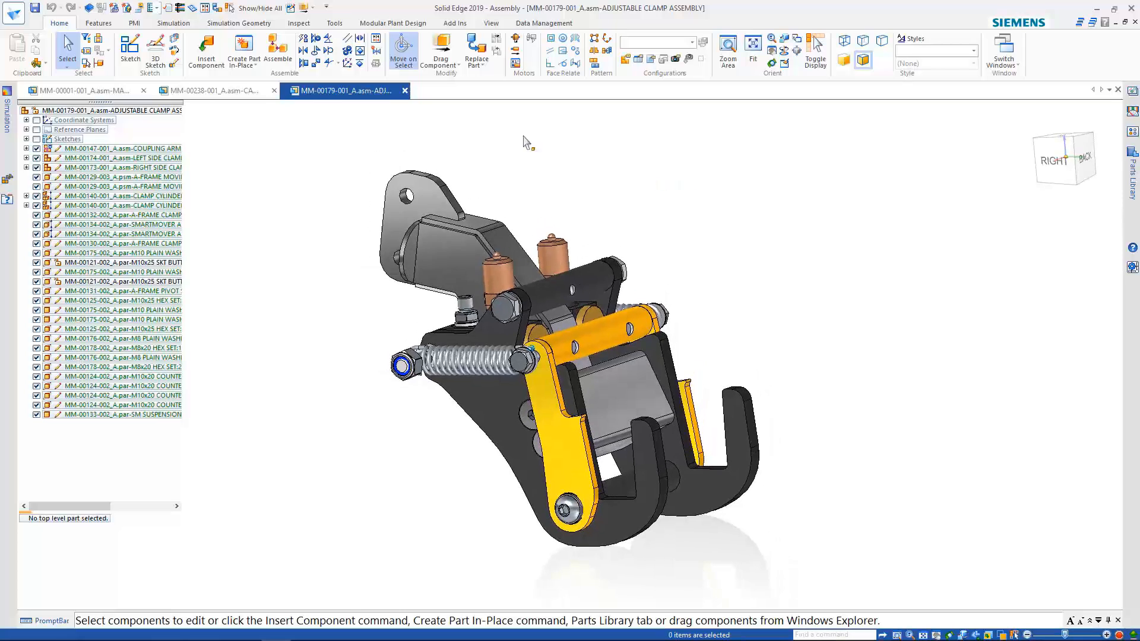
Run an interference check of the whole clamp assembly against itself, generating a report and showing the interfering volumes.
left_click(299, 23)
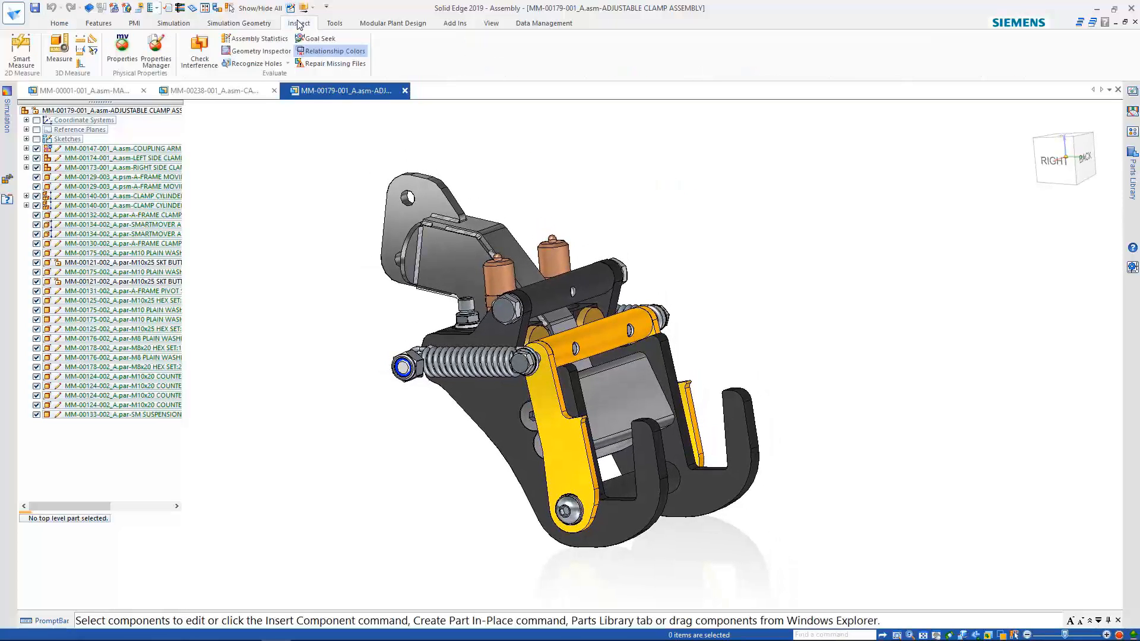
left_click(199, 53)
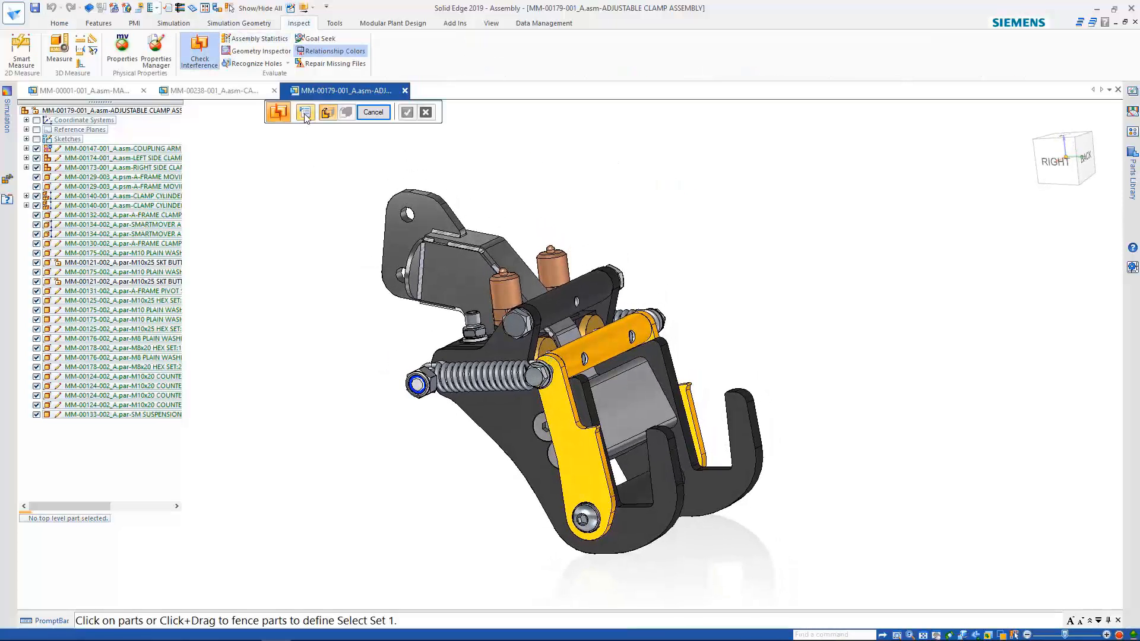
left_click(304, 112)
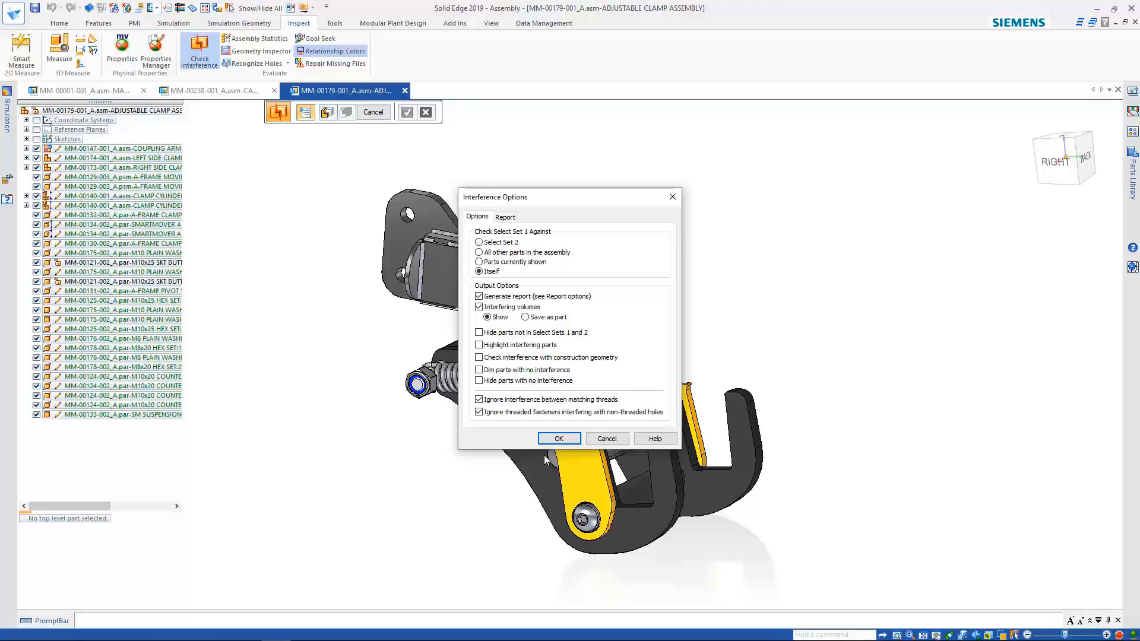
left_click(557, 440)
left_click_drag(333, 165, 837, 603)
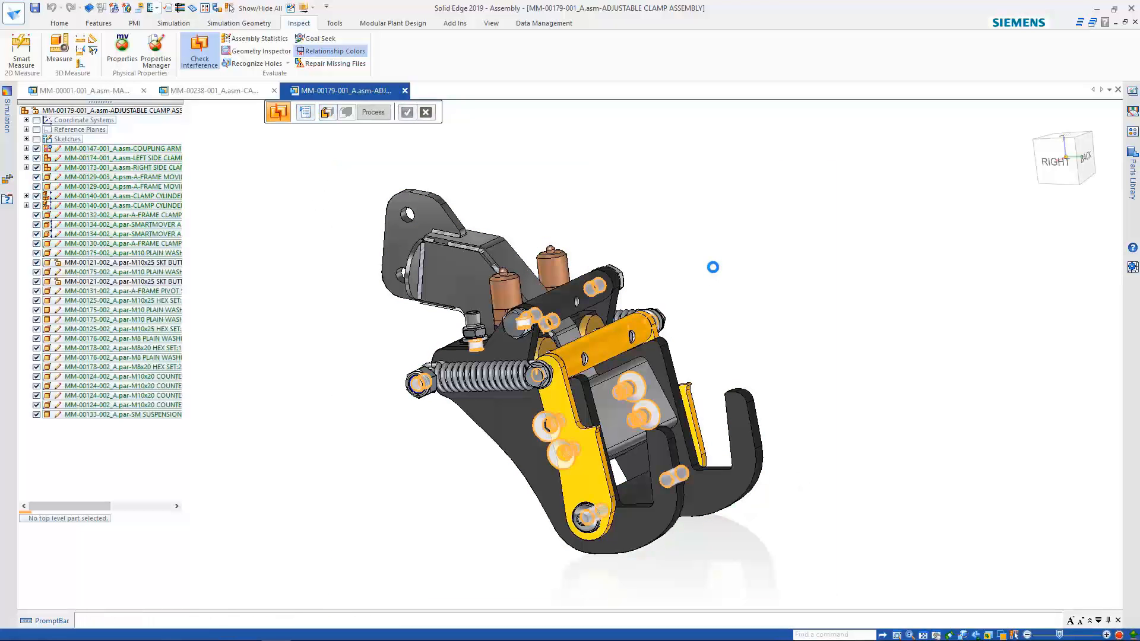
Examine the interfering volumes around the springs, bolts and clamp arms, and close the interference check.
scroll(713, 268, "up", 5)
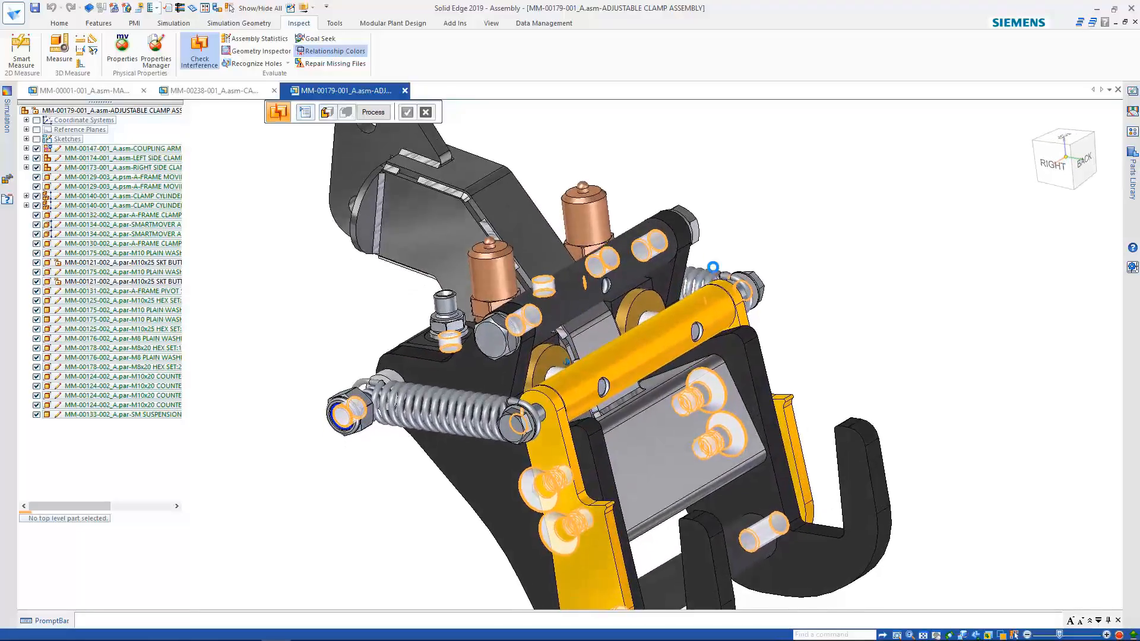
scroll(713, 267, "up", 5)
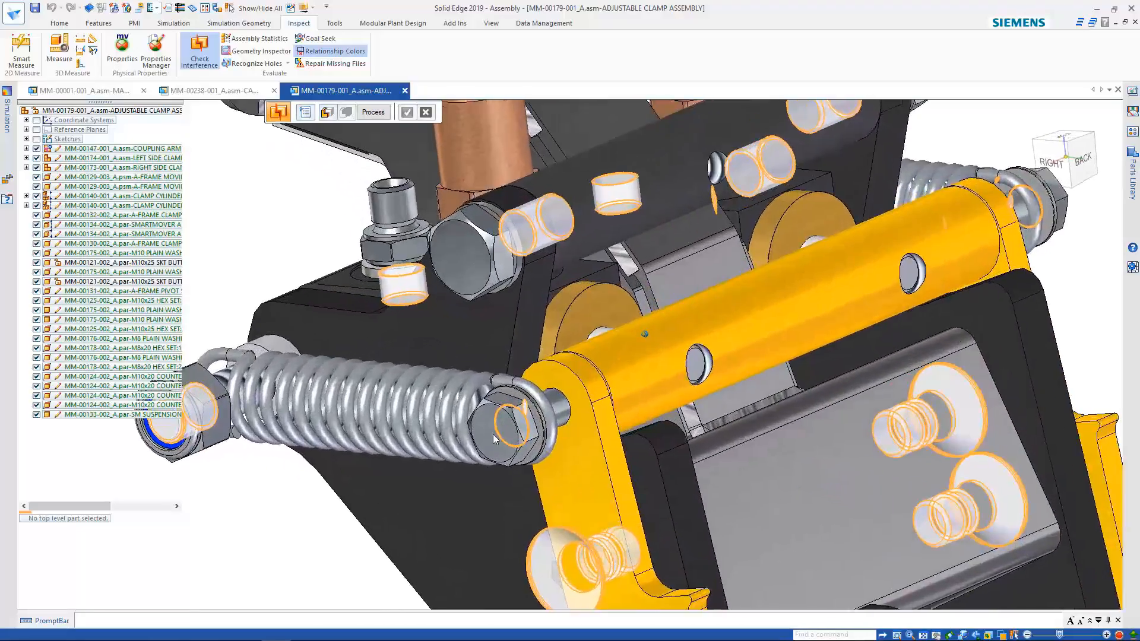
scroll(522, 536, "up", 5)
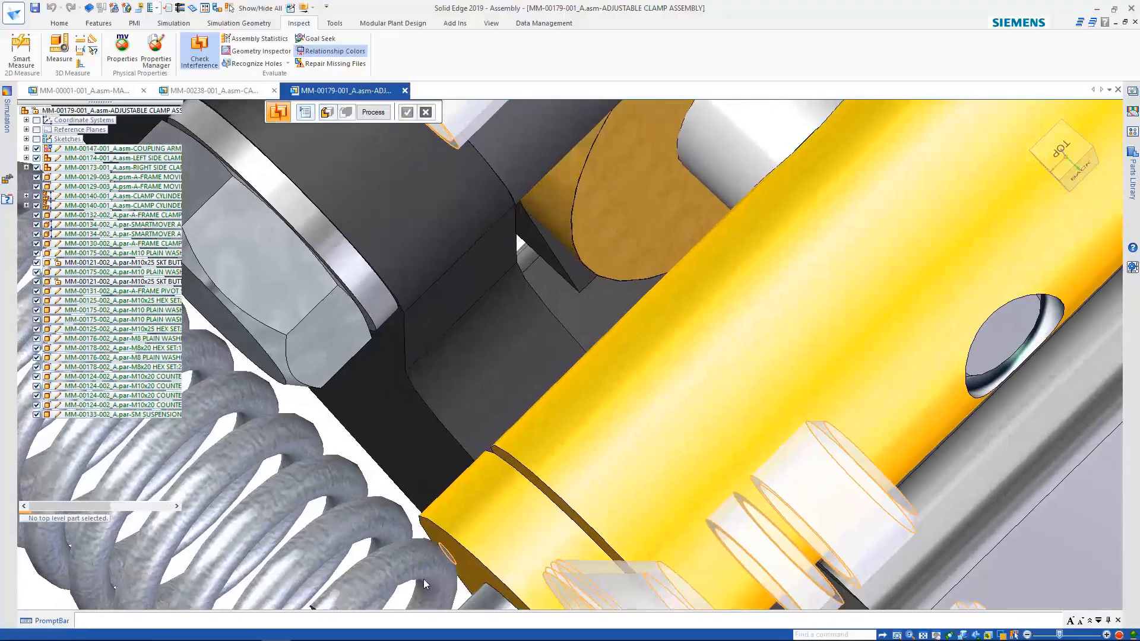
scroll(444, 557, "down", 10)
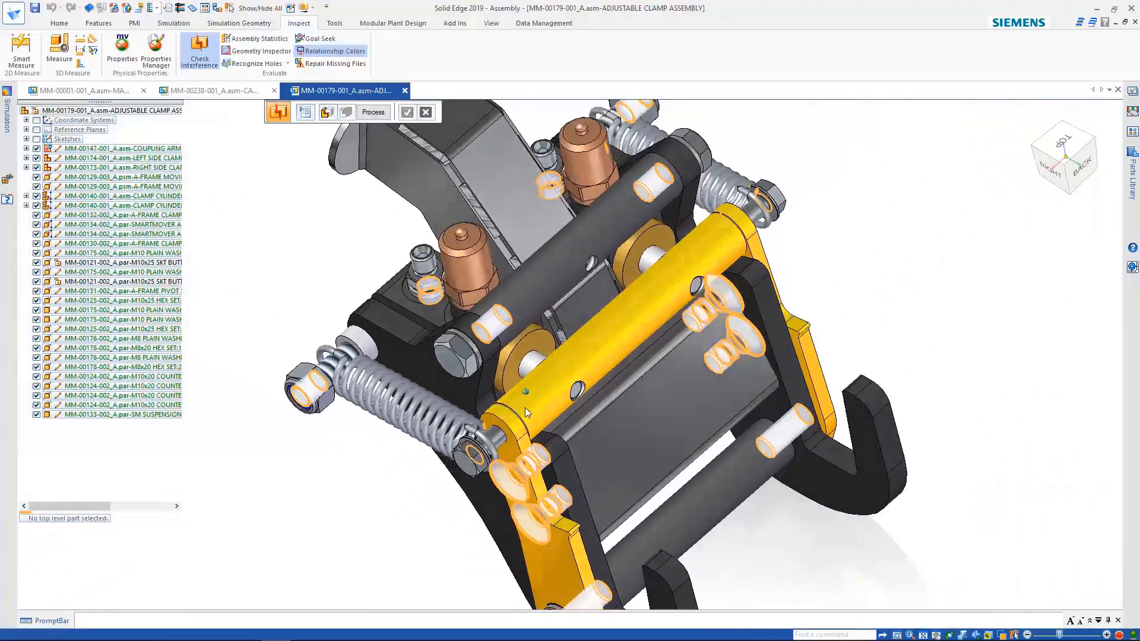
scroll(525, 407, "down", 2)
middle_click_drag(771, 216, 525, 408)
scroll(451, 458, "up", 6)
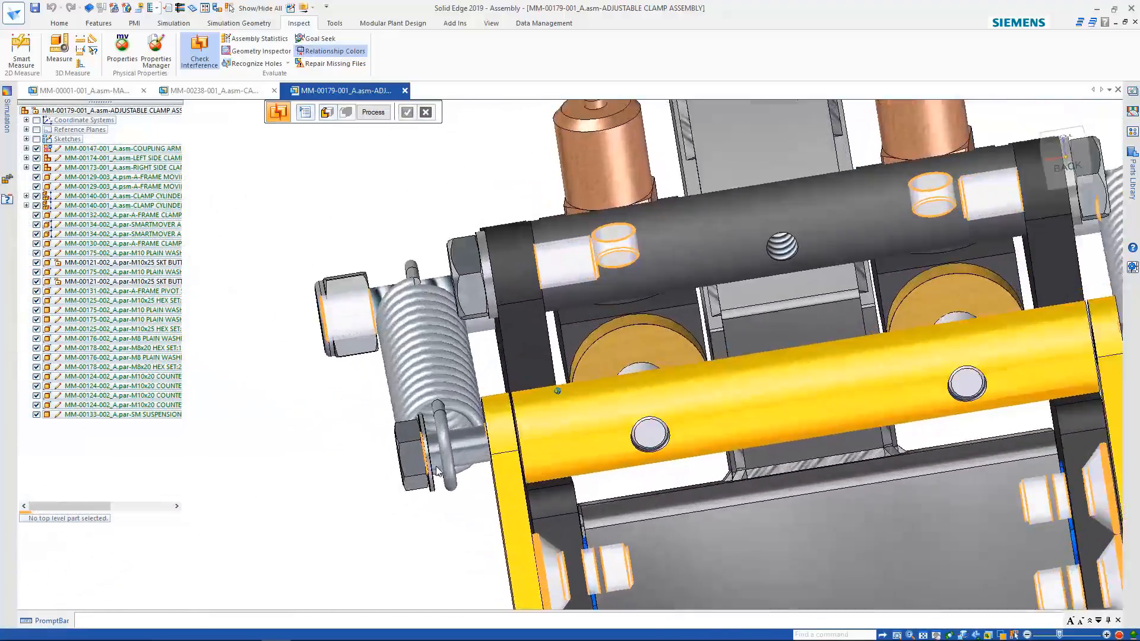
middle_click_drag(451, 457, 453, 454)
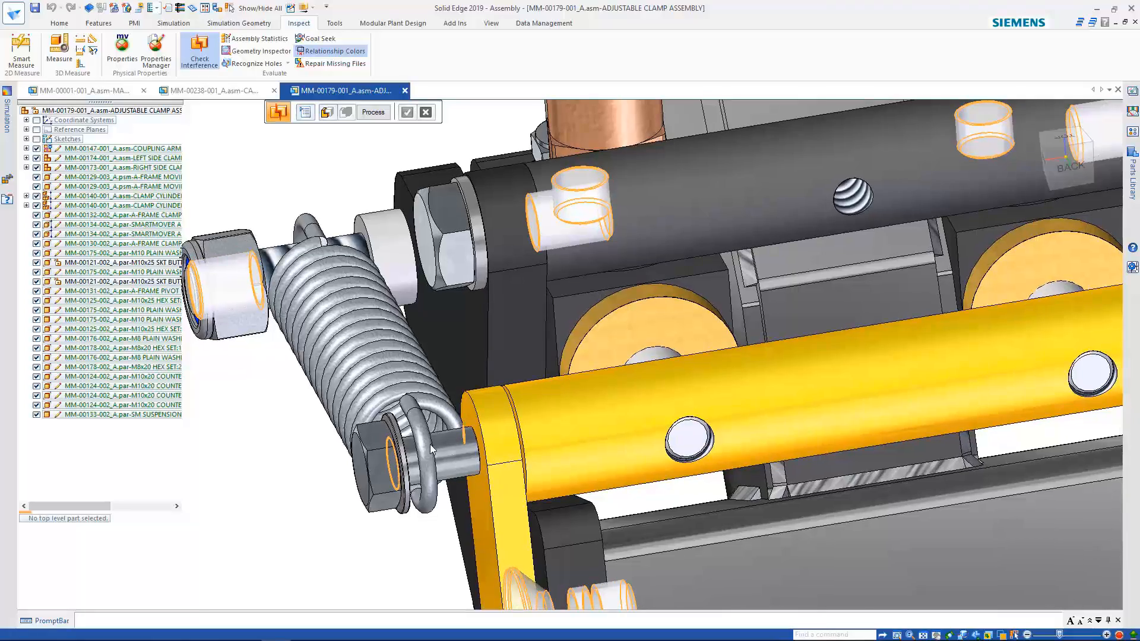
scroll(356, 587, "down", 6)
middle_click_drag(825, 382, 850, 304)
scroll(853, 308, "down", 2)
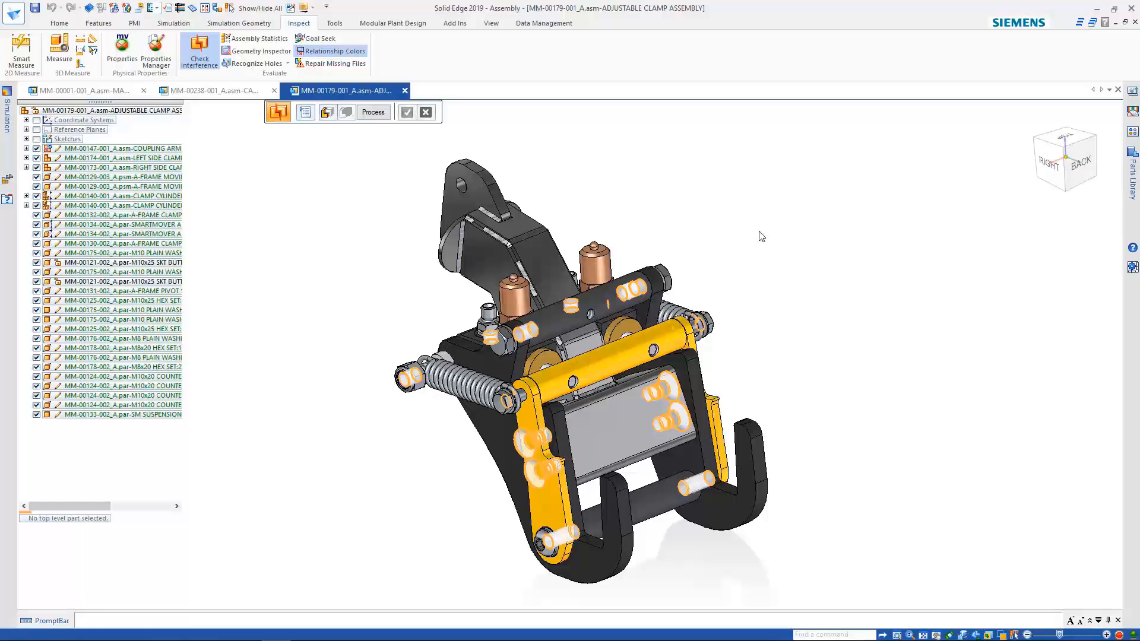
key("Escape")
Move the yellow clamp frame outward about its pivot using Drag Component with no analysis.
left_click(64, 23)
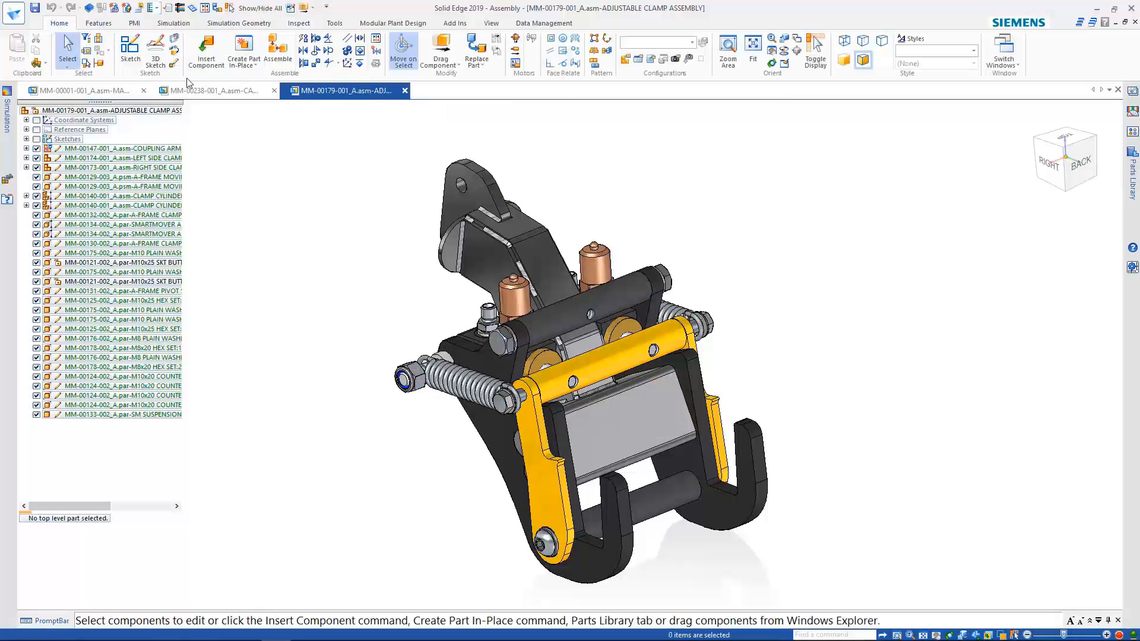
left_click(443, 45)
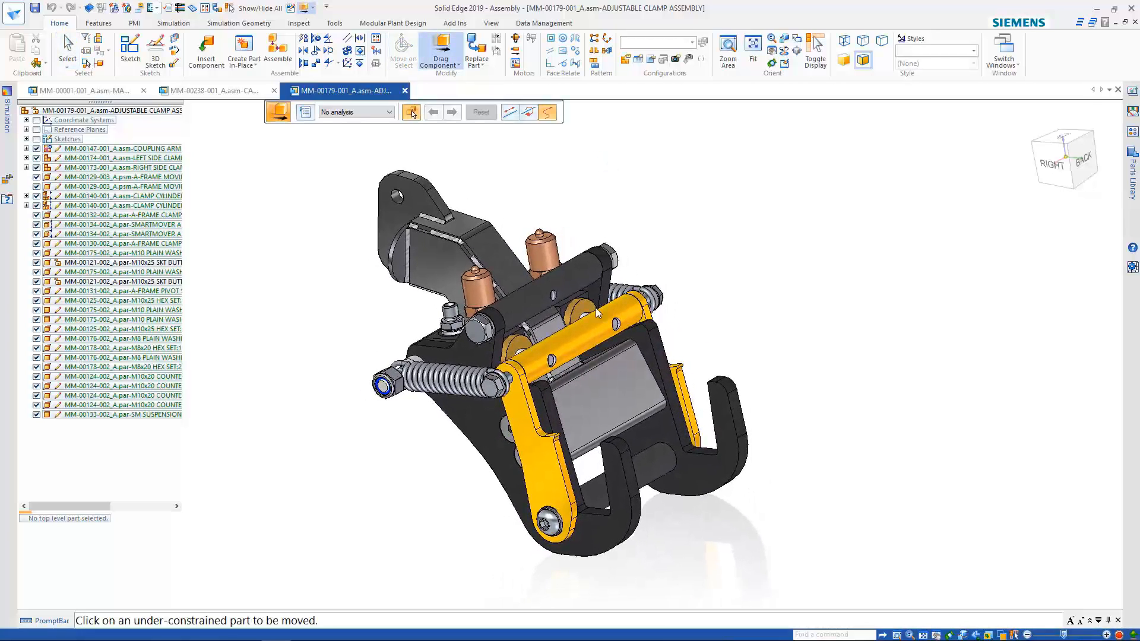
left_click(588, 328)
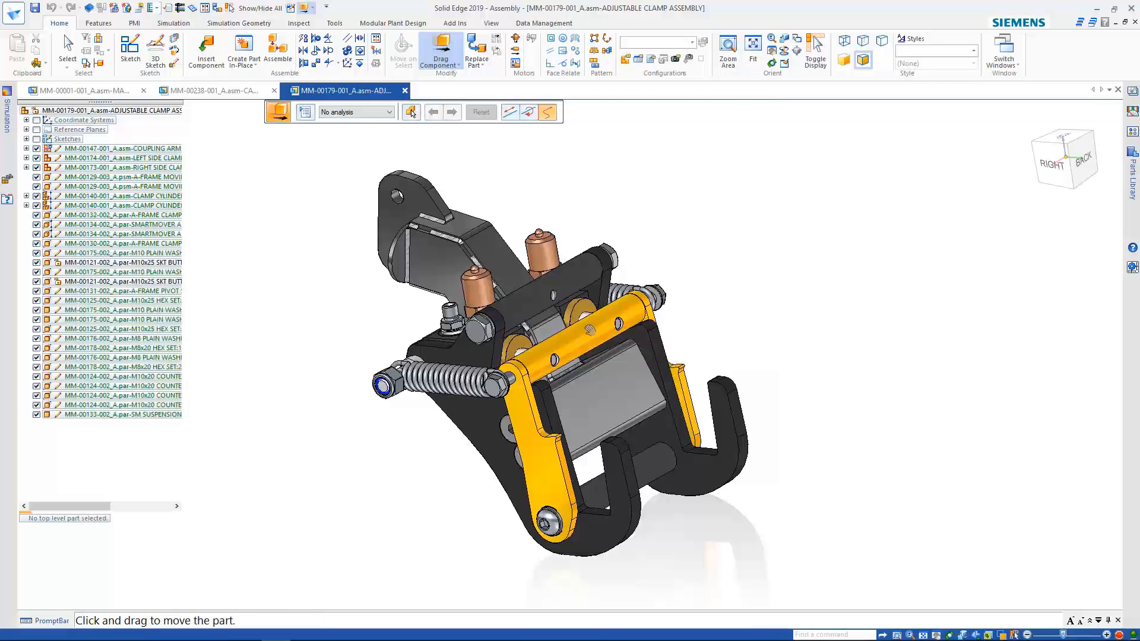
left_click_drag(590, 330, 617, 336)
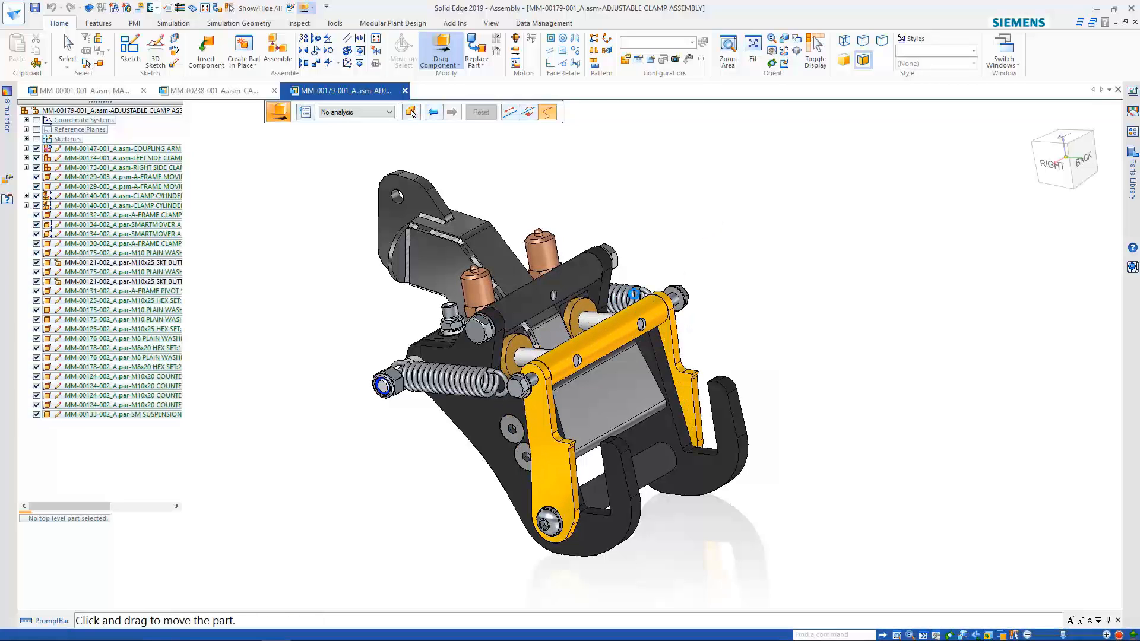
Move the yellow clamp frame back towards the cylinders with Detect collisions enabled, and reset the component positions.
scroll(685, 216, "up", 2)
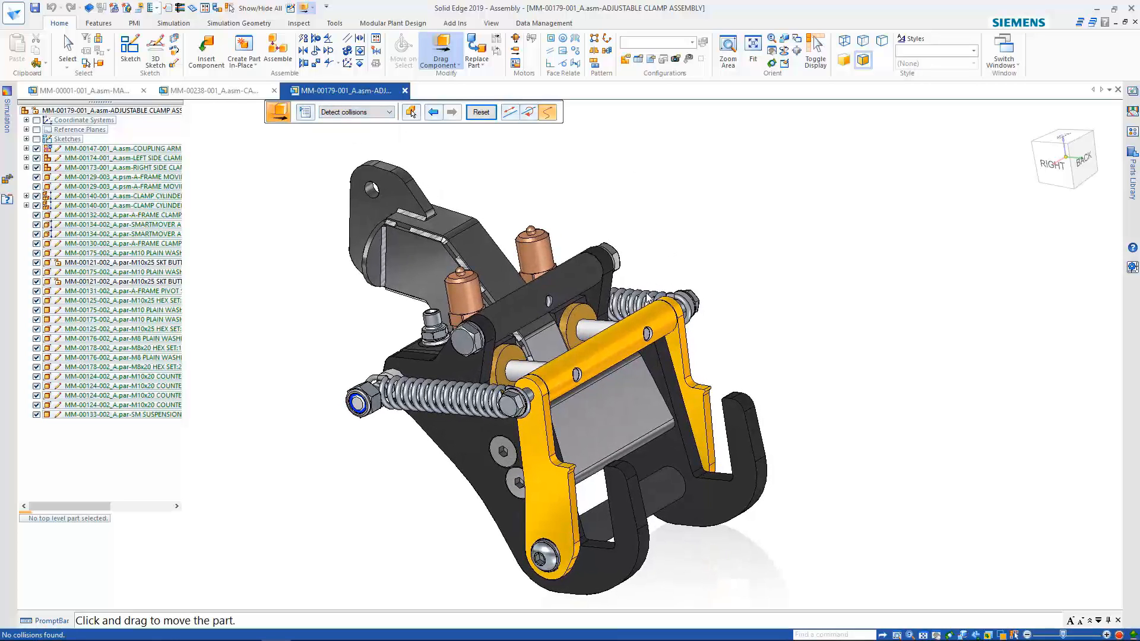
left_click_drag(616, 360, 609, 326)
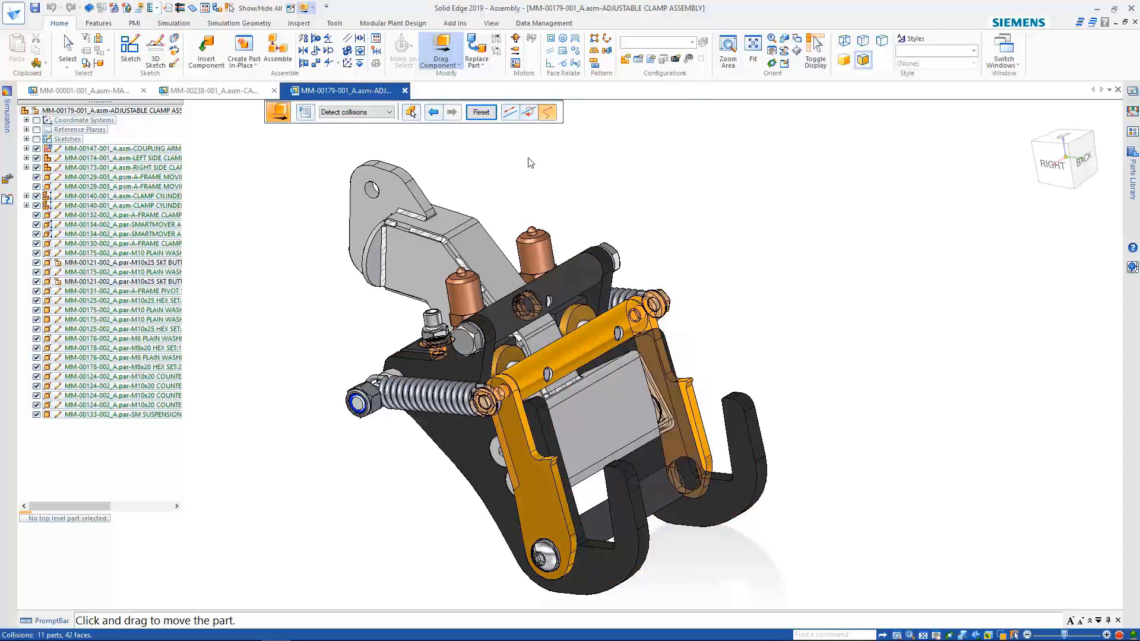
left_click(481, 112)
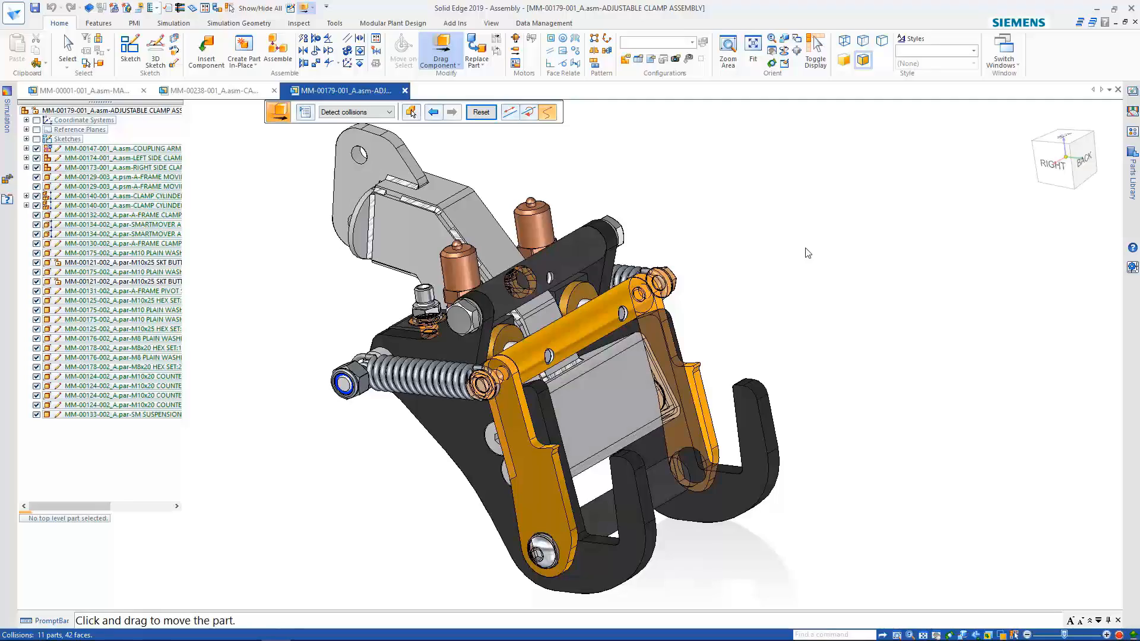
key("Escape")
Give faces selection priority and set the radius of the rounded upper corner on the left side clamp plate to 15.
scroll(766, 226, "up", 5)
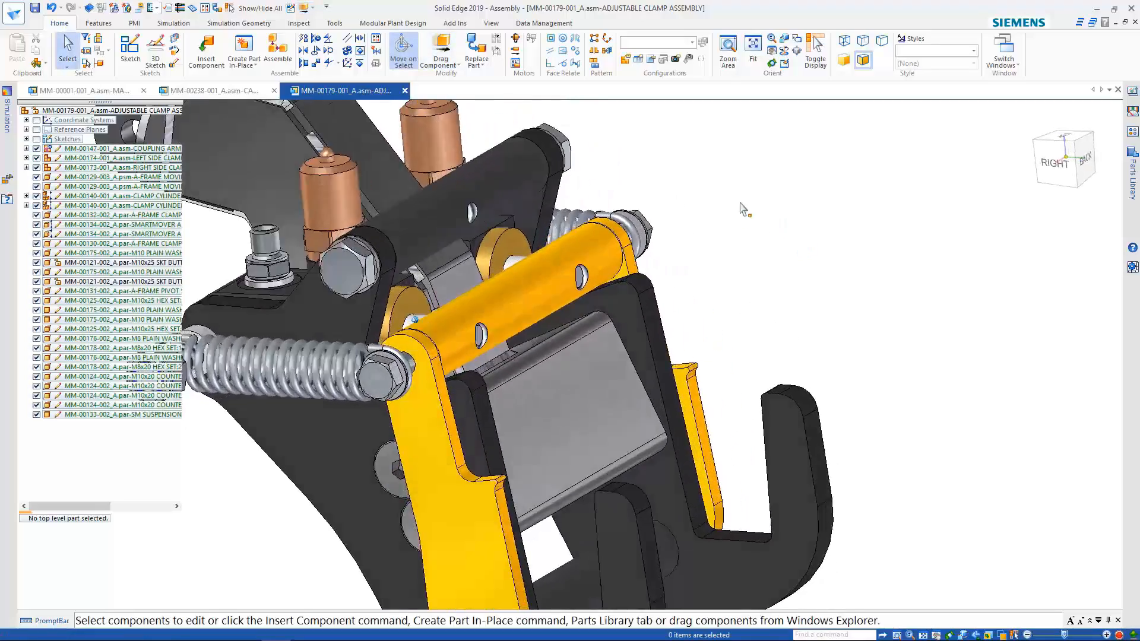
scroll(692, 220, "down", 5)
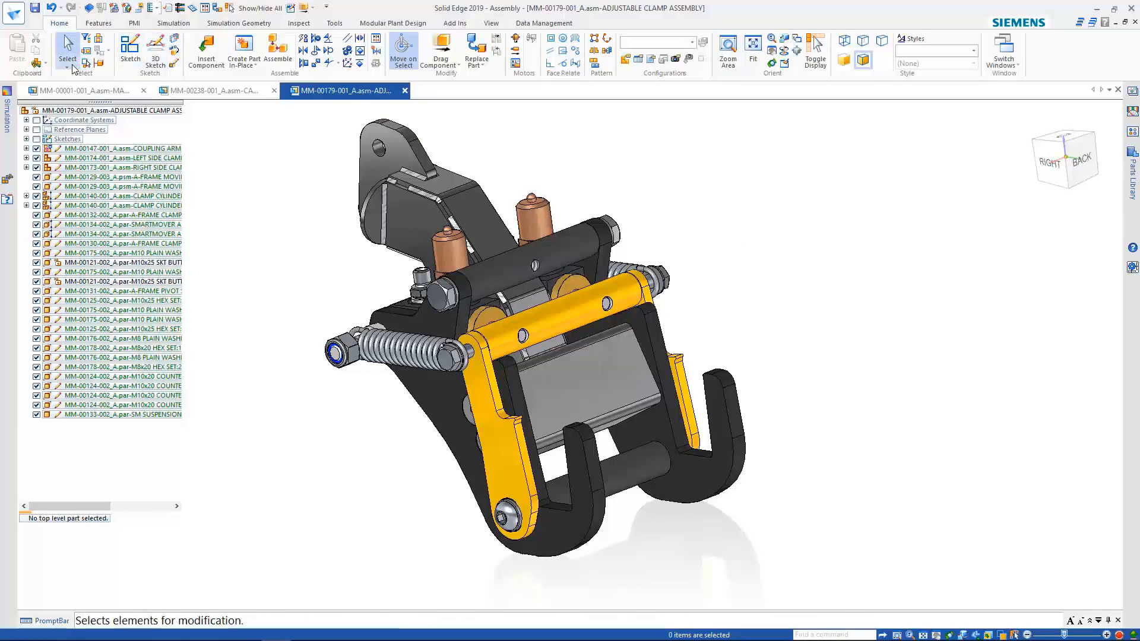
left_click(69, 67)
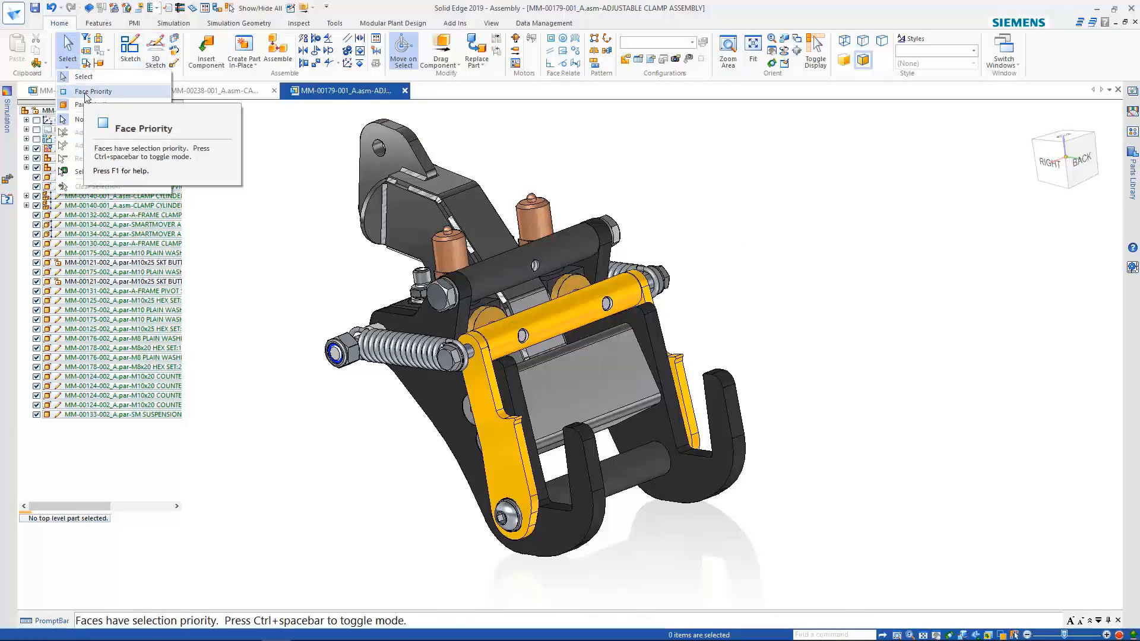
left_click(79, 106)
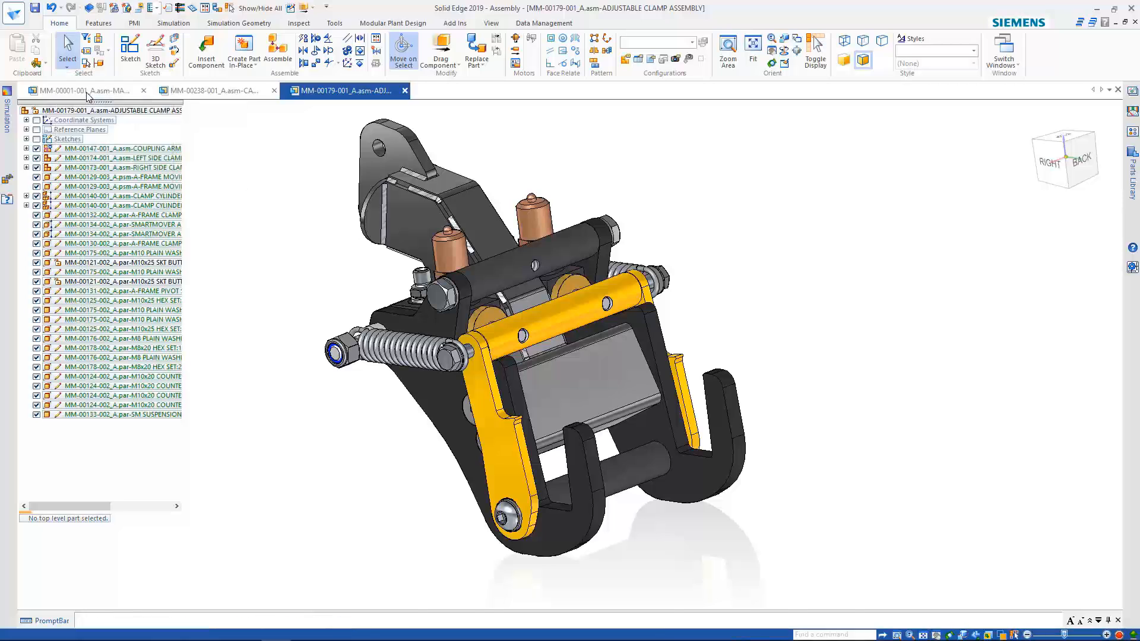
scroll(567, 321, "up", 3)
scroll(567, 321, "up", 2)
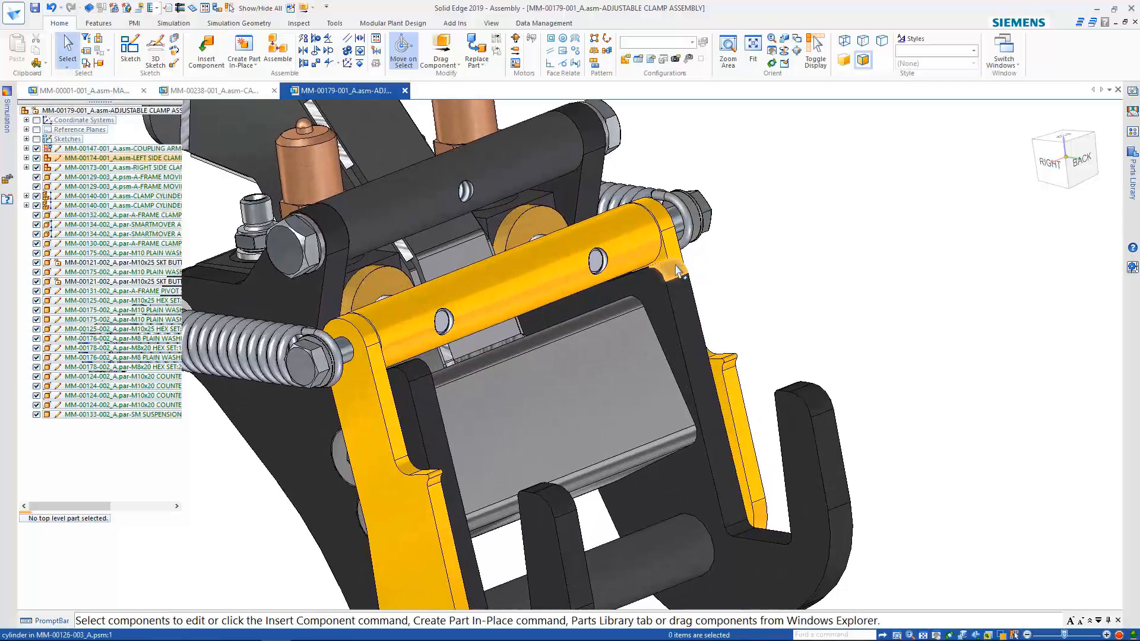
left_click(677, 270)
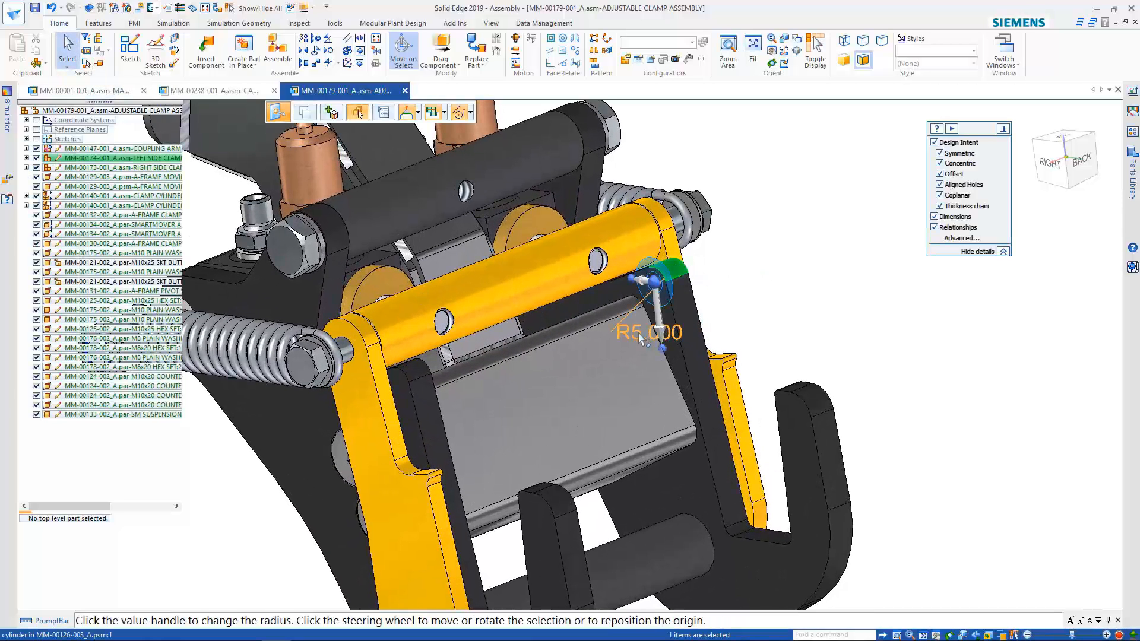
left_click(640, 336)
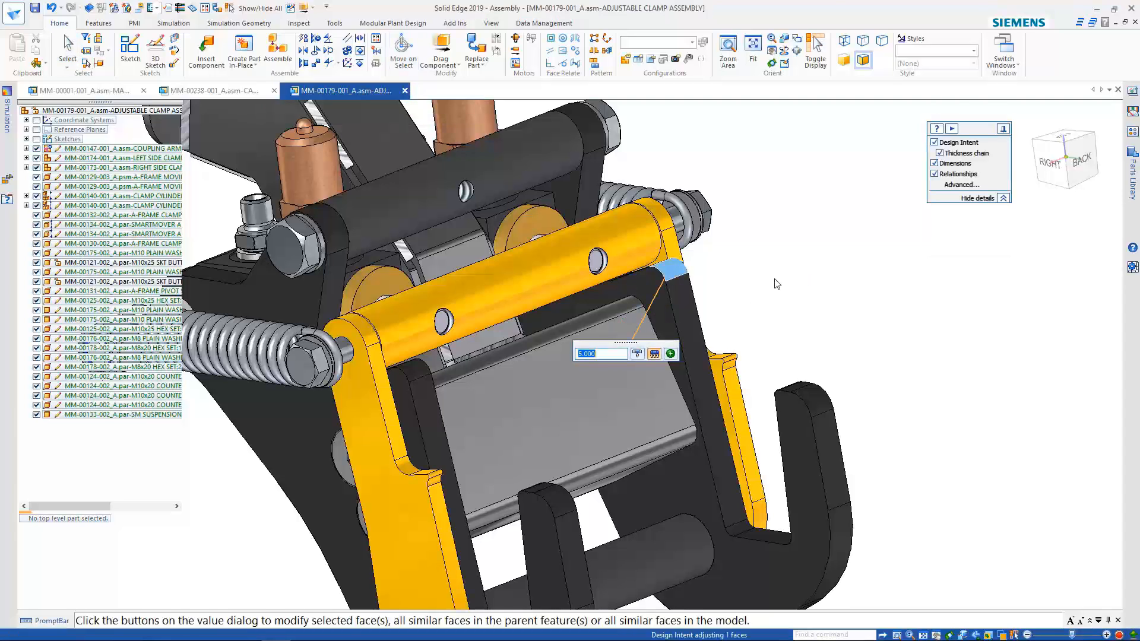
left_click(637, 354)
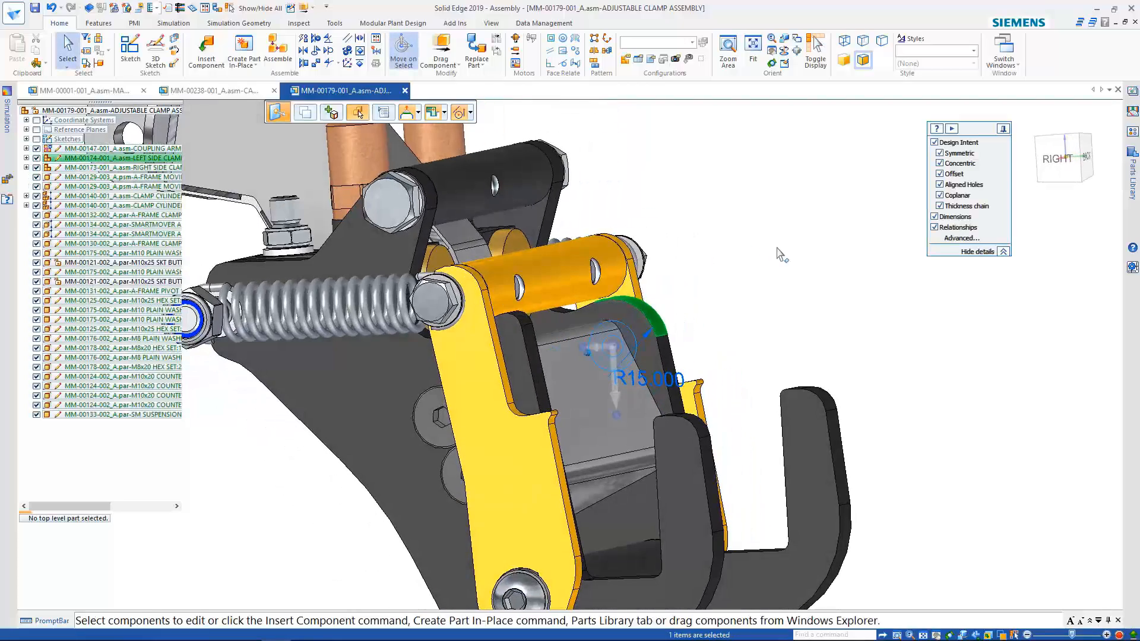
key("Escape")
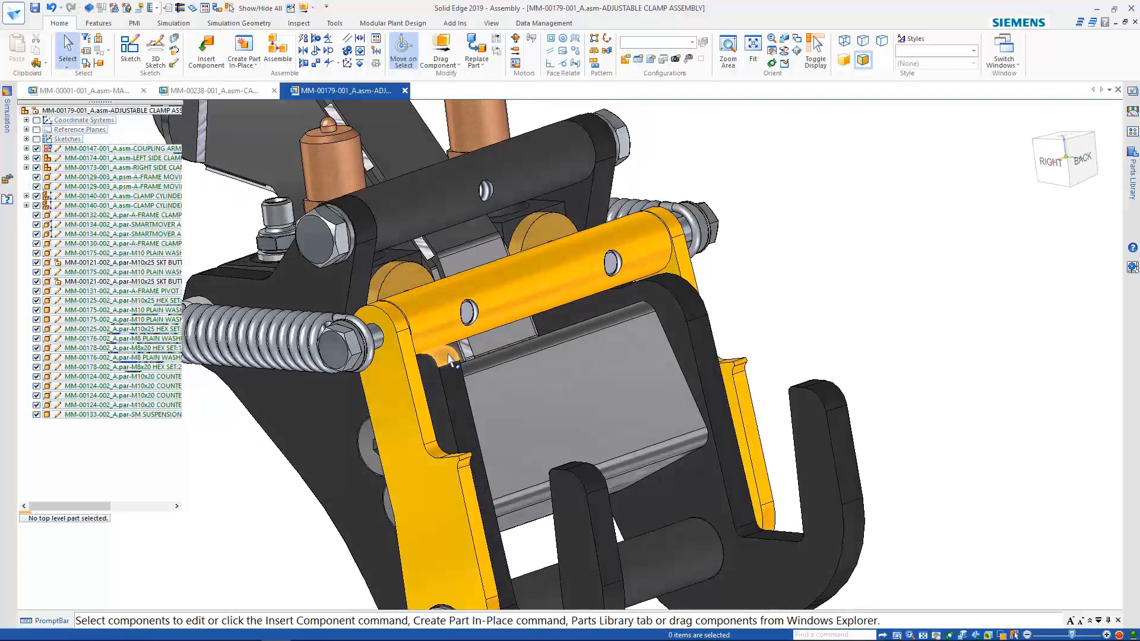
Enlarge the radius of the matching rounded upper corner on the right side clamp plate.
left_click(448, 355)
left_click(514, 312)
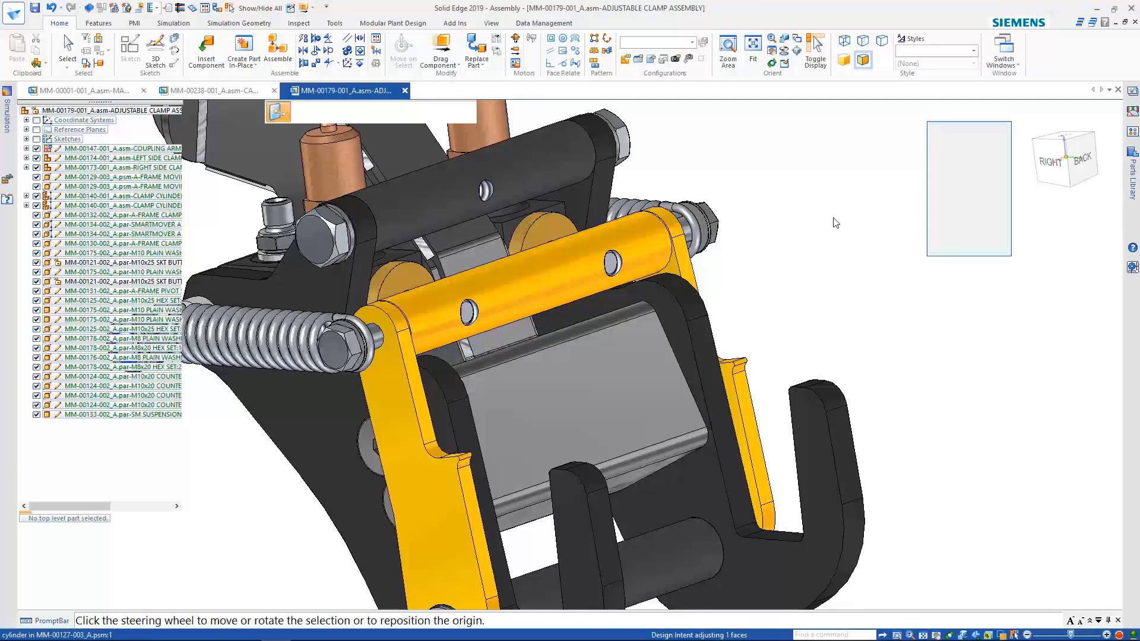
key("Escape")
Swing the yellow clamp frame outward and back with Drag Component and collision detection to recheck its clearance, and leave the command.
left_click(449, 23)
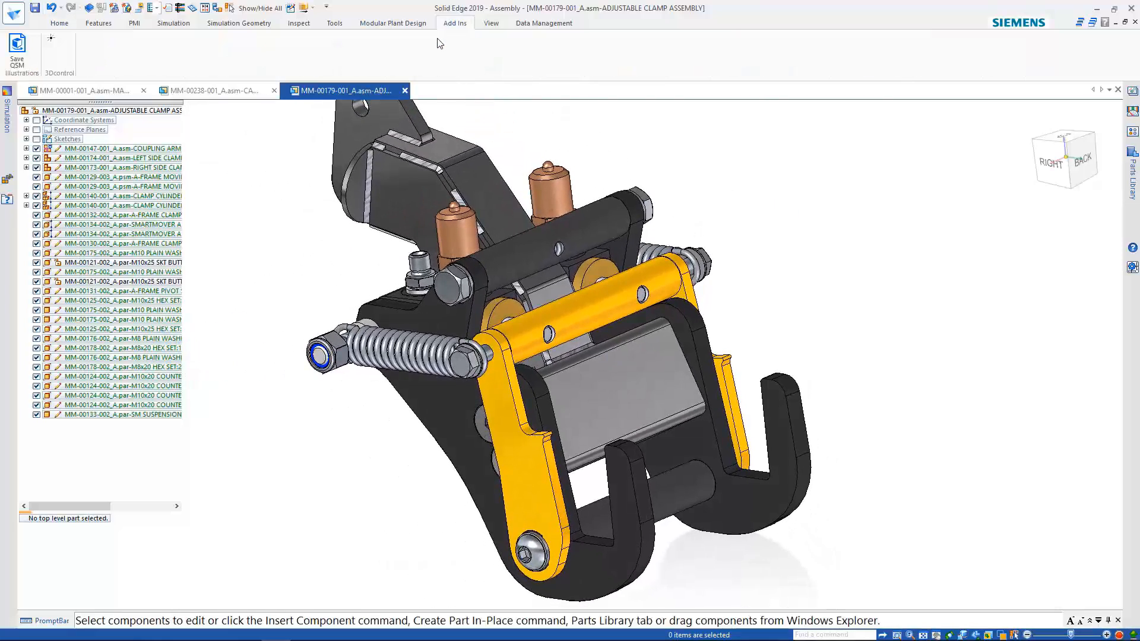
left_click(60, 23)
left_click(441, 51)
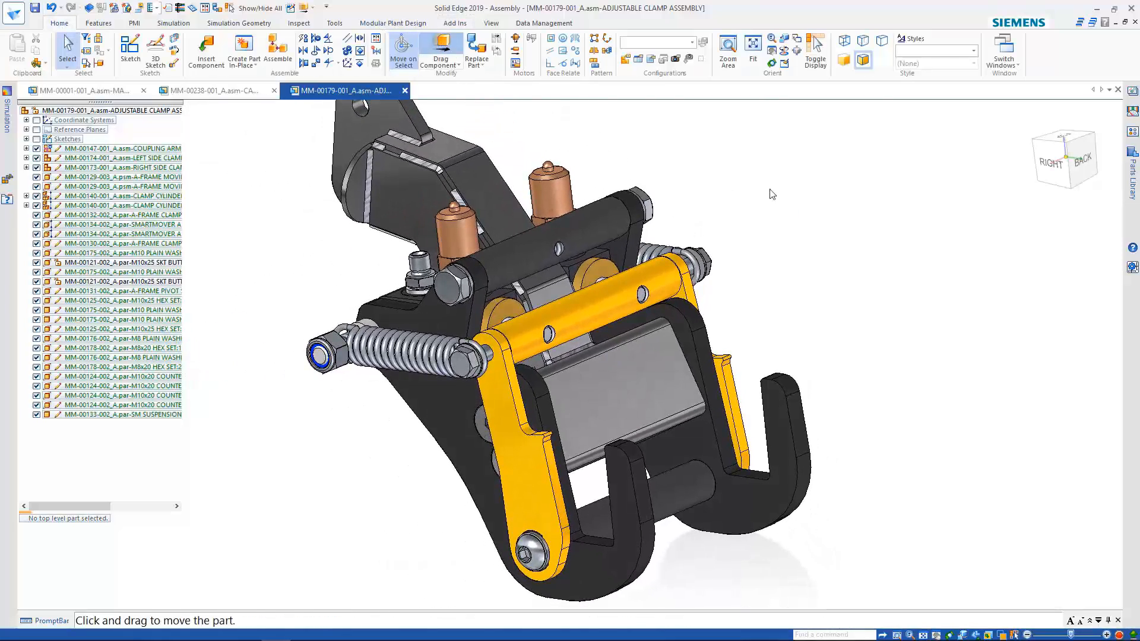
left_click(601, 305)
left_click_drag(601, 304, 646, 327)
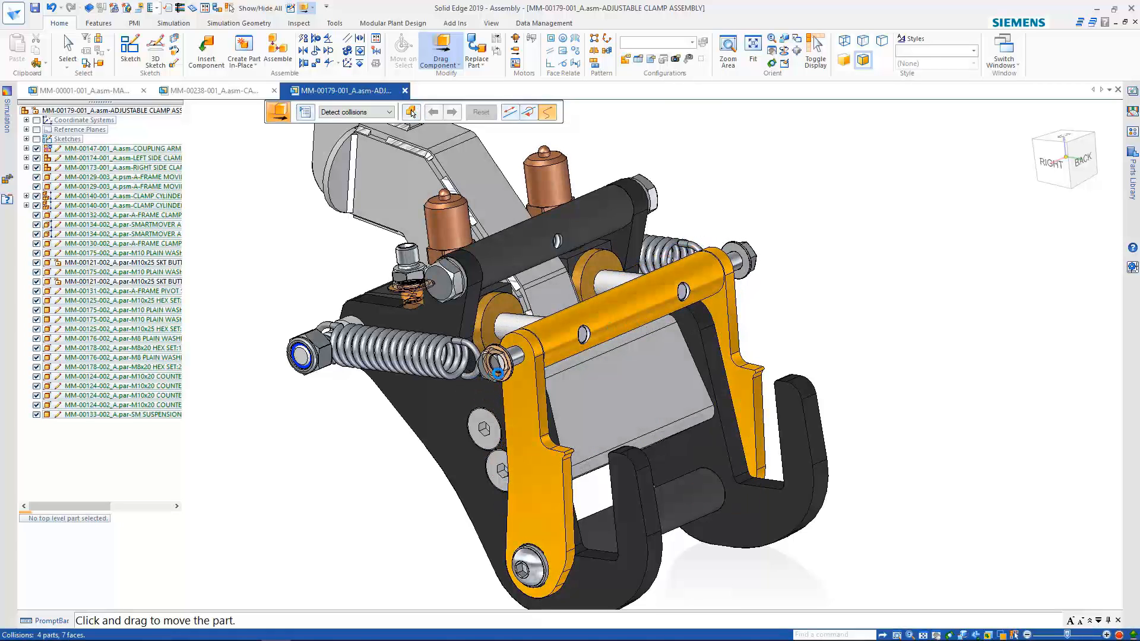
middle_click_drag(582, 254, 653, 296)
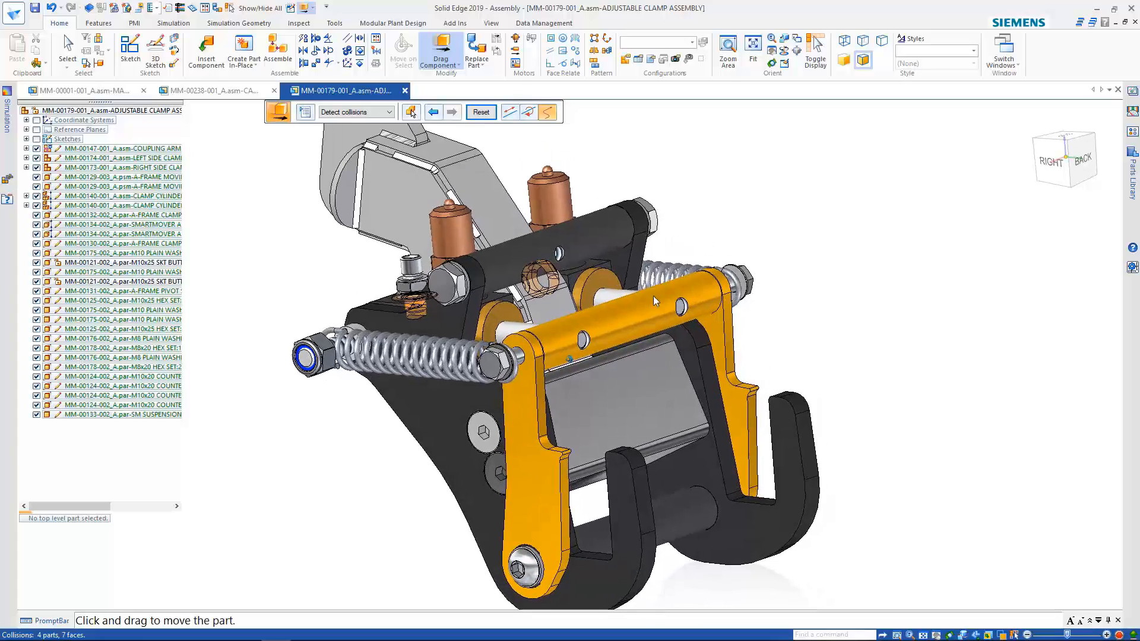
left_click_drag(630, 308, 592, 319)
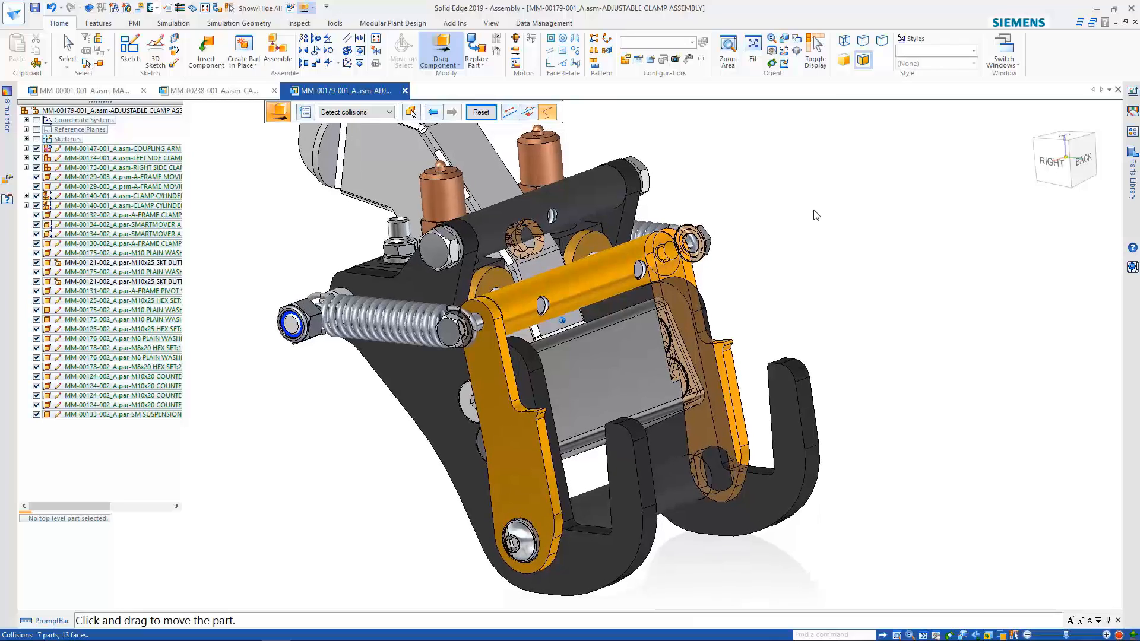
key("Escape")
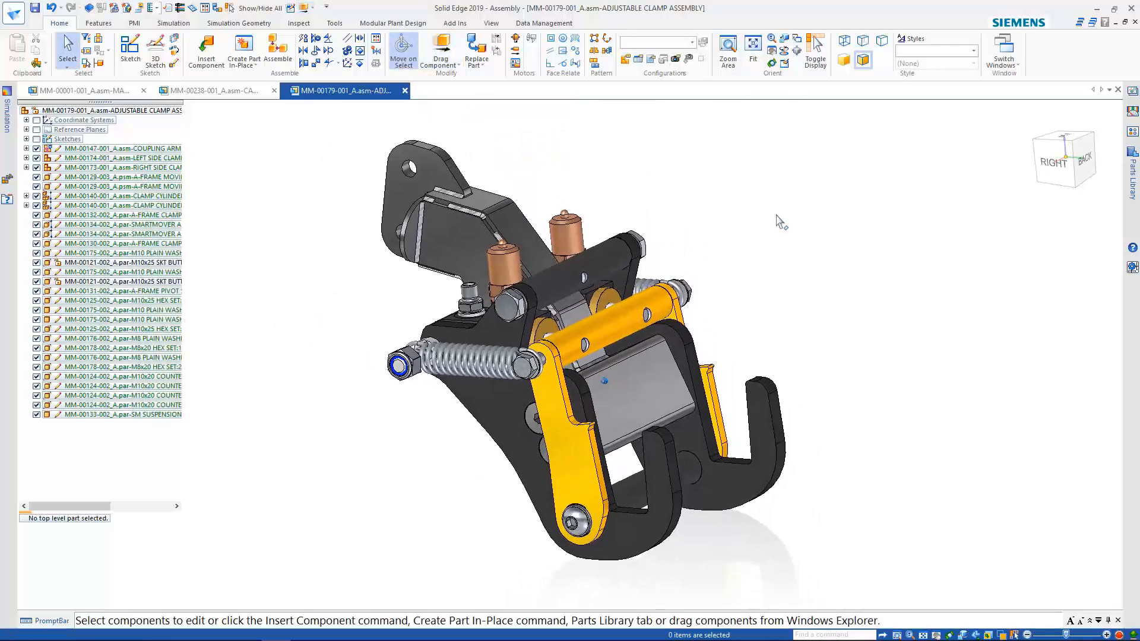
Save the changes to the adjustable clamp assembly and close it.
key("ctrl+s")
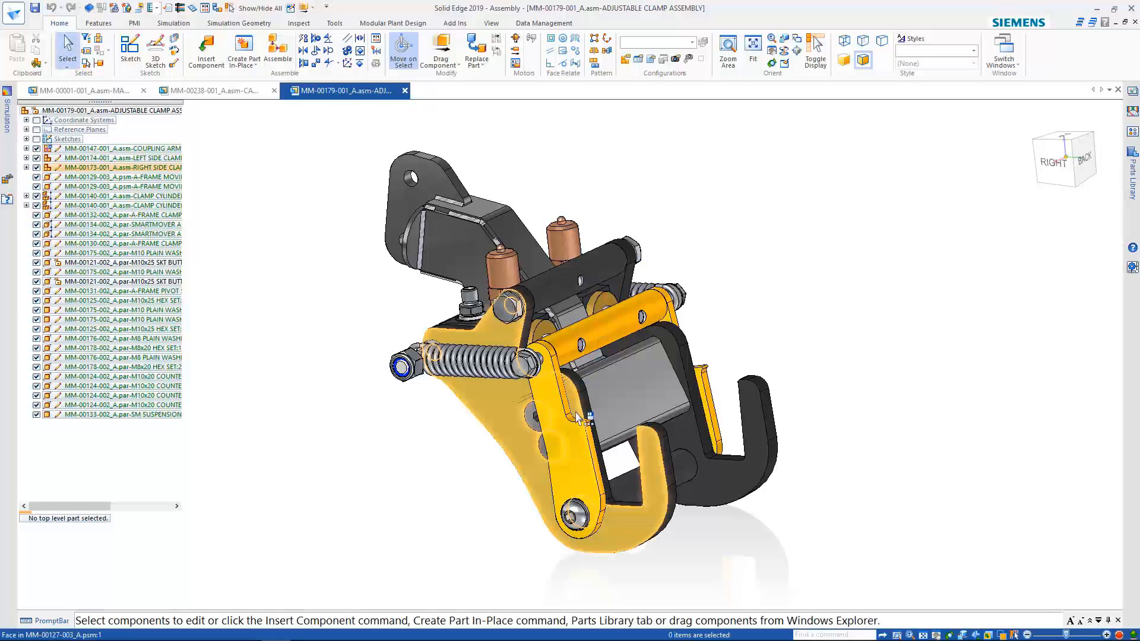
left_click(404, 91)
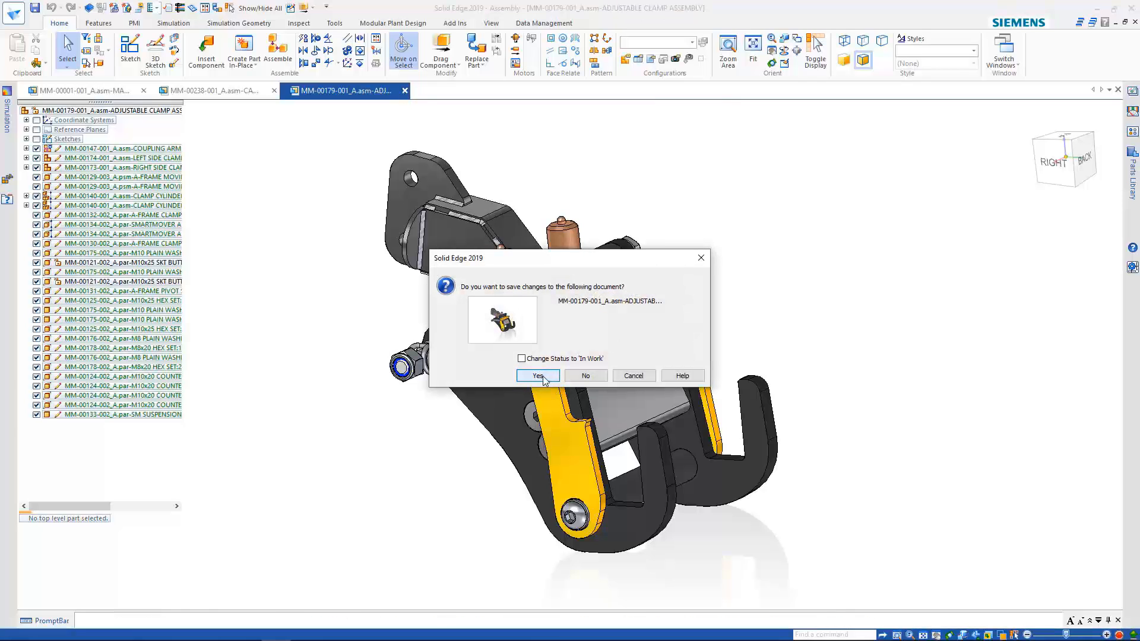
left_click(543, 376)
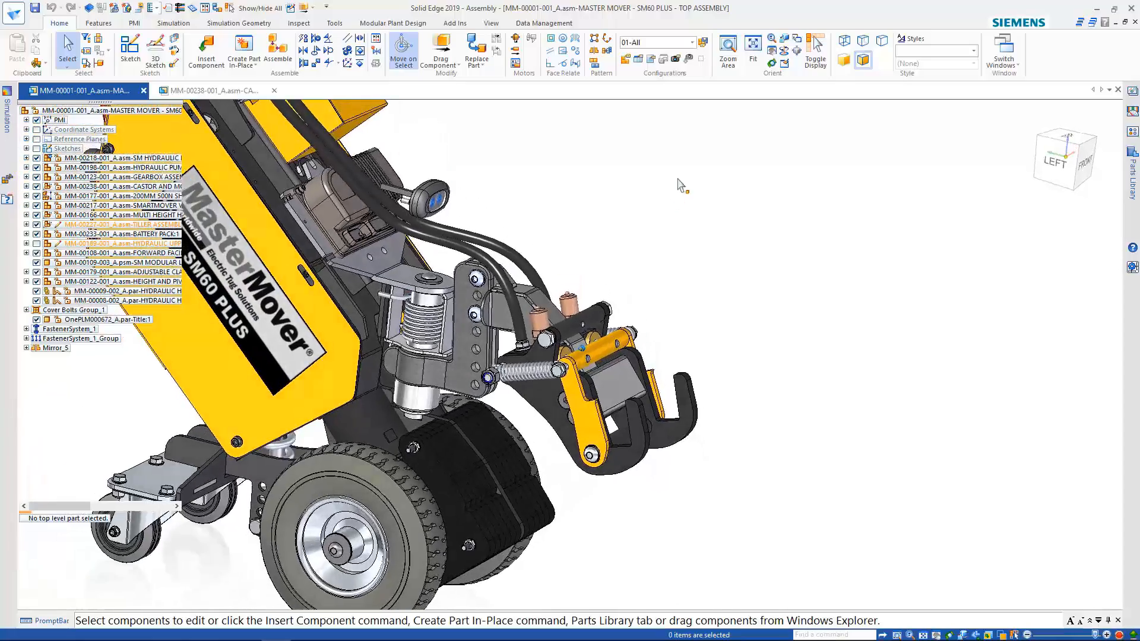
Show the hidden MM-00189-001 hydraulic upper subassembly in the MM-00001-001 top assembly.
mouse_move(678, 179)
middle_mouse_down()
mouse_move(593, 374)
mouse_move(542, 219)
middle_mouse_up()
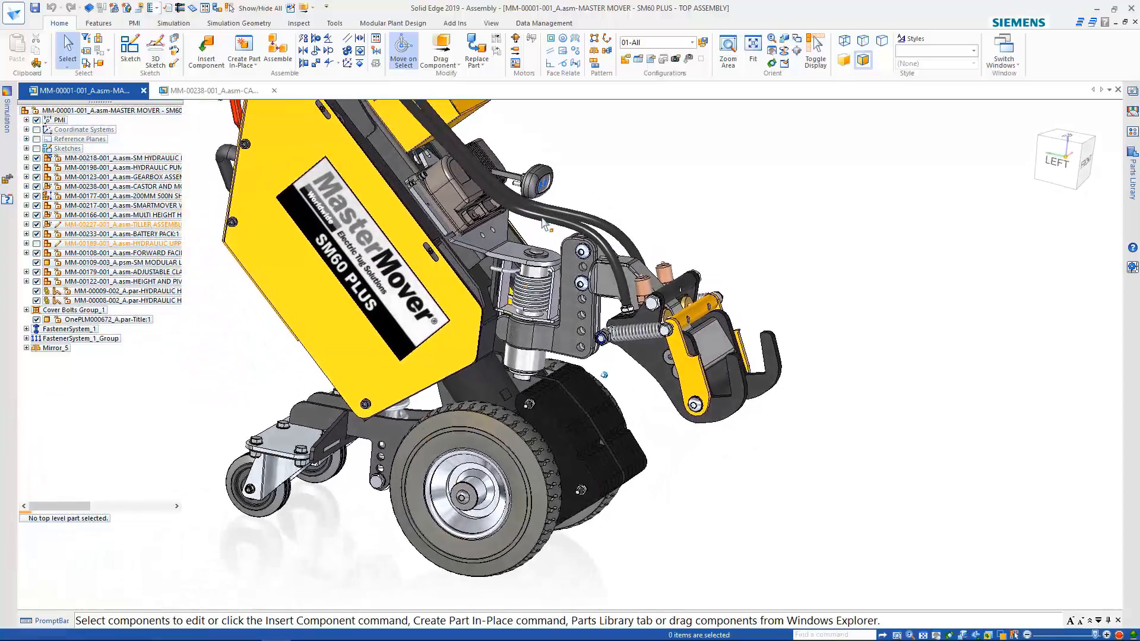
scroll(608, 152, "down", 3)
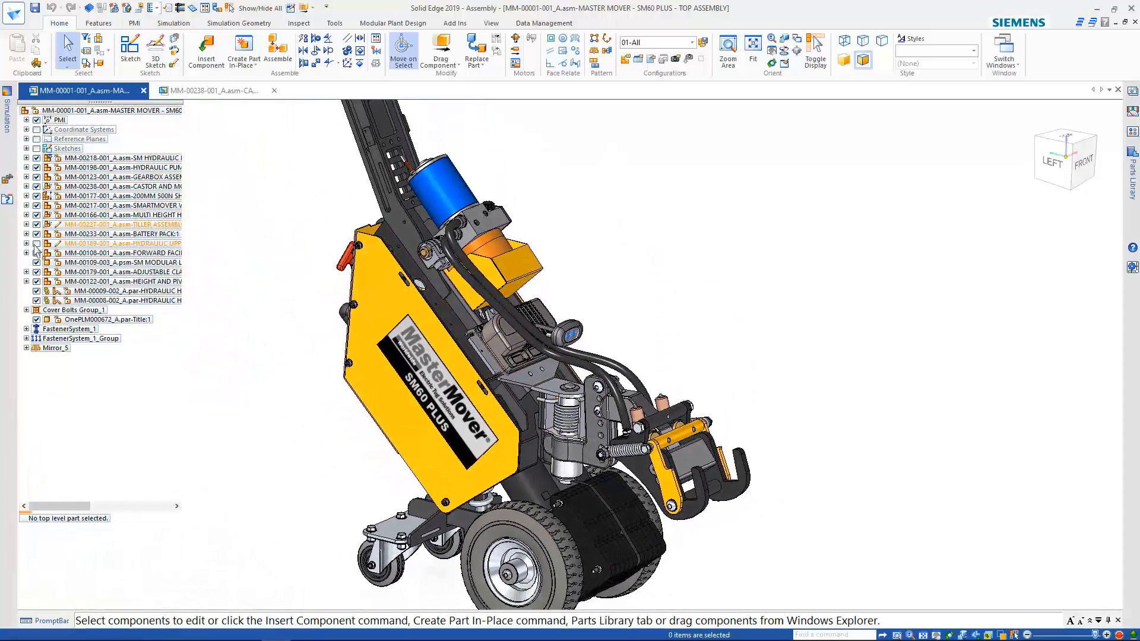
left_click(36, 244)
key("ctrl+l")
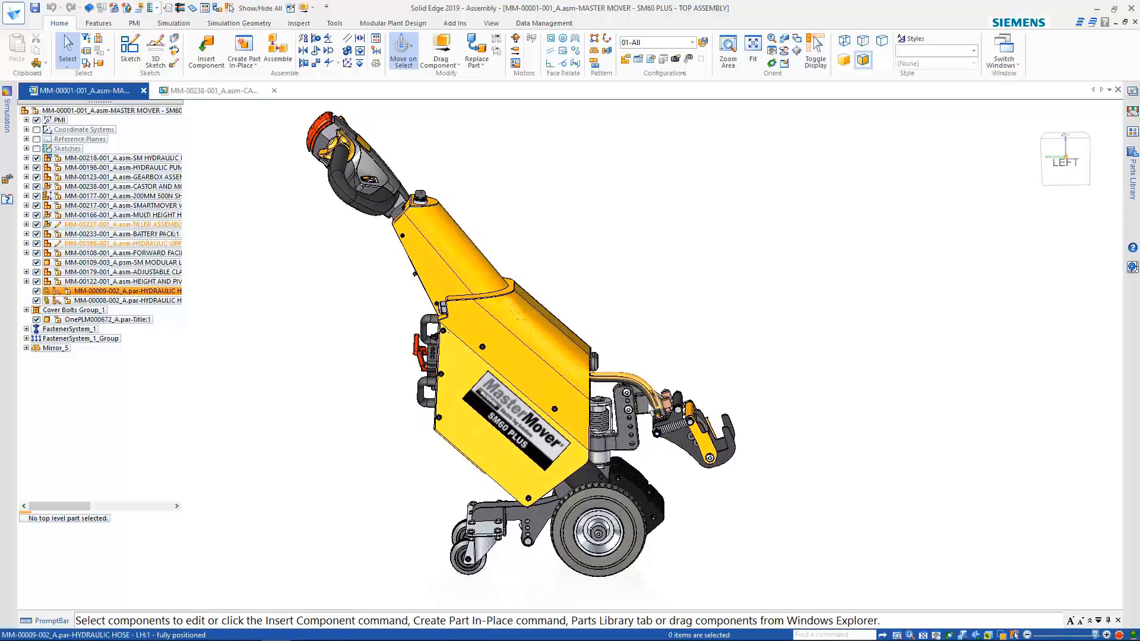
Examine the hydraulic hoses running to the clamp on the full tug assembly and the available XpresRoute environment.
left_click(335, 23)
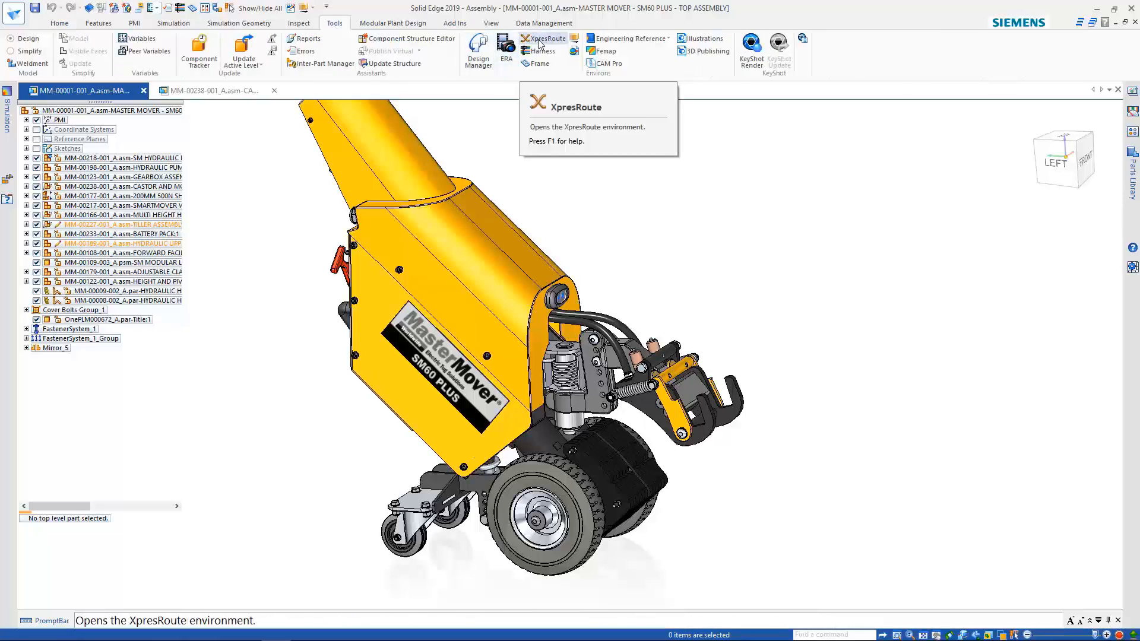
scroll(640, 399, "up", 5)
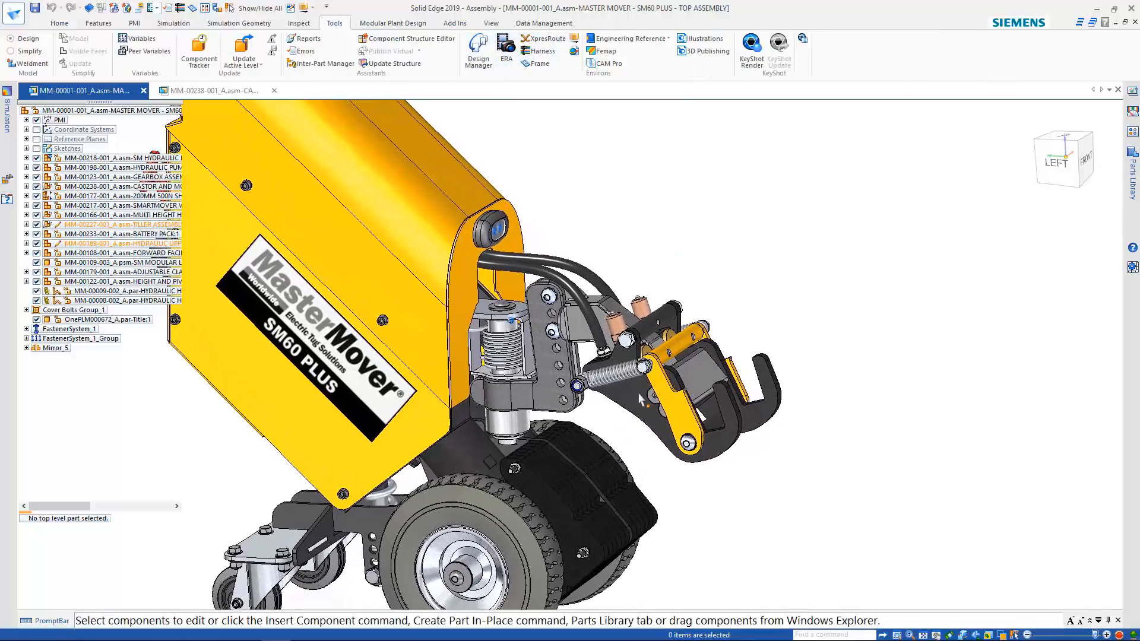
key("ctrl+l")
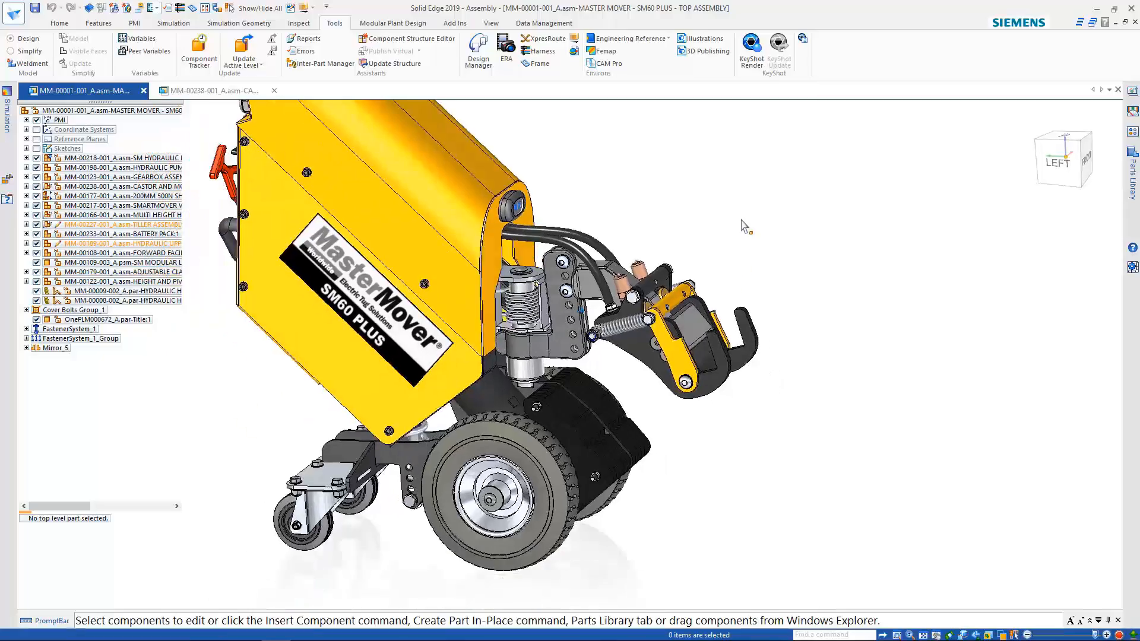
scroll(628, 144, "up", 5)
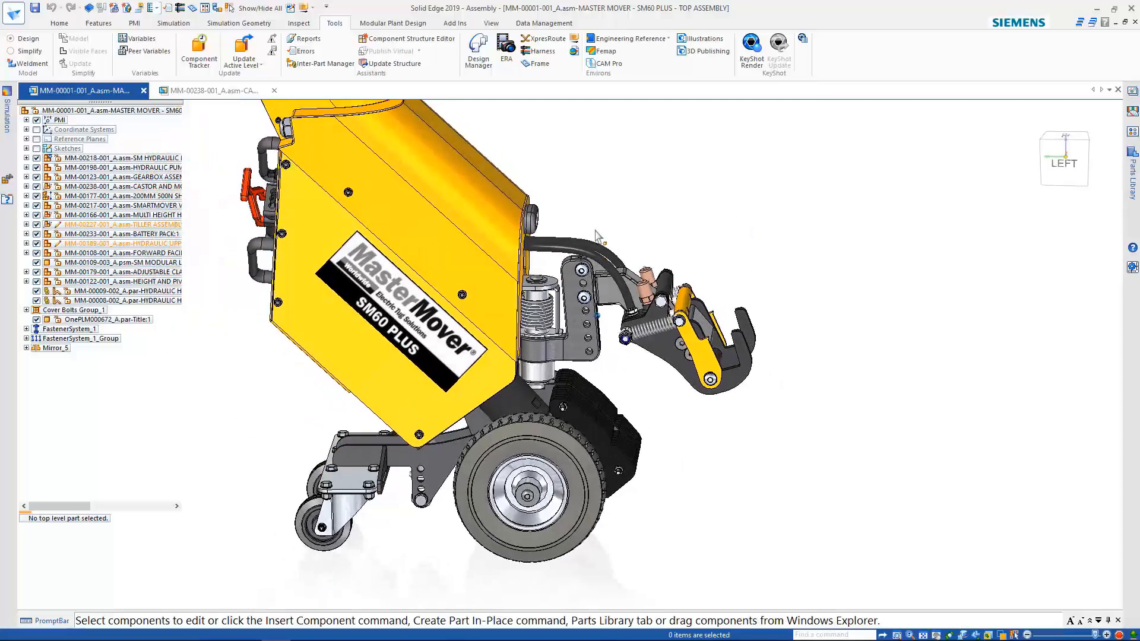
scroll(629, 148, "down", 4)
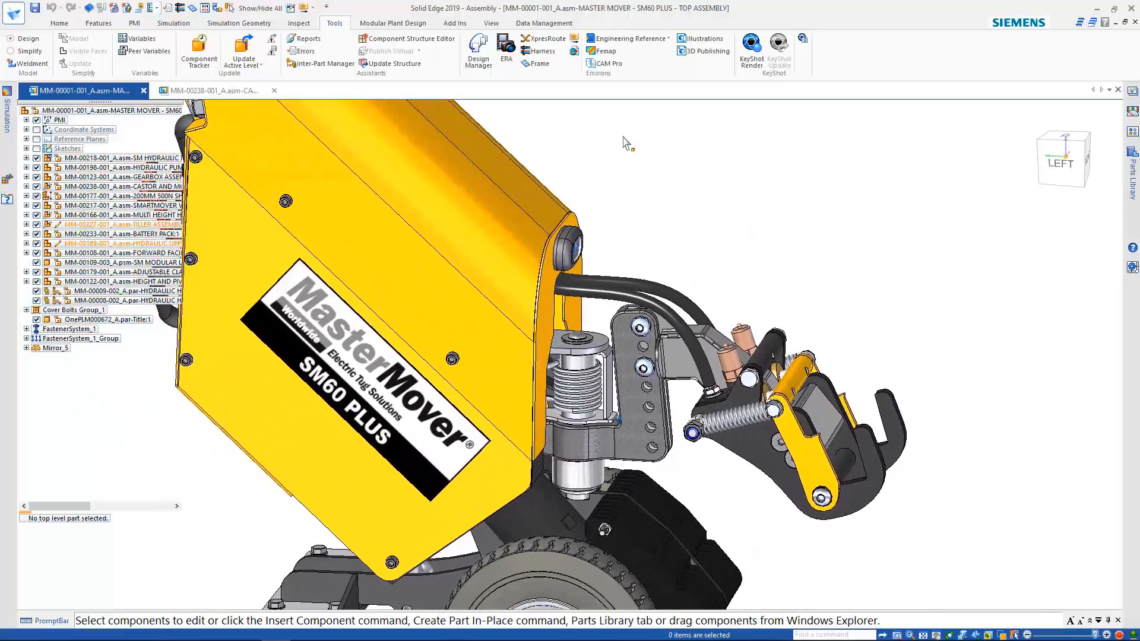
scroll(667, 194, "down", 3)
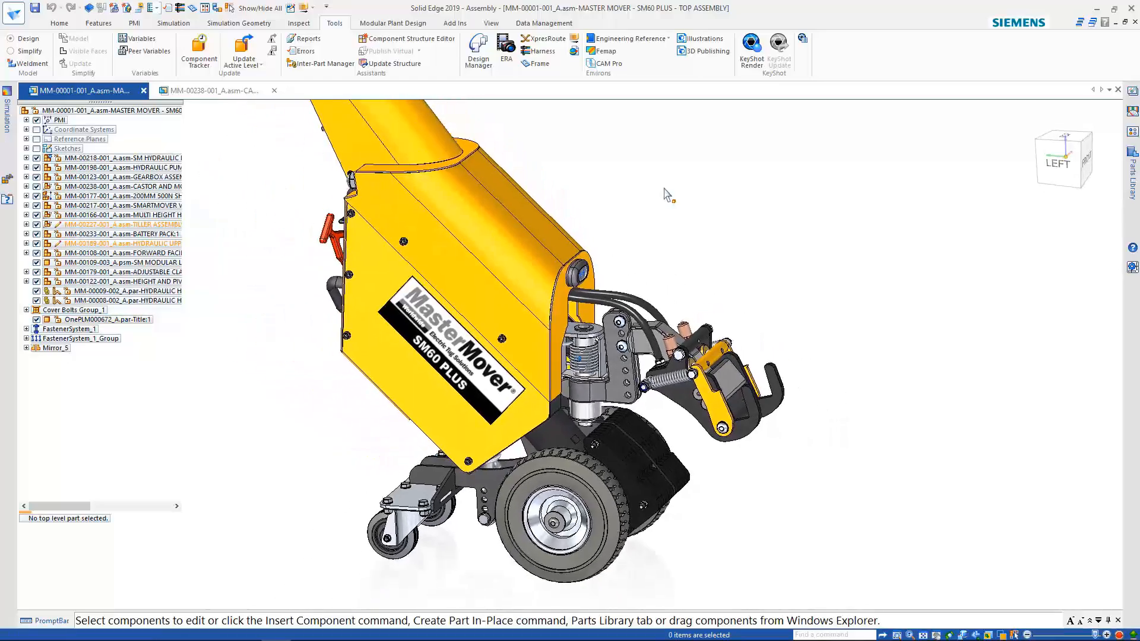
scroll(656, 267, "down", 4)
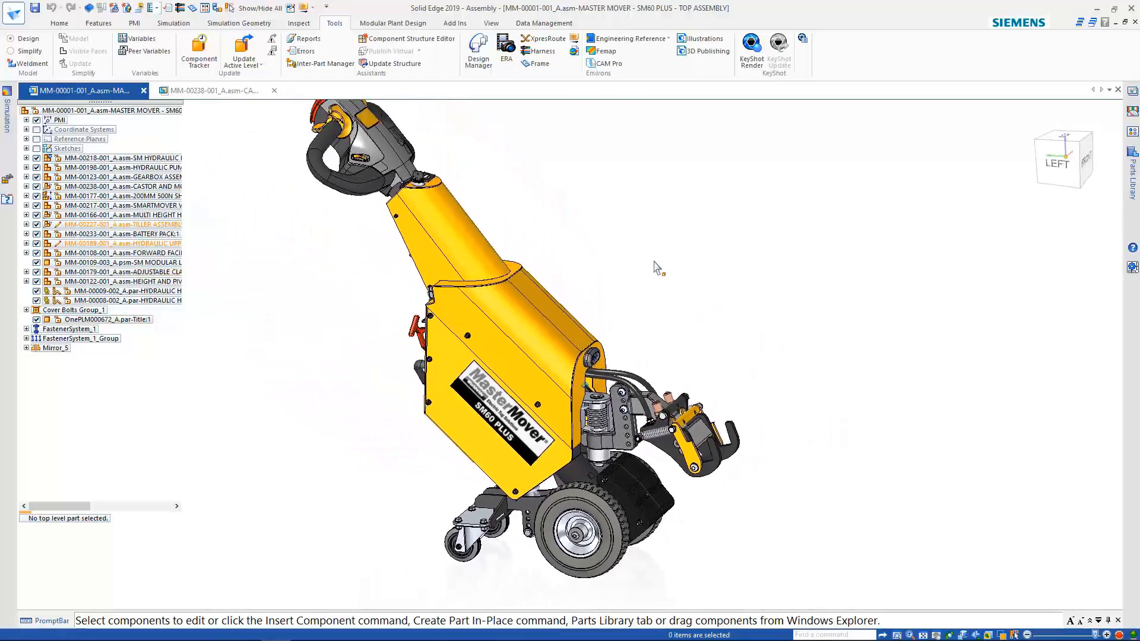
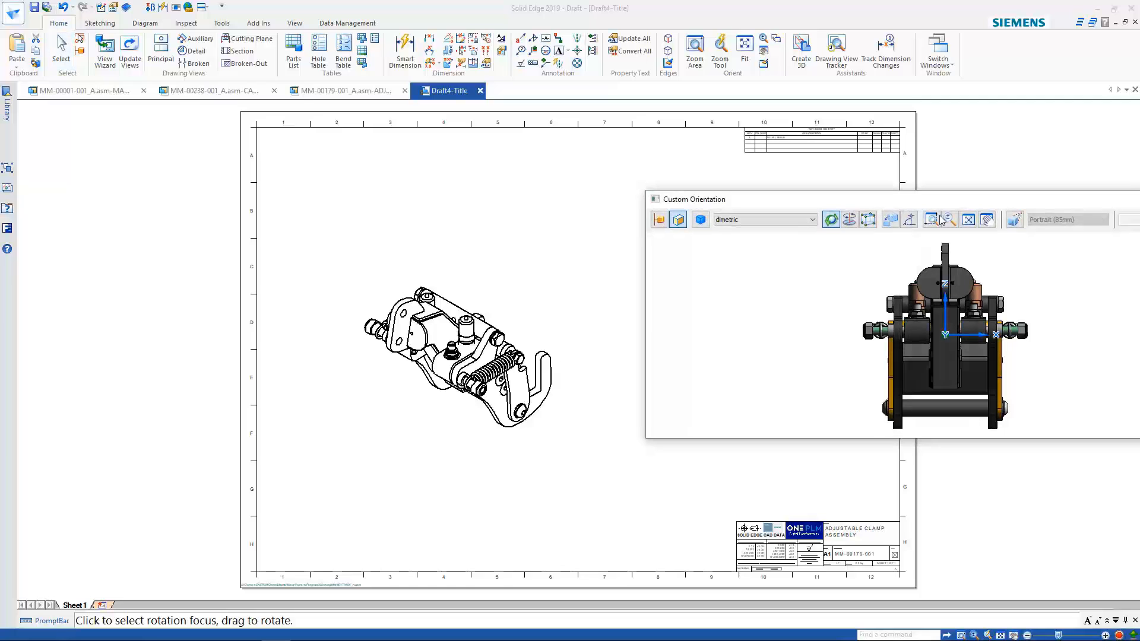
Reorient the clamp assembly's drawing view with Custom Orientation to a corner view of its top, back and left sides.
left_click_drag(968, 202, 713, 187)
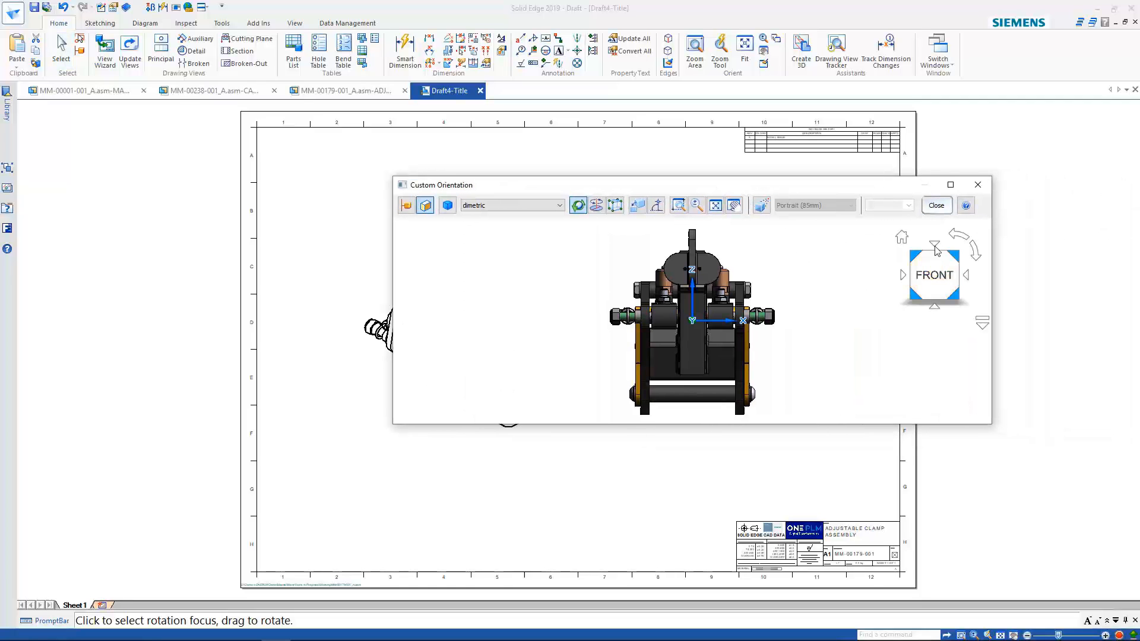
left_click(904, 239)
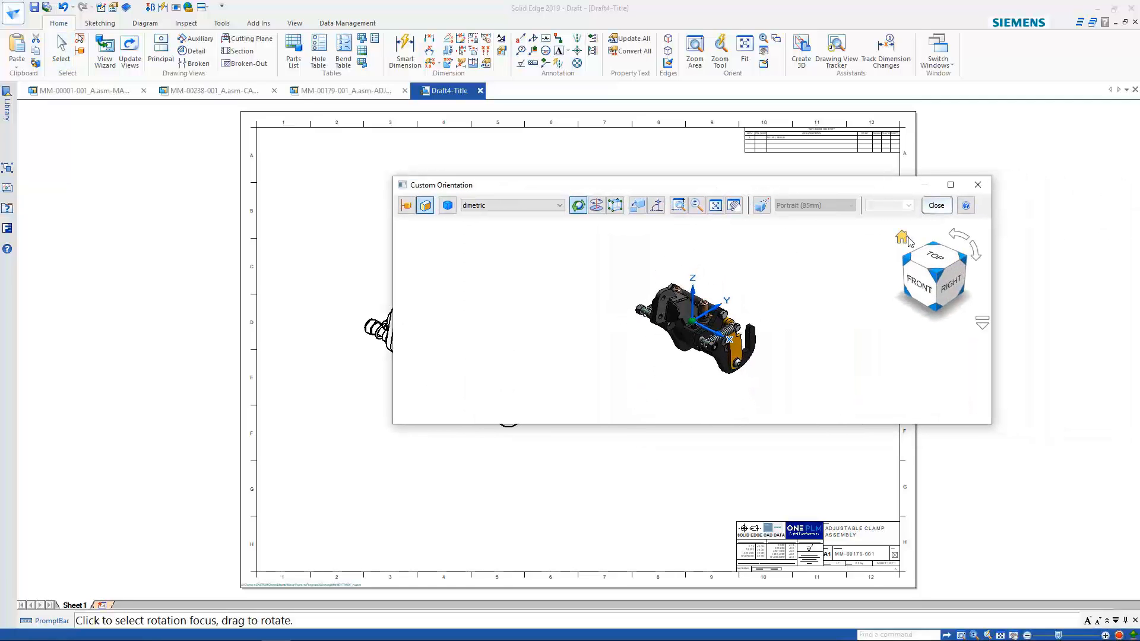
left_click(962, 258)
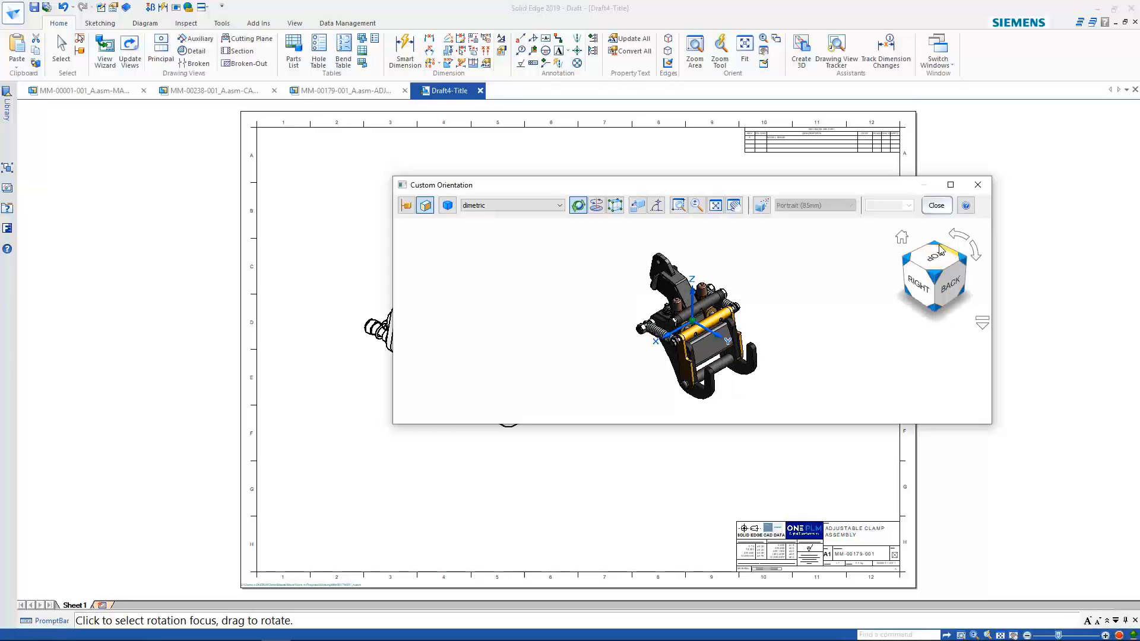
left_click(962, 260)
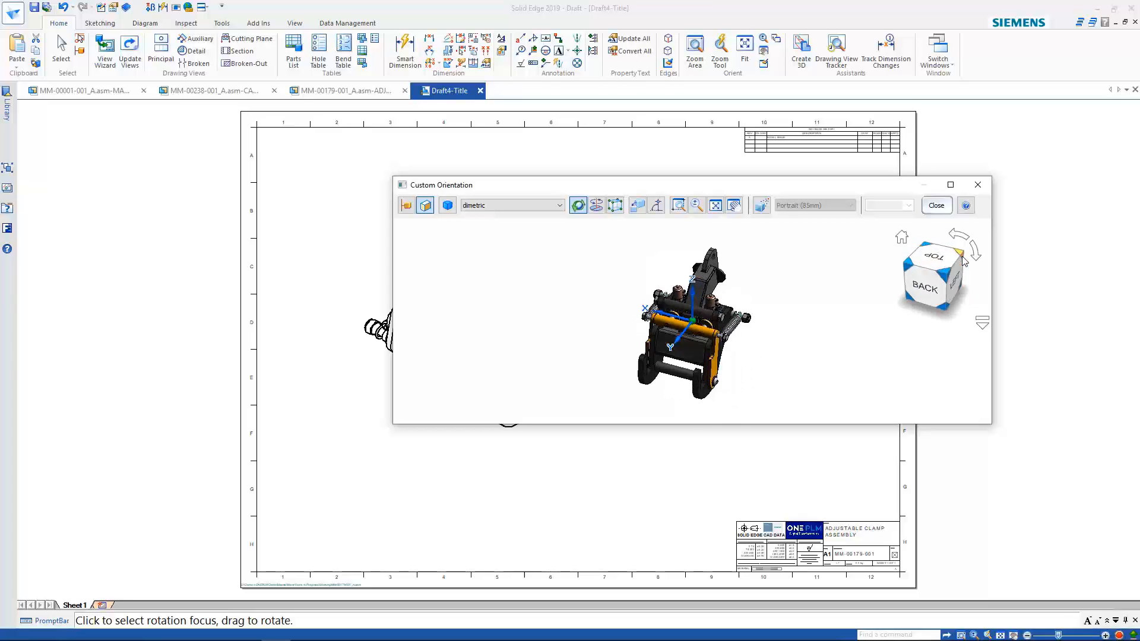
left_click(937, 206)
left_click(592, 461)
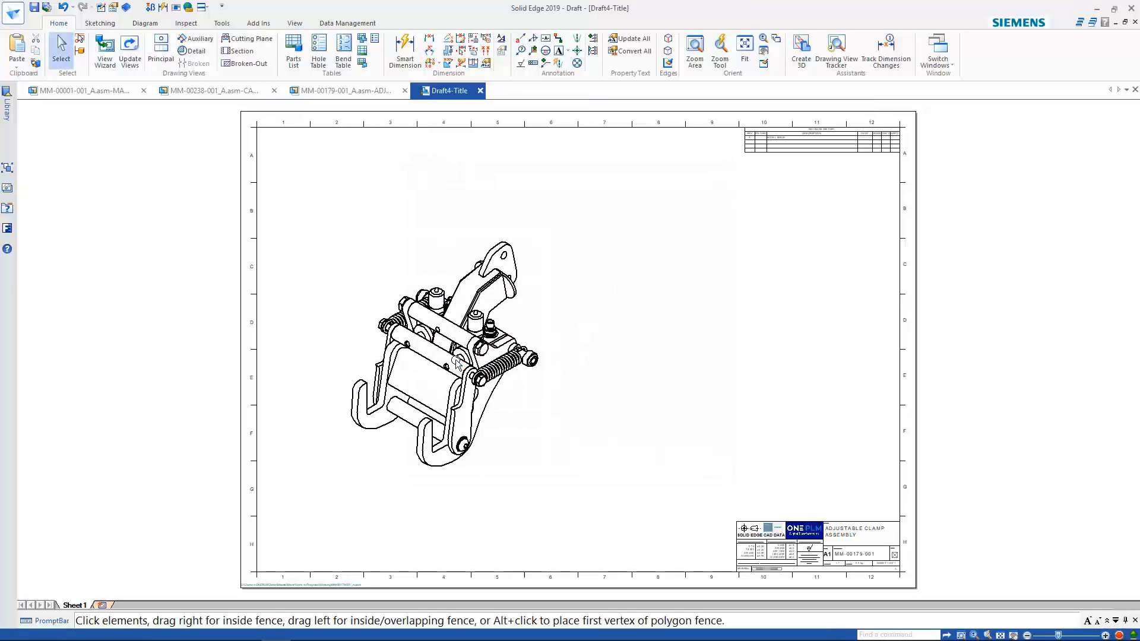
Apply grayscale shading with edges to the clamp assembly's pictorial drawing view.
left_click(455, 361)
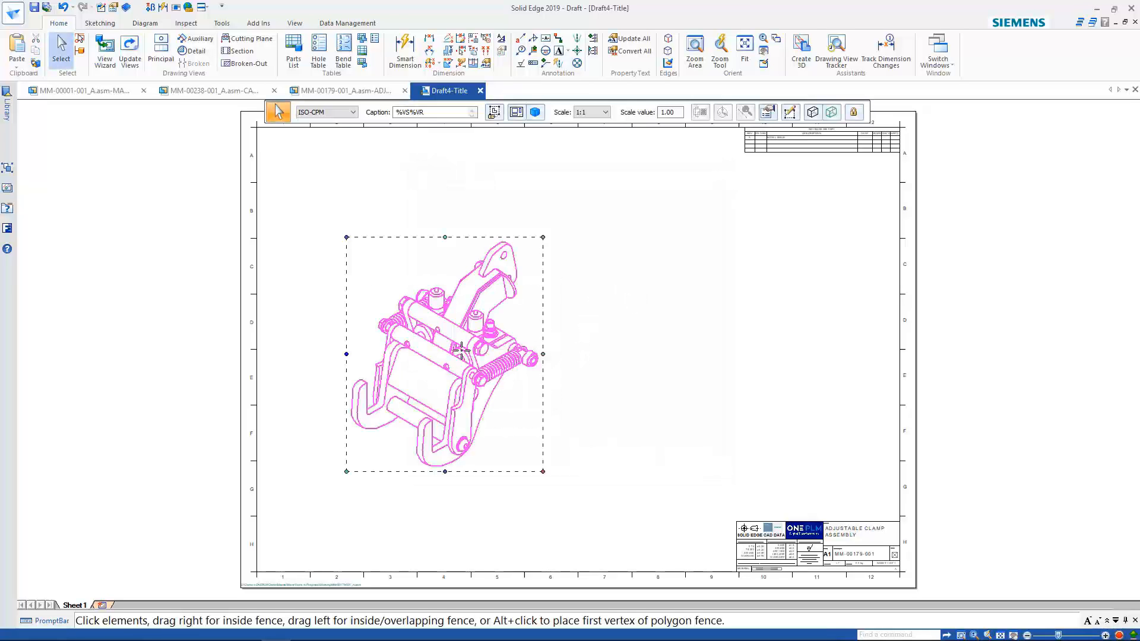
left_click(626, 214)
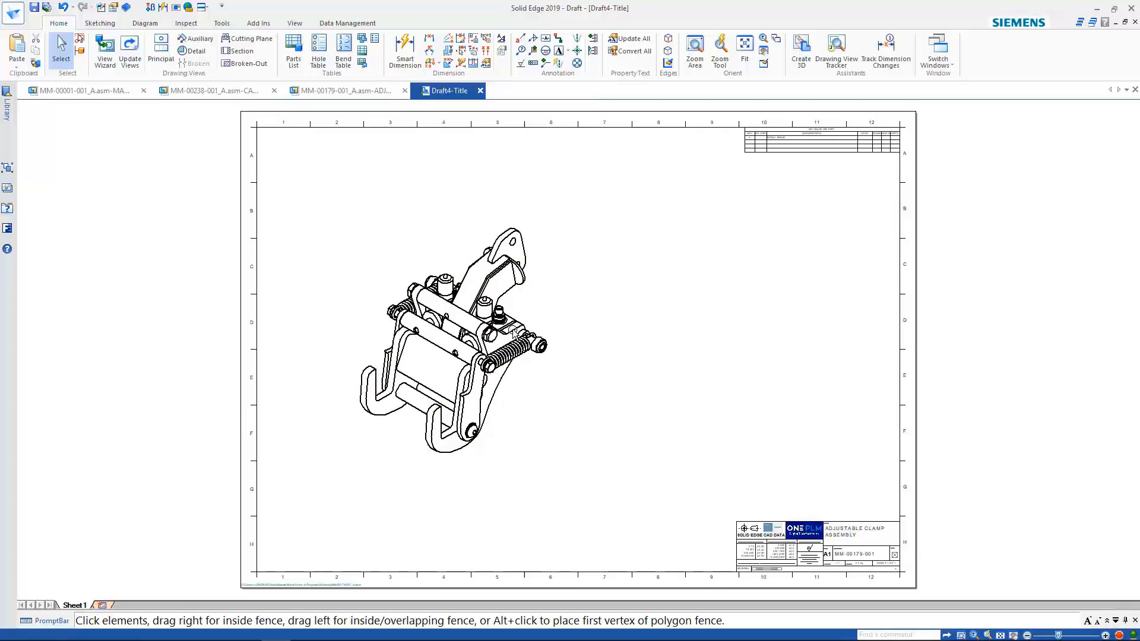
left_click(513, 331)
left_click(813, 112)
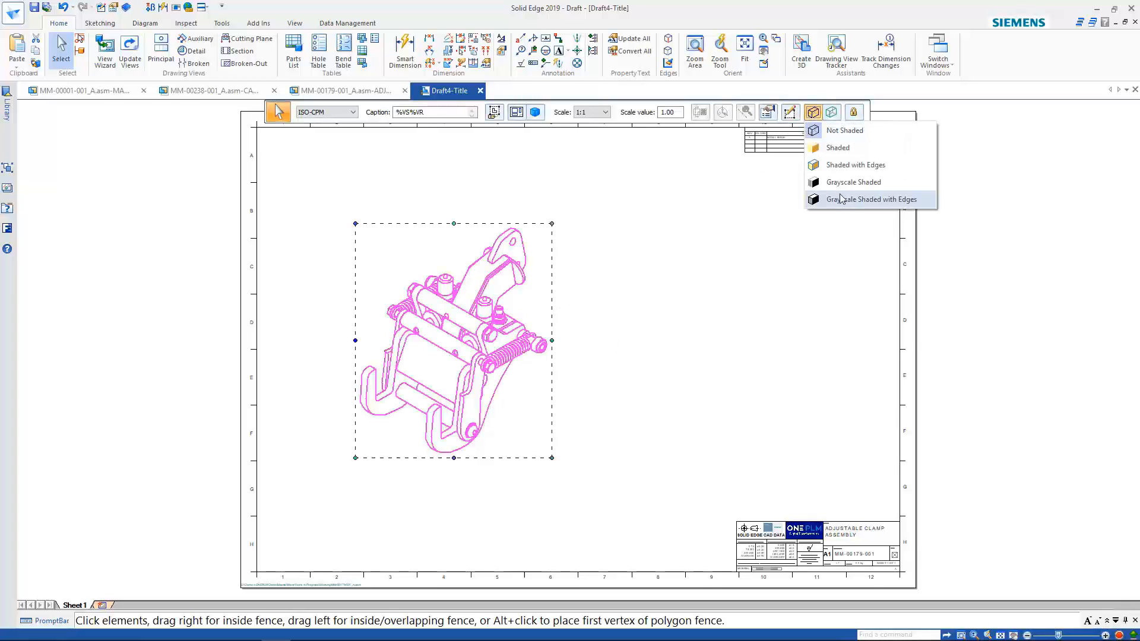
left_click(843, 163)
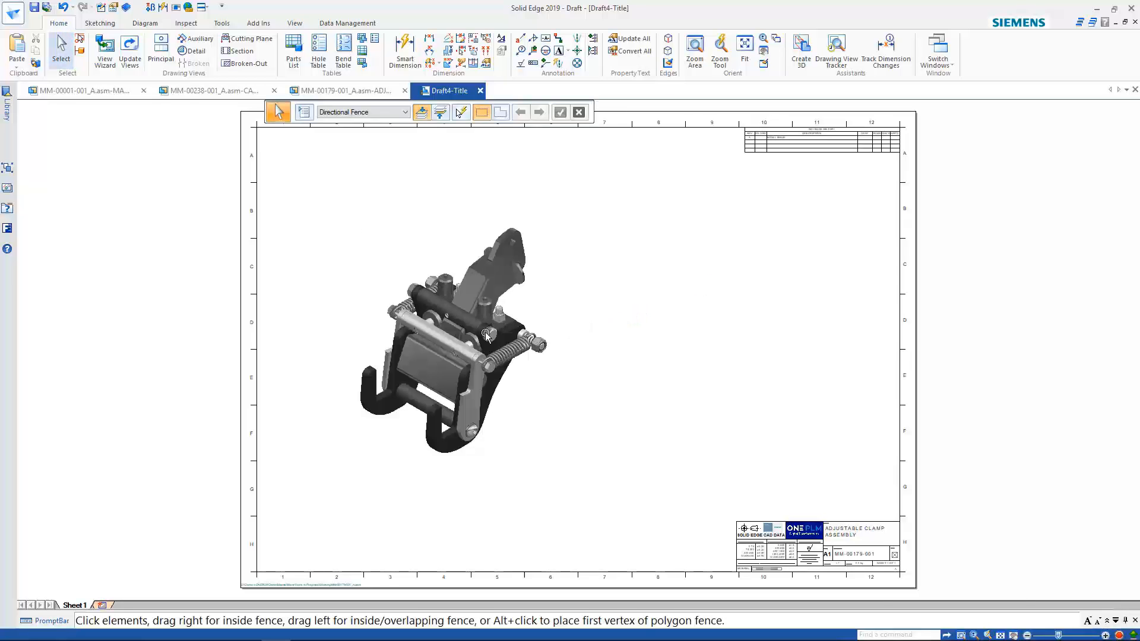
scroll(397, 370, "up", 1)
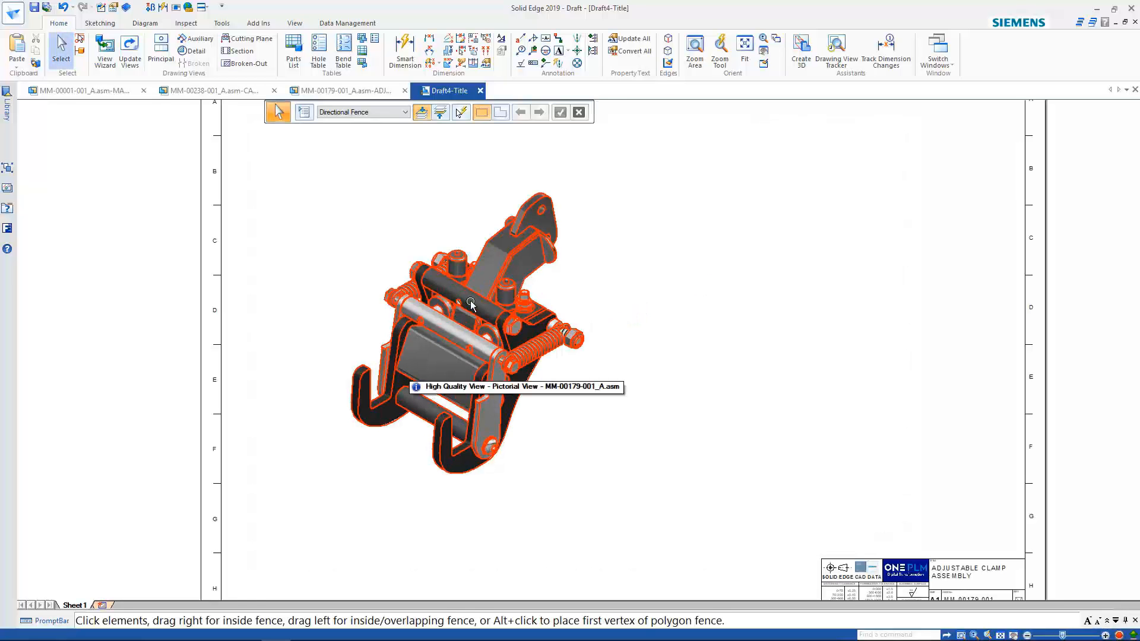
Change the clamp's pictorial view to Shaded with Edges so it uses the model colours.
left_click(518, 260)
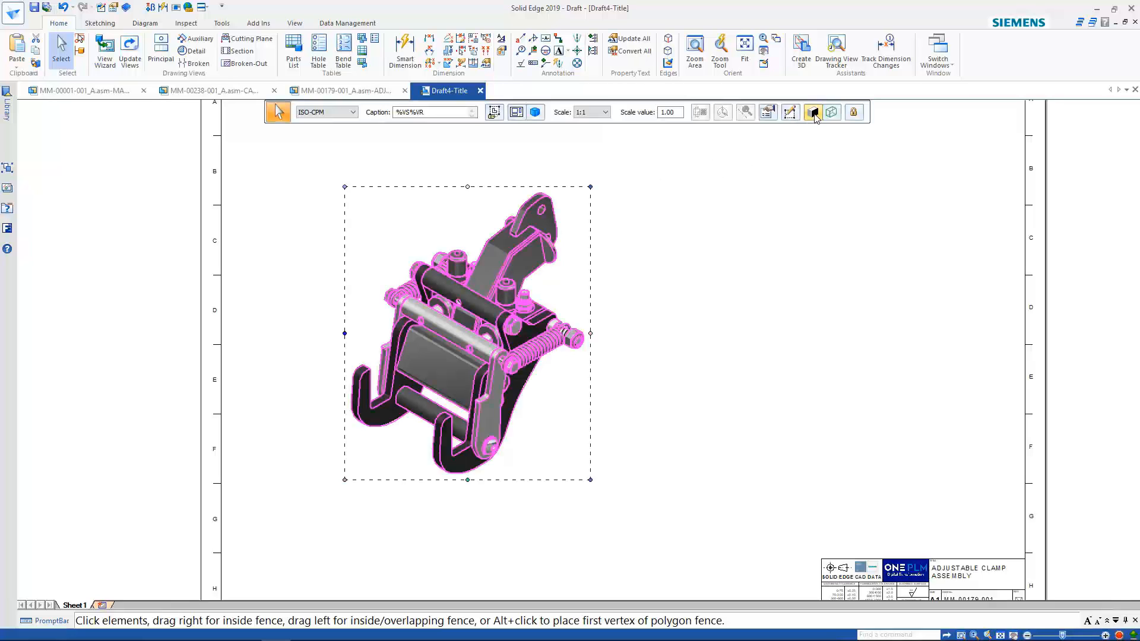
left_click(814, 118)
left_click(849, 165)
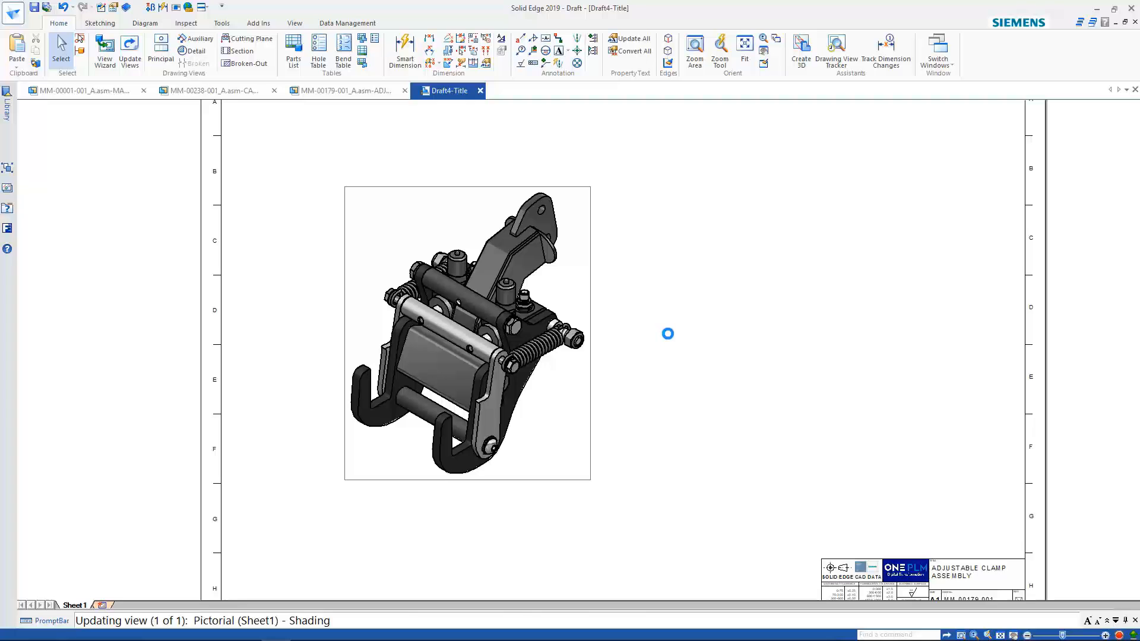
middle_click_drag(669, 335, 610, 345)
scroll(609, 343, "down", 2)
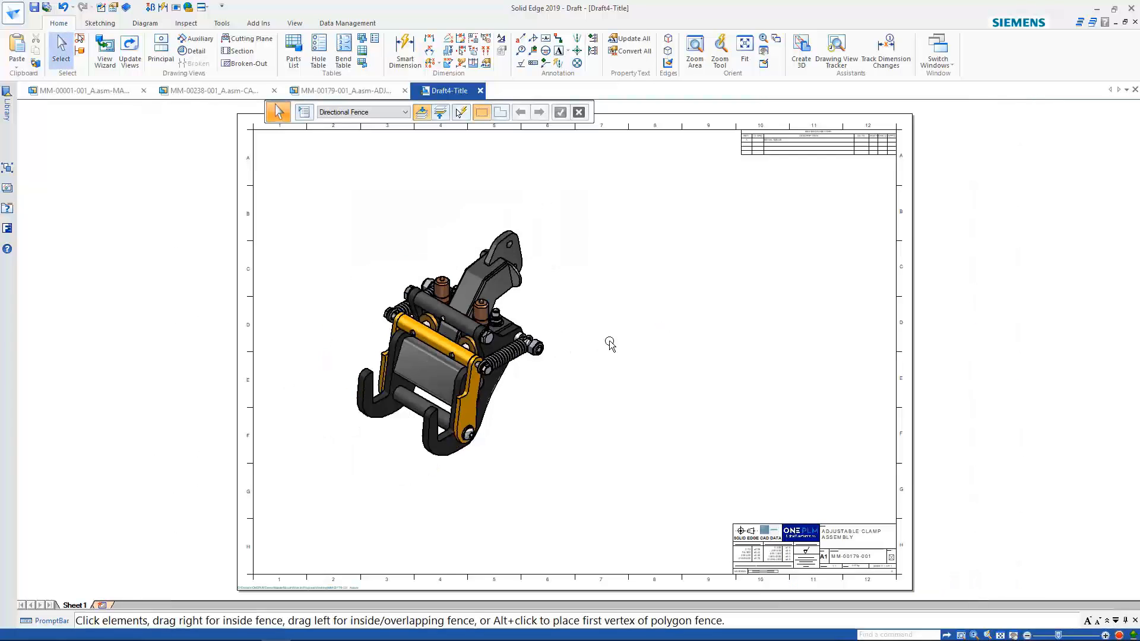
scroll(610, 343, "down", 1)
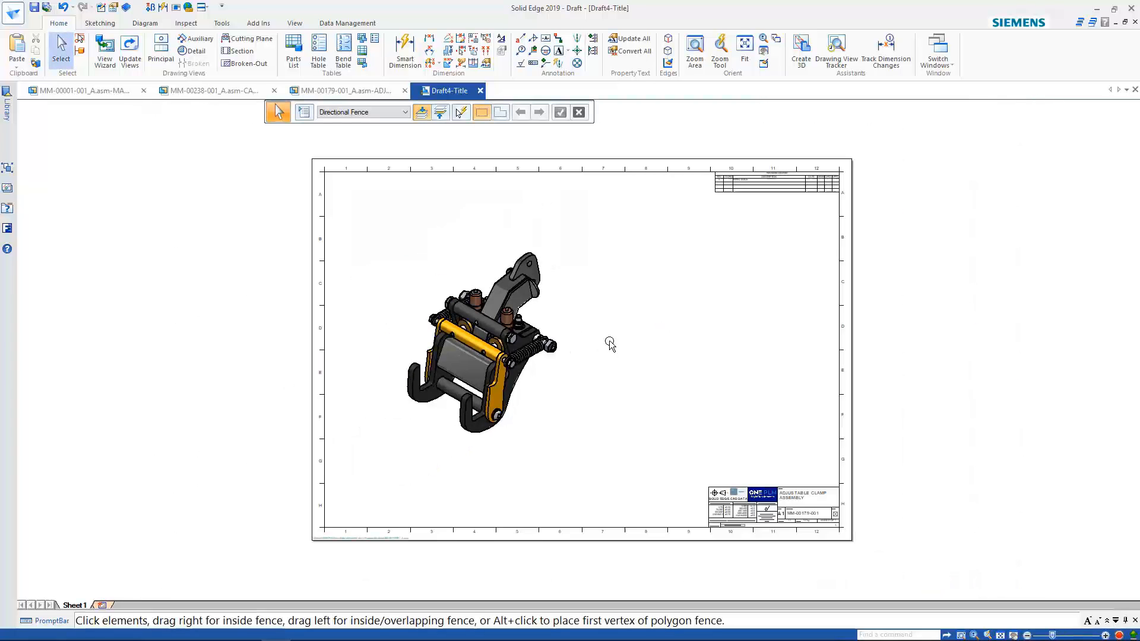
Move the clamp's pictorial view slightly to the left and down on the sheet.
left_click(488, 325)
mouse_move(488, 325)
left_mouse_down()
mouse_move(466, 330)
mouse_move(480, 327)
left_mouse_up()
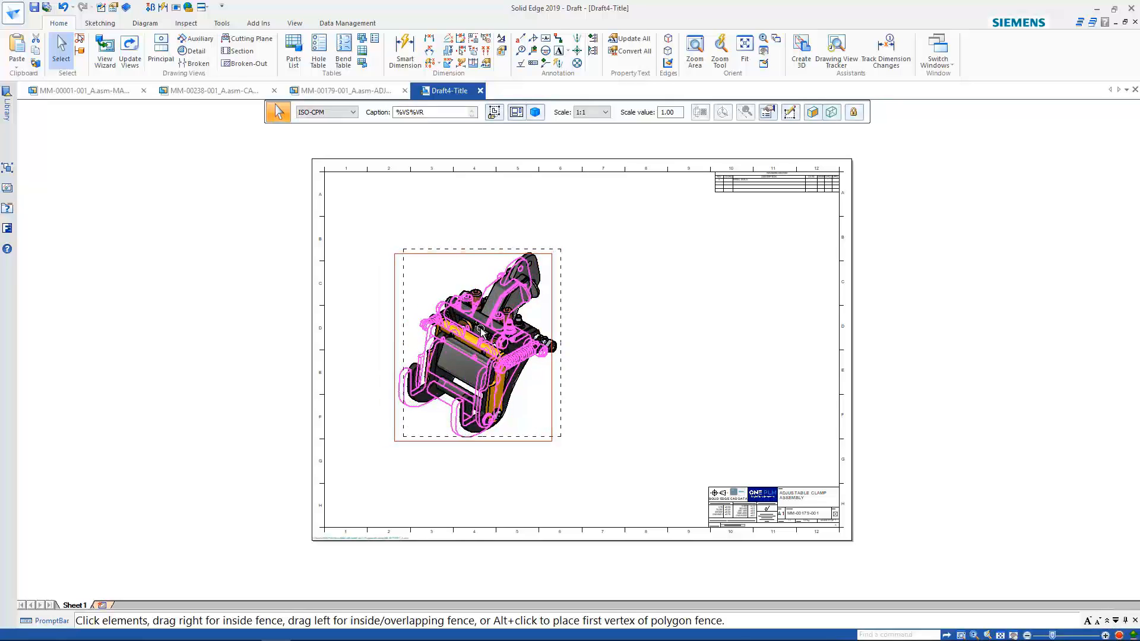
left_click(618, 315)
scroll(487, 339, "up", 1)
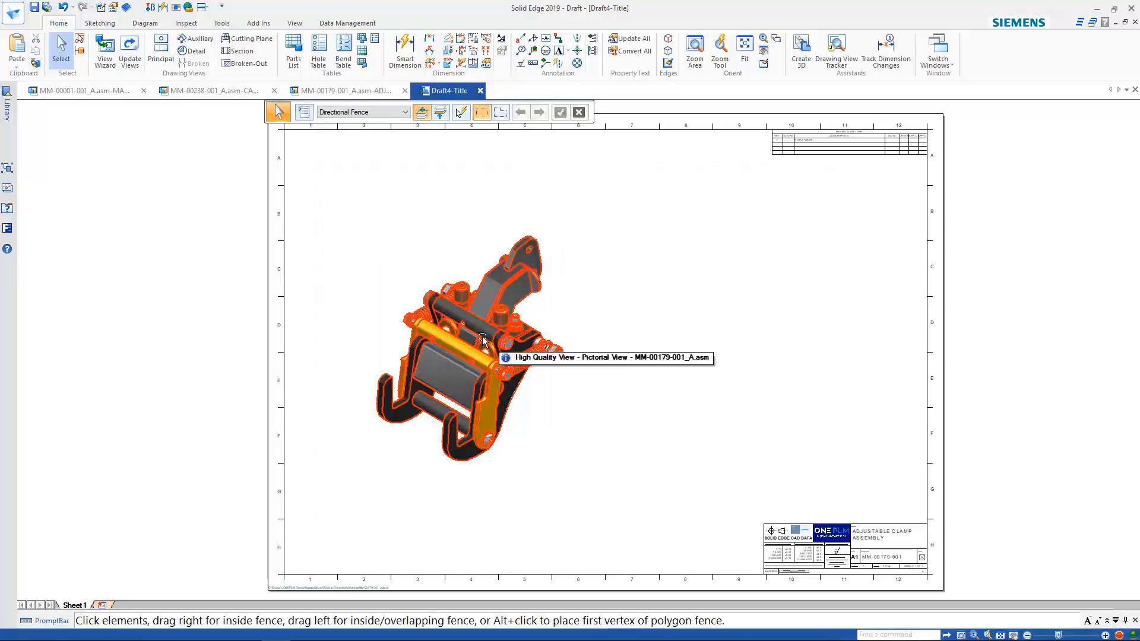
left_click(485, 339)
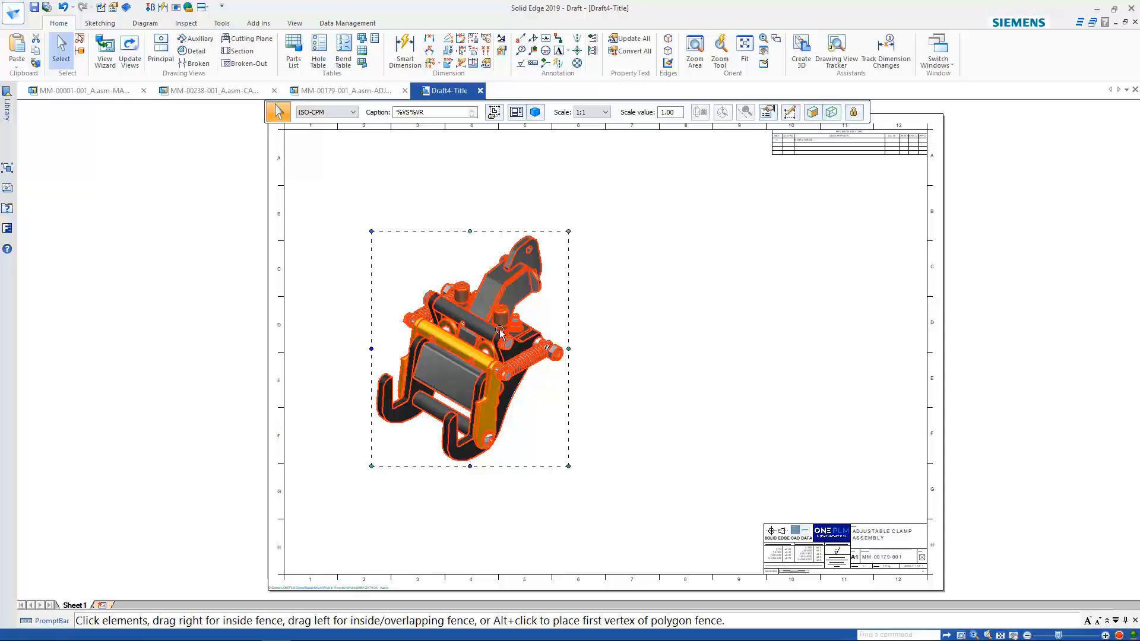
left_click(682, 326)
left_click(493, 336)
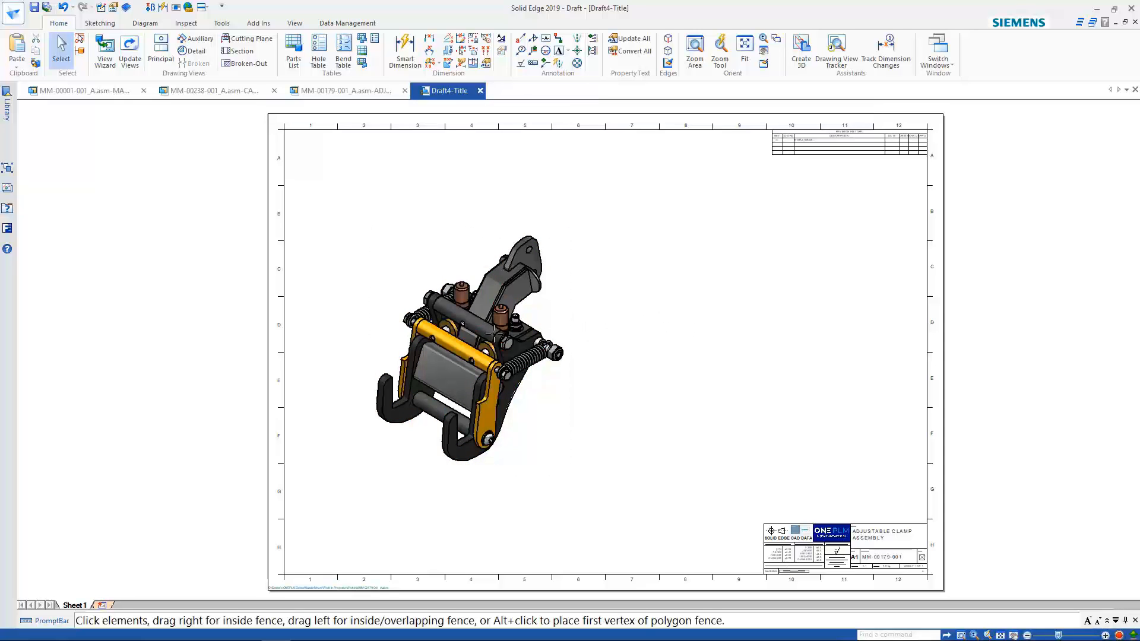
Place a parts list with automatic balloons for the clamp view, using the saved settings BOM PARTS LIST, in the empty area beside the view.
left_click(293, 51)
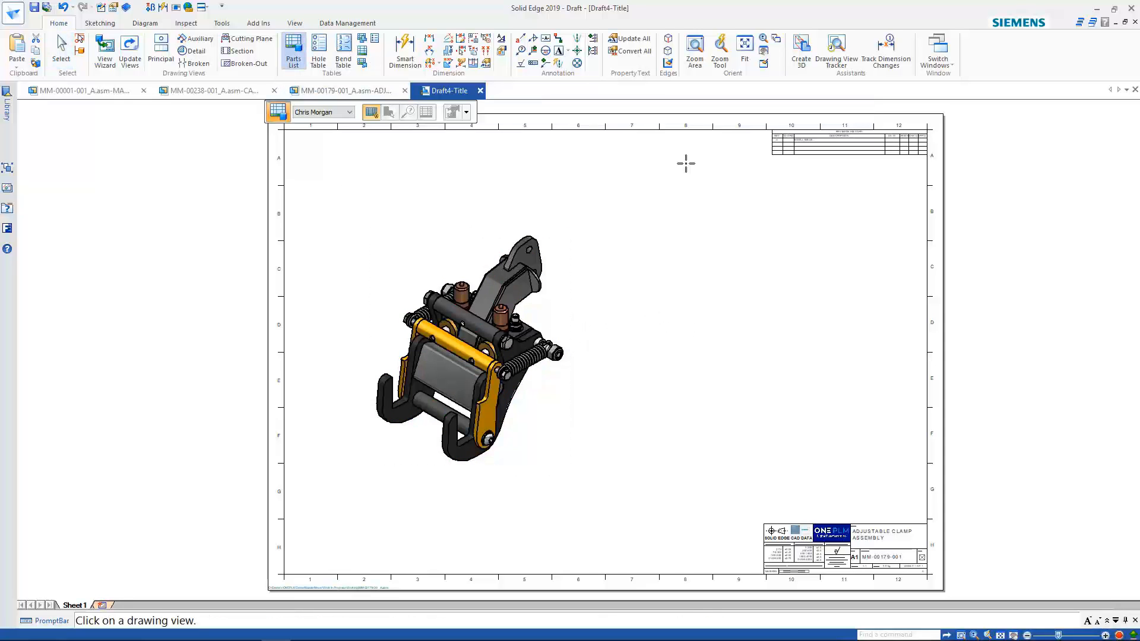
left_click(534, 256)
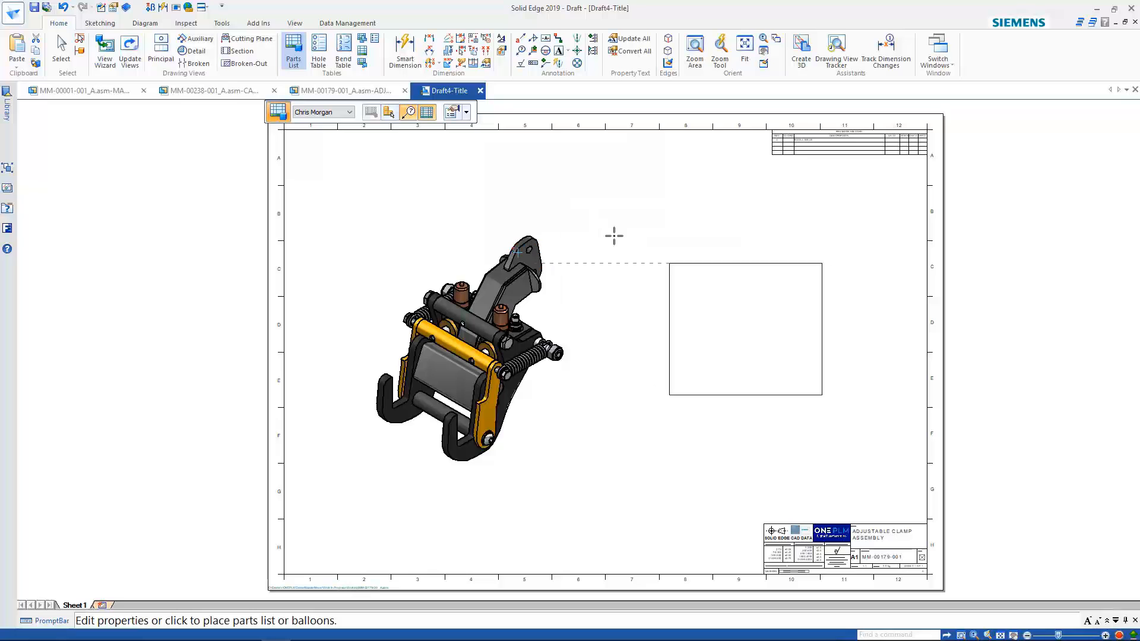
left_click(453, 114)
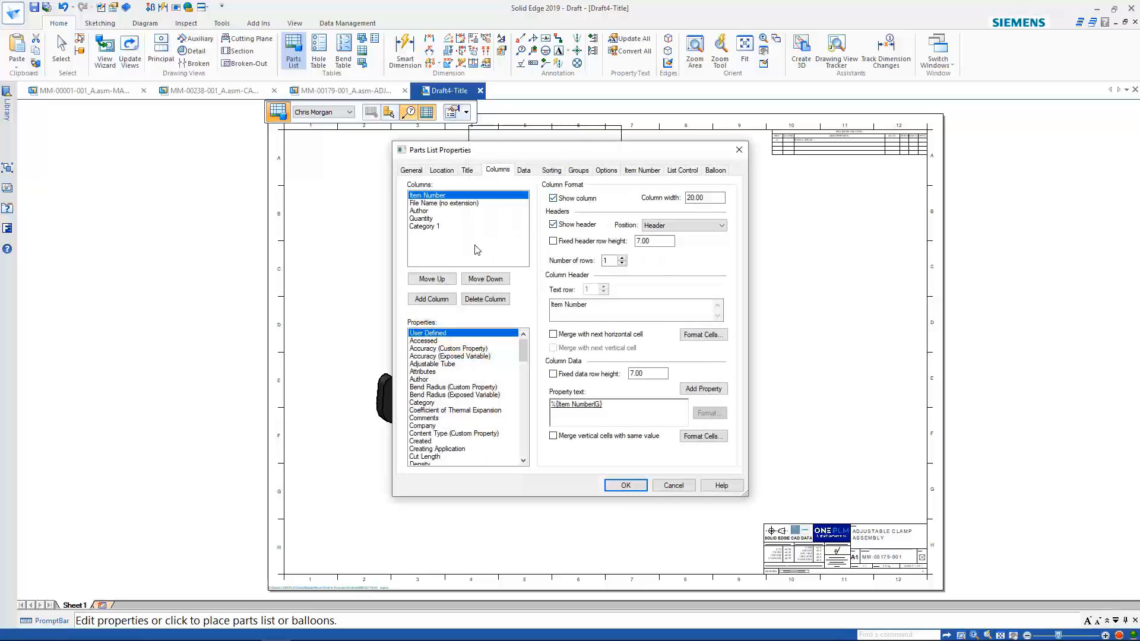
left_click(411, 170)
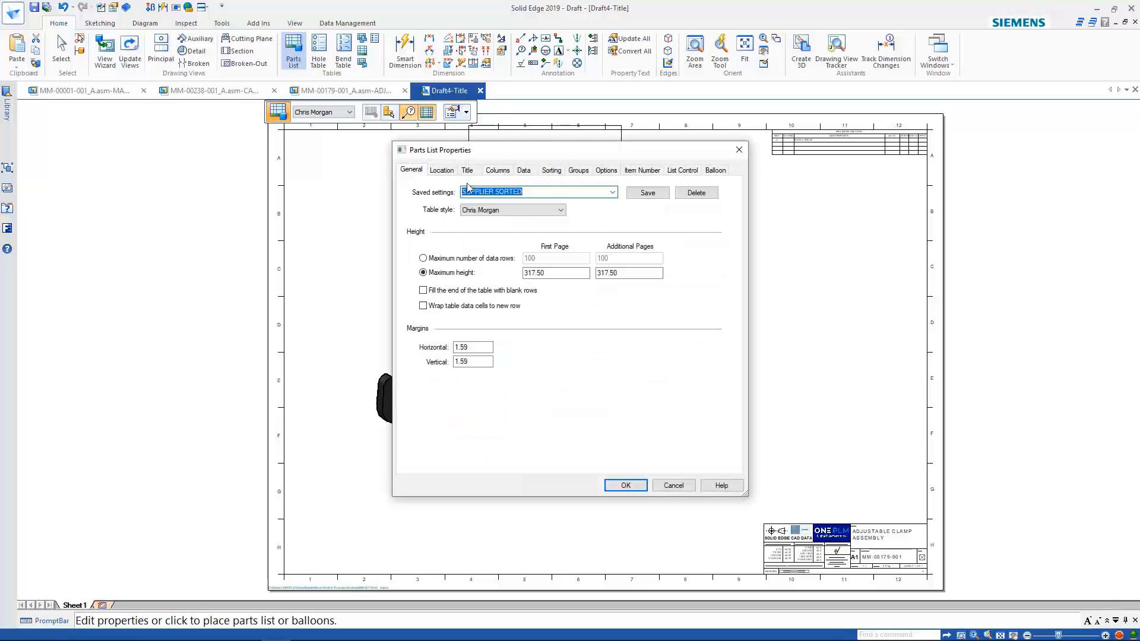
left_click(612, 193)
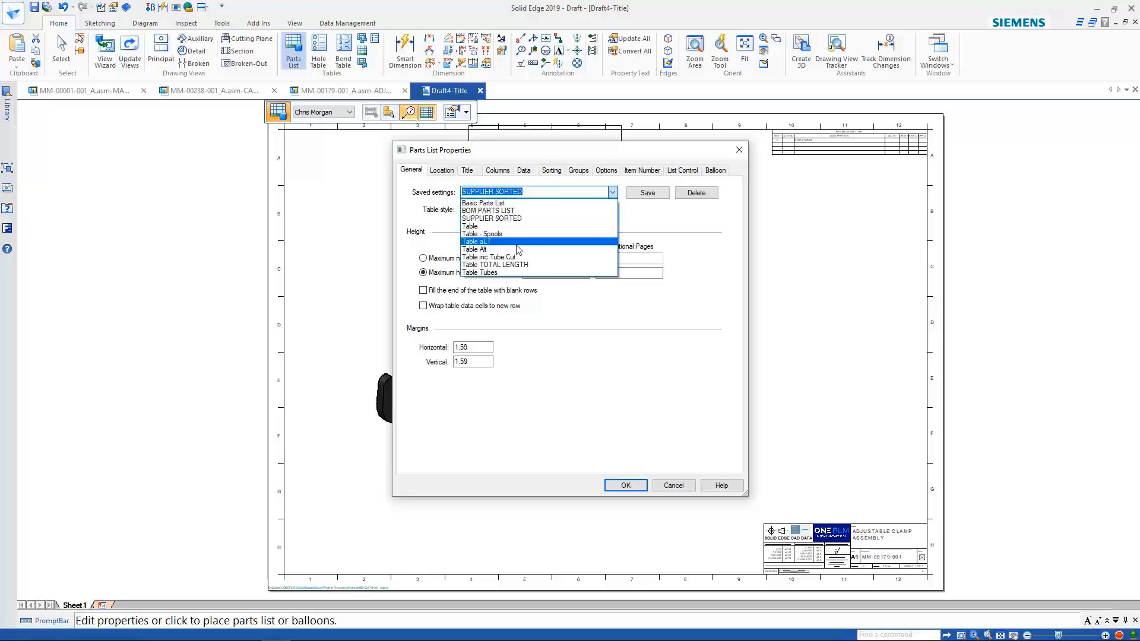
left_click(480, 212)
left_click(622, 486)
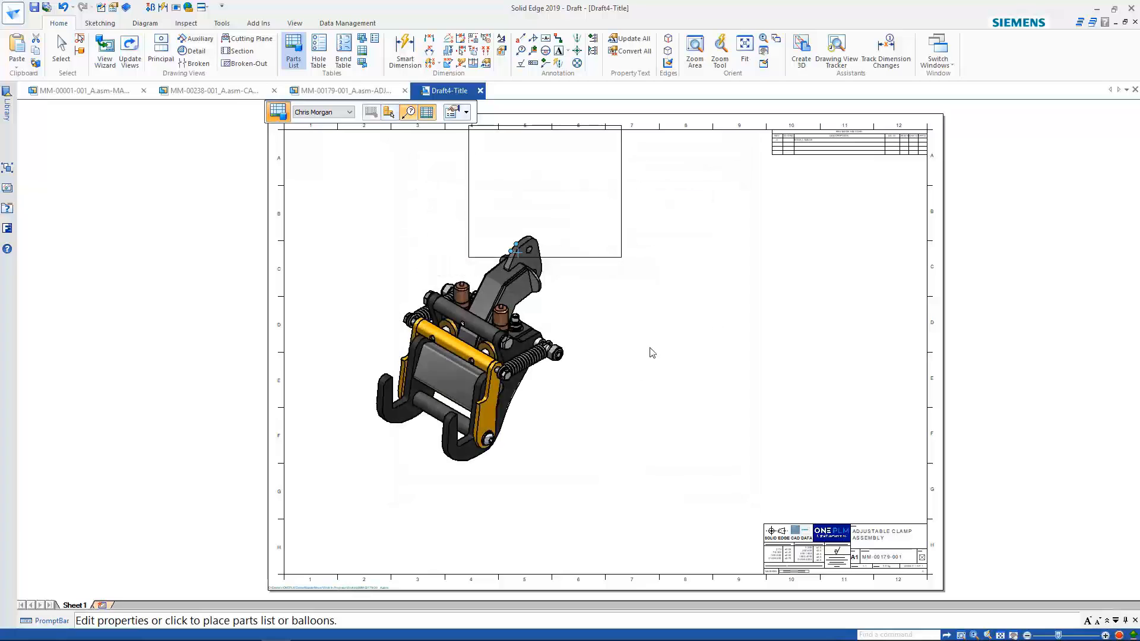
left_click(617, 252)
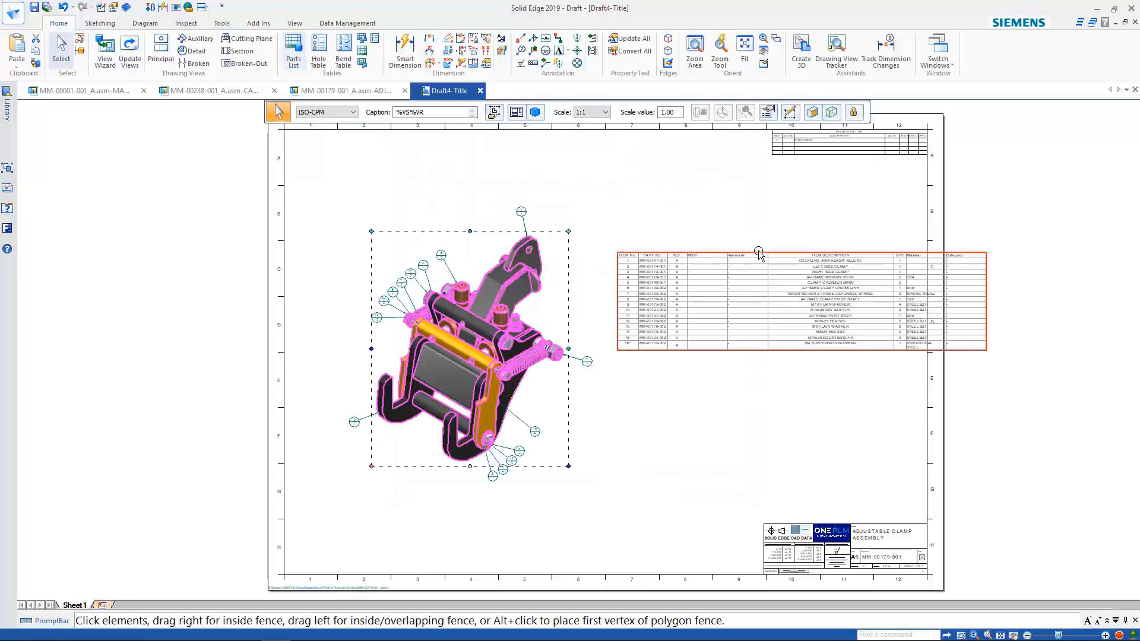
Narrow the MGR and Keywords columns of the parts list and shift the table slightly up and to the left.
scroll(757, 252, "up", 3)
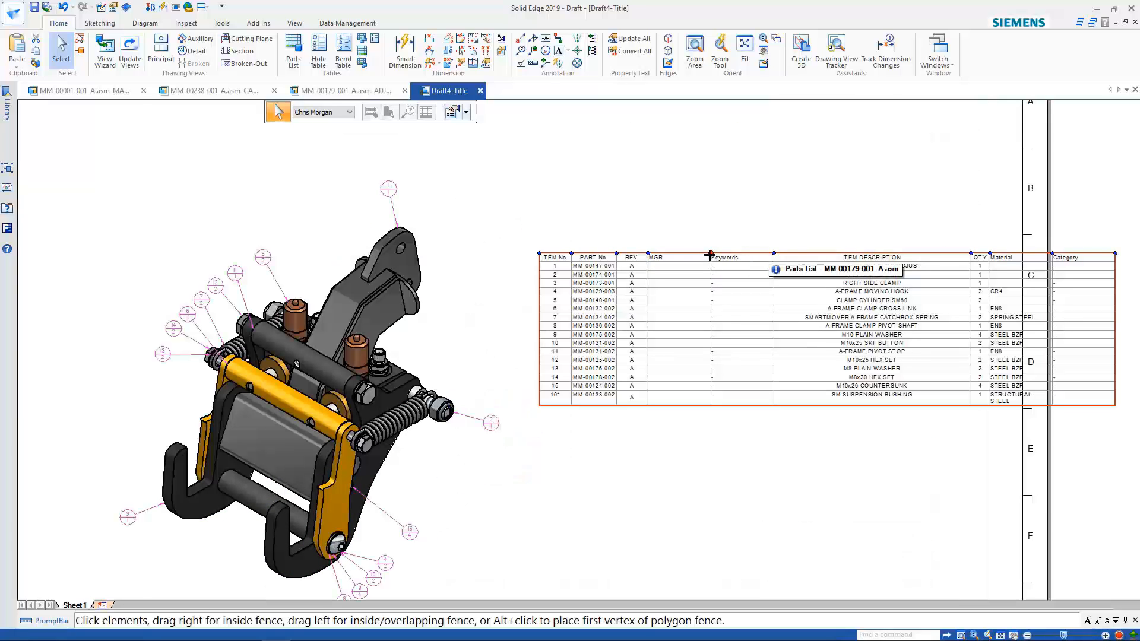
mouse_move(710, 254)
left_mouse_down()
mouse_move(668, 254)
mouse_move(719, 255)
mouse_move(705, 255)
left_mouse_up()
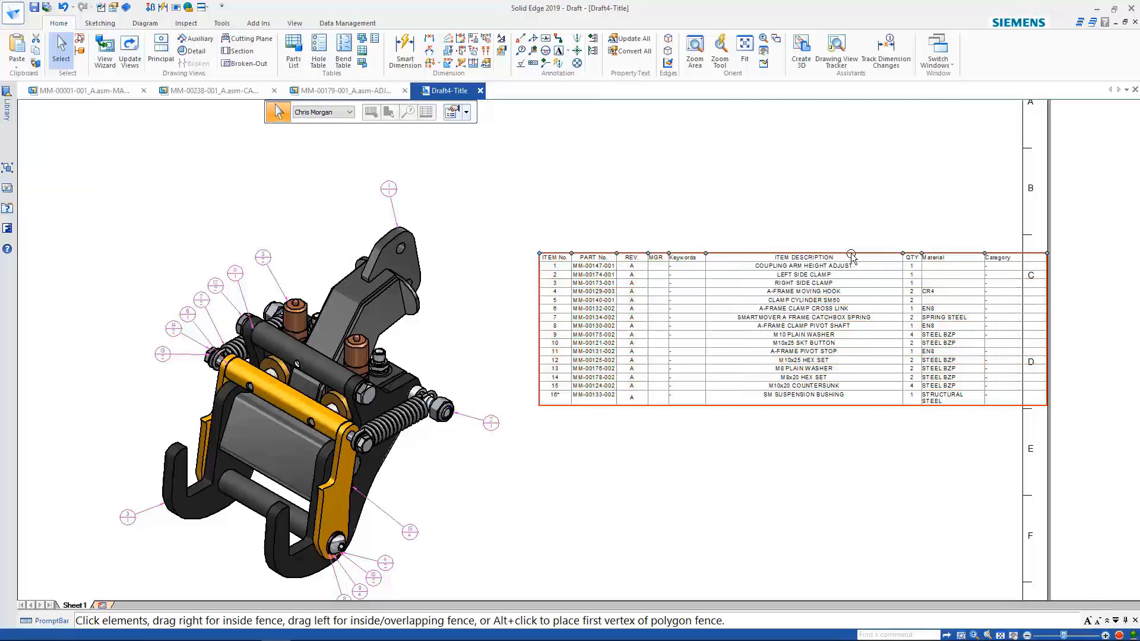
left_click_drag(851, 254, 842, 234)
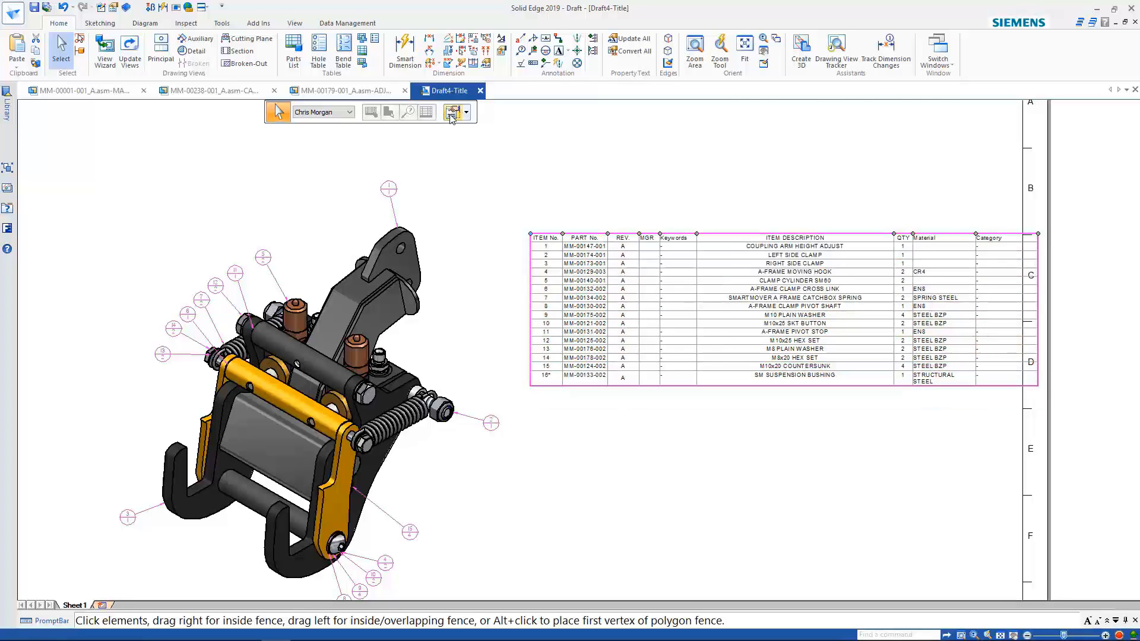
Delete the Keywords, Category and MGR columns from the parts list and move the table closer to the sheet's right border.
left_click(451, 114)
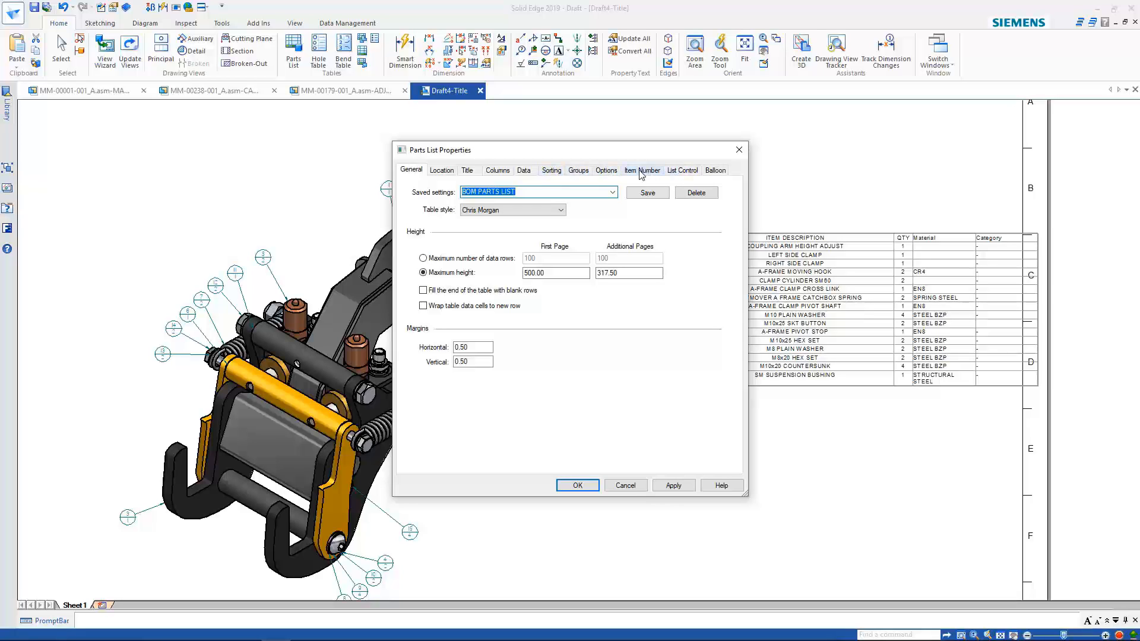
left_click(498, 170)
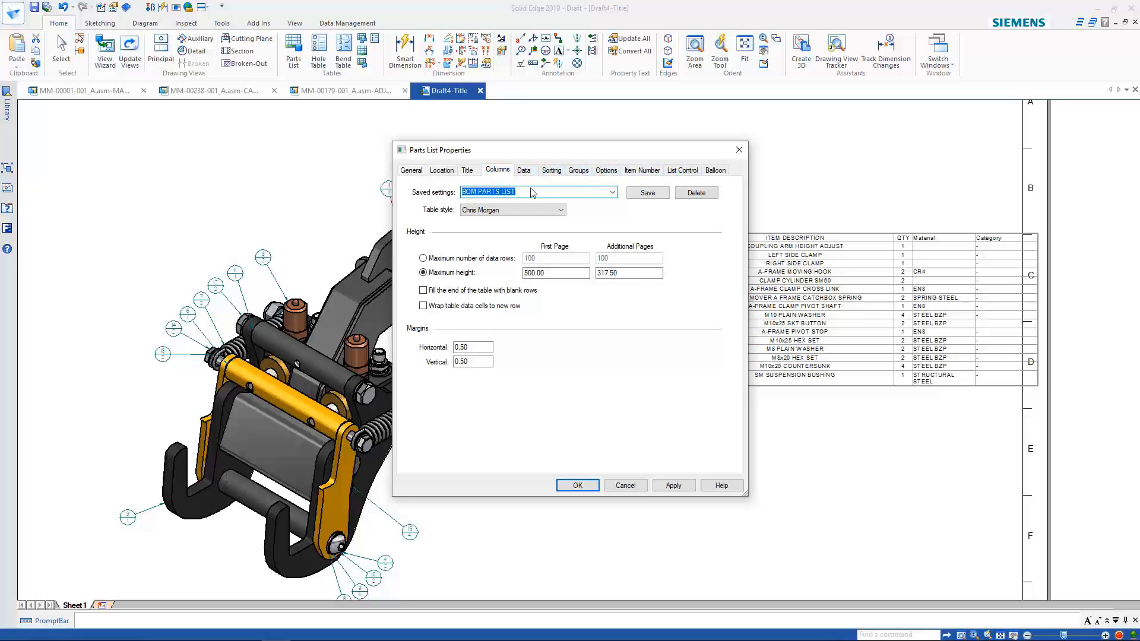
left_click(430, 227)
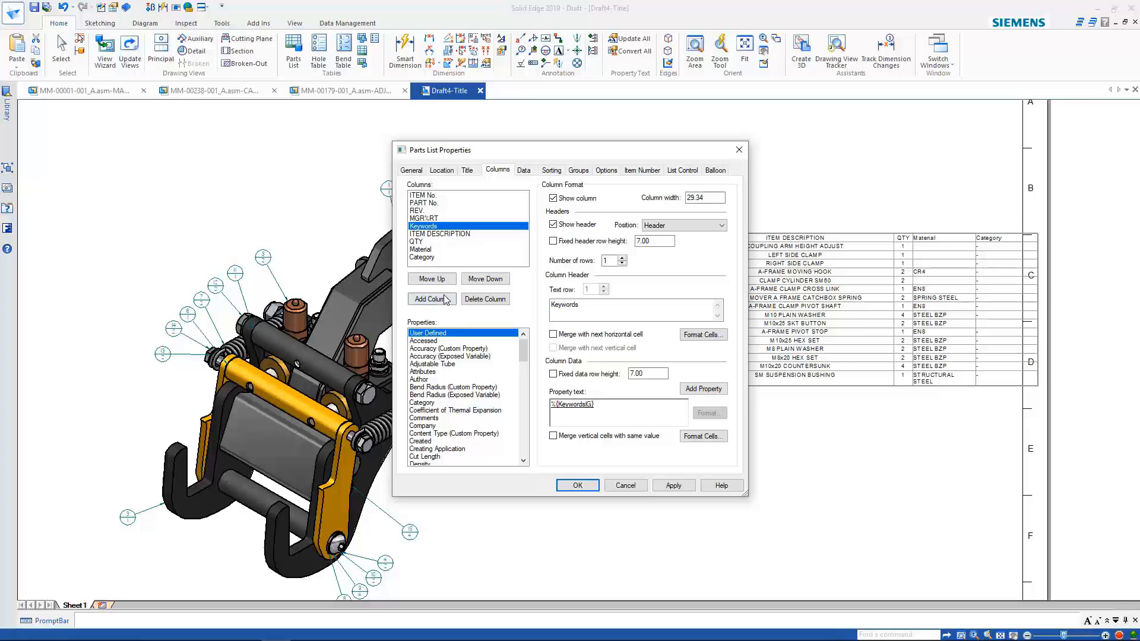
left_click(472, 300)
left_click(420, 242)
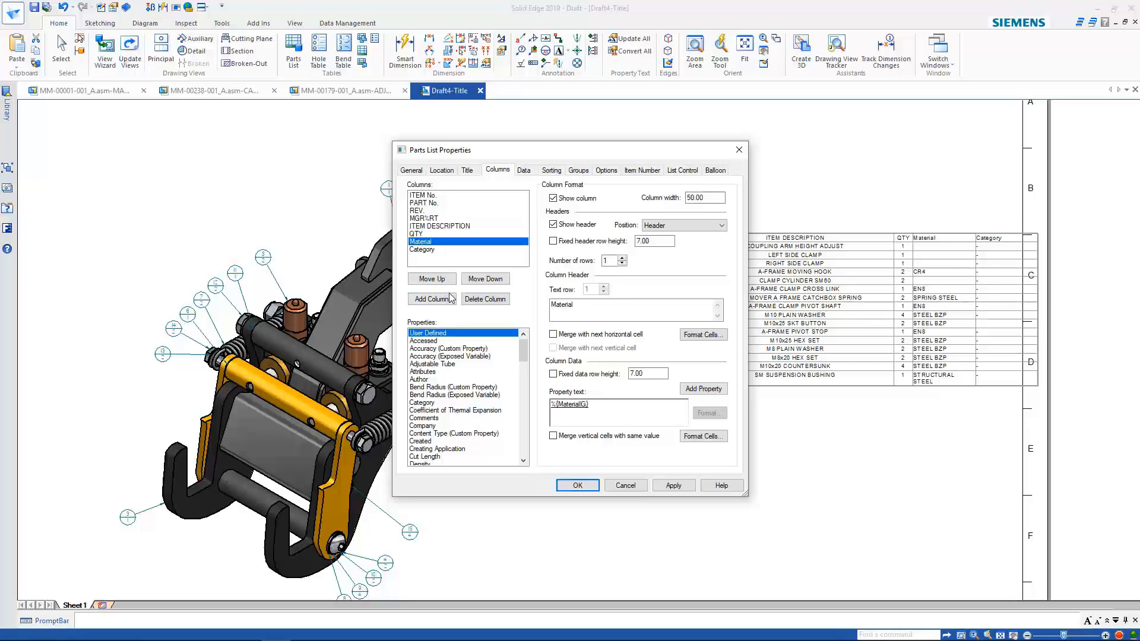
left_click(422, 250)
left_click(485, 299)
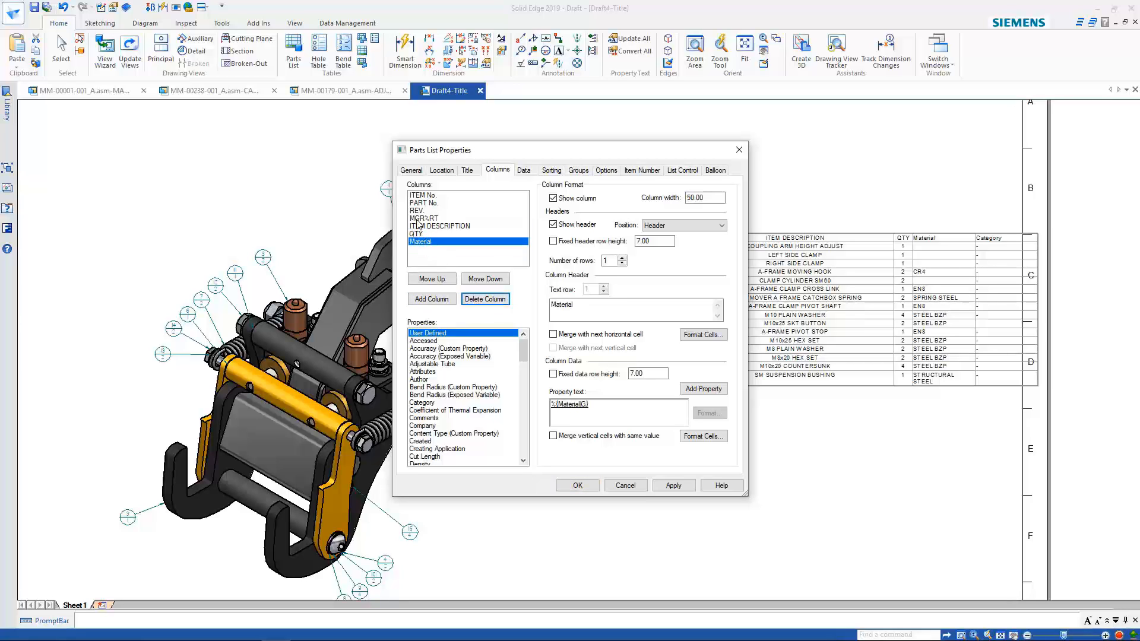
left_click(421, 218)
left_click(482, 298)
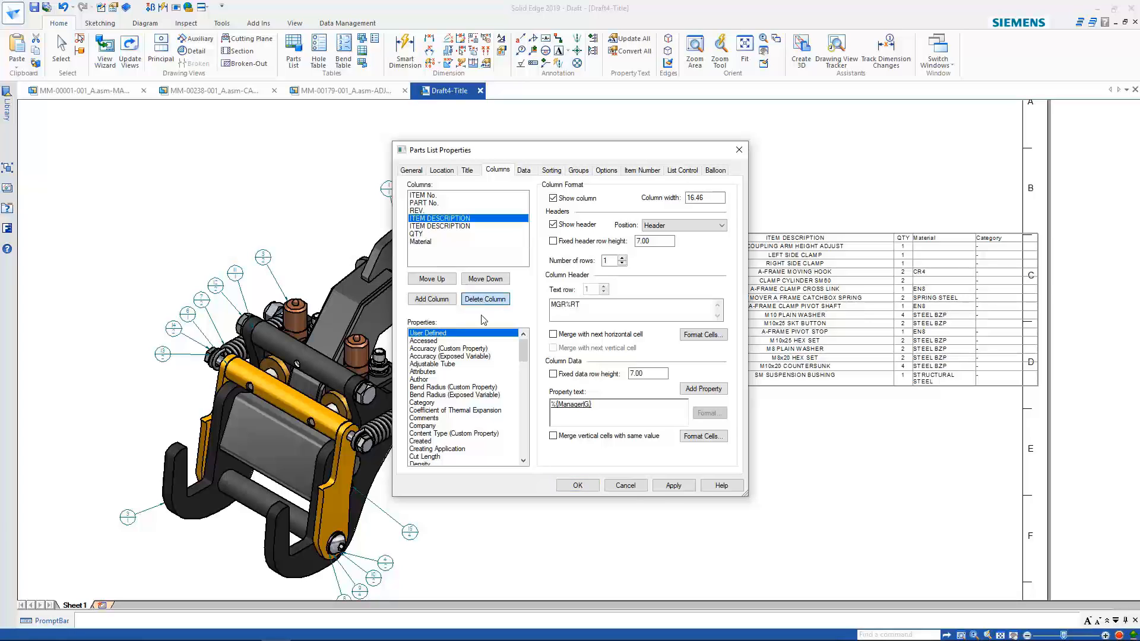
left_click(576, 485)
left_click(730, 237)
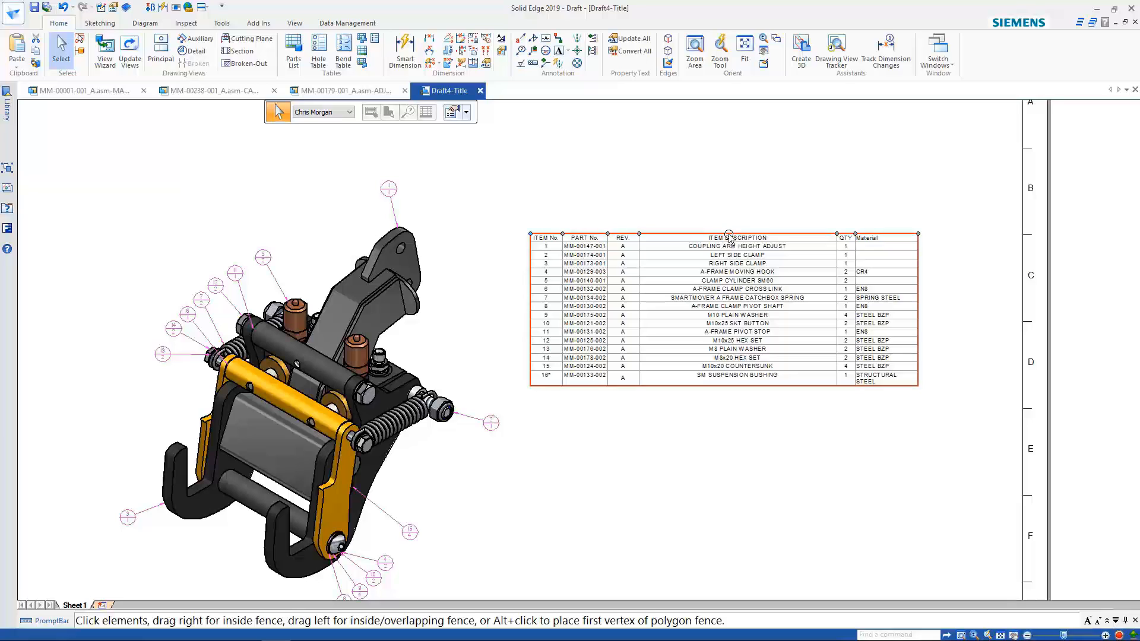
left_click_drag(729, 236, 788, 223)
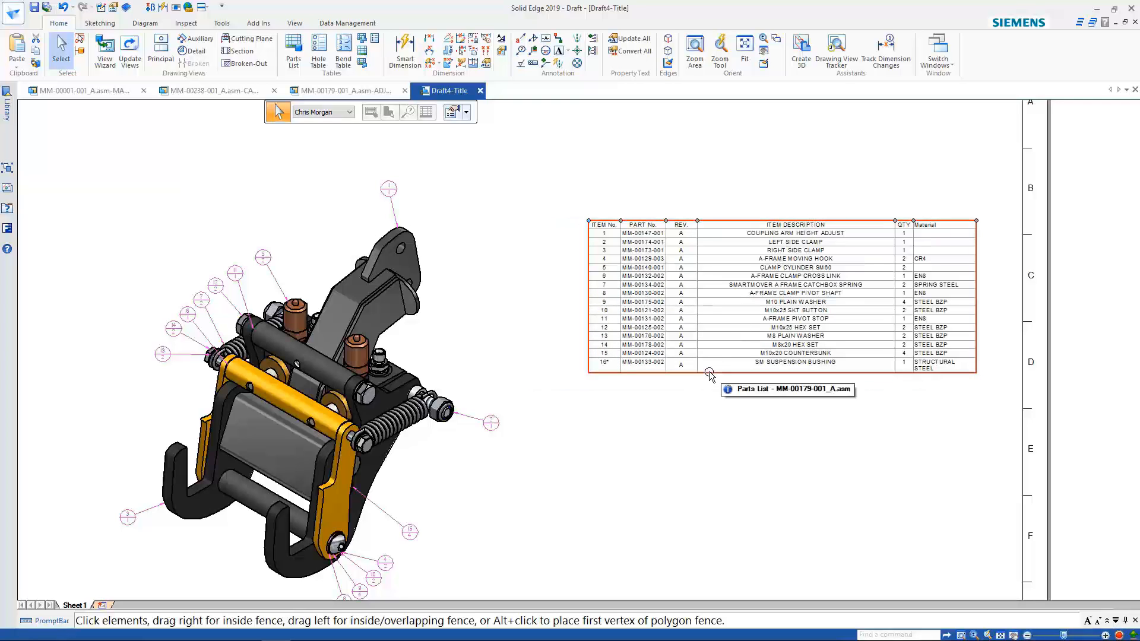
Set the parts list to an exploded list of all parts and subassemblies, with level-based item numbers and quantities multiplied by subassembly count.
left_click(451, 113)
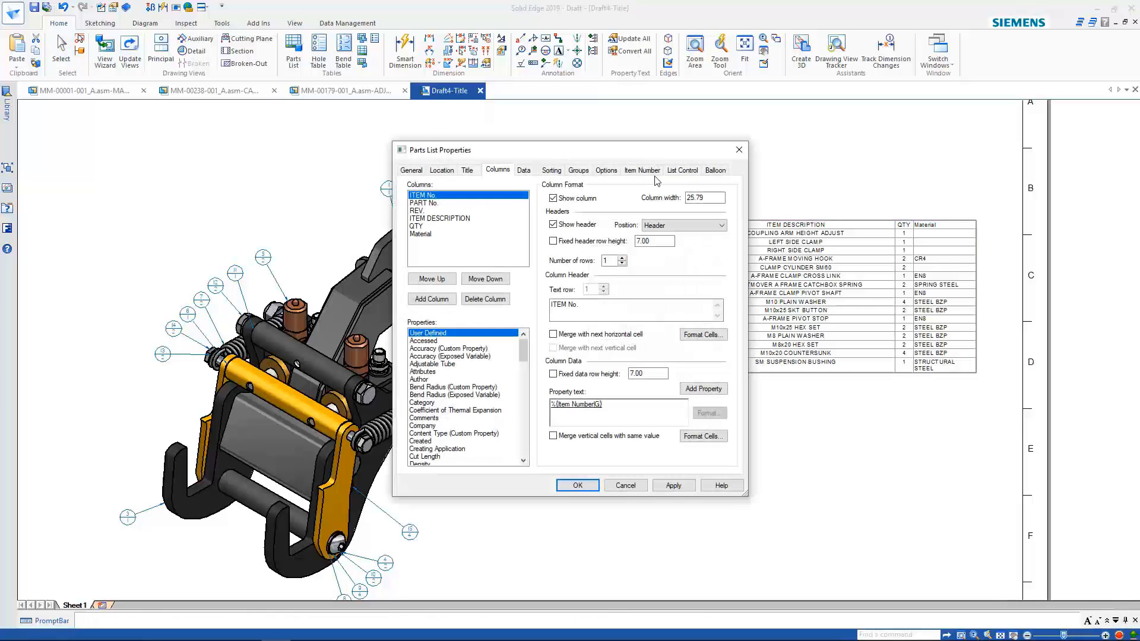
left_click(682, 171)
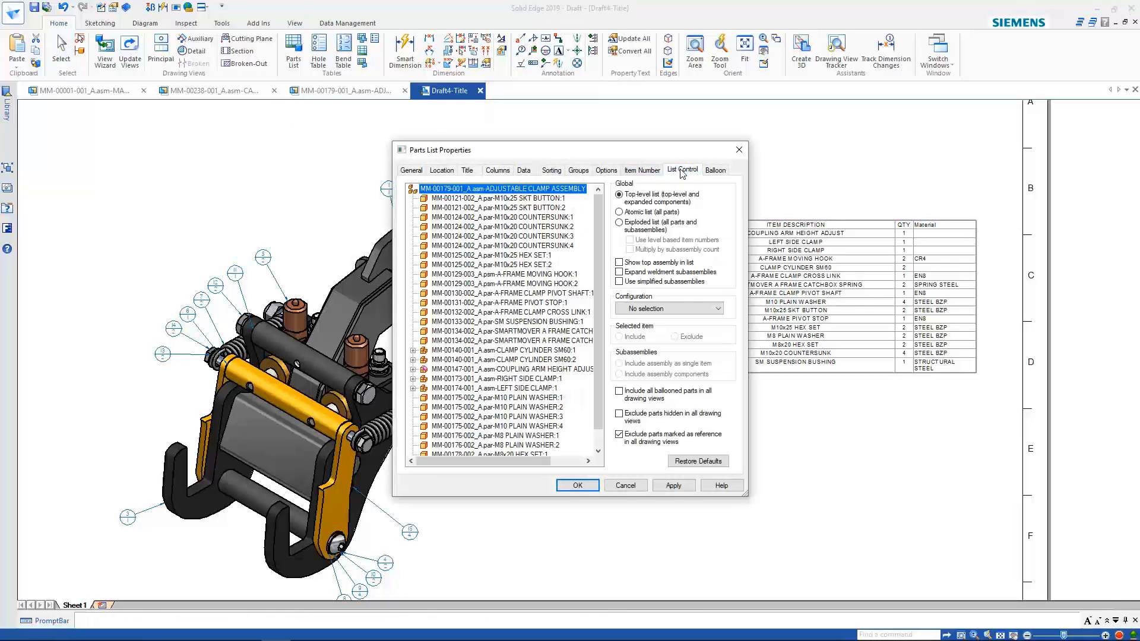
left_click(619, 222)
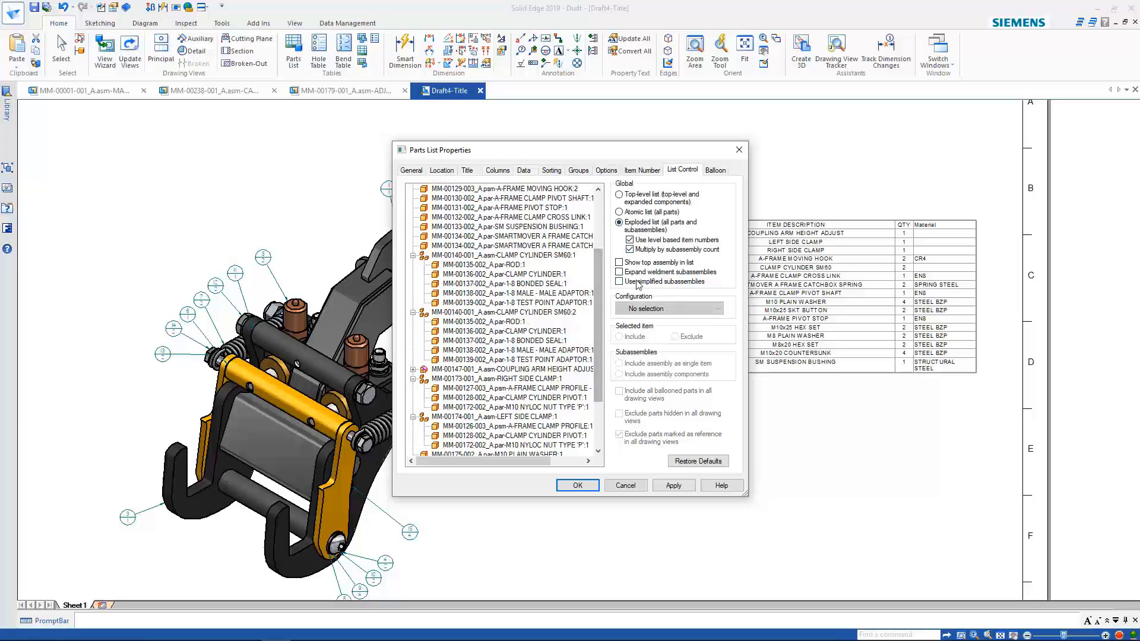
left_click(659, 487)
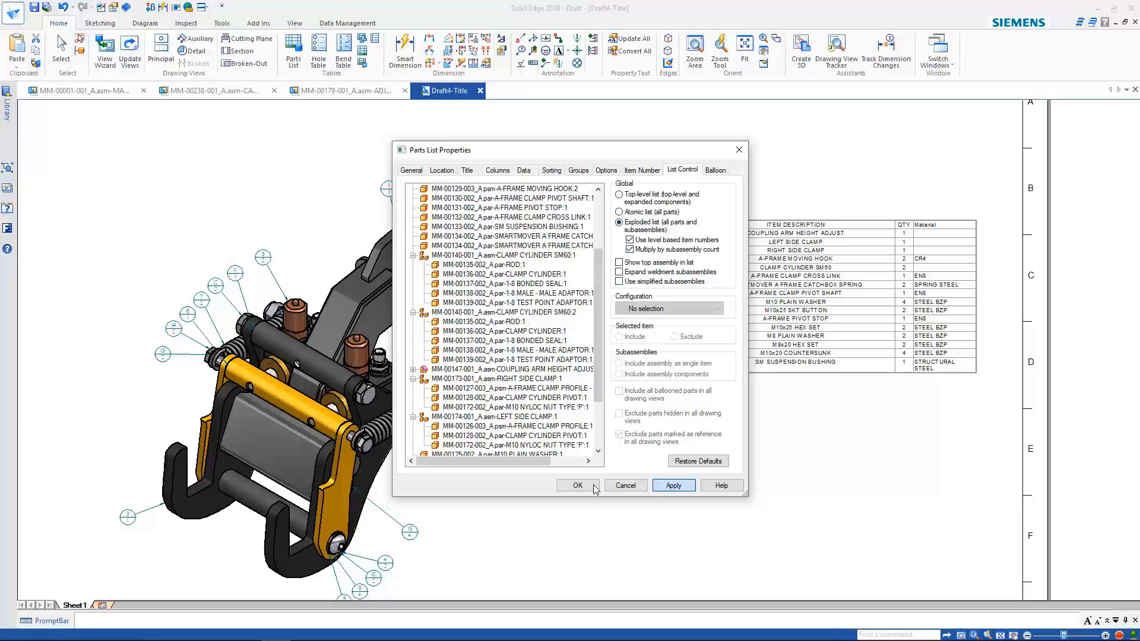
left_click(577, 486)
left_click(591, 286)
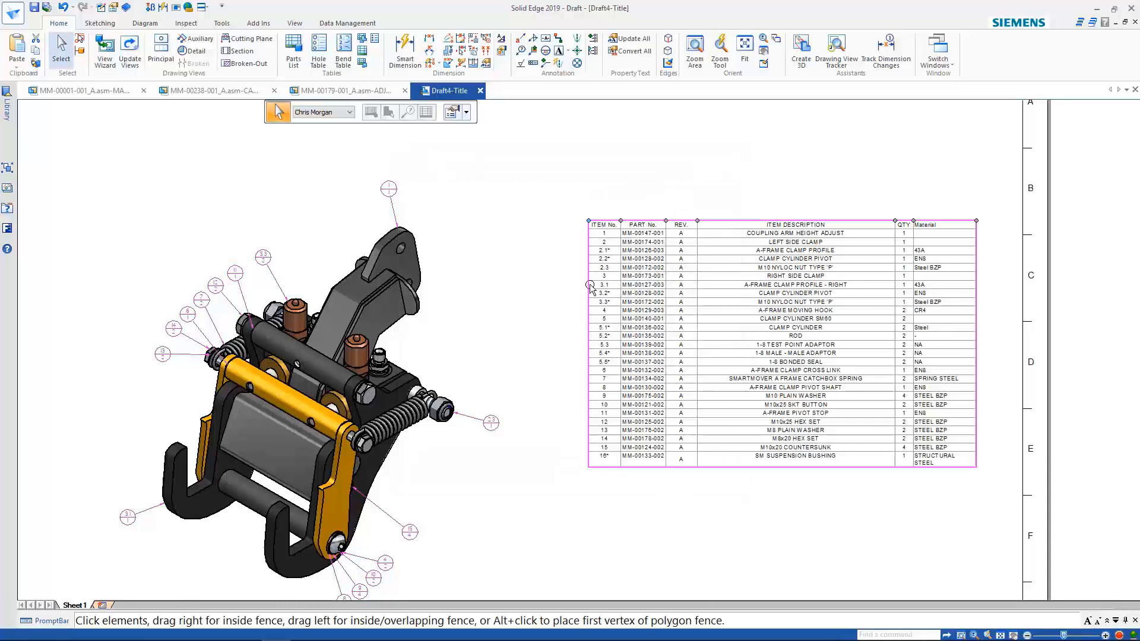
scroll(600, 270, "up", 2)
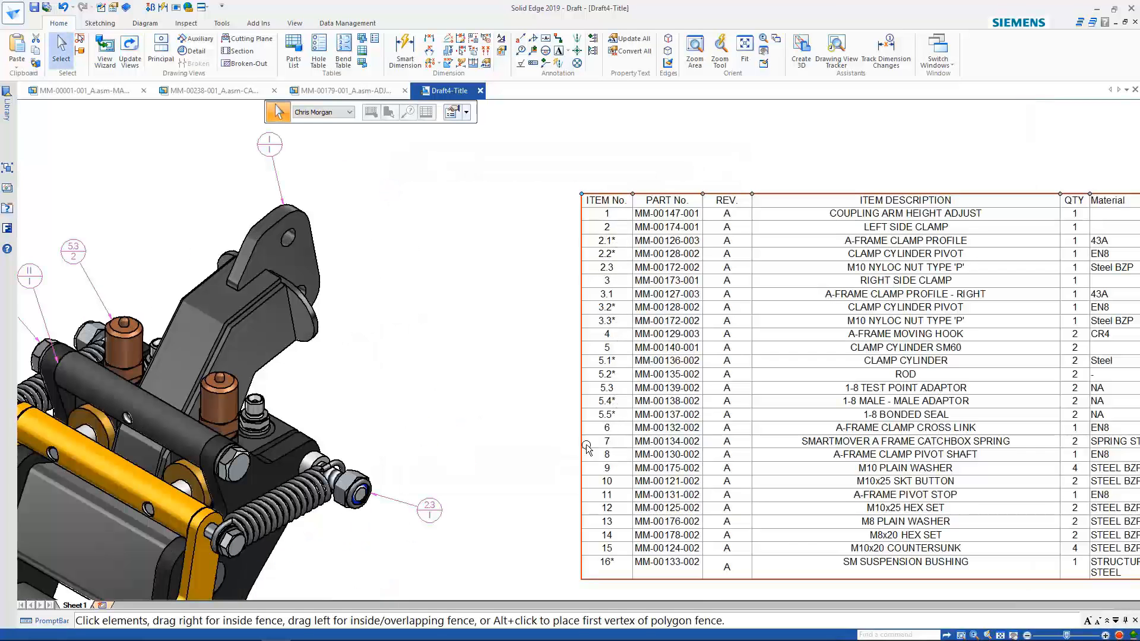
scroll(520, 365, "down", 3)
scroll(534, 339, "up", 1)
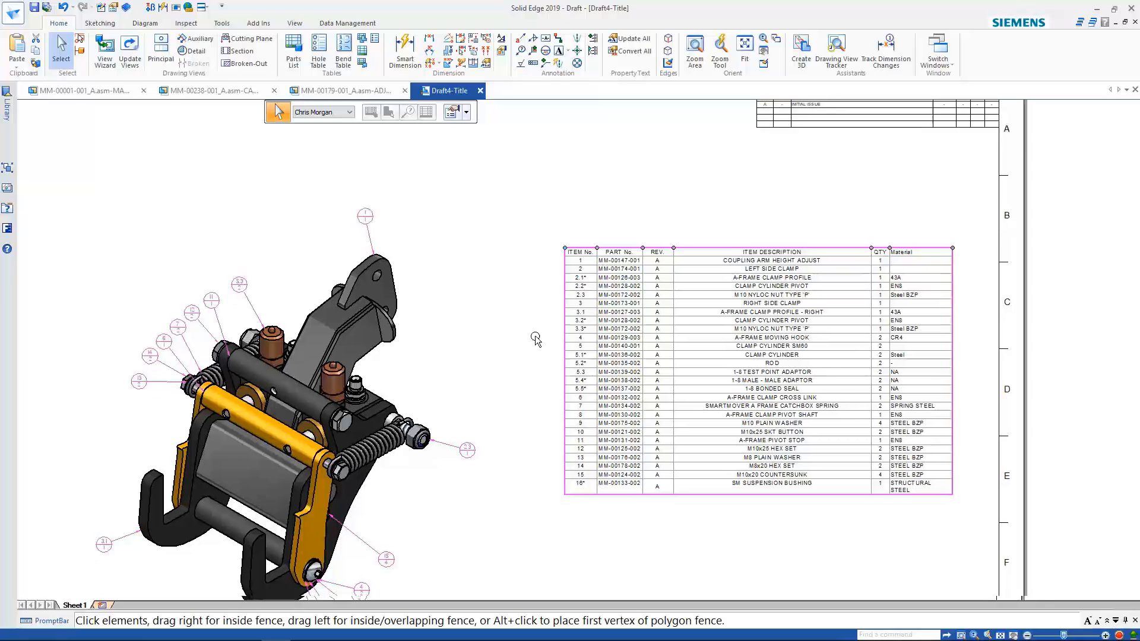
scroll(564, 301, "down", 2)
left_click(551, 221)
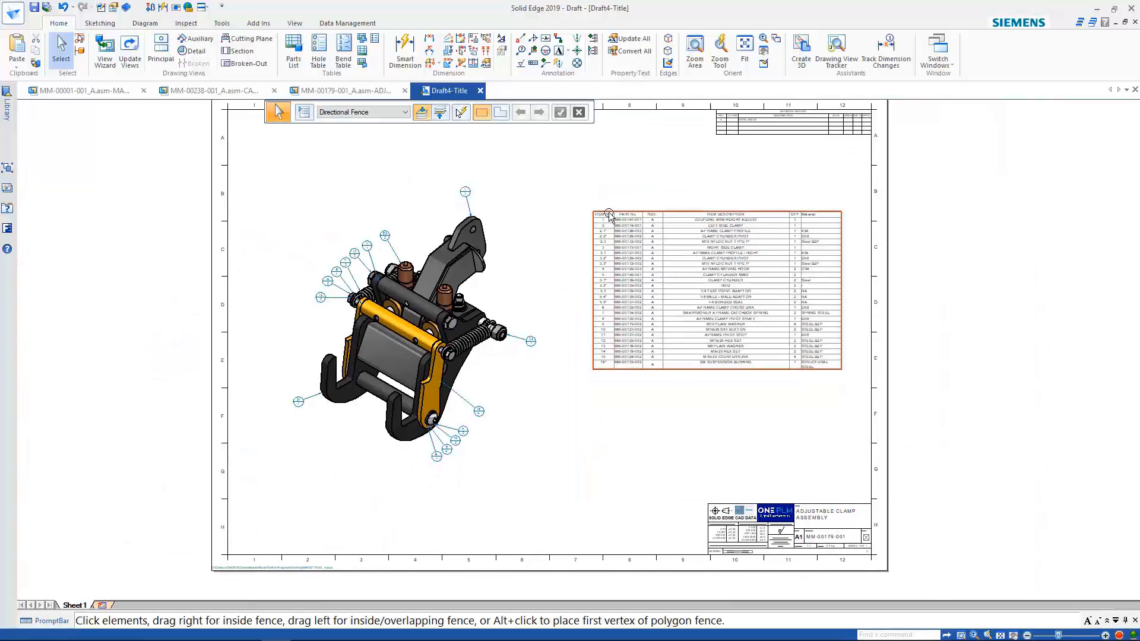
Add a second drawing sheet and place an iso view of the adjustable clamp assembly on it at 1:1.
left_click(102, 606)
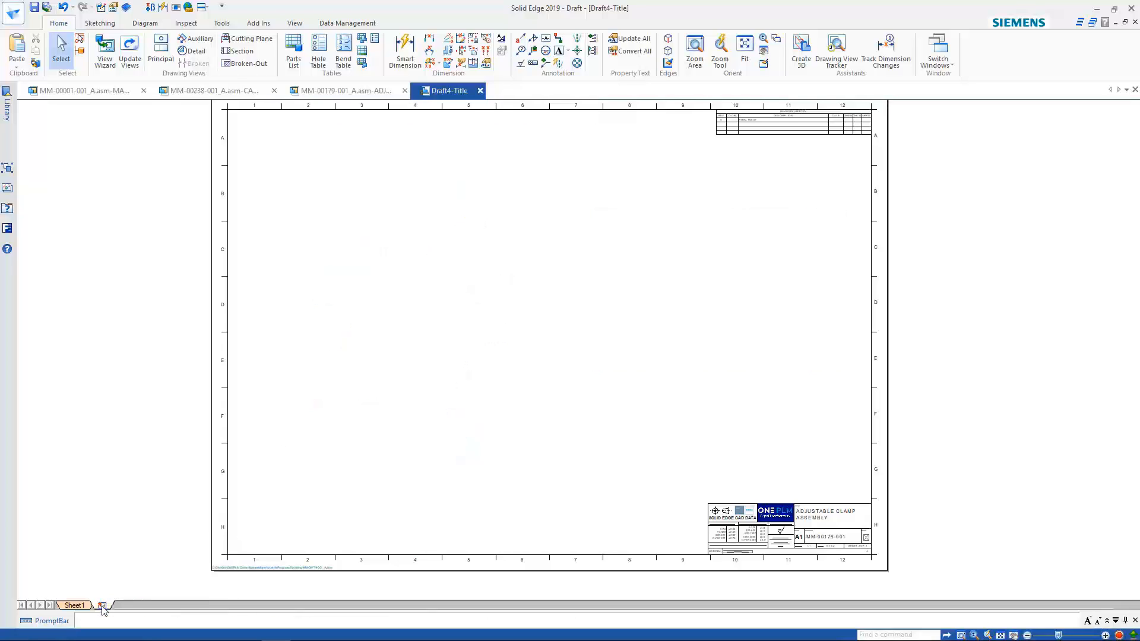
left_click(110, 54)
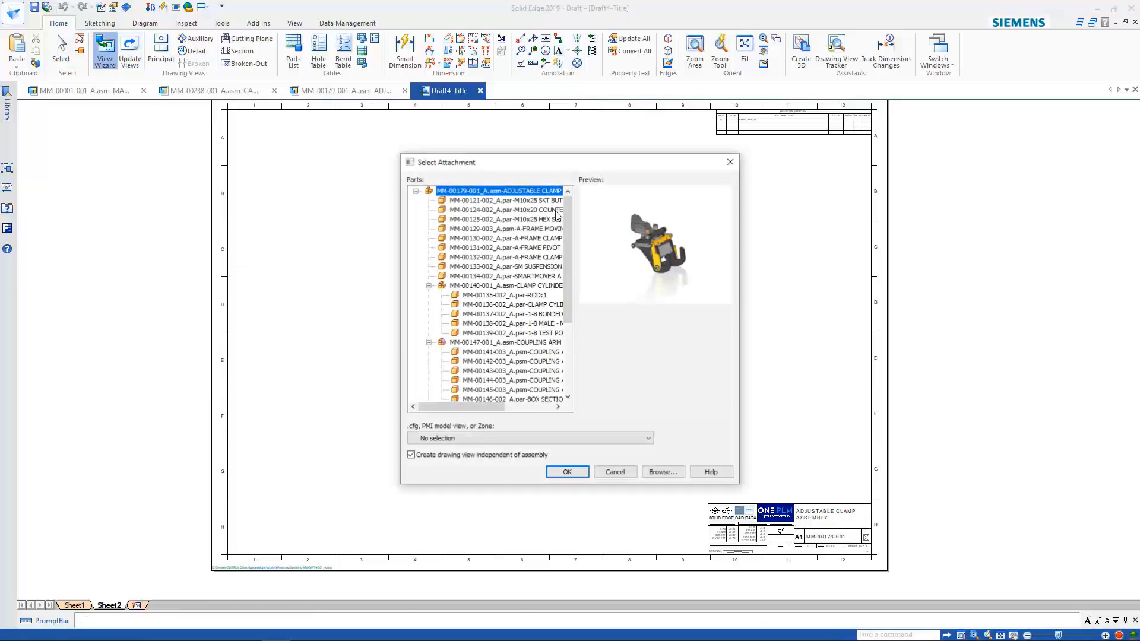
left_click(567, 472)
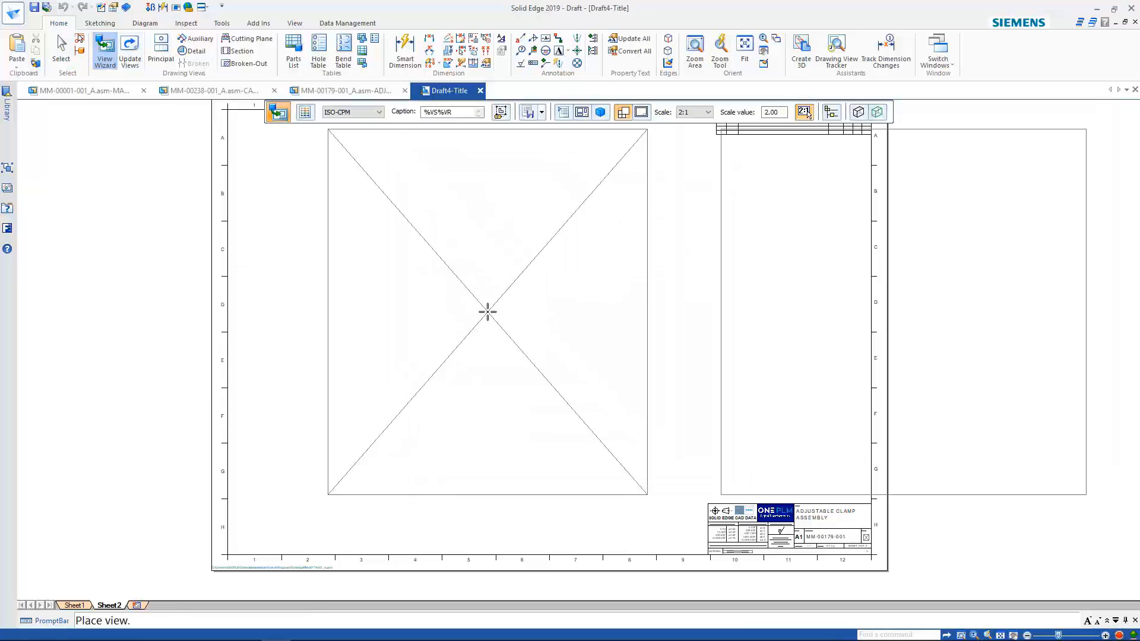
left_click(581, 111)
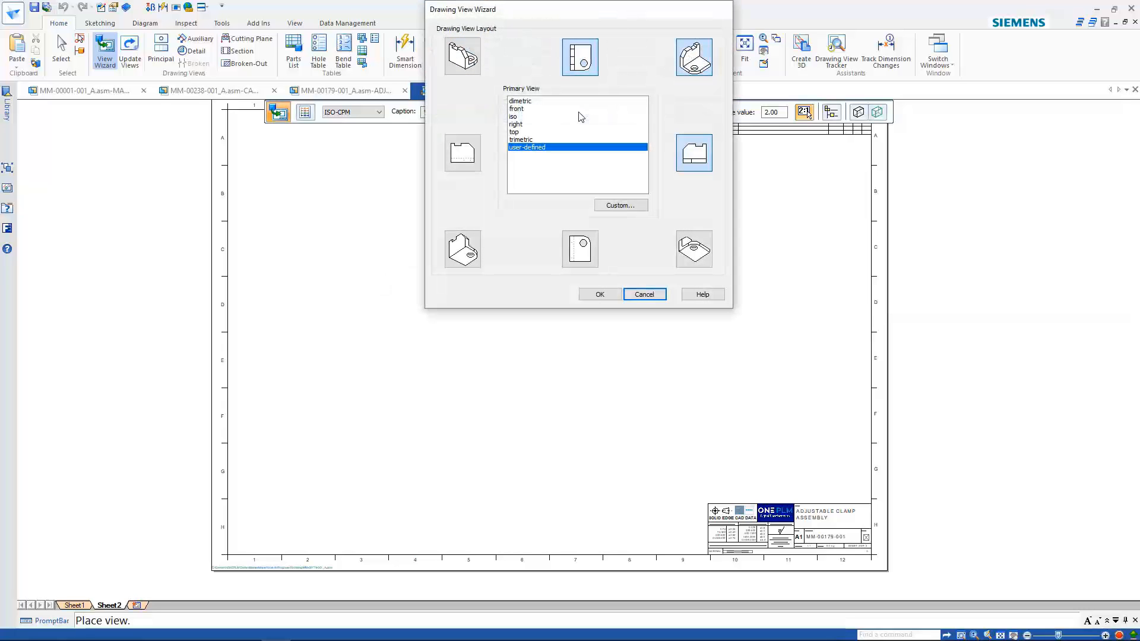
left_click(514, 116)
left_click(599, 294)
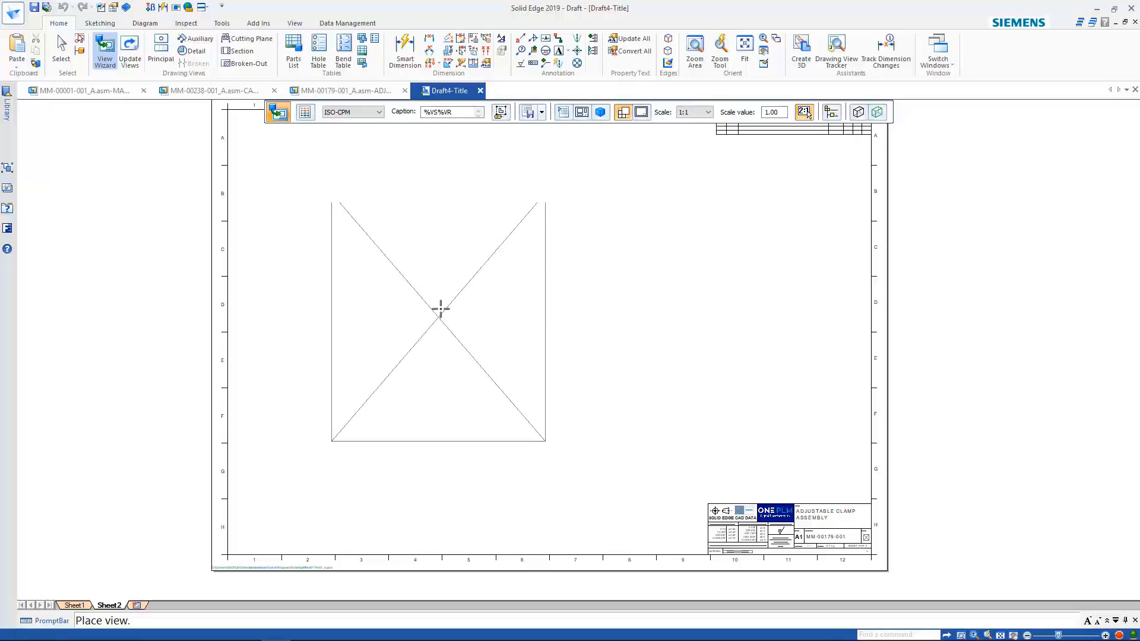
left_click(446, 332)
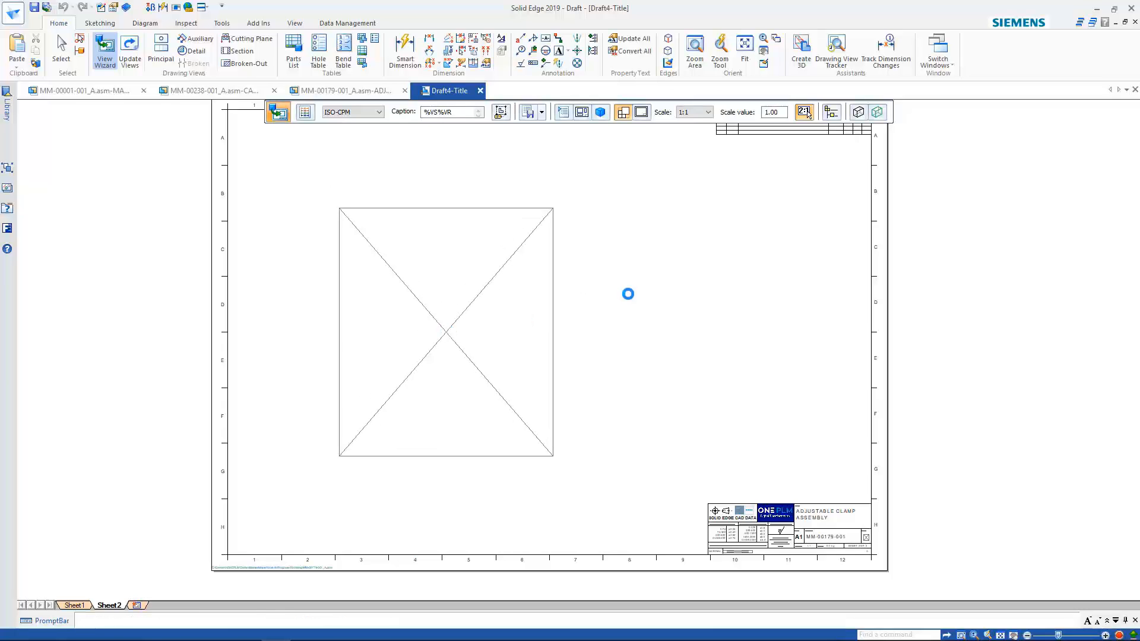
Reorient the placed view so the clamp's hooks face forward with the coupling arm behind, and shift it slightly up and to the right.
left_click(464, 340)
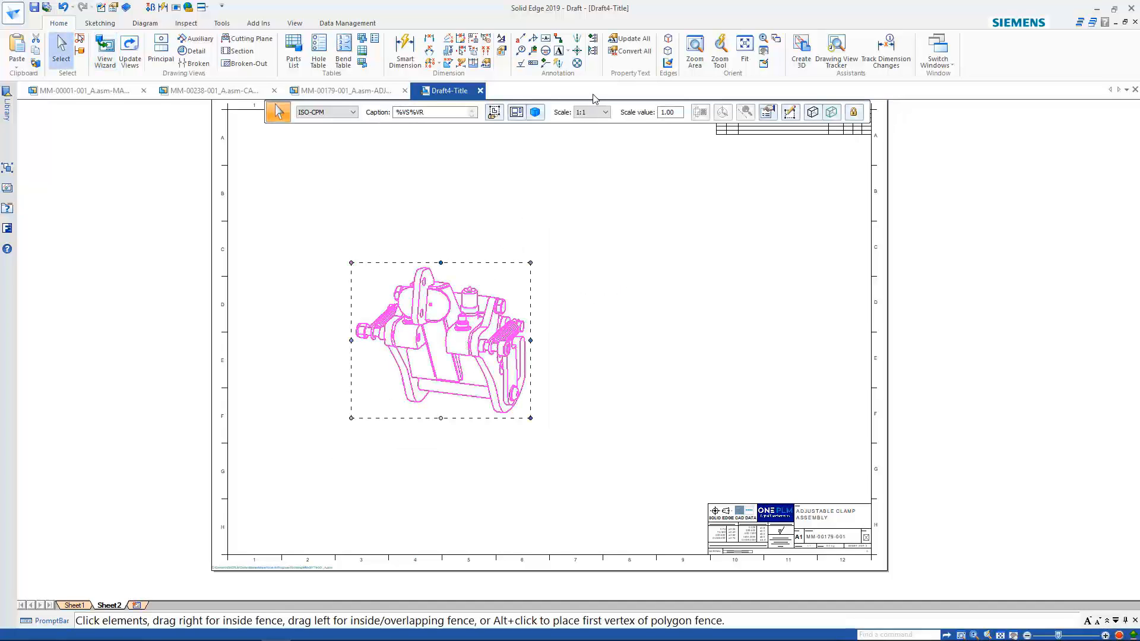
left_click(517, 112)
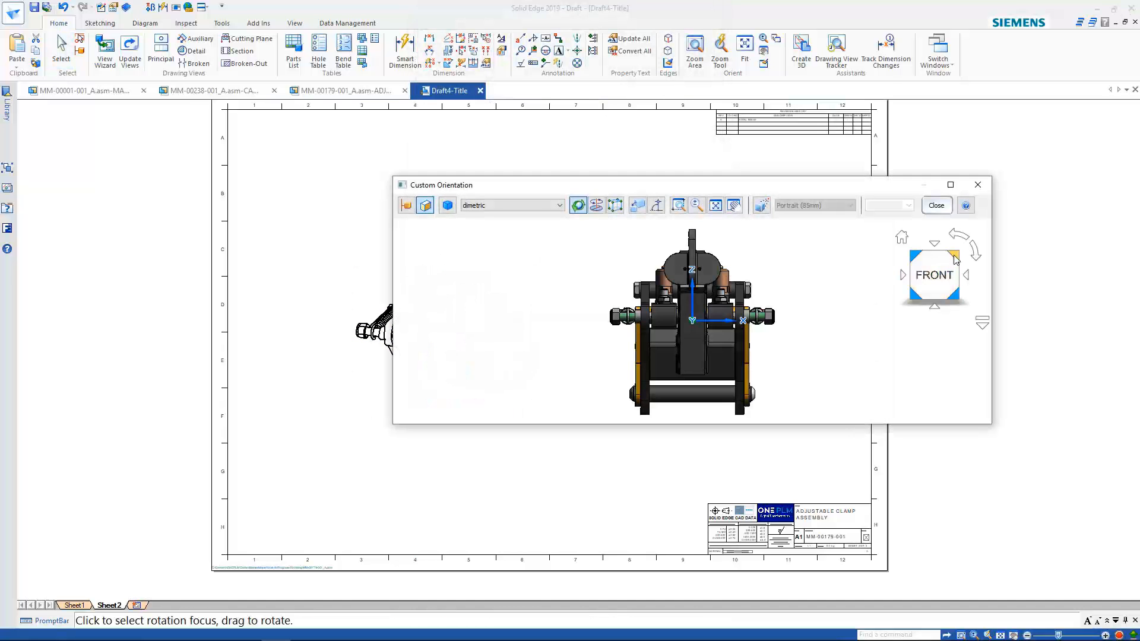
left_click(955, 259)
left_click(963, 262)
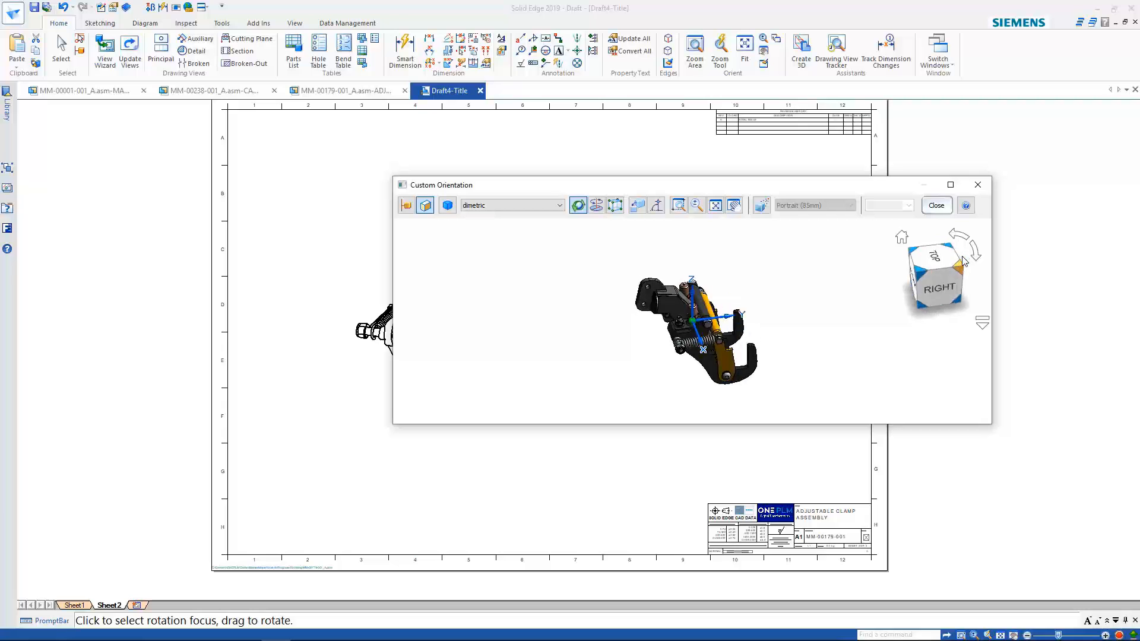
left_click(936, 205)
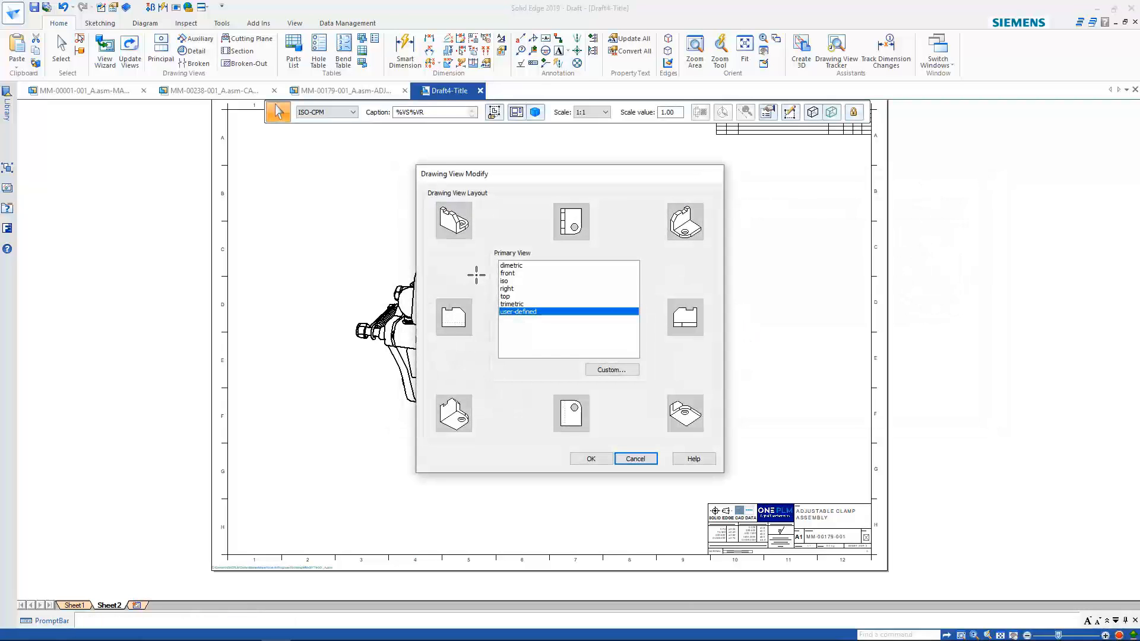
left_click(606, 462)
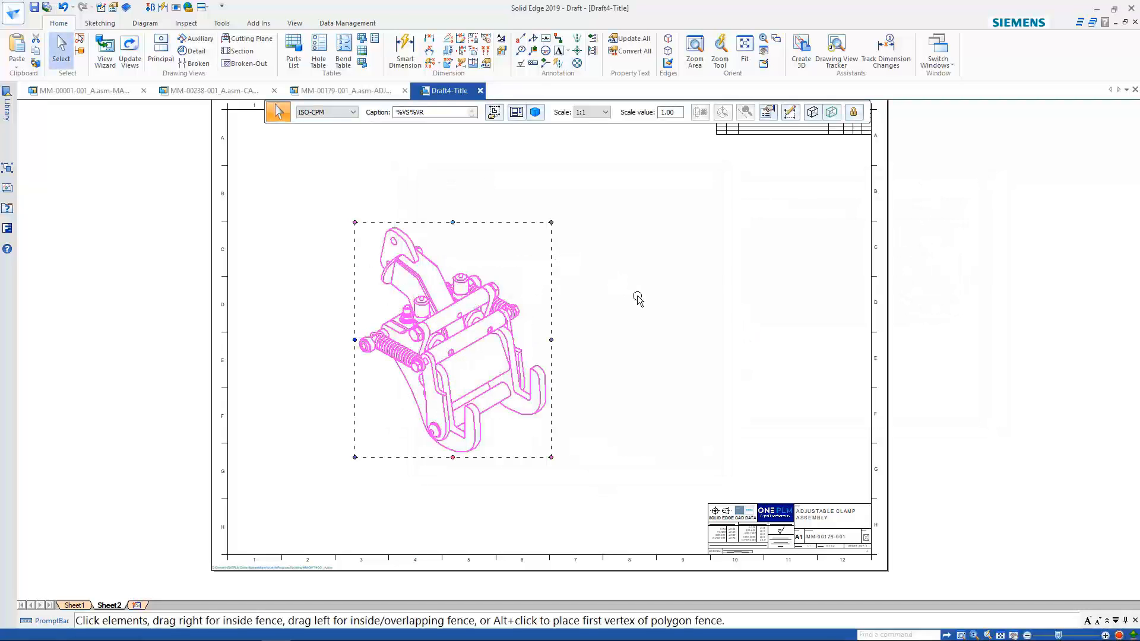
left_click(446, 324)
left_click_drag(449, 322, 463, 316)
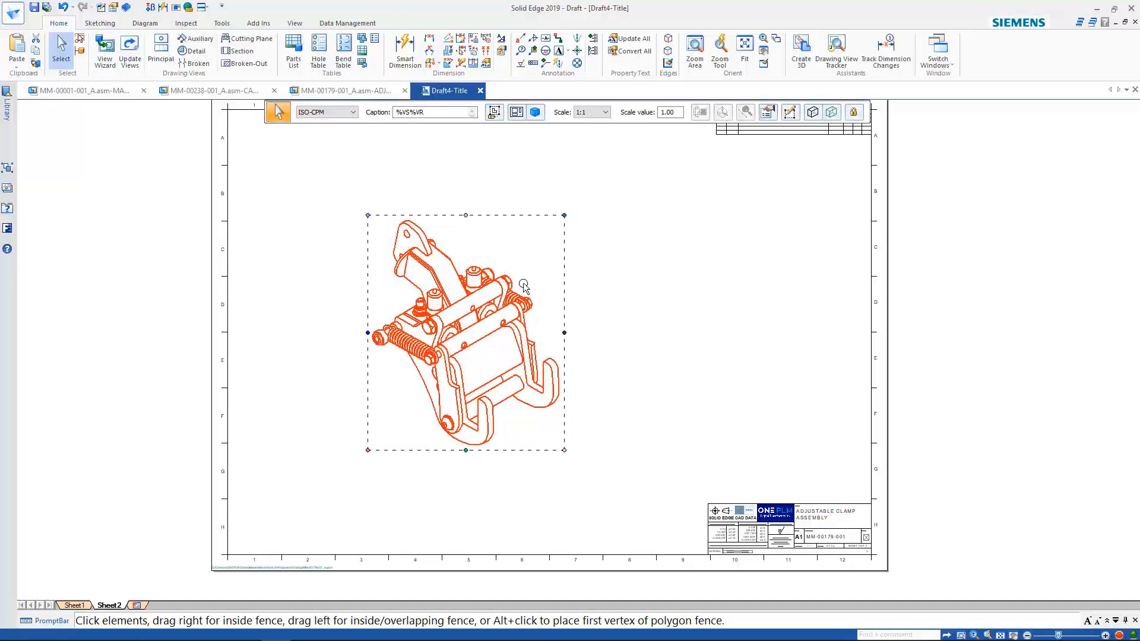
Switch the pictorial view's display configuration to Exploded View and update the drawing view.
left_click(768, 113)
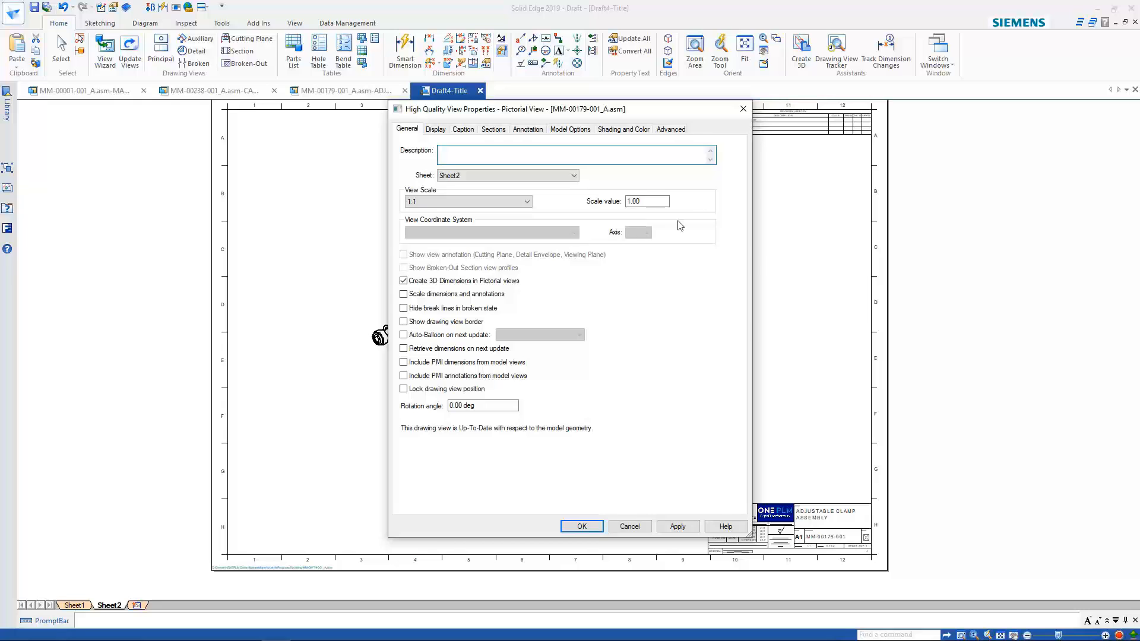
left_click(572, 130)
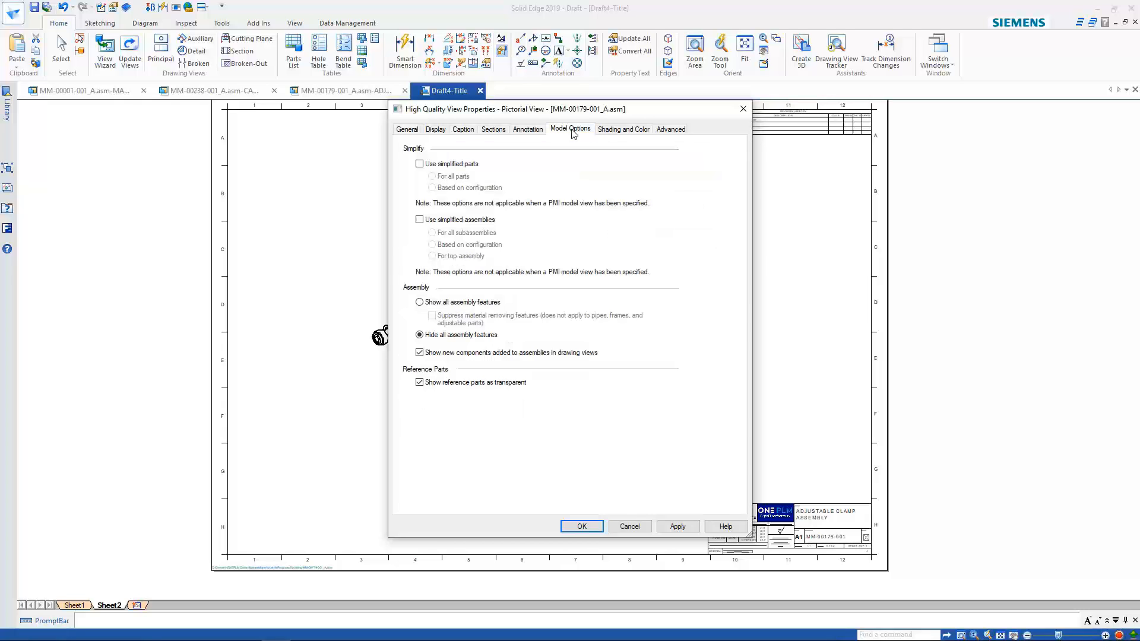
left_click(436, 132)
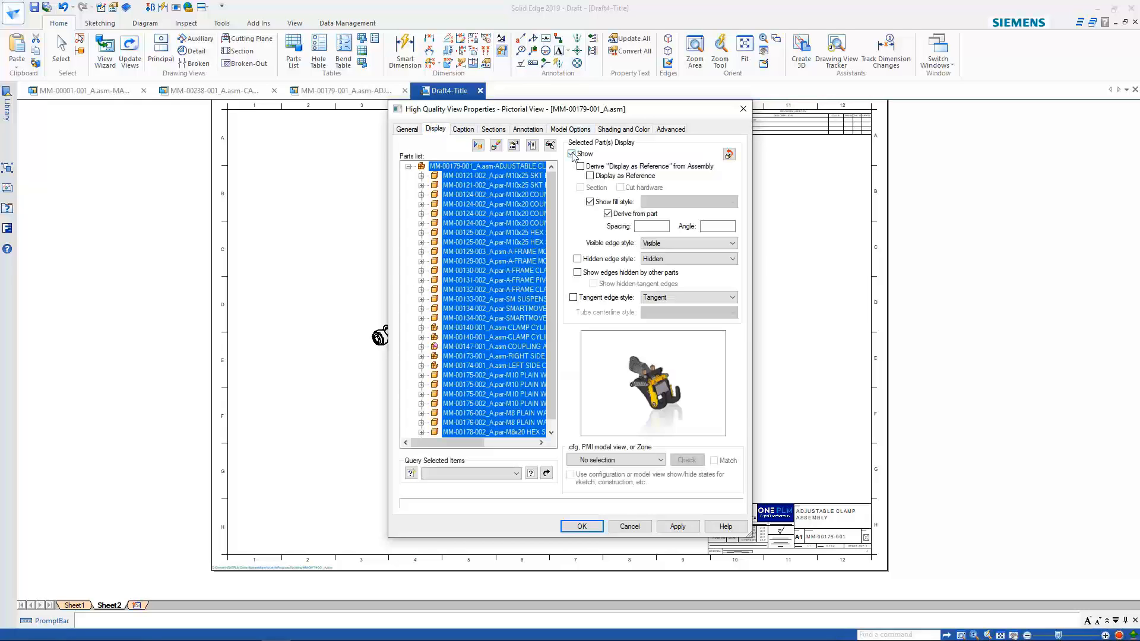
left_click(658, 461)
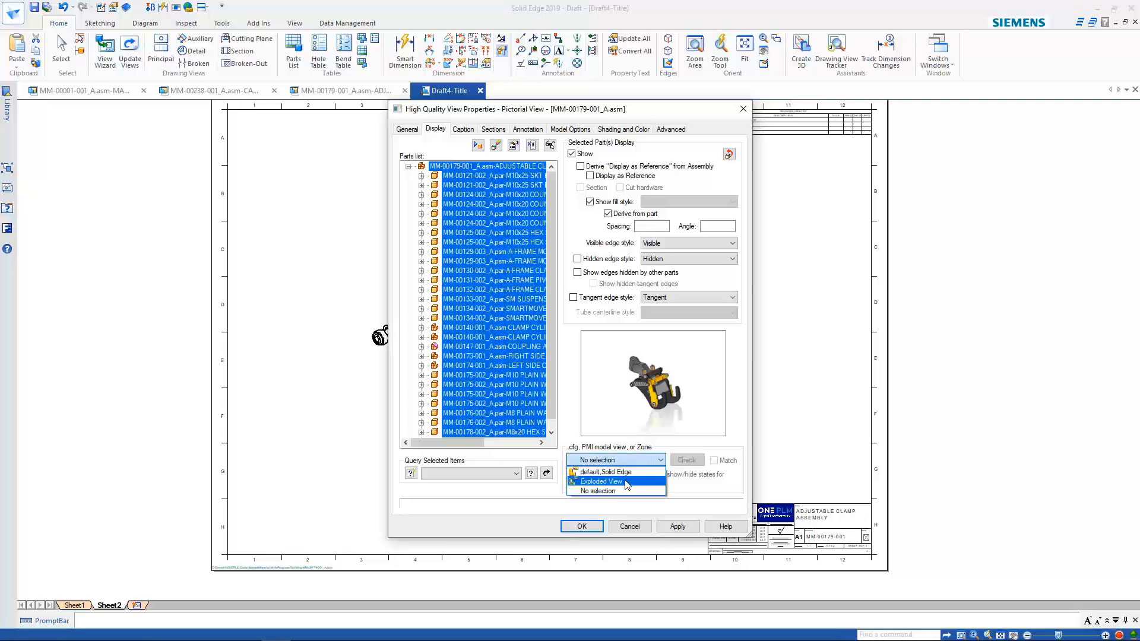
left_click(621, 485)
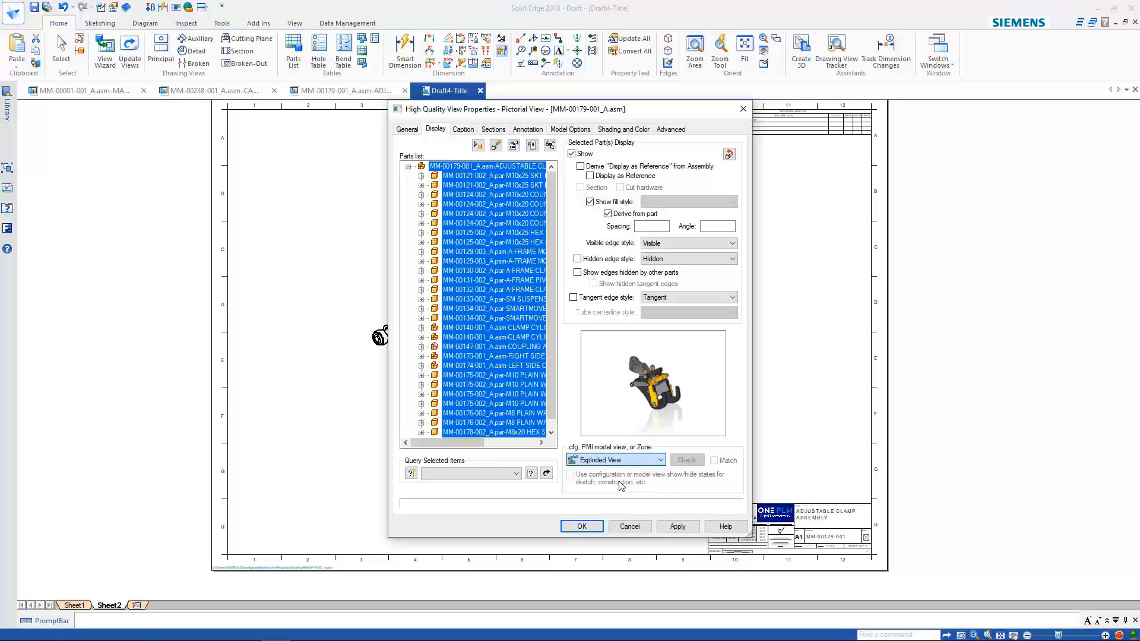
left_click(675, 530)
left_click(582, 527)
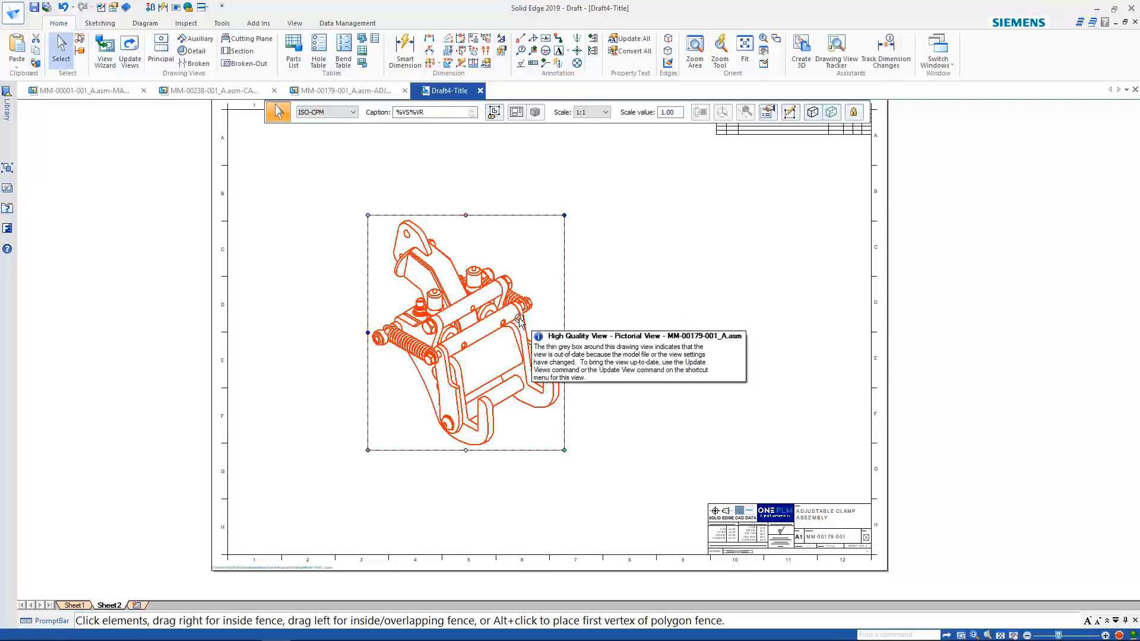
left_click(603, 294)
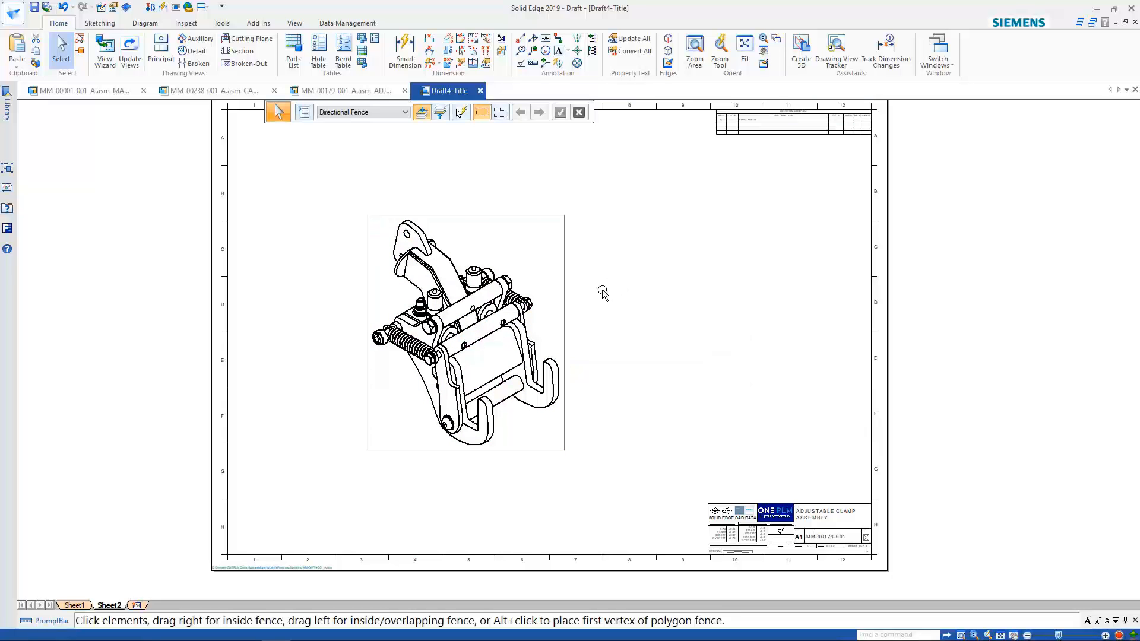
left_click(479, 323)
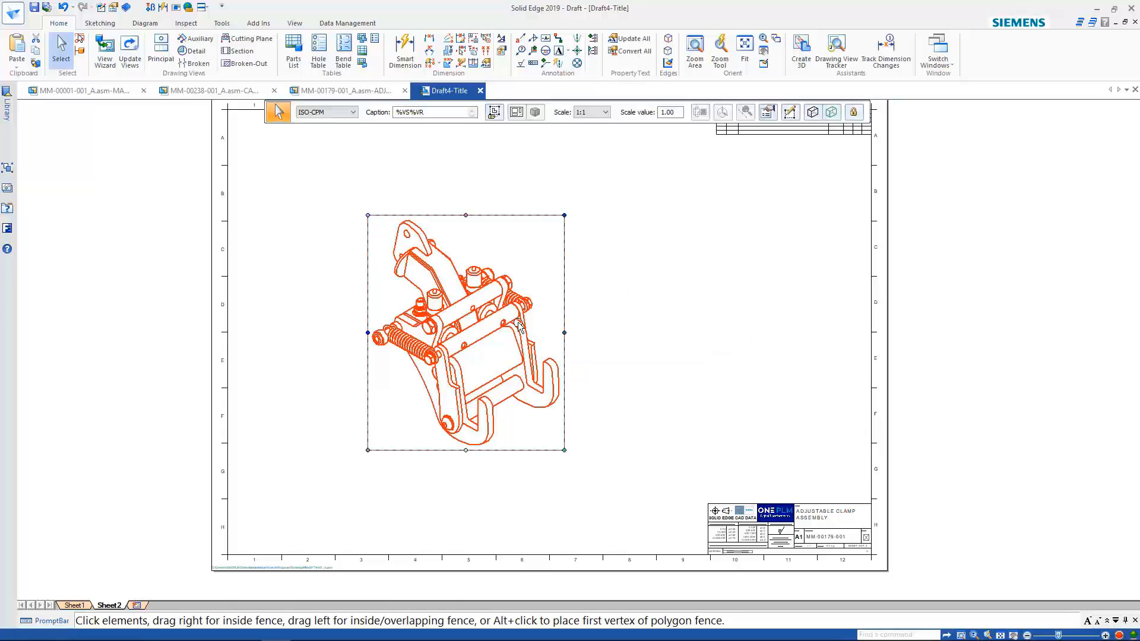
left_click(603, 319)
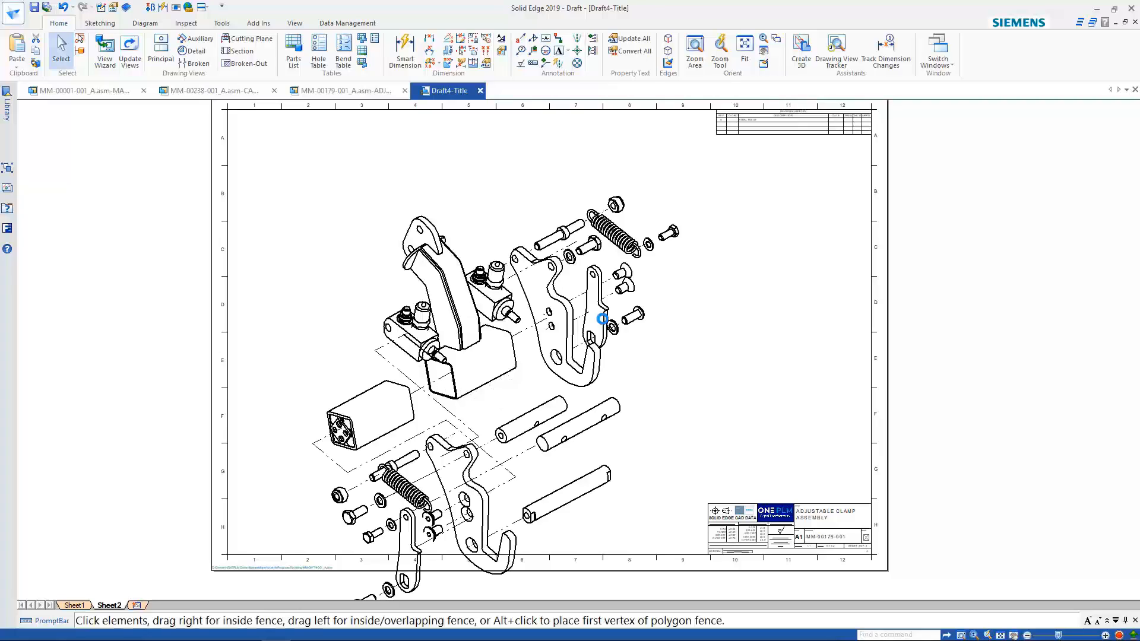
Move the exploded view up and to the left so it fits inside the sheet border, clear of the title block.
left_click(449, 308)
left_click_drag(449, 307, 402, 230)
left_click(659, 298)
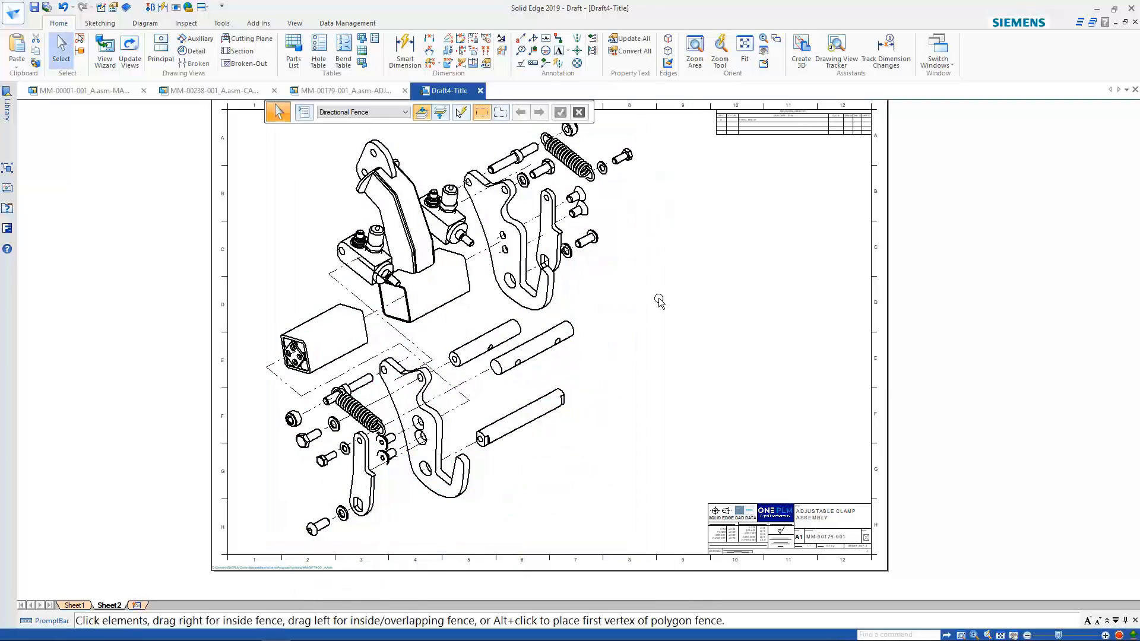
middle_click_drag(657, 301, 613, 321)
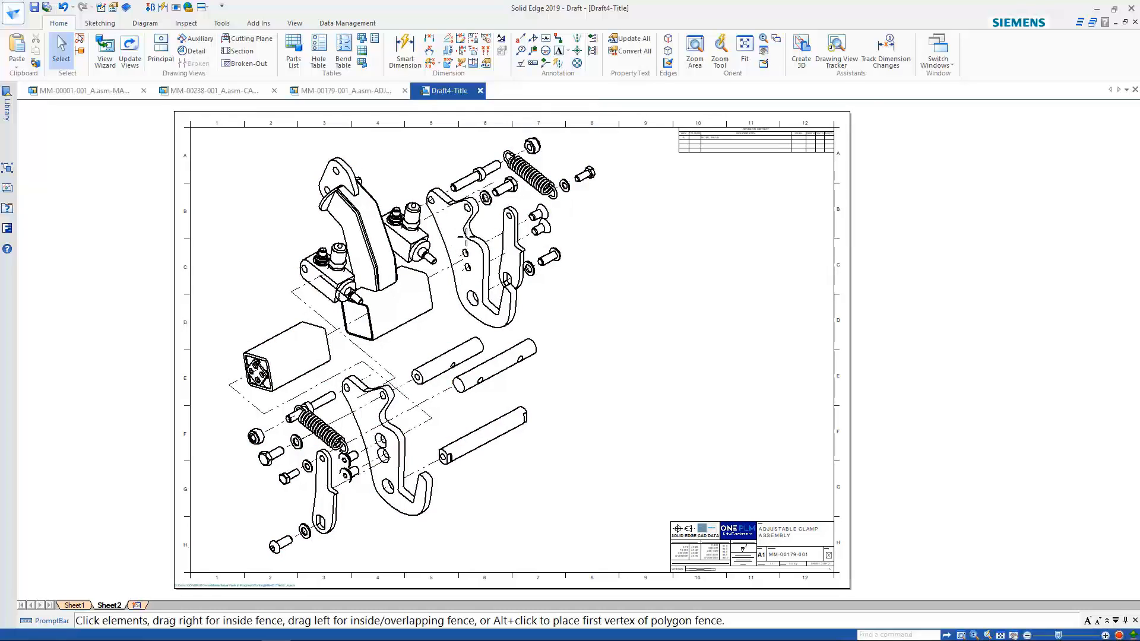
left_click_drag(465, 234, 455, 243)
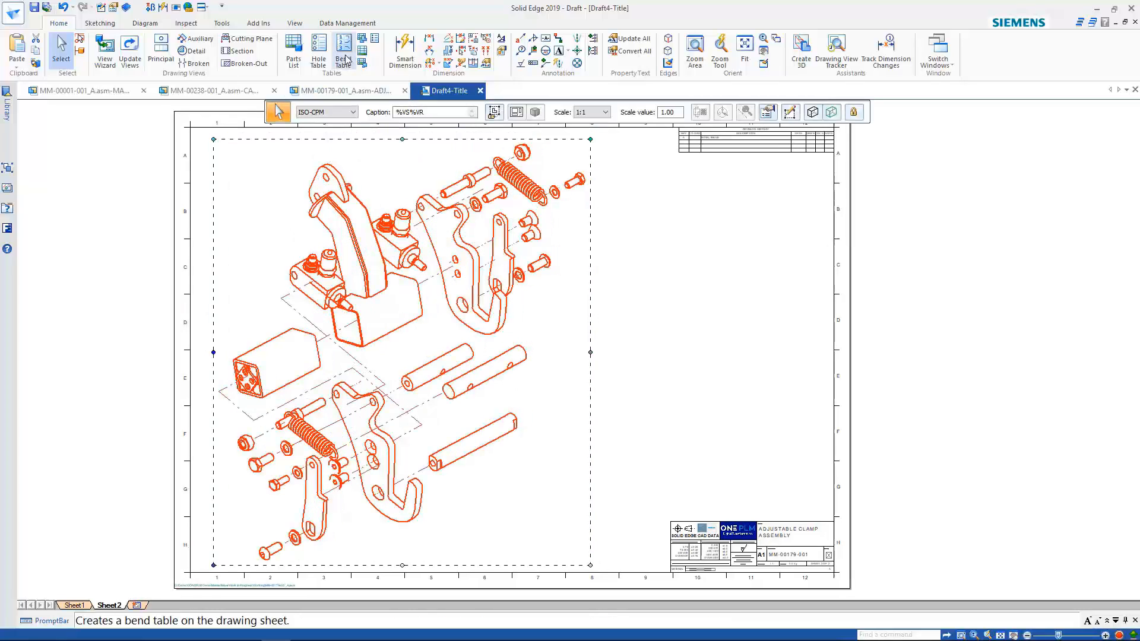
Balloon the exploded view automatically by placing a parts list for it beside the view, and delete the duplicate parts list while keeping the balloons.
left_click(293, 50)
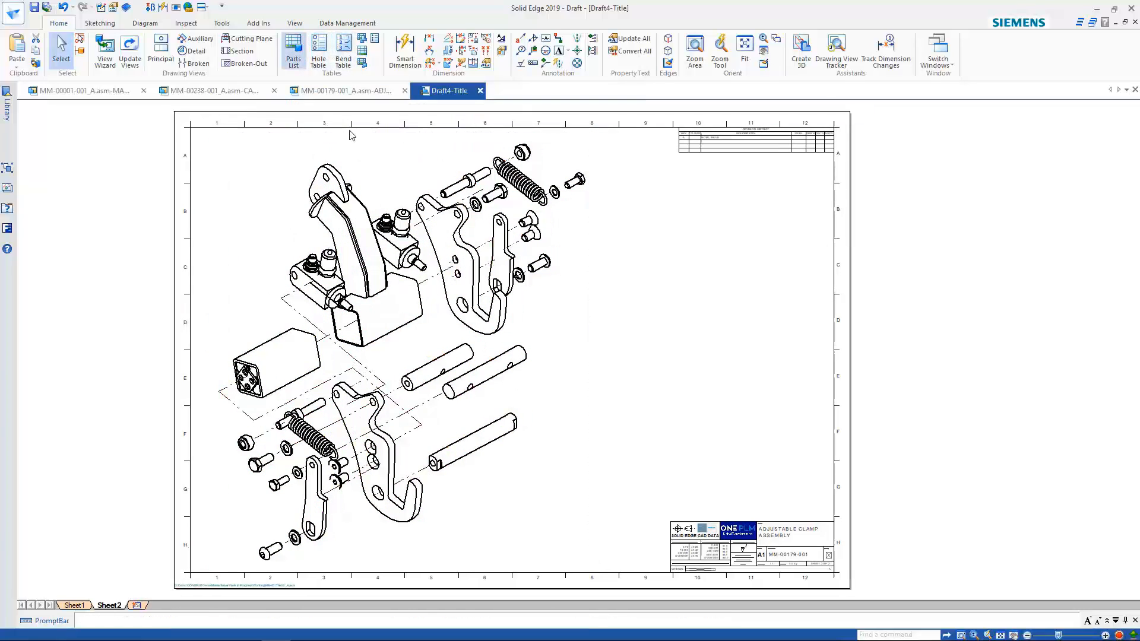
left_click(464, 247)
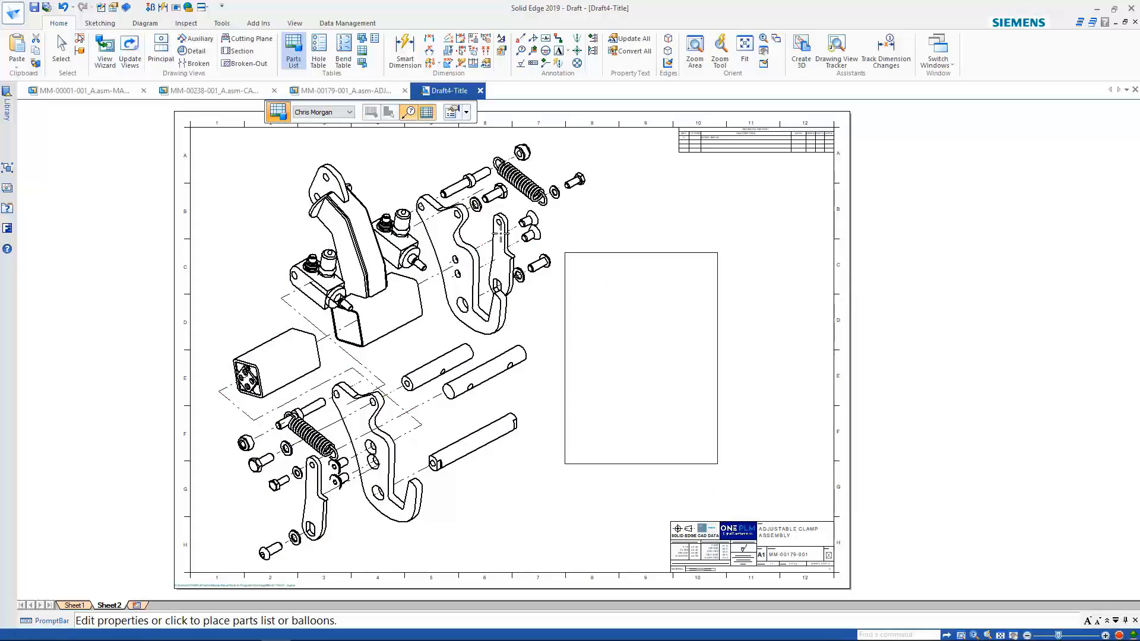
left_click(408, 115)
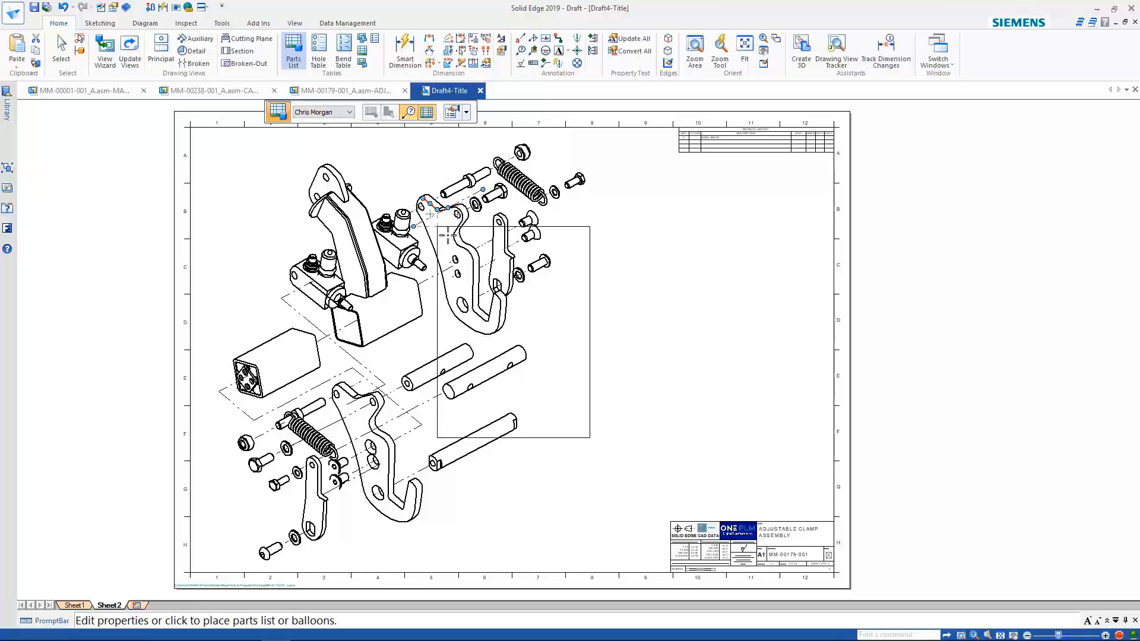
left_click(659, 244)
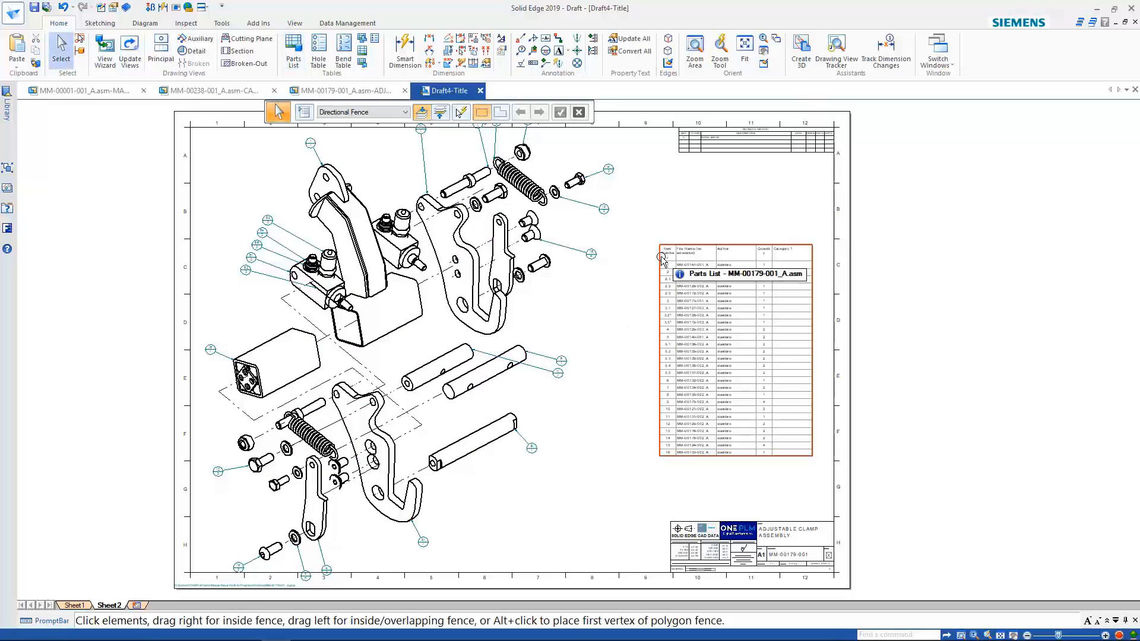
left_click(660, 257)
key("Delete")
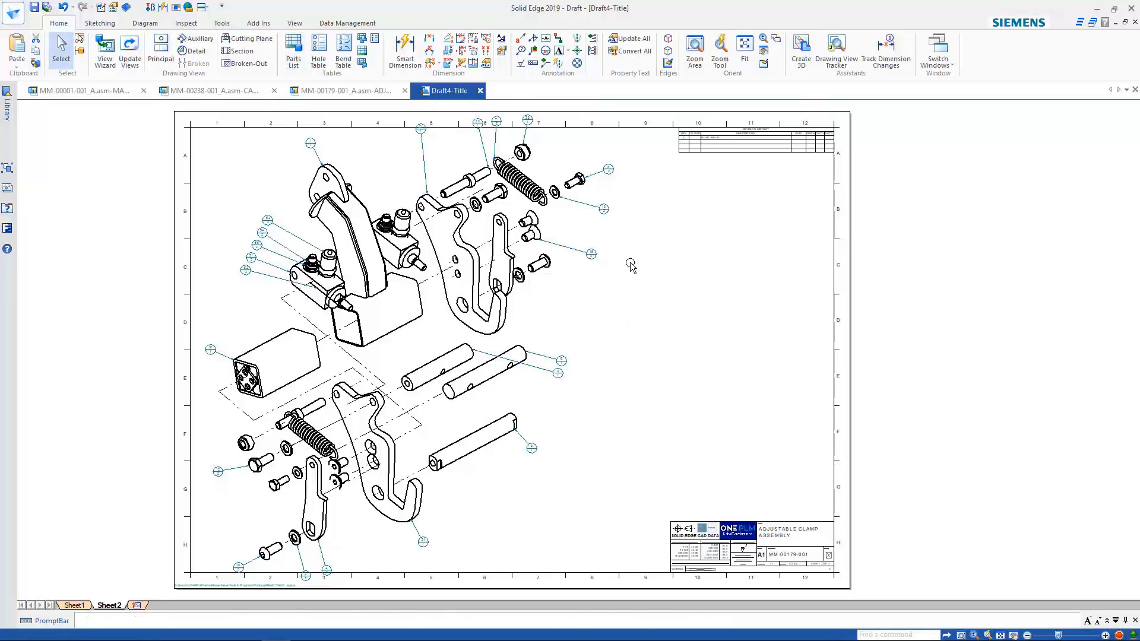
Set the exploded view's scale value to 0.8.
left_click(494, 223)
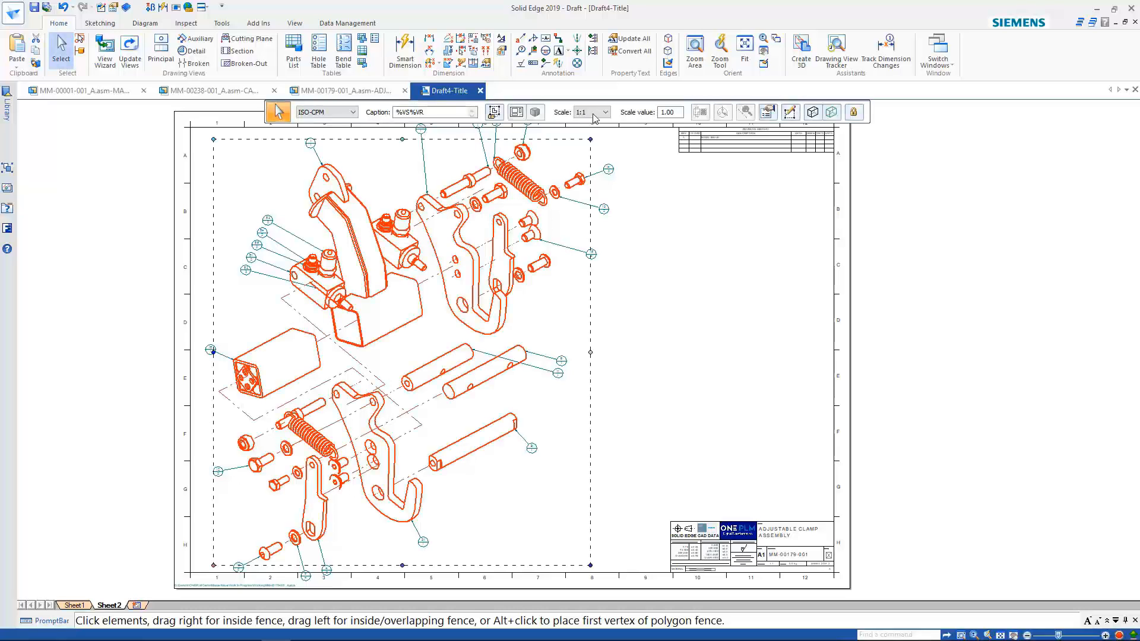
left_click_drag(677, 113, 649, 122)
type(".")
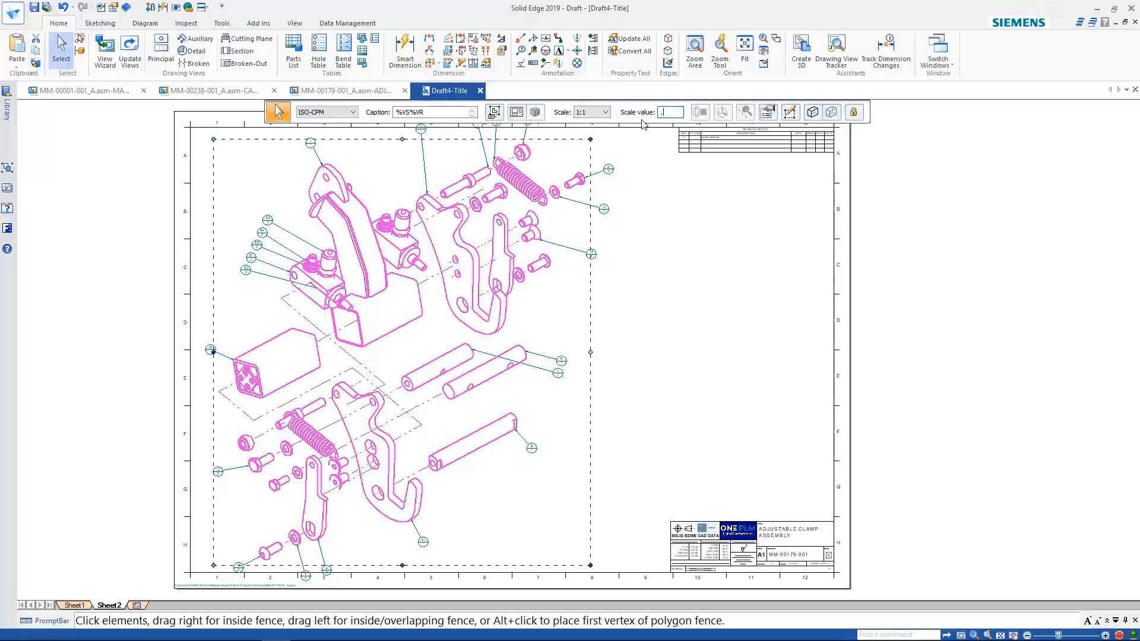
type("8")
key("Return")
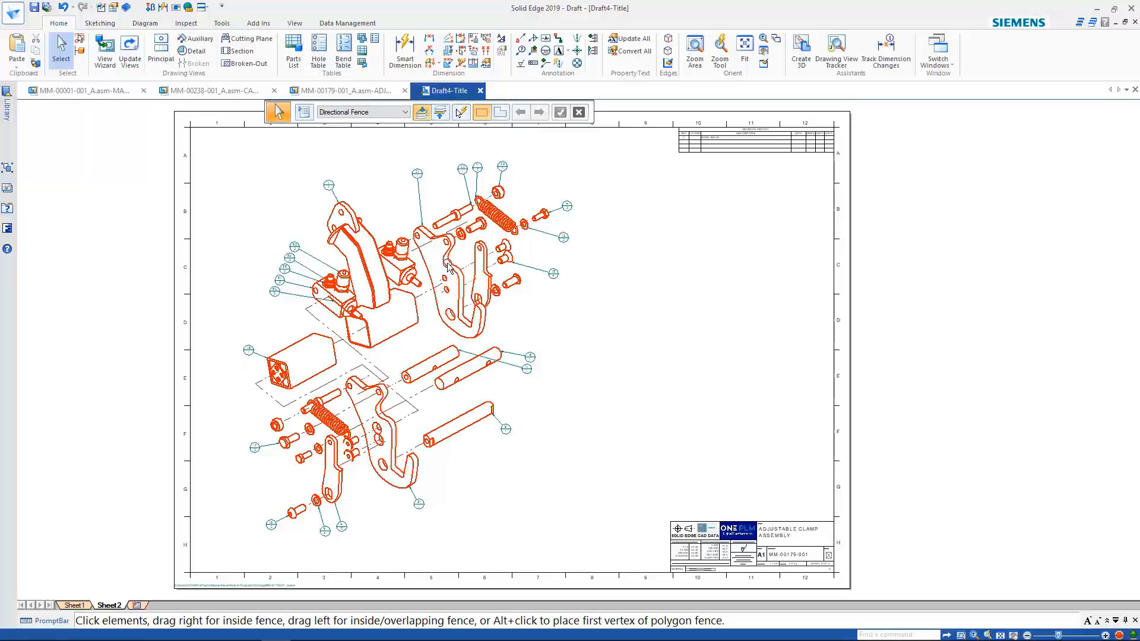
Display the exploded view on Sheet2 as Shaded with Edges and update it.
left_click(474, 269)
left_click(813, 114)
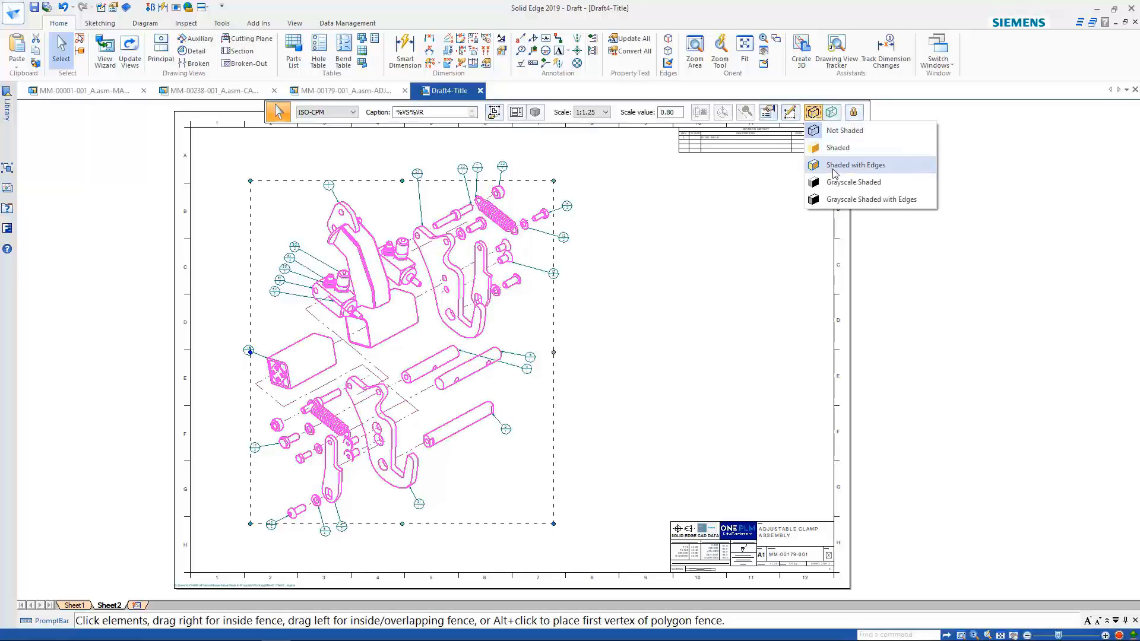
left_click(840, 170)
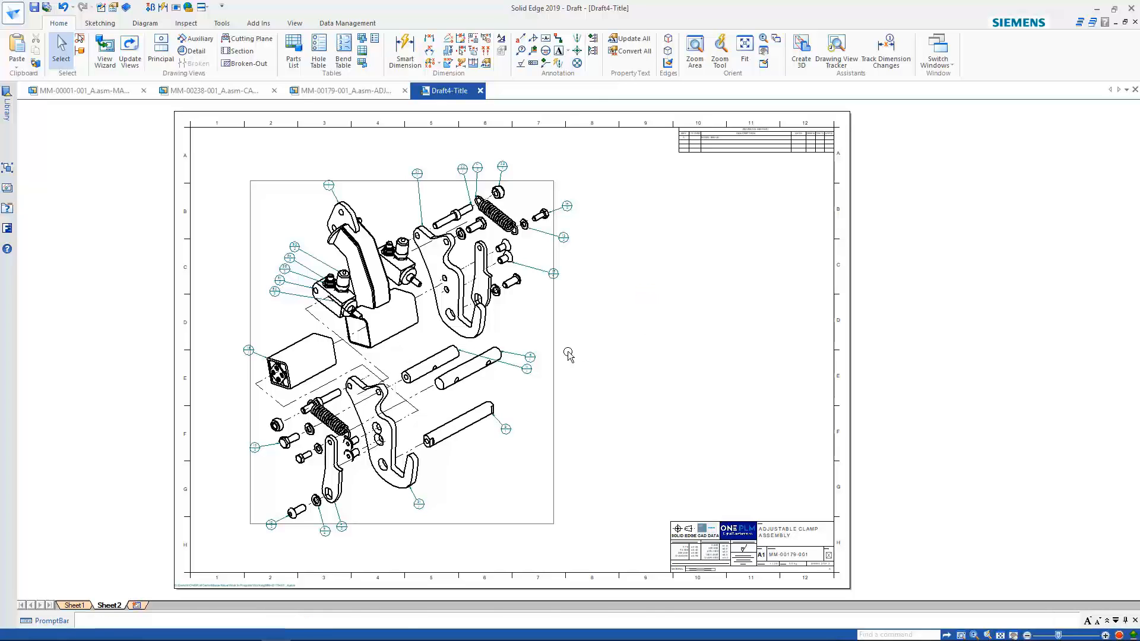
middle_click_drag(329, 364, 373, 356)
scroll(373, 356, "up", 5)
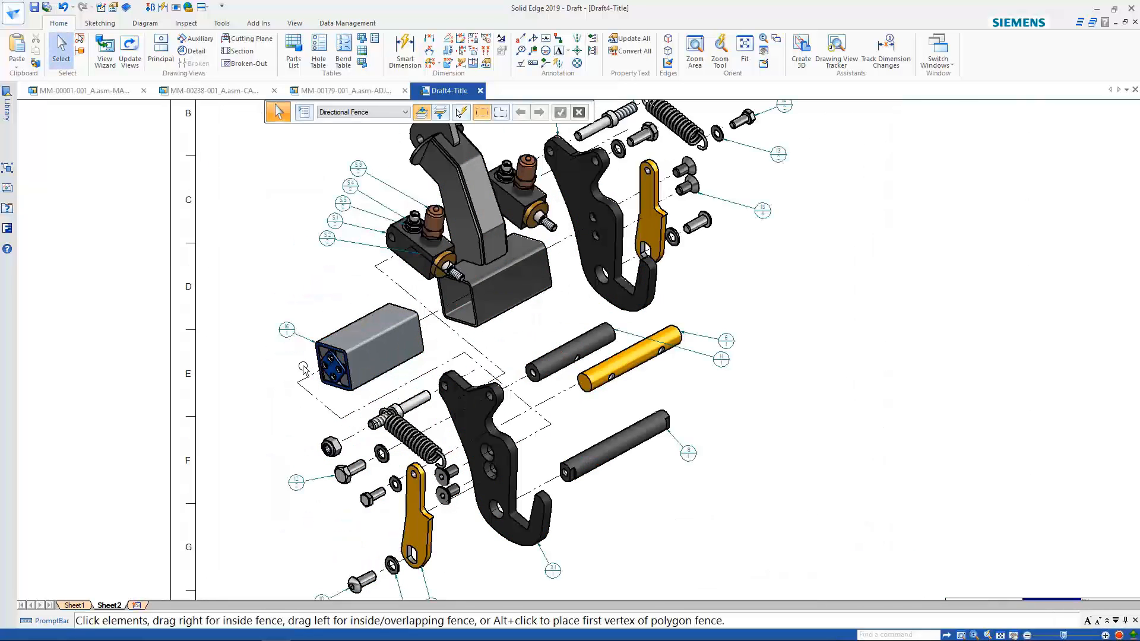
scroll(299, 375, "down", 5)
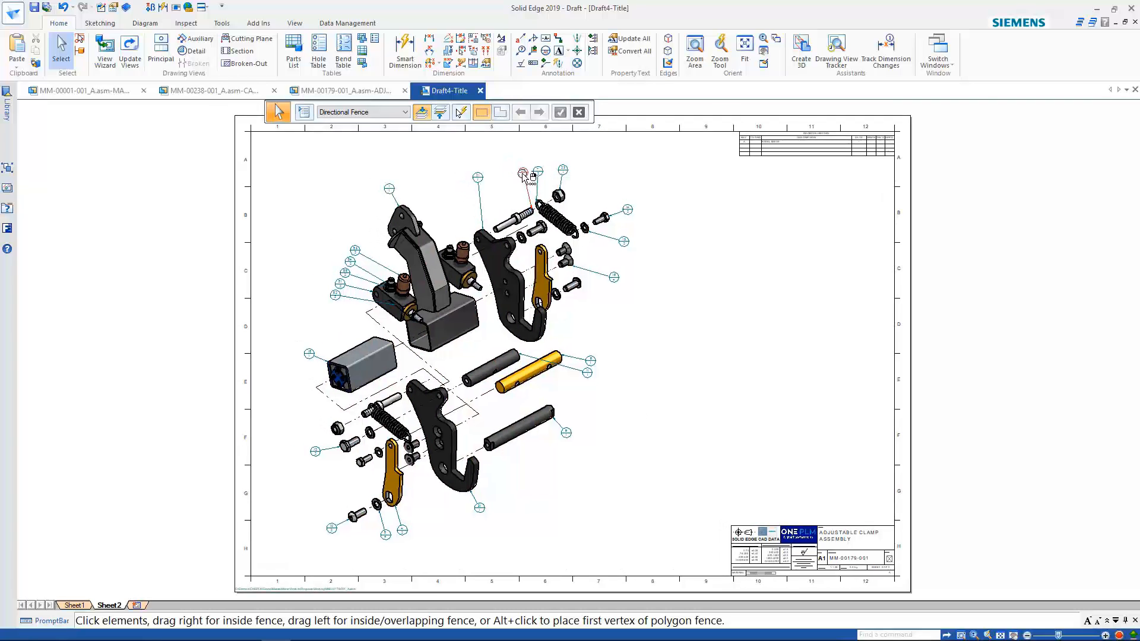
Set the item numbering order of the exploded view's balloons to Clockwise around their alignment shape.
left_click(498, 178)
right_click(498, 178)
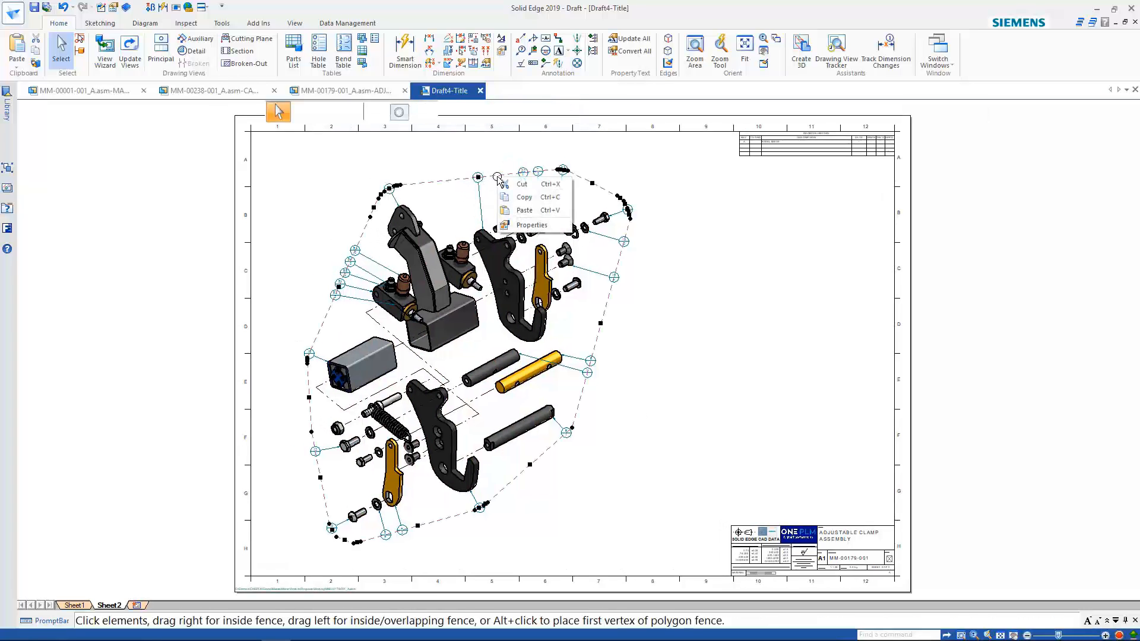
left_click(400, 114)
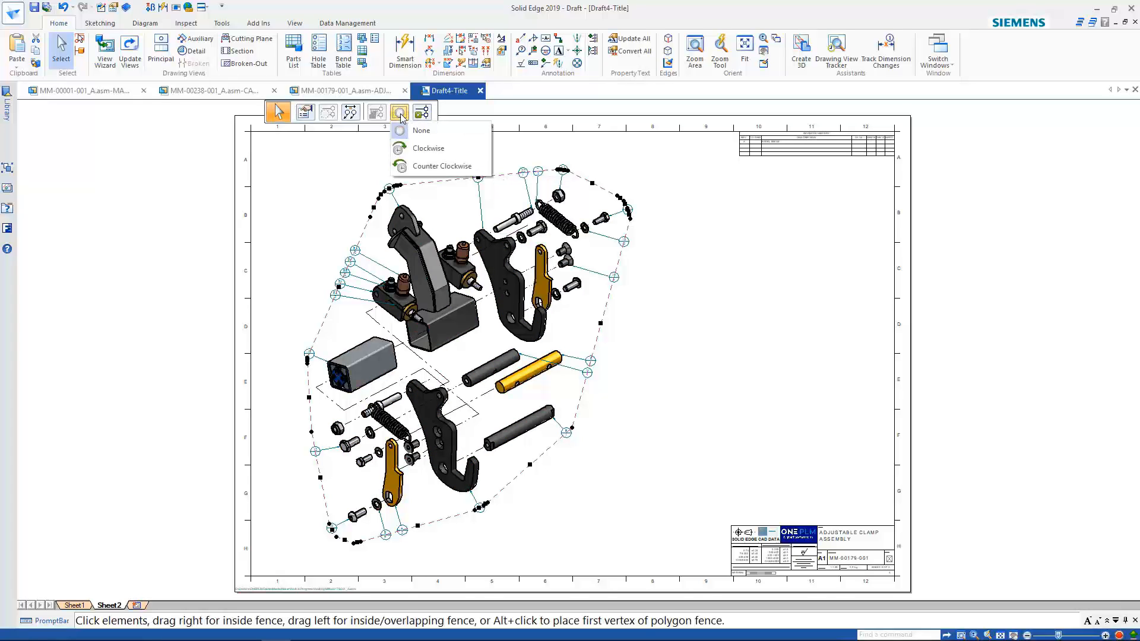
left_click(428, 148)
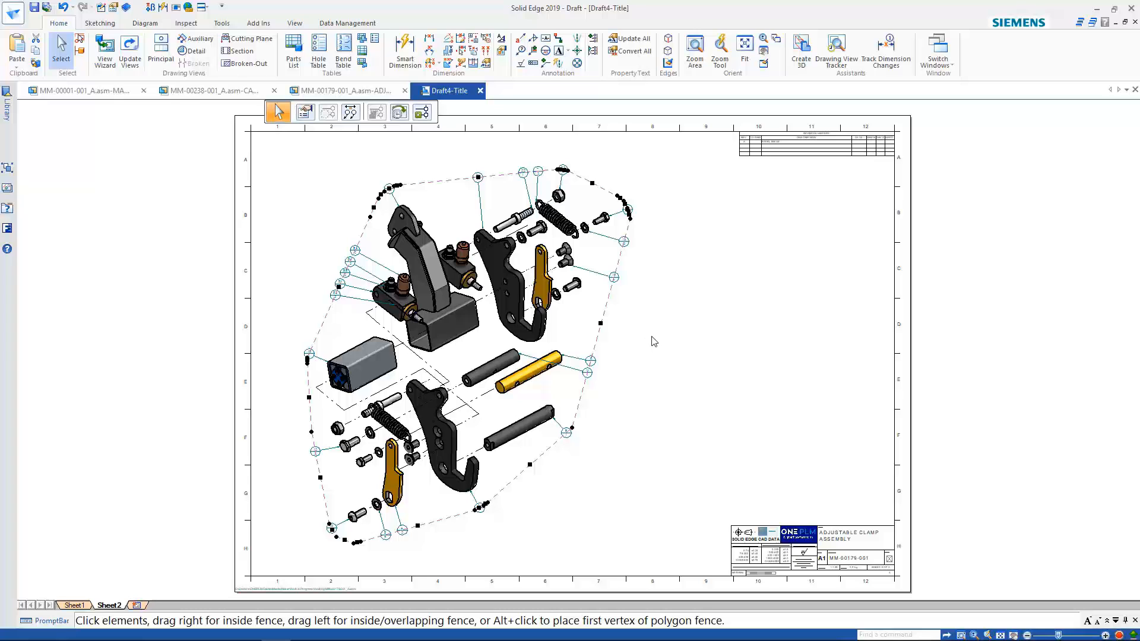
left_click(279, 112)
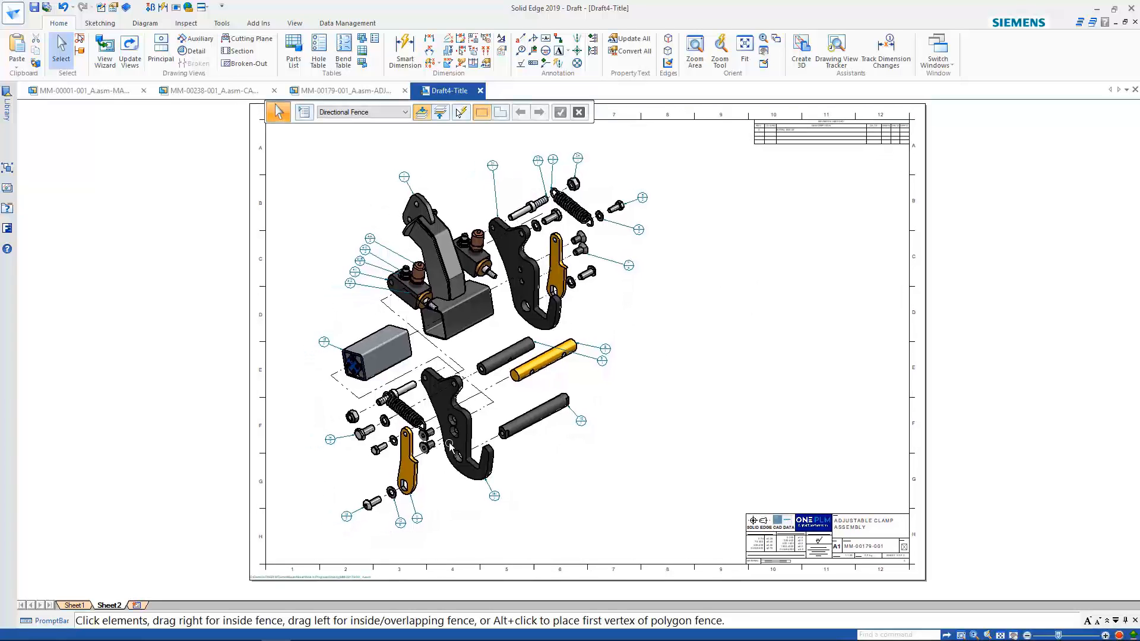
Compare the ballooned assembly view and parts list on Sheet1 with the exploded view on Sheet2, and check the parts list's copy options.
left_click(89, 606)
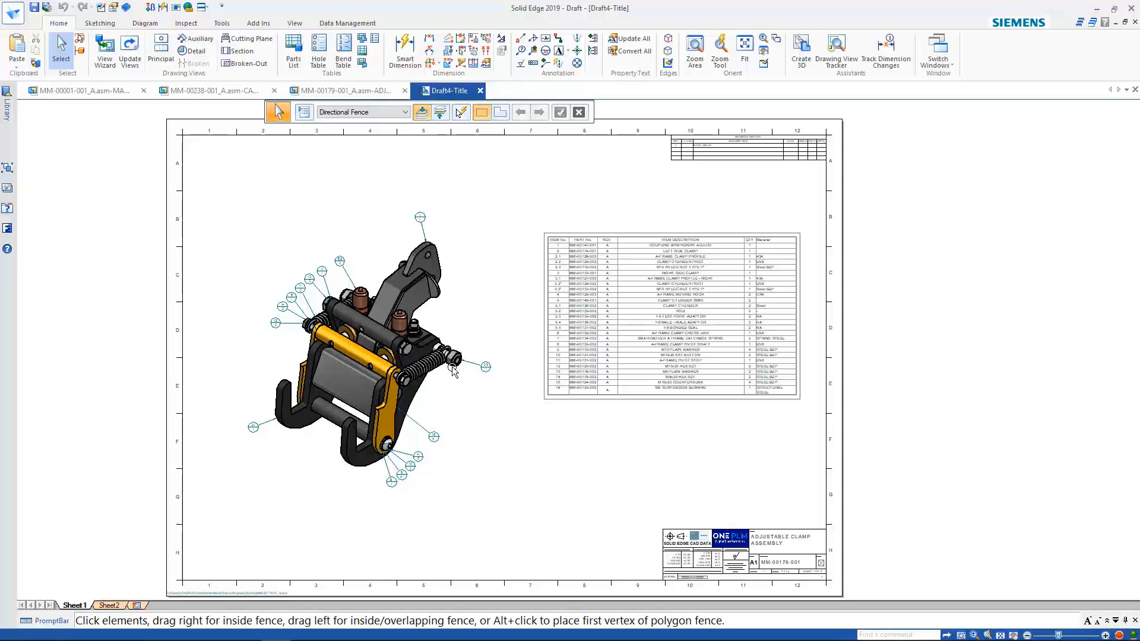
left_click(110, 606)
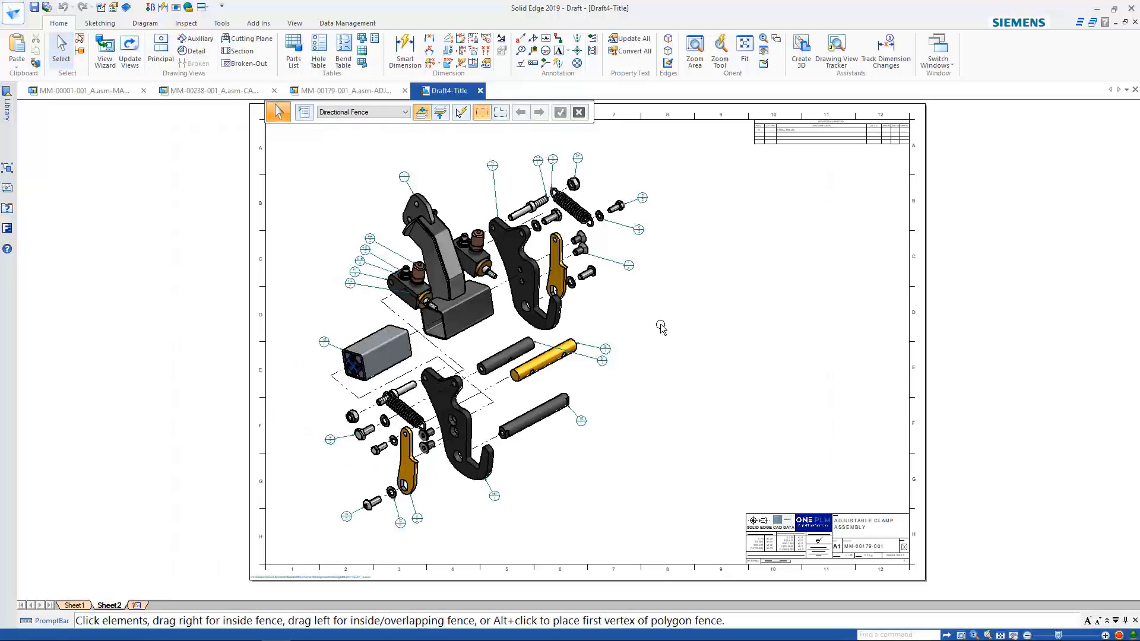
left_click(74, 606)
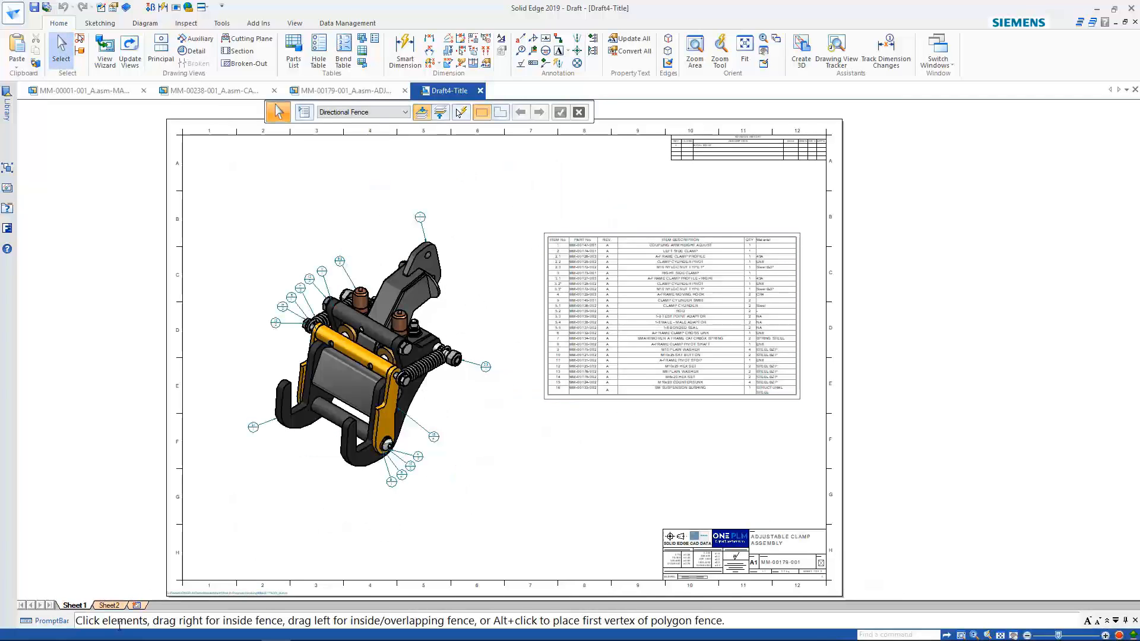
left_click(110, 606)
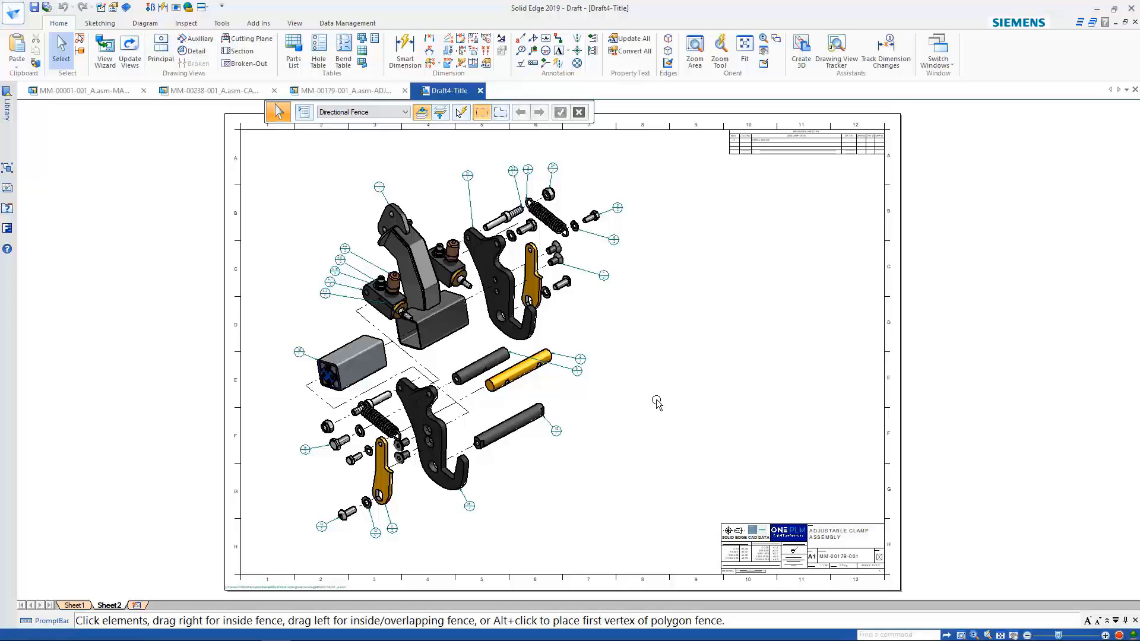
left_click(75, 606)
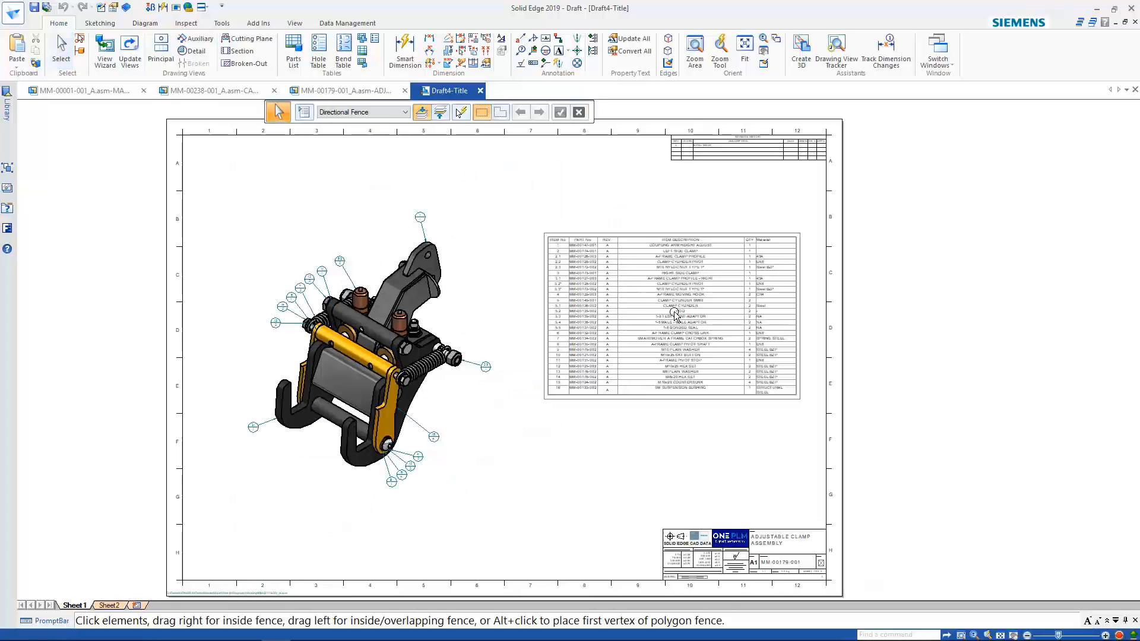
right_click(594, 299)
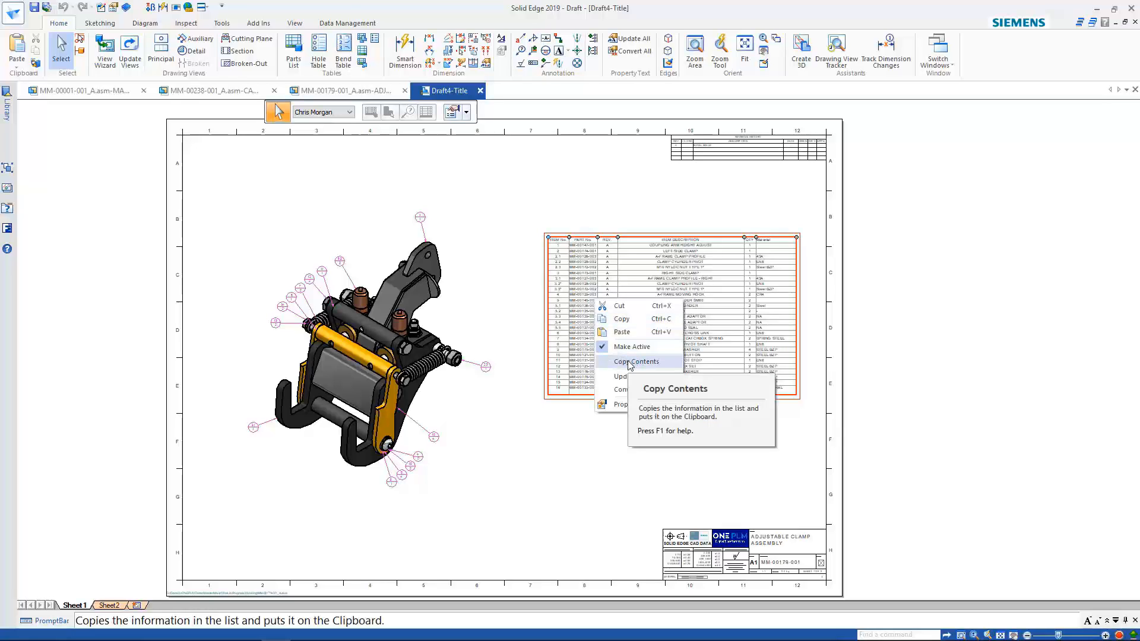
left_click(628, 460)
middle_click_drag(631, 442, 654, 428)
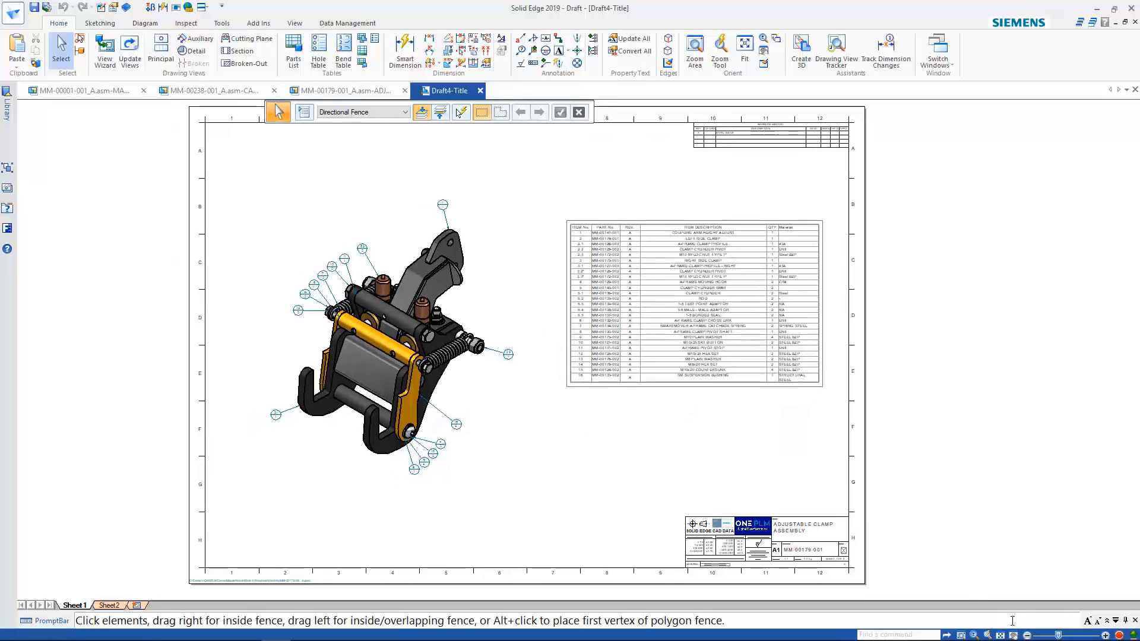
left_click(1001, 635)
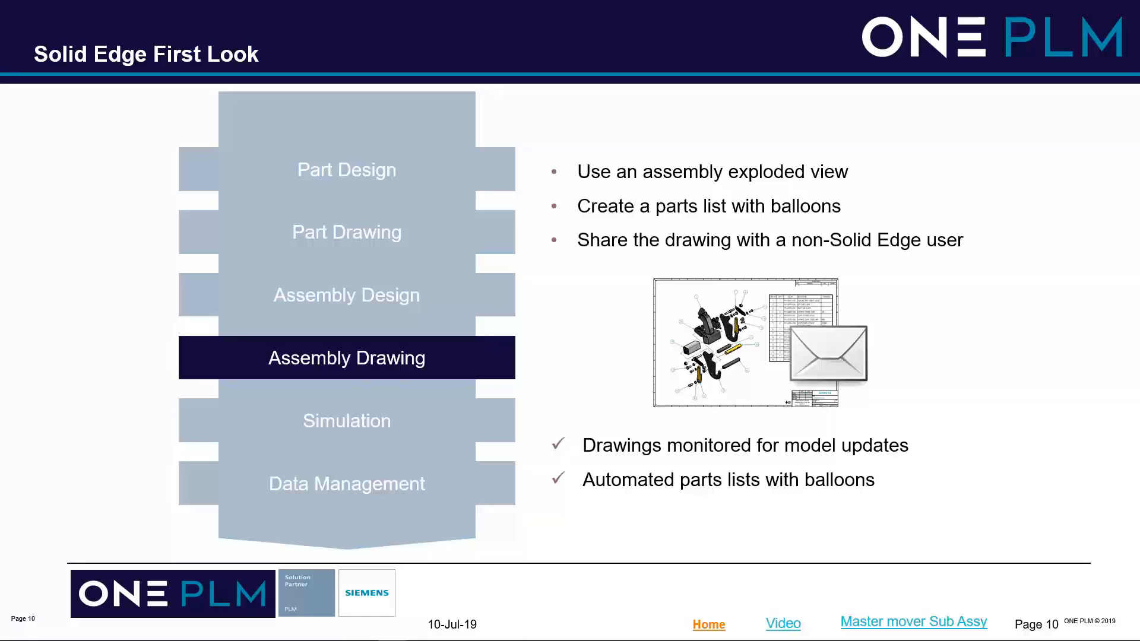
key("Right")
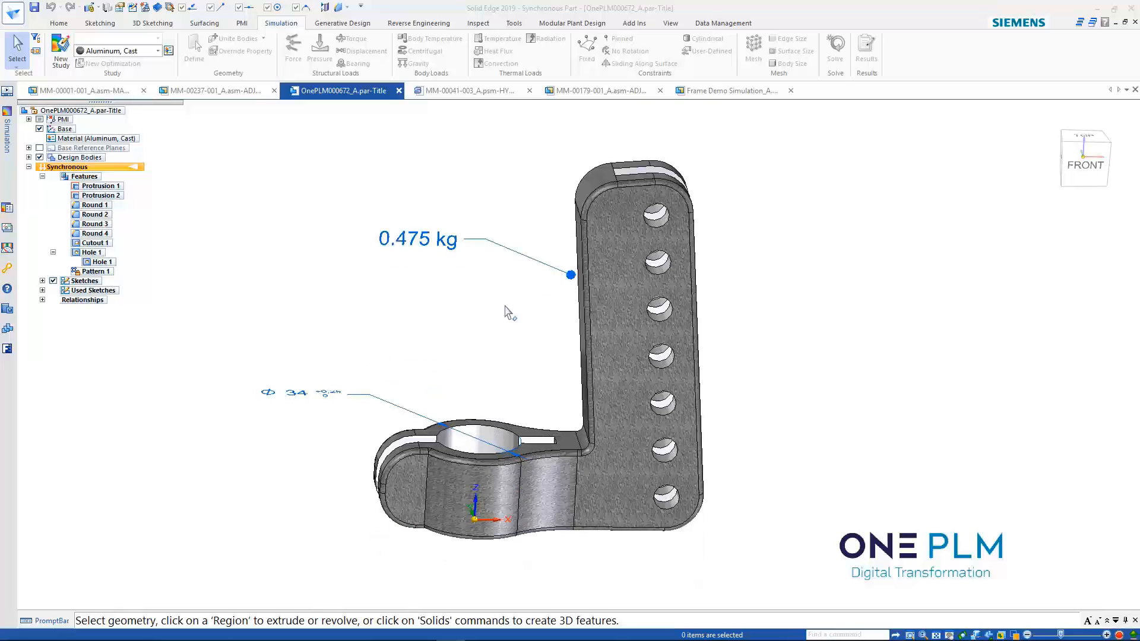
scroll(504, 309, "up", 2)
middle_click_drag(516, 302, 488, 365)
scroll(503, 308, "down", 2)
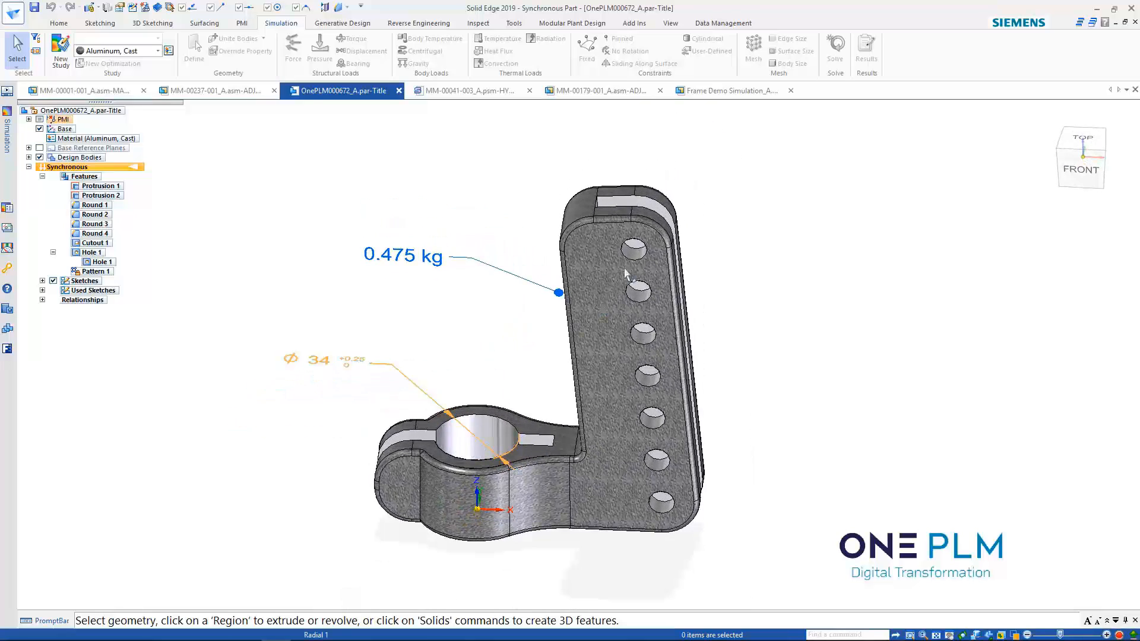
middle_click_drag(756, 271, 758, 102)
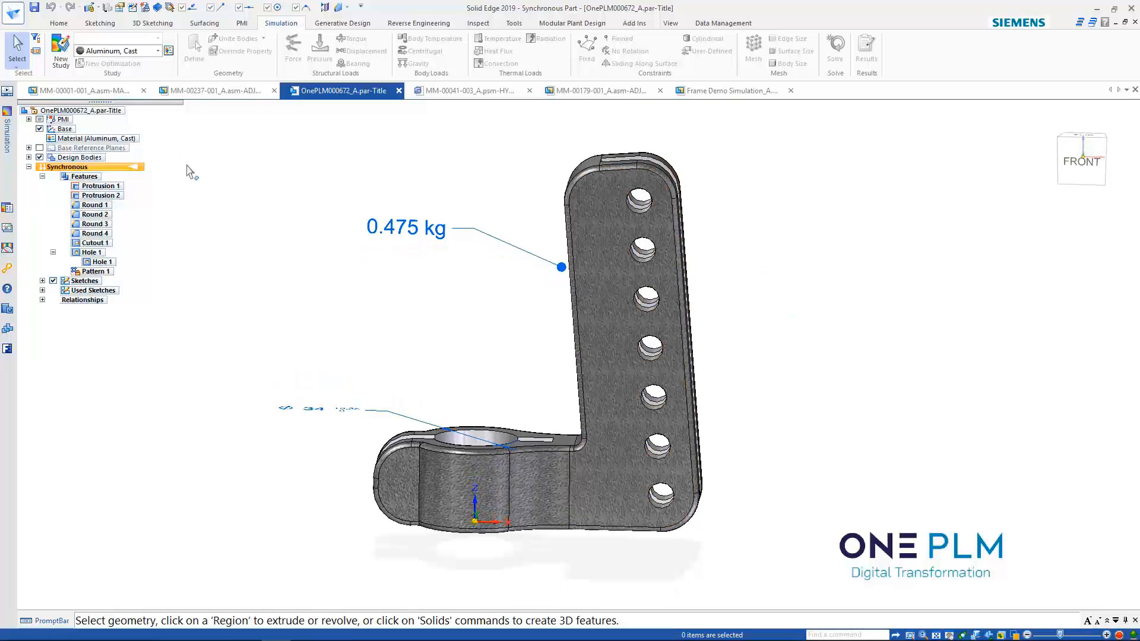
Create a Linear Static study with a Tetrahedral mesh and the geometry check set to Warning Only for the bracket part.
left_click(59, 61)
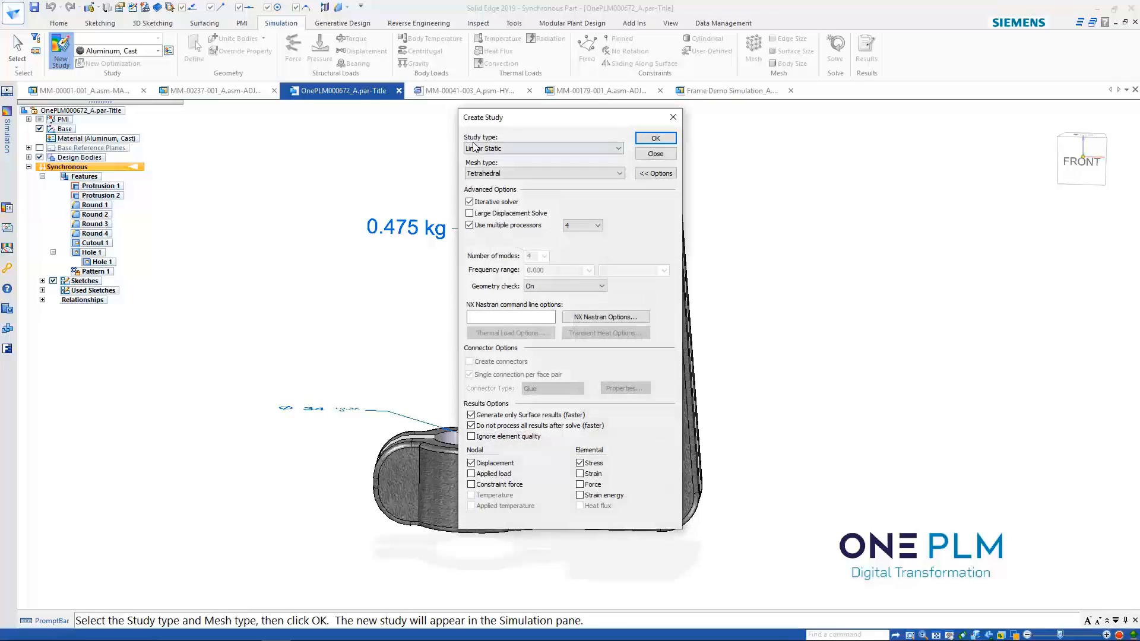
left_click(572, 286)
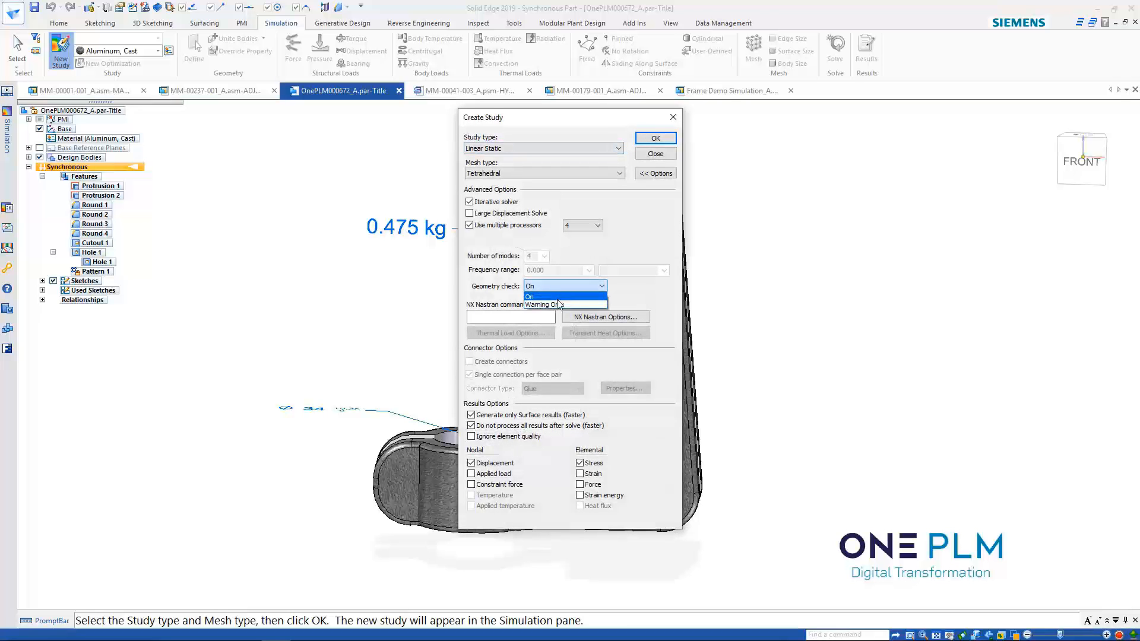
left_click(552, 308)
left_click(672, 138)
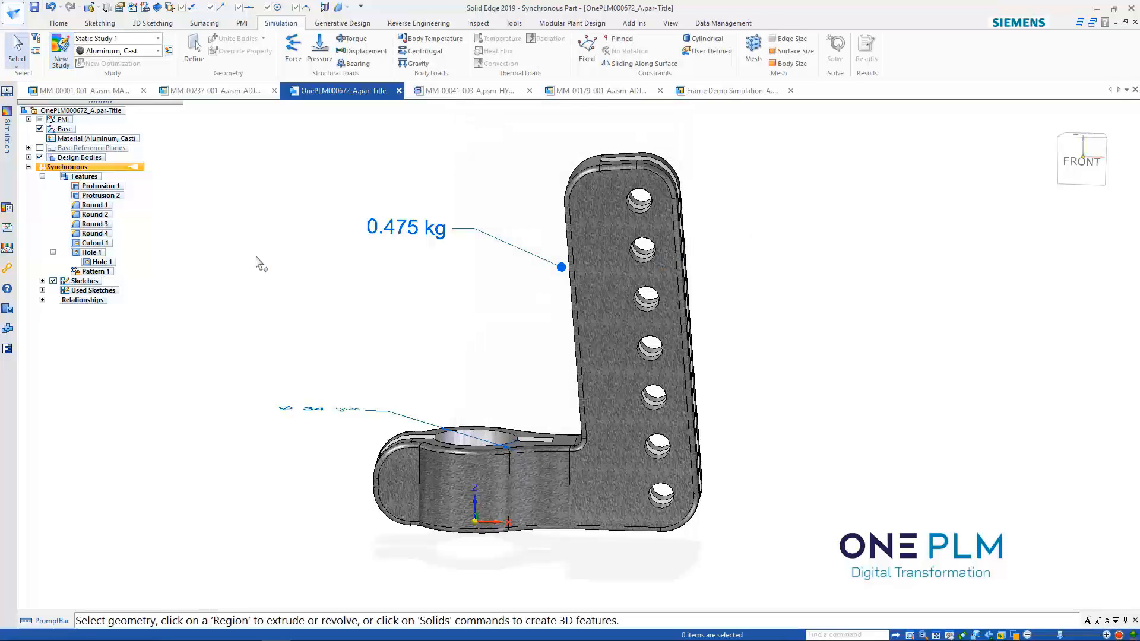
Apply Aluminum, 7075-T6 from the Presentation-Materials aluminium alloys to the bracket.
left_click(159, 52)
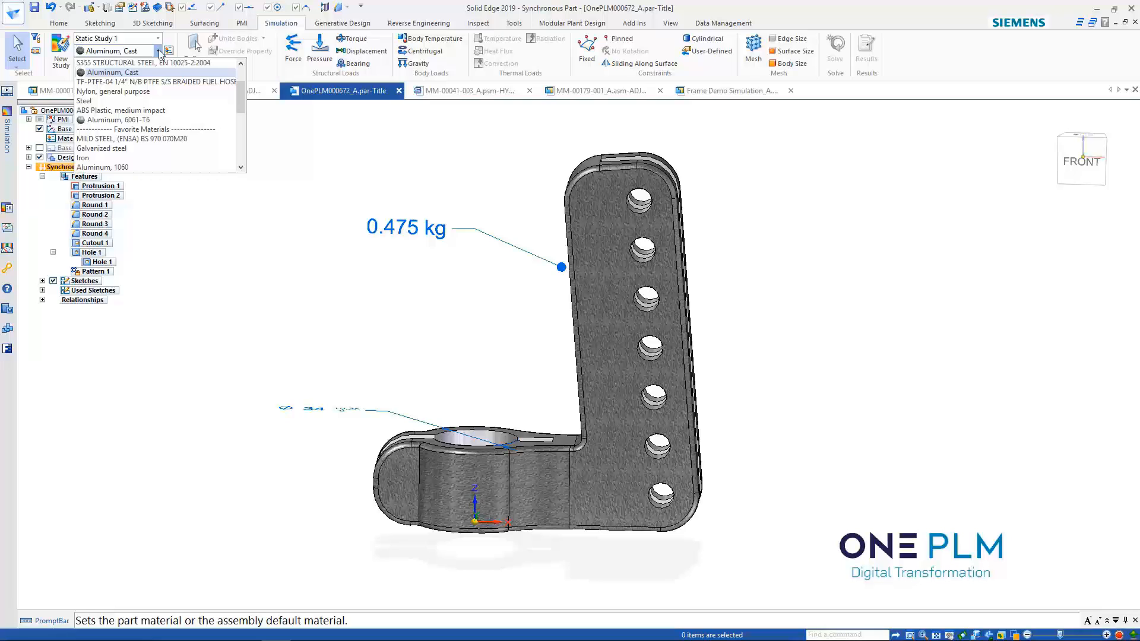
scroll(148, 160, "down", 10)
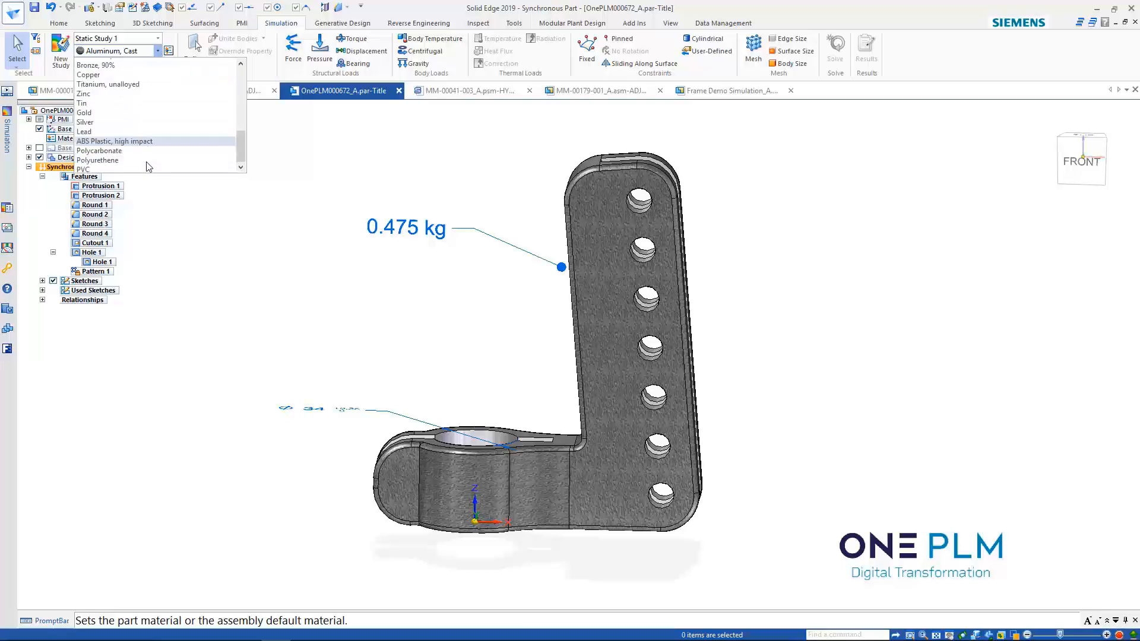
left_click(123, 167)
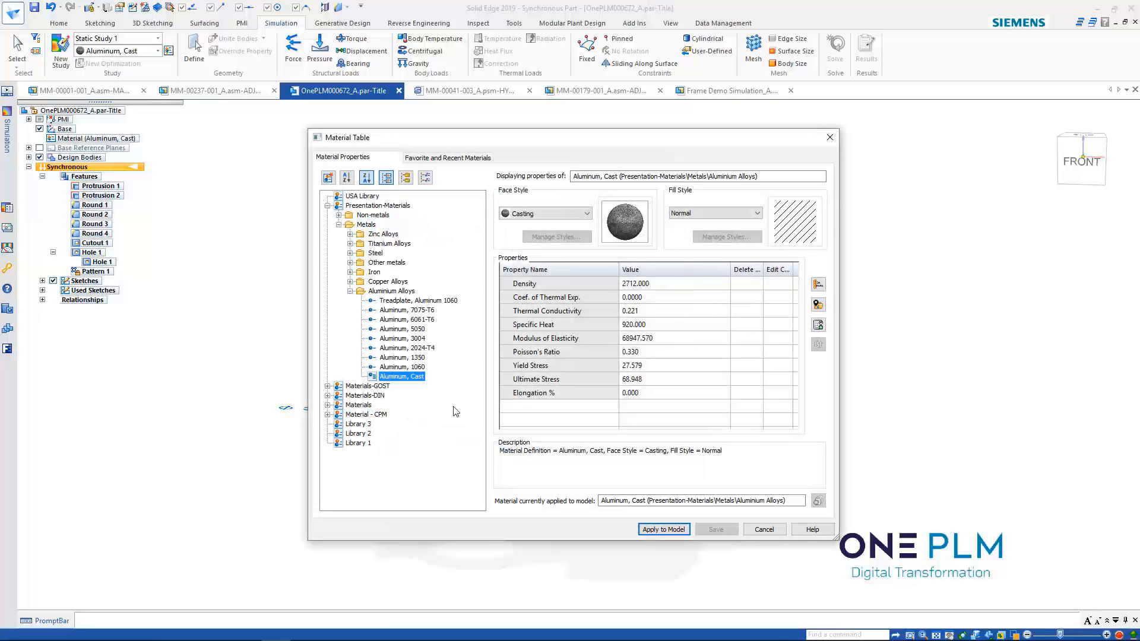
left_click(401, 310)
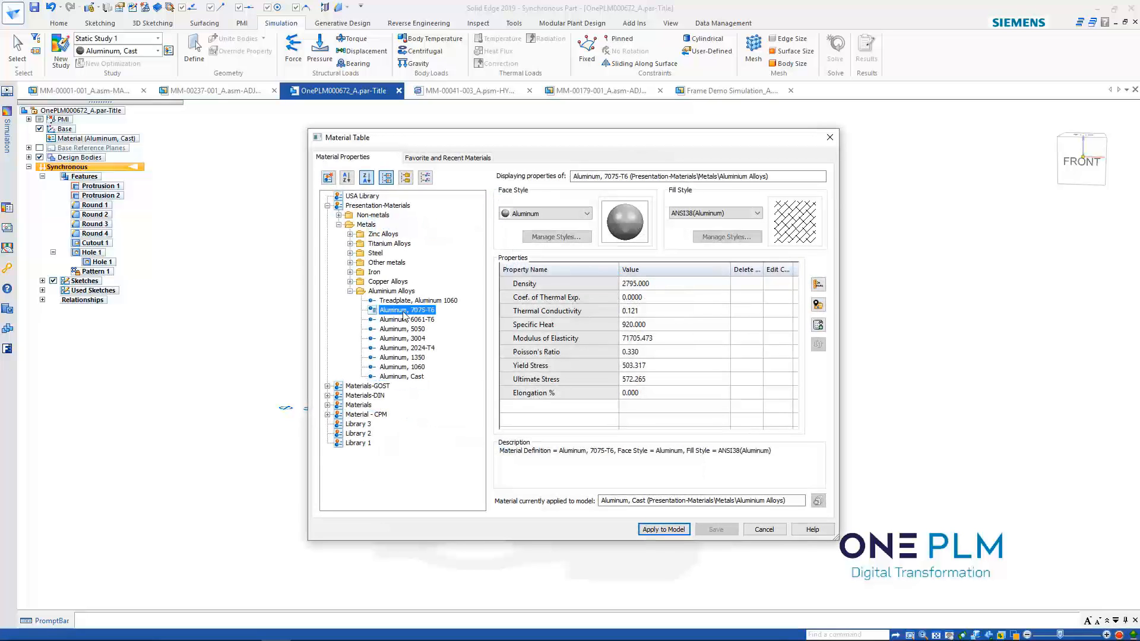
left_click(652, 530)
left_click(612, 368)
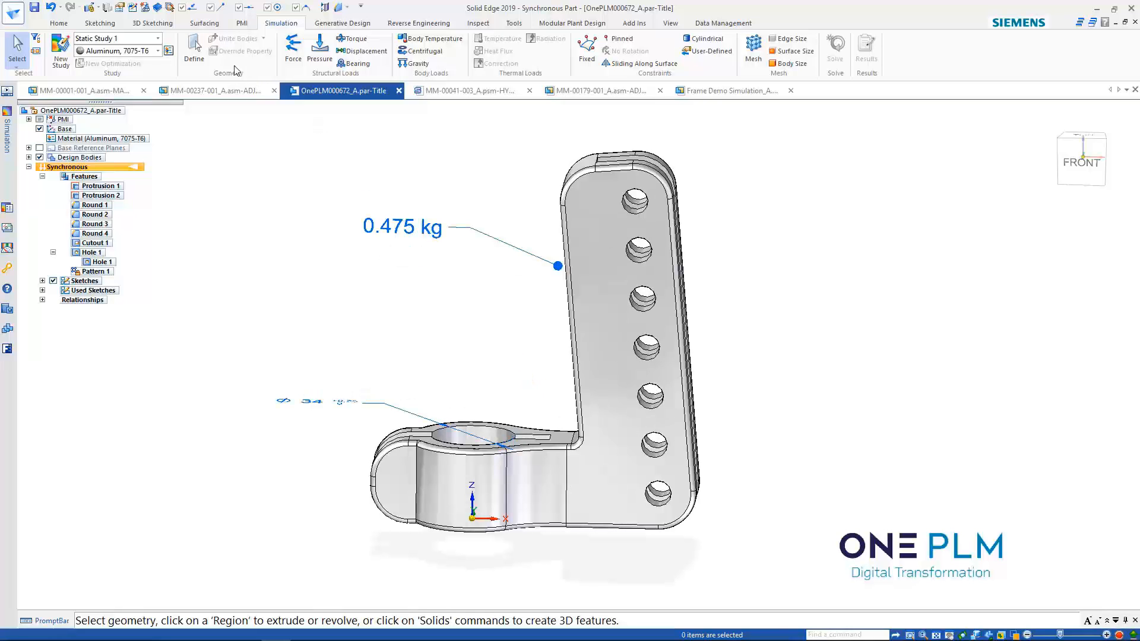
Include the bracket's design body in the study and select the first and third upright holes from the free end for a force load.
left_click(194, 51)
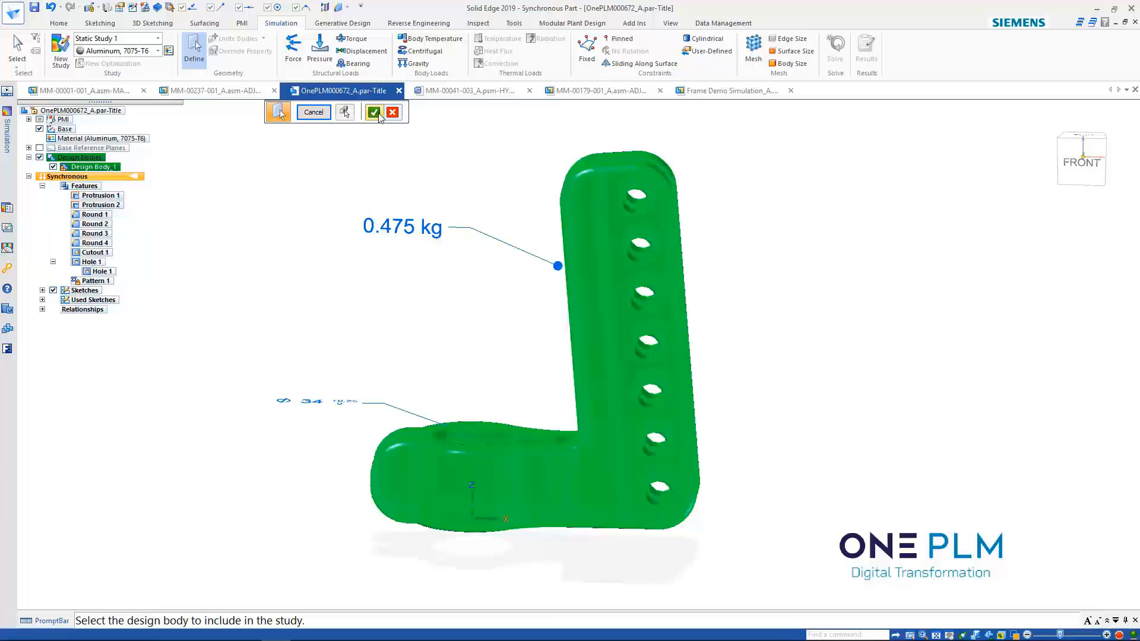
left_click(374, 112)
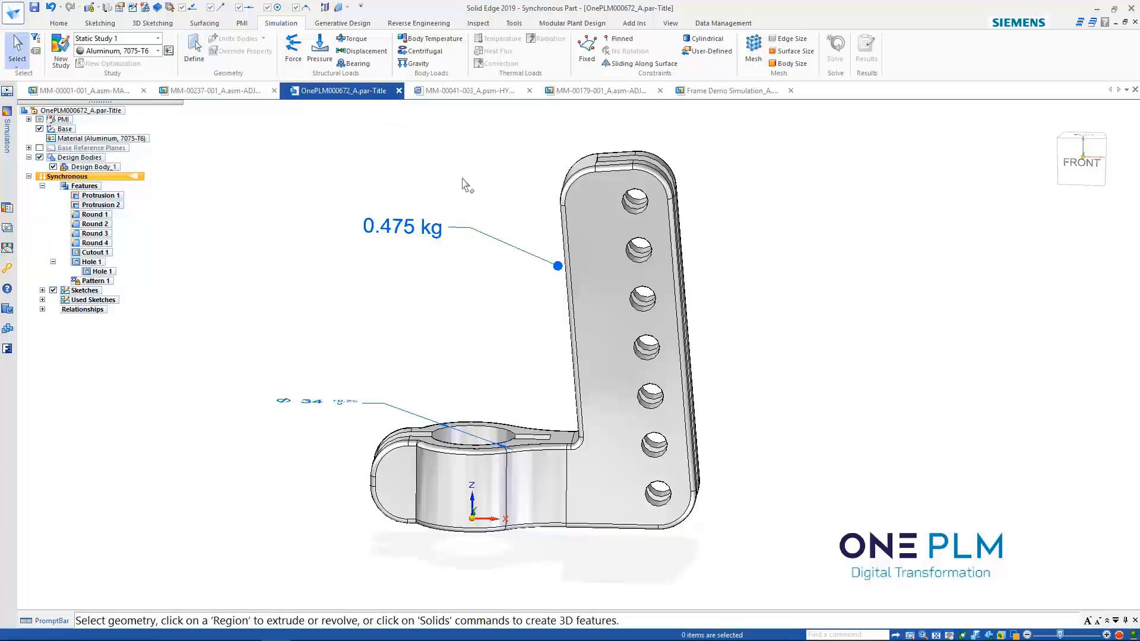
left_click(293, 49)
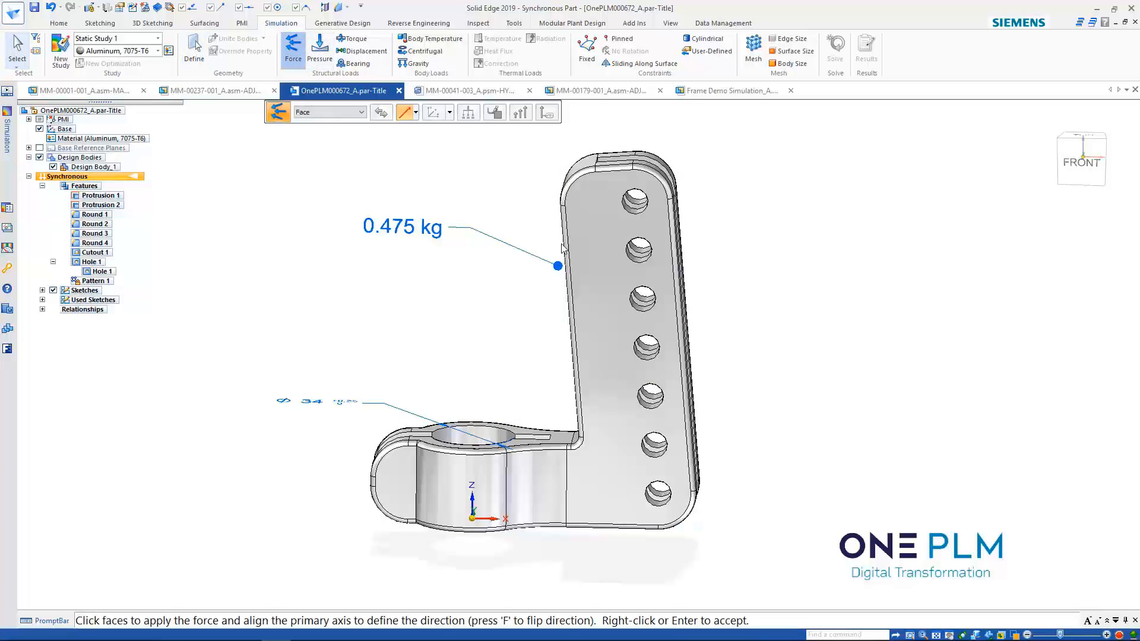
scroll(668, 190, "up", 4)
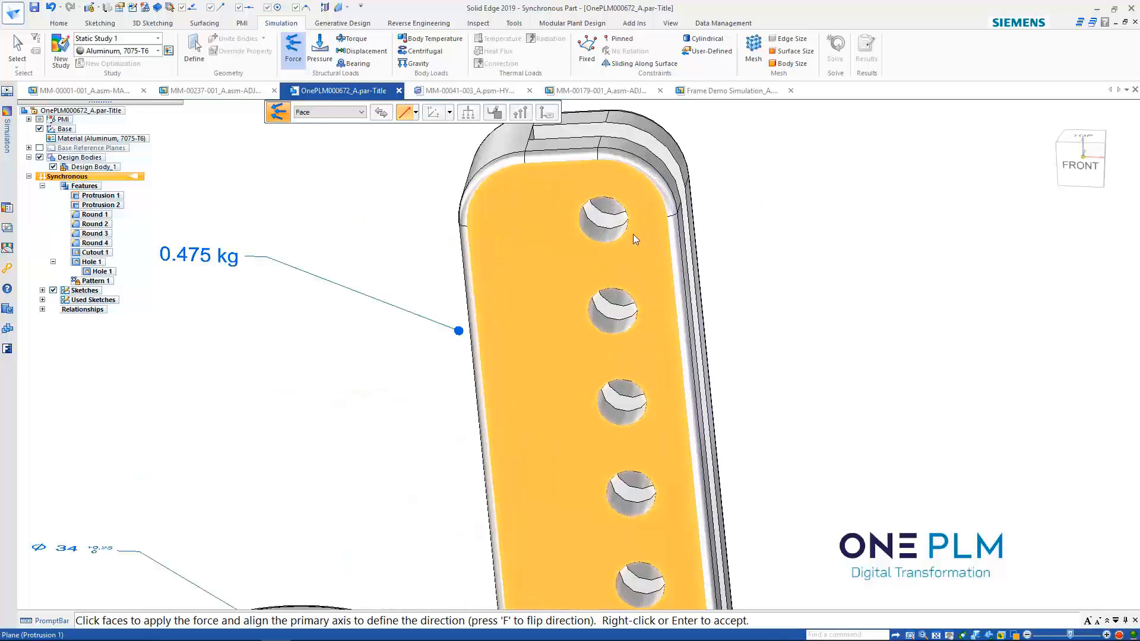
scroll(633, 234, "up", 2)
left_click(604, 237)
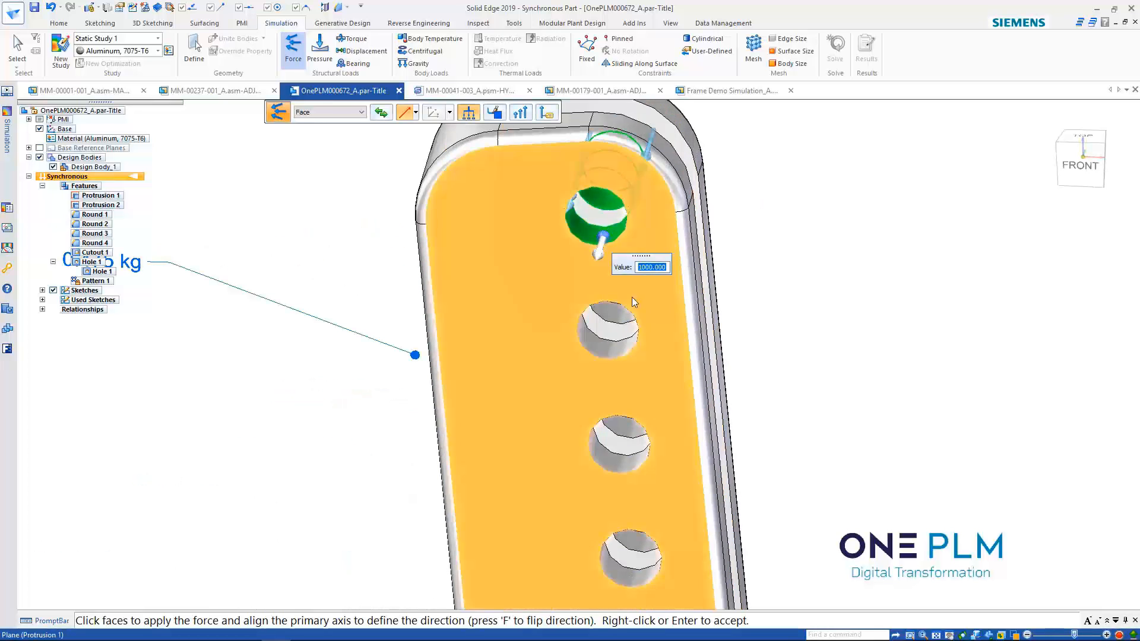
scroll(632, 297, "down", 1)
left_click(621, 433)
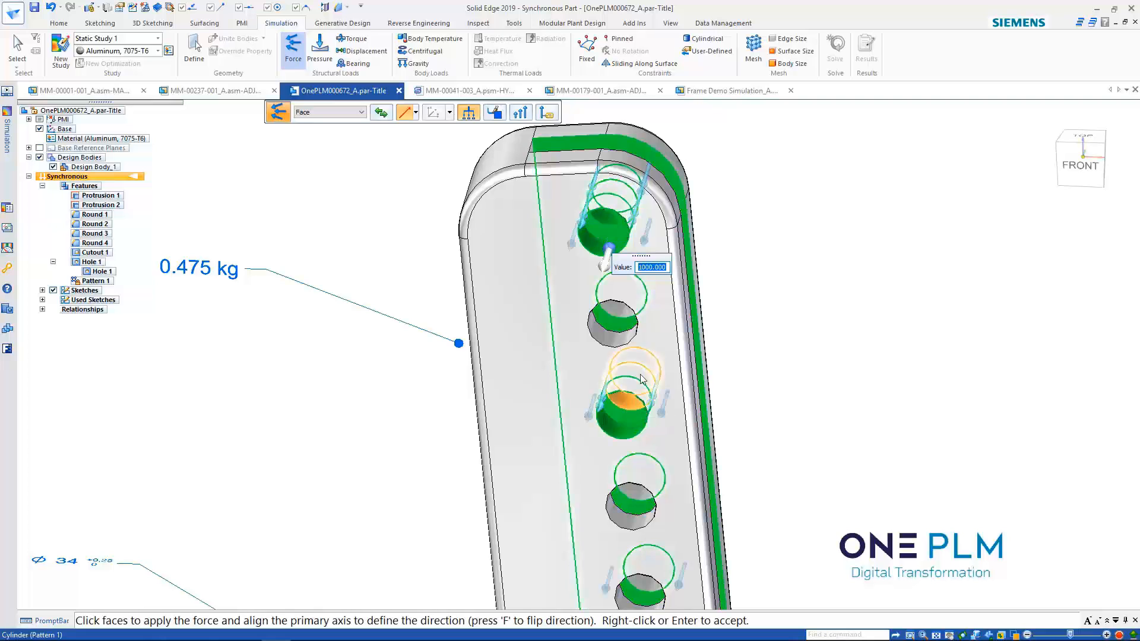
Redirect the force on the upright's holes horizontally along the positive X direction and set its value to 2000 N.
left_click(610, 248)
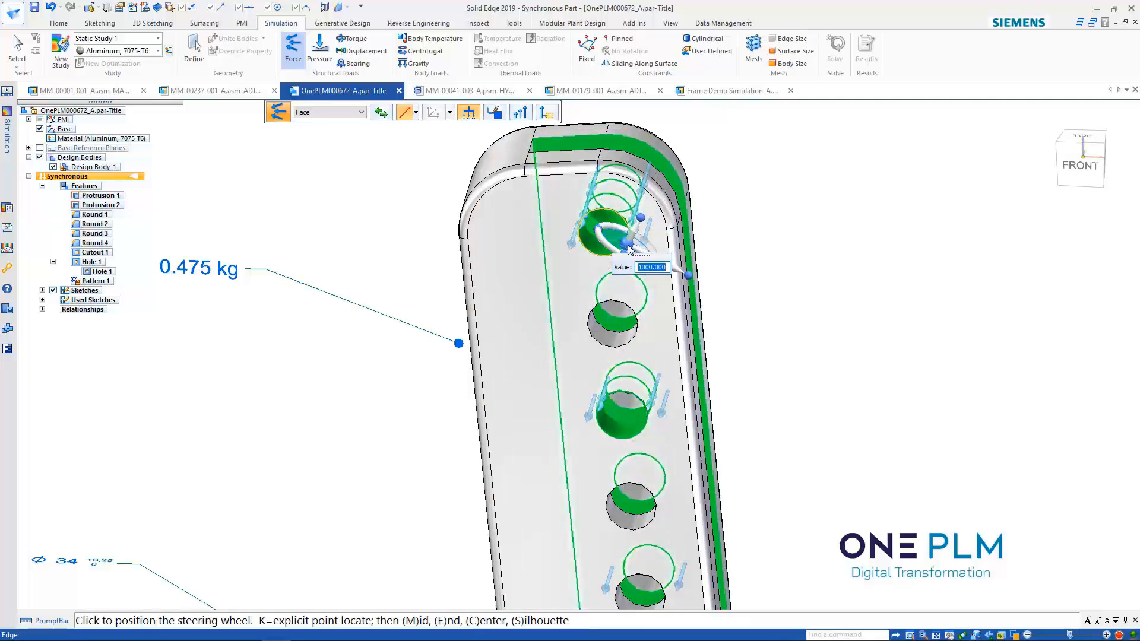
left_click(587, 248)
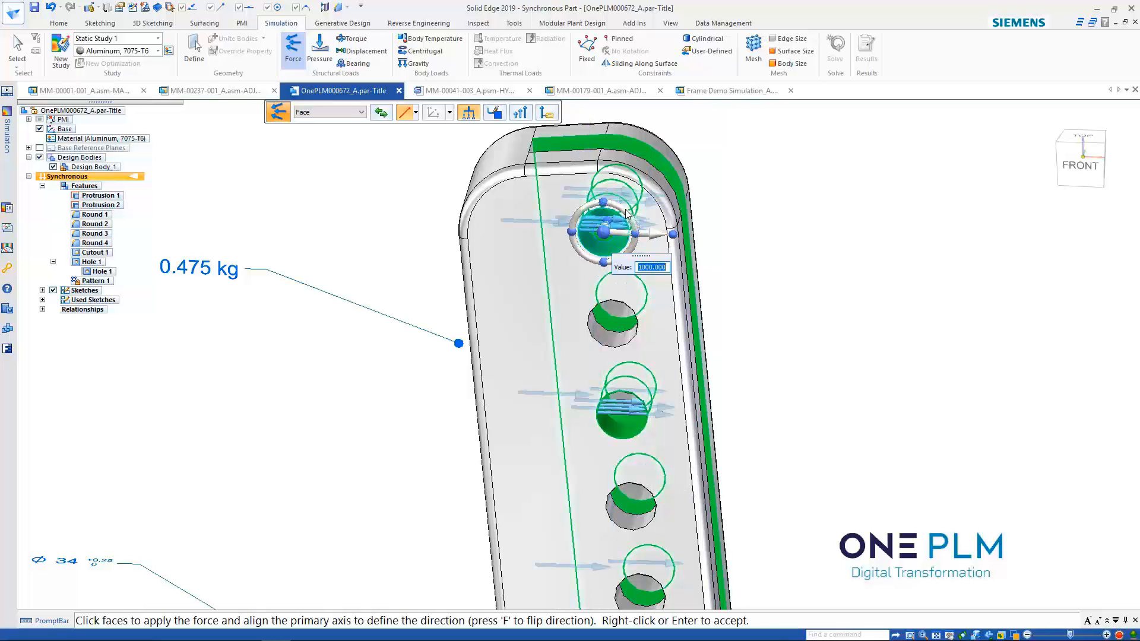
left_click(675, 242)
type("2000n")
key("Return")
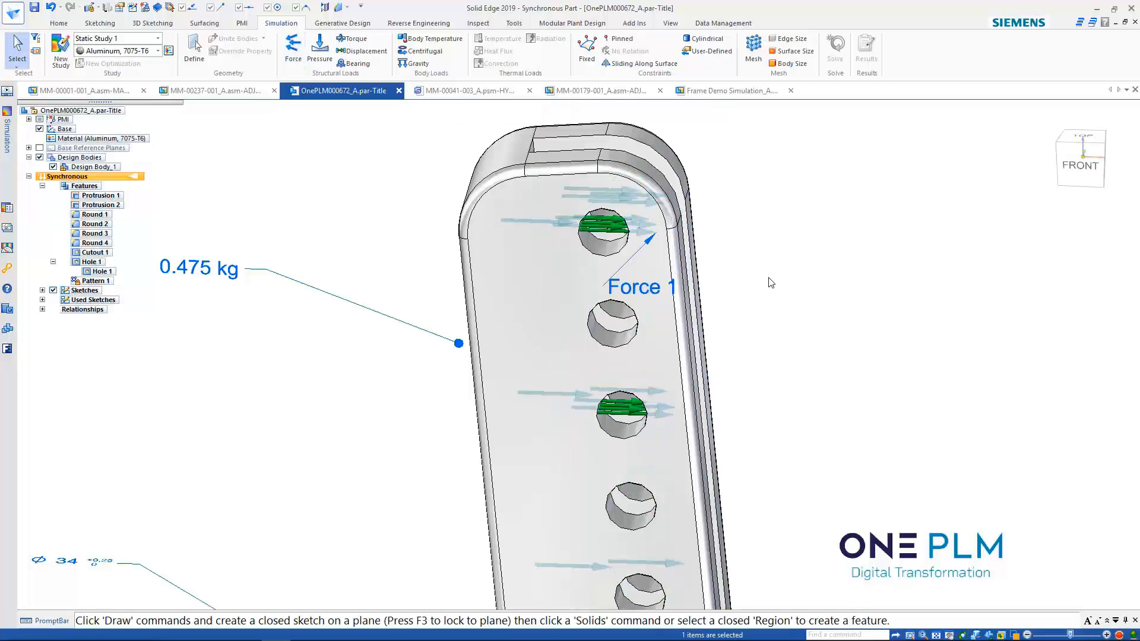
Apply a fixed constraint to the inner cylindrical face of the bracket's 34 mm clamp bore.
scroll(769, 283, "down", 3)
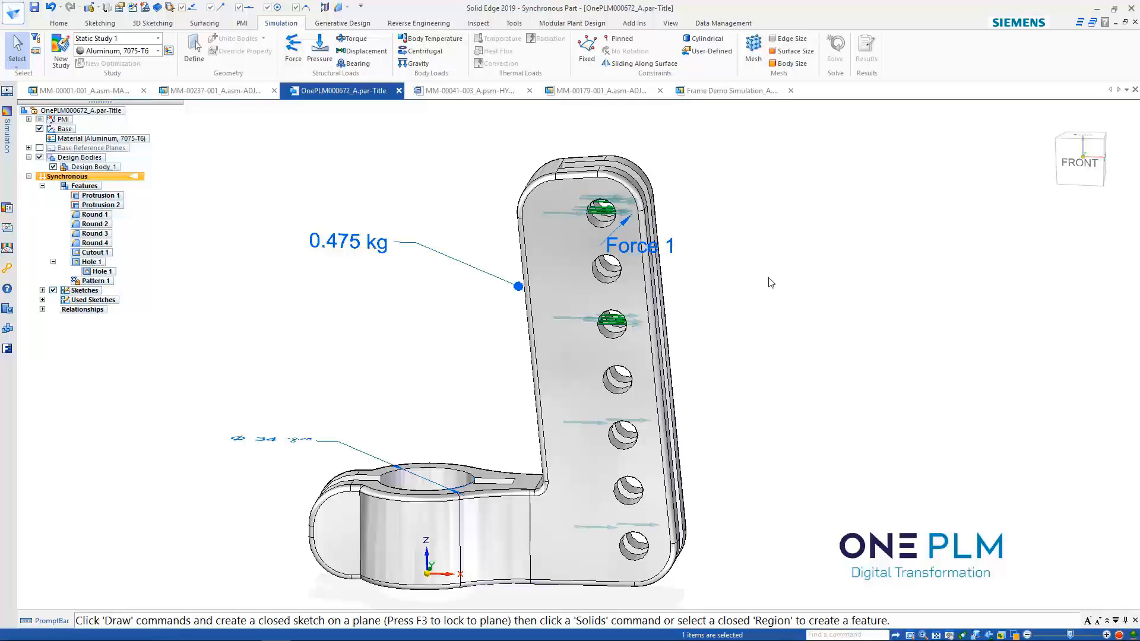
scroll(769, 283, "down", 1)
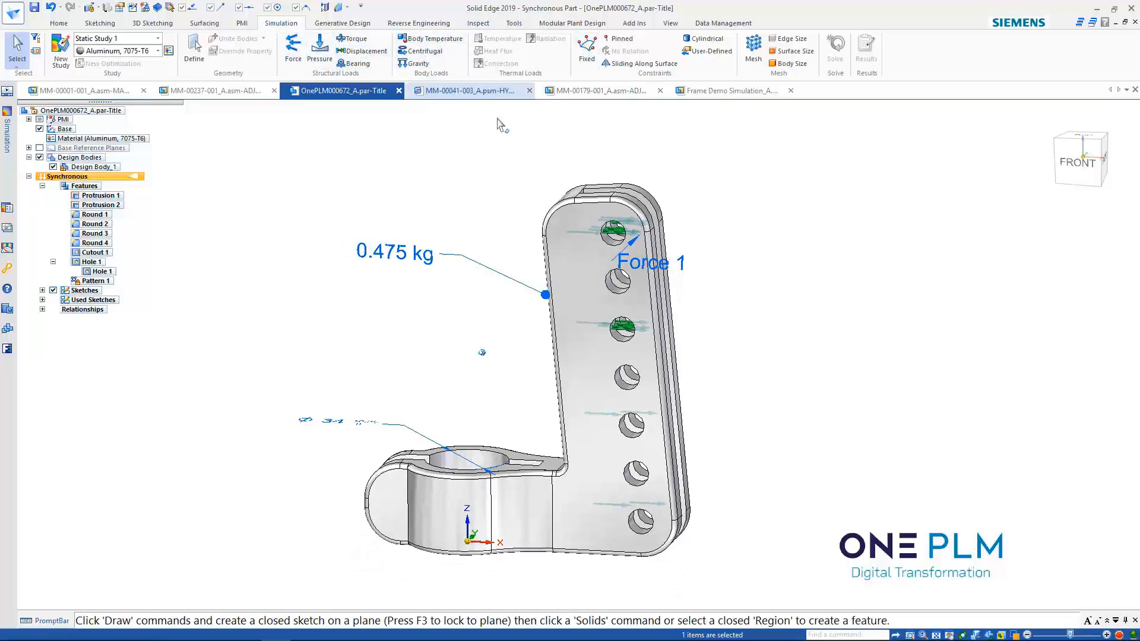
left_click(588, 50)
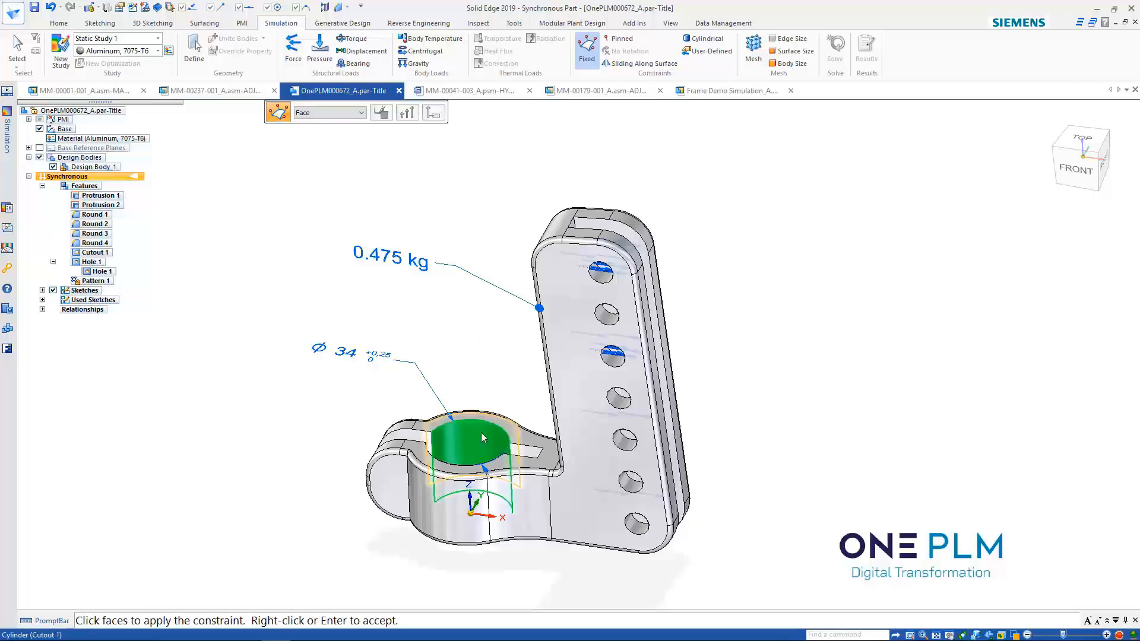
left_click(450, 433)
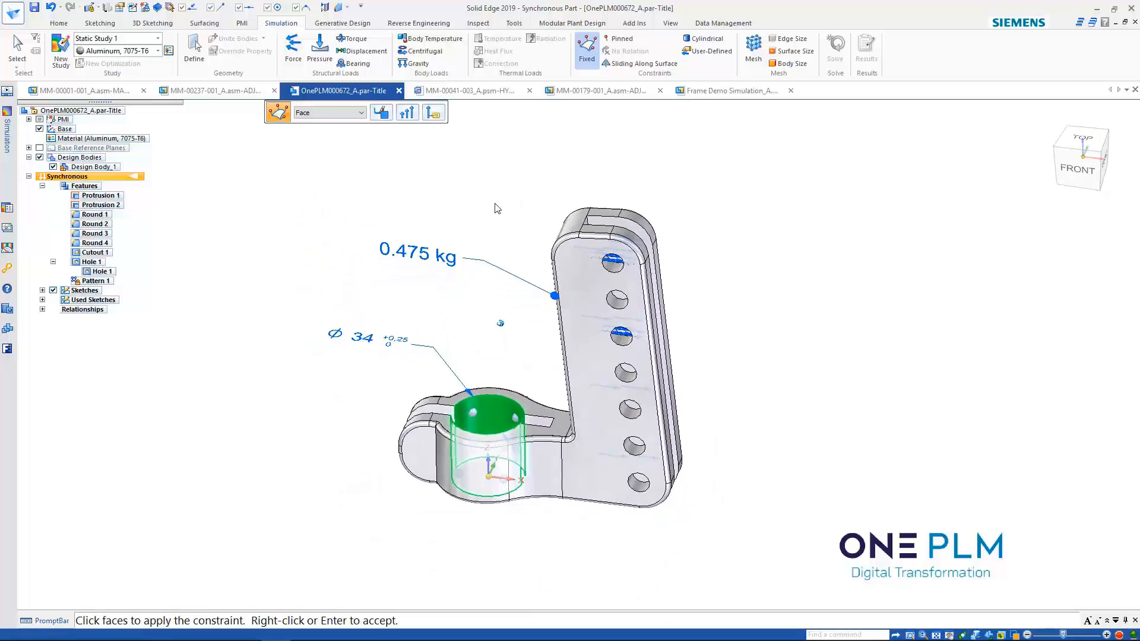
right_click(819, 258)
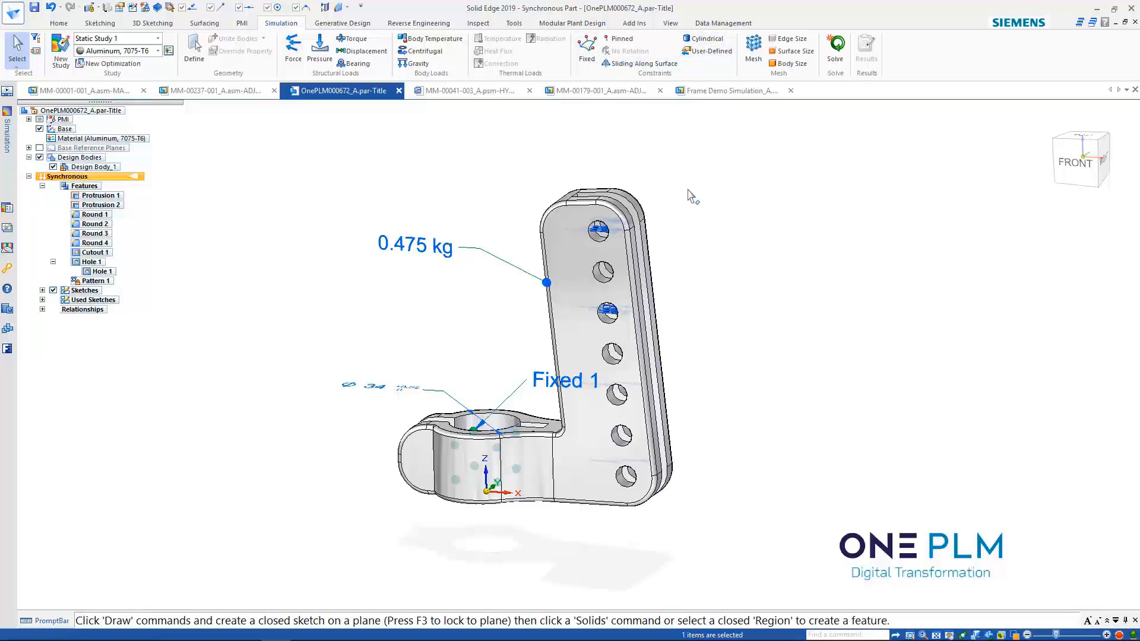
Solve the static study, show the maximum marker on the stress plot, and examine the inner corner between clamp and upright.
left_click(835, 48)
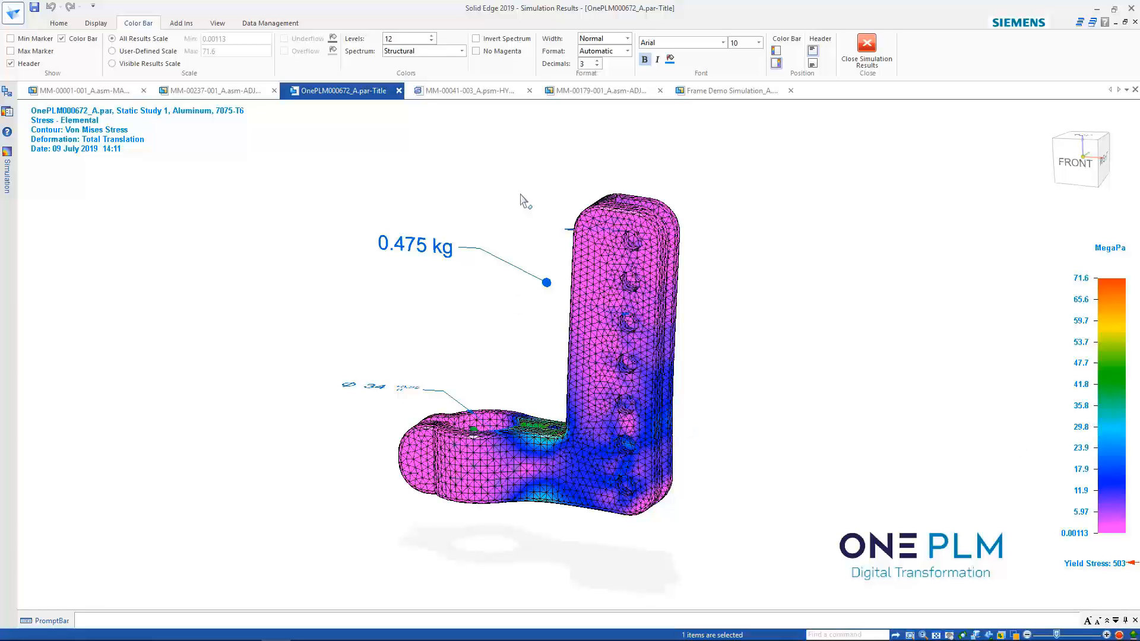
mouse_move(512, 348)
middle_mouse_down()
mouse_move(576, 341)
mouse_move(572, 361)
mouse_move(527, 344)
mouse_move(545, 331)
mouse_move(537, 342)
middle_mouse_up()
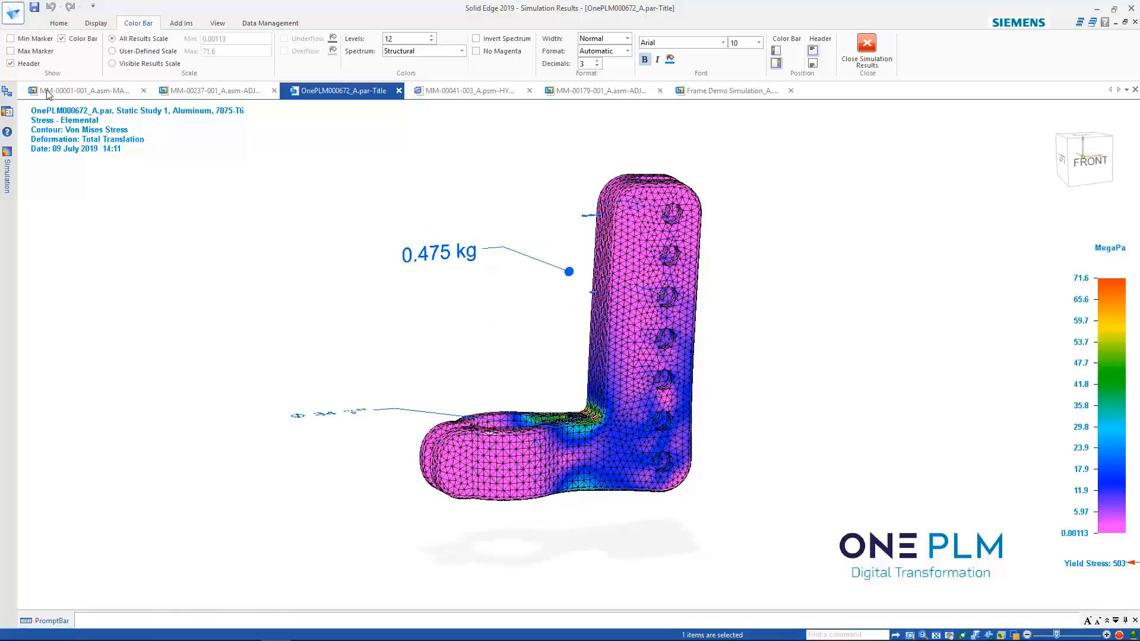
left_click(32, 53)
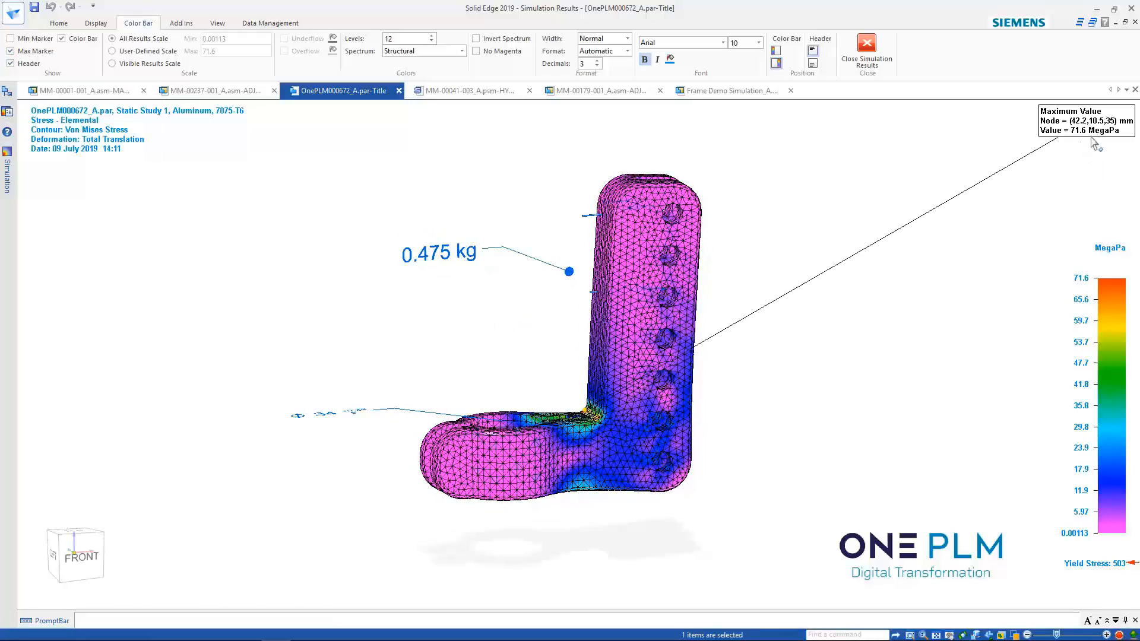
scroll(573, 427, "up", 5)
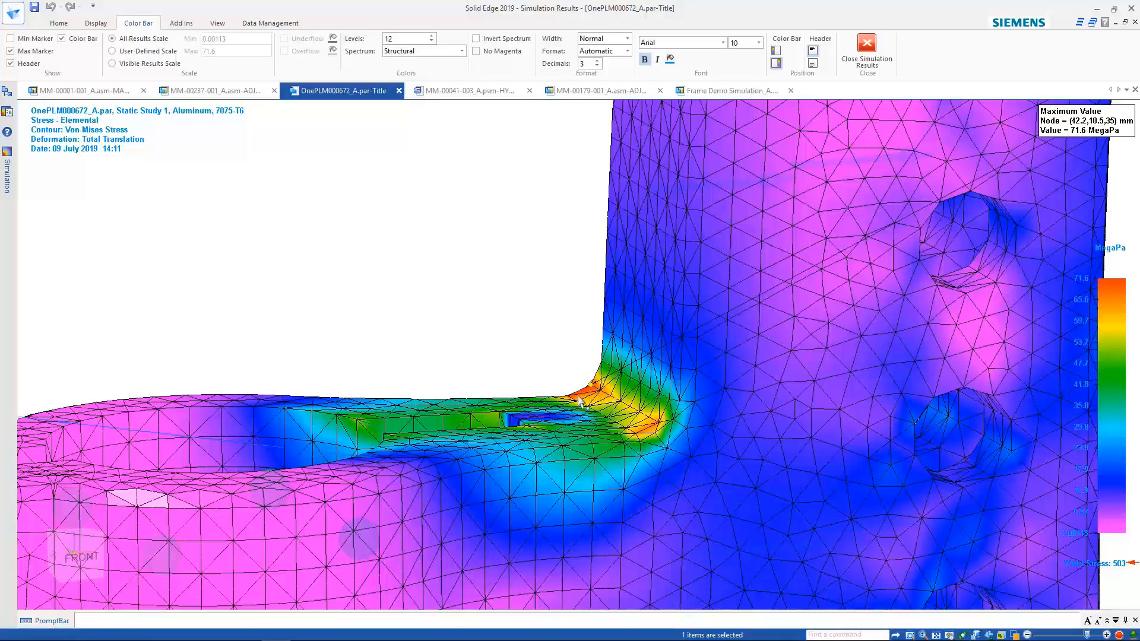
scroll(589, 401, "down", 6)
scroll(585, 403, "up", 2)
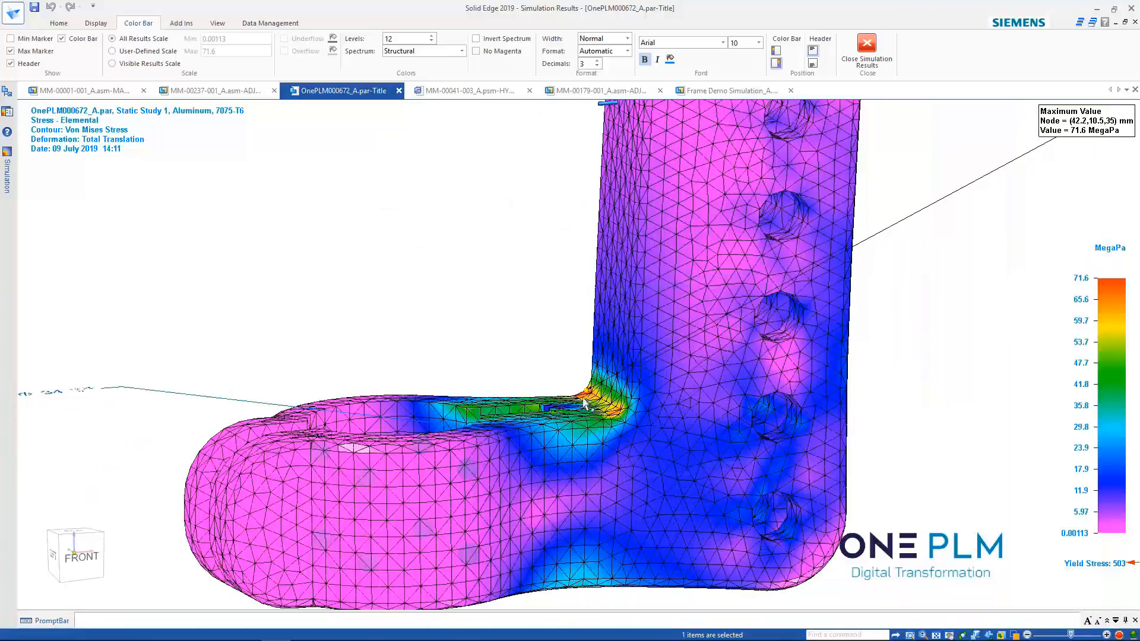
scroll(585, 403, "down", 3)
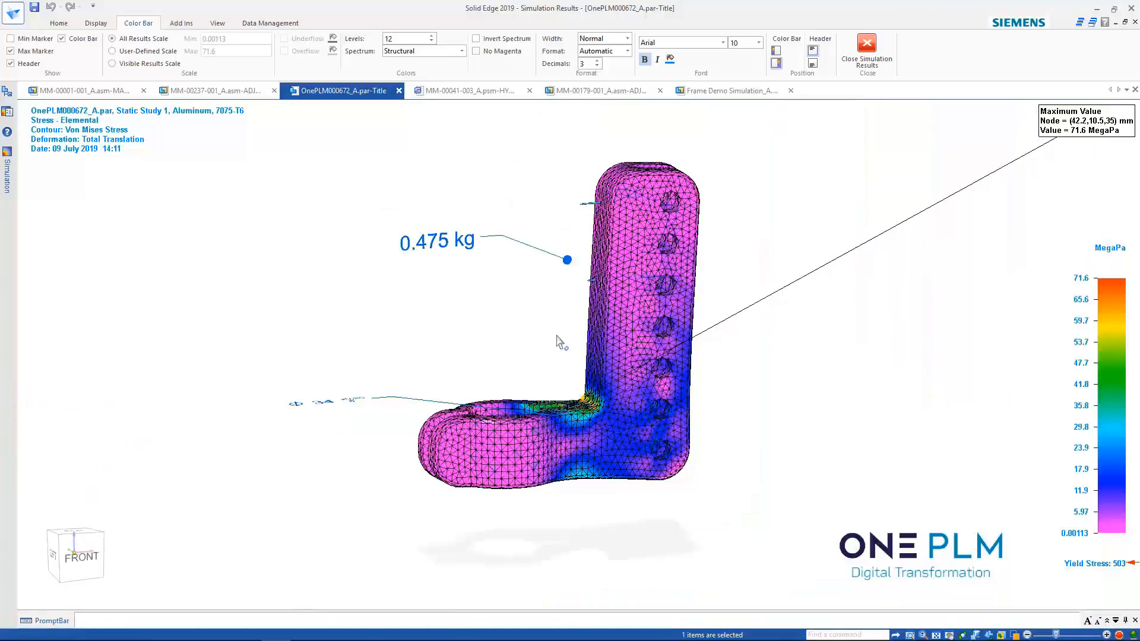
Review the bracket's Displacement results and return the plot to Stress with the Von Mises Stress component.
left_click(64, 23)
left_click(483, 51)
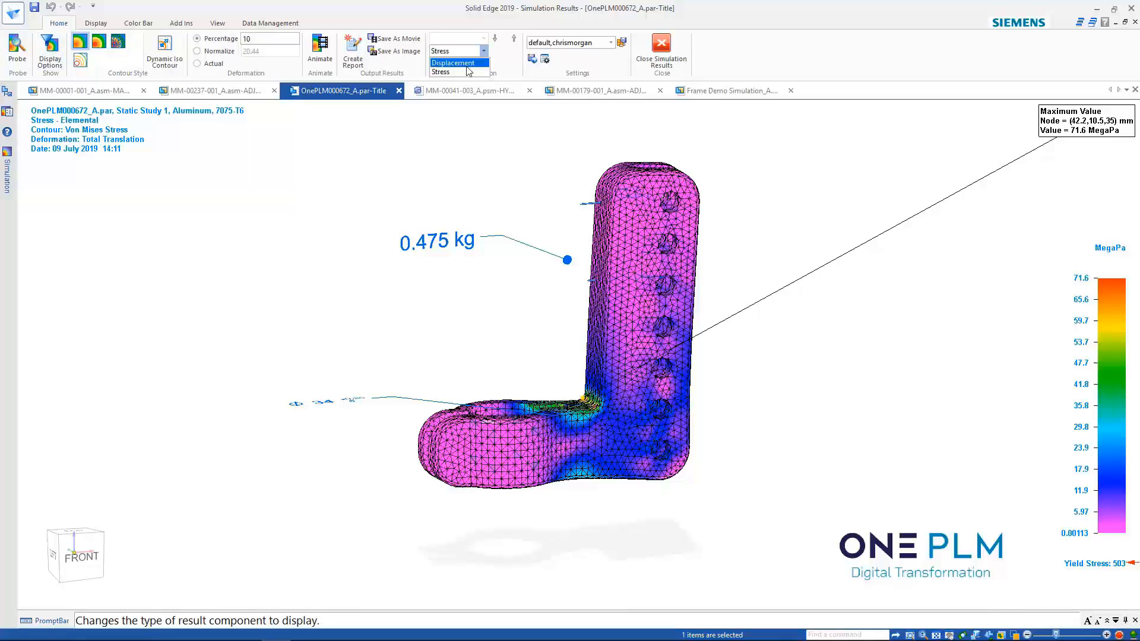
left_click(453, 63)
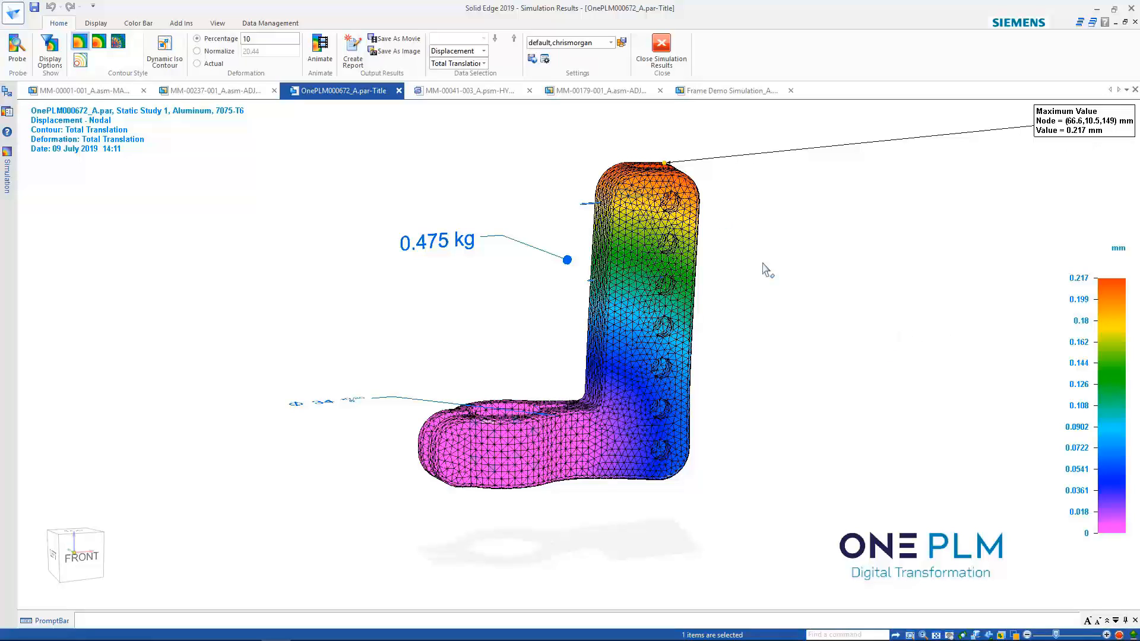
left_click(483, 51)
left_click(461, 72)
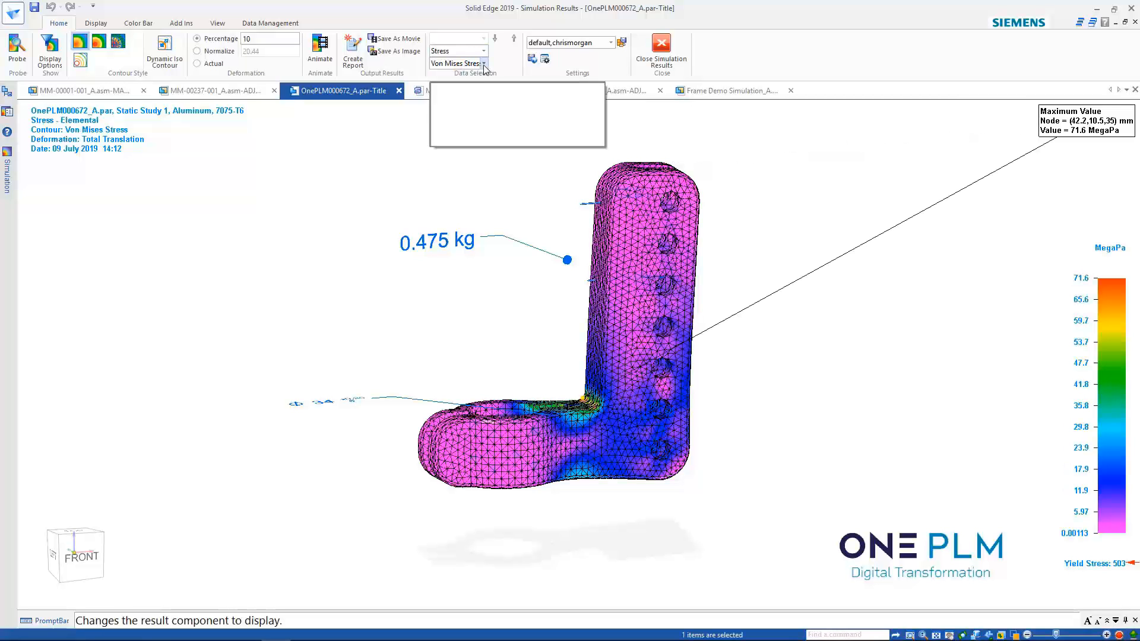
left_click(484, 63)
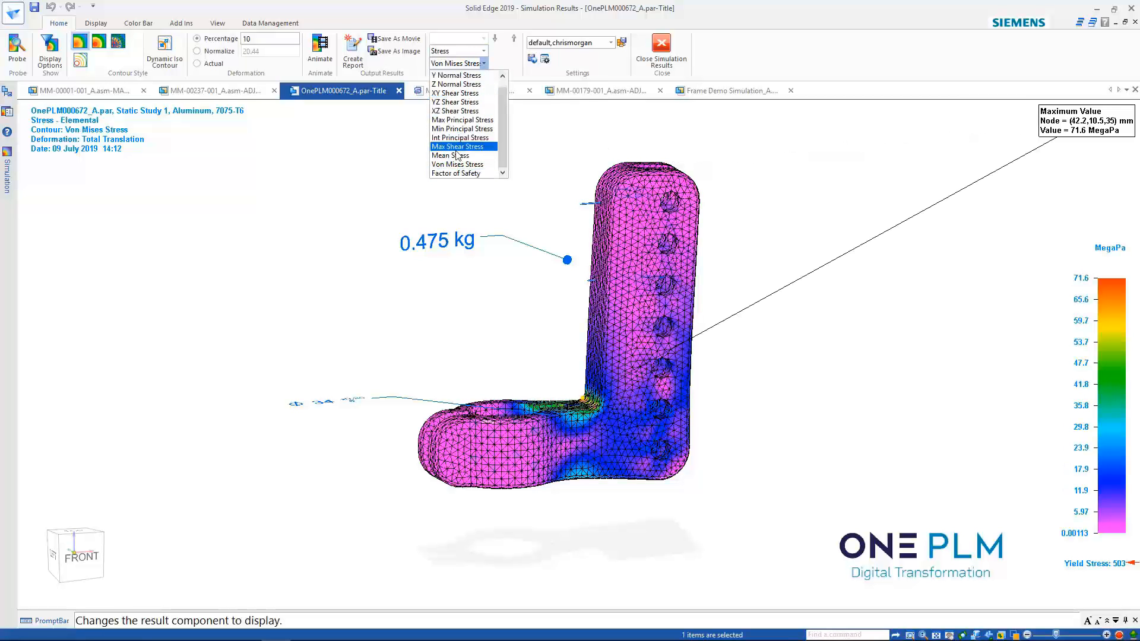
left_click(455, 164)
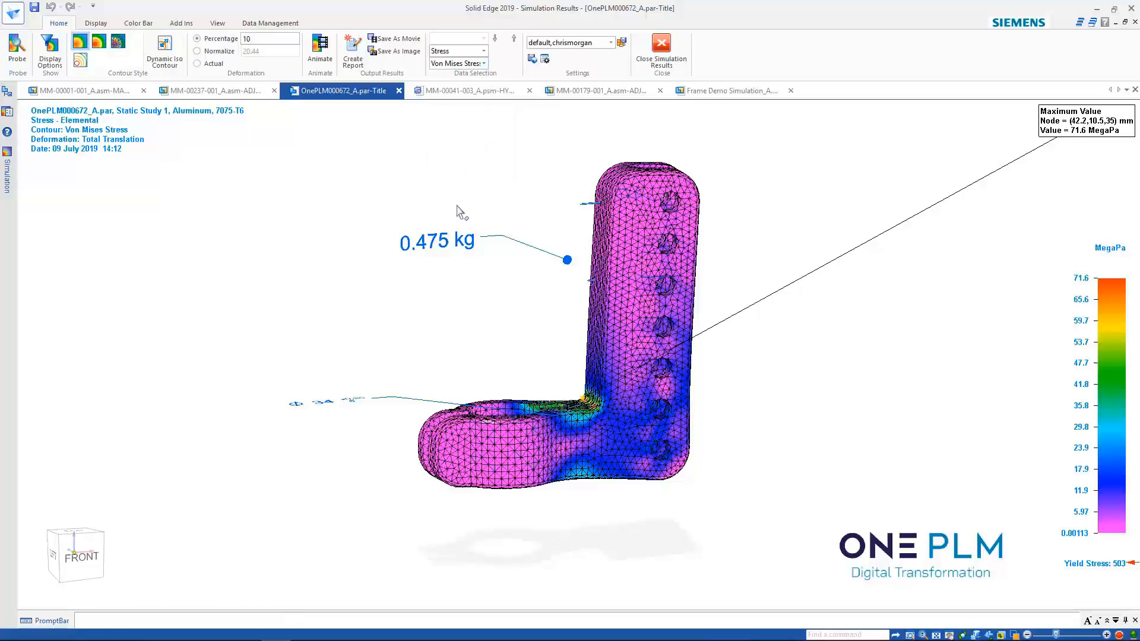
View the bracket at Actual deformation and return the deformation display to Percentage.
left_click(212, 63)
scroll(549, 335, "up", 2)
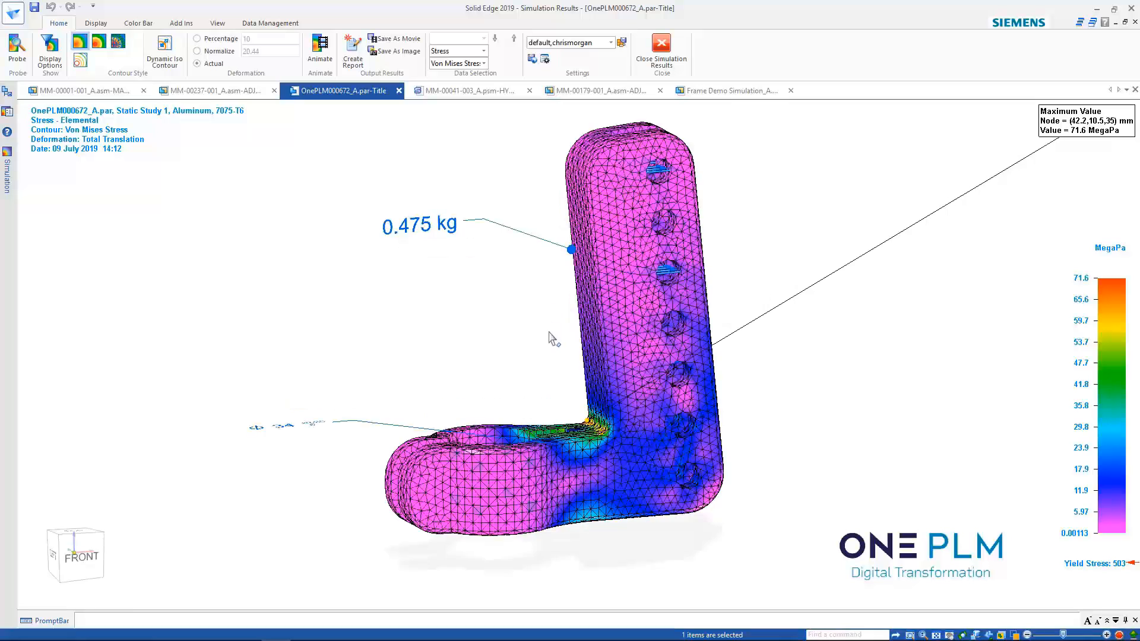
scroll(534, 232, "down", 2)
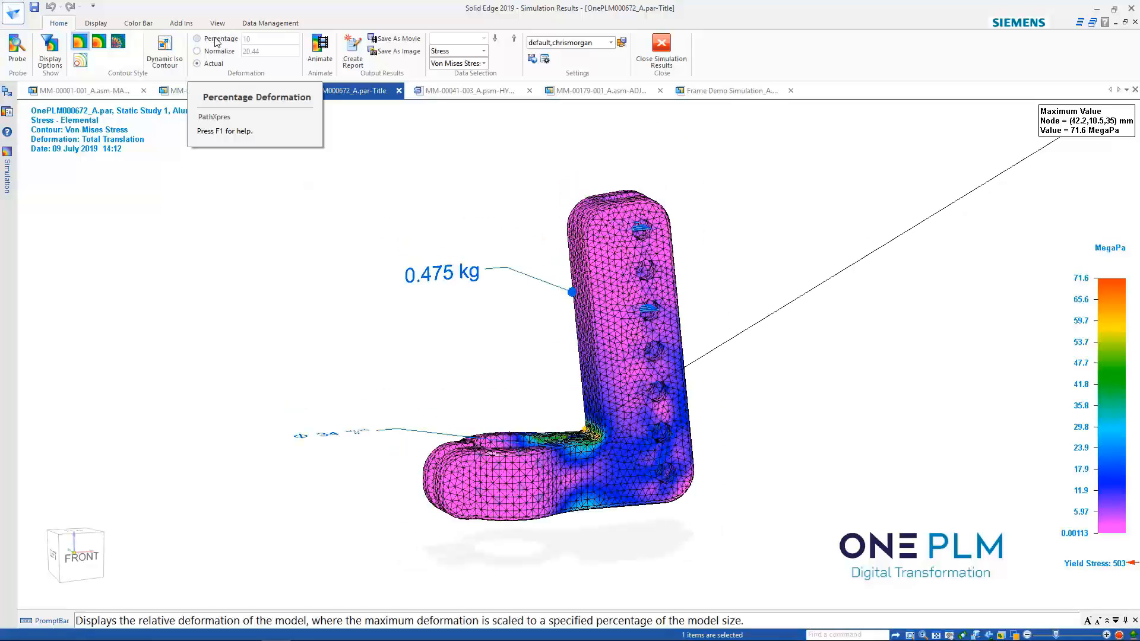
mouse_move(523, 341)
middle_mouse_down()
mouse_move(486, 315)
mouse_move(525, 339)
middle_mouse_up()
left_click(196, 39)
Preview the stress plot with the Model edge style and return the primary display's edges to External Mesh.
left_click(95, 22)
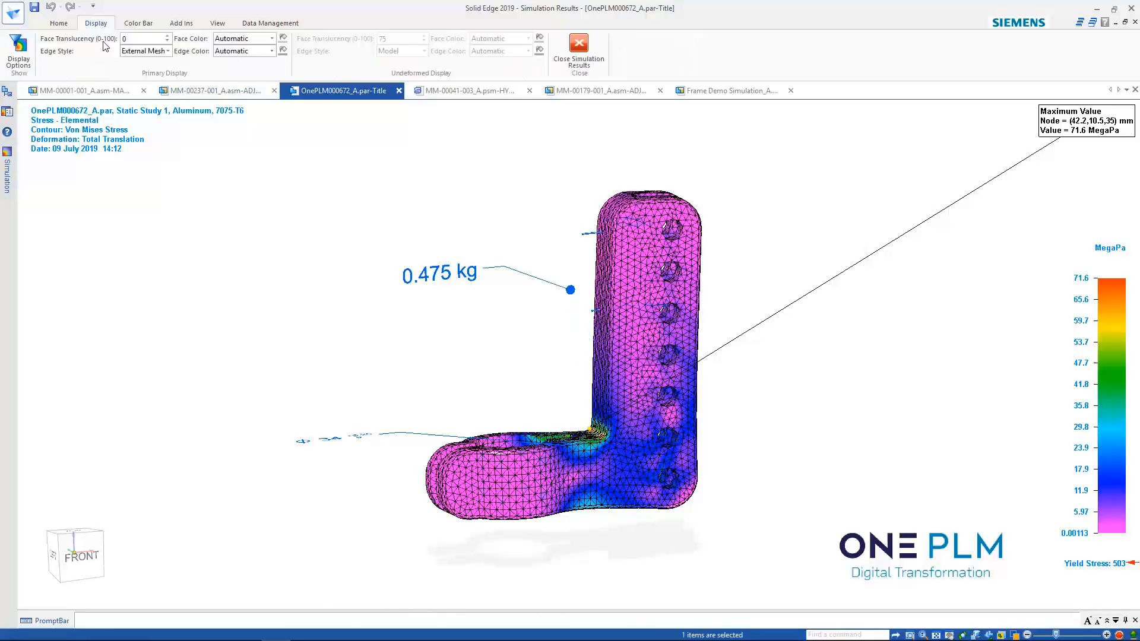
left_click(168, 51)
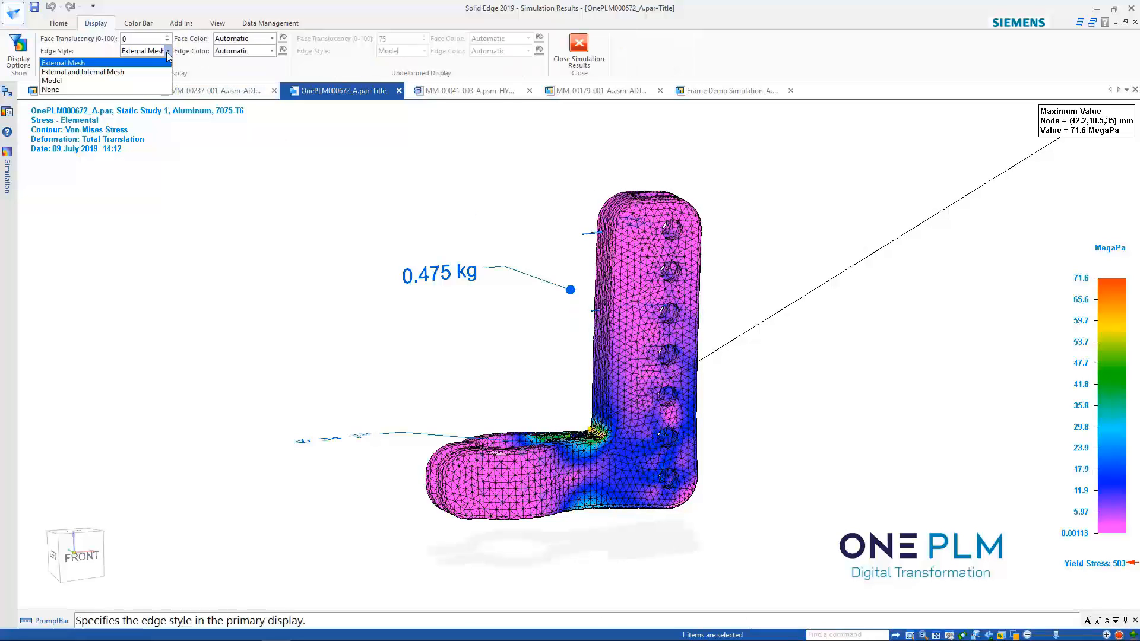
left_click(74, 88)
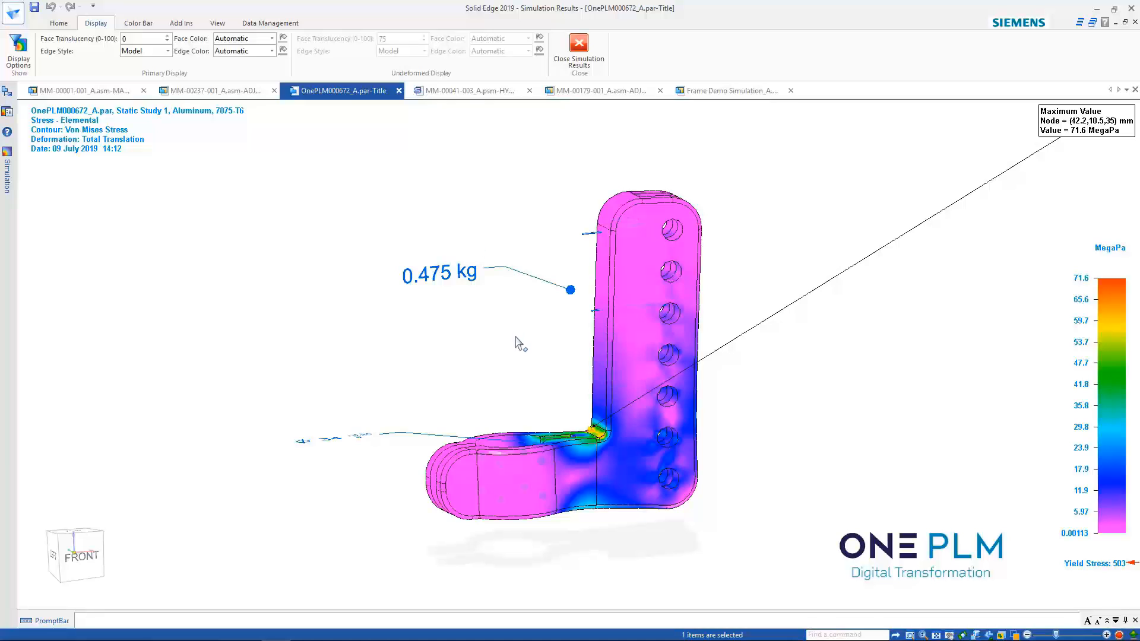
middle_click_drag(521, 340, 502, 340)
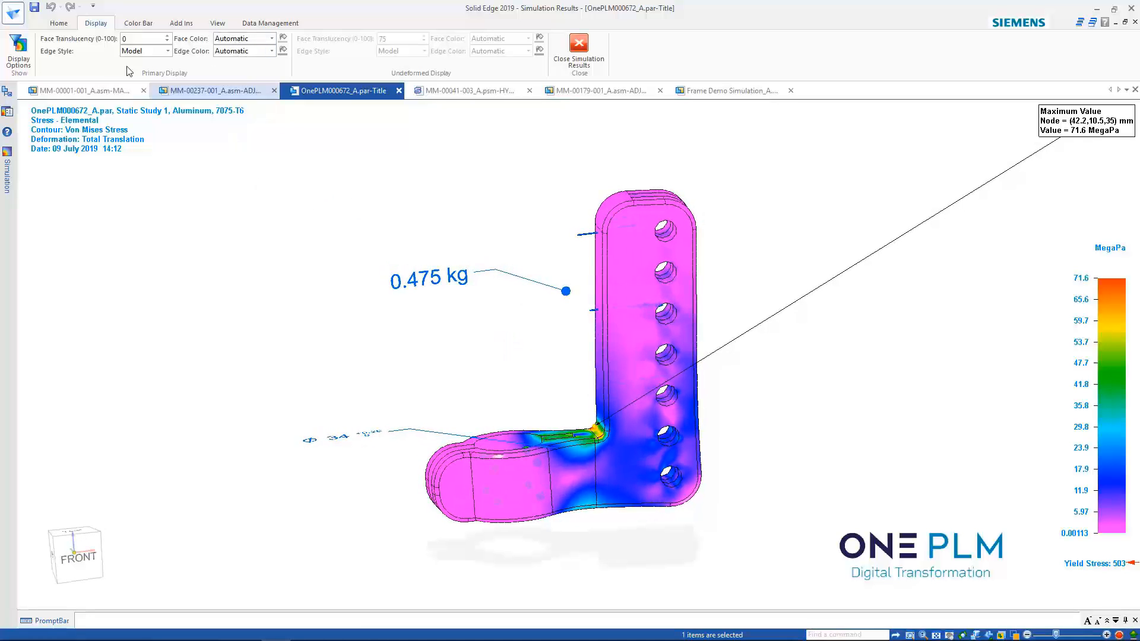
left_click(168, 51)
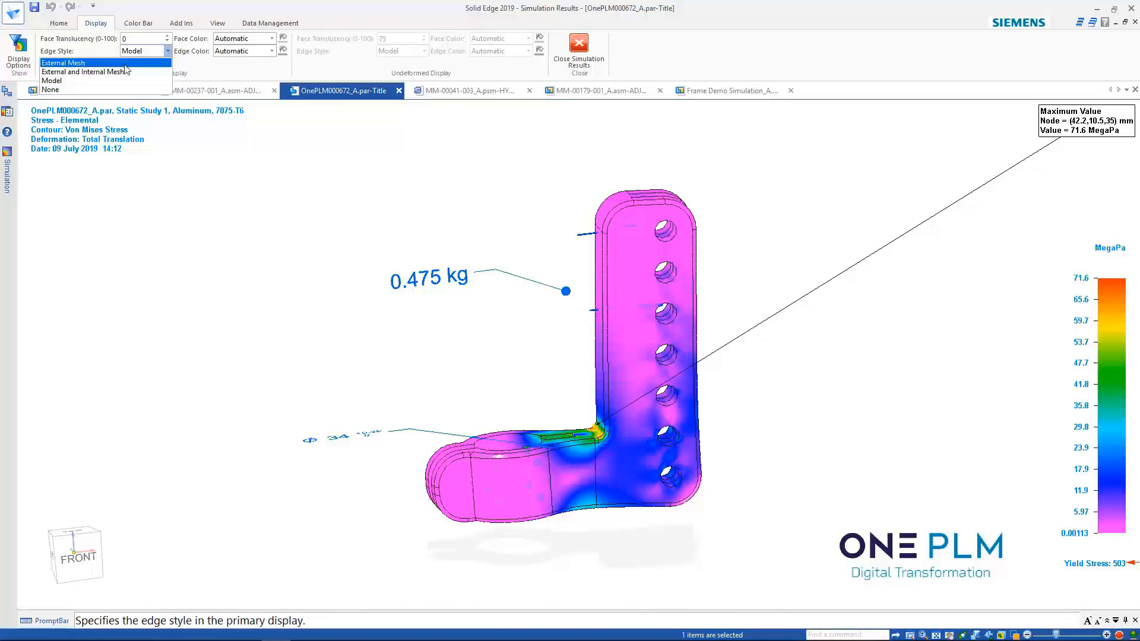
left_click(120, 71)
left_click(168, 51)
left_click(97, 63)
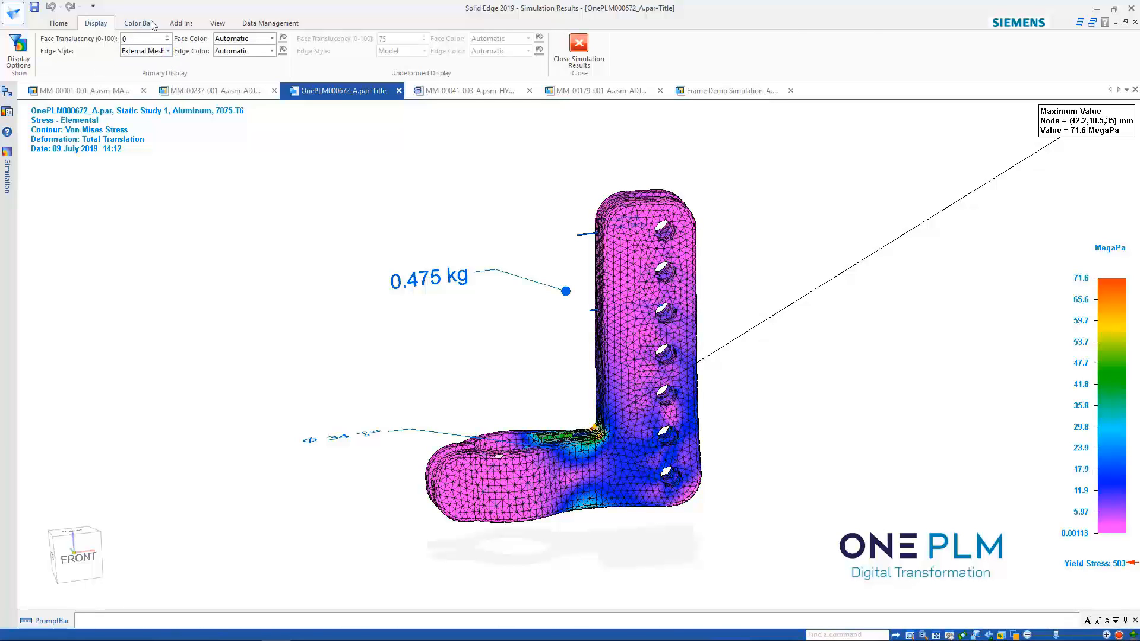
Switch the stress plot's color bar to a User-Defined Scale with a minimum of 30 MPa.
left_click(141, 23)
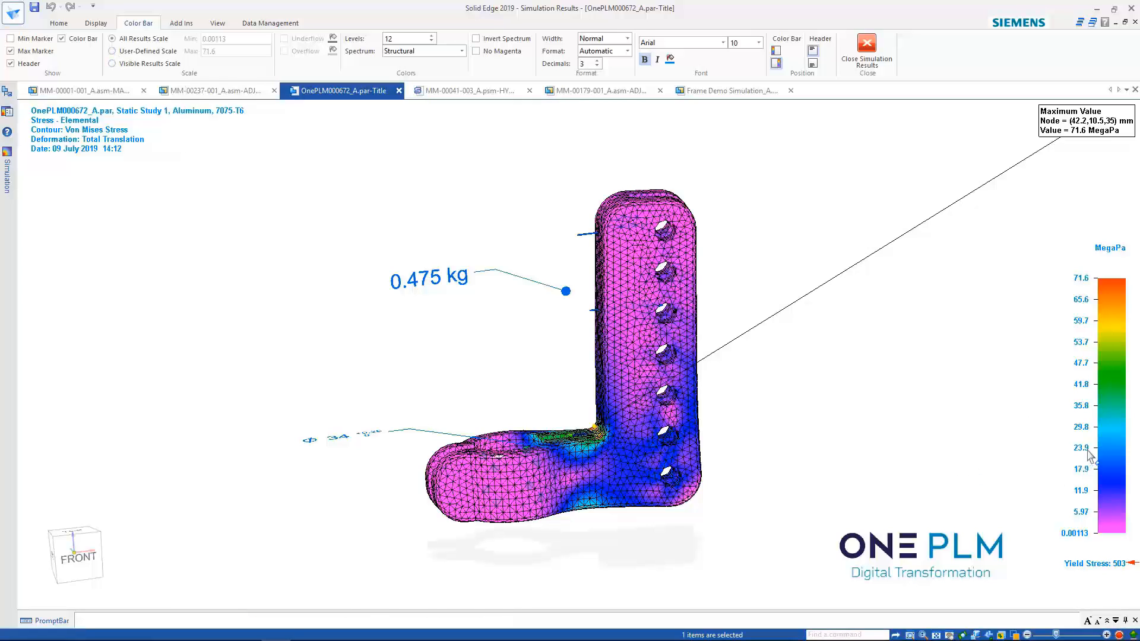
left_click(158, 51)
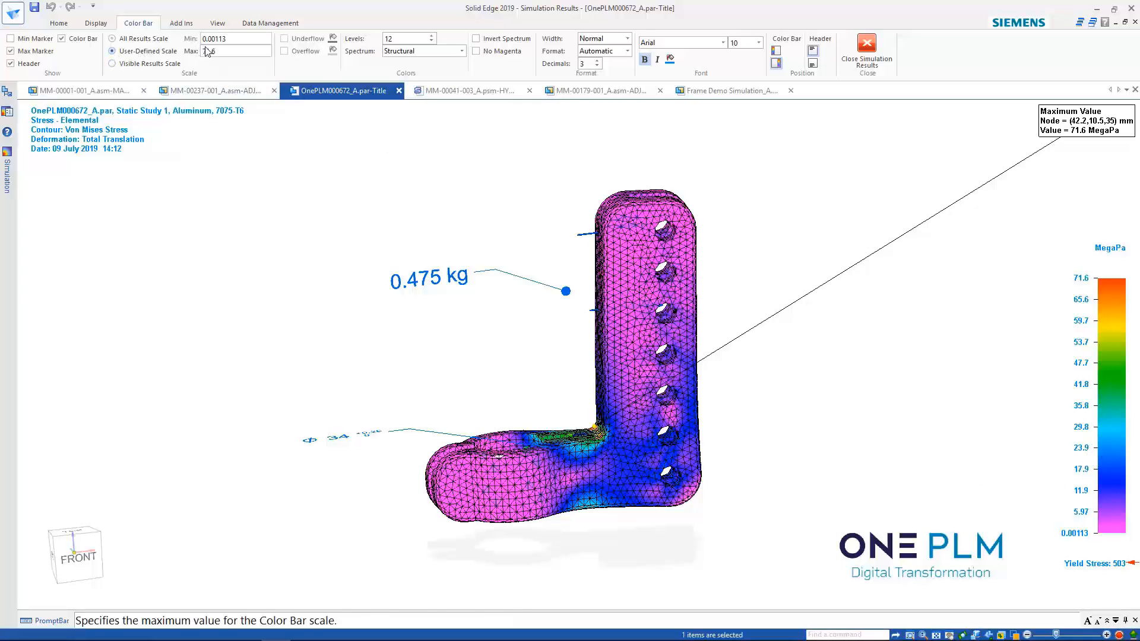
left_click_drag(231, 40, 189, 43)
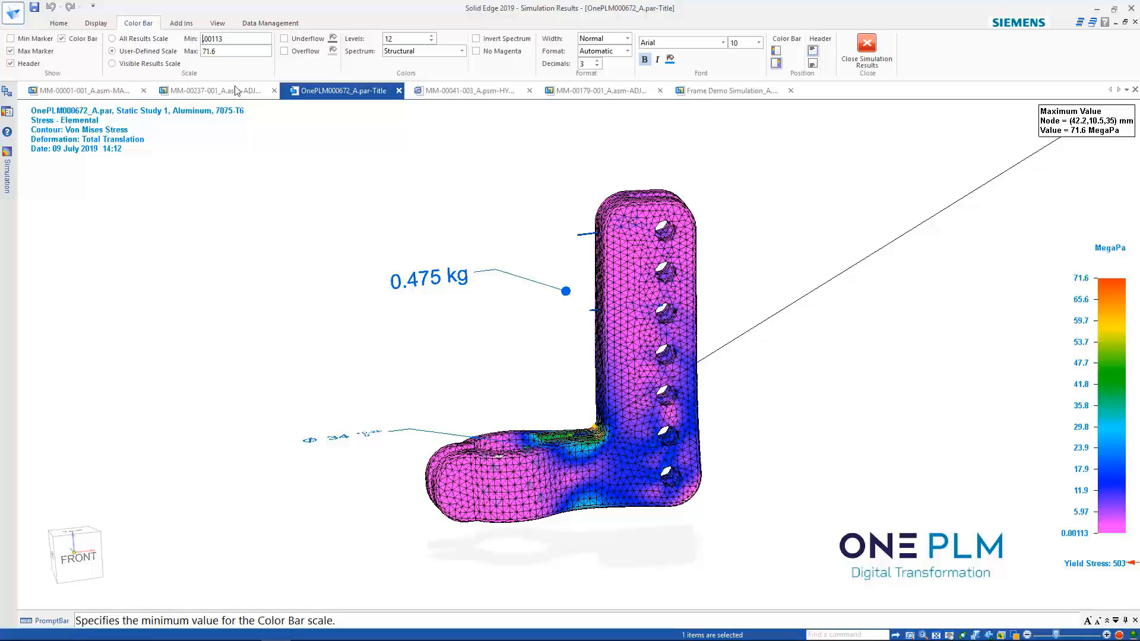
key("BackSpace")
key("Return")
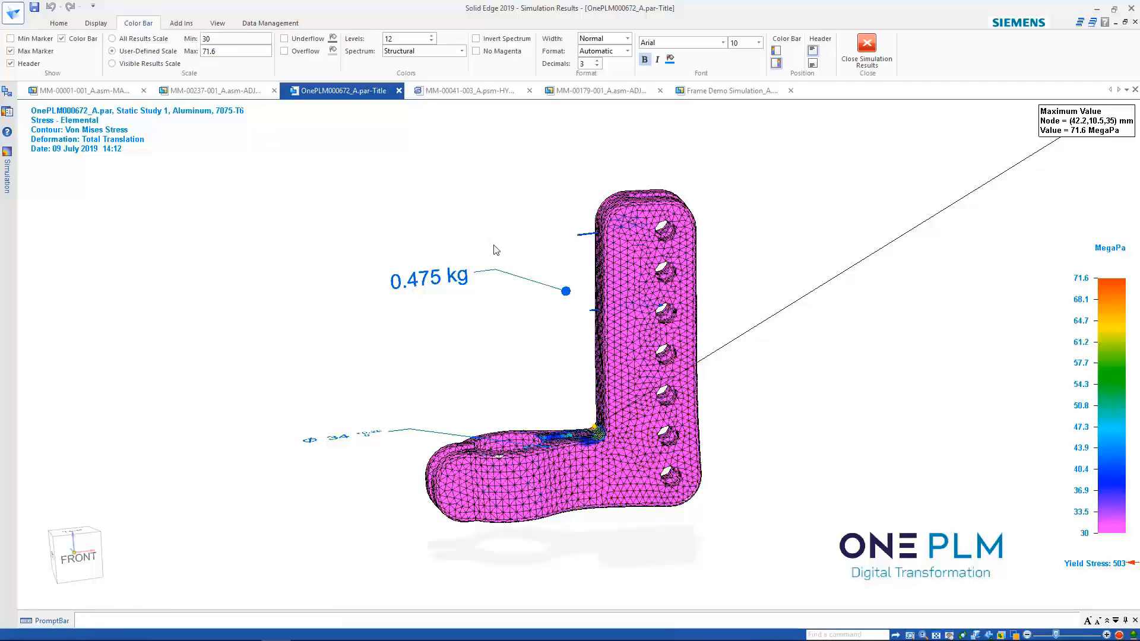
mouse_move(749, 453)
middle_mouse_down()
mouse_move(776, 471)
mouse_move(756, 456)
middle_mouse_up()
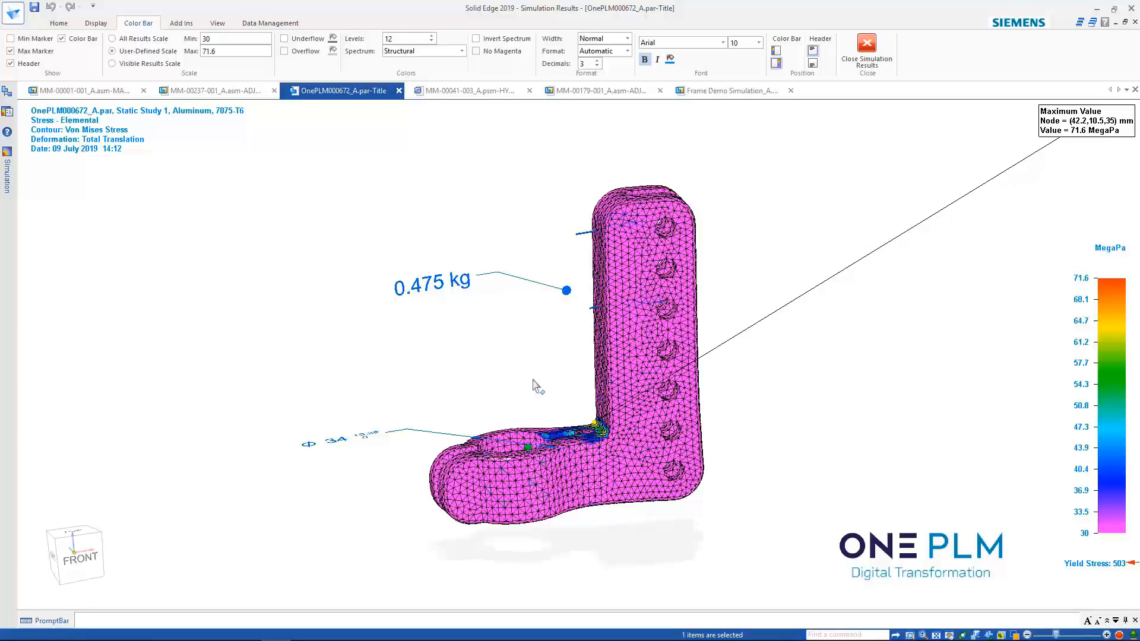
middle_click_drag(558, 395, 532, 349)
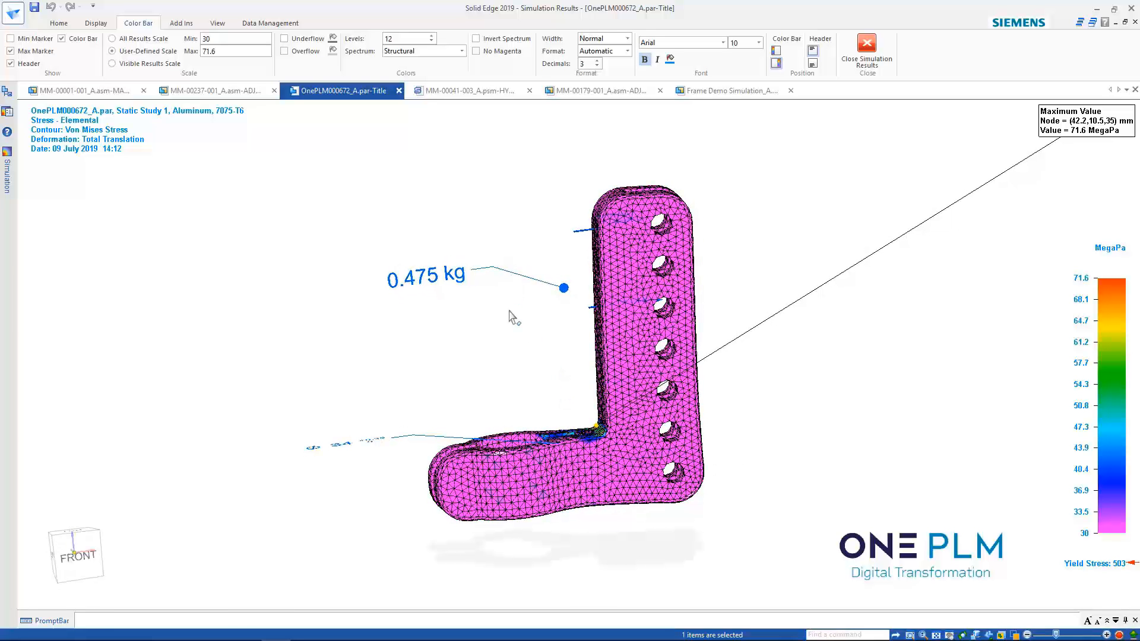
Preview the stress plot in the Stoplight spectrum around the inner corner and return the spectrum to Structural.
left_click(459, 51)
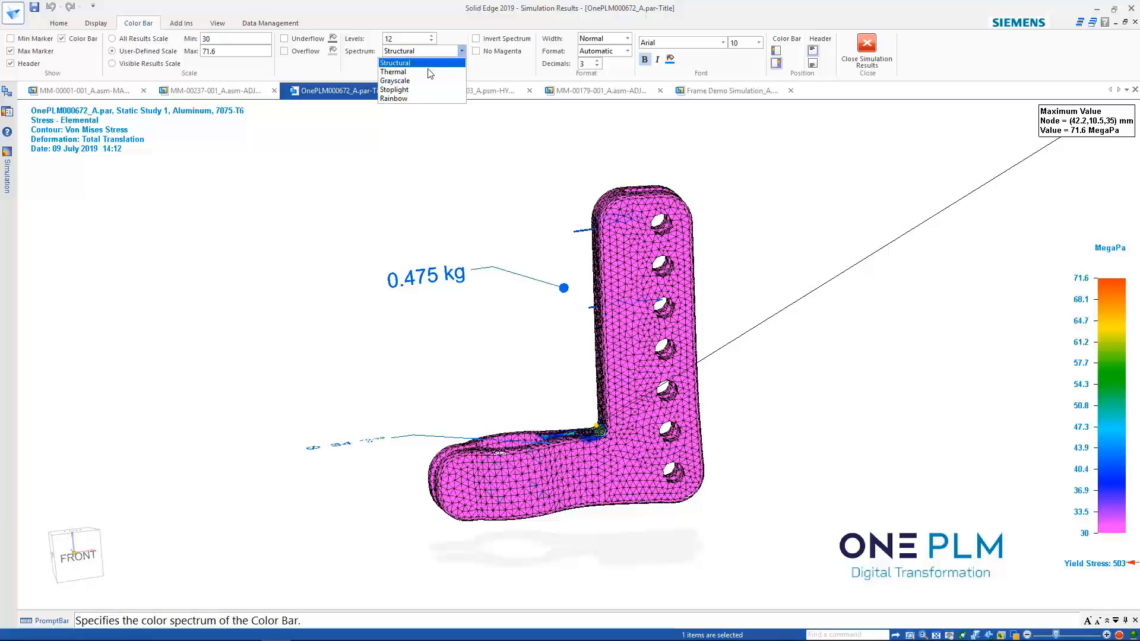
left_click(402, 89)
middle_click_drag(605, 439, 615, 478)
scroll(615, 477, "up", 2)
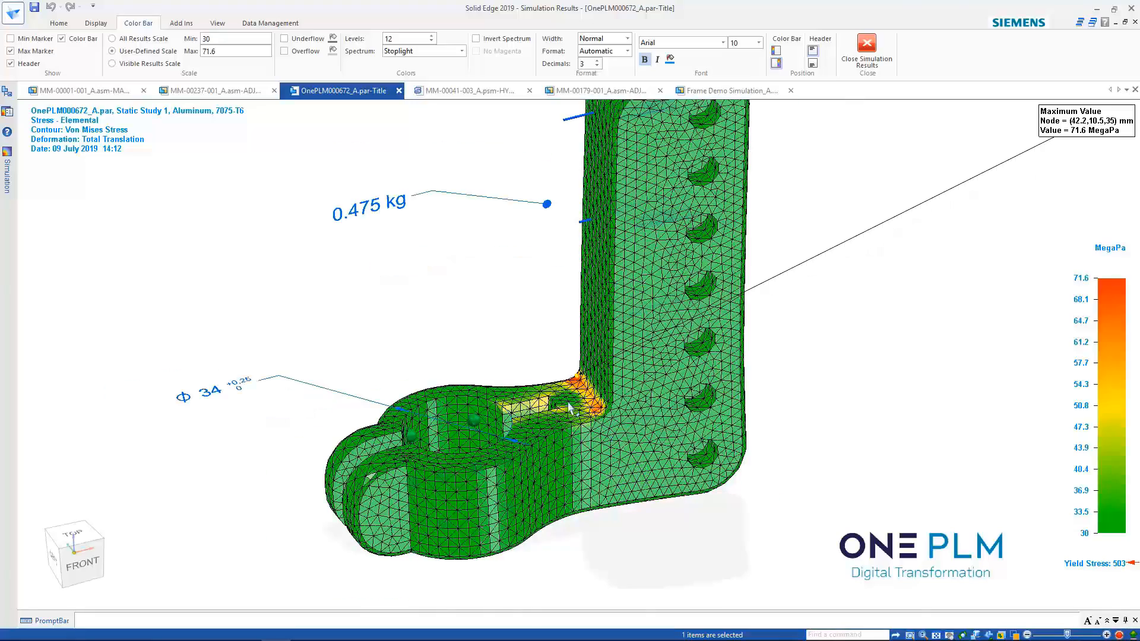
scroll(569, 409, "up", 3)
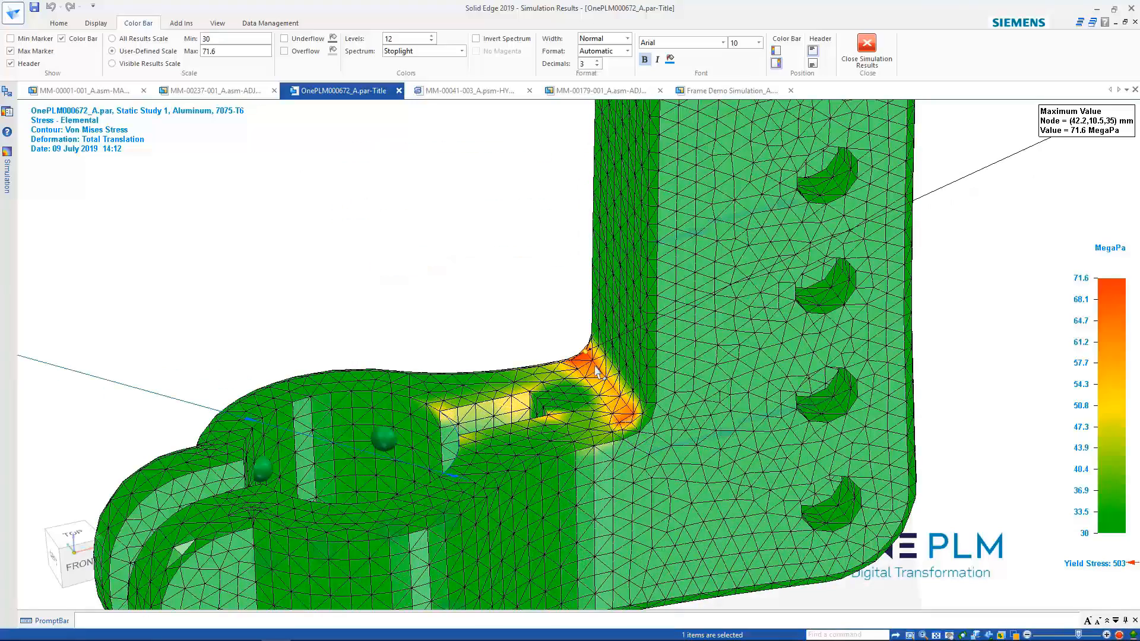
scroll(614, 429, "down", 6)
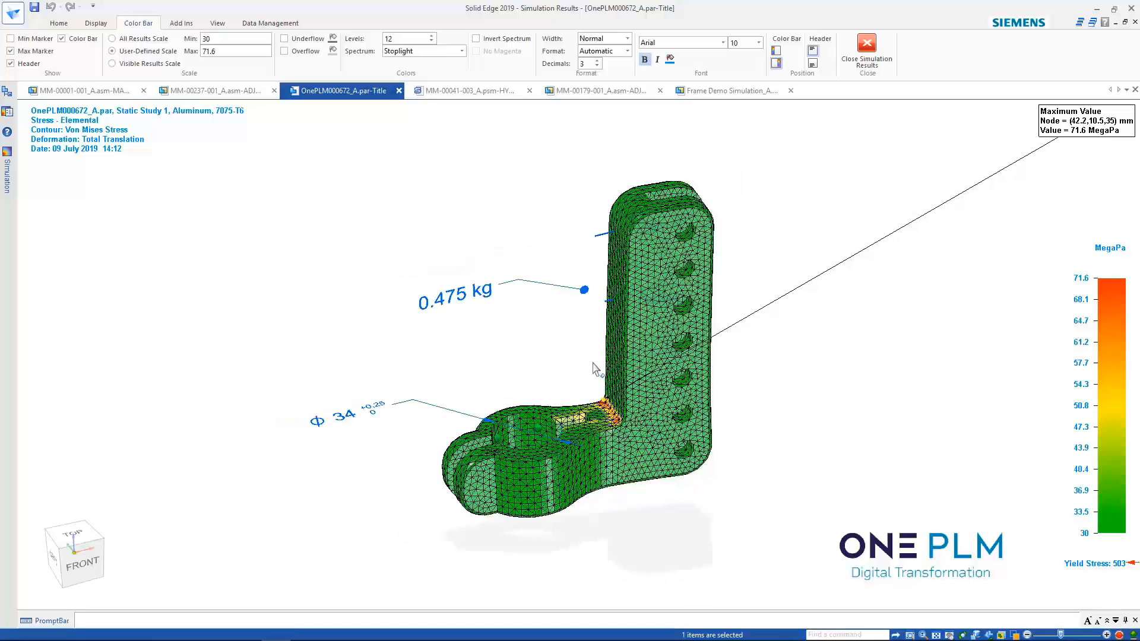
left_click(462, 53)
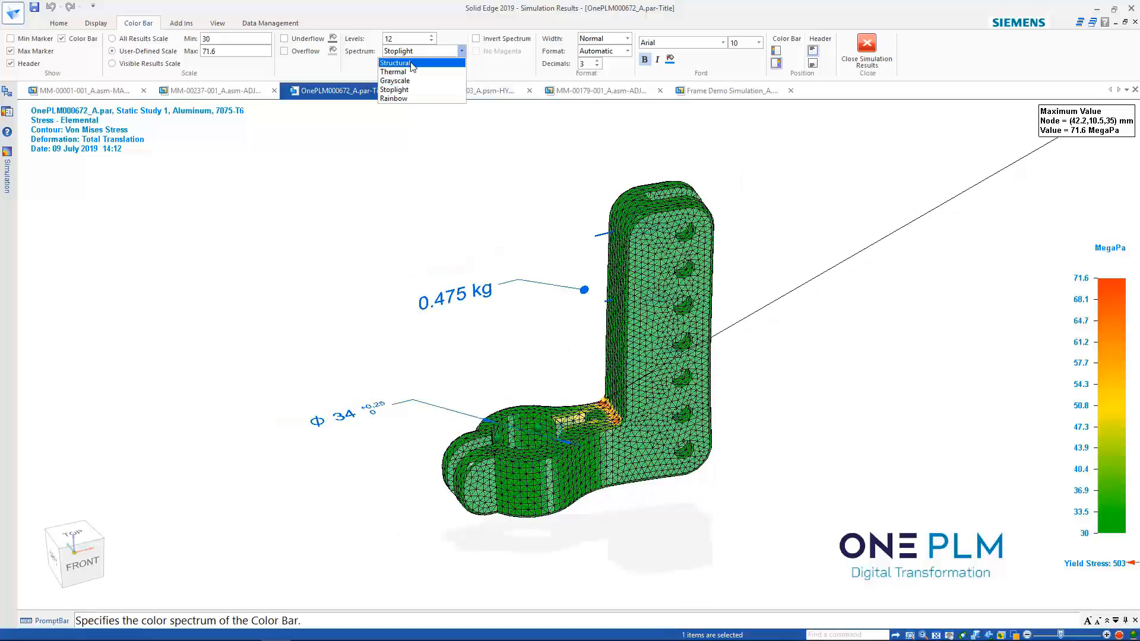
left_click(410, 89)
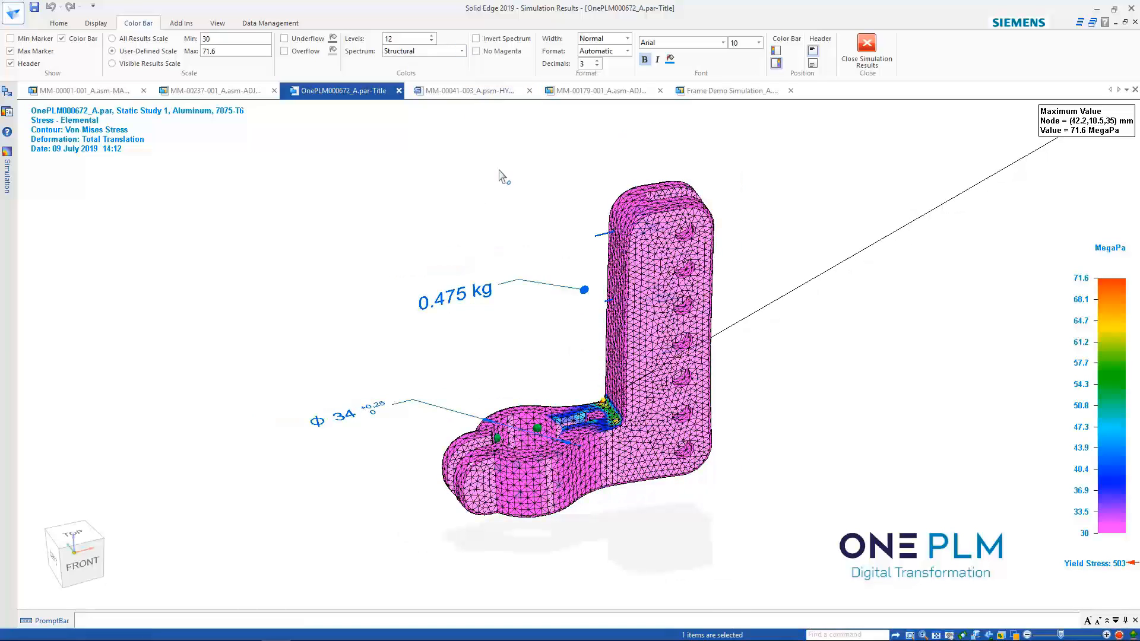
Apply the No Magenta option to the color bar and preview the inverted spectrum, leaving the inversion off.
left_click(476, 51)
left_click(476, 38)
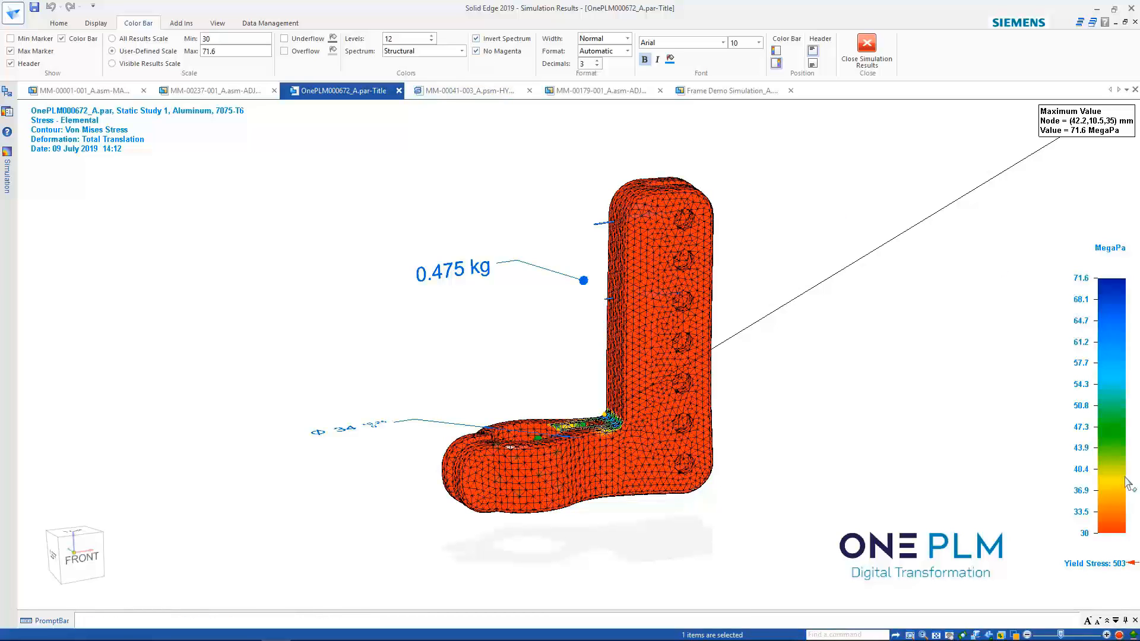
left_click(476, 38)
middle_click_drag(514, 156, 532, 184)
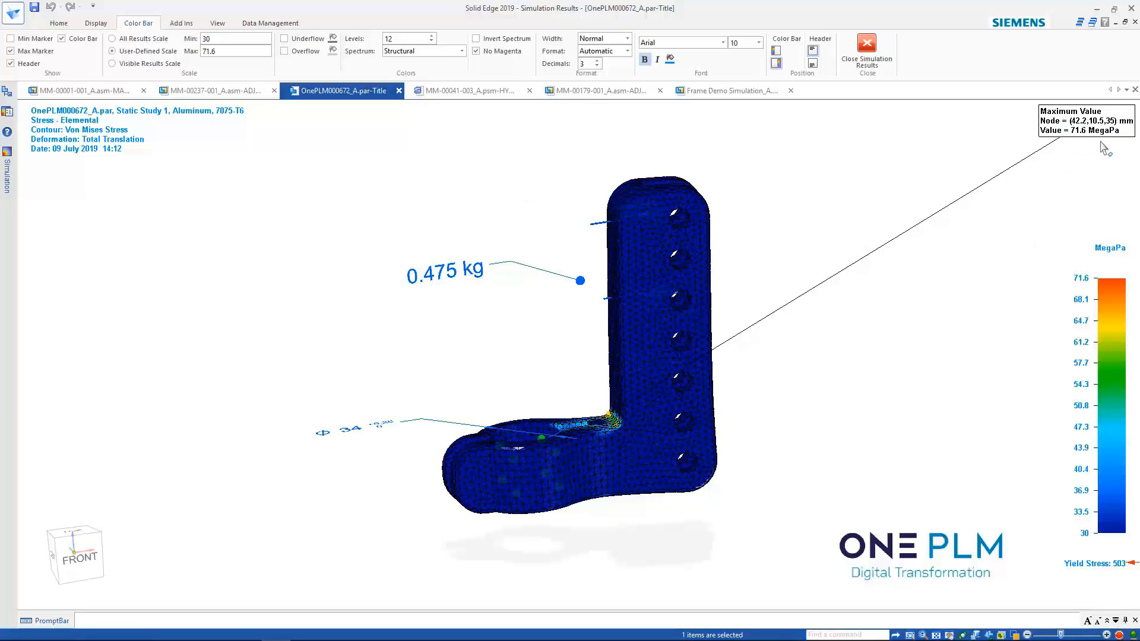
Preview the color bar values in Floating format and return the number format to Automatic.
left_click(627, 51)
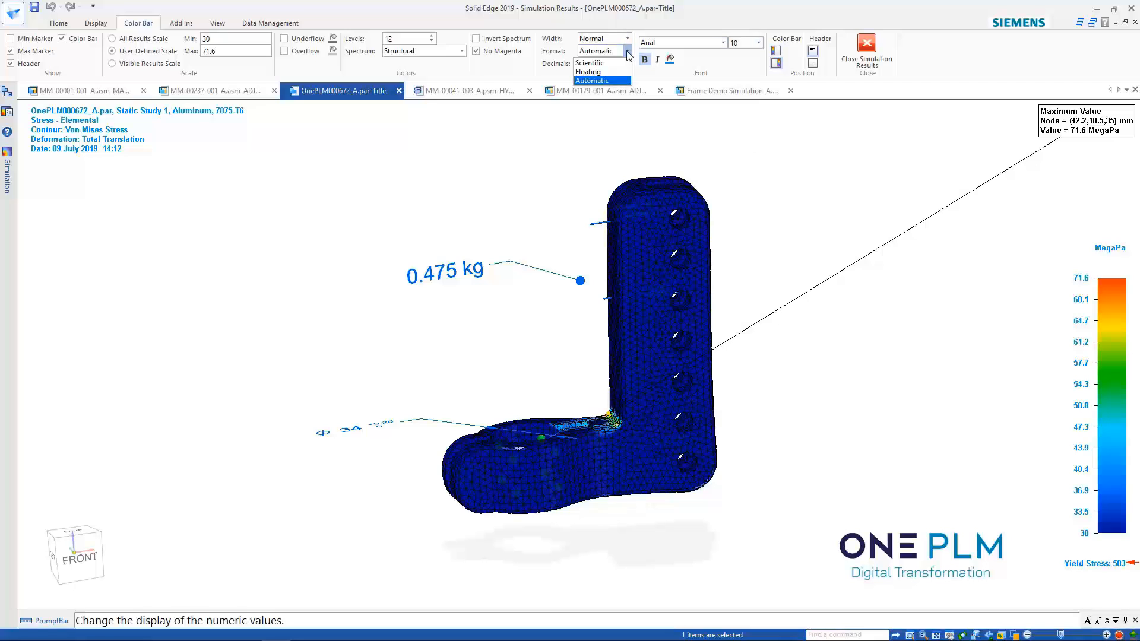
left_click(594, 72)
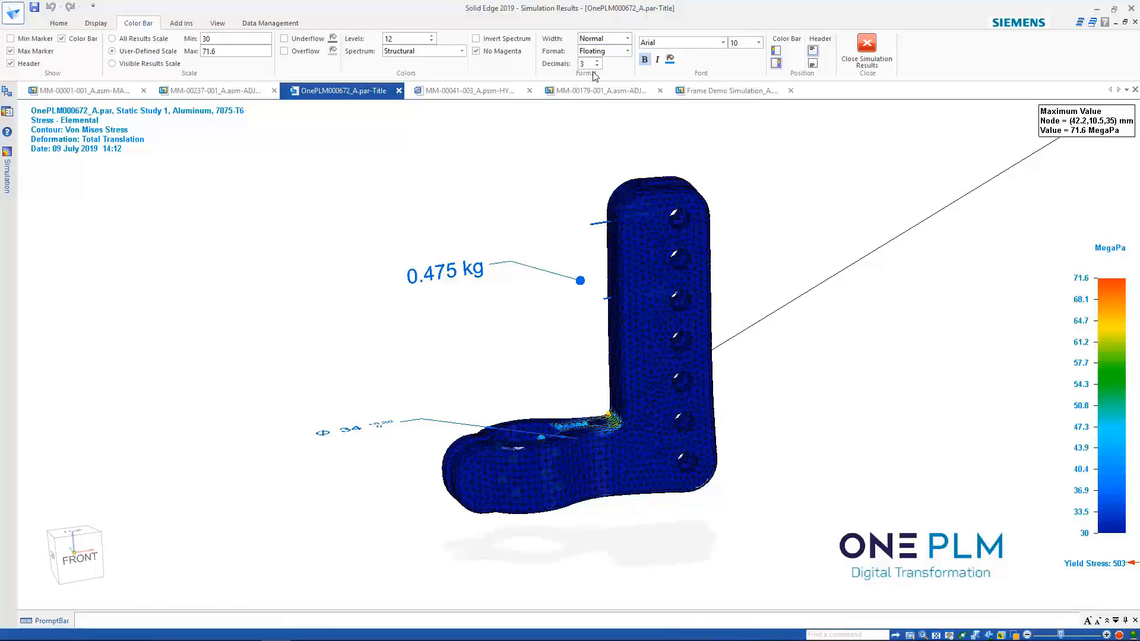
left_click(627, 51)
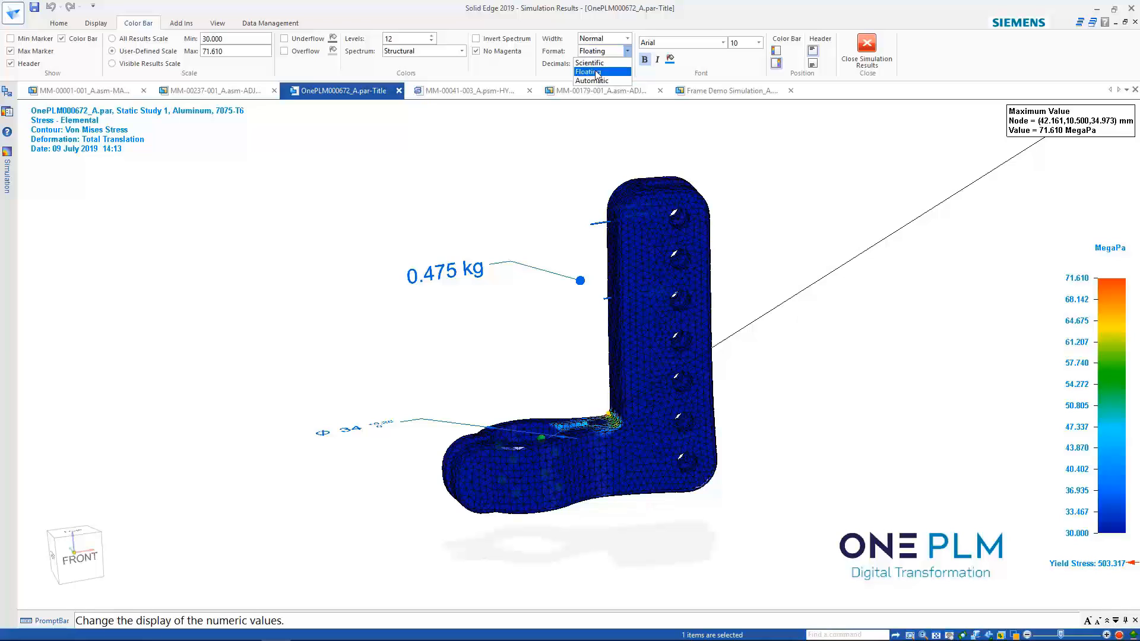
left_click(592, 80)
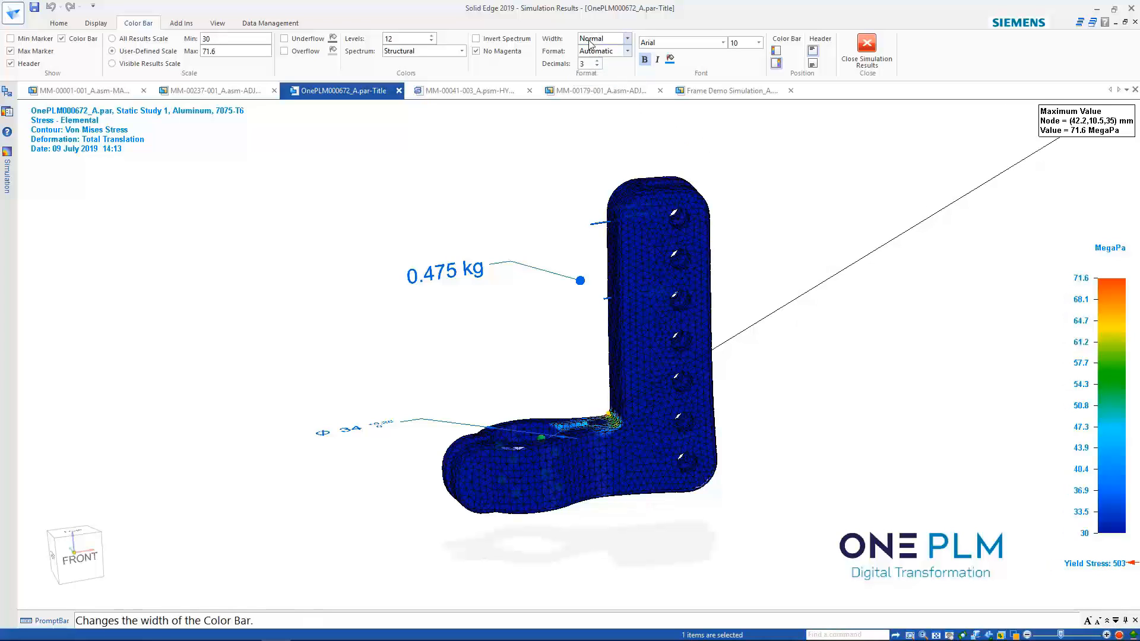
Close the simulation results and set the radius of the inner corner round between clamp and upright to 8 mm.
scroll(556, 200, "down", 3)
scroll(688, 249, "up", 3)
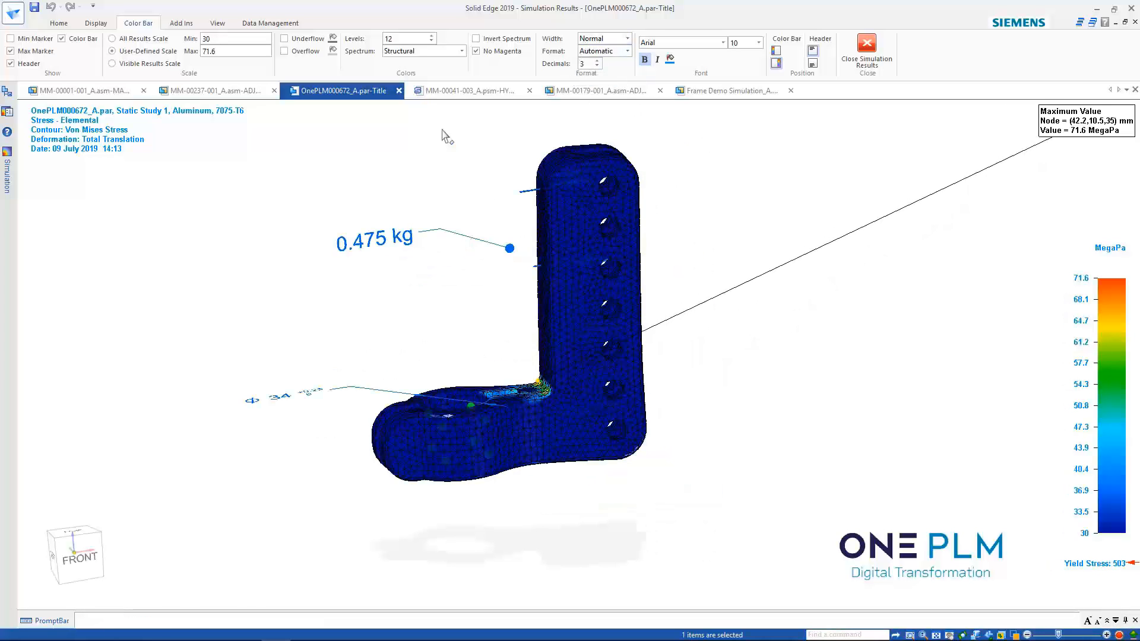
scroll(493, 134, "up", 1)
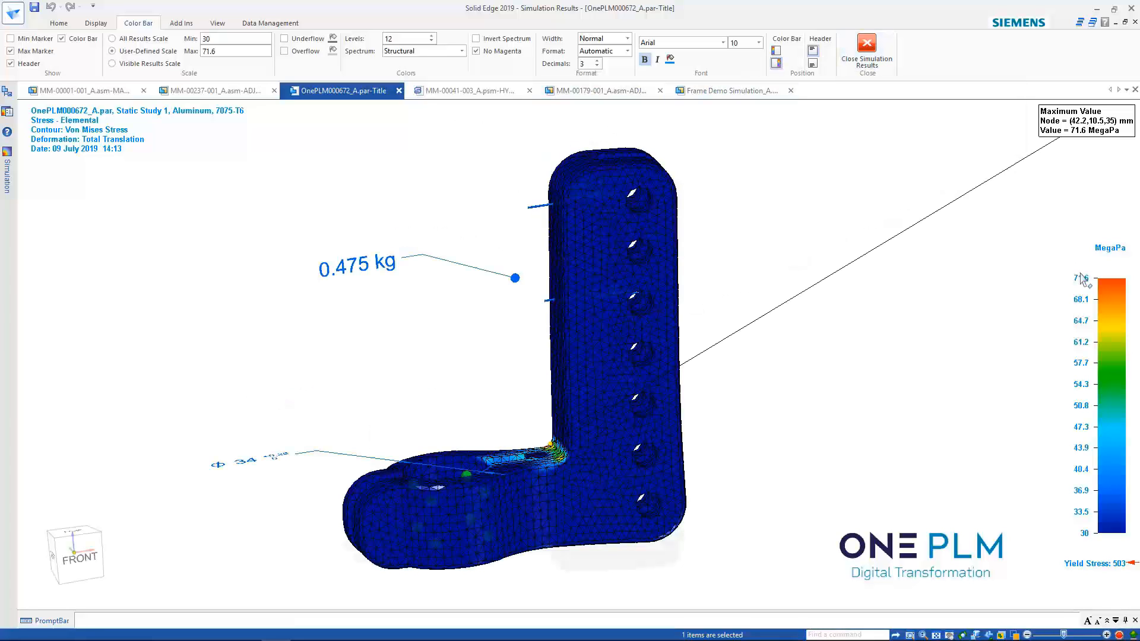
left_click(868, 45)
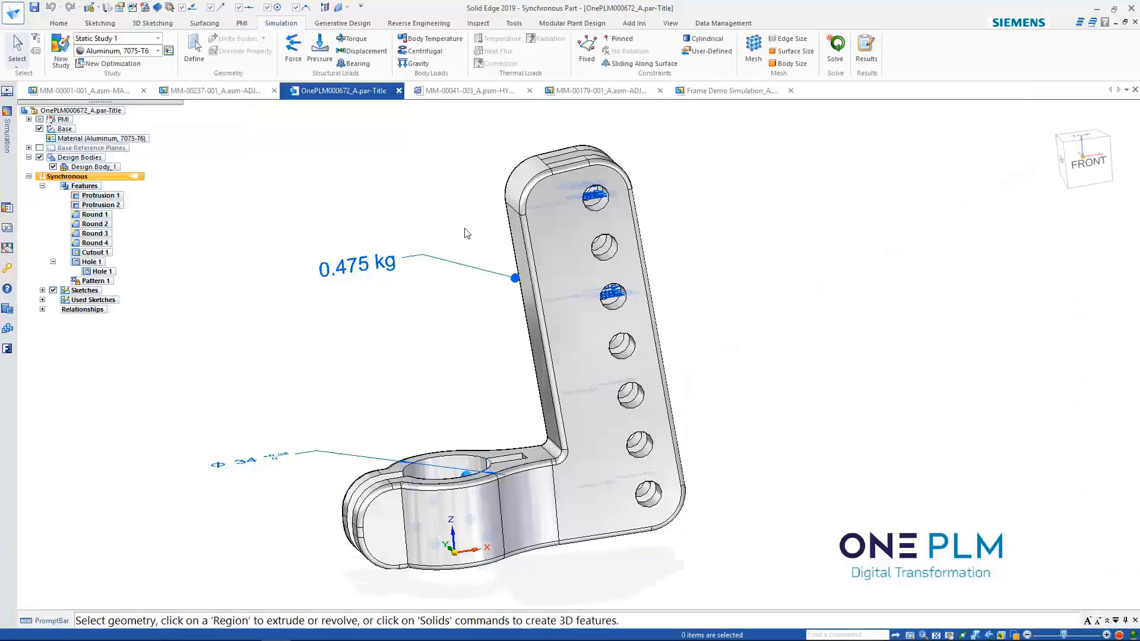
scroll(466, 233, "down", 1)
scroll(441, 246, "up", 1)
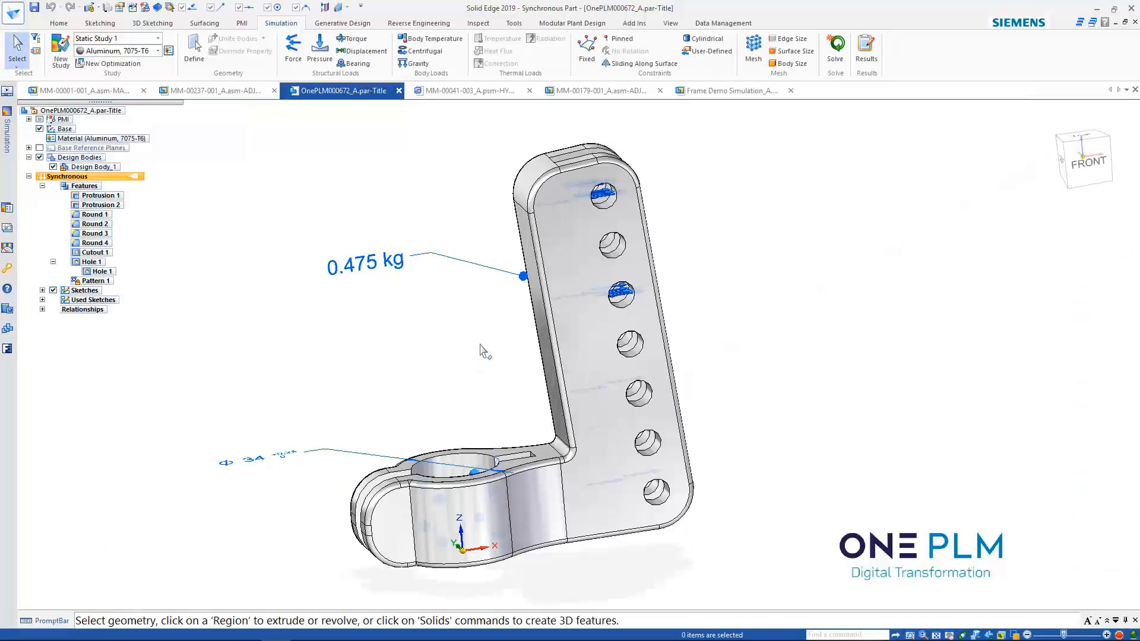
mouse_move(480, 345)
middle_mouse_down()
mouse_move(501, 340)
mouse_move(494, 357)
middle_mouse_up()
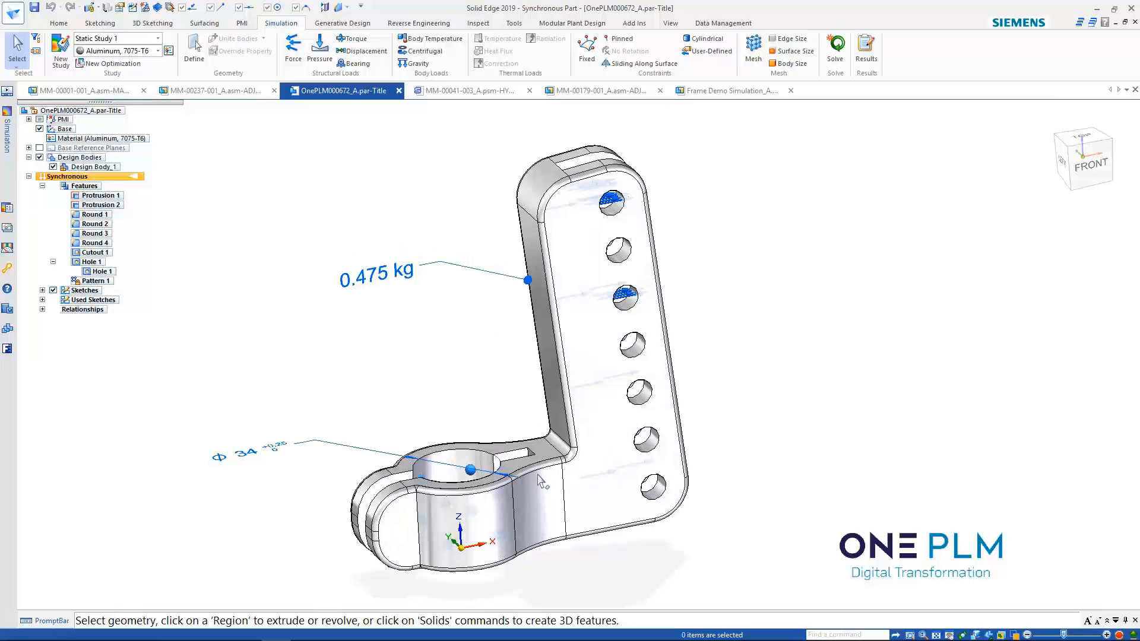
left_click(560, 447)
left_click(543, 396)
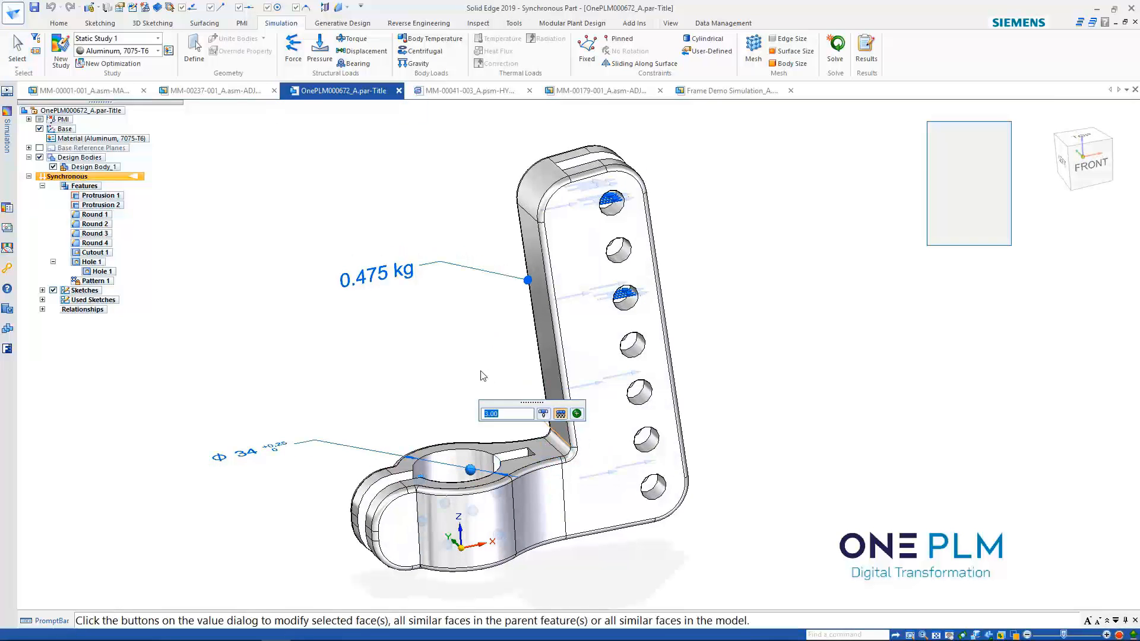
left_click(543, 413)
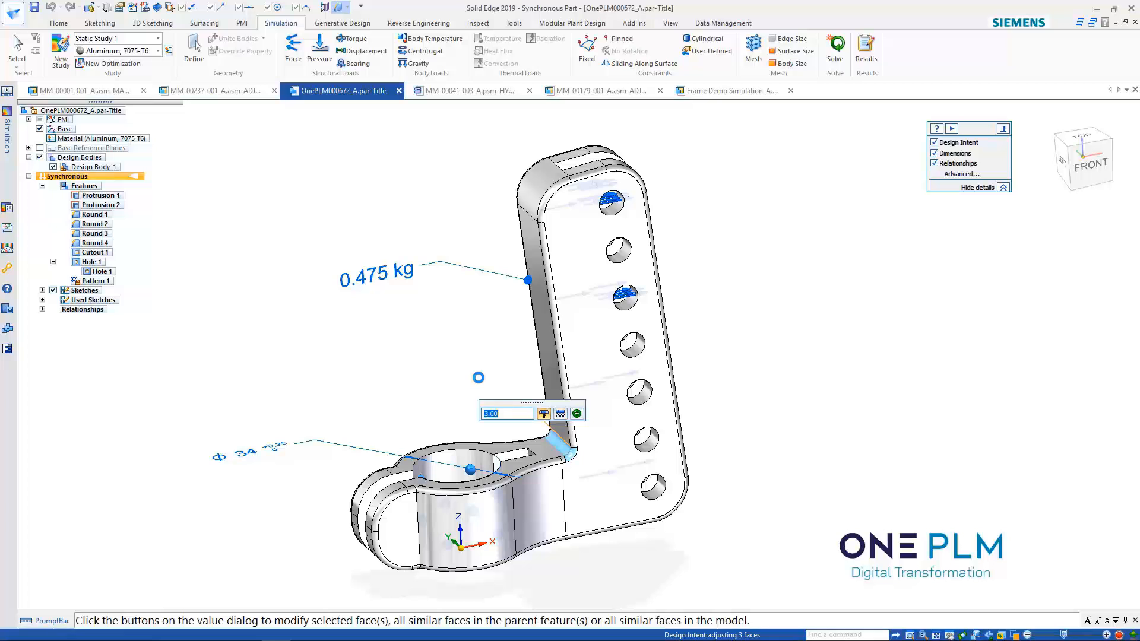
key("Return")
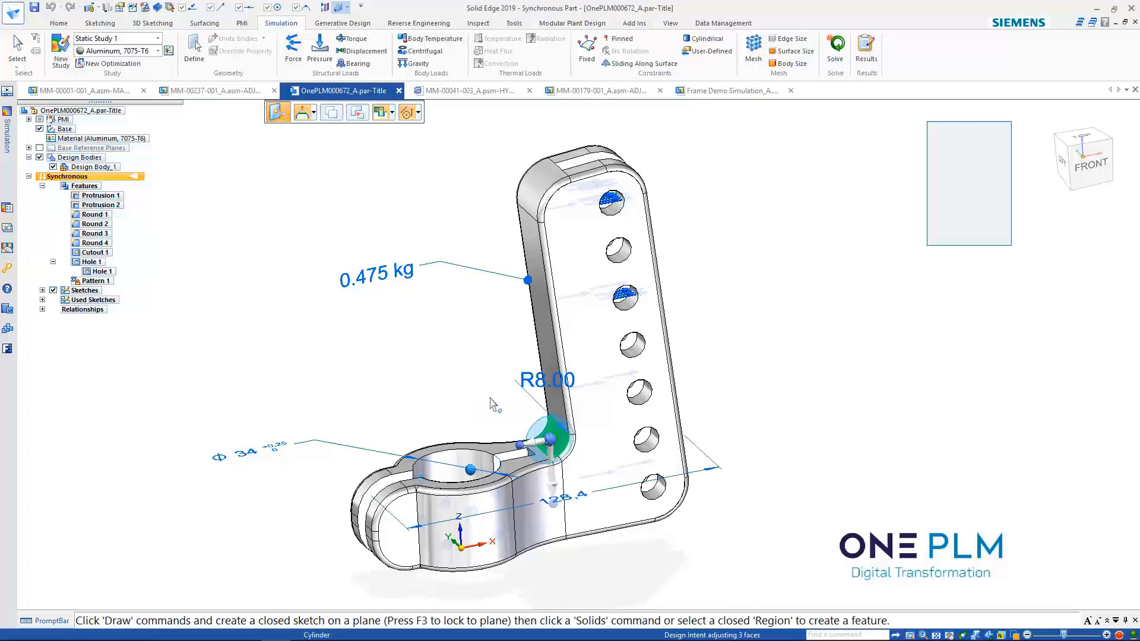
left_click(487, 383)
Solve the static study again and examine the Von Mises stress plot around the modified inner corner round.
scroll(496, 427, "up", 5)
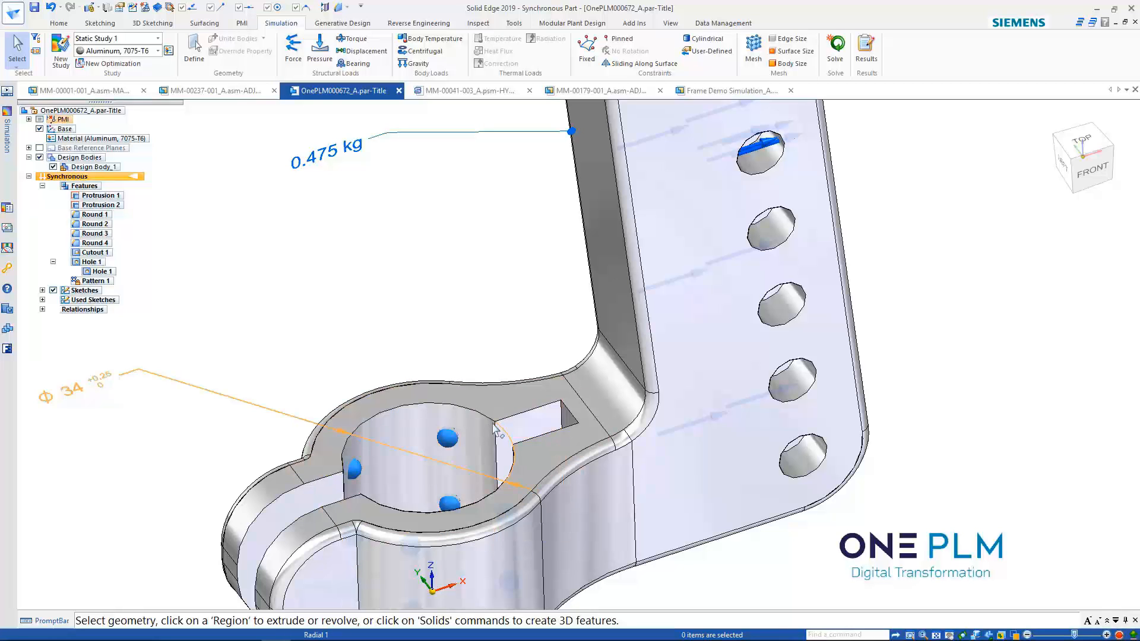
scroll(501, 425, "down", 3)
scroll(551, 383, "down", 1)
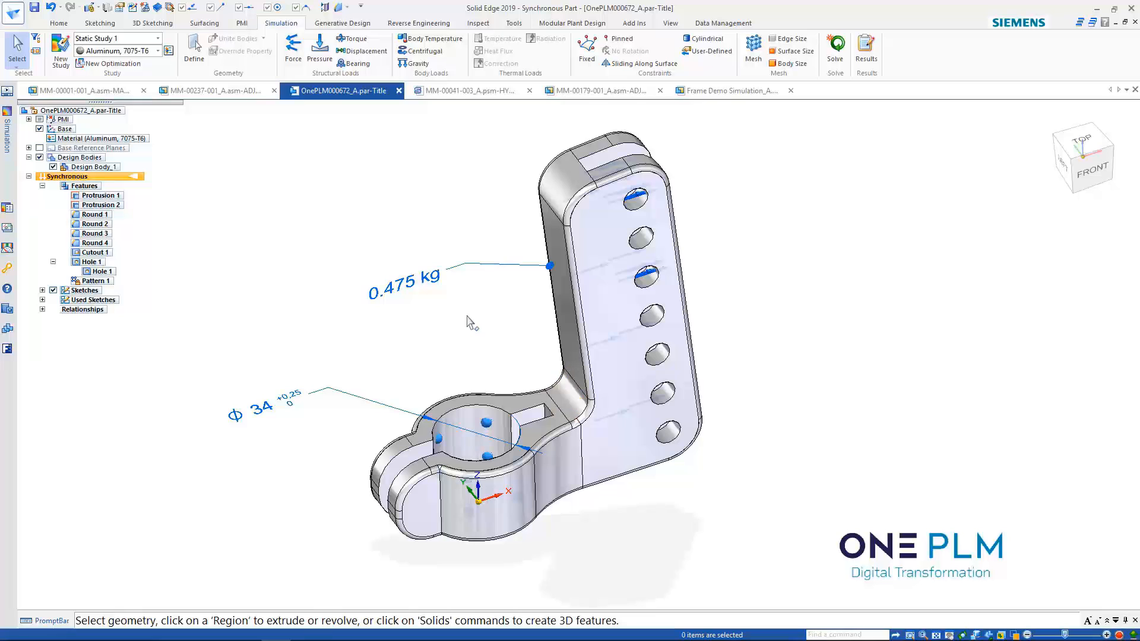
middle_click_drag(472, 306, 478, 250)
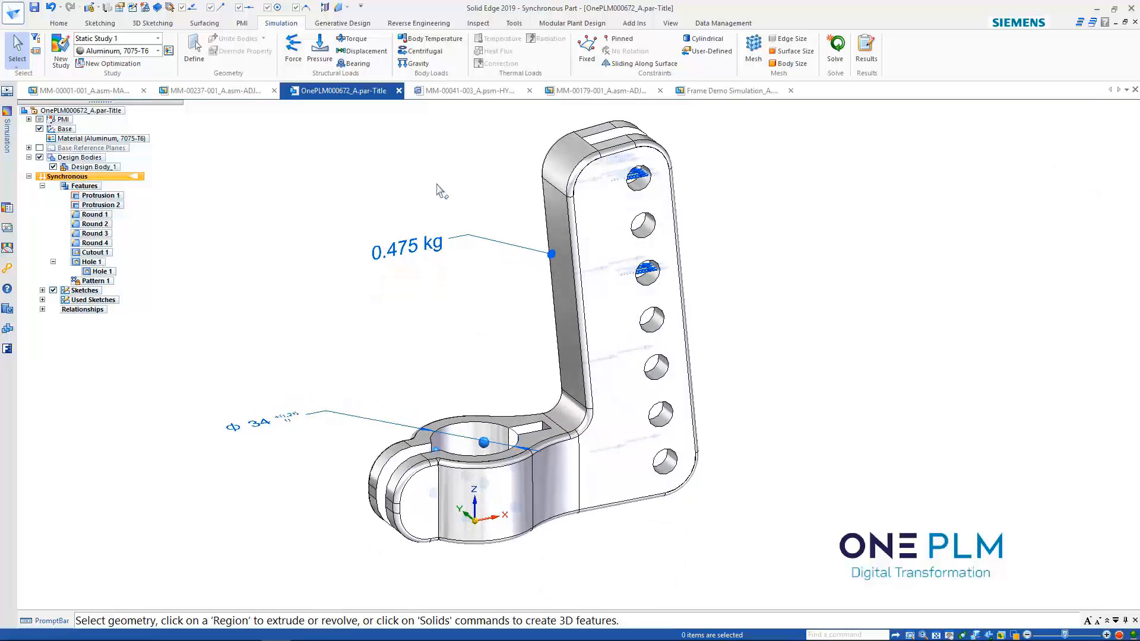
left_click(836, 48)
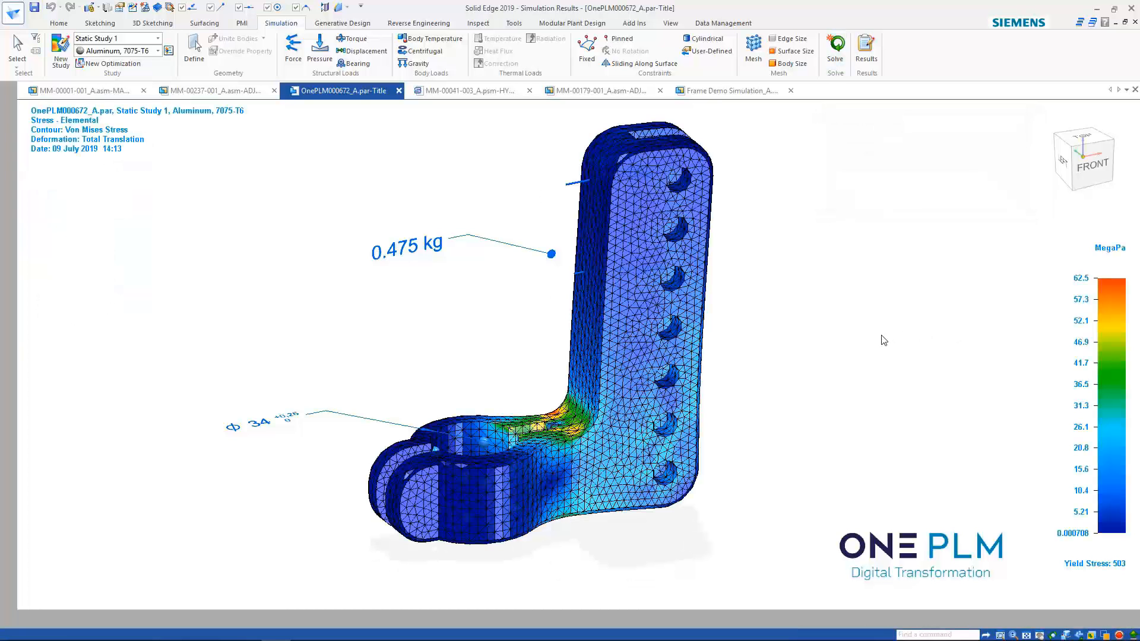
middle_click_drag(827, 315, 832, 318)
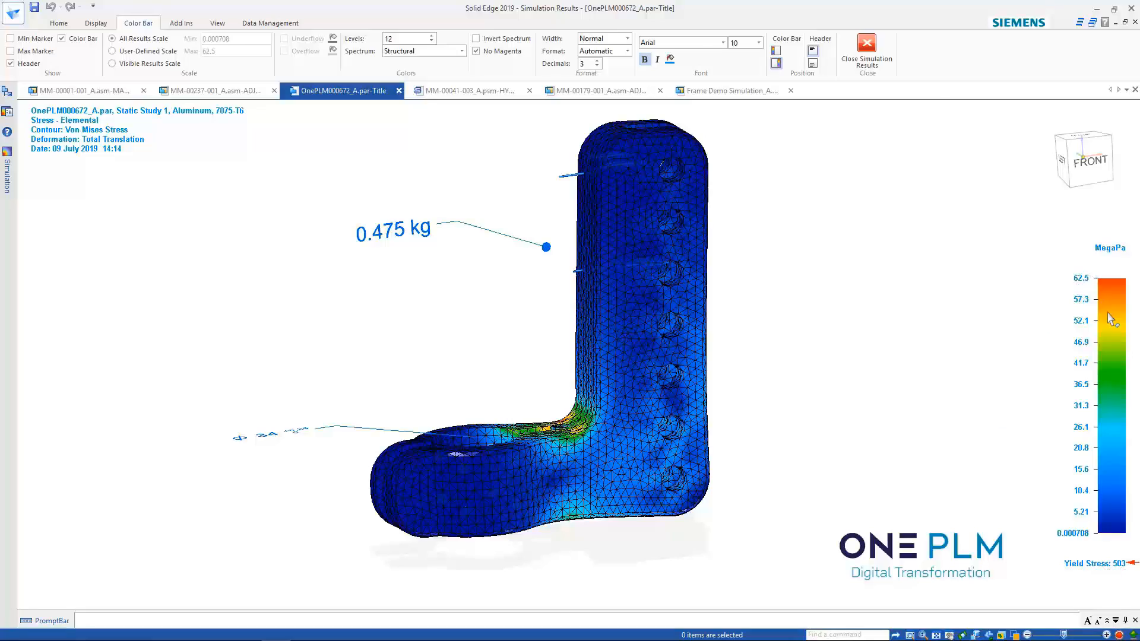
middle_click_drag(738, 307, 710, 460)
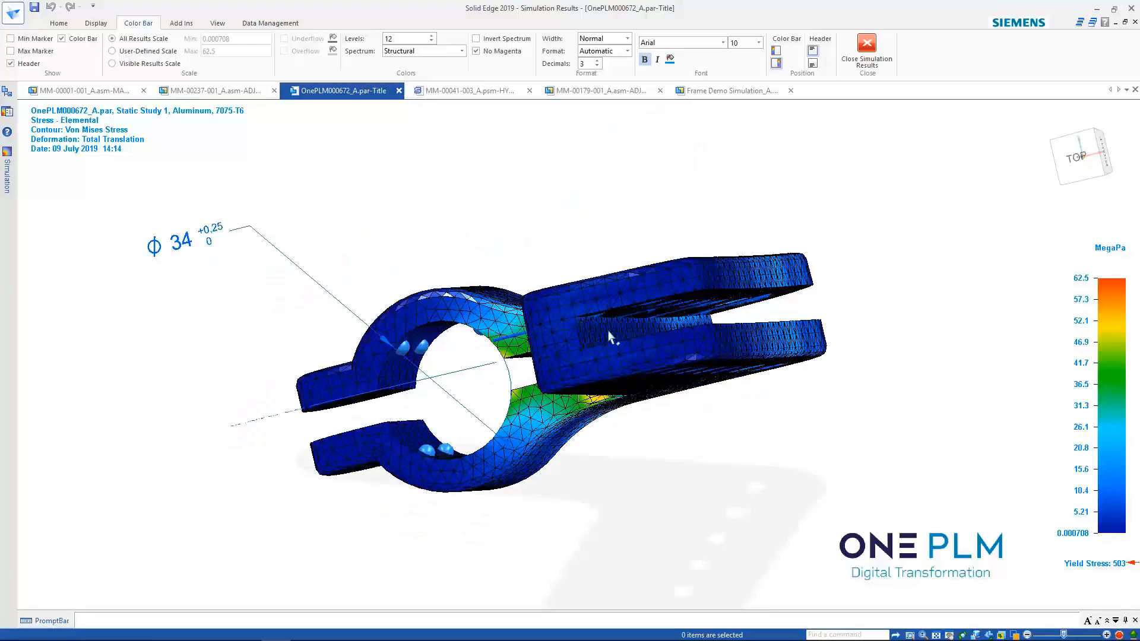
middle_click_drag(628, 336, 593, 280)
scroll(536, 172, "up", 2)
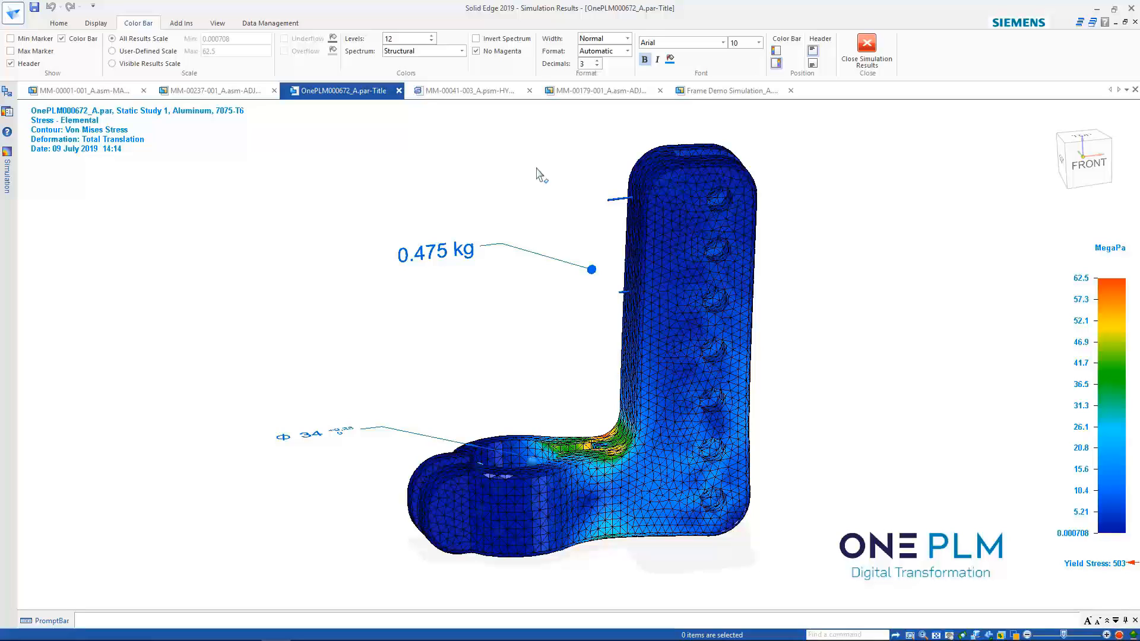
middle_click_drag(542, 183, 544, 181)
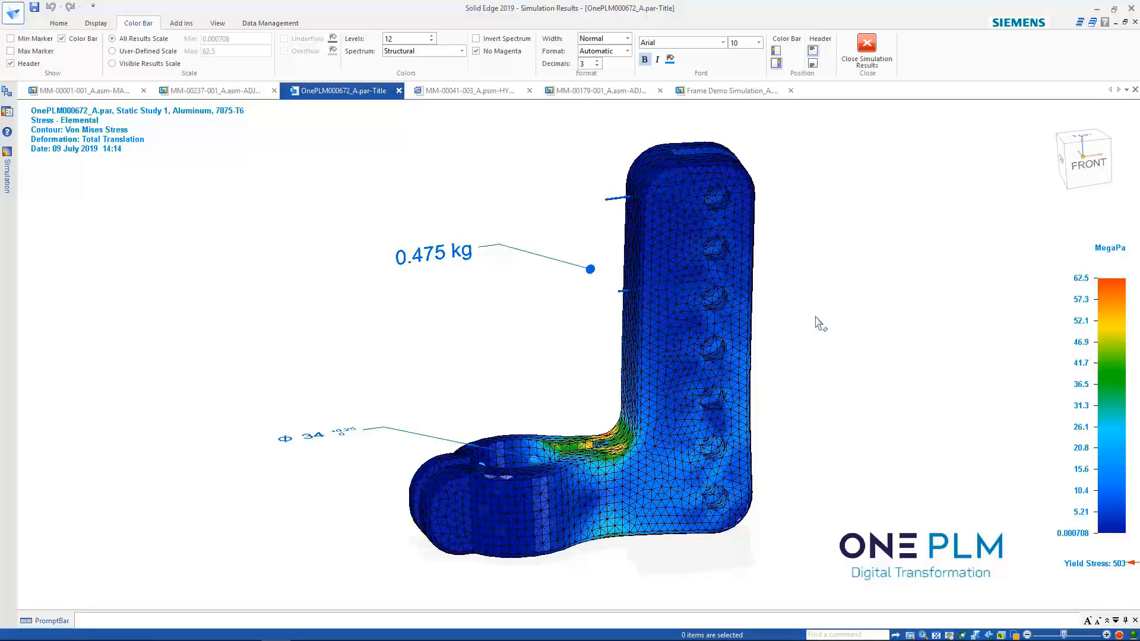
middle_click_drag(808, 298, 813, 313)
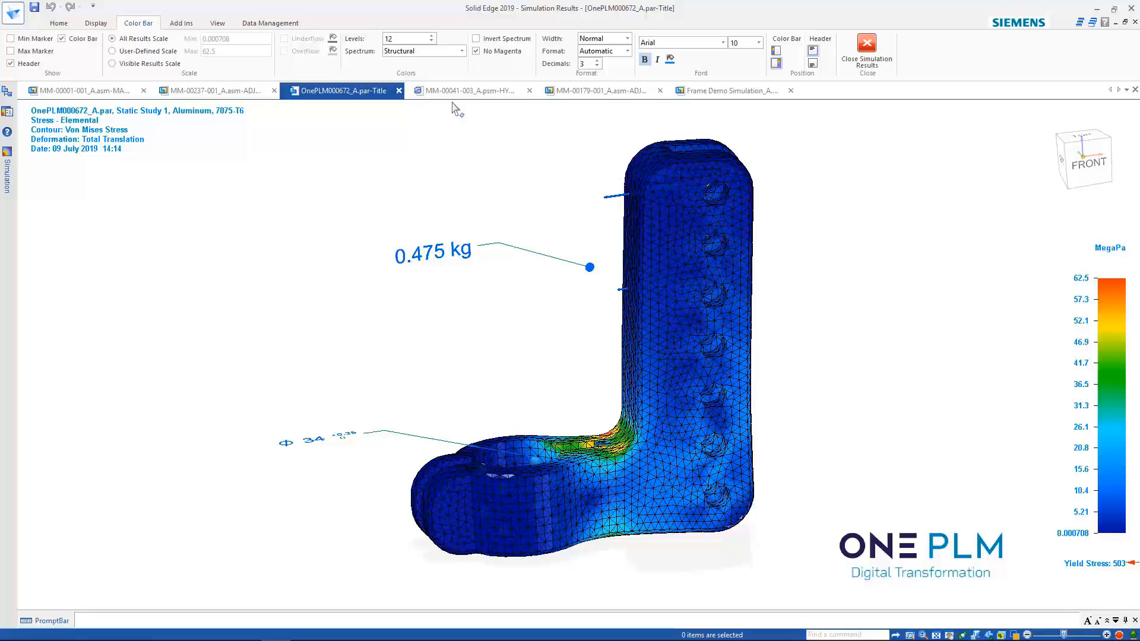
Switch to the MM-00041-003 hydraulic pump swivel shaft support model and hide its design bodies, leaving only the mid-surface shown.
left_click(467, 90)
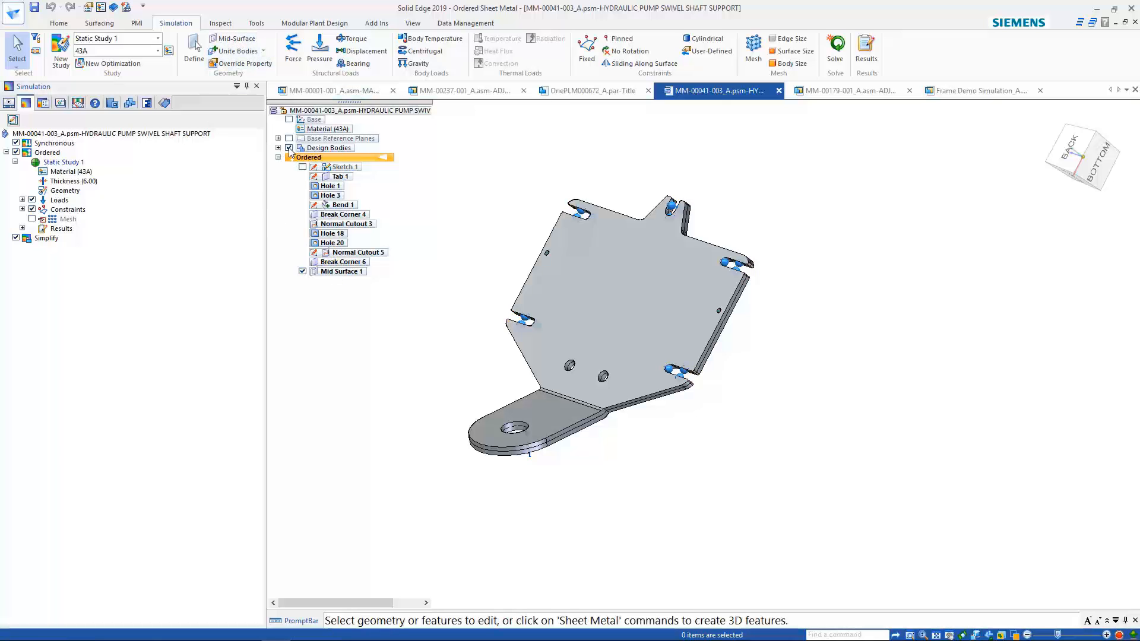
left_click(288, 148)
middle_click_drag(549, 324, 472, 284)
scroll(473, 283, "up", 3)
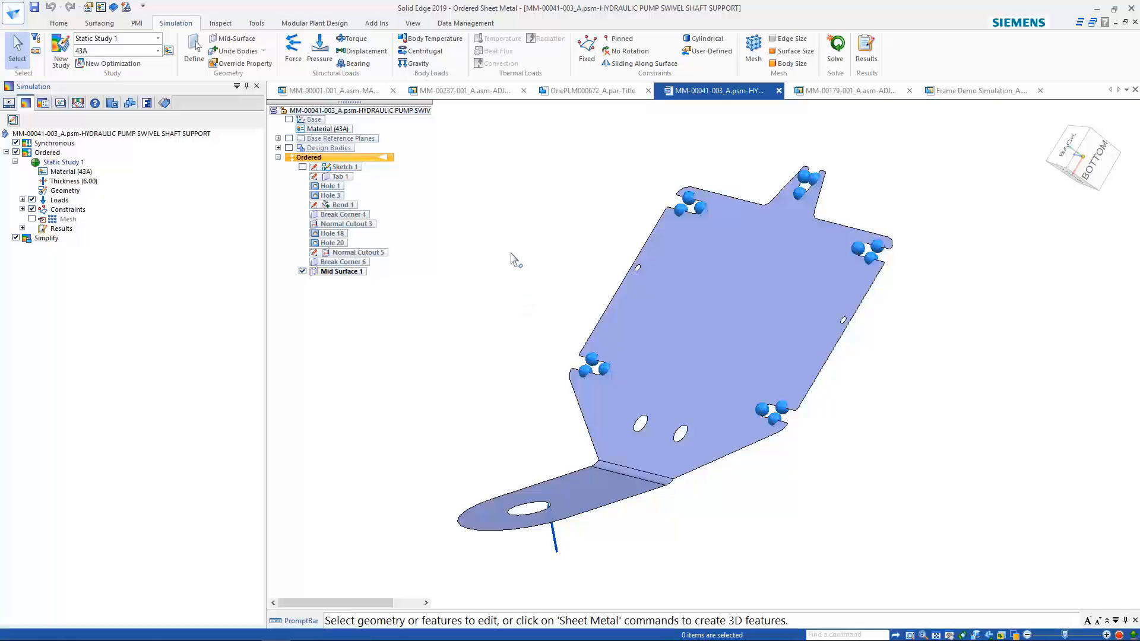
middle_click_drag(514, 257, 510, 257)
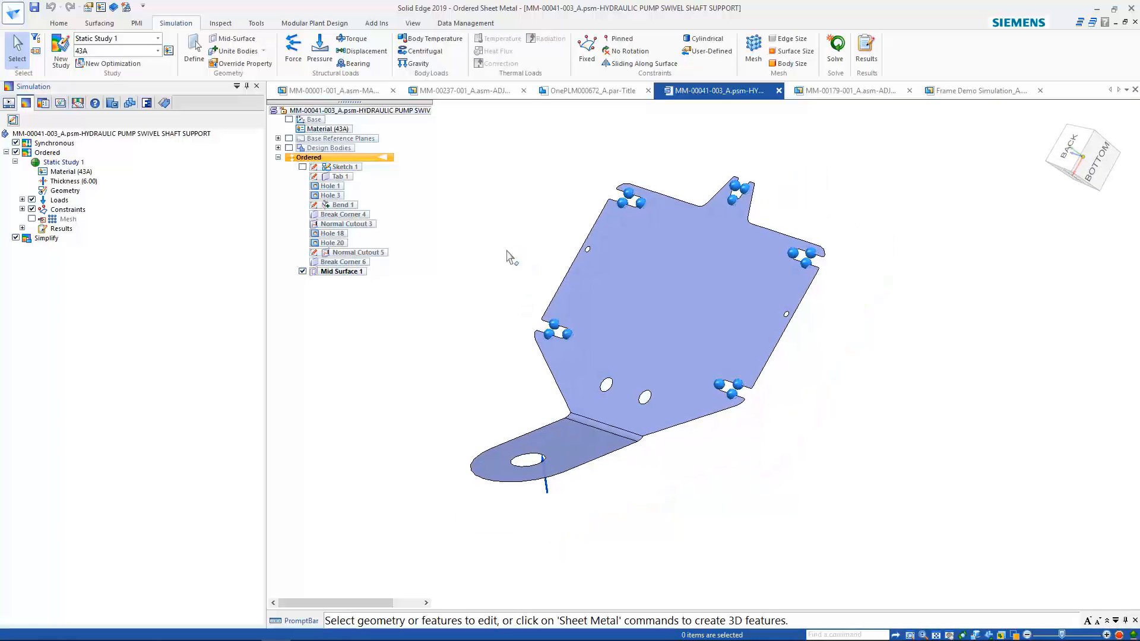
Solve the shaft support's static study and apply the Stoplight spectrum to the Von Mises stress plot.
left_click(835, 51)
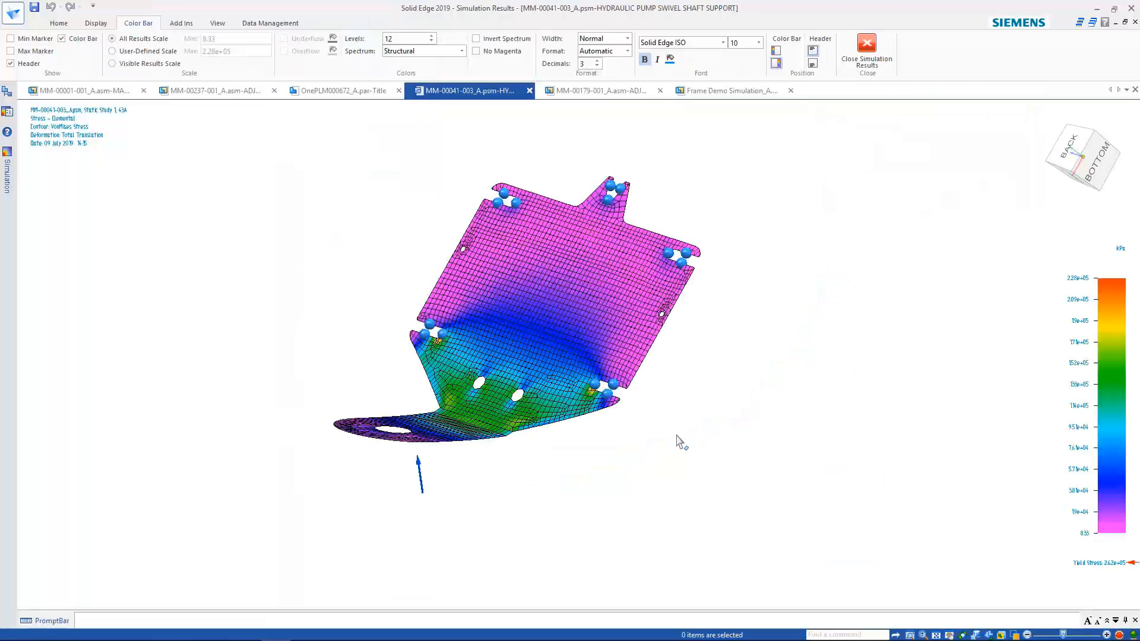
scroll(290, 304, "up", 1)
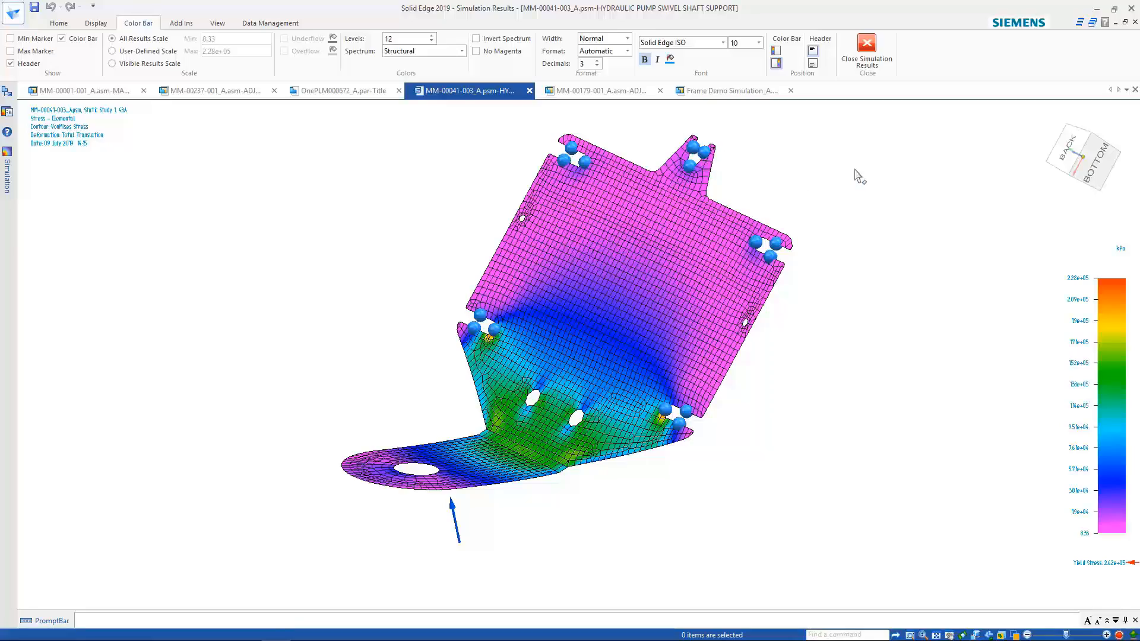
middle_click_drag(859, 177, 554, 312)
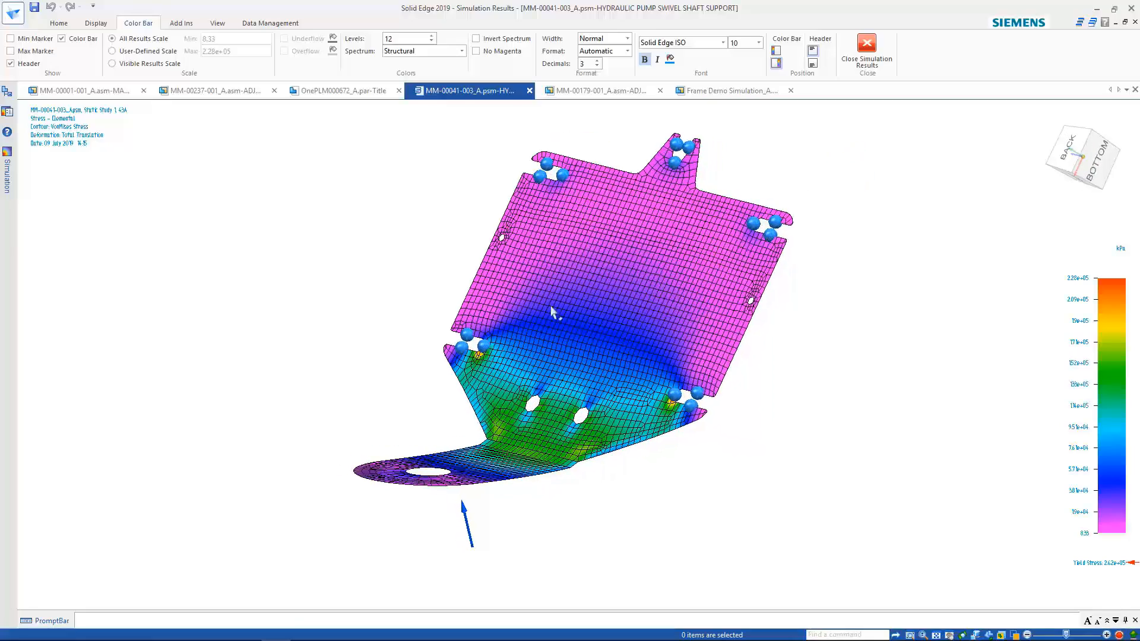
left_click(422, 51)
left_click(410, 69)
middle_click_drag(374, 243, 415, 400)
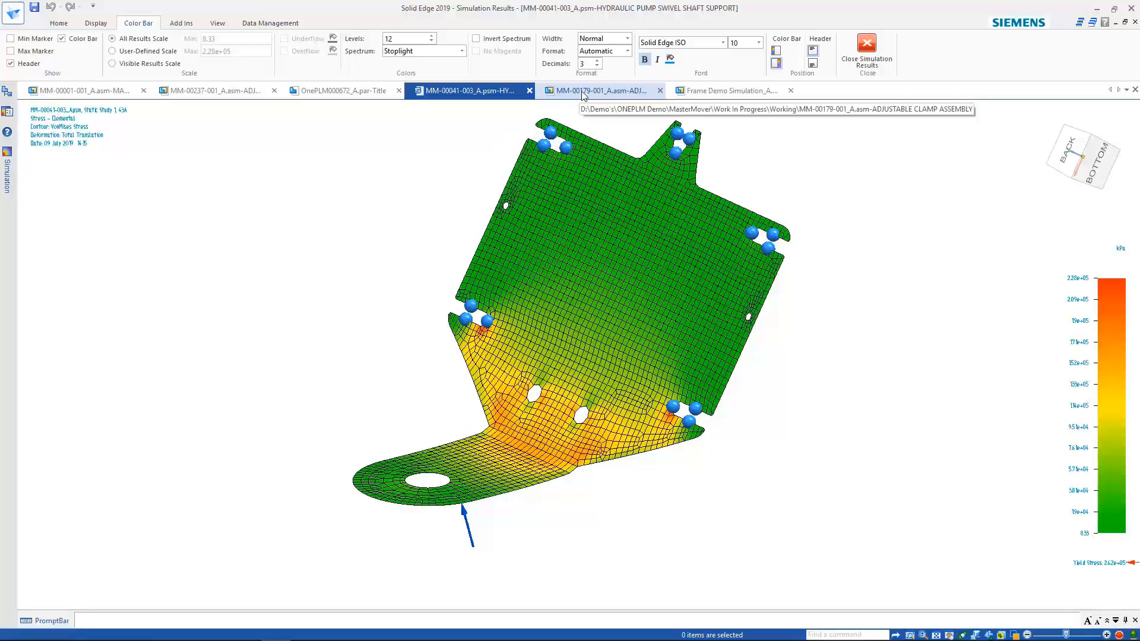
Switch to the MM-00179-001 adjustable clamp assembly and open the results of its static study.
left_click(584, 95)
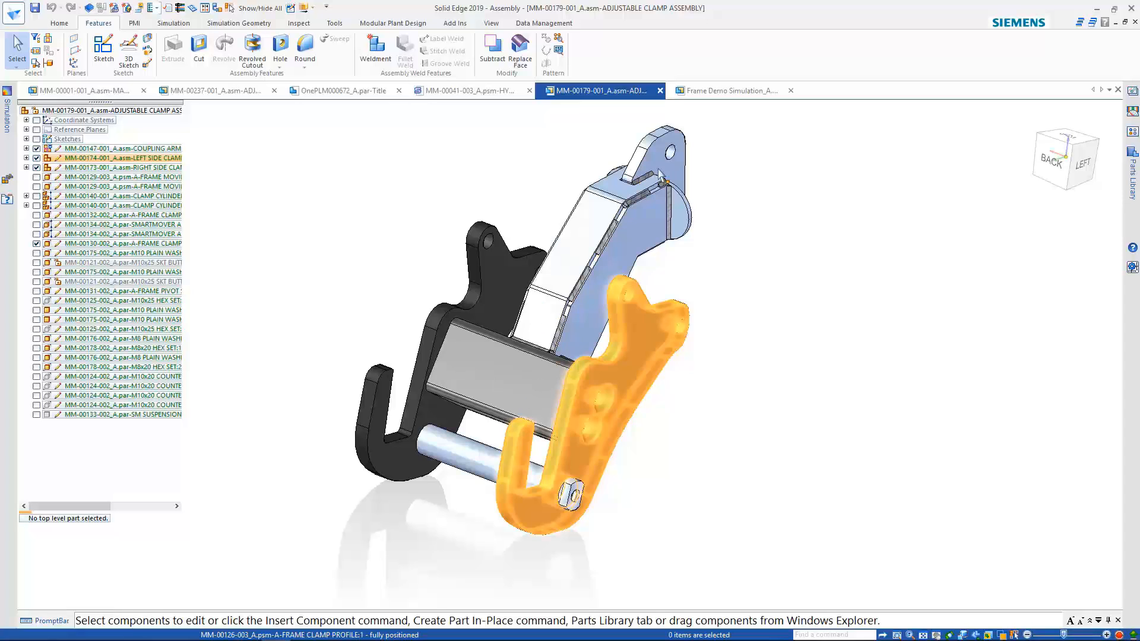
mouse_move(6, 109)
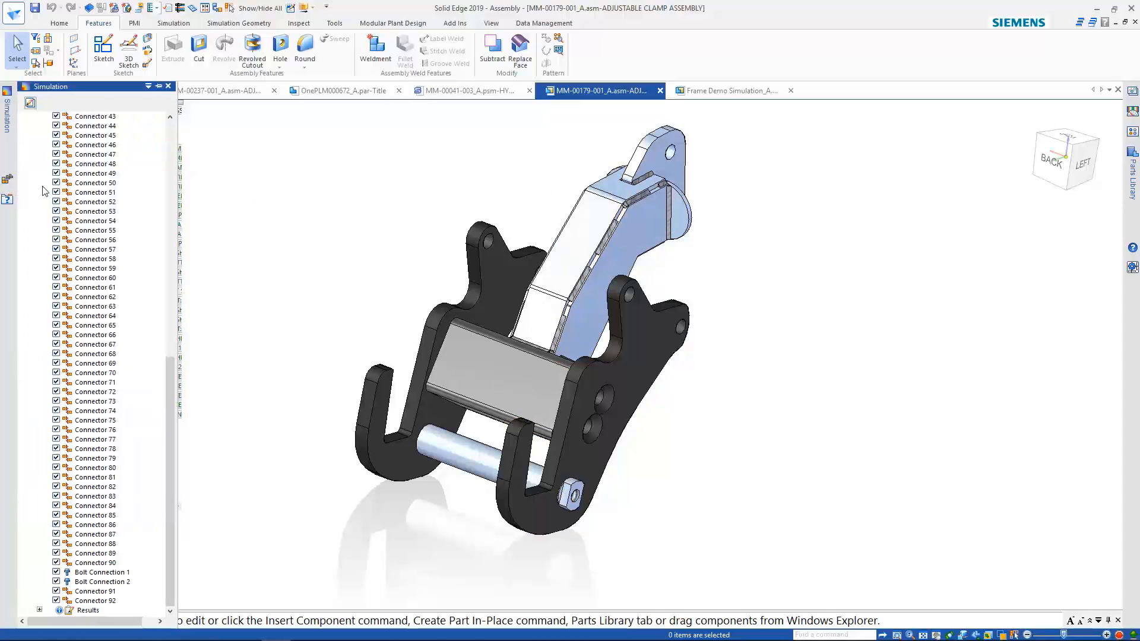
left_click_drag(170, 371, 152, 416)
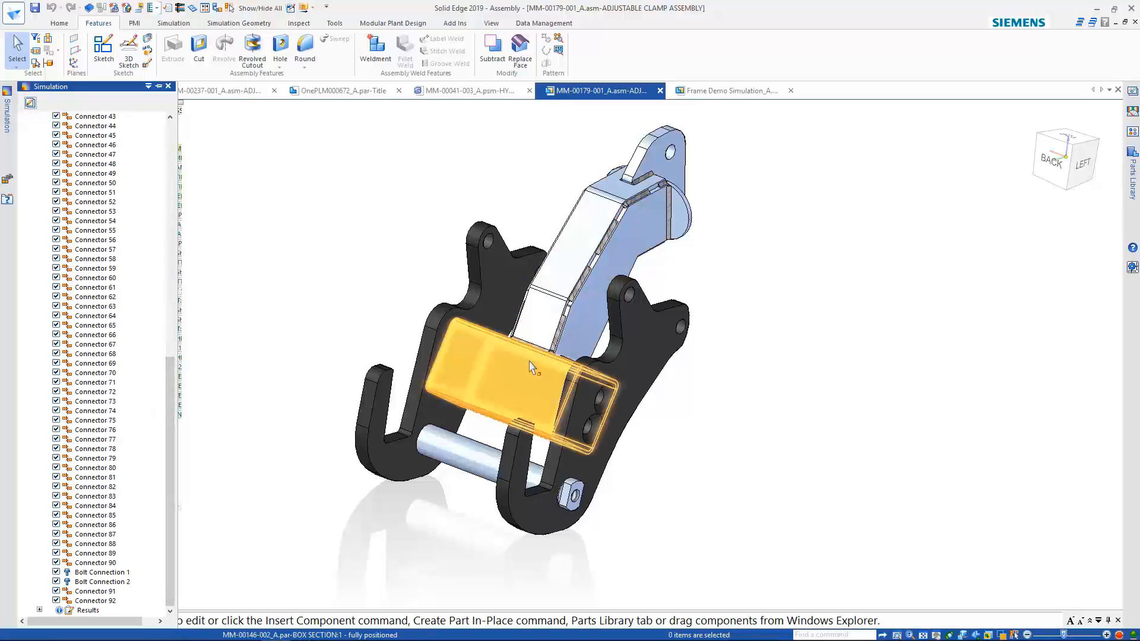
middle_click_drag(414, 338, 378, 282)
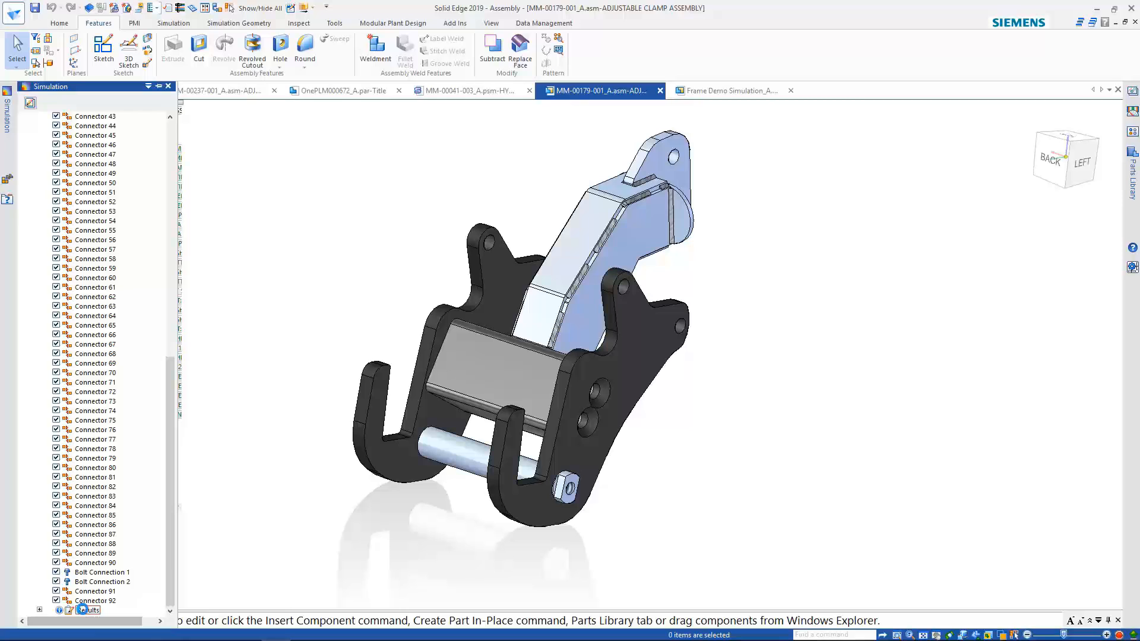
right_click(84, 610)
left_click(111, 587)
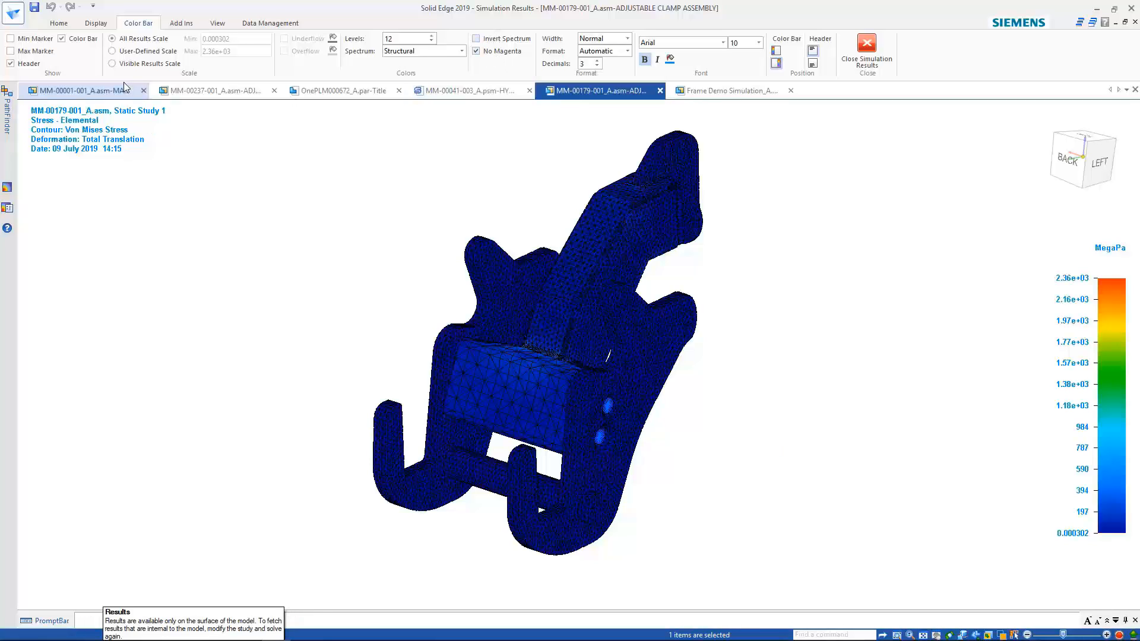
Change the edge style of the clamp assembly's stress plot to hide the mesh lines.
left_click(96, 23)
left_click(141, 51)
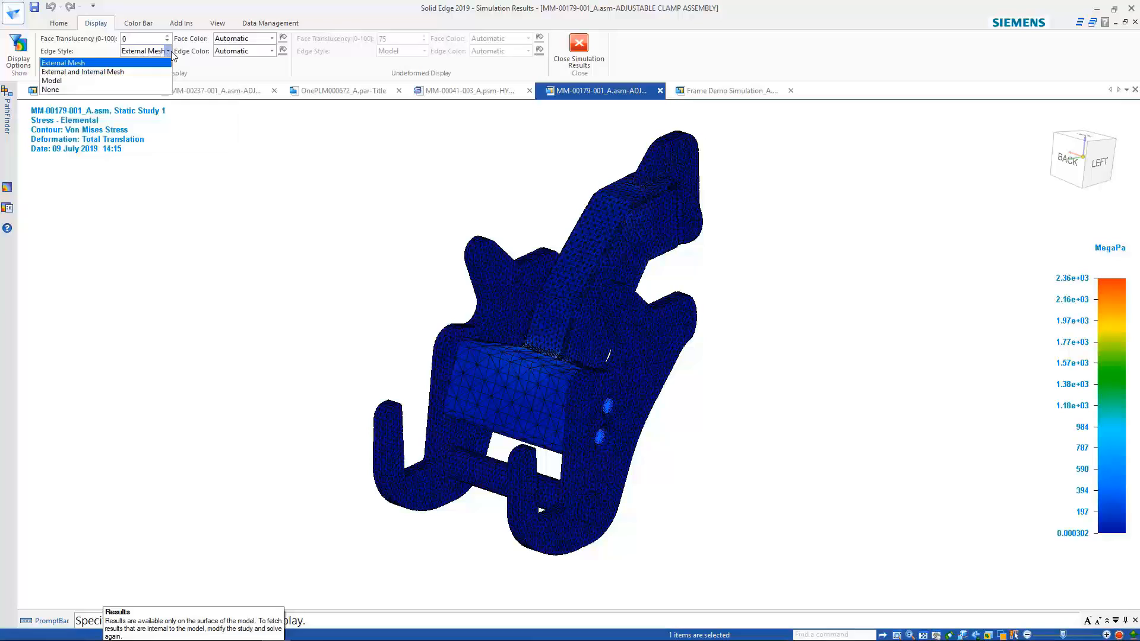
left_click(51, 90)
middle_click_drag(356, 290, 364, 301)
Use a user-defined color bar scale for the clamp assembly's stress plot with a maximum of 450 MPa.
left_click(138, 23)
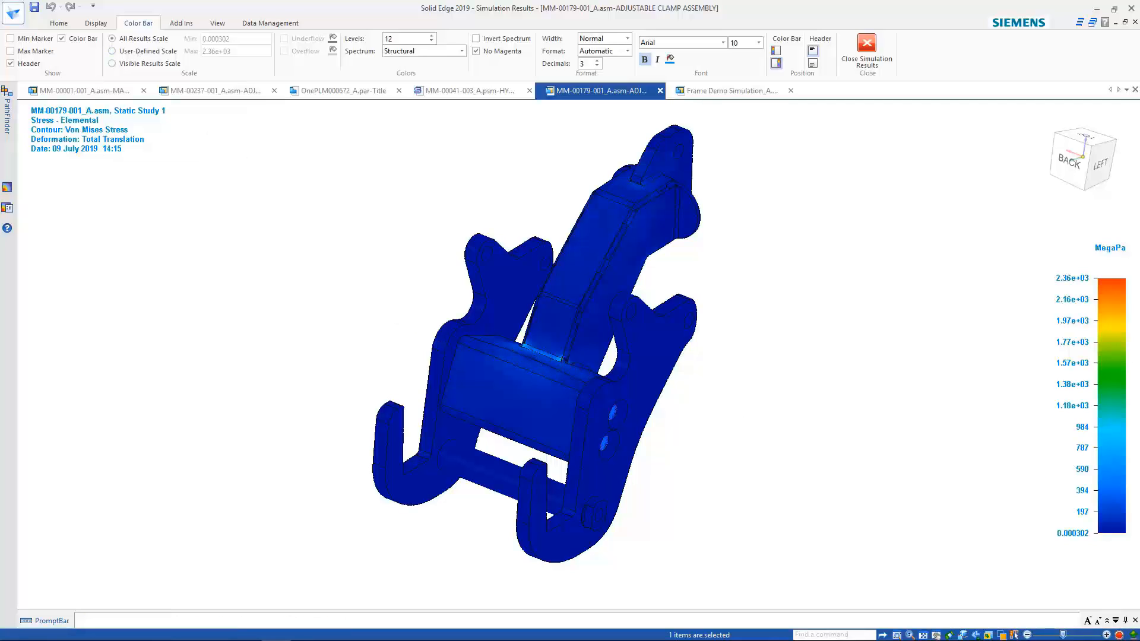
left_click(142, 51)
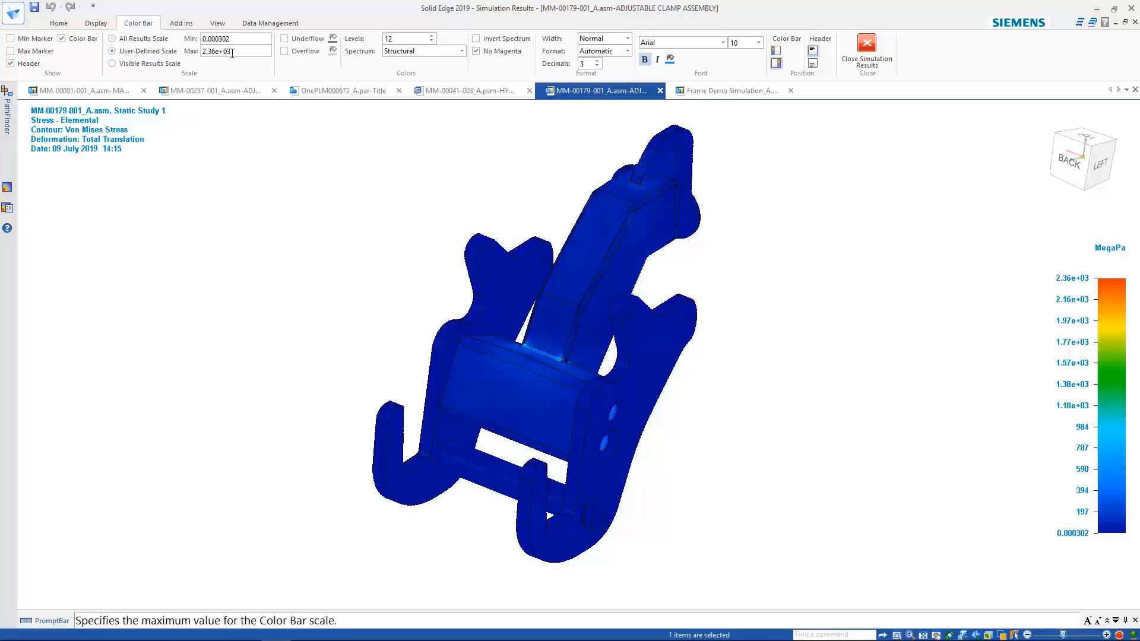
left_click_drag(203, 51, 212, 52)
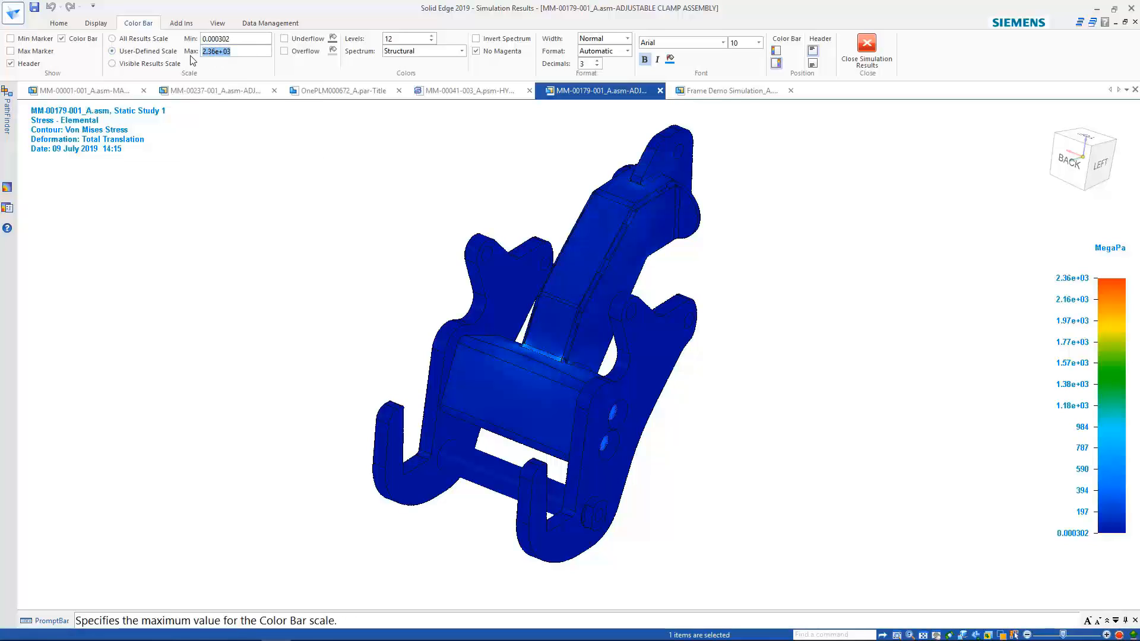
type("450")
key("Return")
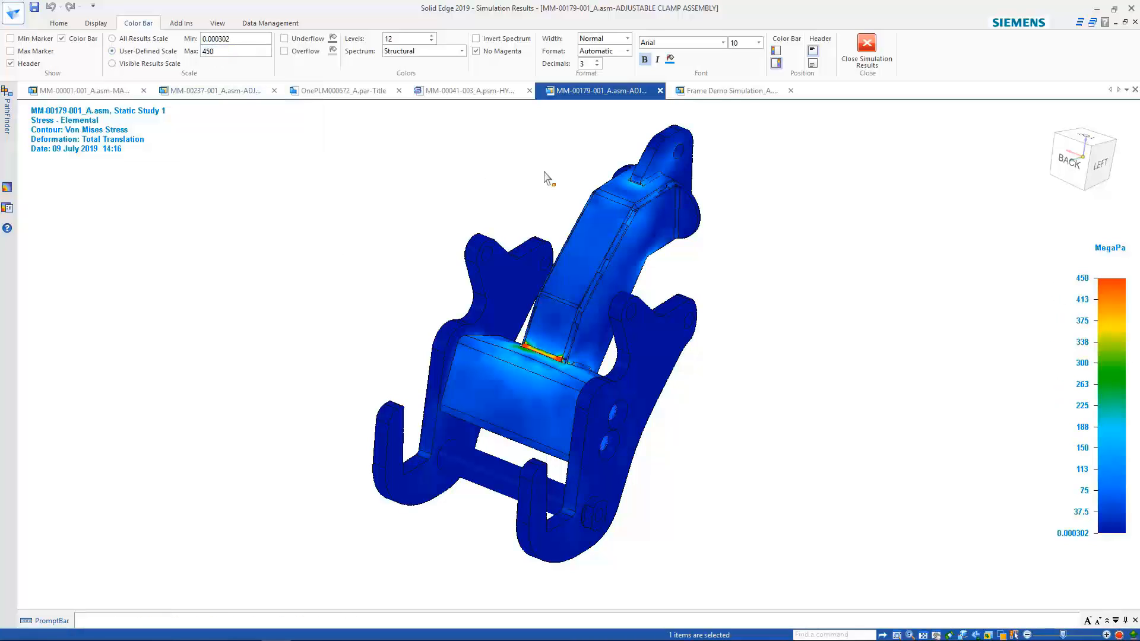
Examine the Von Mises stress around the joint between the coupling arm and the box section from several sides.
middle_click_drag(577, 172, 555, 173)
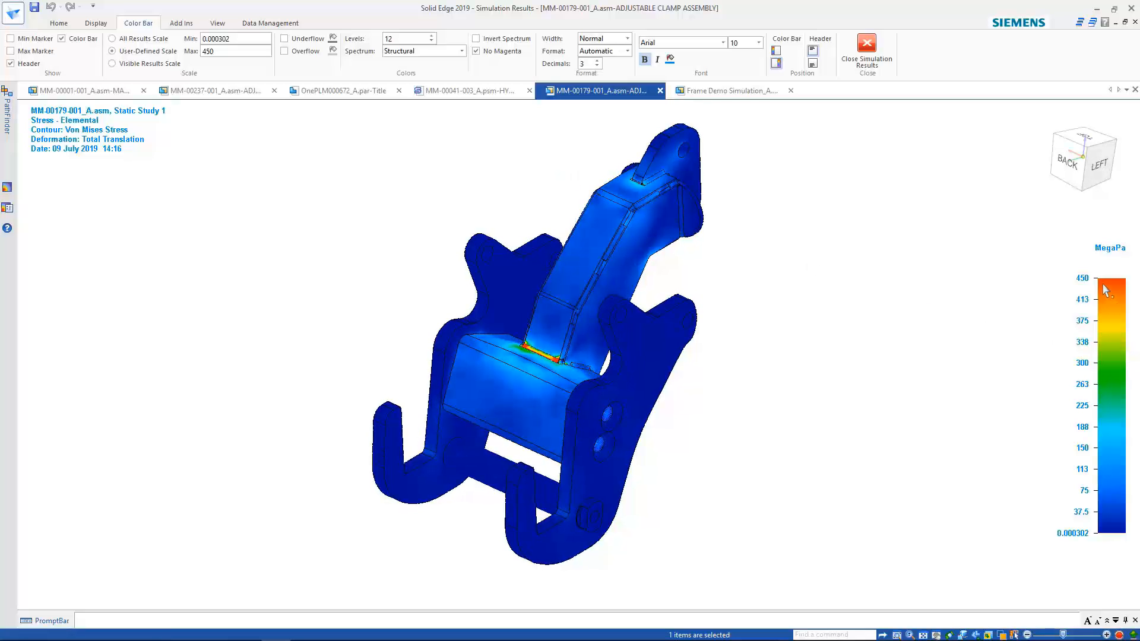
scroll(641, 343, "up", 4)
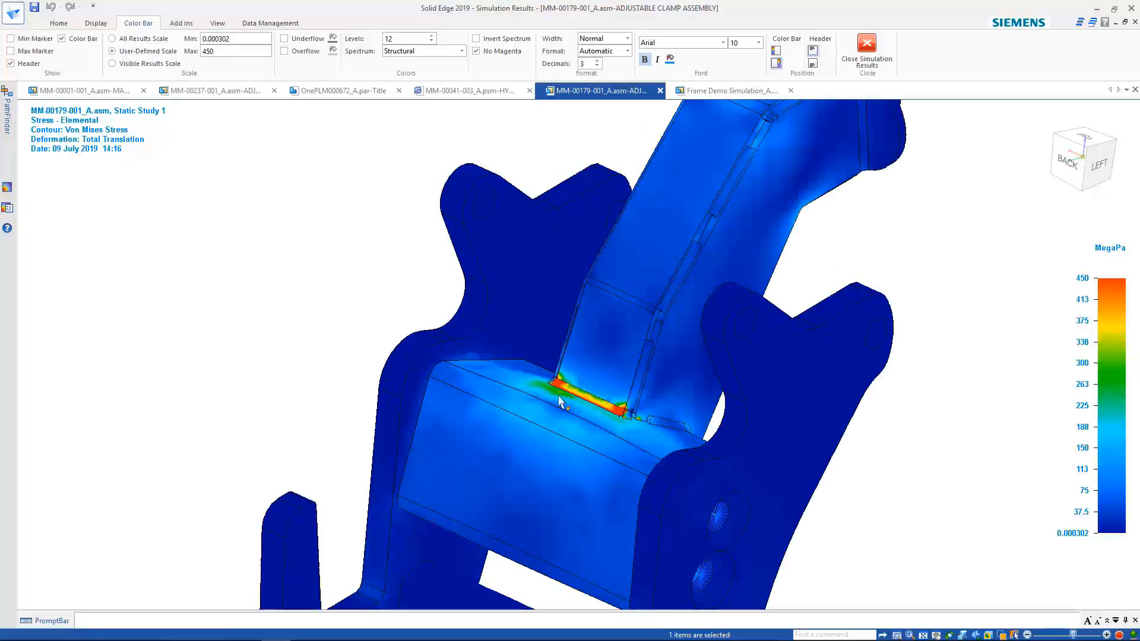
scroll(596, 438, "down", 5)
middle_click_drag(570, 362, 479, 334)
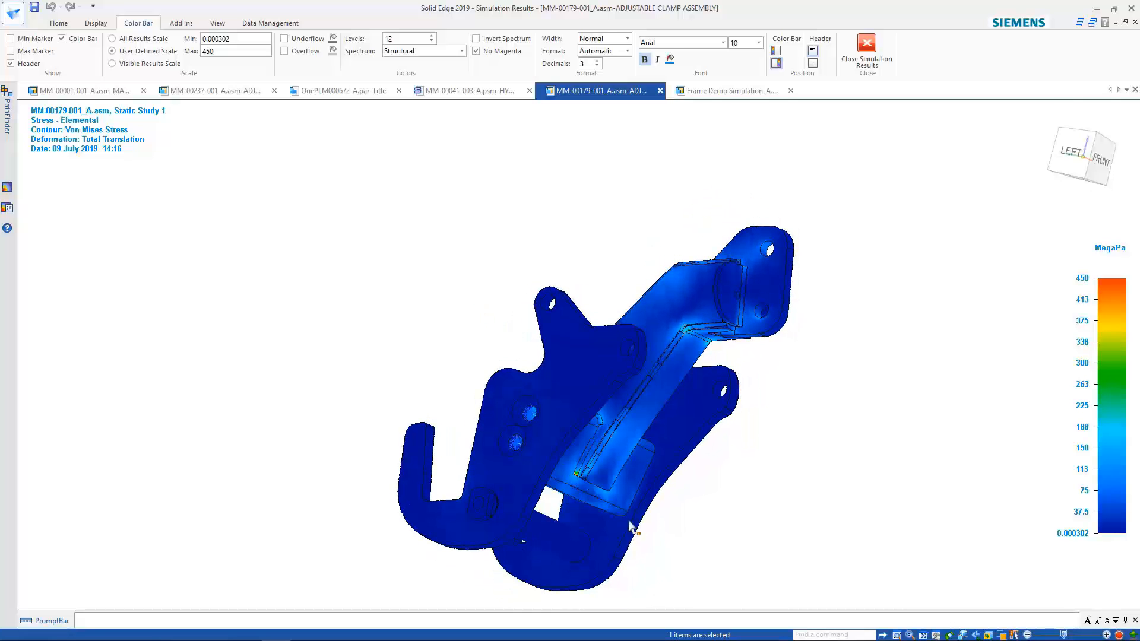
middle_click_drag(567, 414, 729, 324)
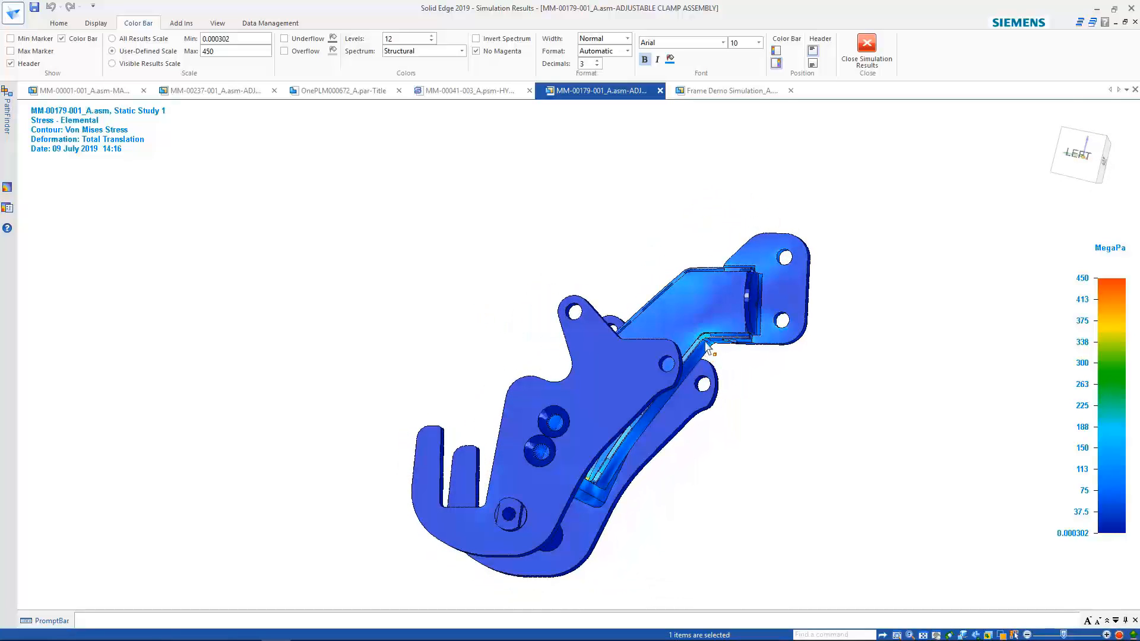
middle_click_drag(598, 392, 572, 407)
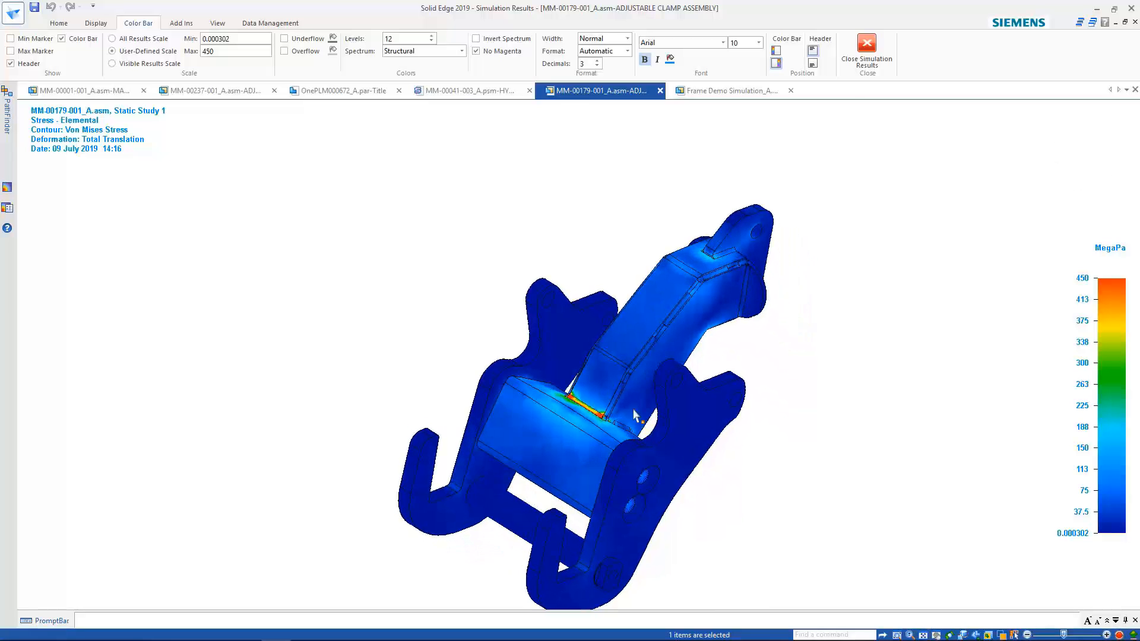
scroll(571, 408, "up", 3)
scroll(572, 408, "up", 3)
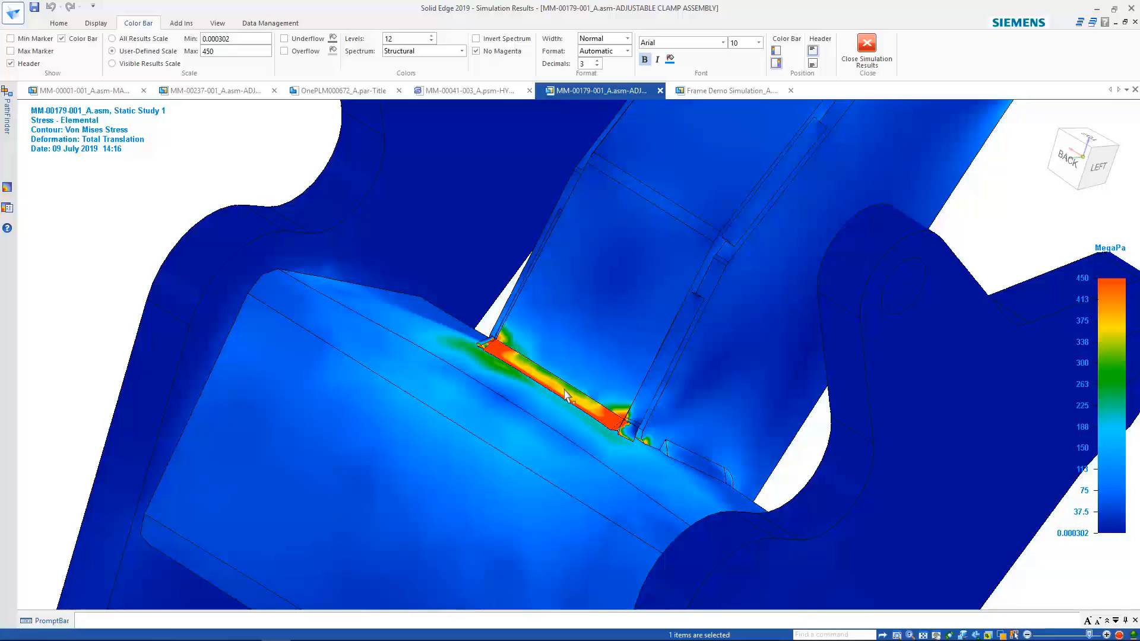
scroll(566, 391, "down", 3)
middle_click_drag(584, 407, 585, 335)
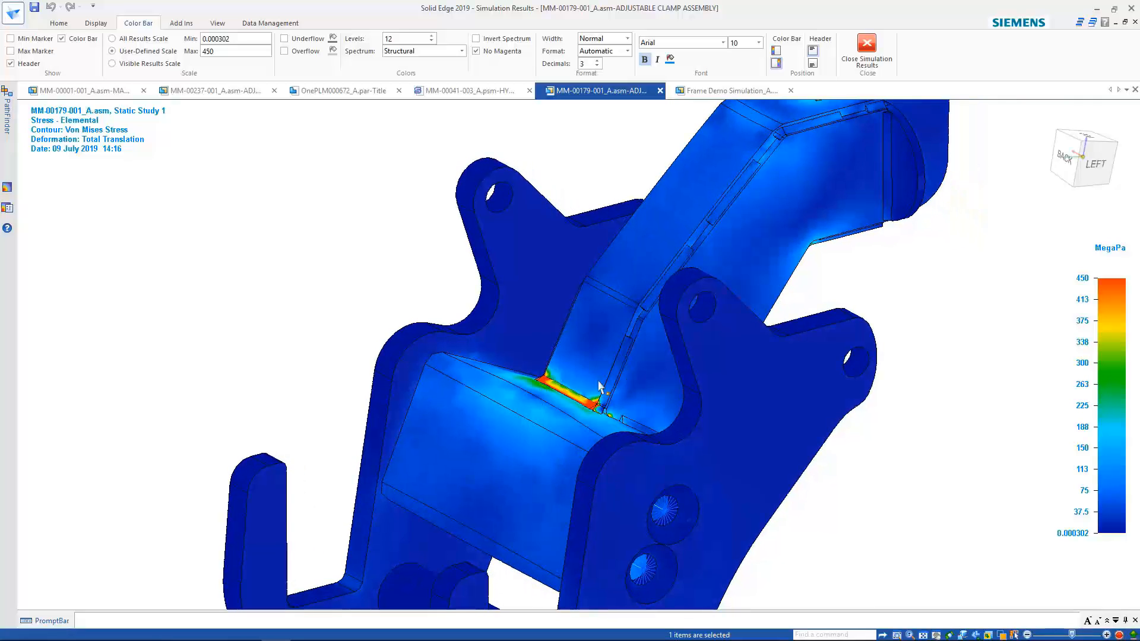
scroll(581, 411, "down", 5)
scroll(571, 488, "up", 3)
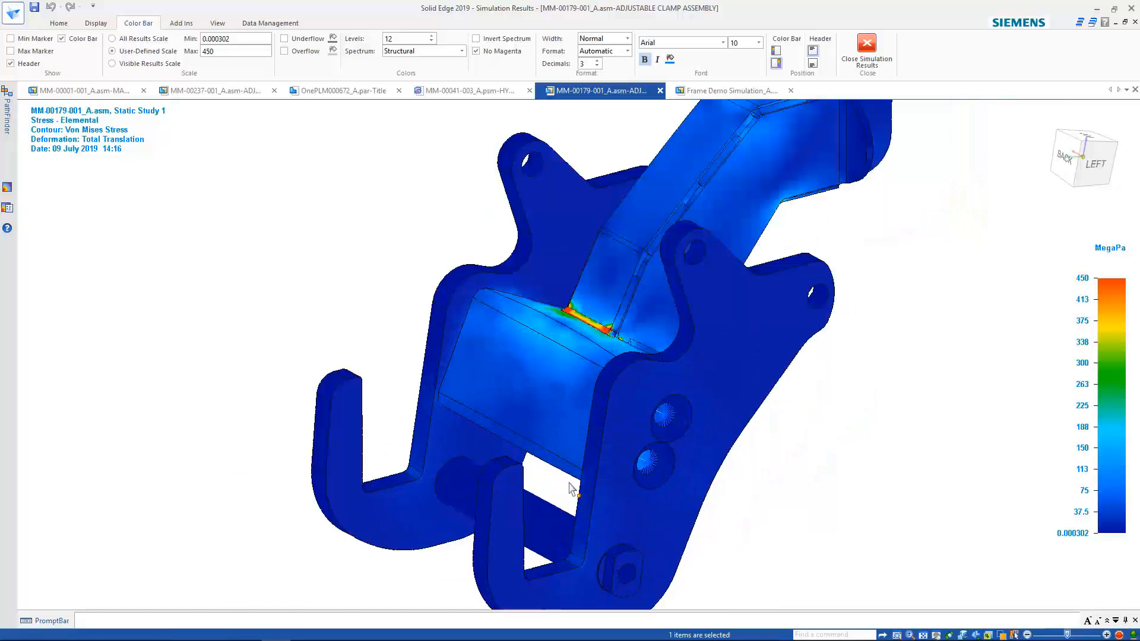
scroll(567, 496, "down", 2)
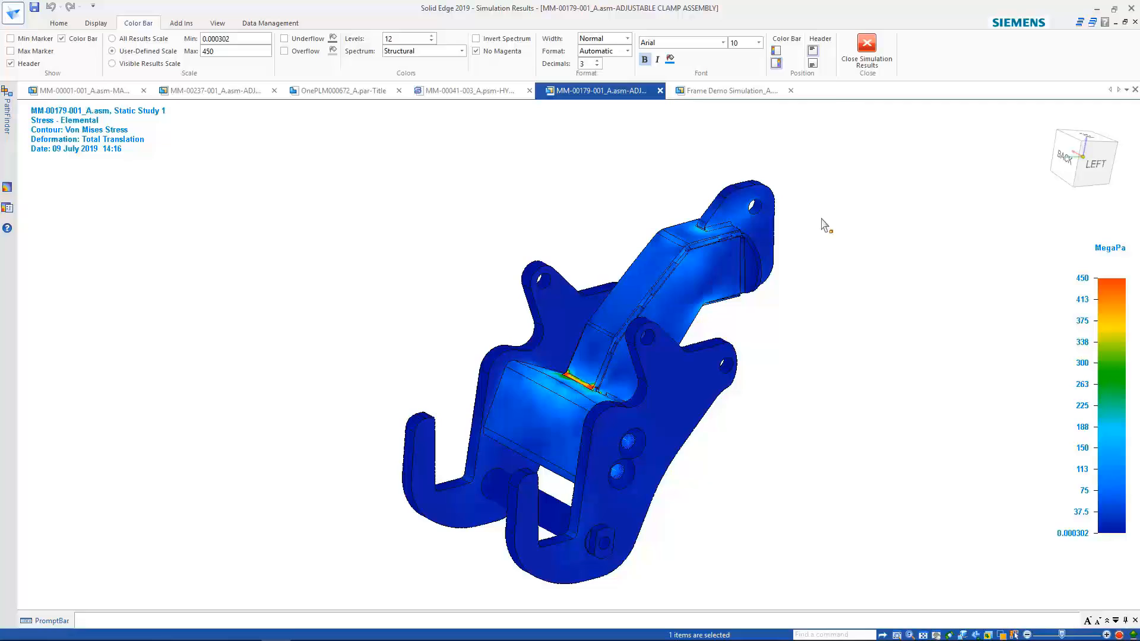
Close the clamp assembly's simulation results and switch to the Frame Demo Simulation assembly.
left_click(867, 47)
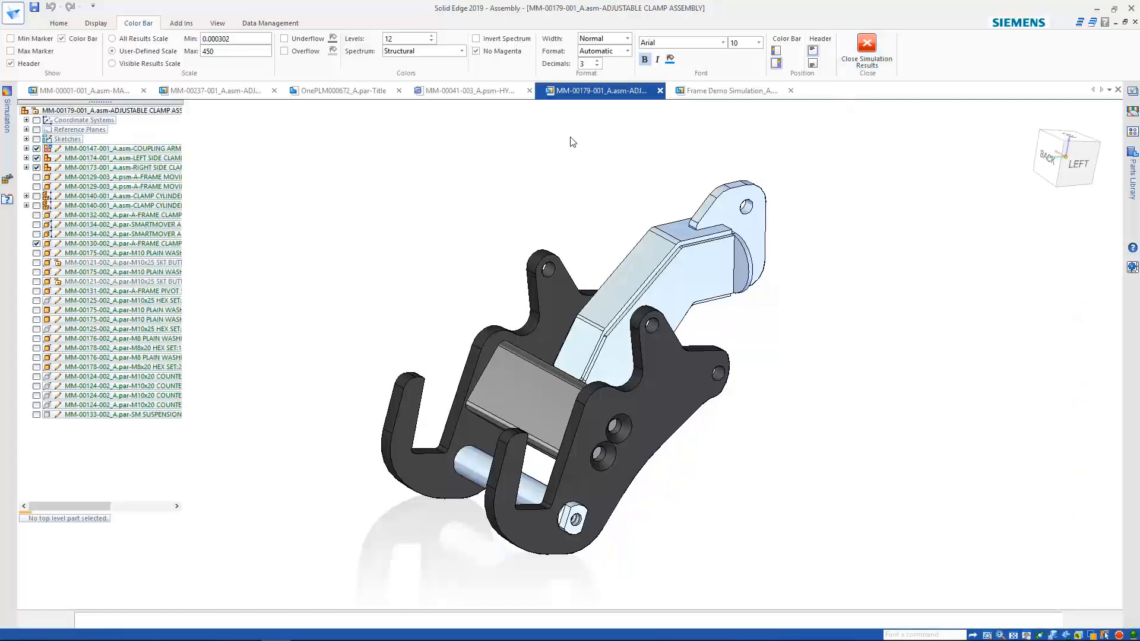
left_click(721, 96)
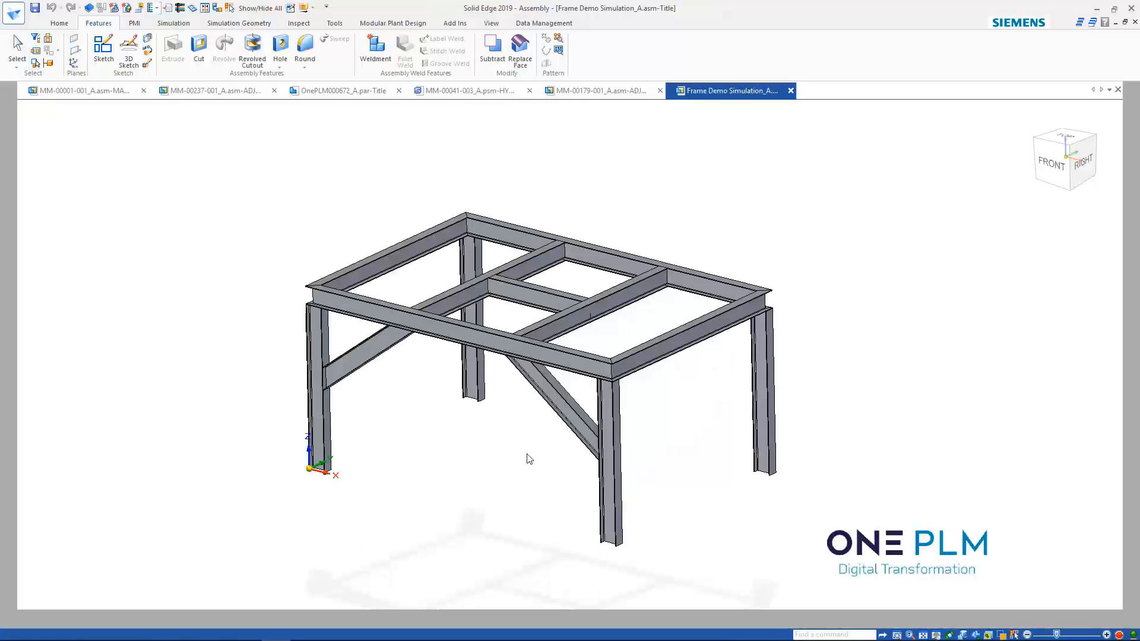
middle_click_drag(550, 483, 586, 463)
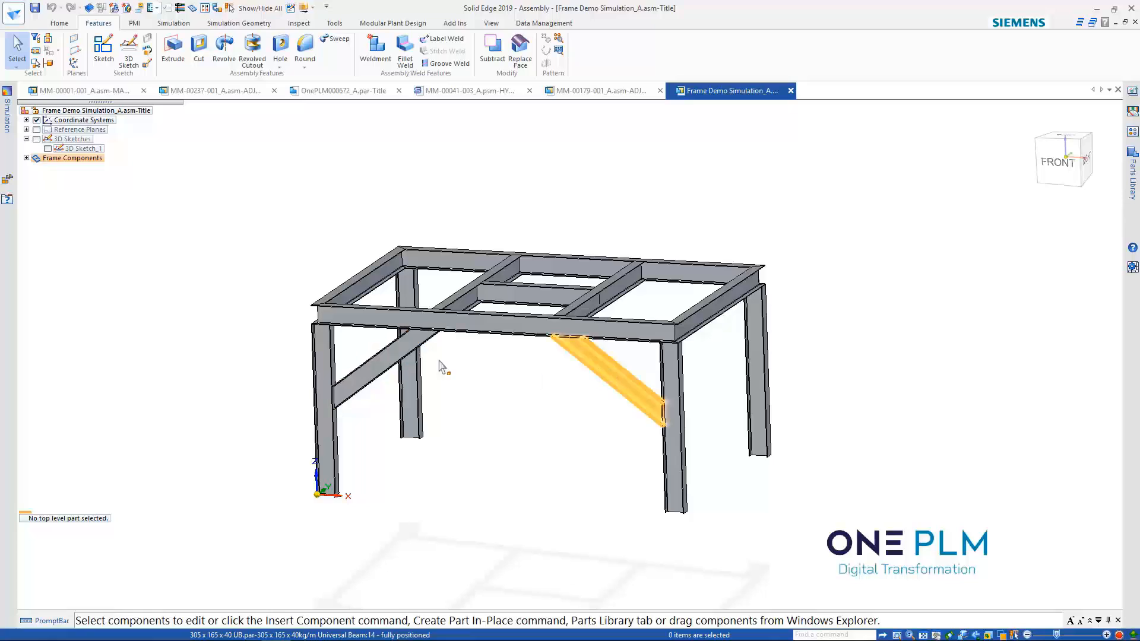
middle_click_drag(638, 431, 495, 379)
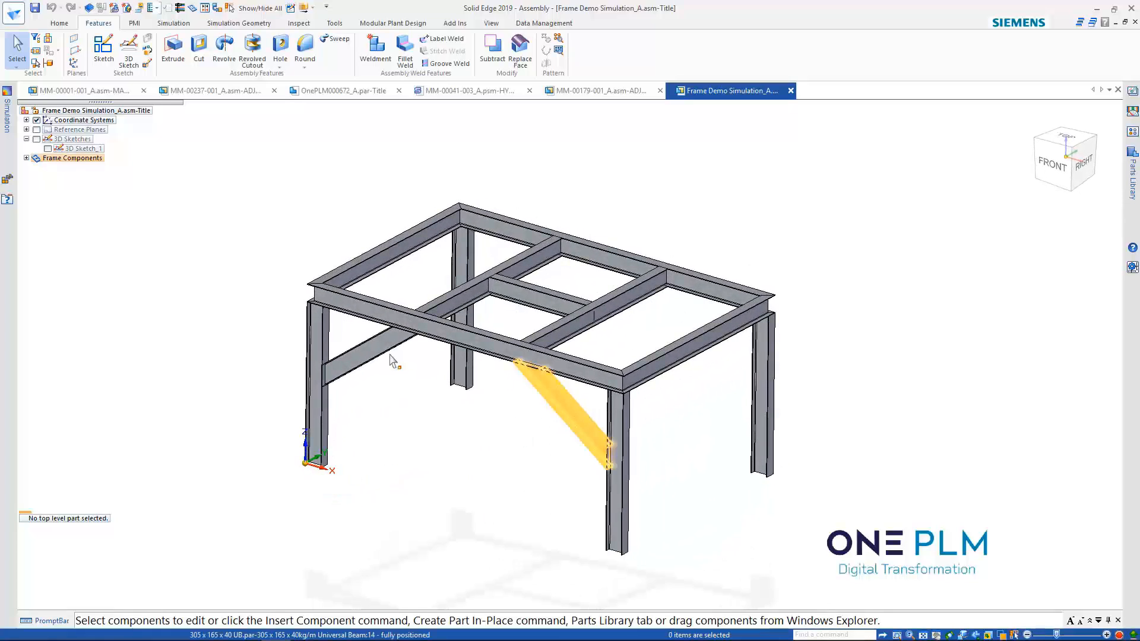
Enter Frame Design for the steel frame and open the results of Static Study 1 to view the beam stress plot.
left_click(335, 24)
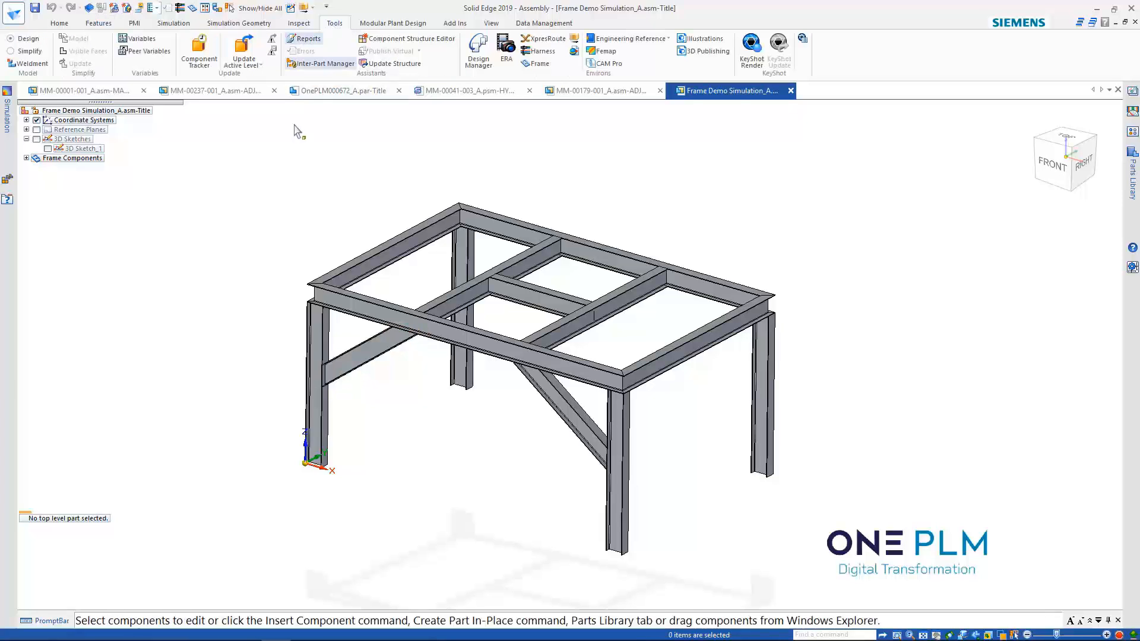
left_click(538, 64)
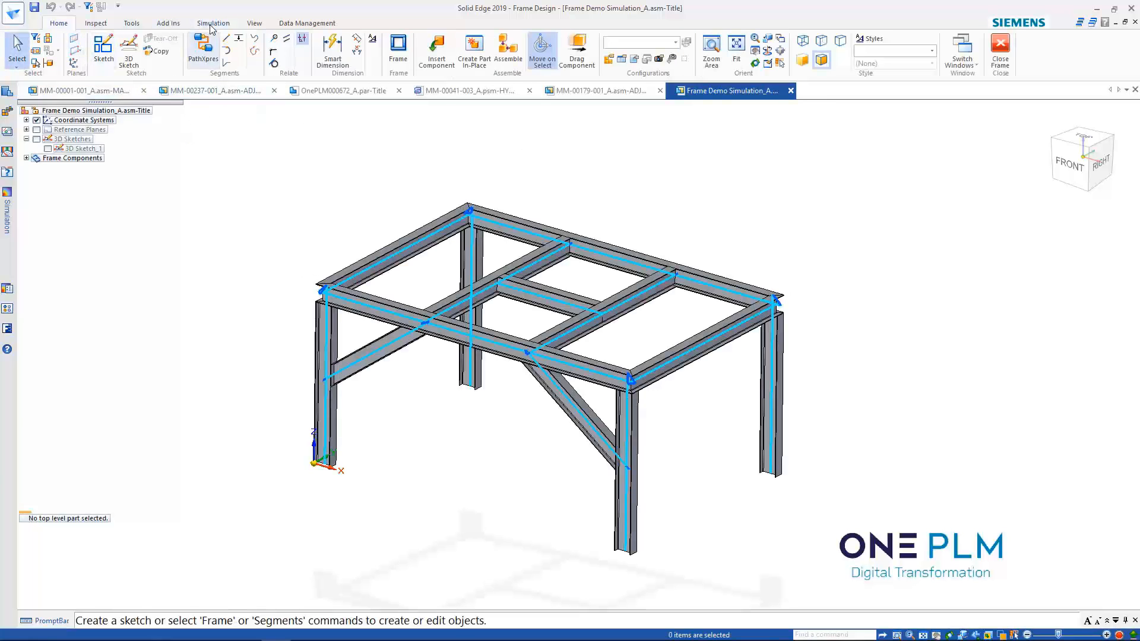
middle_click_drag(521, 165, 383, 180)
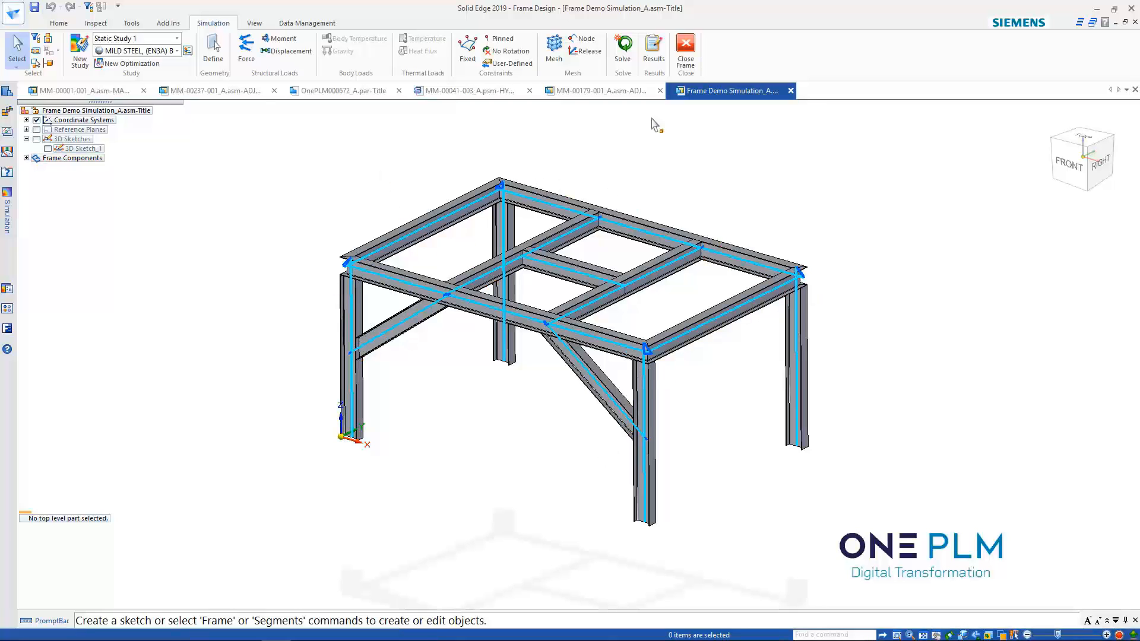
left_click(654, 51)
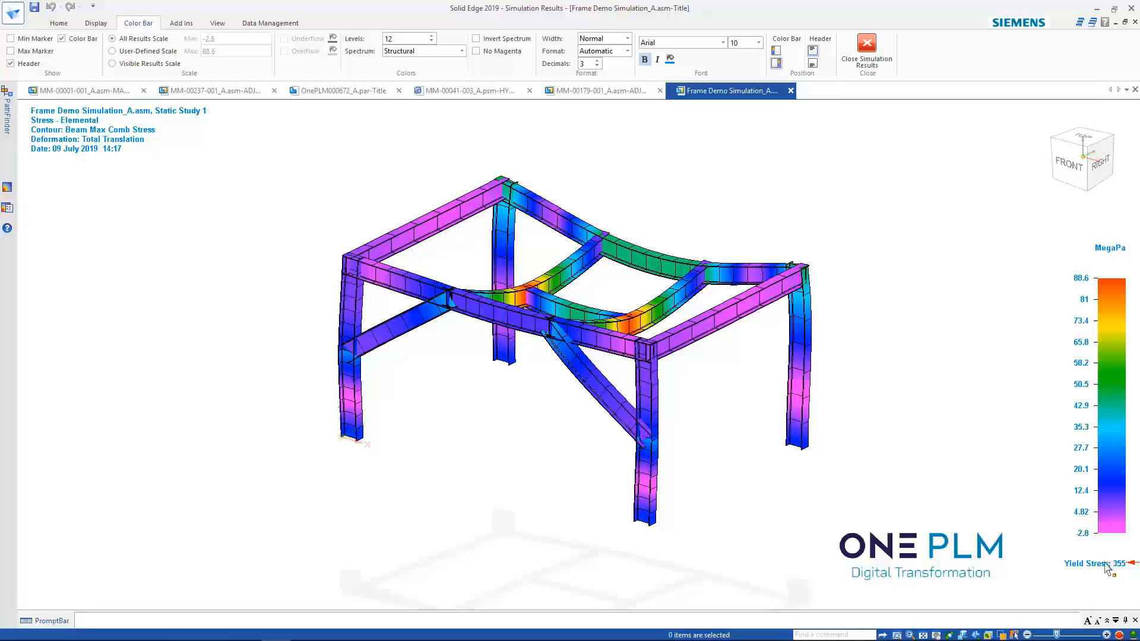
middle_click_drag(855, 174, 623, 163)
left_click(58, 24)
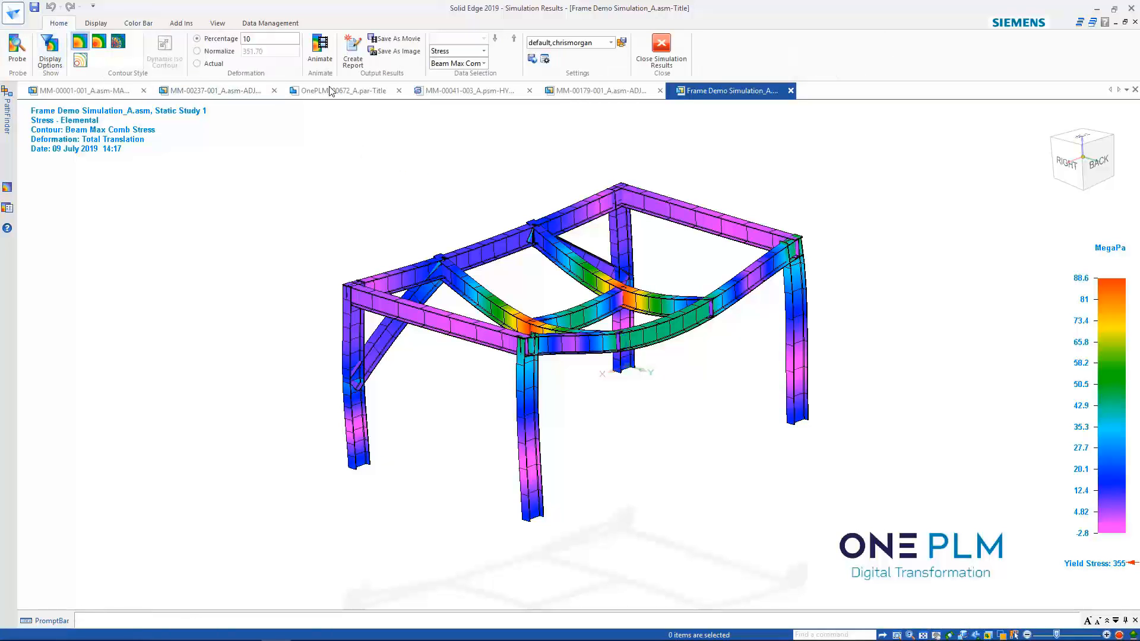
Animate the frame's beam stress results, and create a simulation report in Word 2007 (.docx) format.
left_click(320, 48)
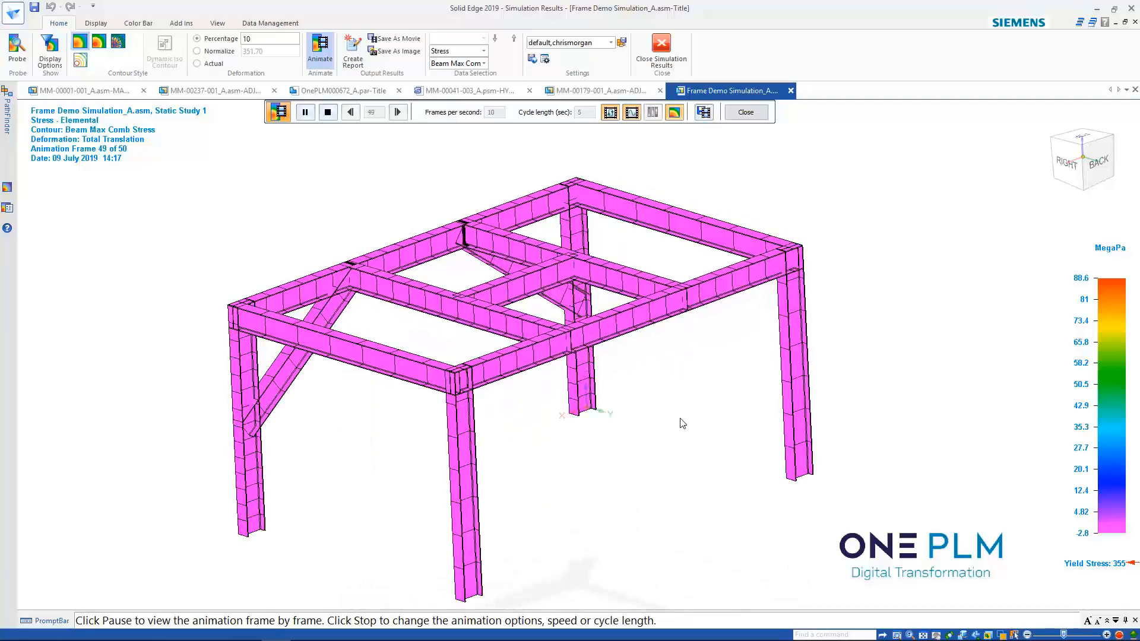
left_click(745, 114)
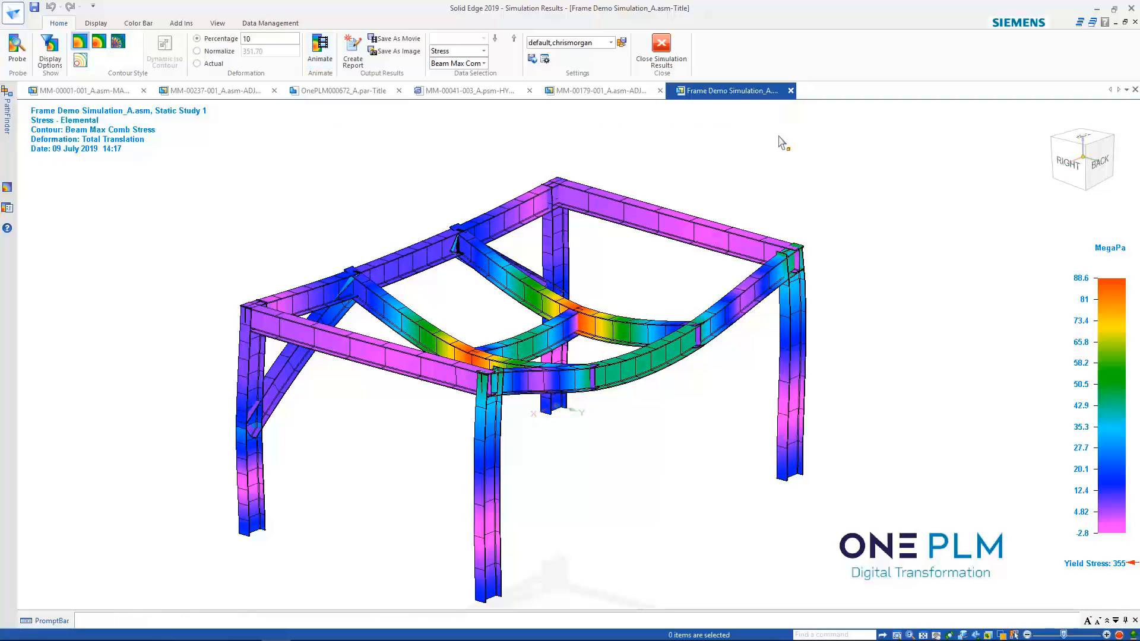
left_click(352, 50)
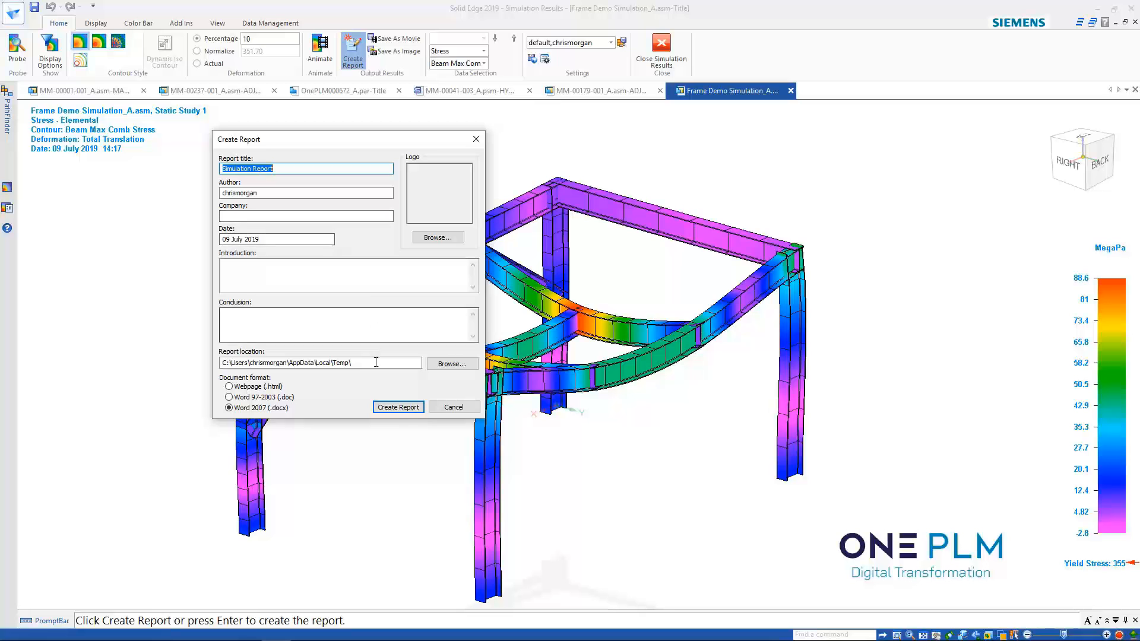
left_click(398, 408)
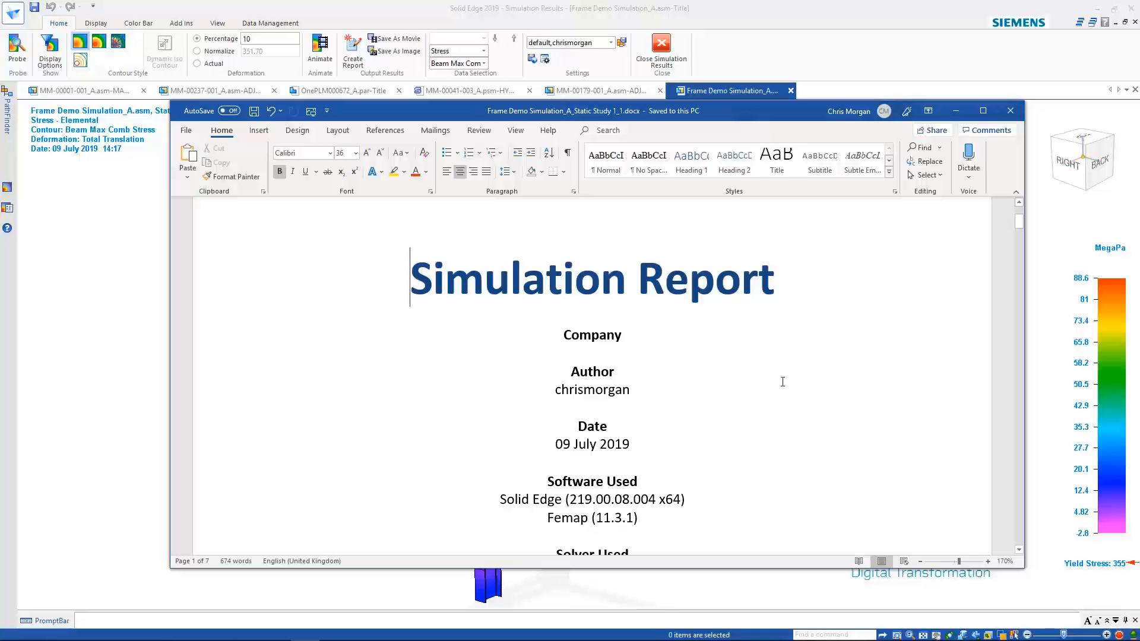
Read through the simulation report, including the loads table and the closing sections, and close it.
left_click_drag(1021, 224, 1022, 364)
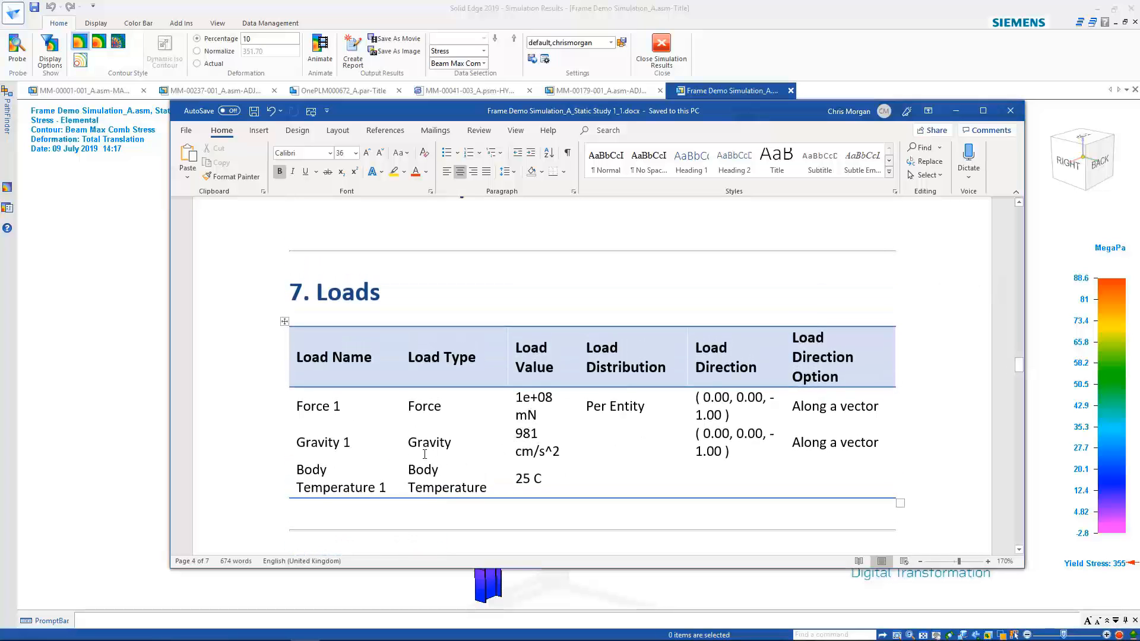
left_click_drag(1015, 364, 1011, 488)
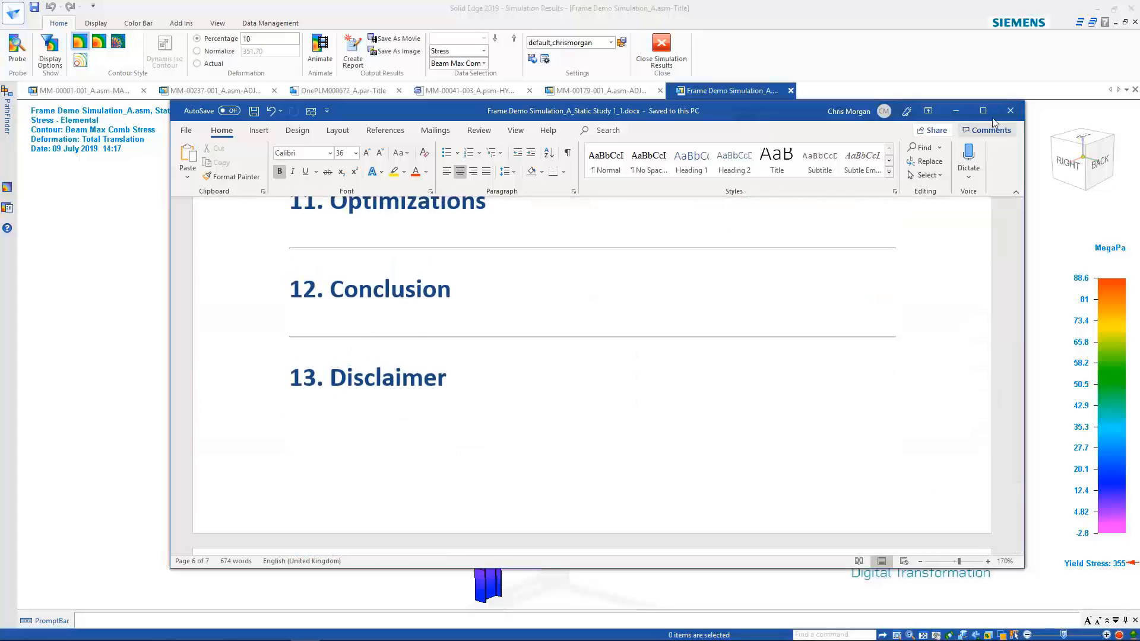
left_click(1010, 110)
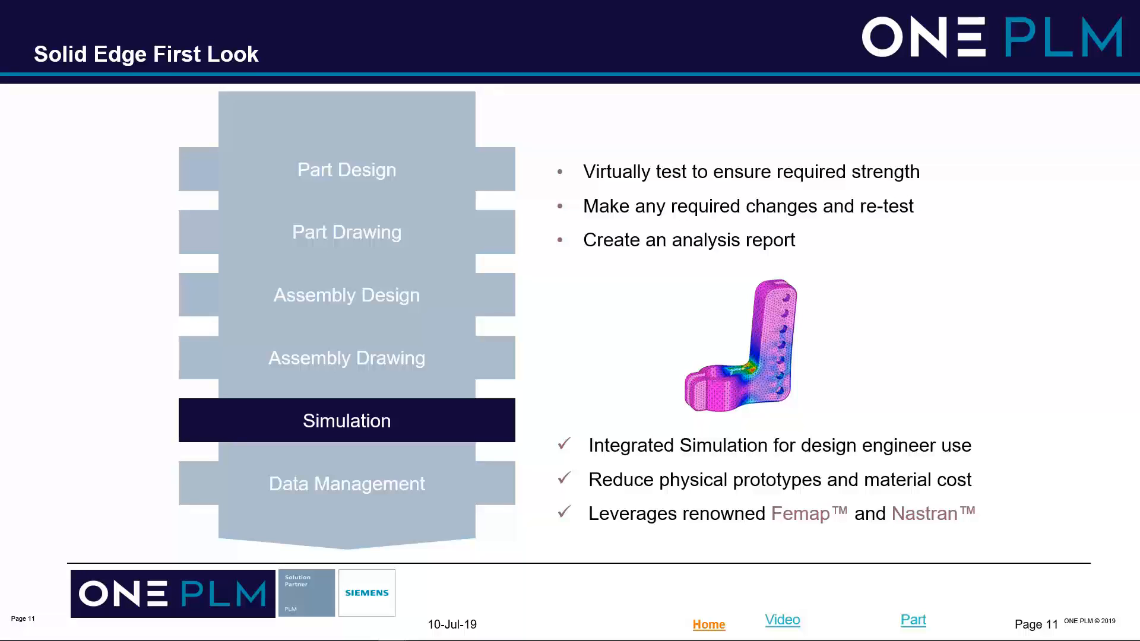
key("Right")
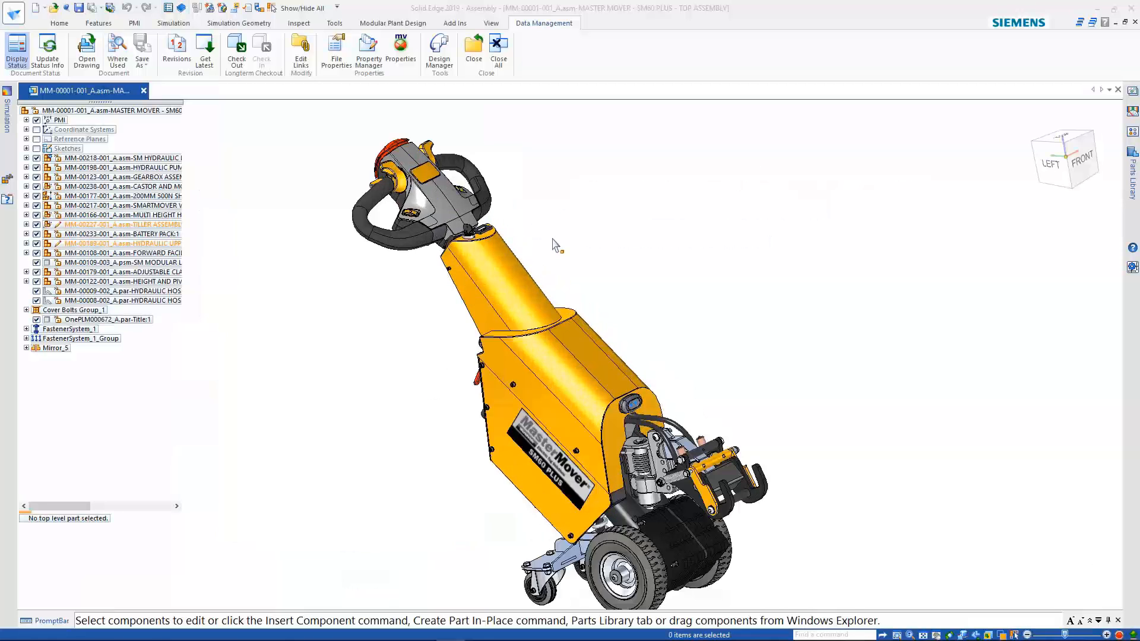
Get the latest revisions for the MM-00001-001_A Master Mover top assembly.
scroll(544, 297, "up", 1)
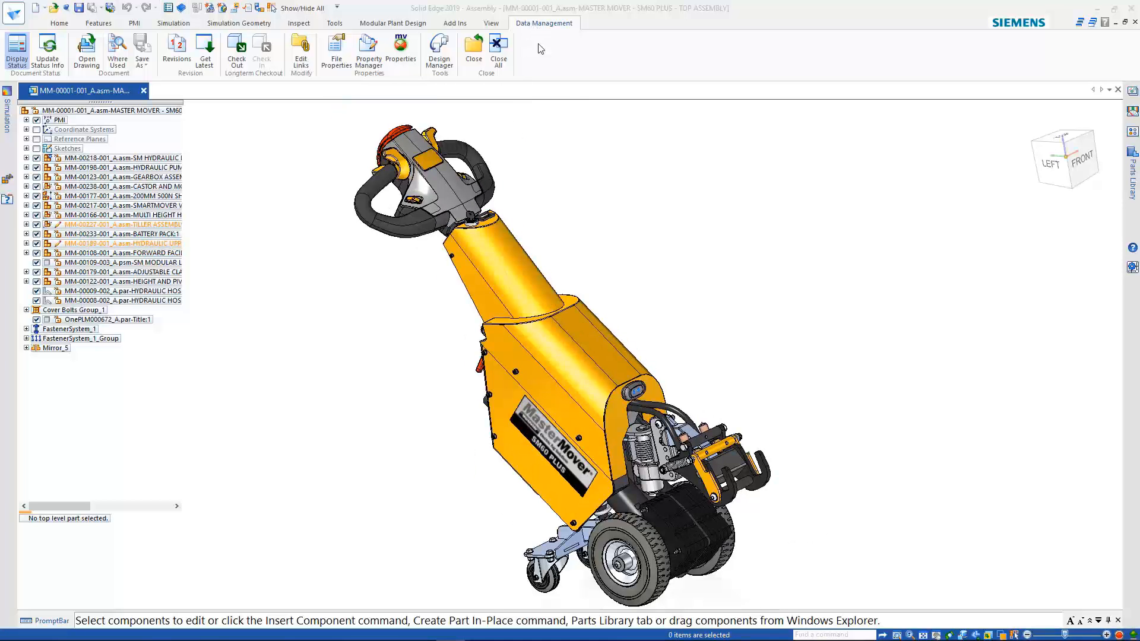
mouse_move(614, 240)
middle_mouse_down()
mouse_move(617, 225)
mouse_move(619, 247)
middle_mouse_up()
scroll(621, 258, "down", 1)
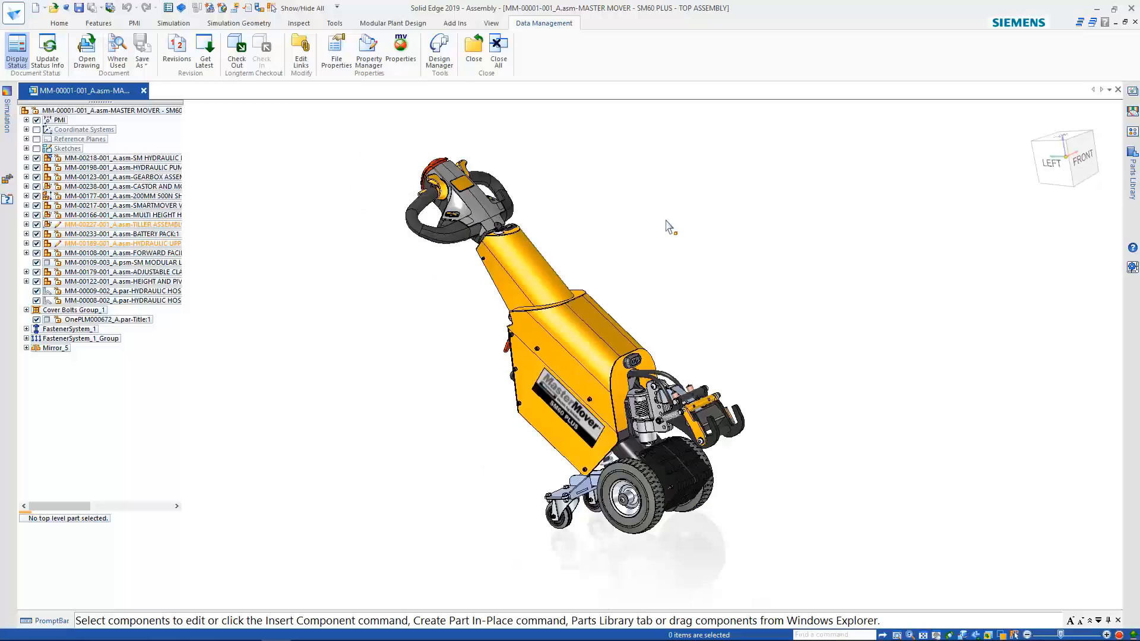
mouse_move(669, 226)
middle_mouse_down()
mouse_move(649, 259)
mouse_move(664, 241)
middle_mouse_up()
scroll(664, 293, "up", 2)
middle_click_drag(663, 293, 640, 289)
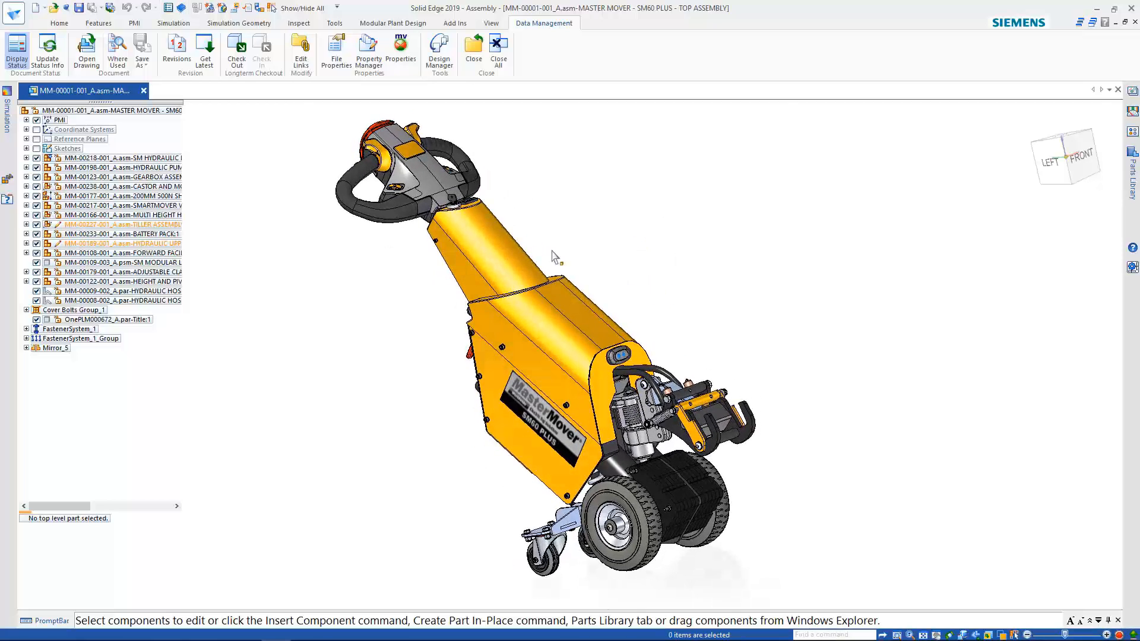
left_click(205, 55)
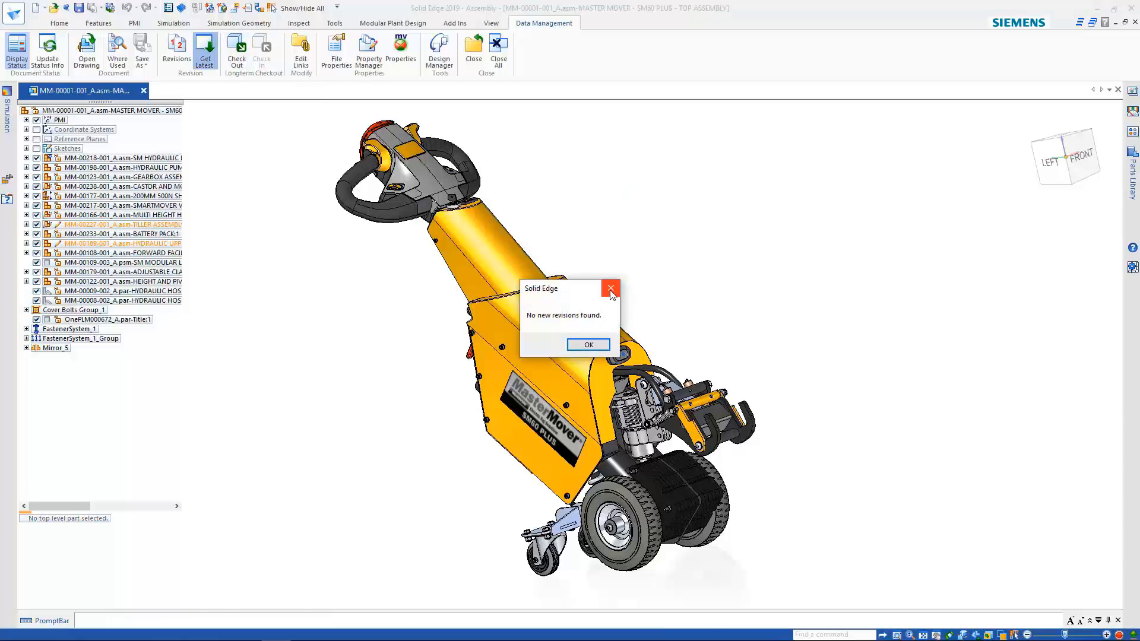
left_click(611, 291)
Open the drawing of the Master Mover top assembly and return to the assembly model.
middle_click_drag(574, 224, 582, 221)
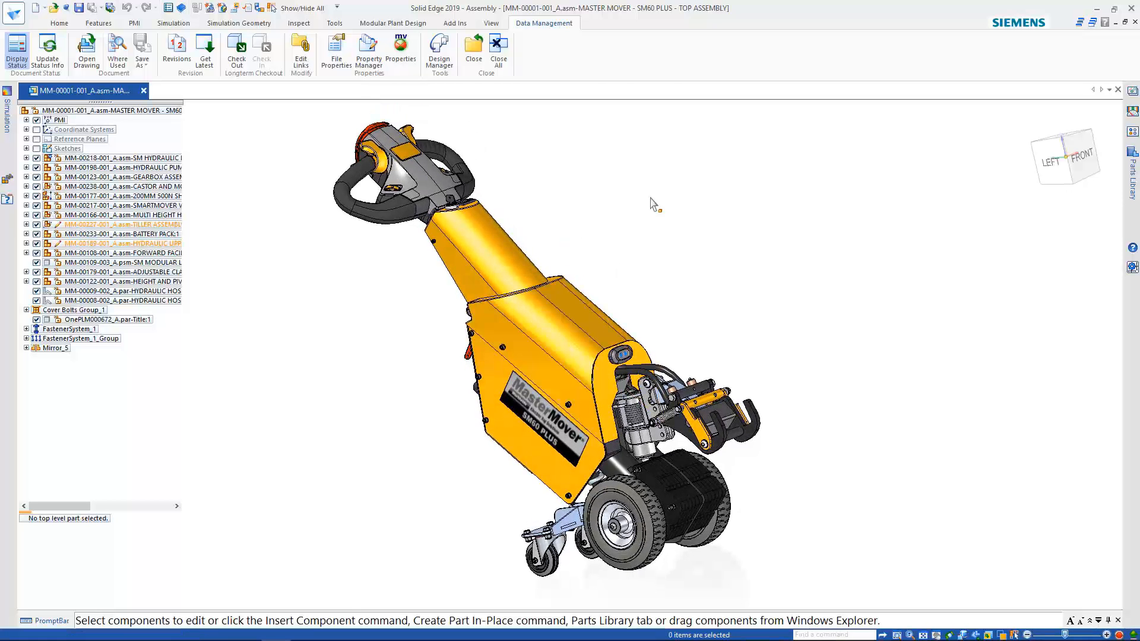
left_click(87, 51)
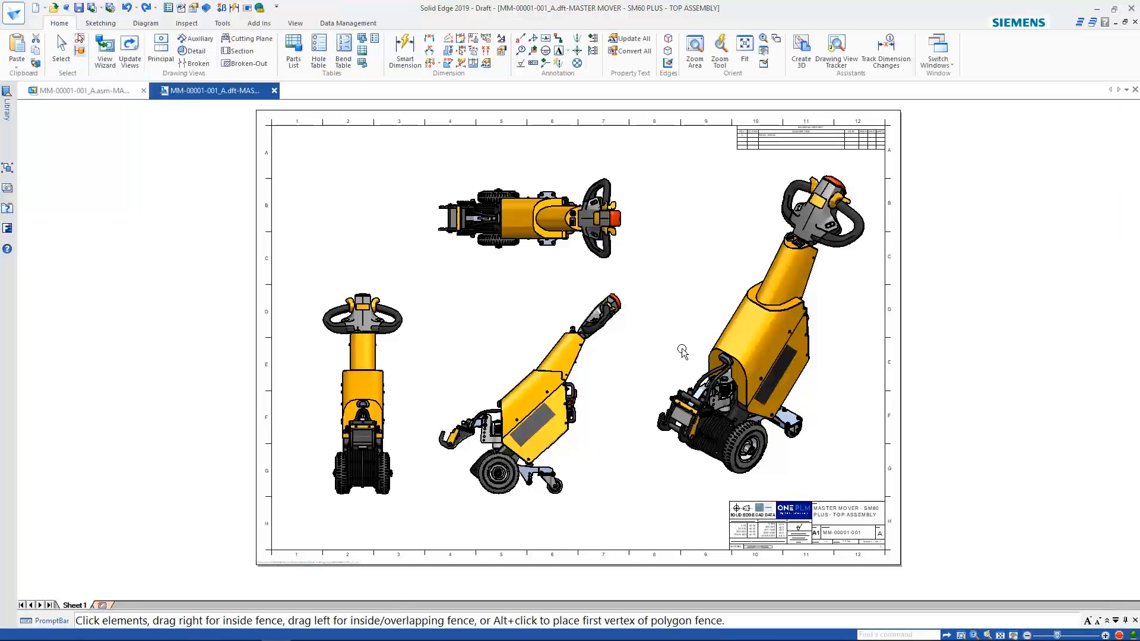
left_click(95, 91)
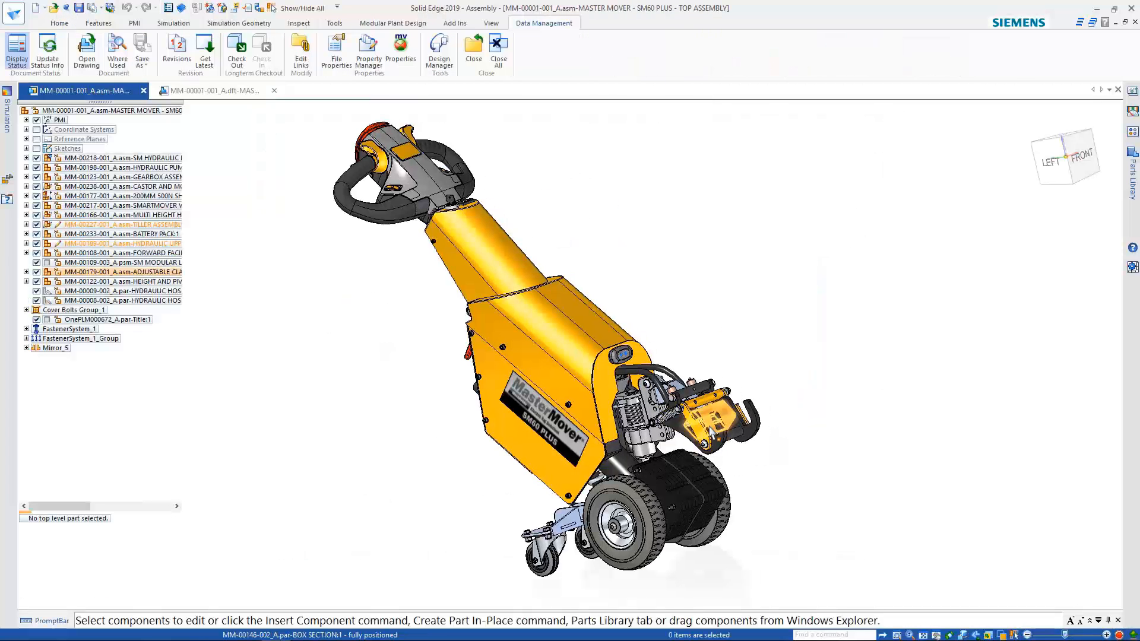
Open the drawing of the adjustable clamp subassembly MM-00179-001_A, return to the top assembly and clear the selection.
left_click(166, 272)
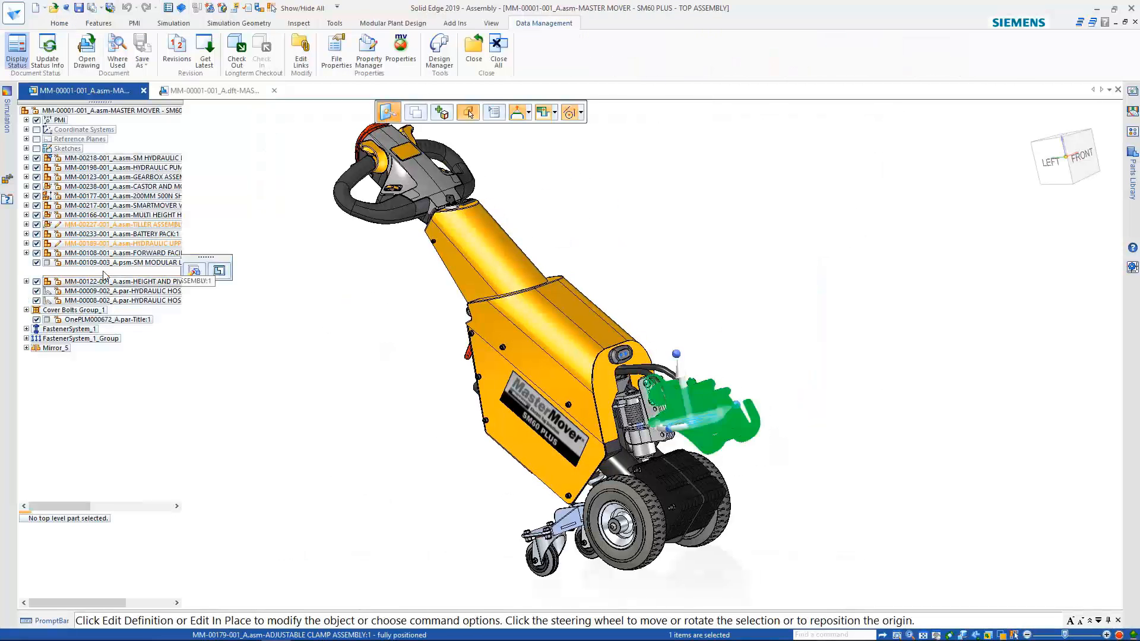
left_click(87, 56)
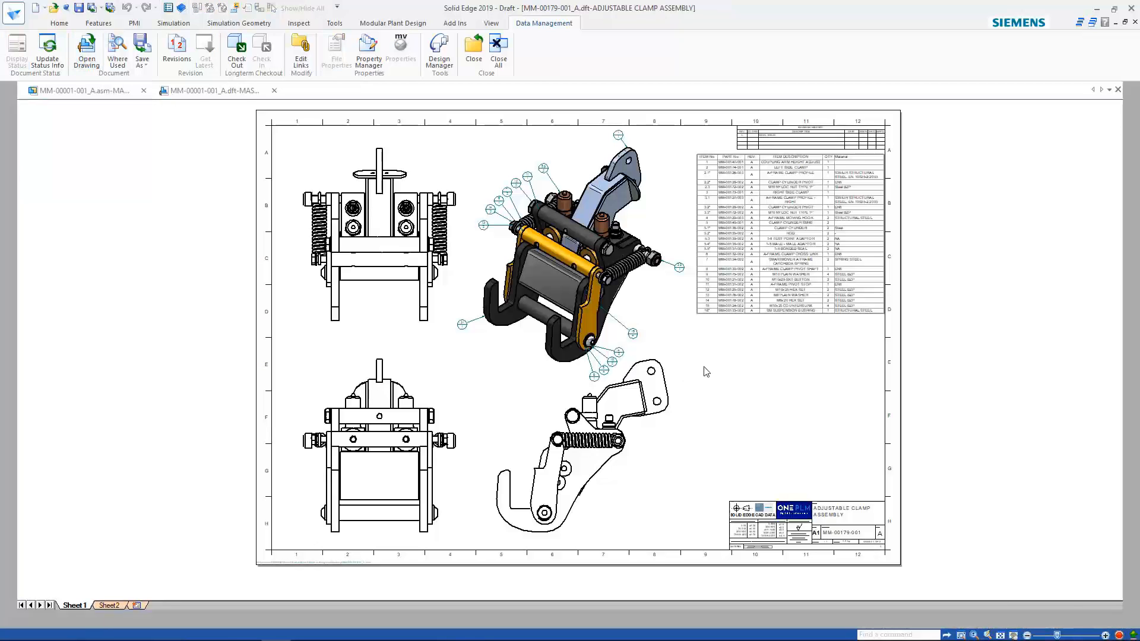
left_click(82, 94)
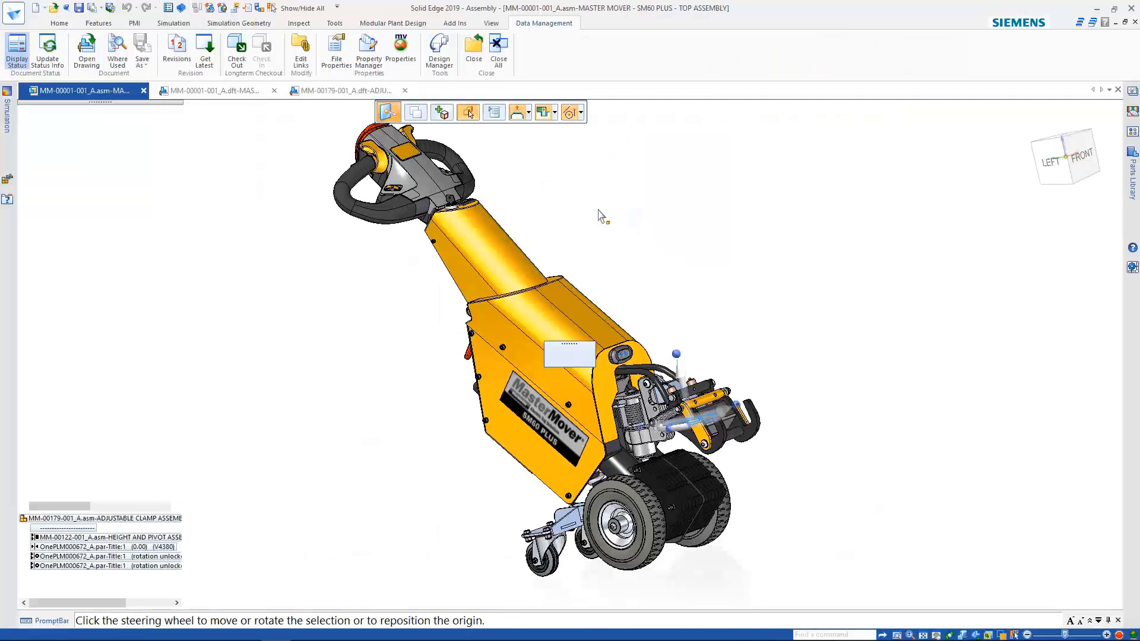
left_click(656, 226)
middle_click_drag(656, 225, 658, 221)
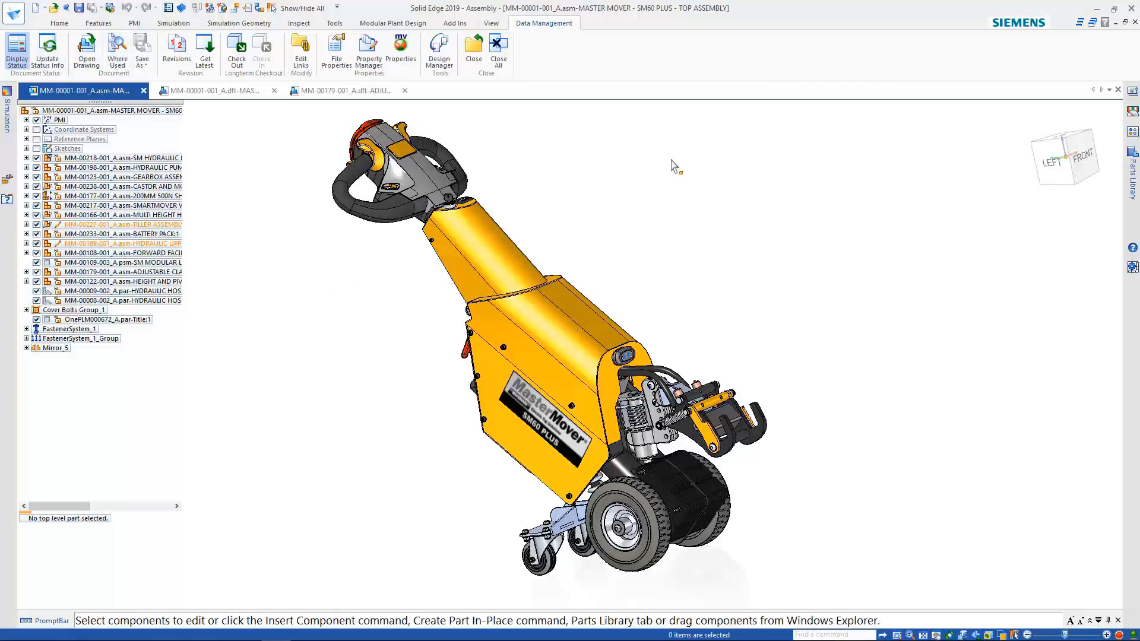
Run a where-used search on the bracket part OnePLM000672_A.par, expand its results and close them.
left_click(663, 418)
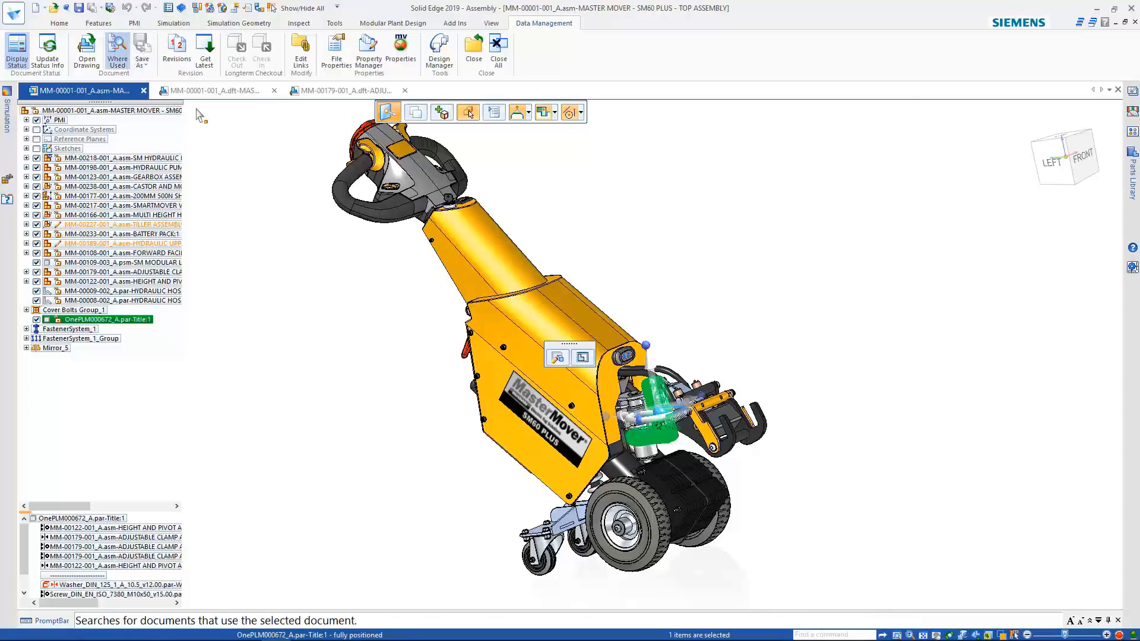
left_click(117, 51)
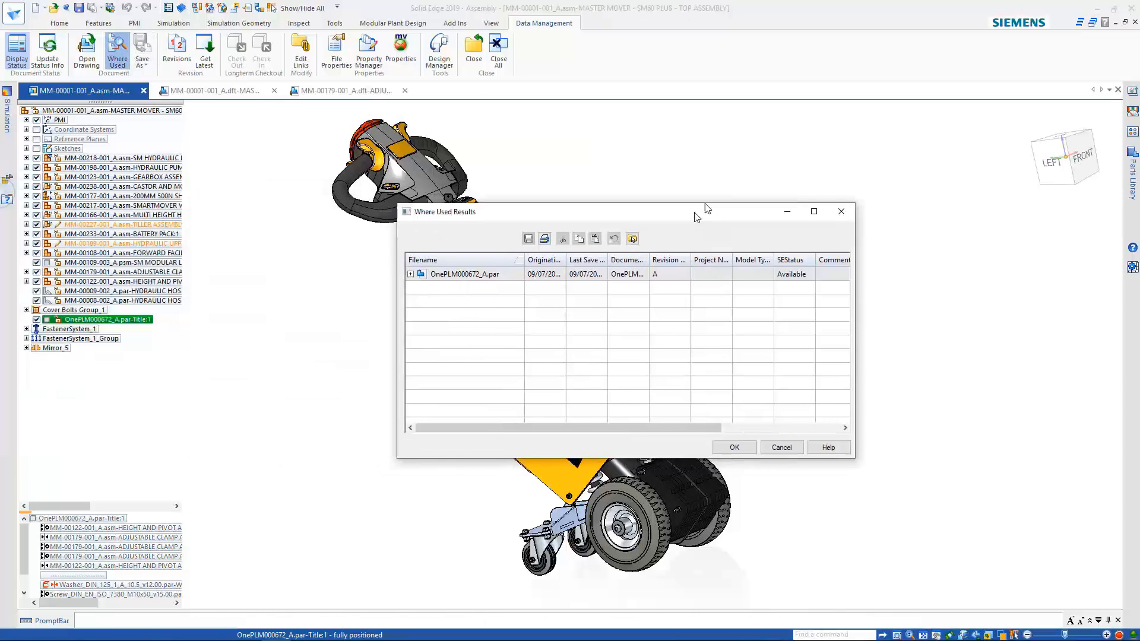
left_click(385, 262)
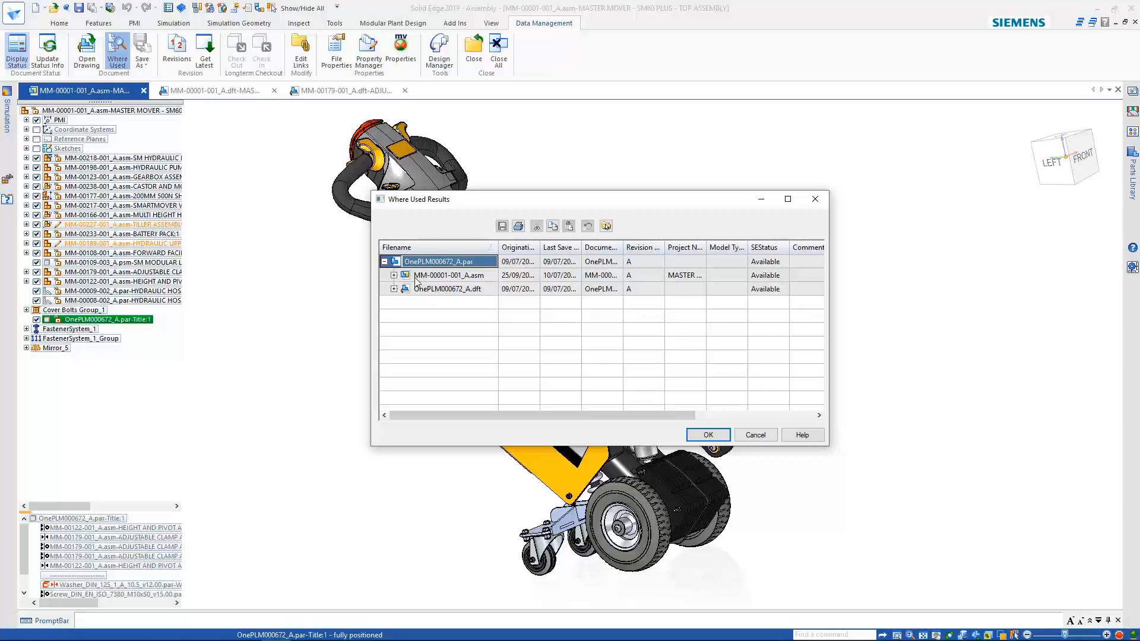
left_click(393, 275)
left_click(394, 276)
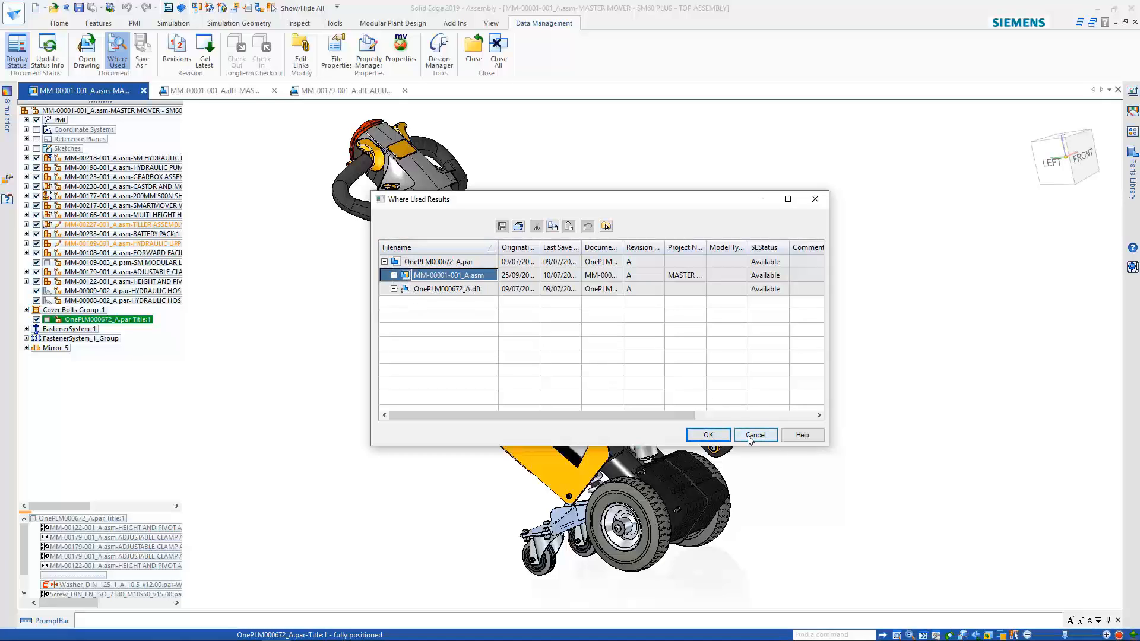
right_click(432, 278)
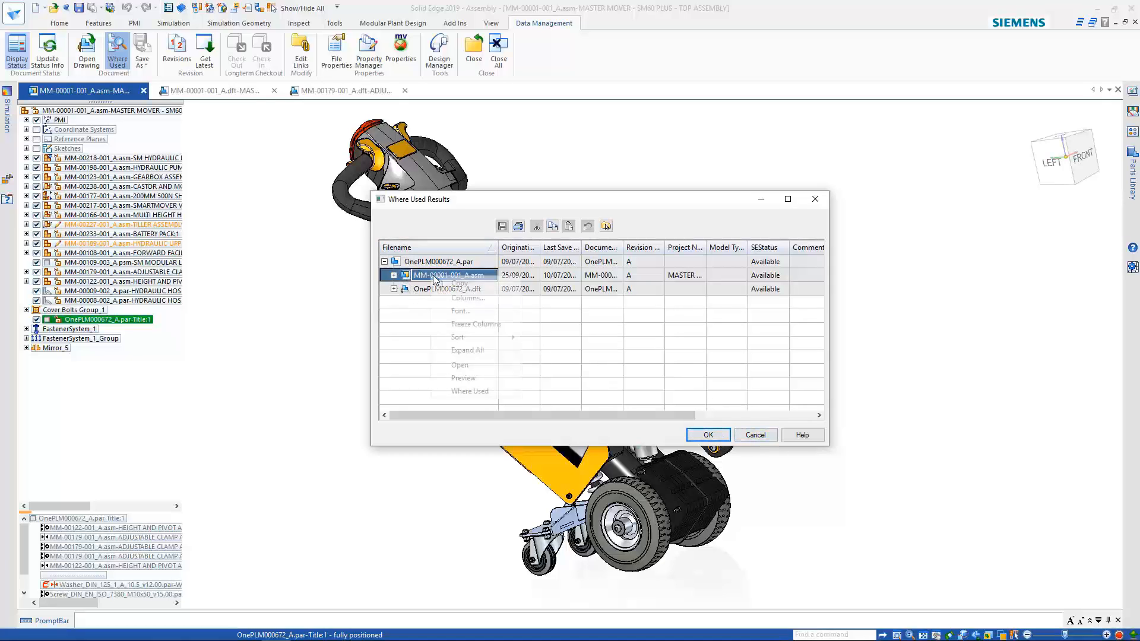
left_click(752, 437)
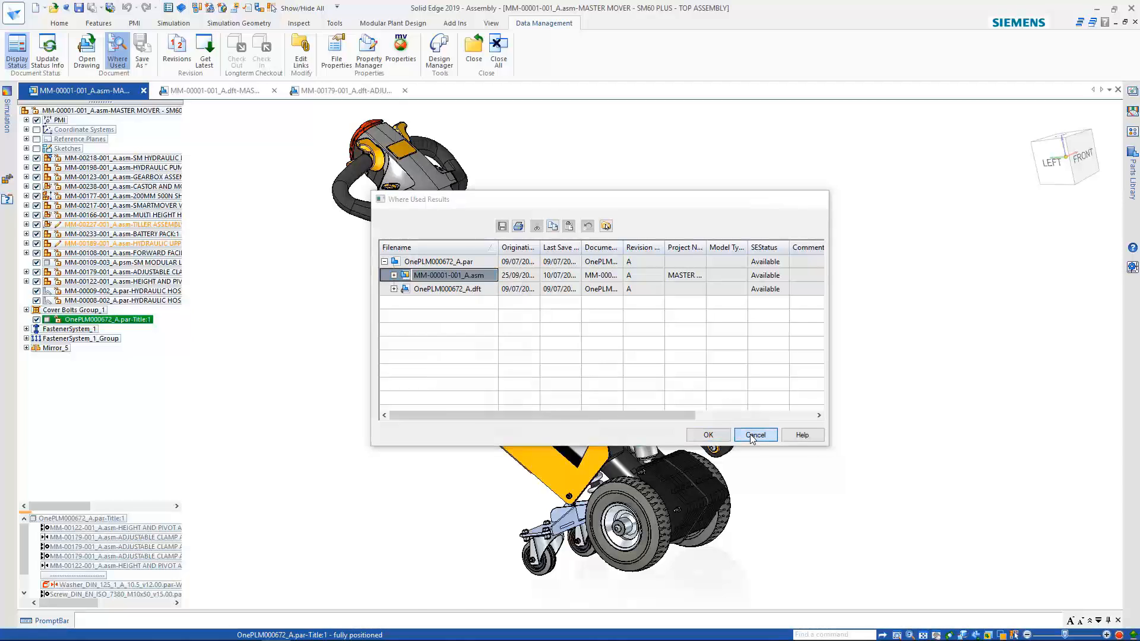
left_click(752, 434)
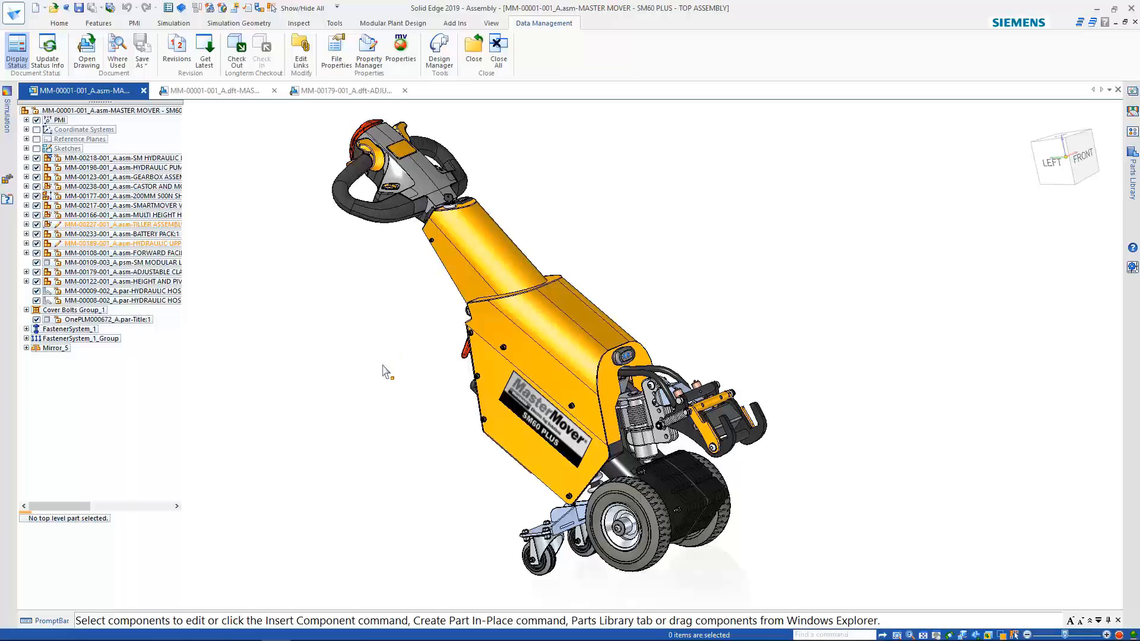
Examine the Save As options available for the upper cowling, and dismiss them without saving.
left_click(478, 268)
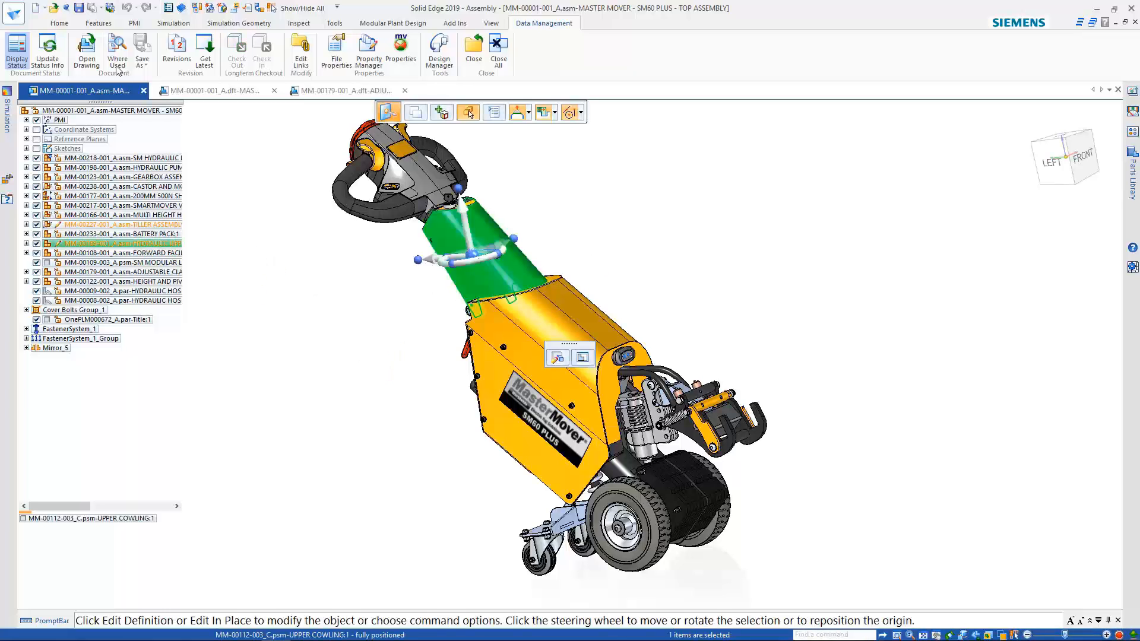
left_click(143, 67)
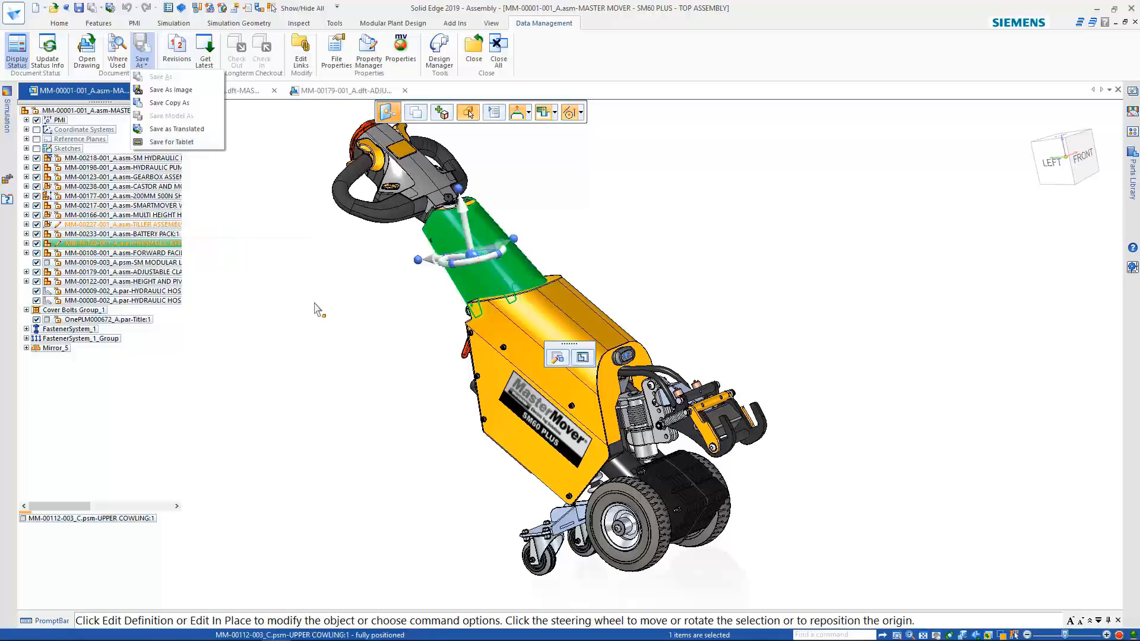
left_click(748, 247)
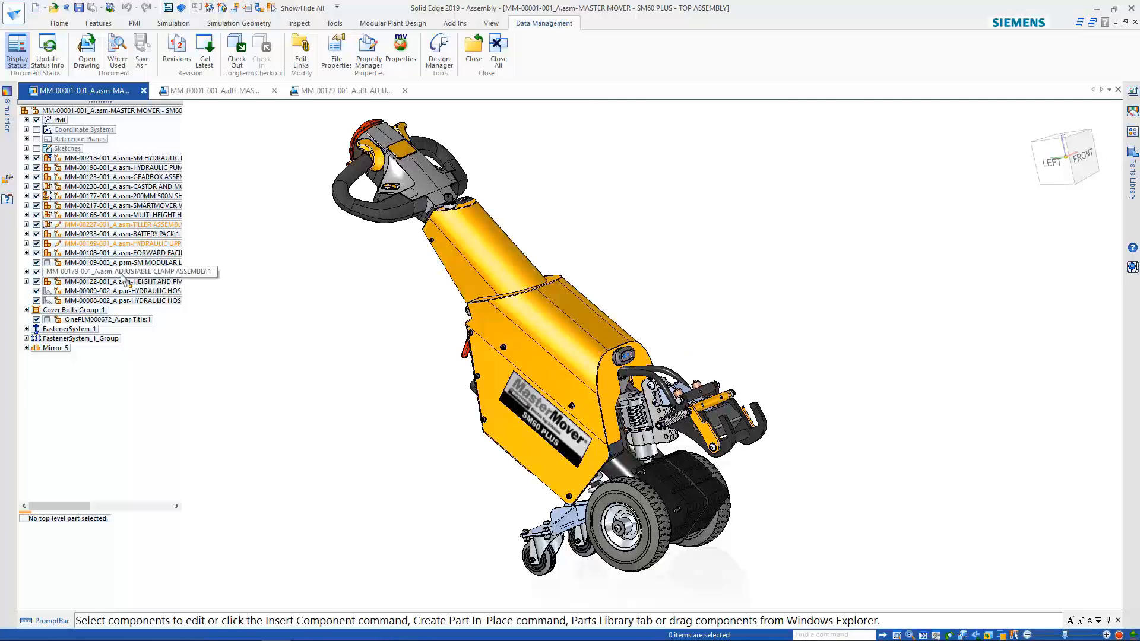
Check out the adjustable clamp assembly MM-00179-001_A and read the components' check-out status in the assembly tree.
left_click(148, 272)
left_click(232, 55)
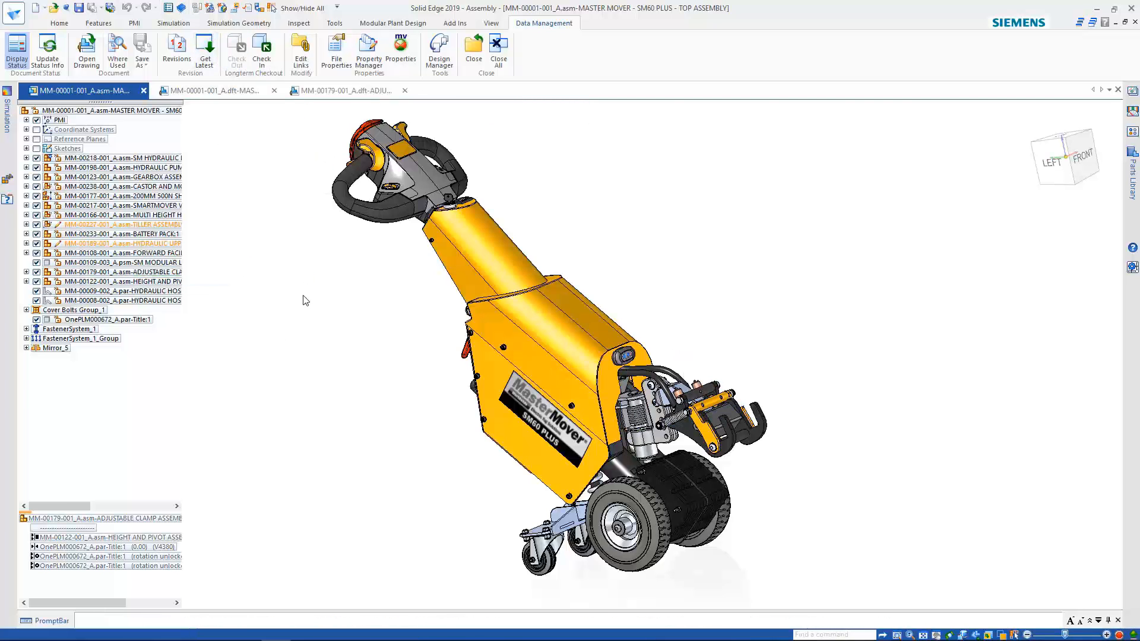
left_click(237, 276)
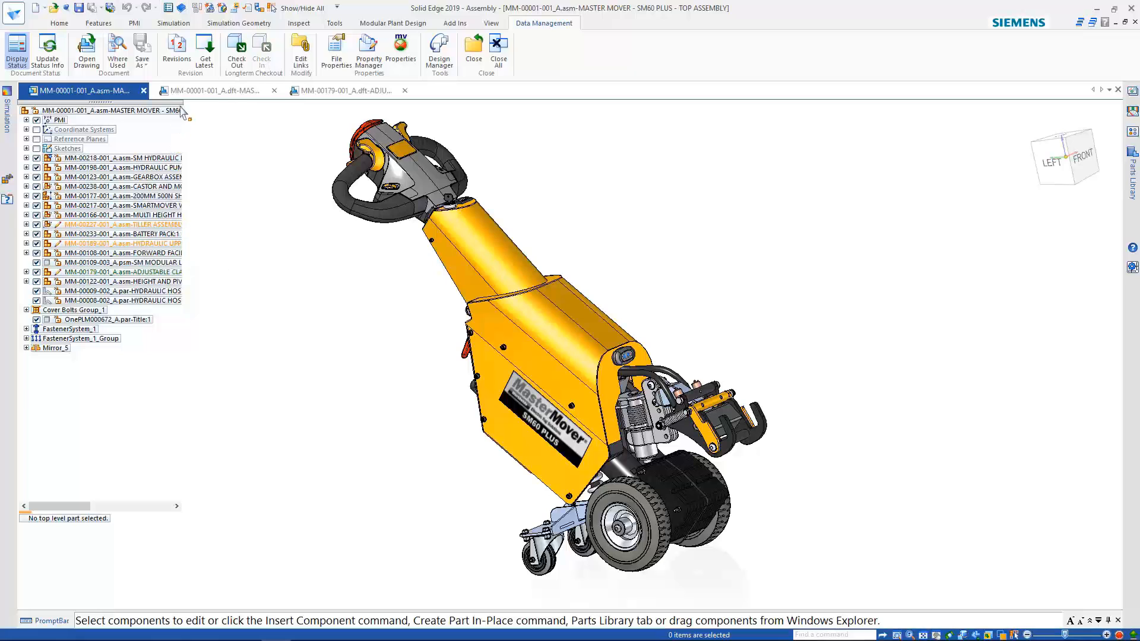
left_click_drag(181, 102, 304, 103)
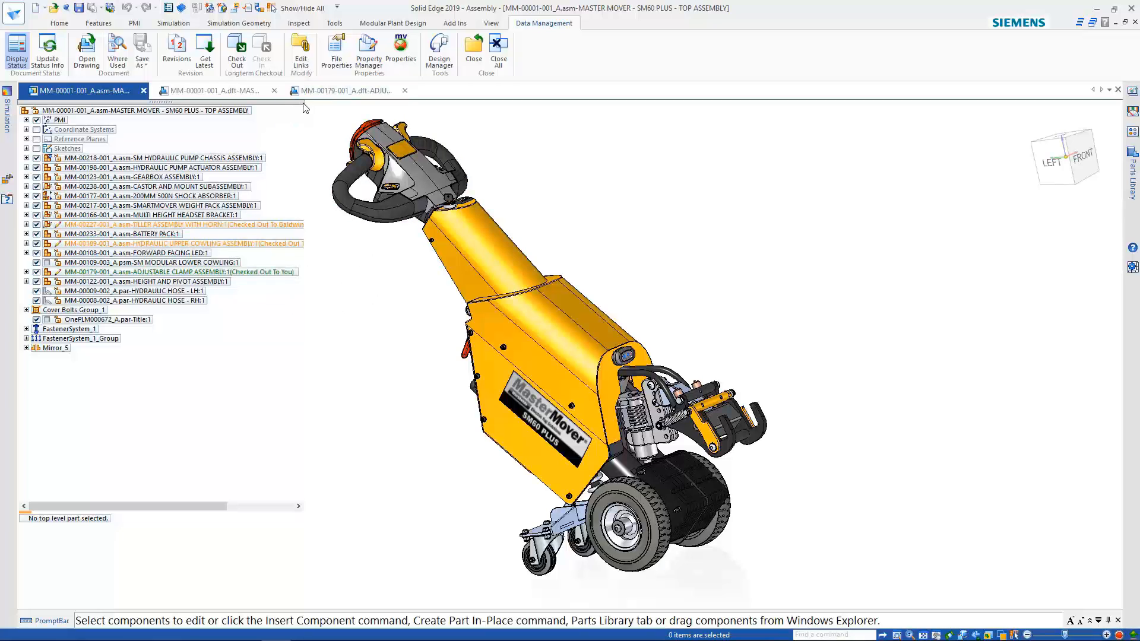
left_click_drag(287, 103, 193, 112)
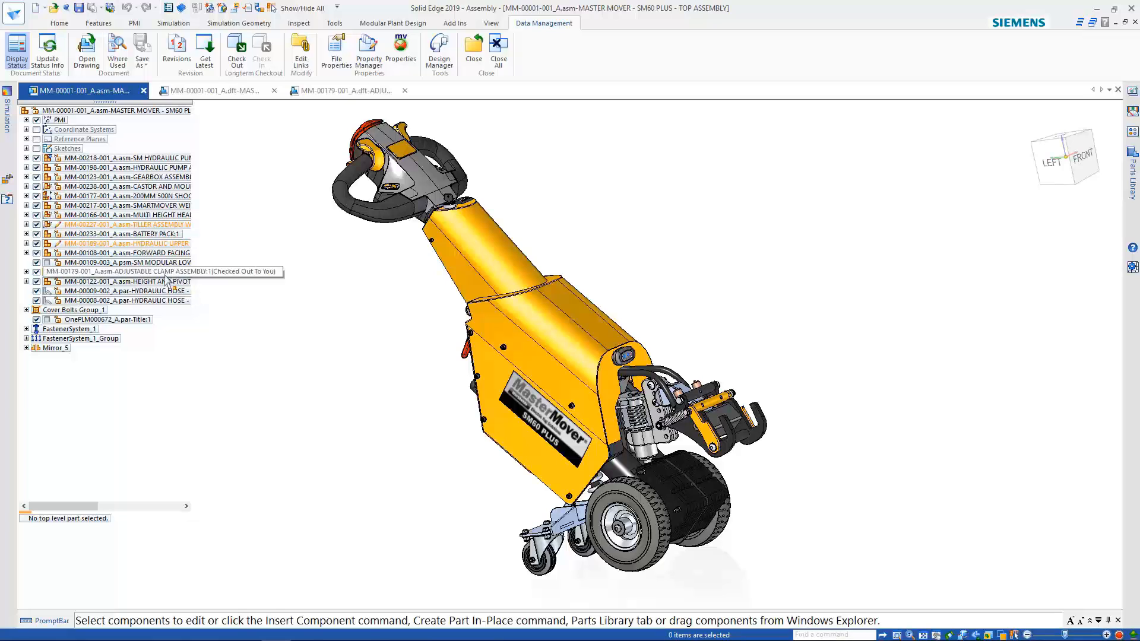
Check the adjustable clamp assembly MM-00179-001_A back in.
left_click(178, 272)
left_click(273, 162)
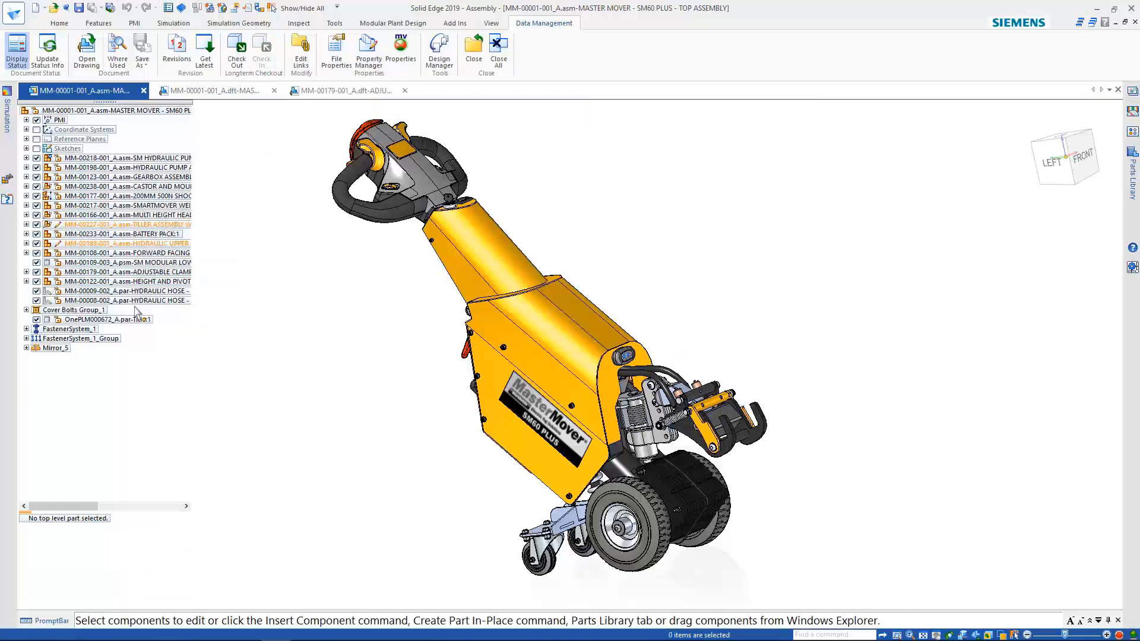
Open the Property Manager from the adjustable clamp selection, review the component properties of the assembly, and close it.
left_click(150, 274)
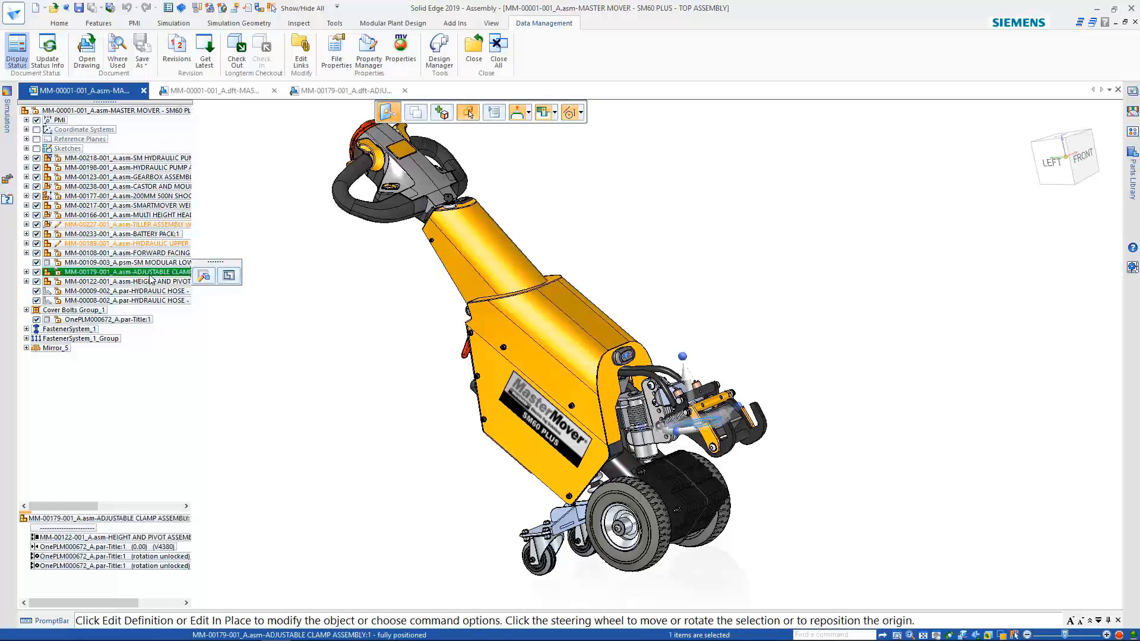
left_click(148, 283)
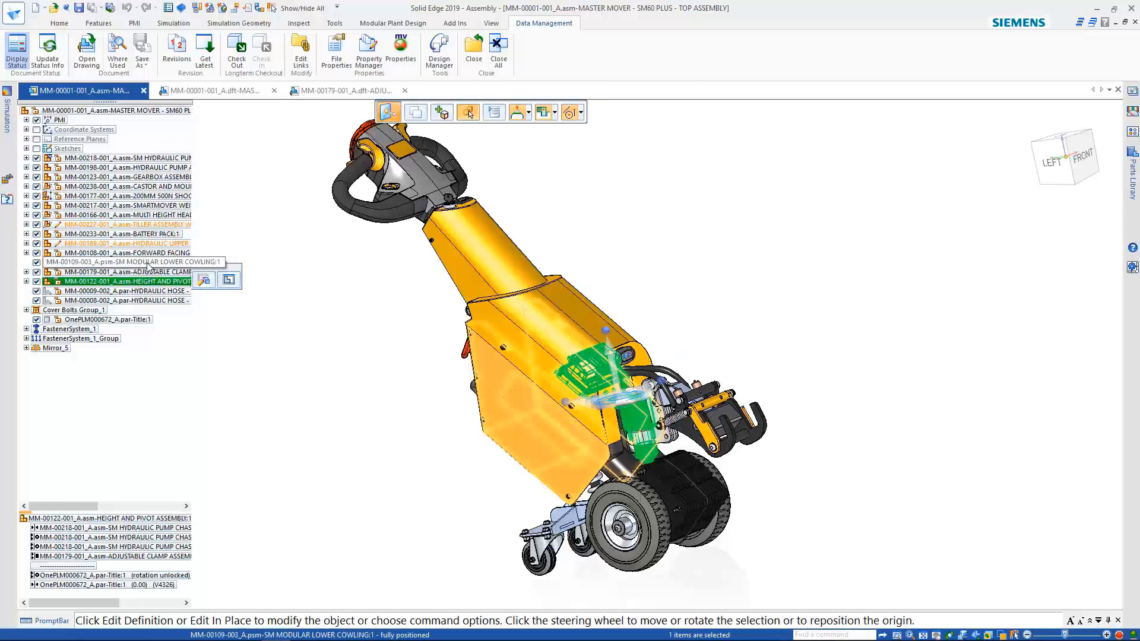
left_click(142, 273)
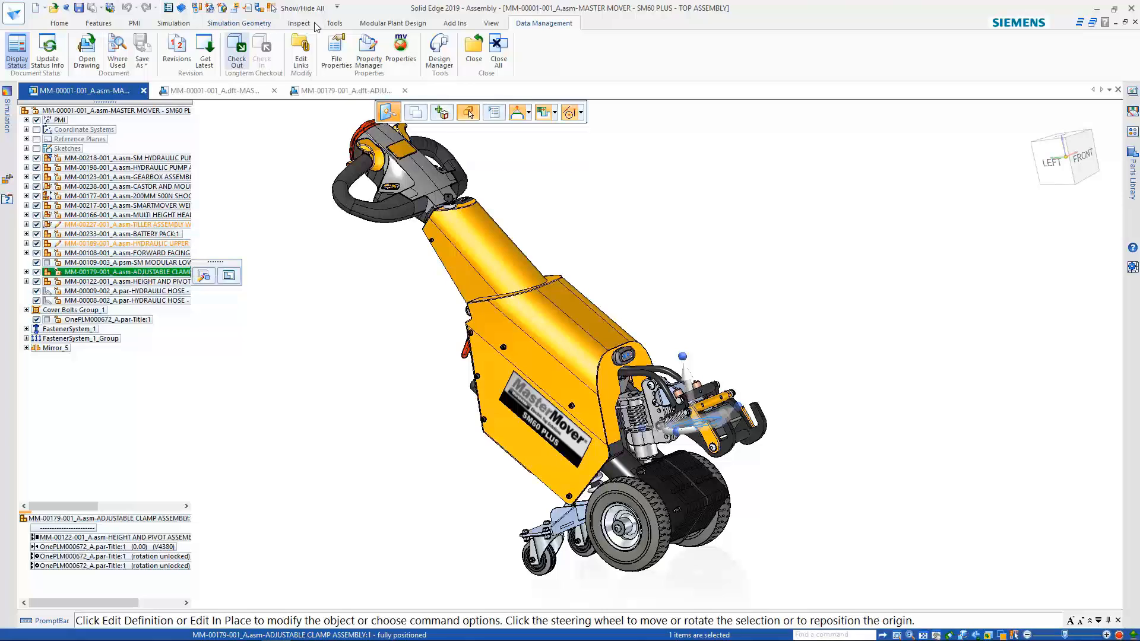
left_click(371, 52)
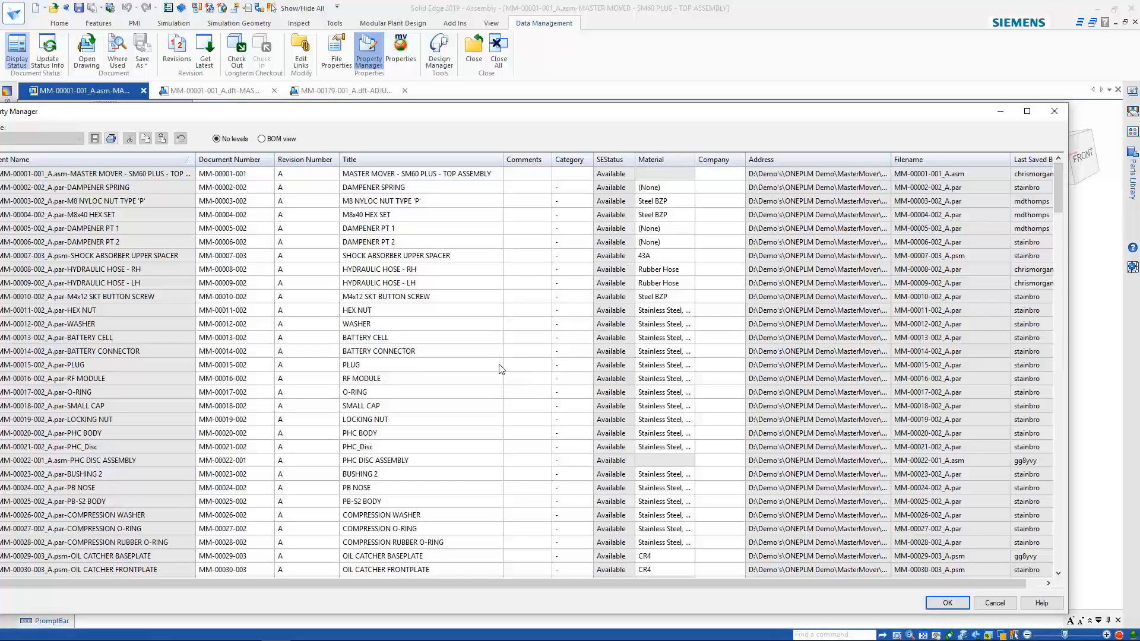
left_click(1055, 113)
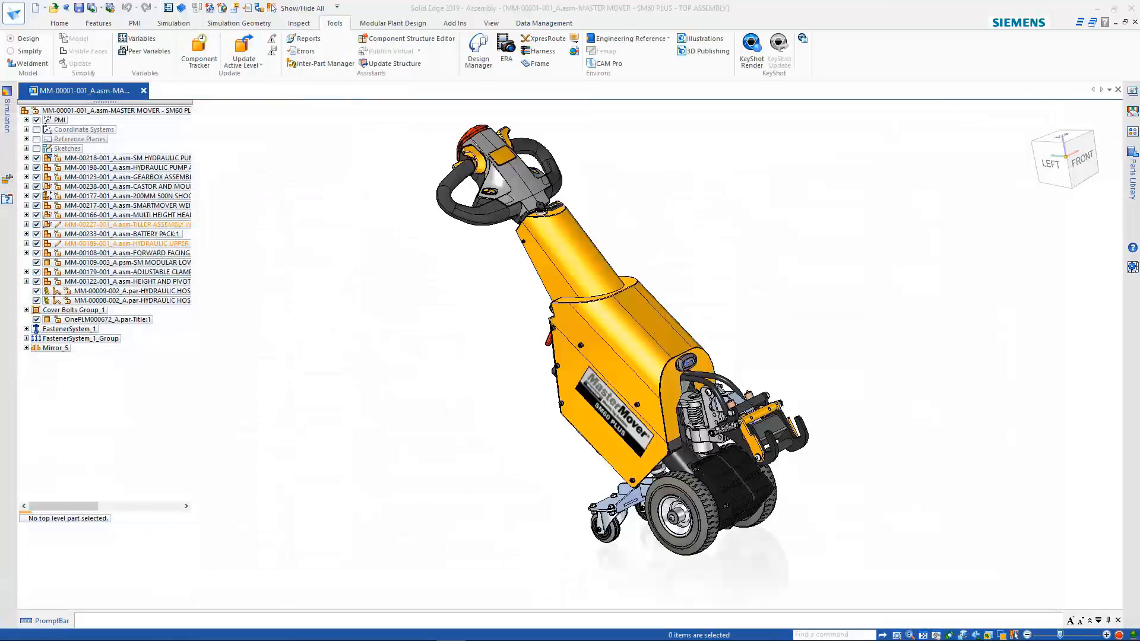
Hide the upper cowling MM-00112-003_C.psm to expose the chassis and the components beneath it.
scroll(668, 233, "up", 2)
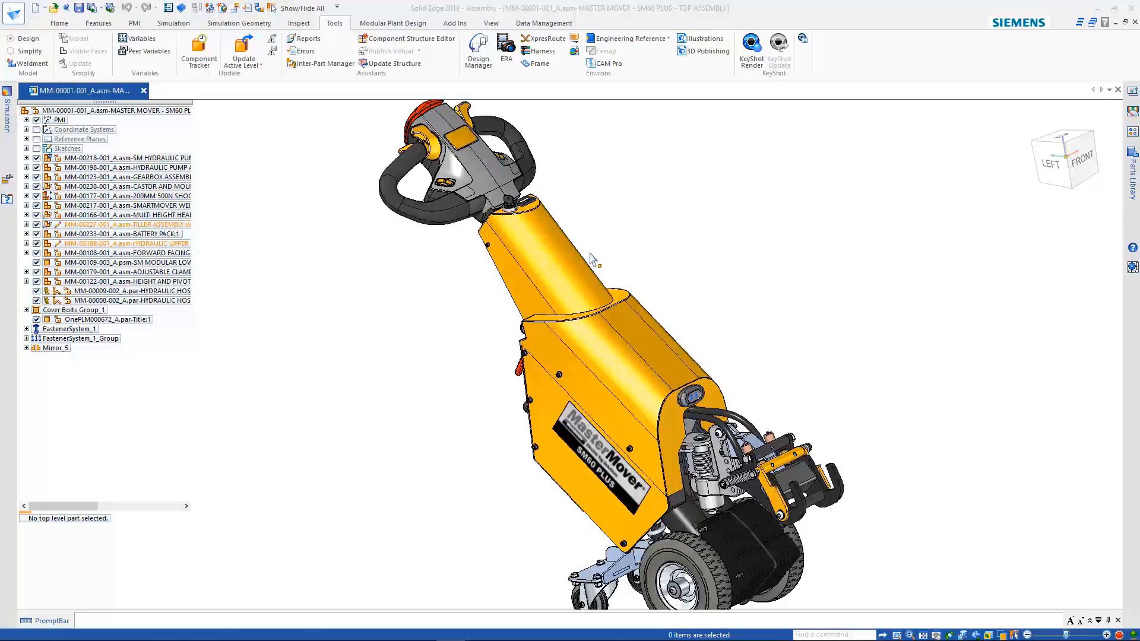
left_click(562, 261)
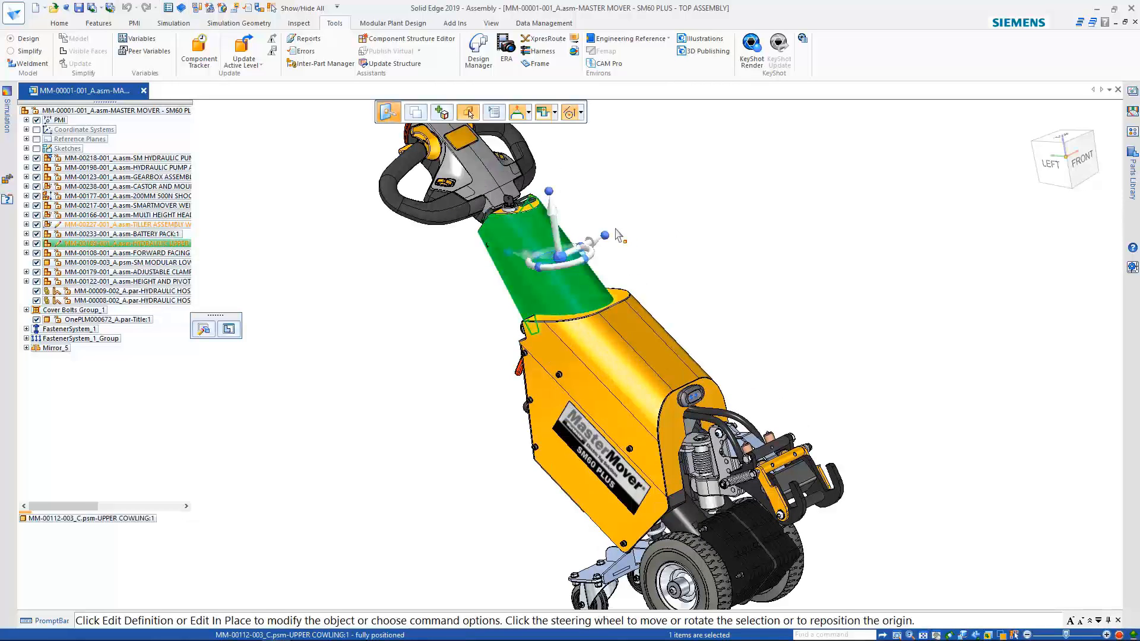
right_click_drag(616, 230, 656, 230)
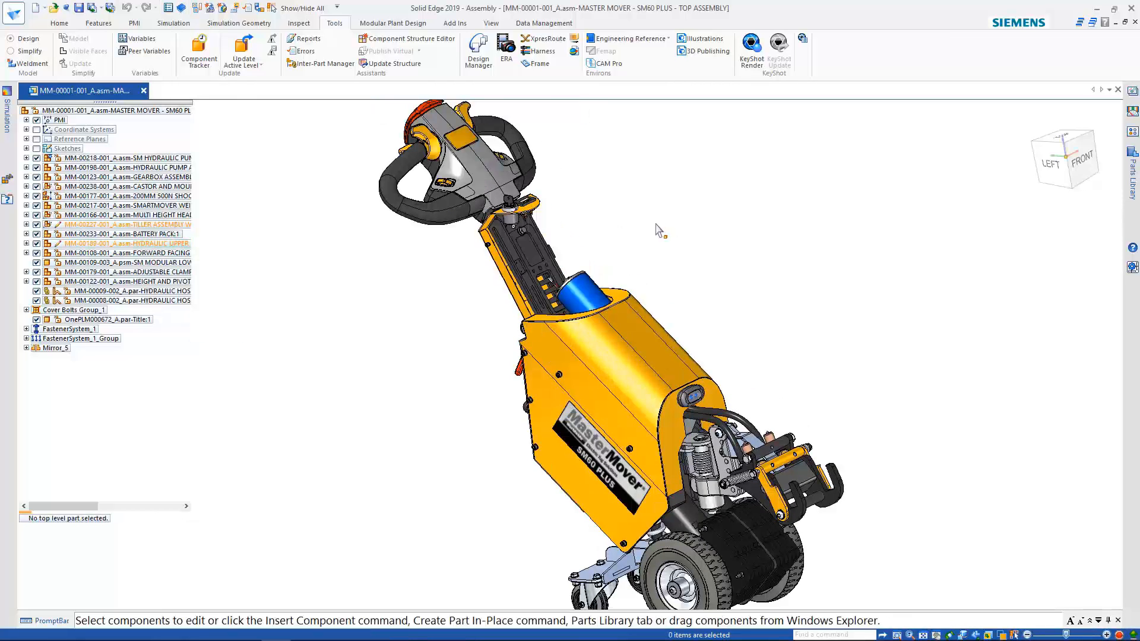
scroll(657, 230, "up", 1)
Search the parts library for titles containing "*horn*" in D:\Demo's\ONEPLM Demo\ and place the 24V horn assembly MM-00150-001_A.asm in the model.
left_click(1133, 178)
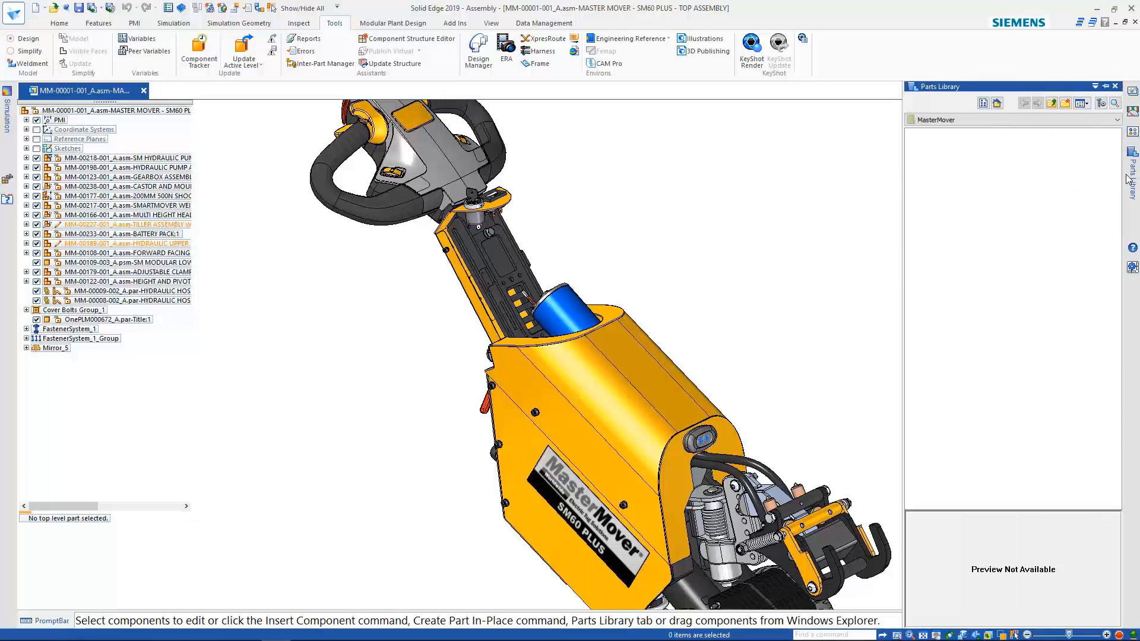
left_click(1115, 104)
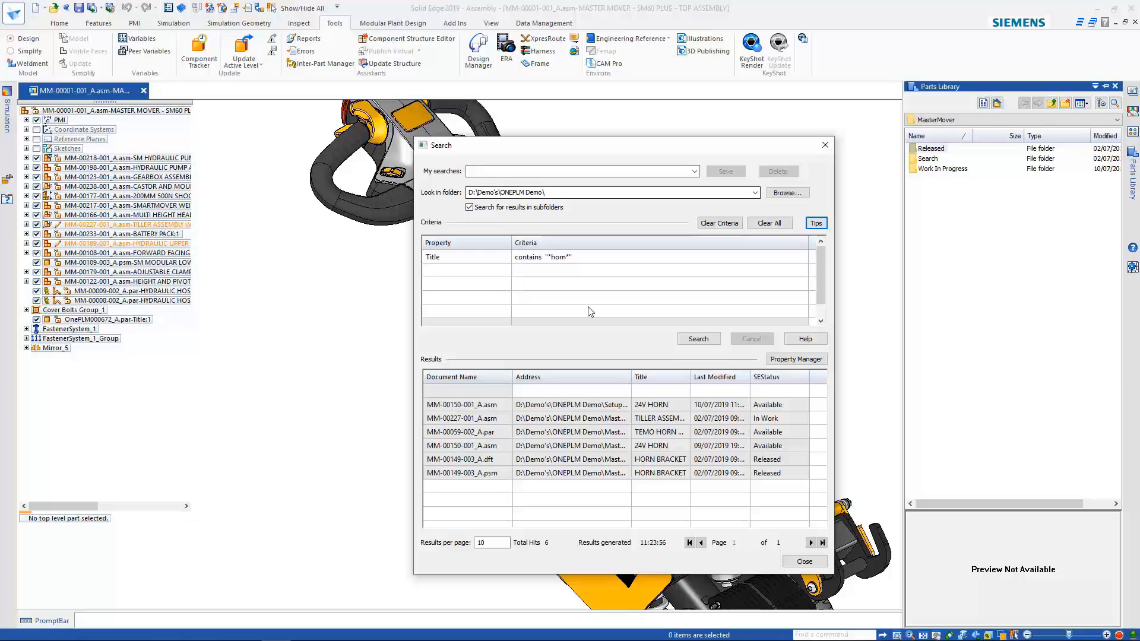
left_click(704, 345)
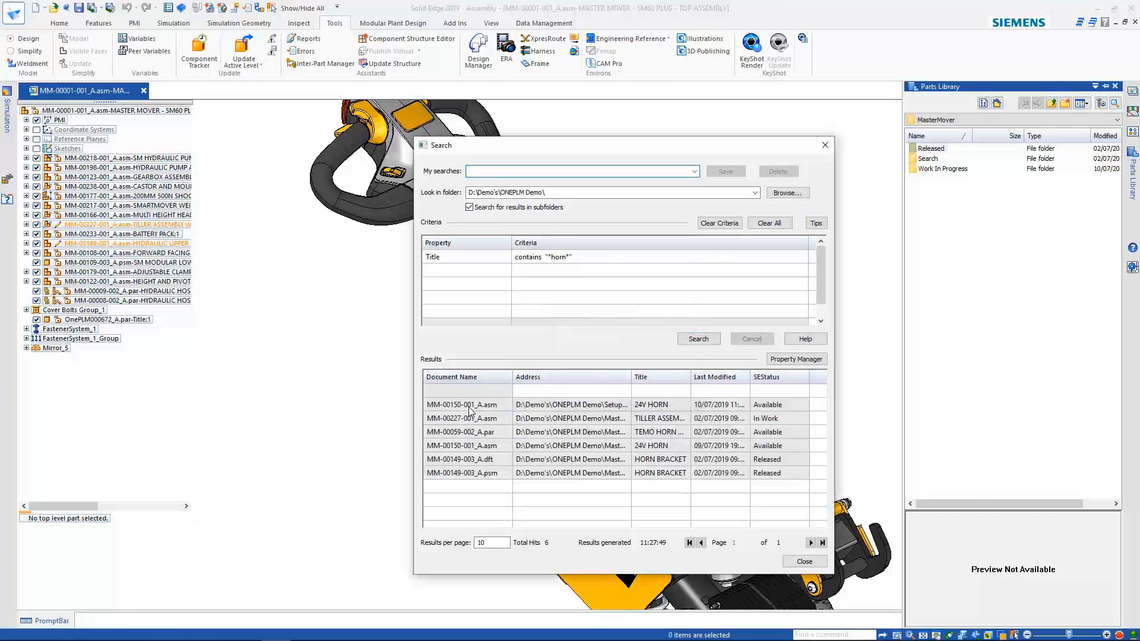
left_click(470, 406)
left_click_drag(470, 406, 602, 237)
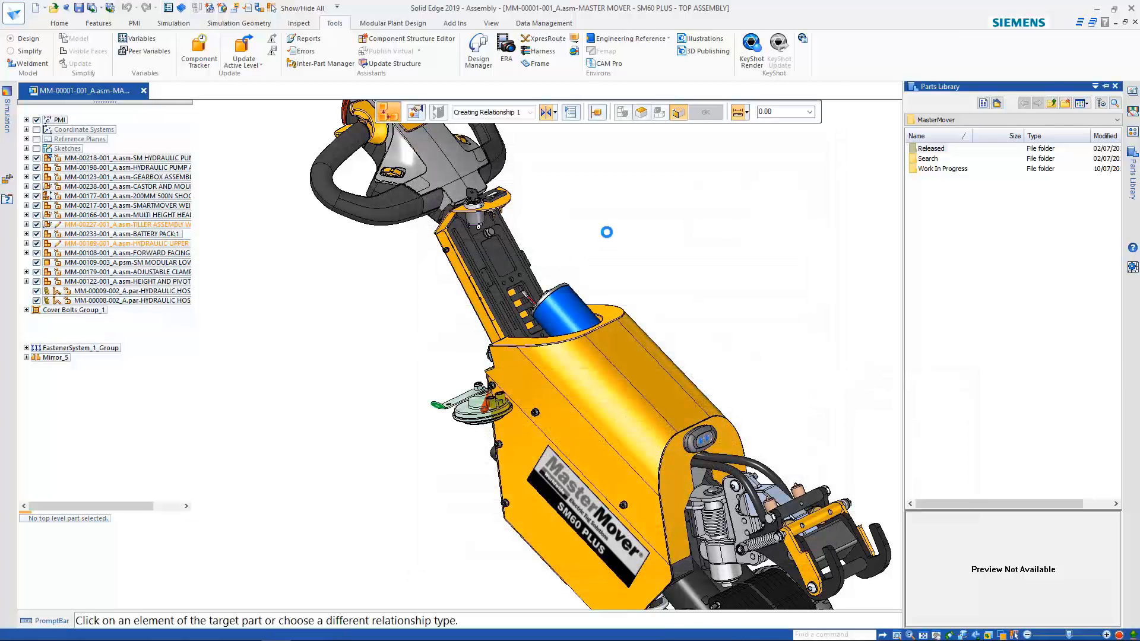
Mate the 24V horn's mounting face to the flat chassis plate face below the key switch with a 0.00 offset.
scroll(475, 205, "up", 7)
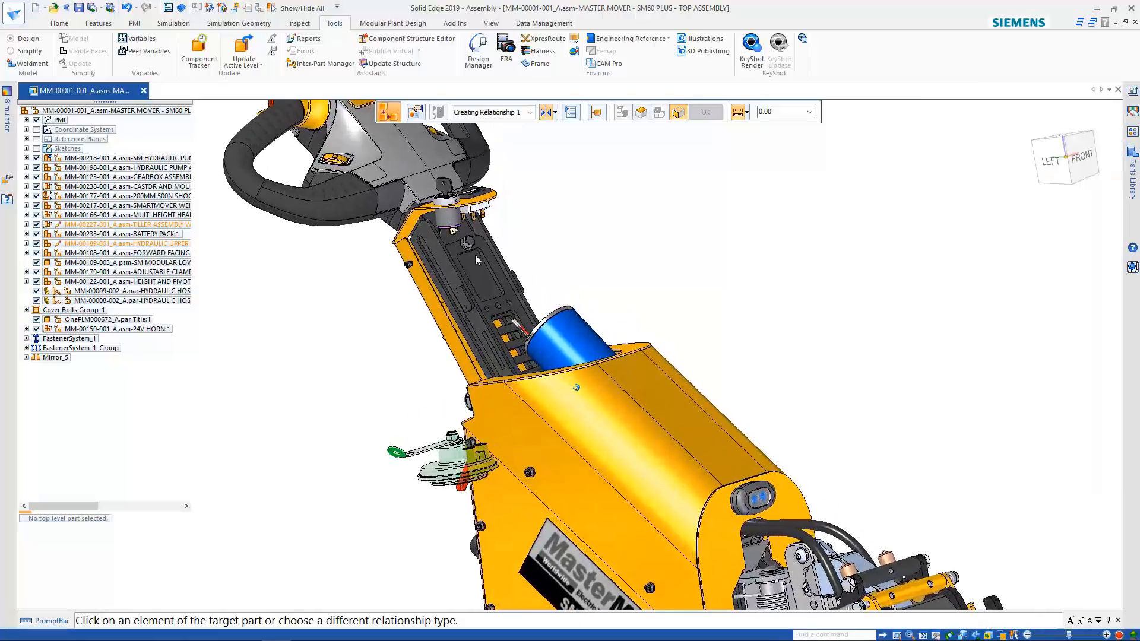
left_click(507, 360)
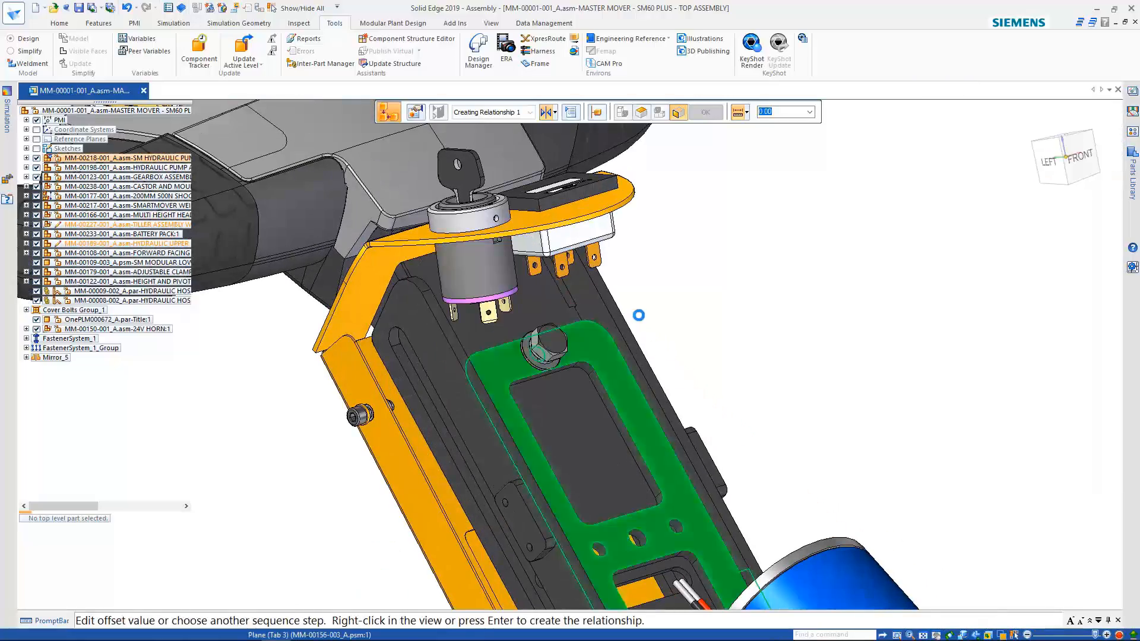
right_click(639, 315)
Align the mounting hole of the horn bracket with the axis of the hex bolt on the chassis plate.
scroll(640, 315, "down", 3)
scroll(640, 315, "down", 4)
middle_click_drag(521, 252, 558, 188)
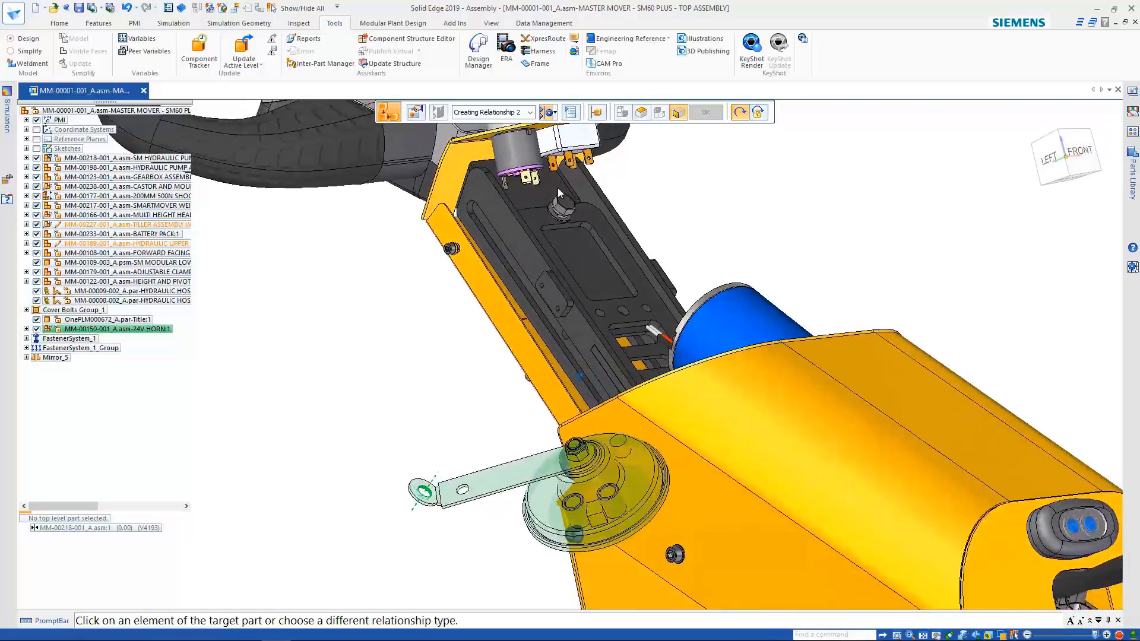
scroll(557, 188, "up", 4)
scroll(553, 197, "up", 4)
middle_click_drag(547, 266, 526, 404)
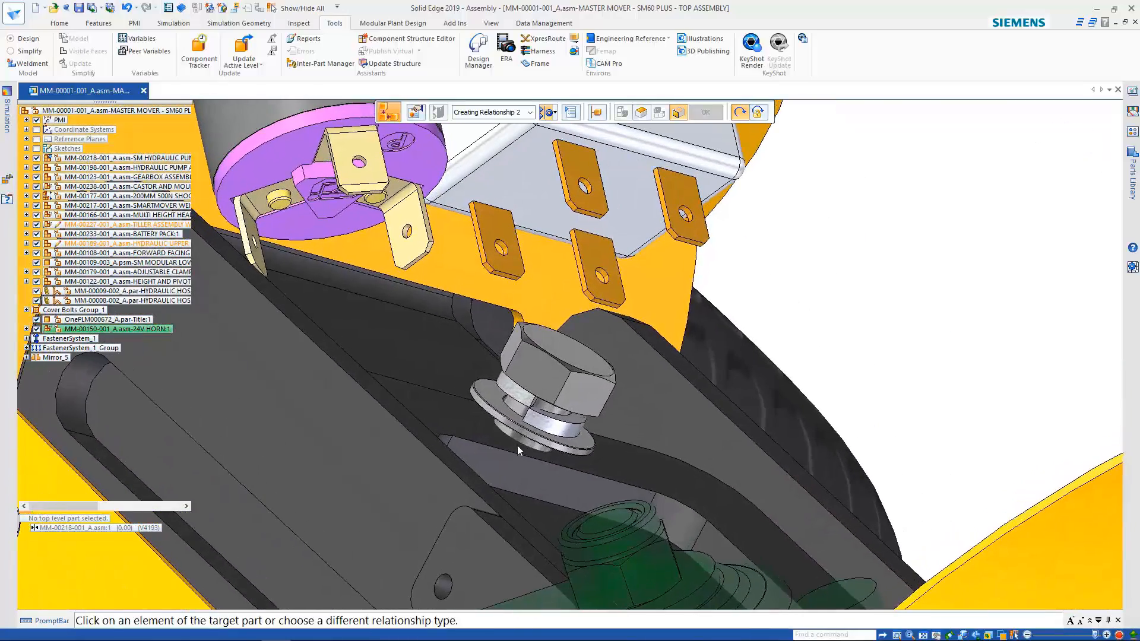
left_click(519, 436)
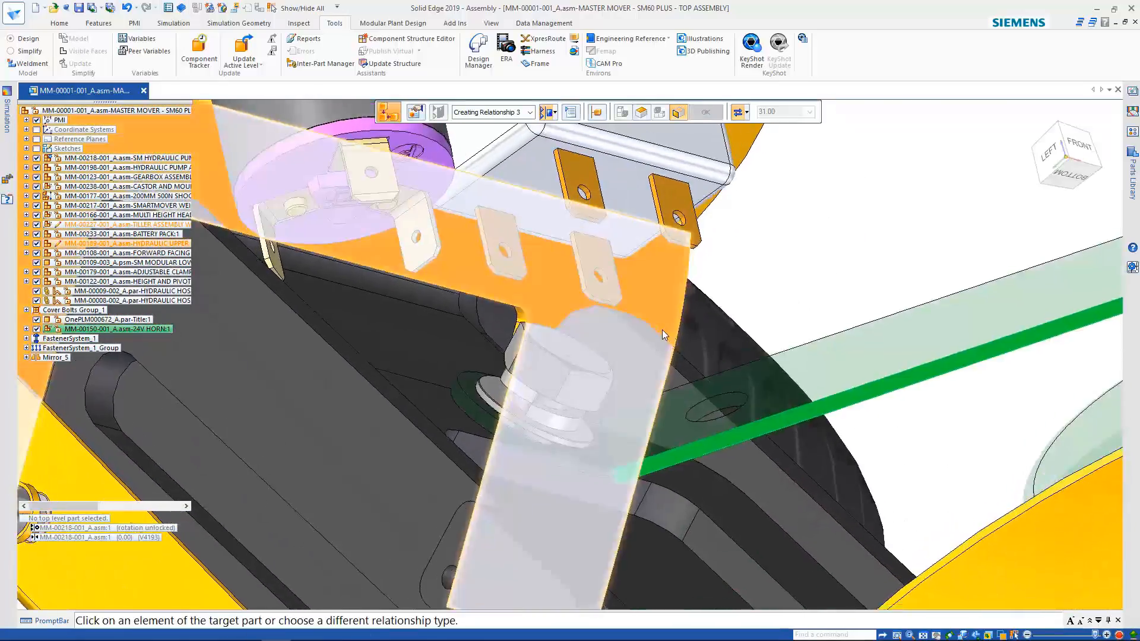
Orient the horn bracket against a face of the chassis plate's cutout with a floating relationship and finish placing the horn.
scroll(661, 329, "down", 4)
middle_click_drag(662, 330, 554, 414)
scroll(564, 420, "up", 3)
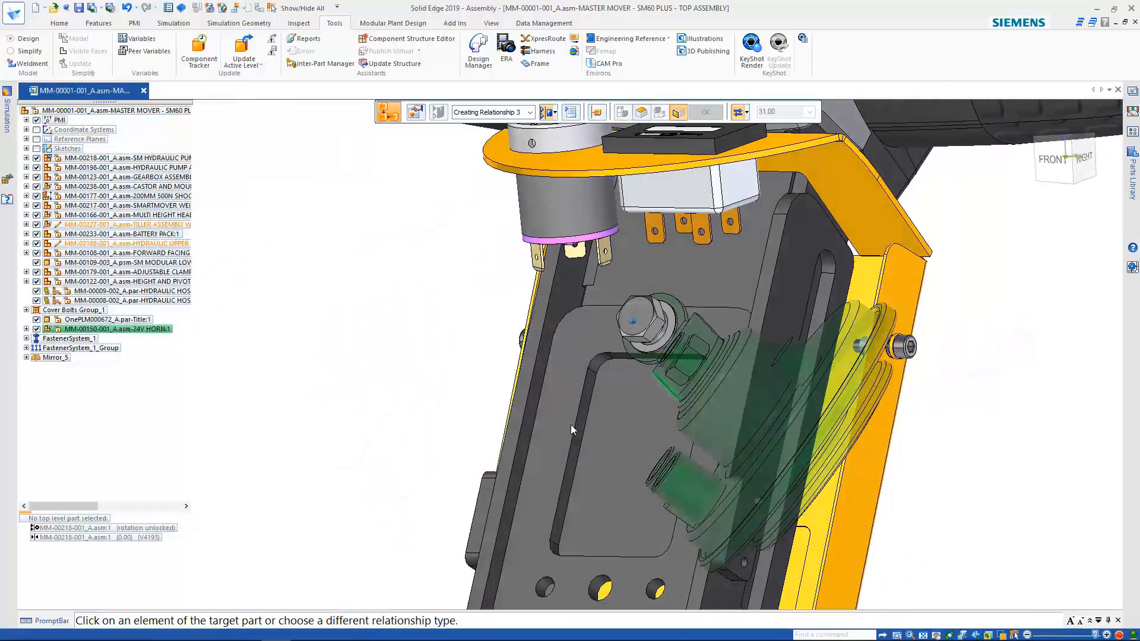
left_click(582, 423)
right_click(450, 376)
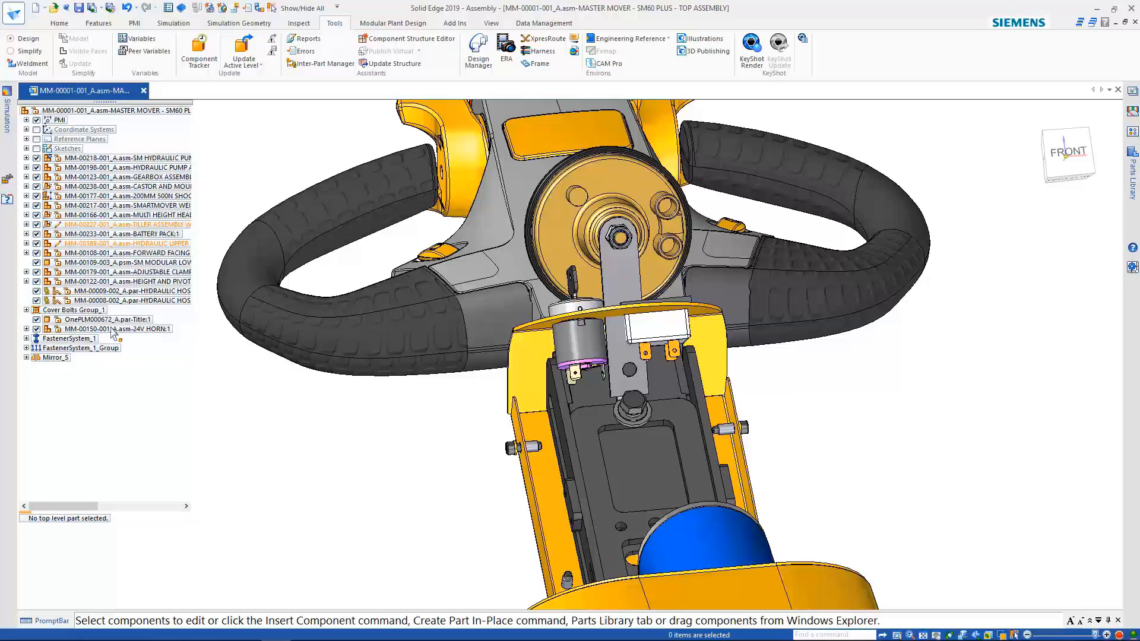
Flip the 24V horn's floating relationship to the chassis assembly to reverse the horn's direction.
left_click(112, 329)
left_click(113, 547)
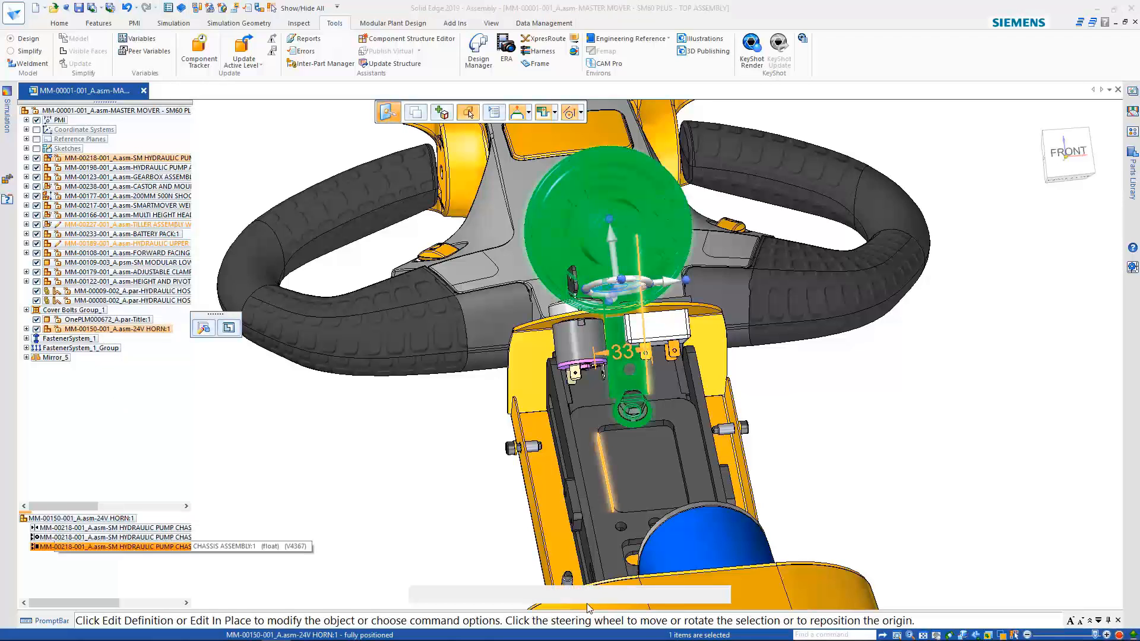
left_click(839, 405)
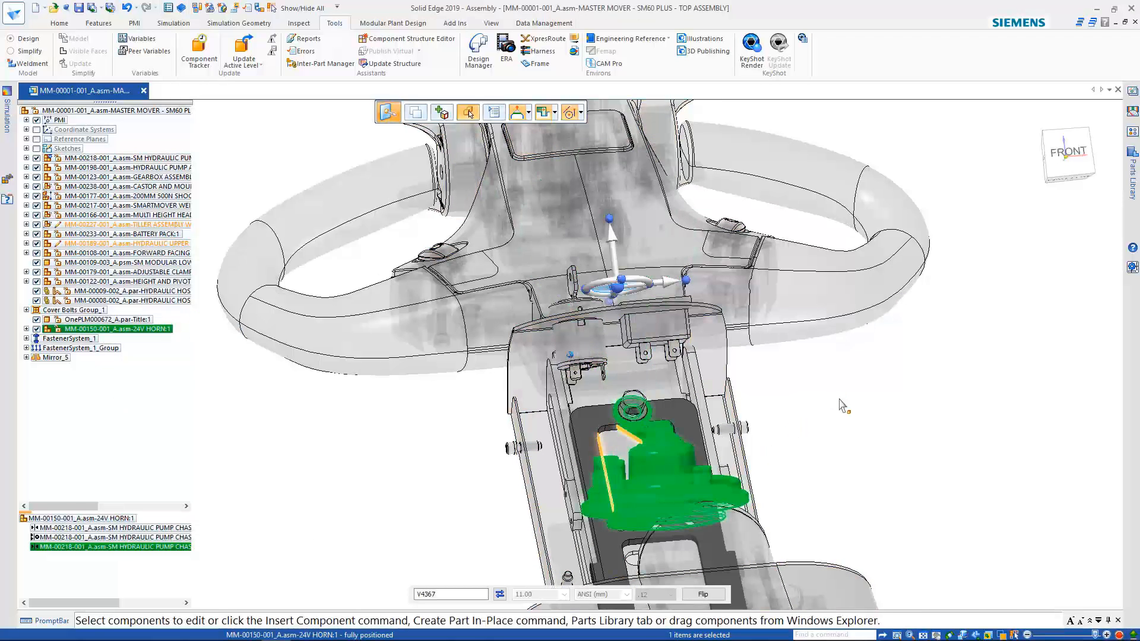
Select the horn body and its fastening nut and remove them, leaving only the horn bracket on the chassis.
middle_click_drag(839, 405, 792, 259)
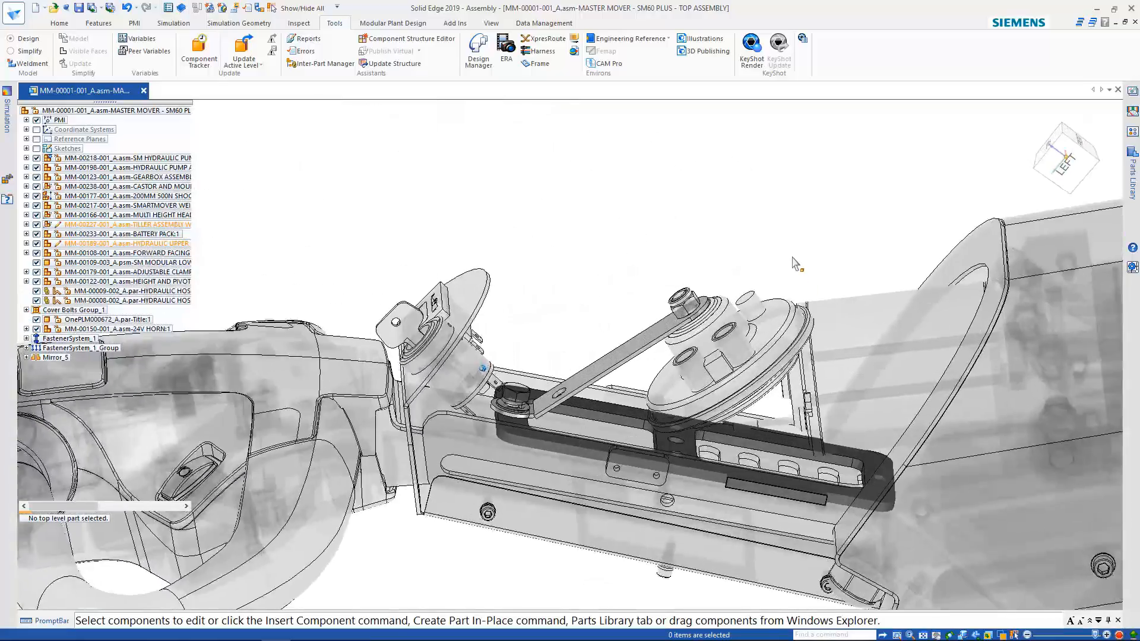
scroll(664, 195, "up", 5)
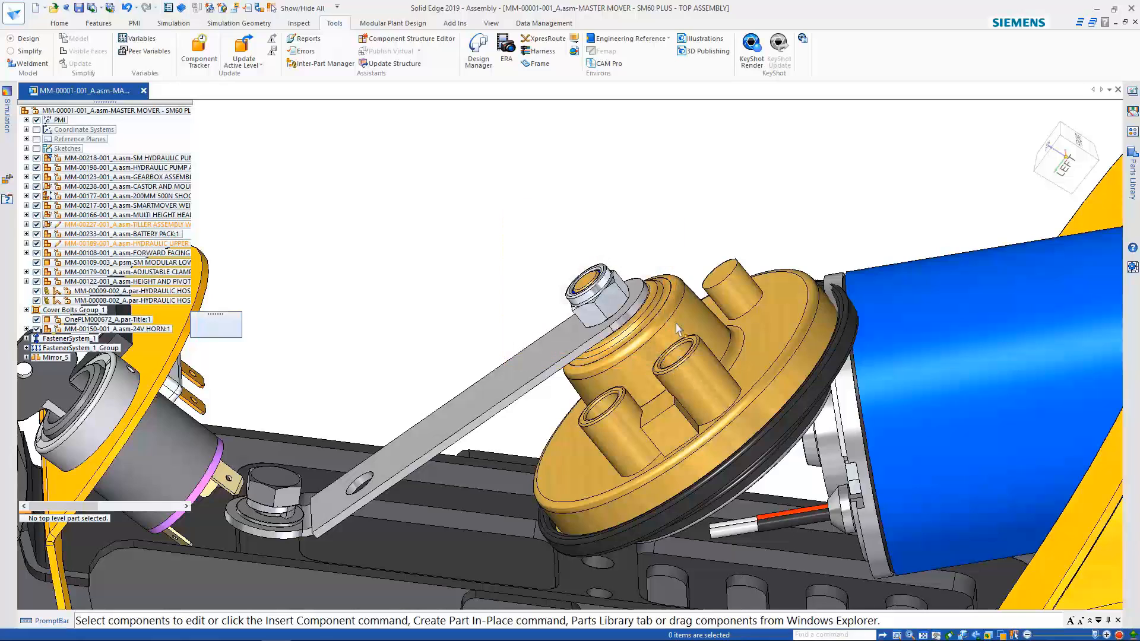
left_click(655, 355)
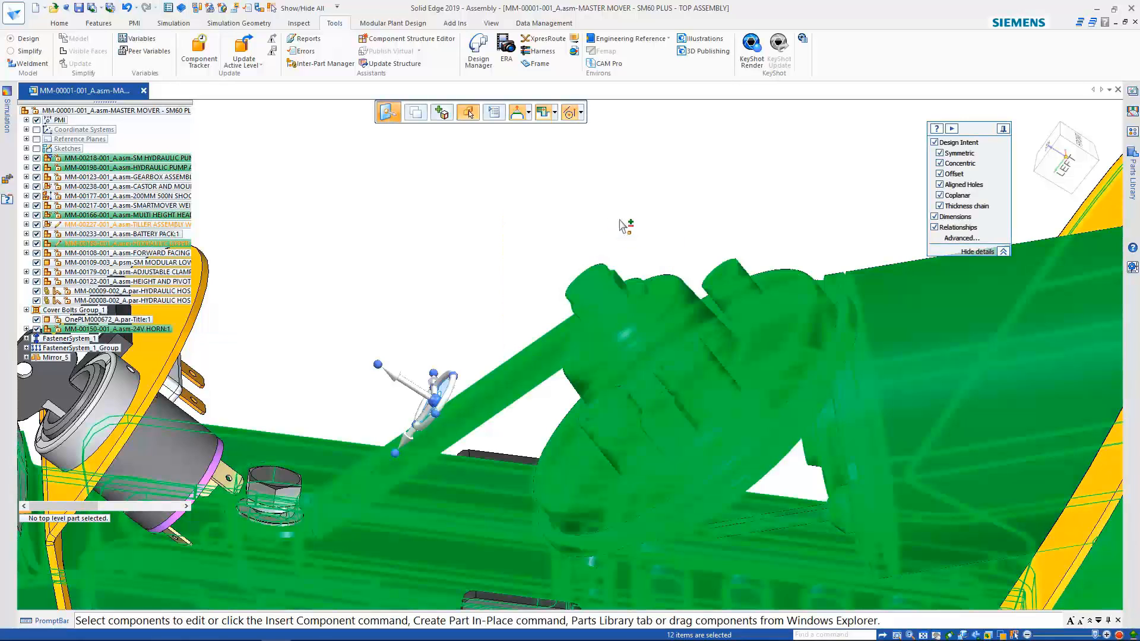
left_click(625, 225)
left_click(60, 23)
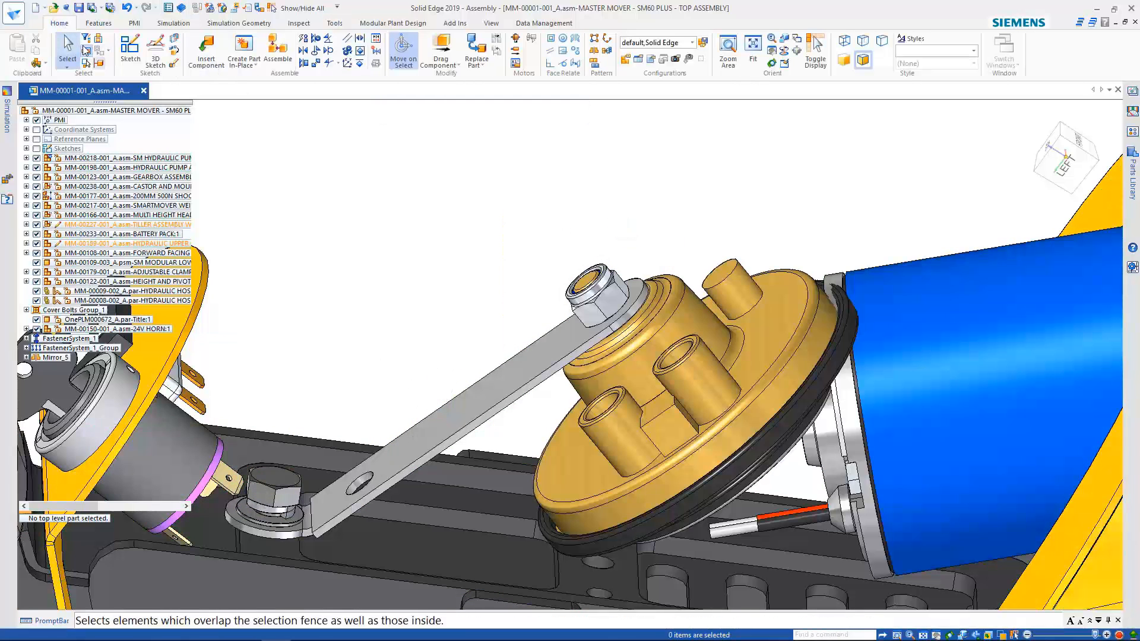
left_click_drag(505, 205, 700, 376)
left_click(651, 248)
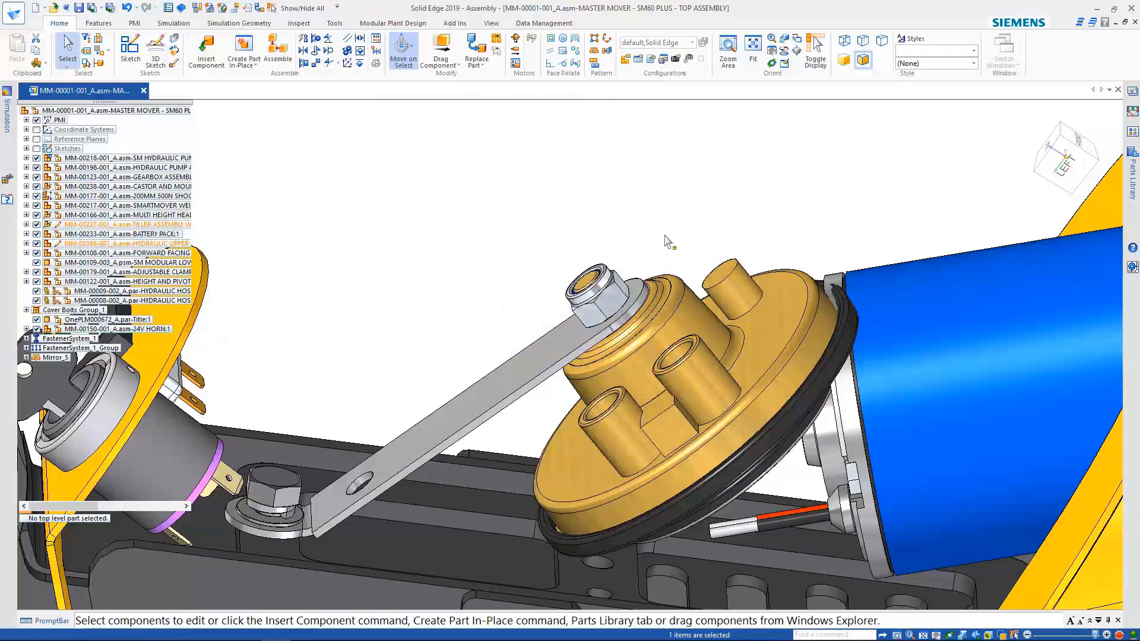
left_click(665, 339)
key("Delete")
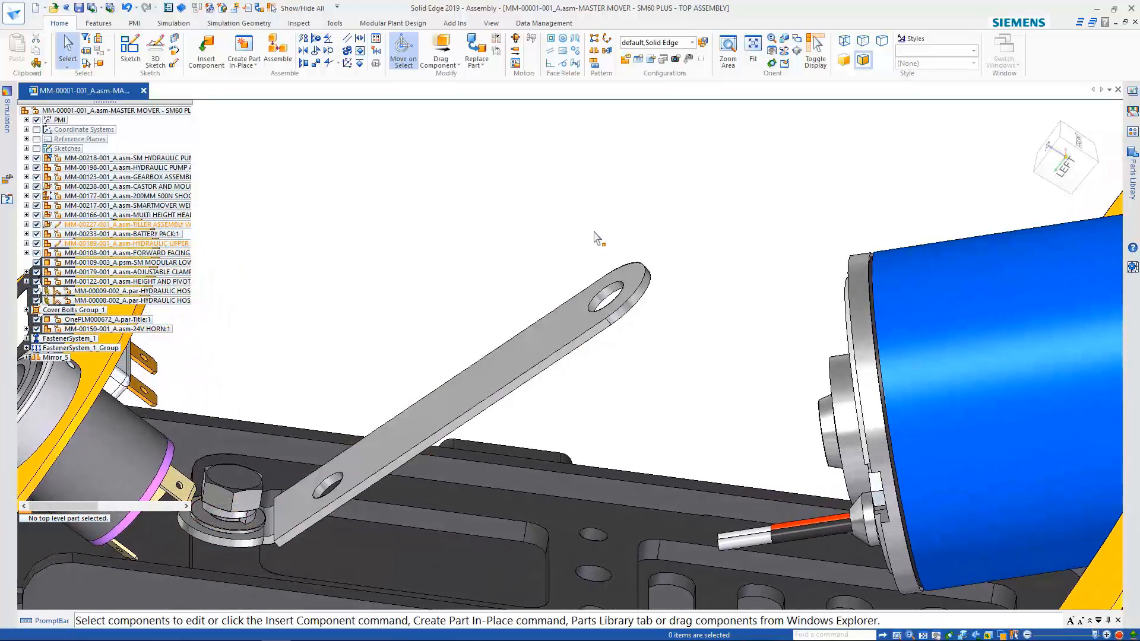
Set selection to Face Priority and try to move the horn bracket's end hole and rounded end face together along the arm.
key("space")
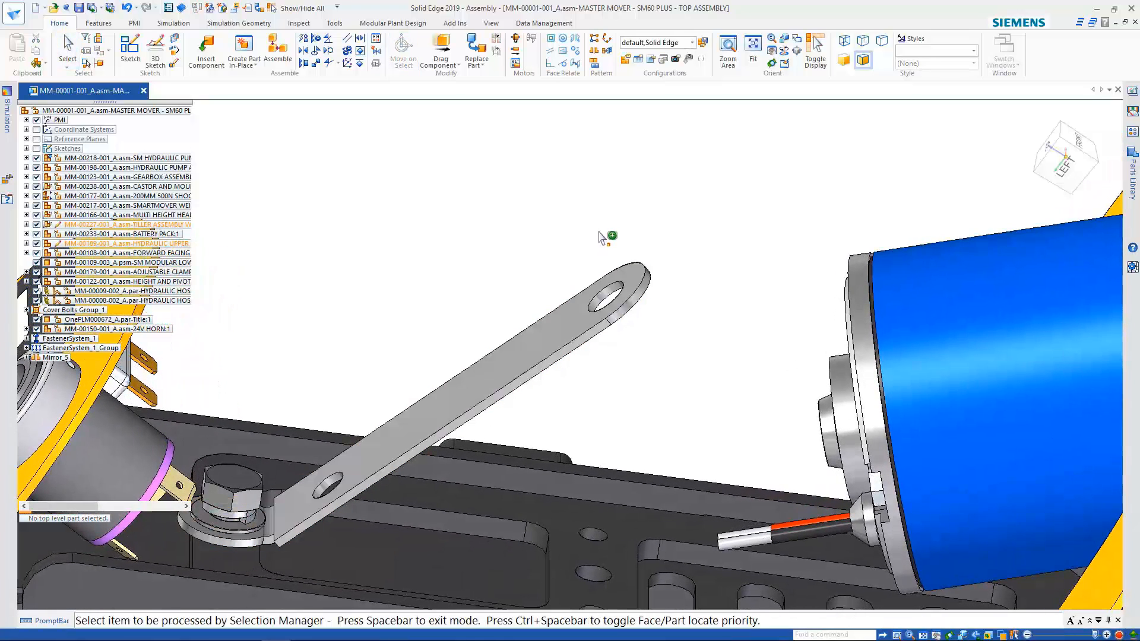
key("space")
left_click(67, 67)
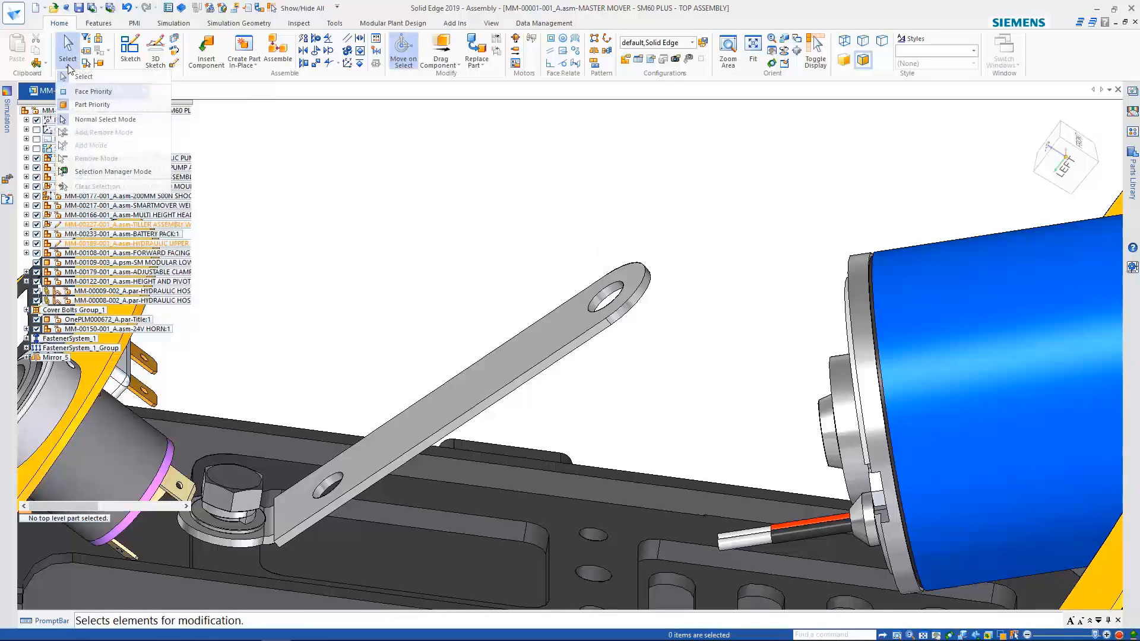
left_click(82, 92)
scroll(638, 297, "up", 3)
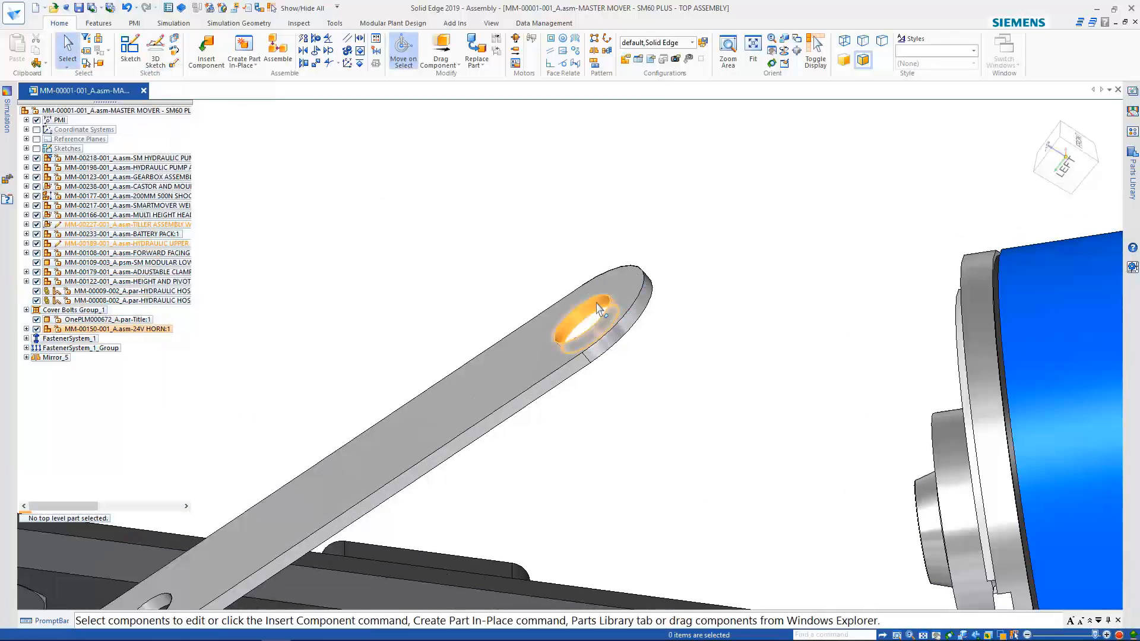
left_click(636, 312)
left_click(644, 304, "ctrl")
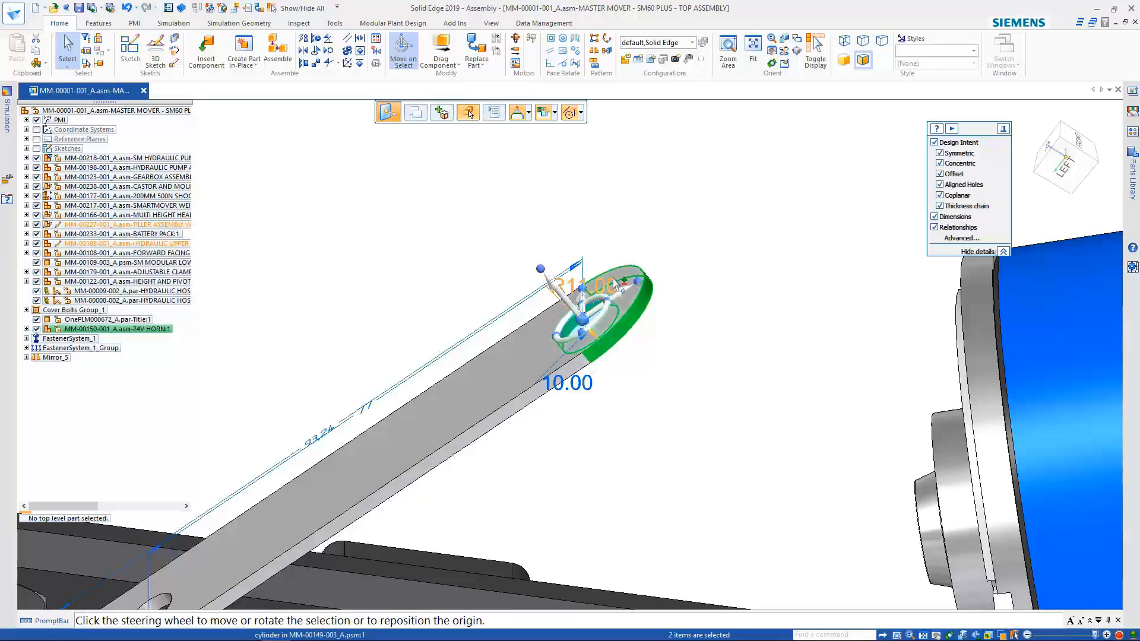
left_click(601, 324)
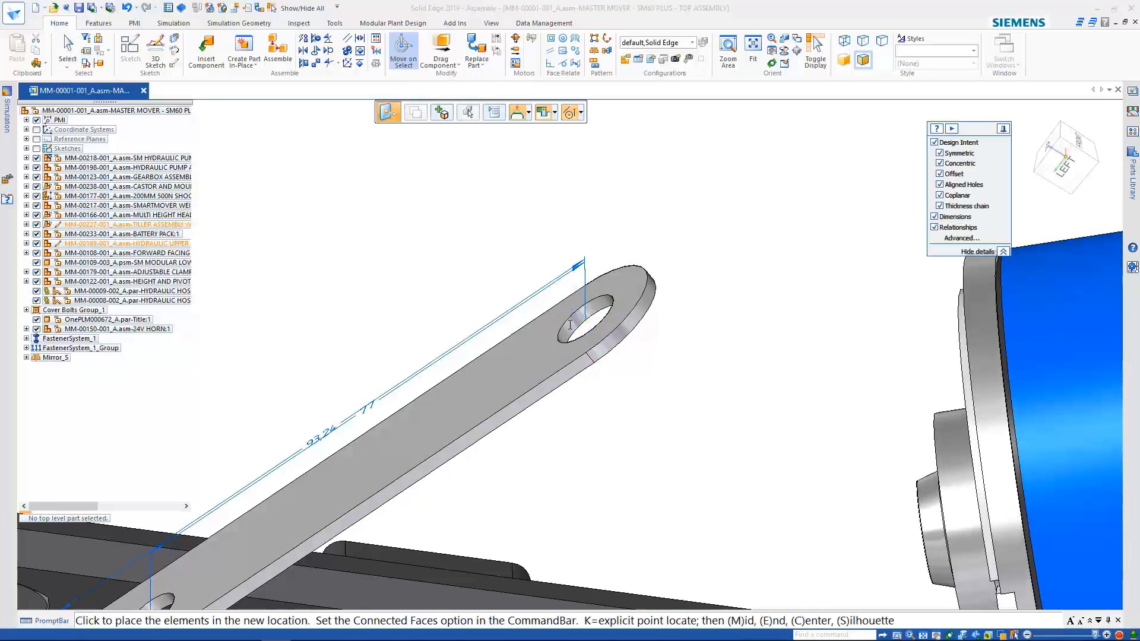
left_click(569, 419)
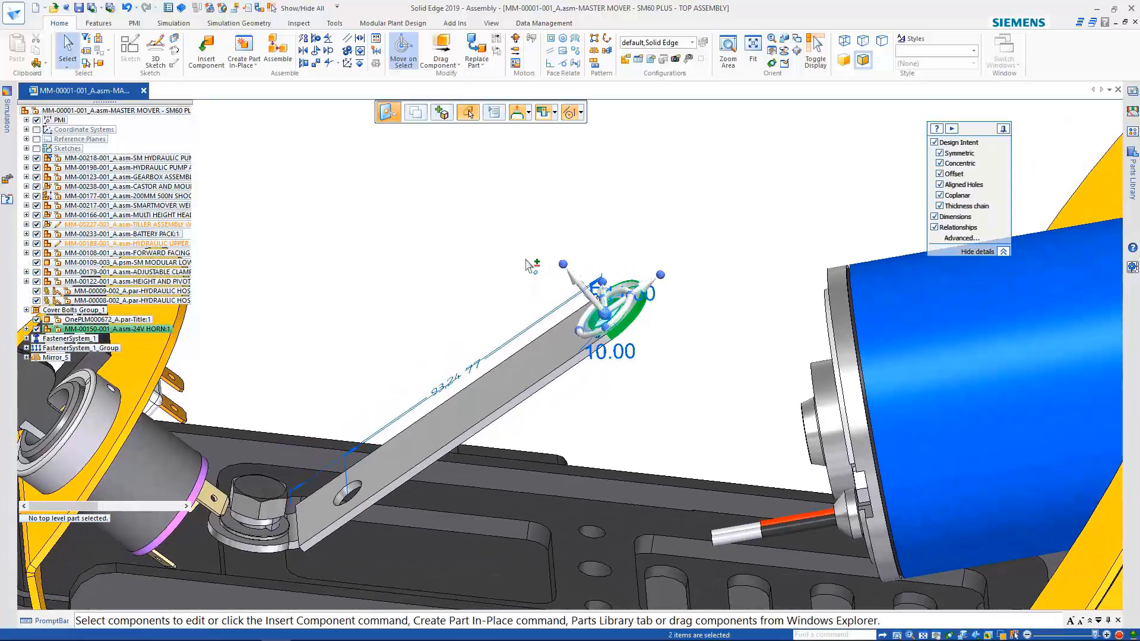
key("Escape")
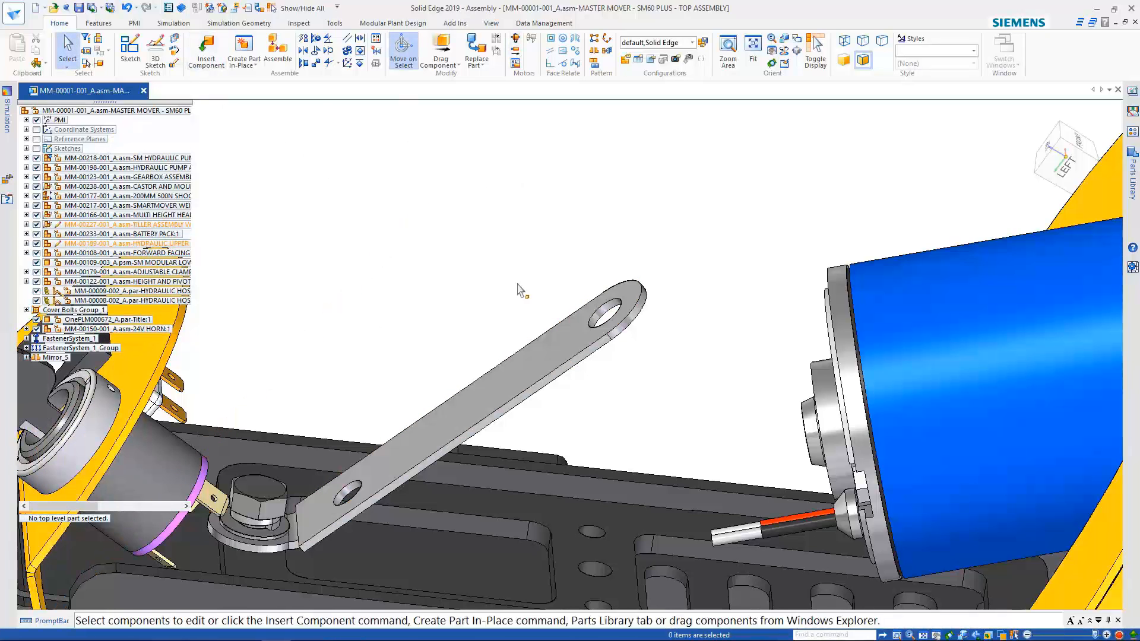
Select the horn bracket, look at its existing revisions and leave without creating a new one.
left_click(542, 357)
left_click(543, 23)
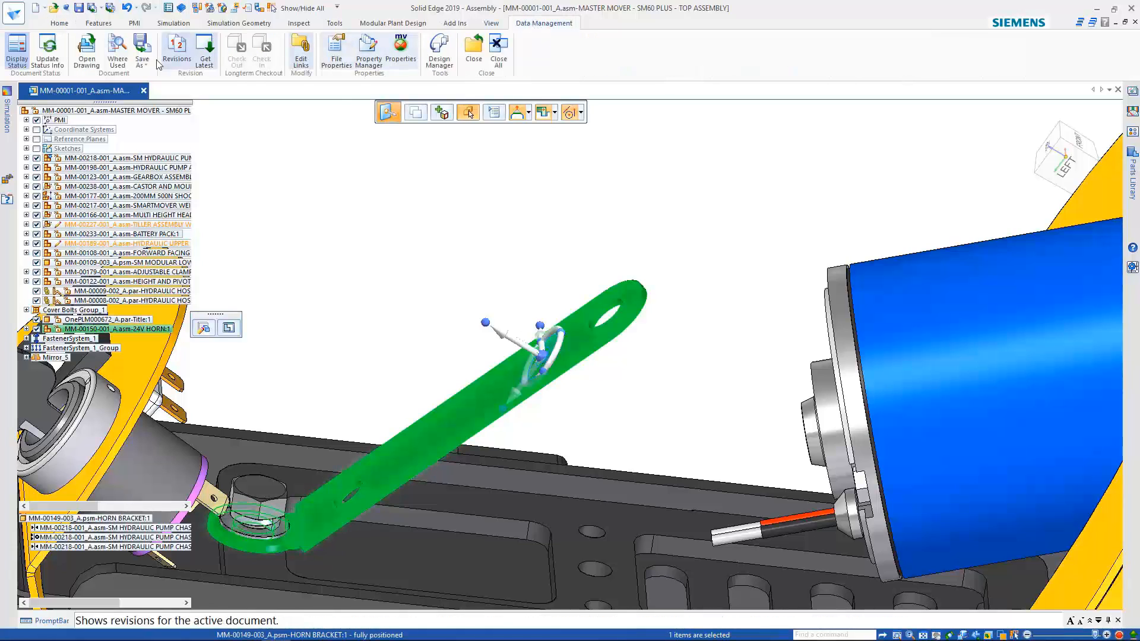
left_click(177, 50)
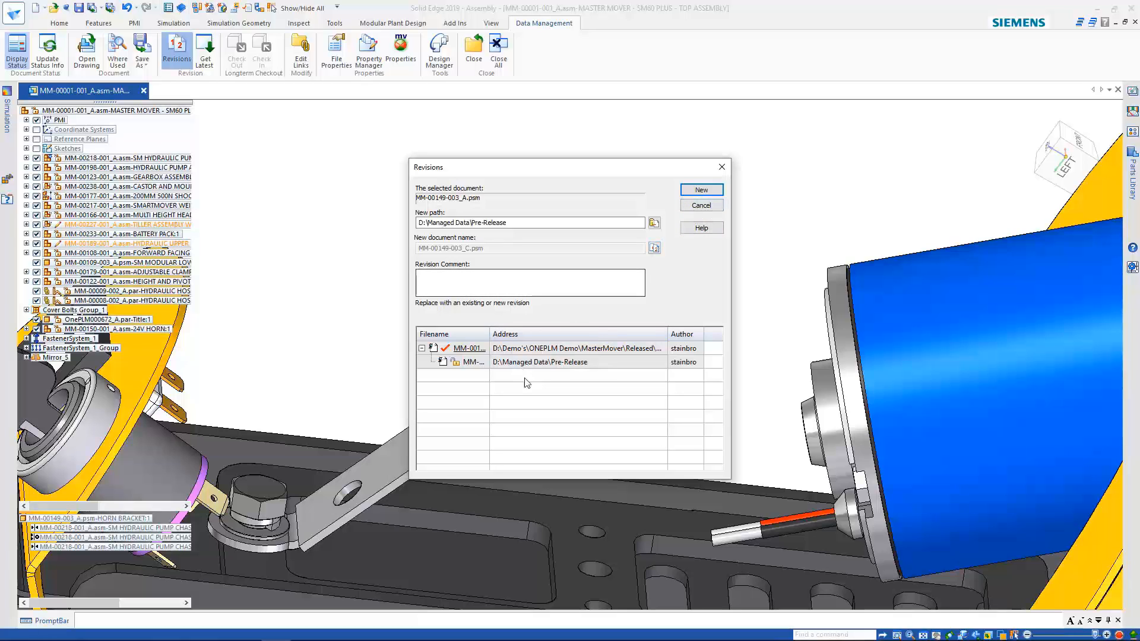
mouse_move(488, 337)
left_mouse_down()
mouse_move(528, 338)
mouse_move(505, 338)
left_mouse_up()
left_click(703, 205)
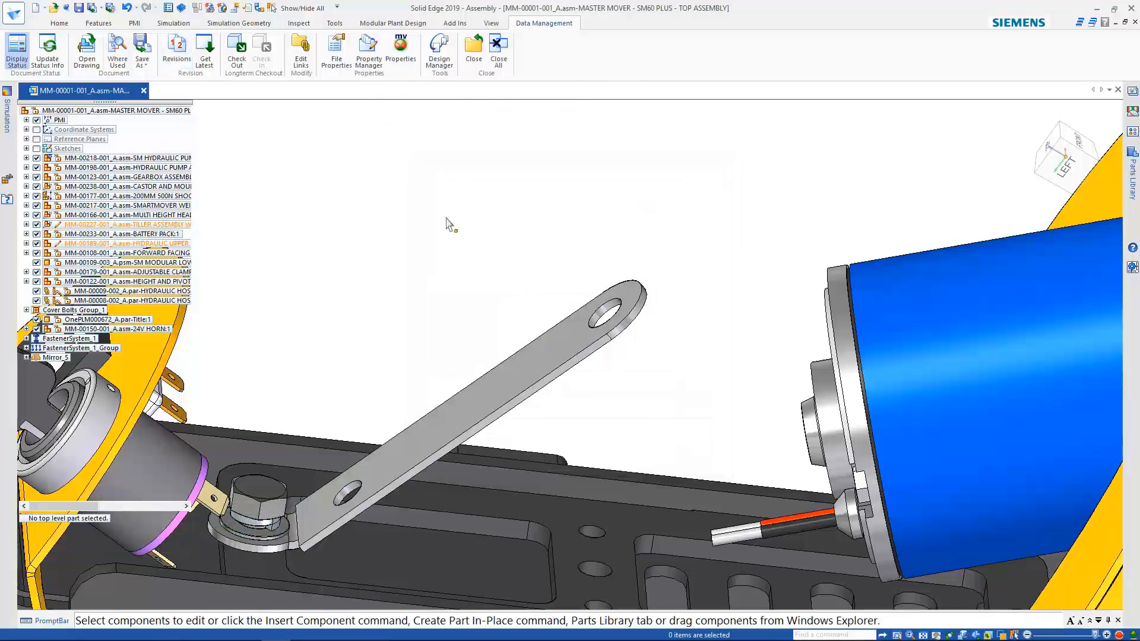
Use Get Latest on the horn bracket alone to replace it with its latest revision.
left_click(204, 52)
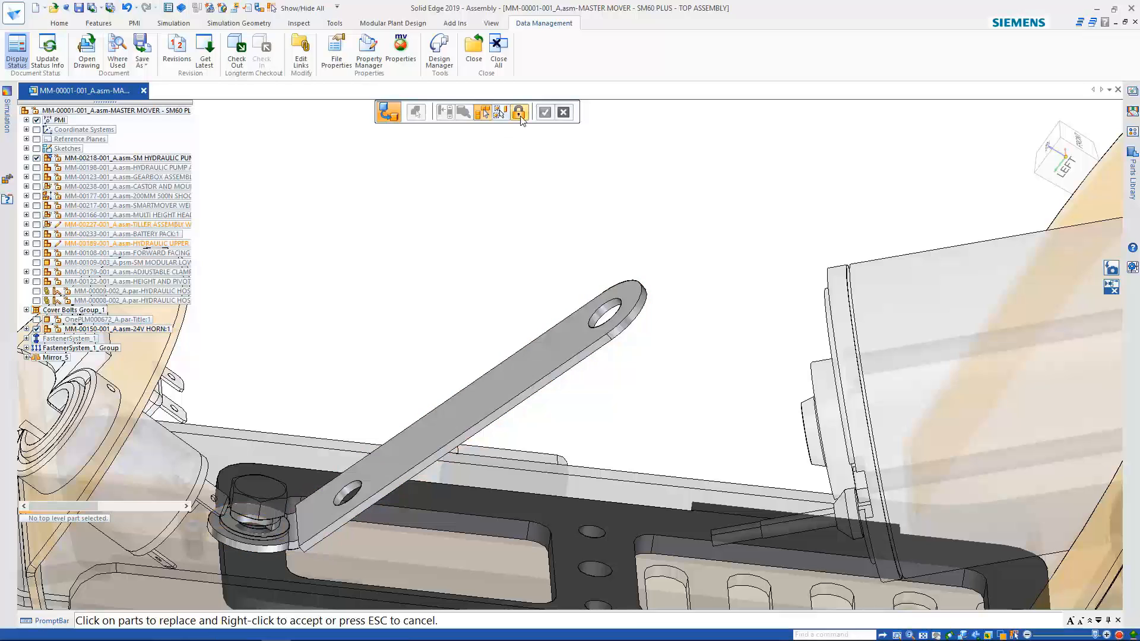
left_click(520, 114)
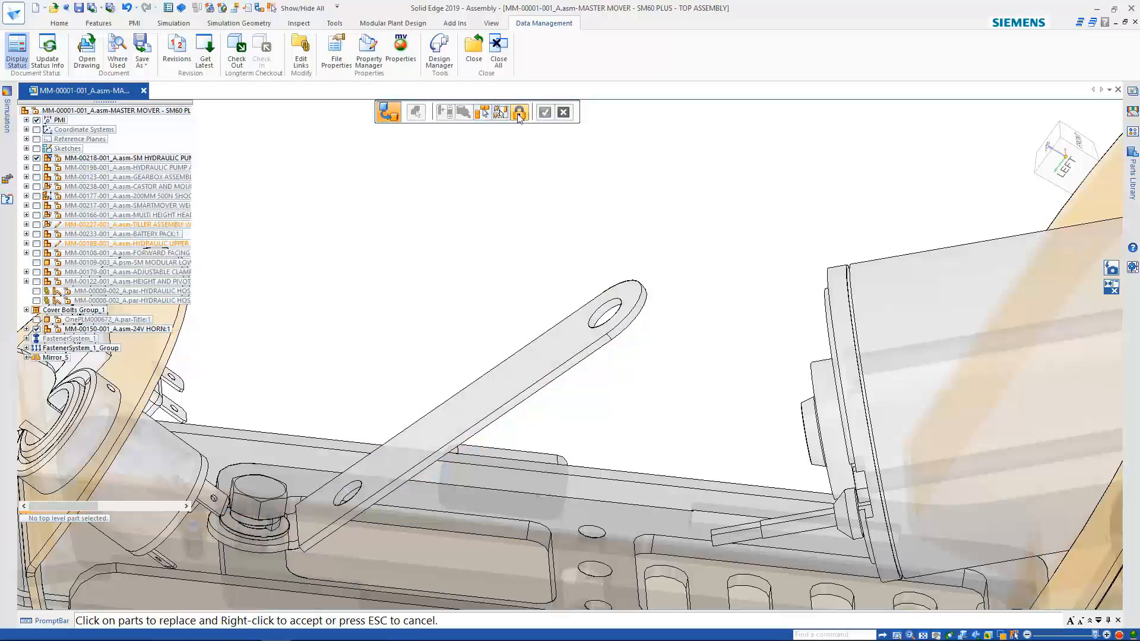
left_click(519, 116)
left_click(561, 336)
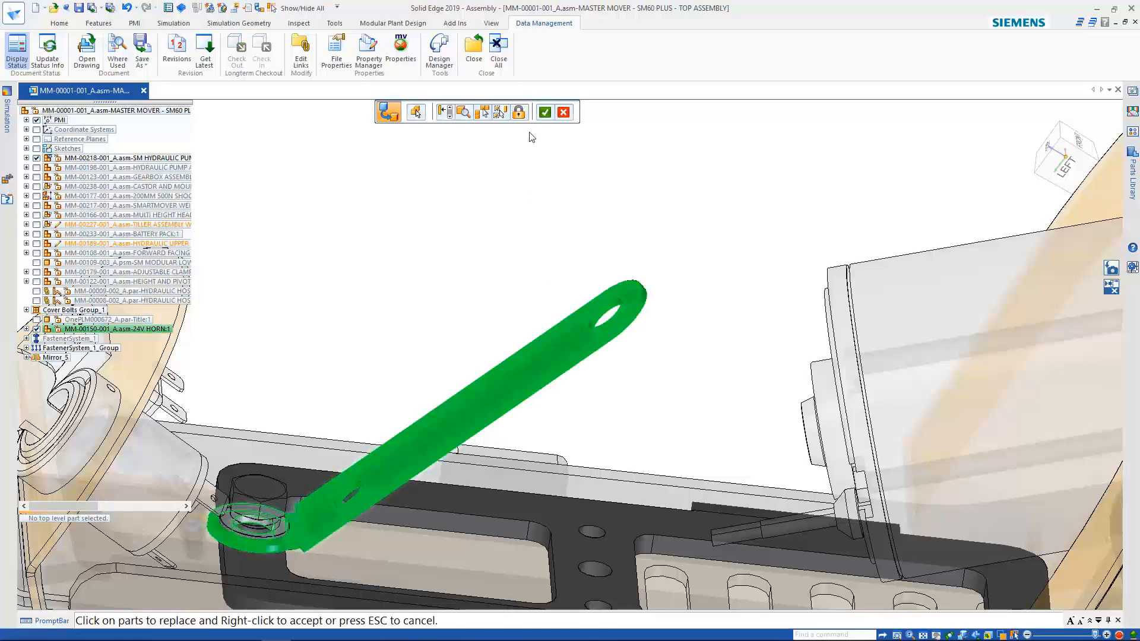
left_click(545, 113)
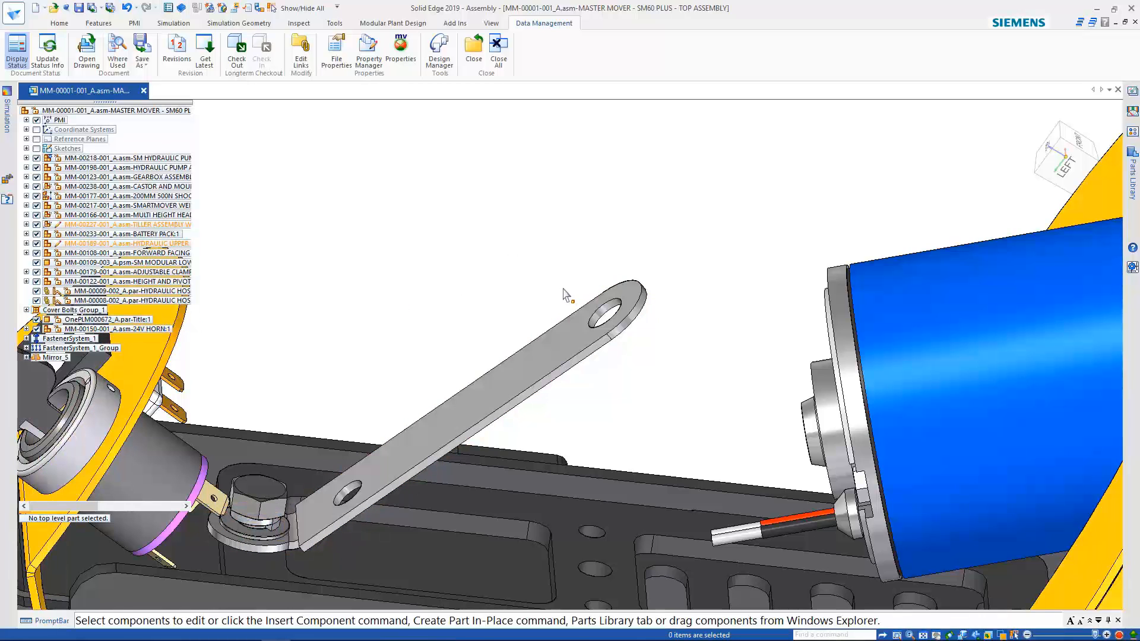
Shorten the horn bracket by moving its end hole and rounded end face together 10 mm along the arm.
scroll(599, 281, "up", 2)
left_click(668, 322)
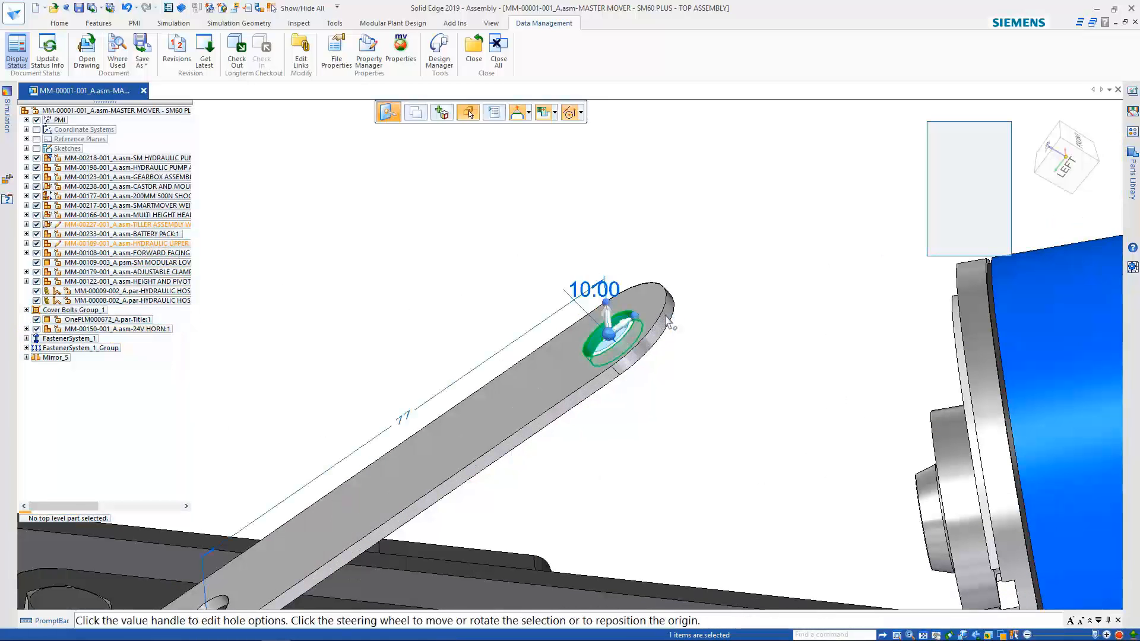
left_click(668, 322, "ctrl")
left_click(623, 330)
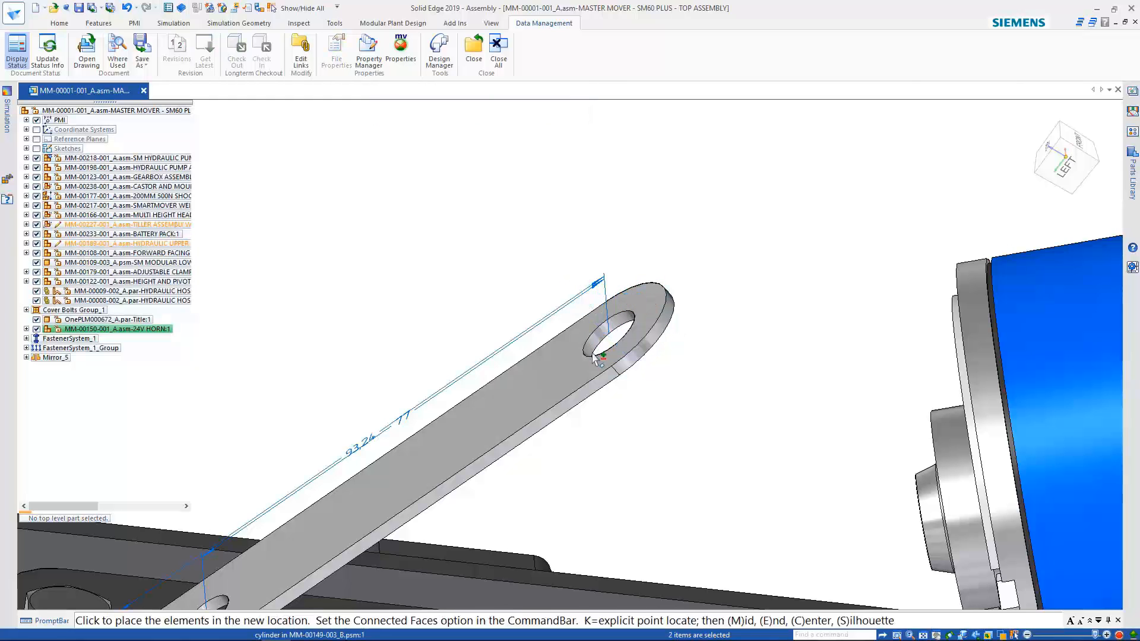
type("1")
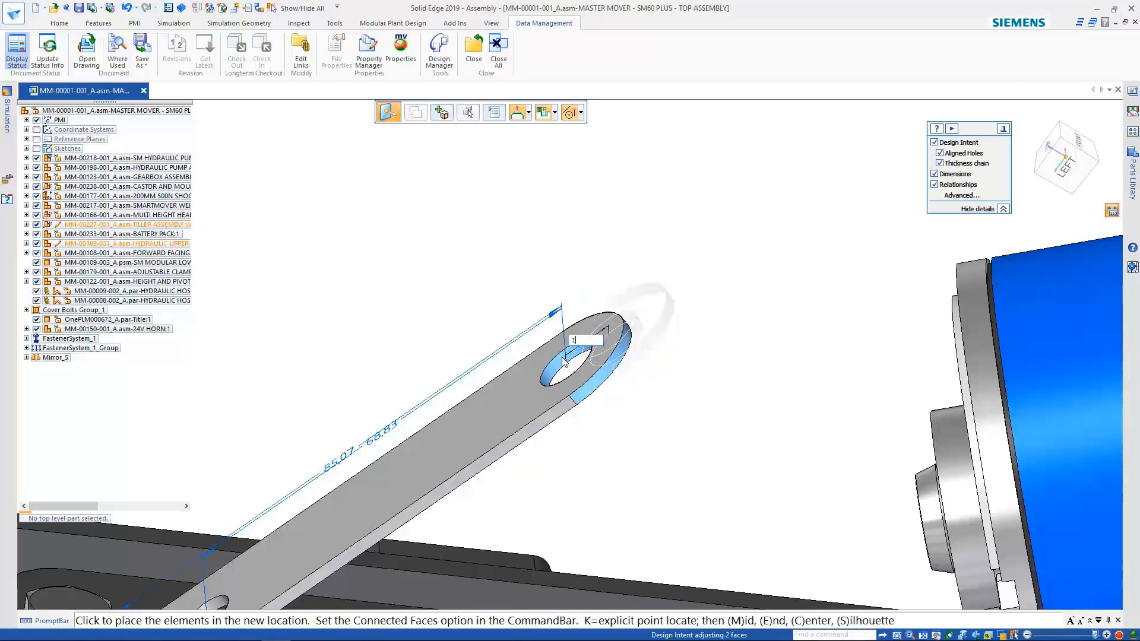
type("0")
key("Return")
left_click(582, 203)
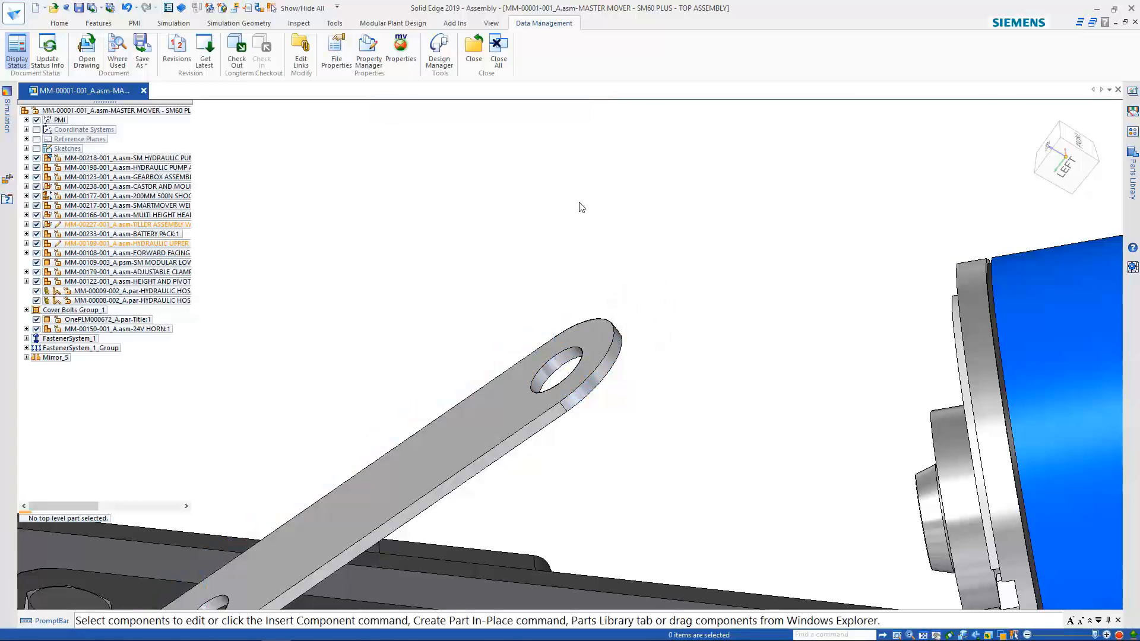
Look beneath the yellow upper cover to inspect the horn on its bracket, and review the whole assembly.
scroll(579, 203, "down", 5)
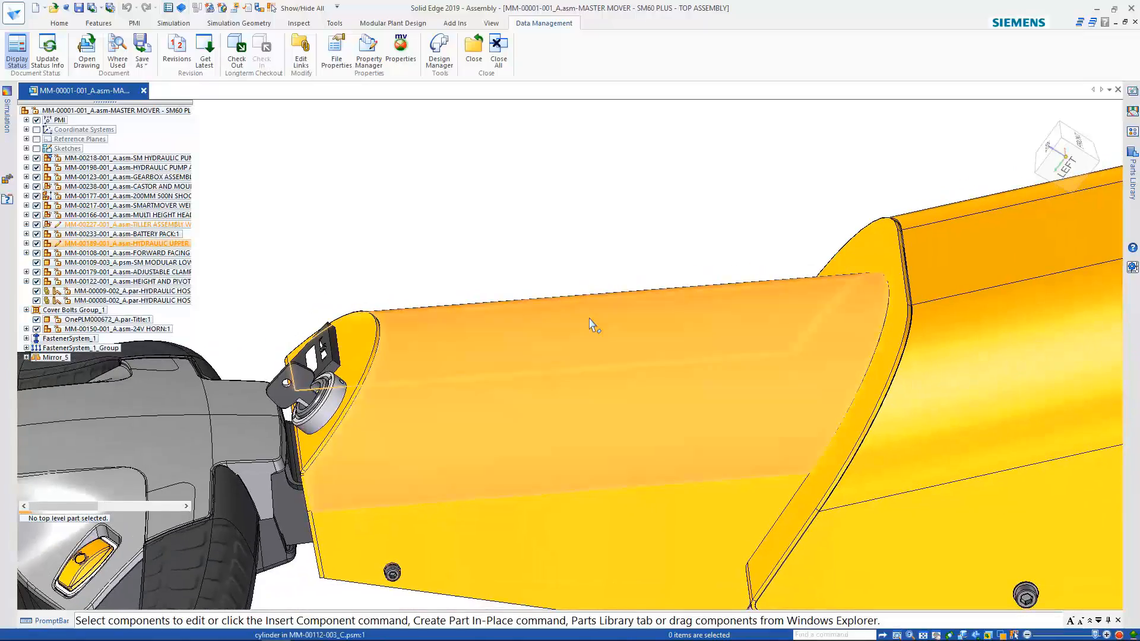
left_click(590, 319)
right_click_drag(592, 284, 599, 247)
scroll(598, 247, "up", 1)
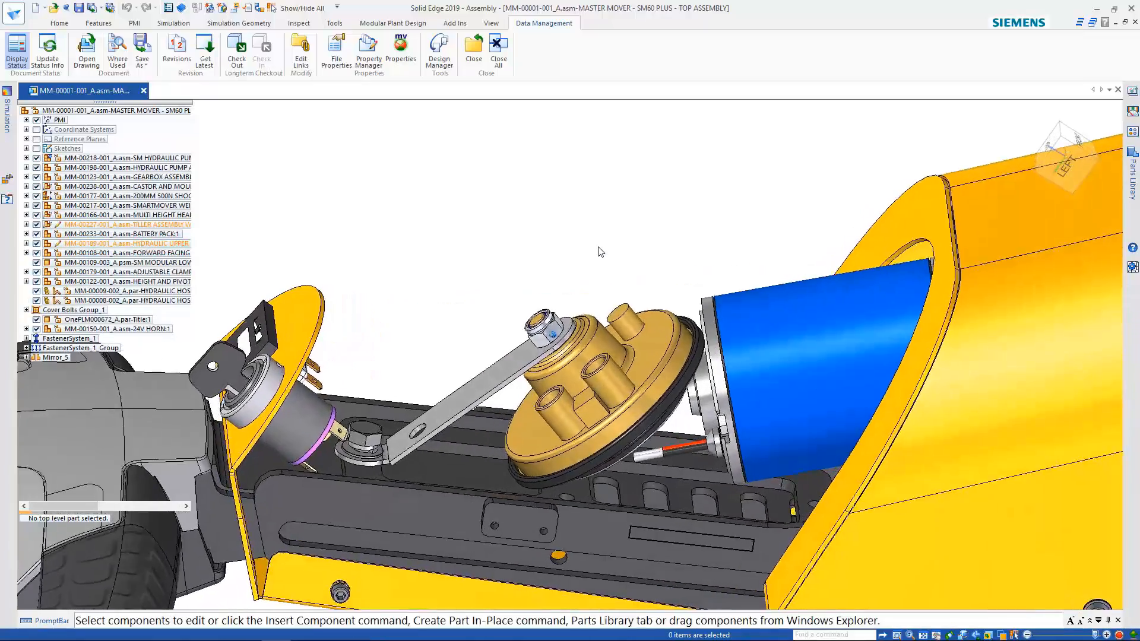
scroll(600, 251, "up", 3)
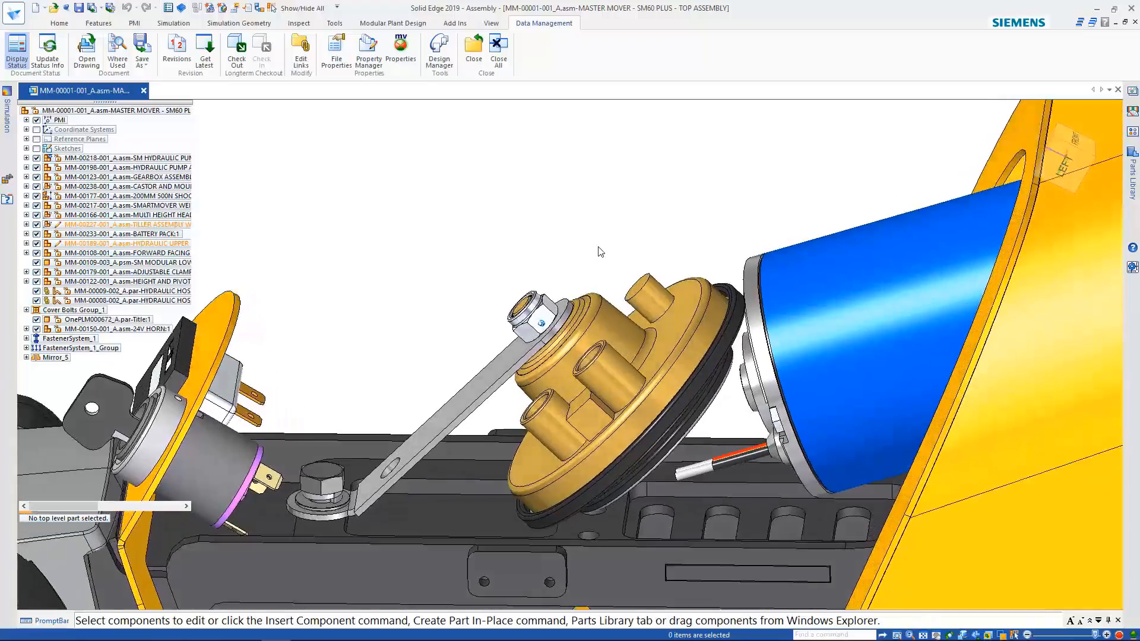
mouse_move(600, 251)
middle_mouse_down()
mouse_move(545, 252)
mouse_move(564, 291)
mouse_move(742, 307)
mouse_move(564, 220)
mouse_move(581, 242)
mouse_move(611, 194)
mouse_move(702, 247)
mouse_move(645, 241)
middle_mouse_up()
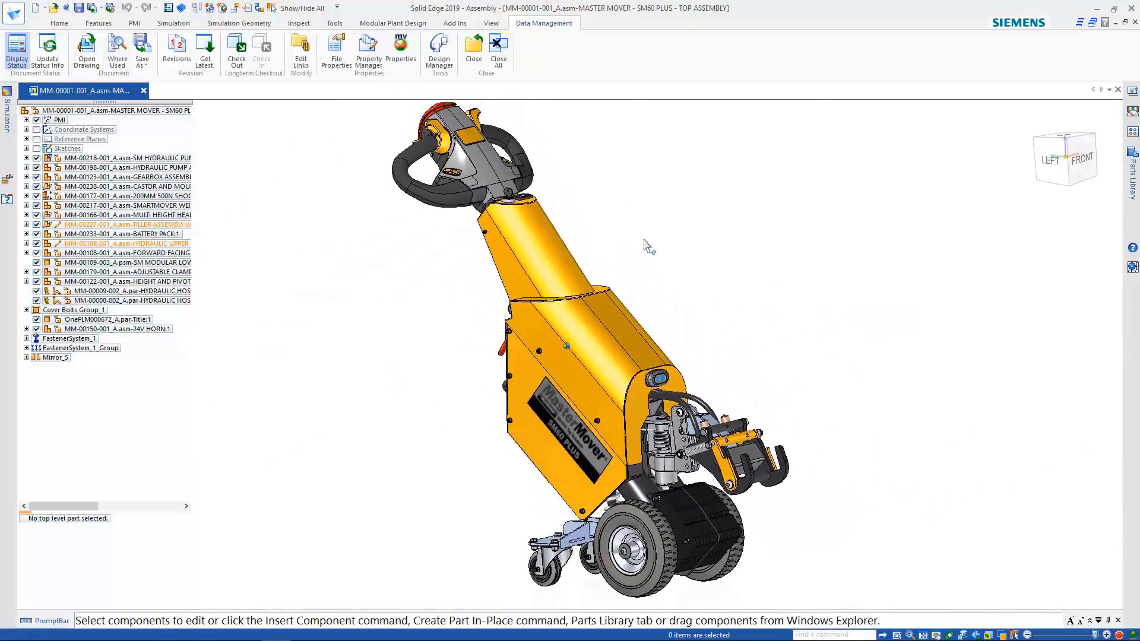
Open the top assembly in Design Manager, saving its changes without changing its status.
left_click(439, 47)
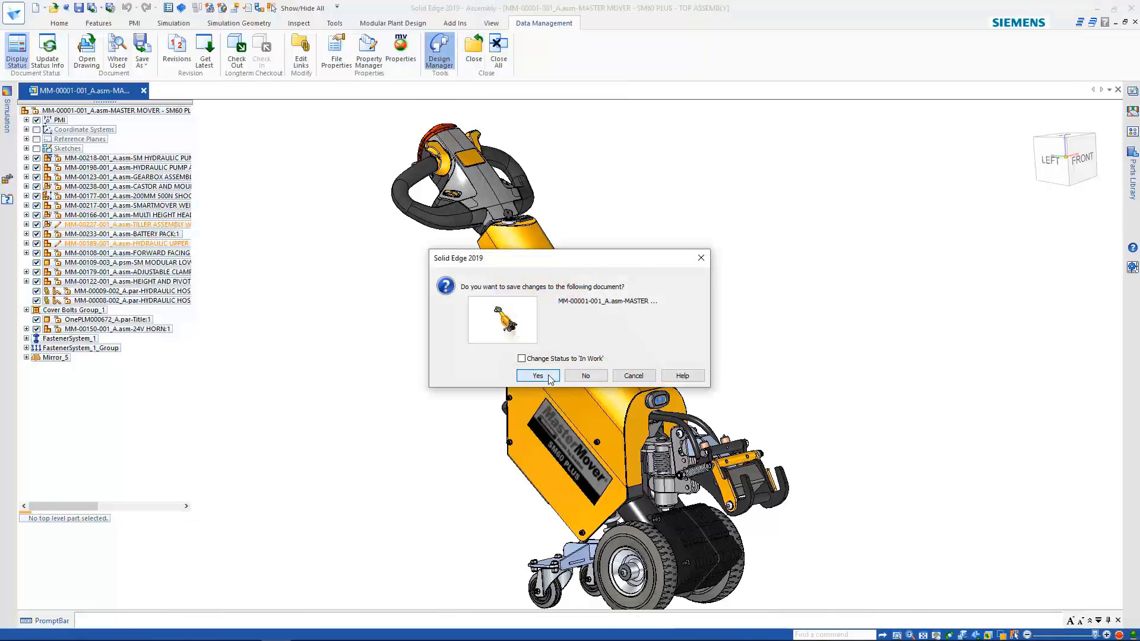
left_click(538, 375)
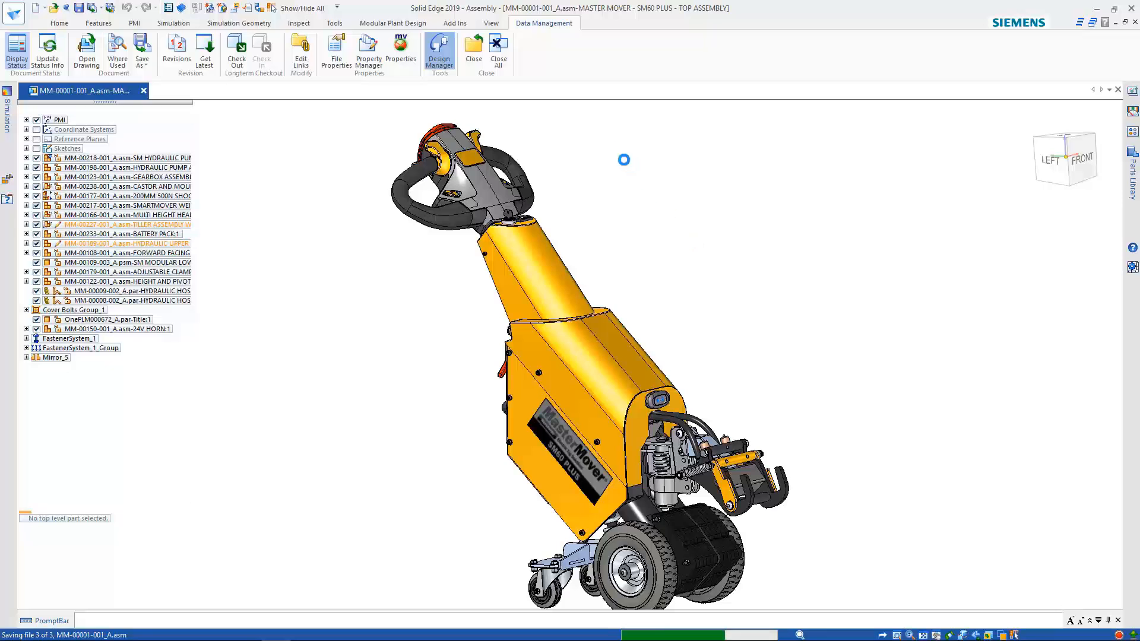
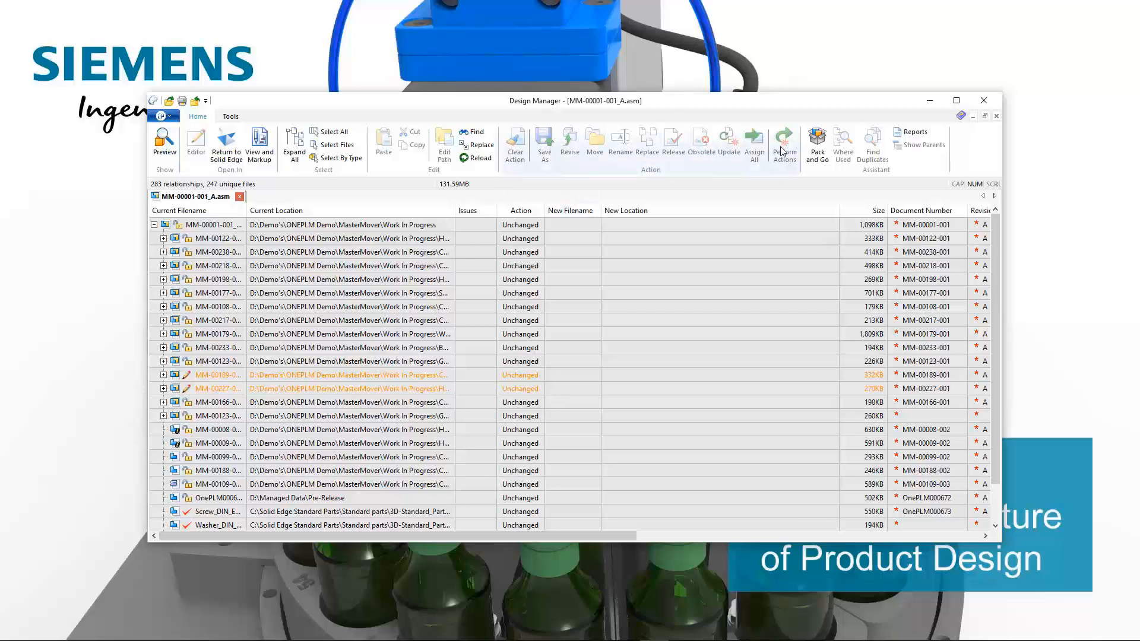
Review the actions offered by the Design Manager Assistant, cancel it and close Design Manager.
left_click(236, 120)
left_click(240, 143)
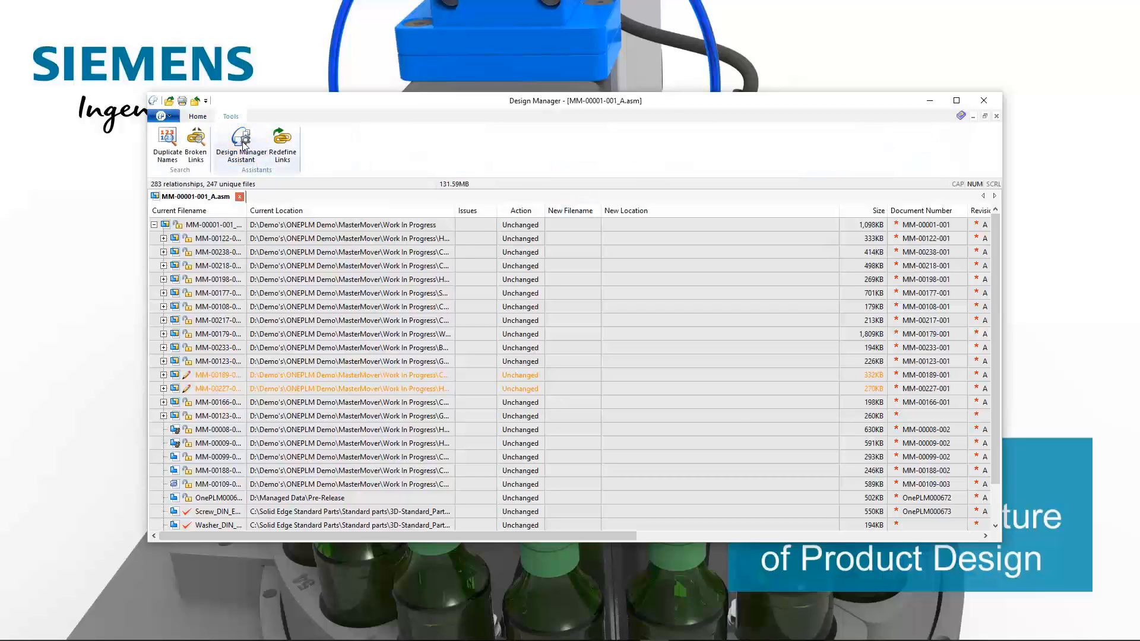
left_click(588, 249)
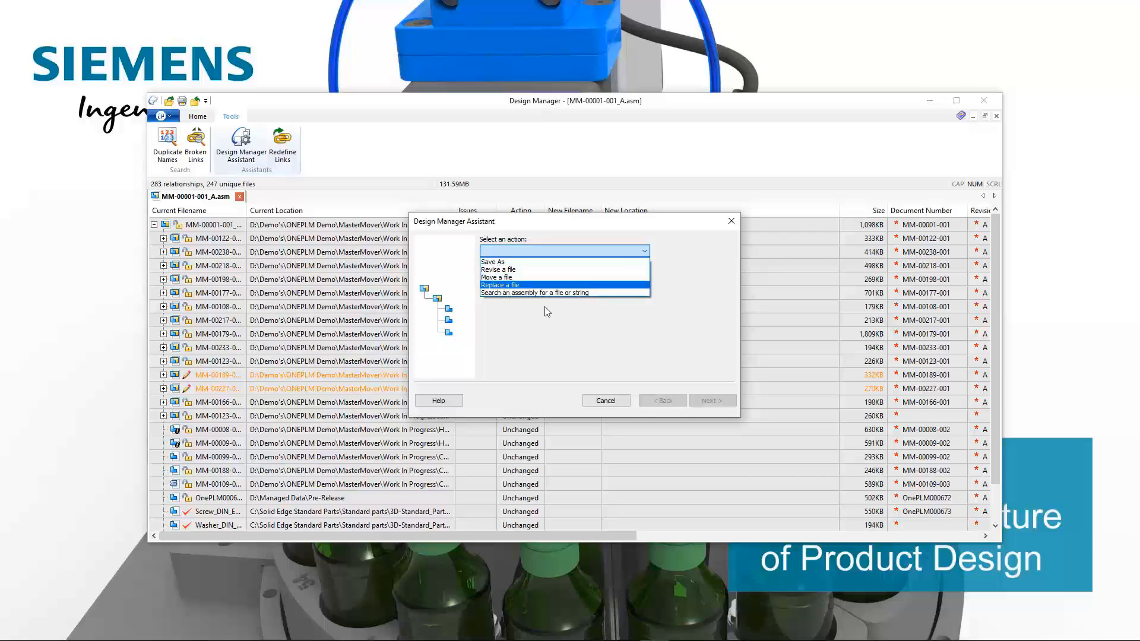
left_click(597, 393)
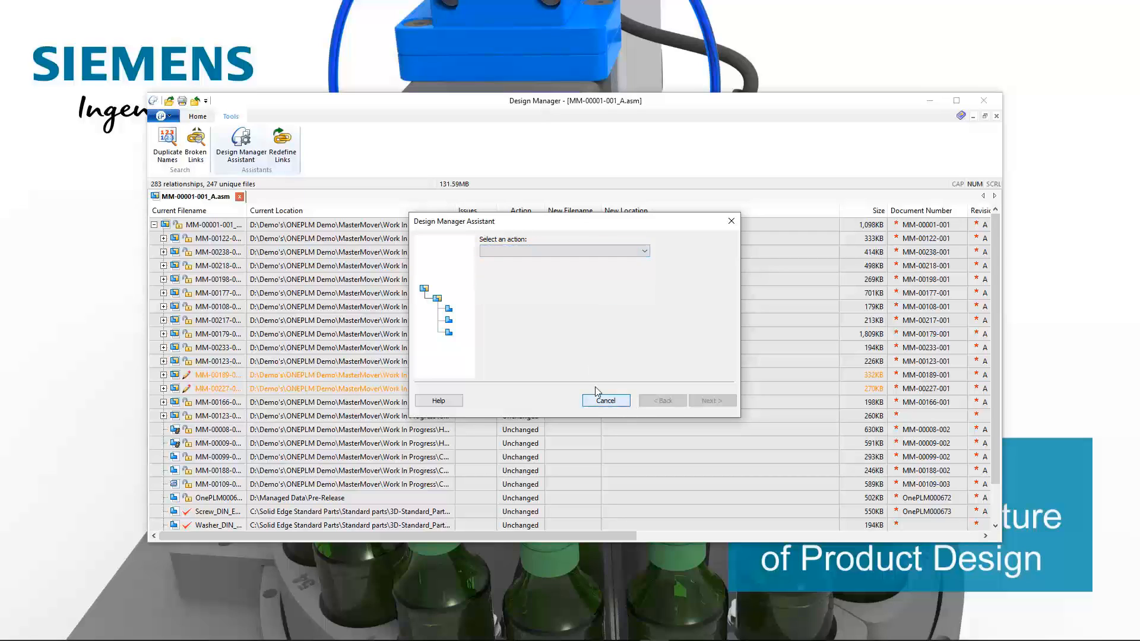
left_click(731, 221)
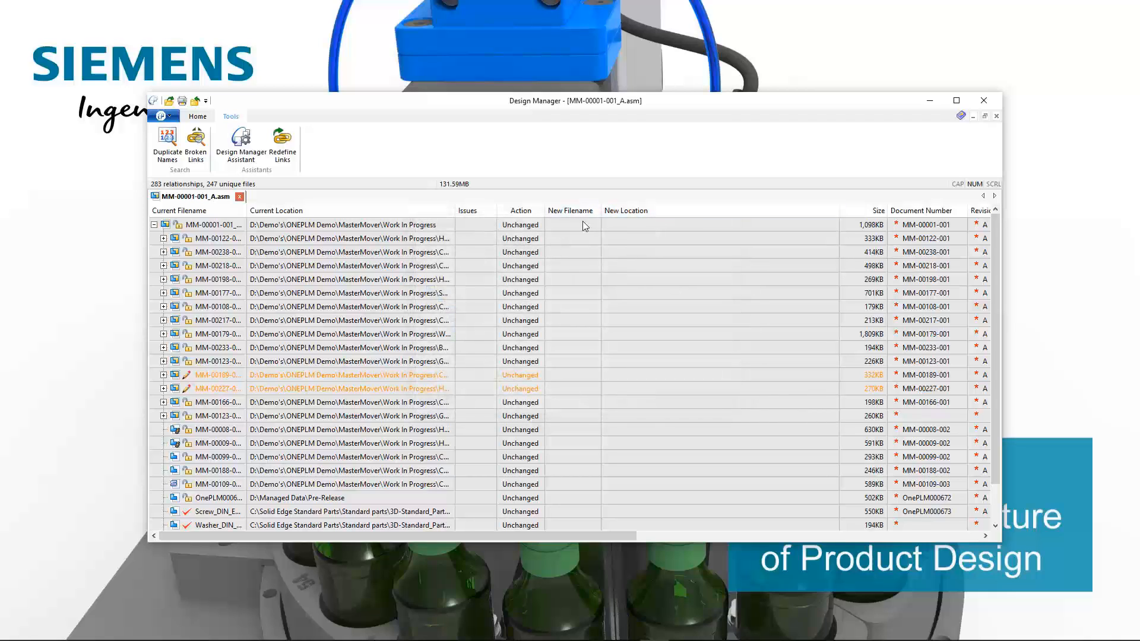
left_click(199, 117)
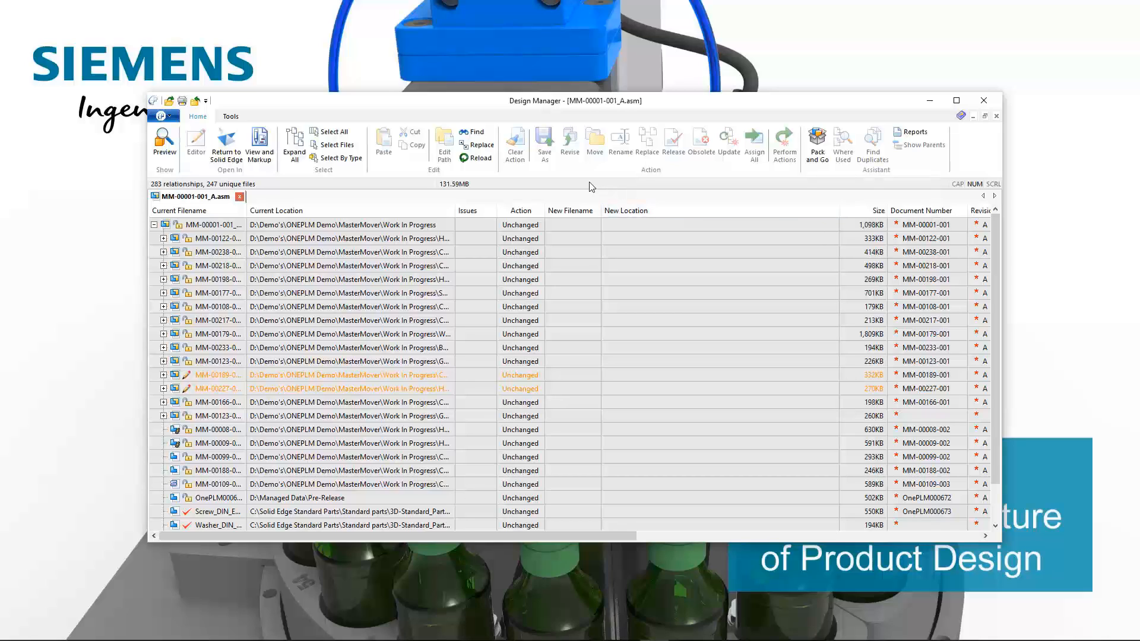
left_click(983, 100)
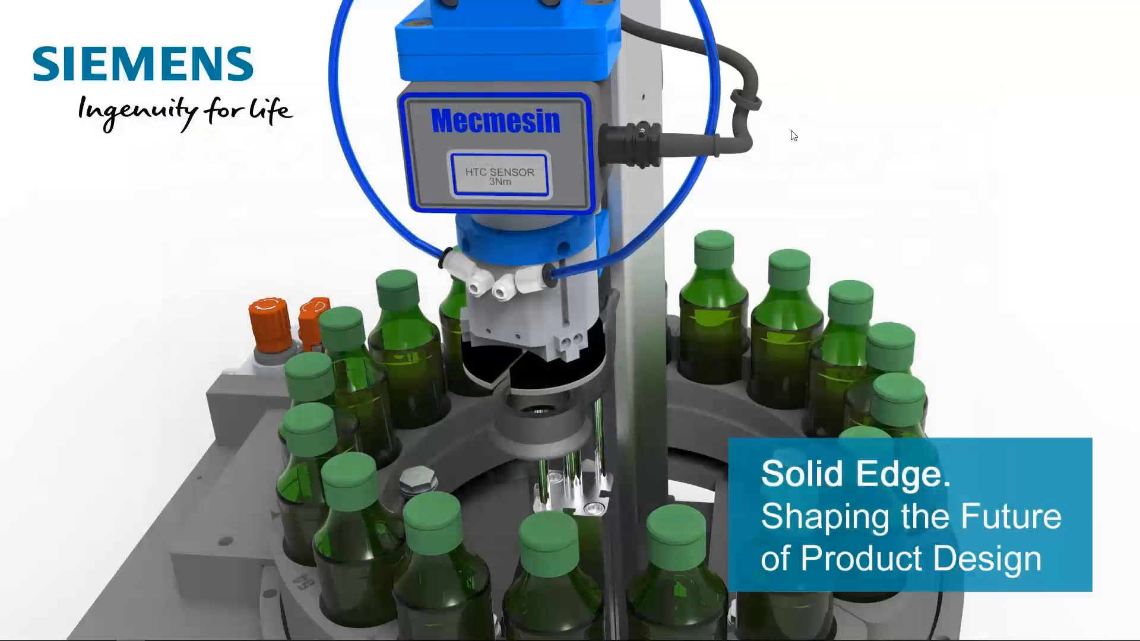
key("alt+Tab")
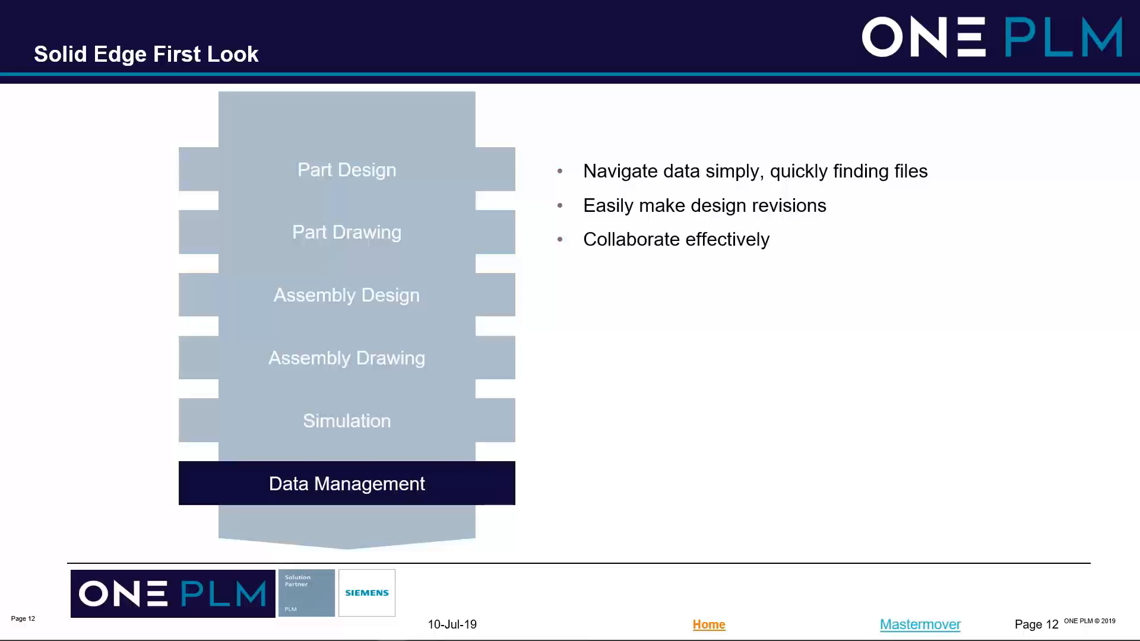
key("Right")
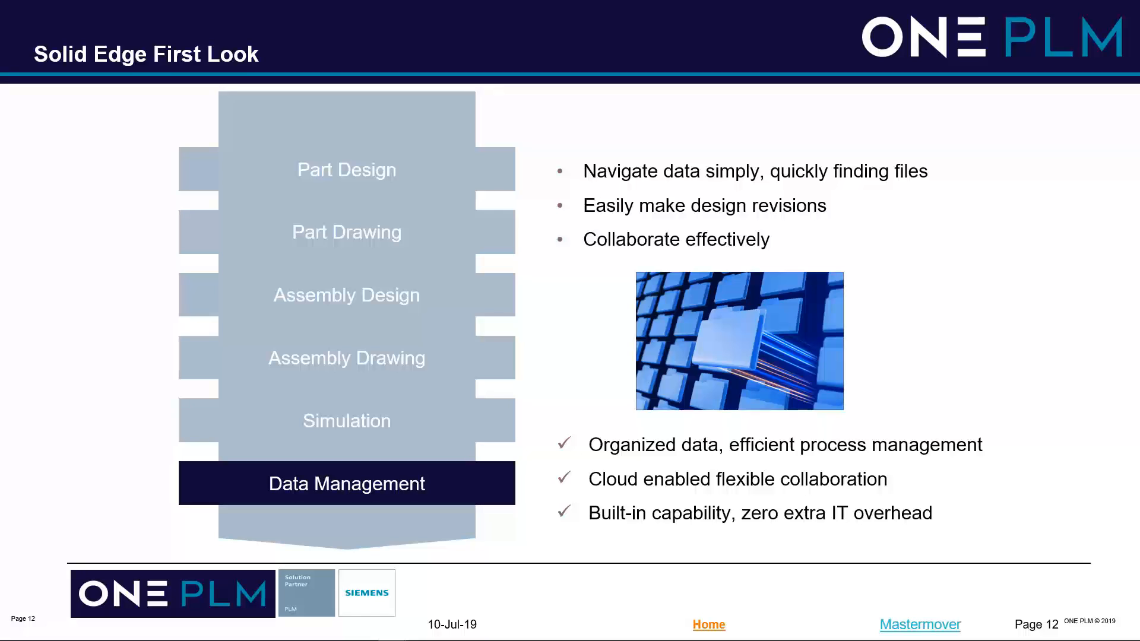
key("Right")
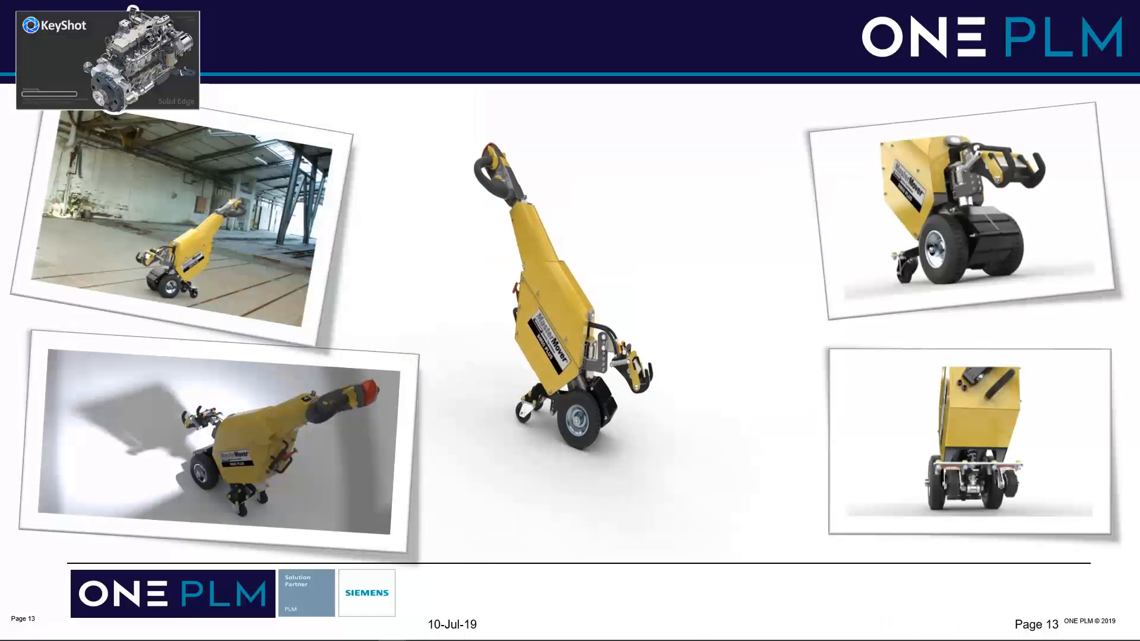